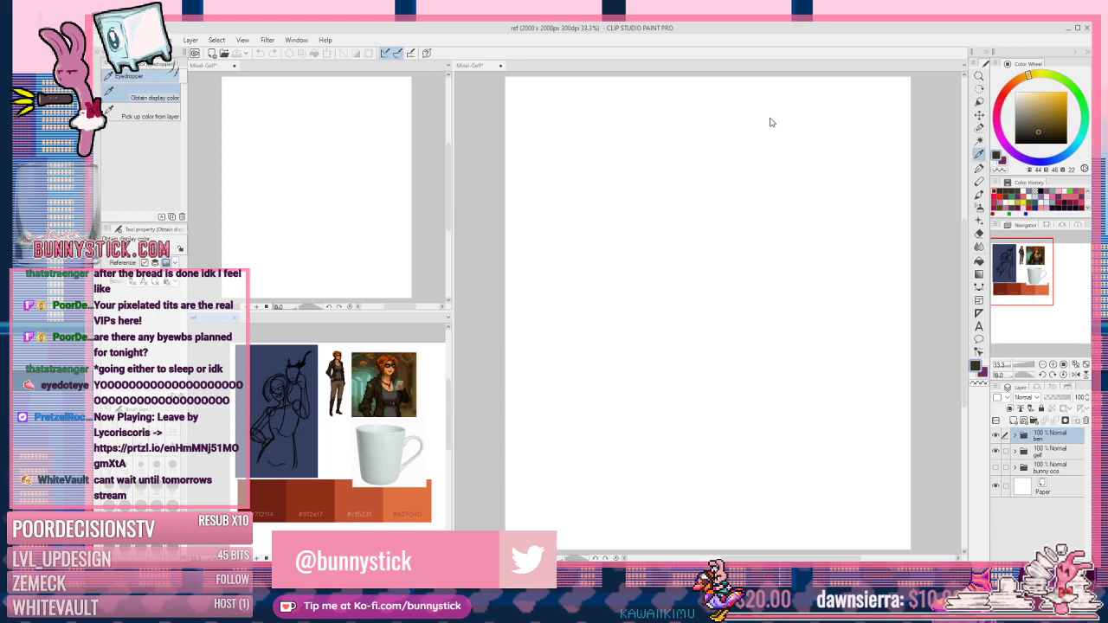
# Step: Sketch a loose circle for the head in the upper middle of the blank canvas with the G-pen at size 2
pyautogui.press('p')
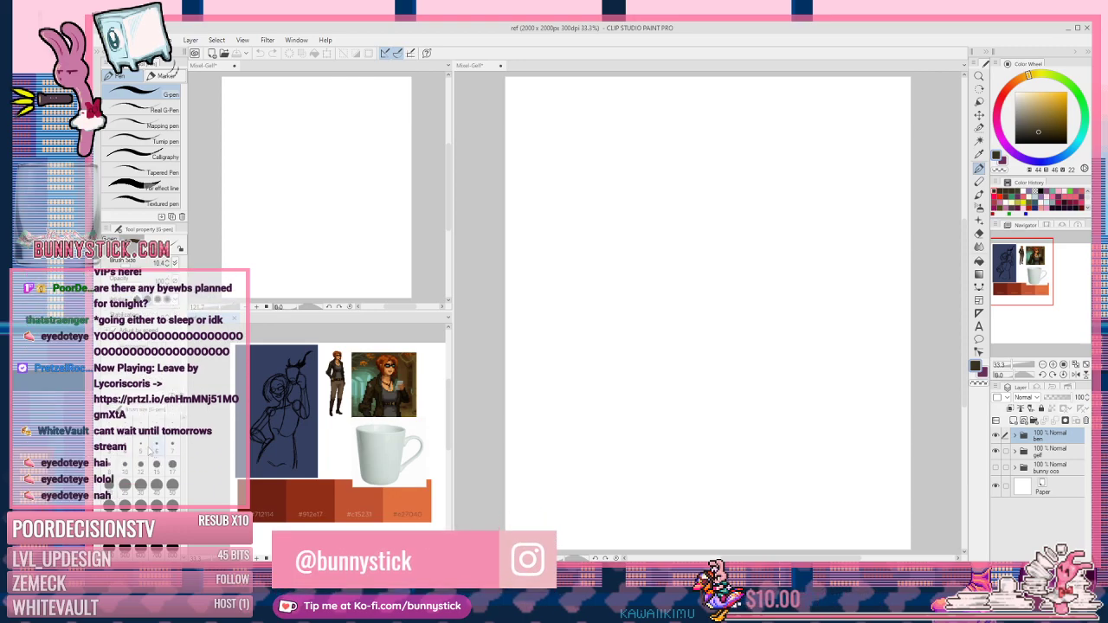
pyautogui.click(170, 426)
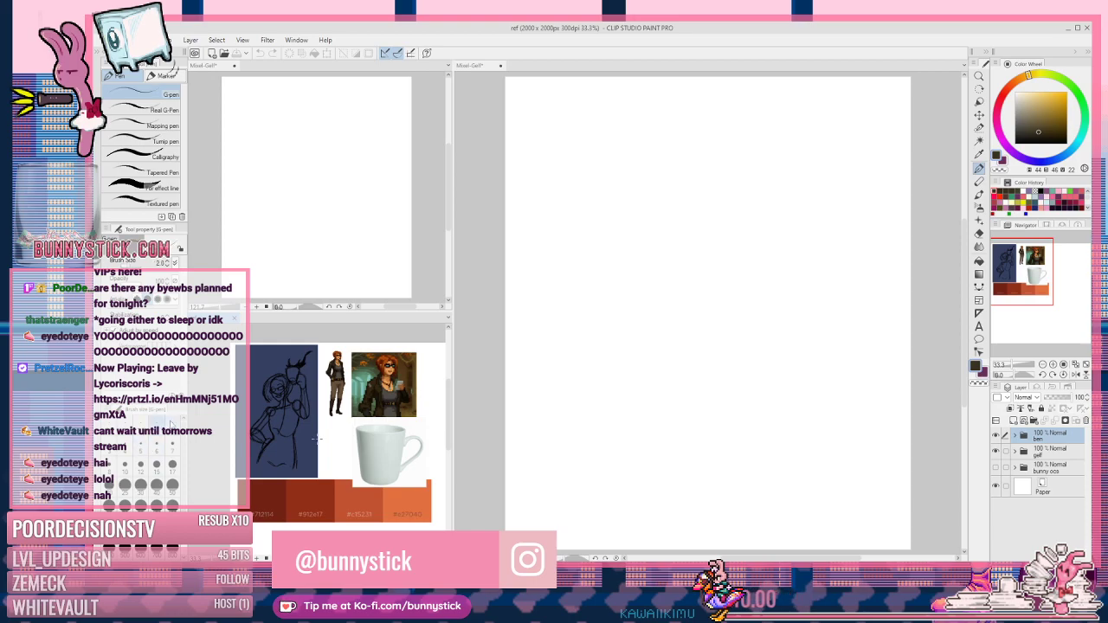
pyautogui.click(702, 171)
pyautogui.moveTo(708, 151)
pyautogui.mouseDown()
pyautogui.moveTo(715, 213)
pyautogui.moveTo(699, 217)
pyautogui.mouseUp()
pyautogui.hotkey('ctrl', 'z')
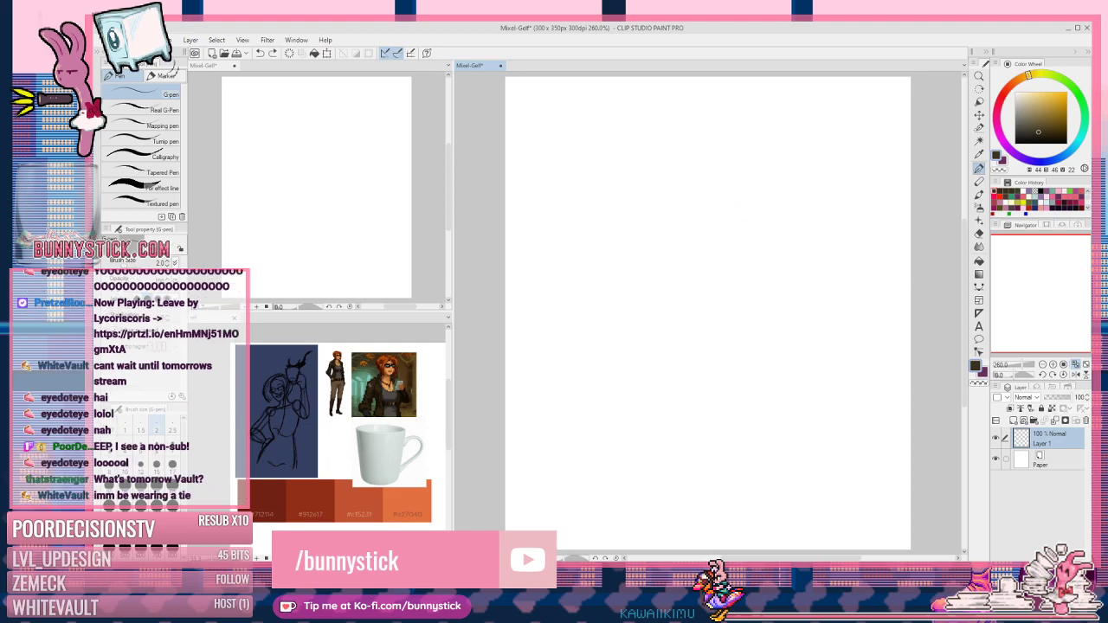
pyautogui.moveTo(683, 157)
pyautogui.mouseDown()
pyautogui.moveTo(693, 210)
pyautogui.moveTo(723, 139)
pyautogui.moveTo(666, 199)
pyautogui.mouseUp()
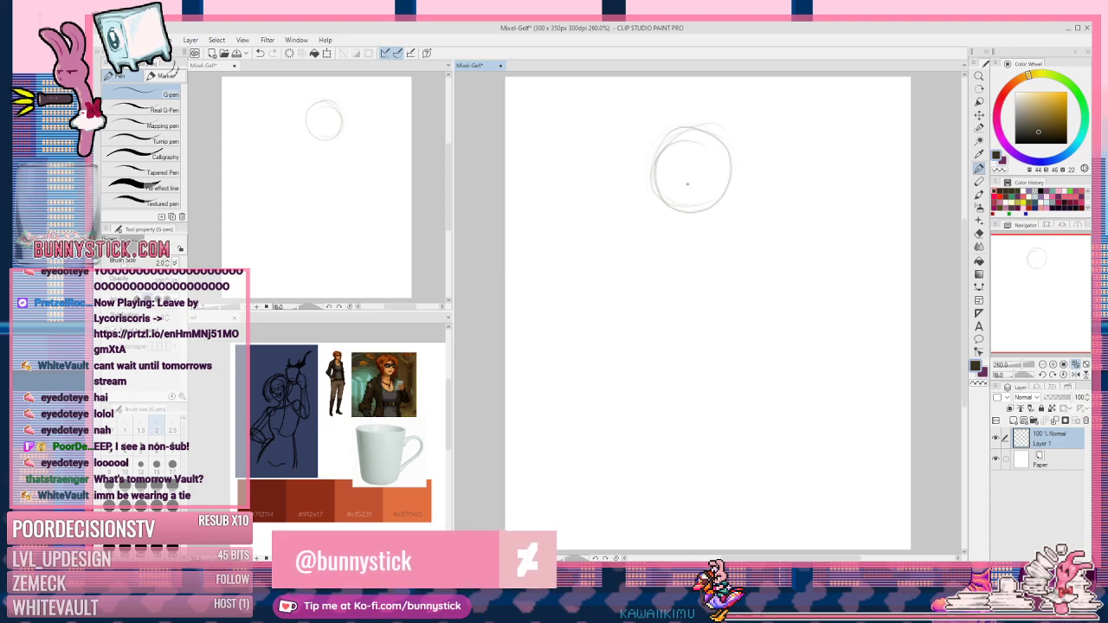
pyautogui.moveTo(681, 132); pyautogui.dragTo(697, 237)
pyautogui.hotkey('ctrl', 'z')
pyautogui.moveTo(682, 130); pyautogui.dragTo(684, 231)
pyautogui.moveTo(681, 132); pyautogui.dragTo(684, 242)
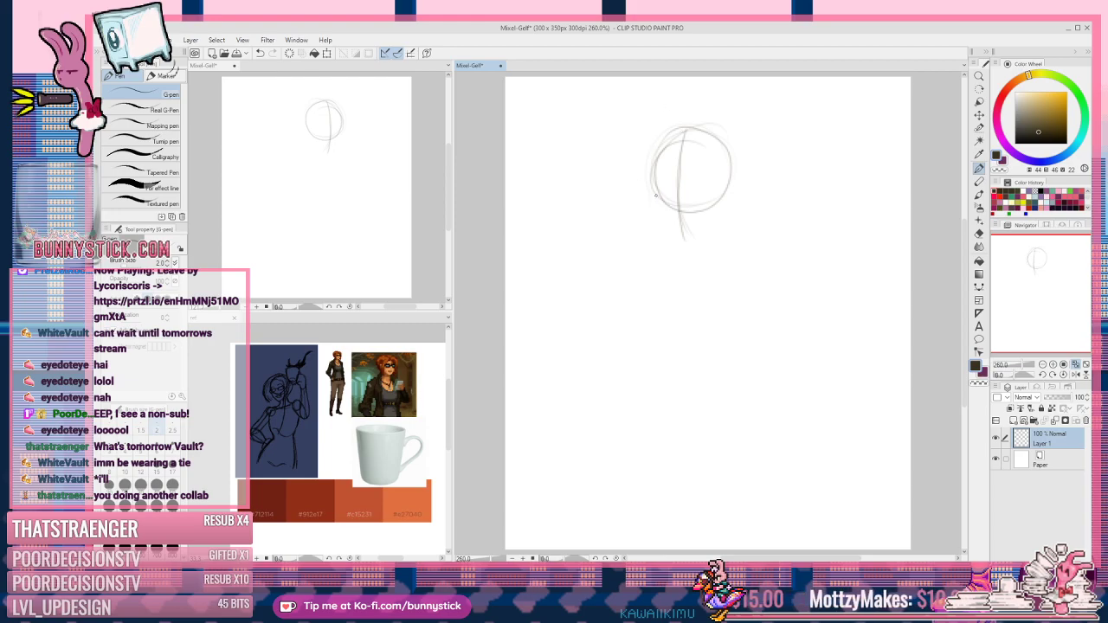
pyautogui.moveTo(652, 179); pyautogui.dragTo(700, 162)
pyautogui.hotkey('ctrl', 'z')
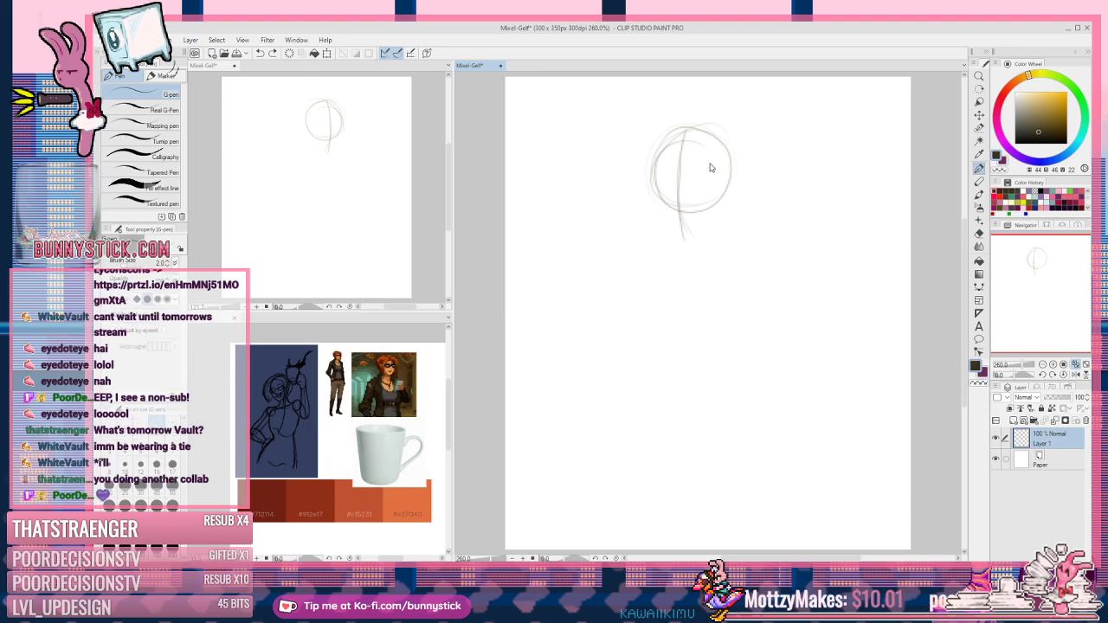
pyautogui.hotkey('ctrl', 'z')
pyautogui.hotkey('ctrl', 'z')
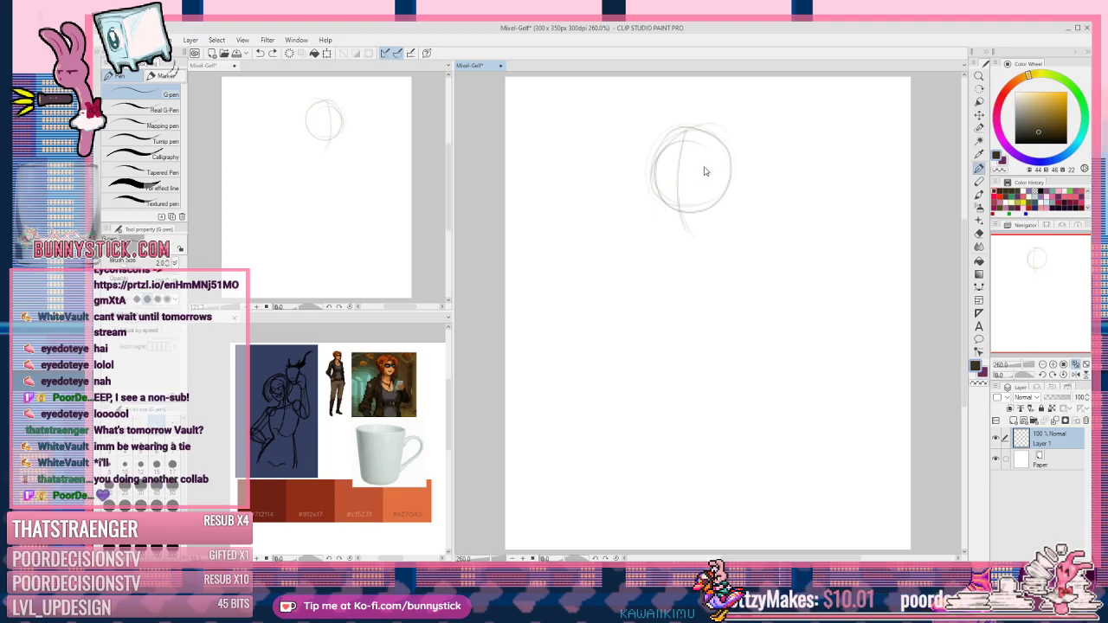
# Step: Draw a tilted eye line and a vertical centre line across the head circle, and add a jaw tapering to the chin
pyautogui.moveTo(656, 175); pyautogui.dragTo(736, 157)
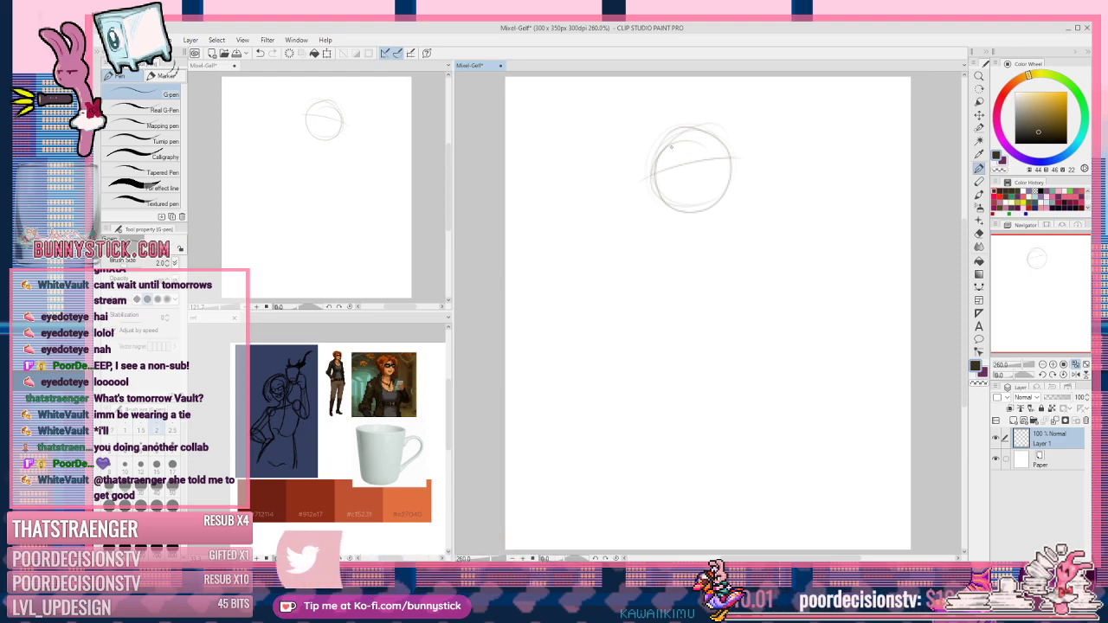
pyautogui.moveTo(678, 128); pyautogui.dragTo(694, 234)
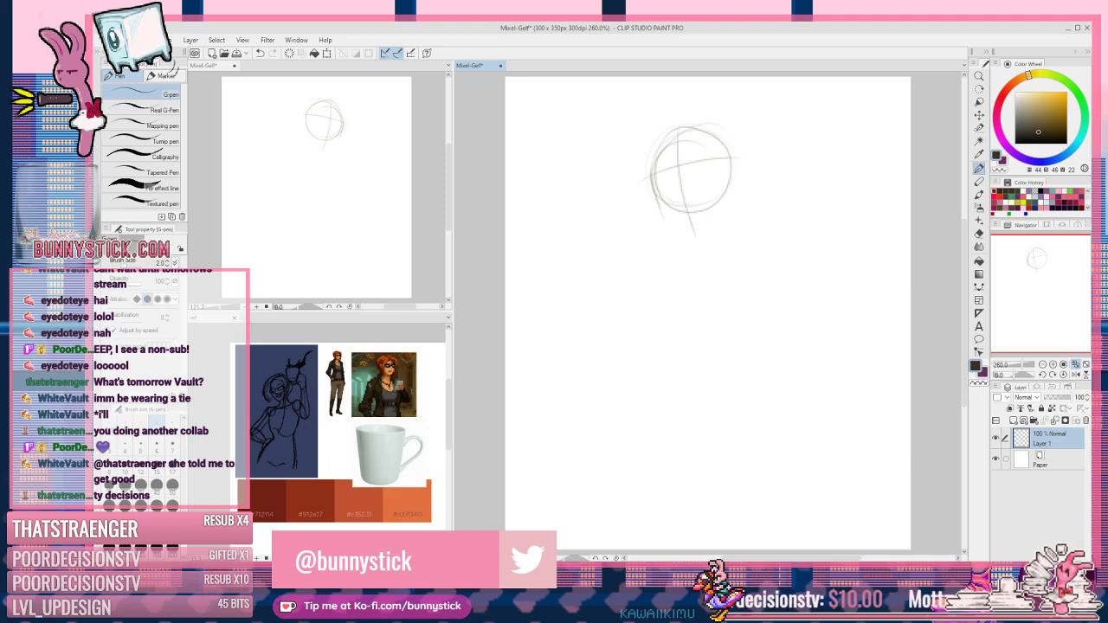
pyautogui.moveTo(650, 183); pyautogui.dragTo(685, 253)
pyautogui.hotkey('ctrl', 'z')
pyautogui.moveTo(659, 207)
pyautogui.mouseDown()
pyautogui.moveTo(690, 247)
pyautogui.moveTo(732, 174)
pyautogui.mouseUp()
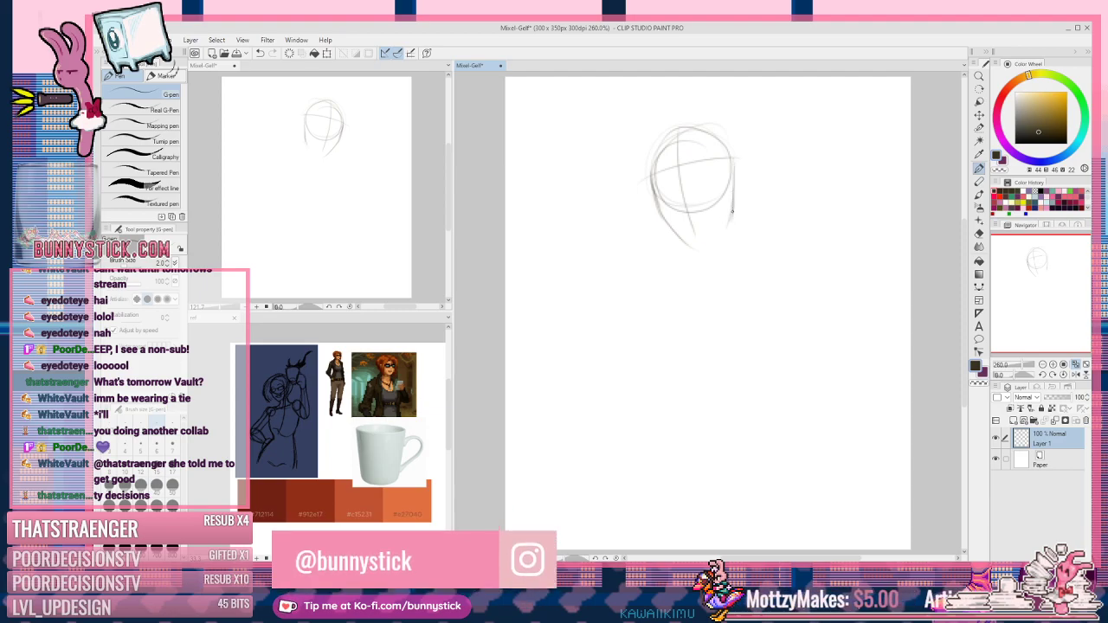
pyautogui.moveTo(732, 213); pyautogui.dragTo(713, 245)
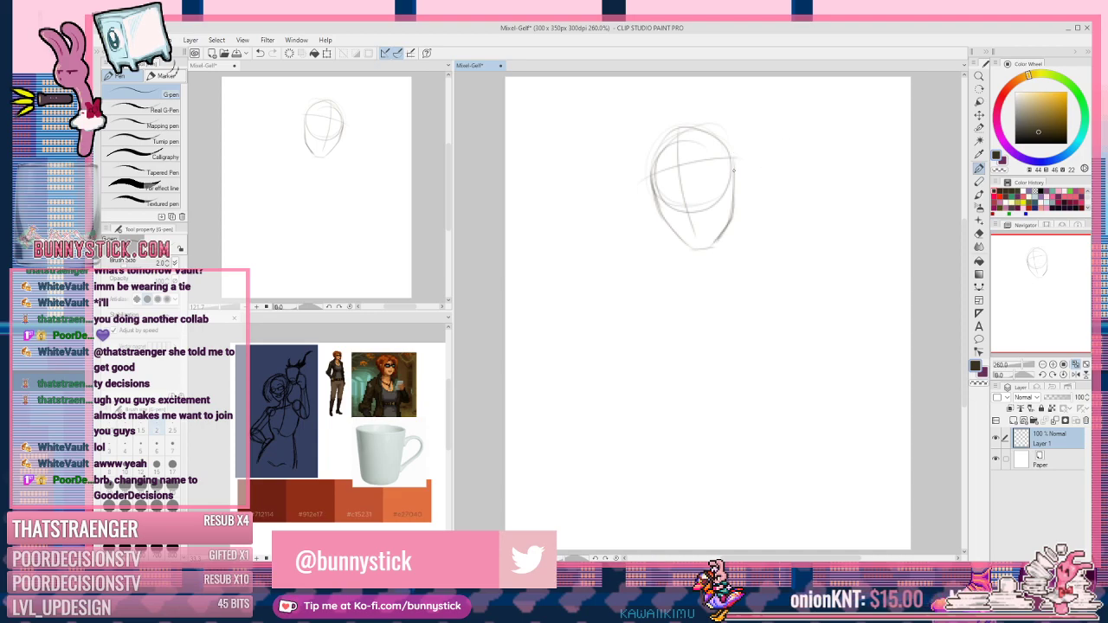
# Step: Sketch the ear on the right side of the head, level with the eye line
pyautogui.moveTo(730, 165)
pyautogui.mouseDown()
pyautogui.moveTo(748, 178)
pyautogui.moveTo(741, 188)
pyautogui.mouseUp()
pyautogui.hotkey('ctrl', 'z')
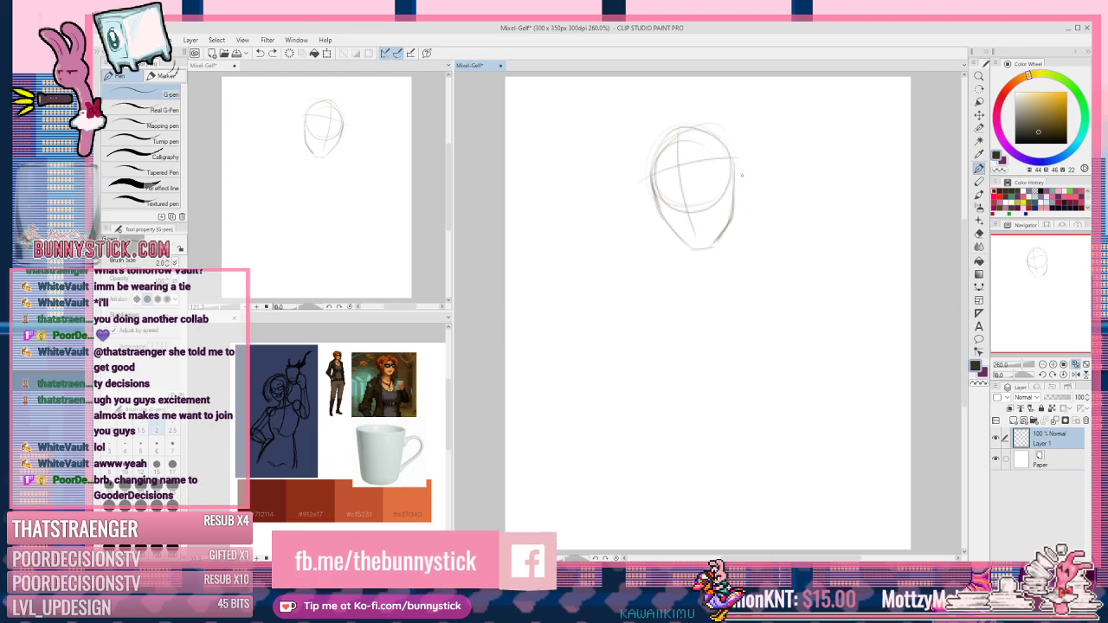
pyautogui.moveTo(732, 164); pyautogui.dragTo(736, 187)
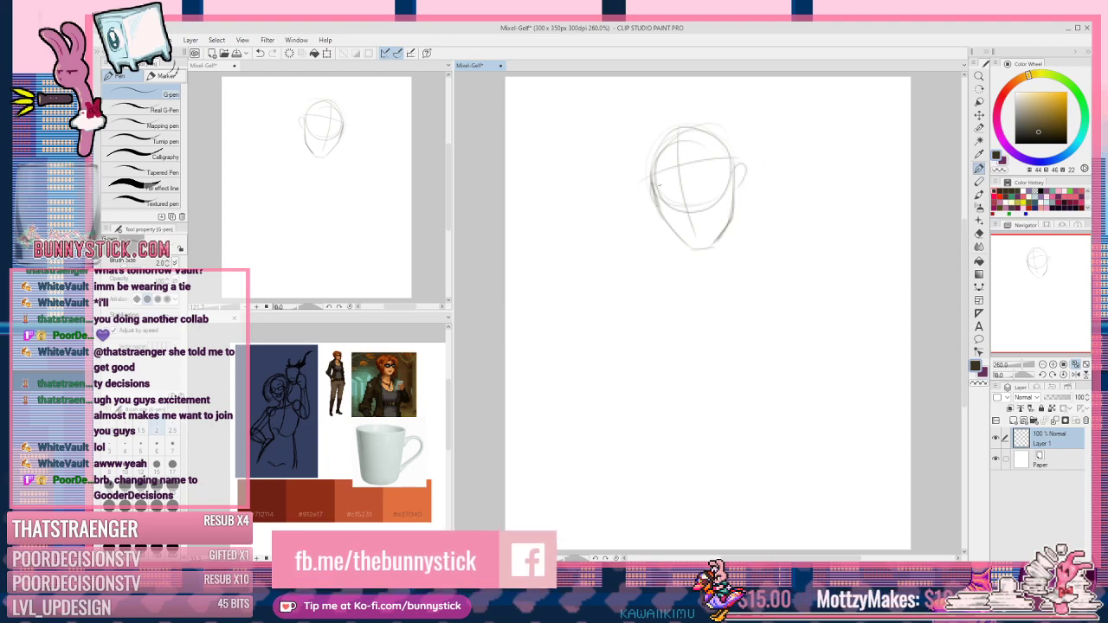
pyautogui.moveTo(738, 166); pyautogui.dragTo(742, 185)
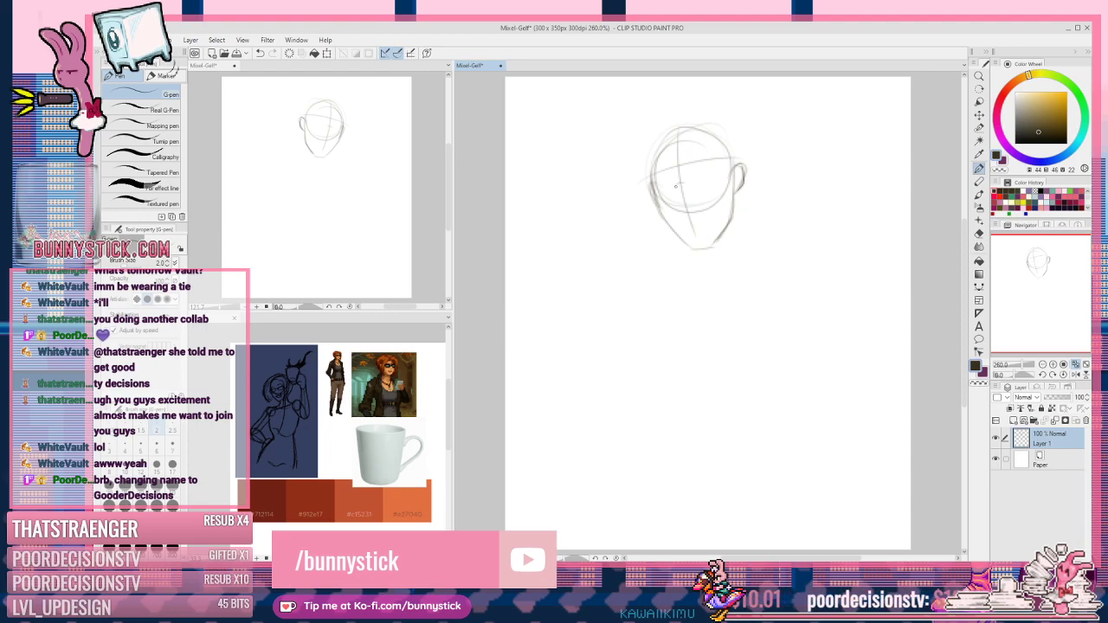
pyautogui.moveTo(675, 183); pyautogui.dragTo(678, 202)
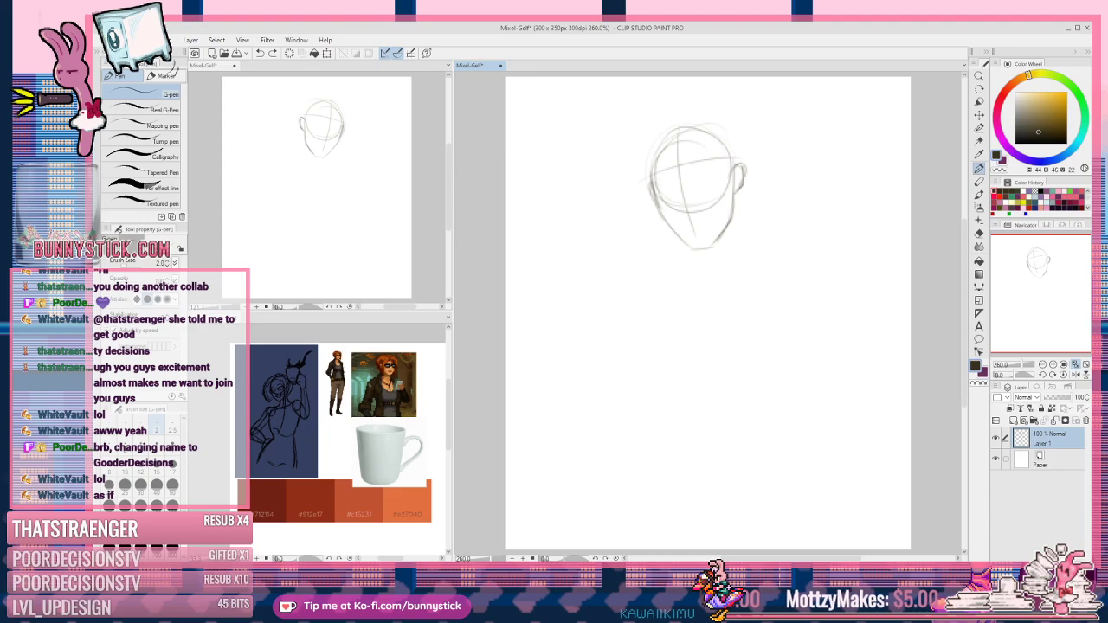
# Step: Erase the eye line and the circle's construction lines inside the face with the G-pen in transparent colour at size 11.3
pyautogui.press('c')
pyautogui.moveTo(723, 166); pyautogui.dragTo(673, 172)
pyautogui.press('[')
pyautogui.press('[')
pyautogui.press('[')
pyautogui.press('[')
pyautogui.press('[')
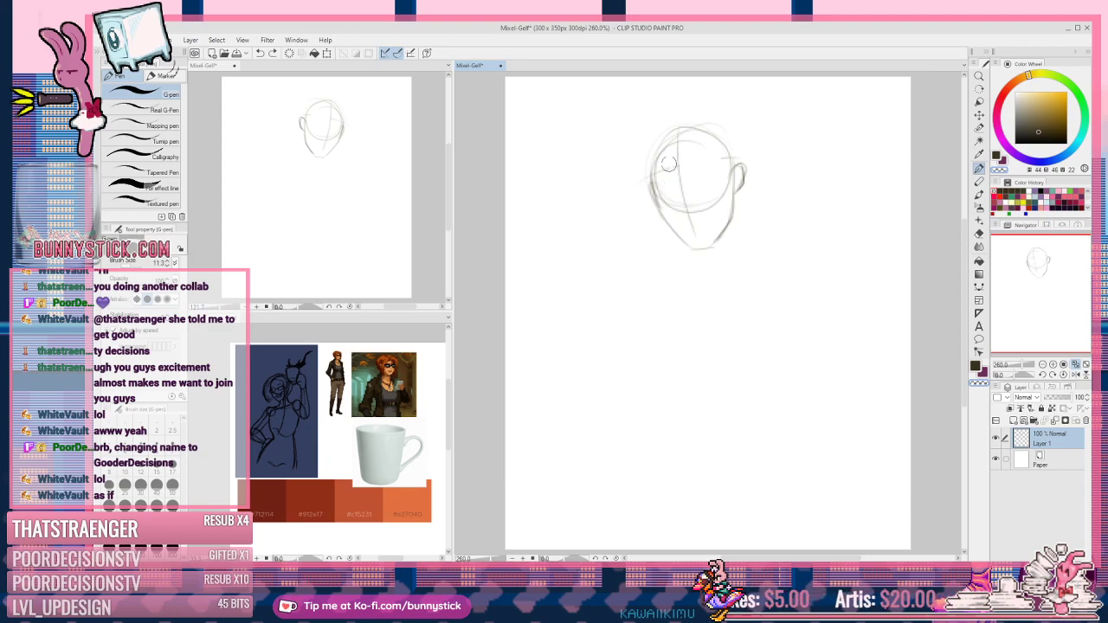
pyautogui.moveTo(668, 190)
pyautogui.mouseDown()
pyautogui.moveTo(659, 182)
pyautogui.moveTo(665, 200)
pyautogui.mouseUp()
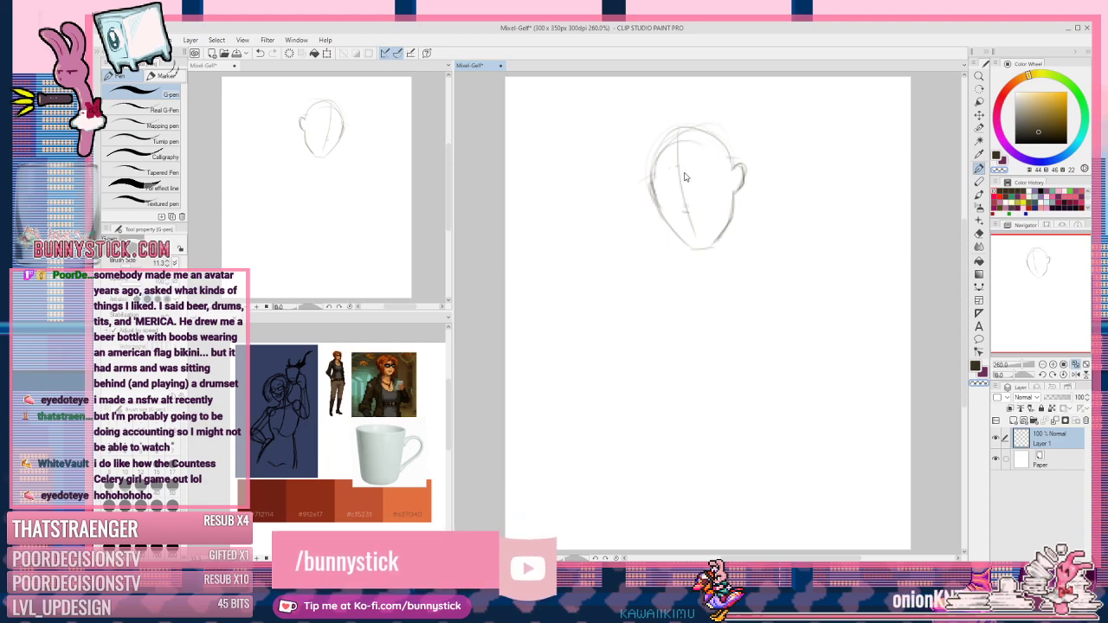
# Step: Rotate the head sketch slightly clockwise with a free transform
pyautogui.hotkey('ctrl', 't')
pyautogui.moveTo(755, 262)
pyautogui.mouseDown()
pyautogui.moveTo(740, 277)
pyautogui.moveTo(753, 273)
pyautogui.mouseUp()
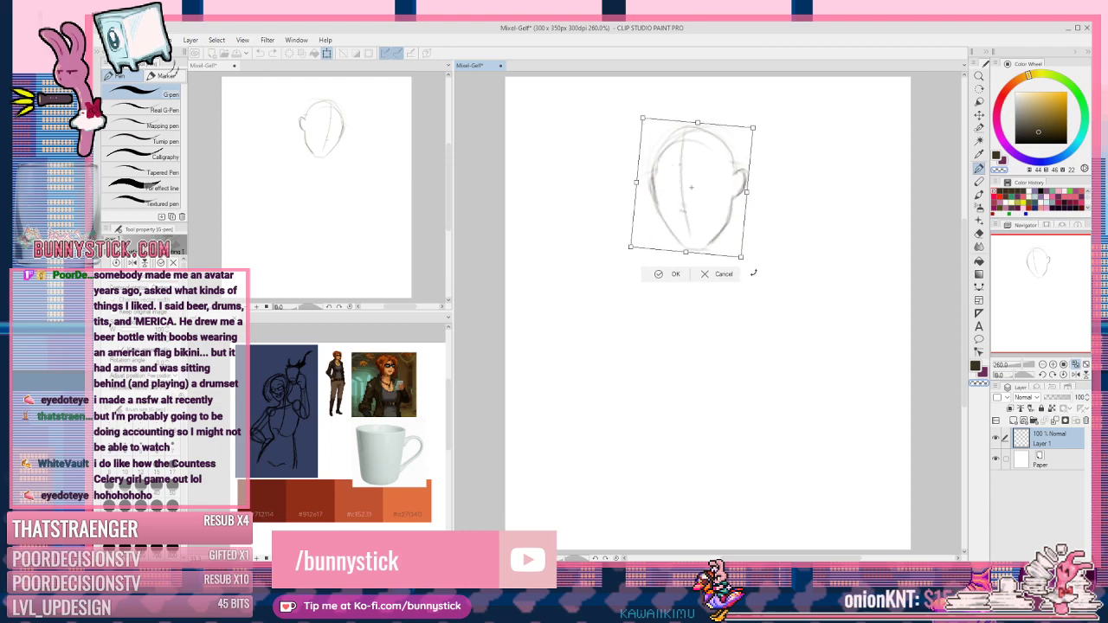
pyautogui.click(677, 275)
# Step: Redraw the eye line across the face up to the ear in solid colour, using the G-pen at size 2
pyautogui.press('p')
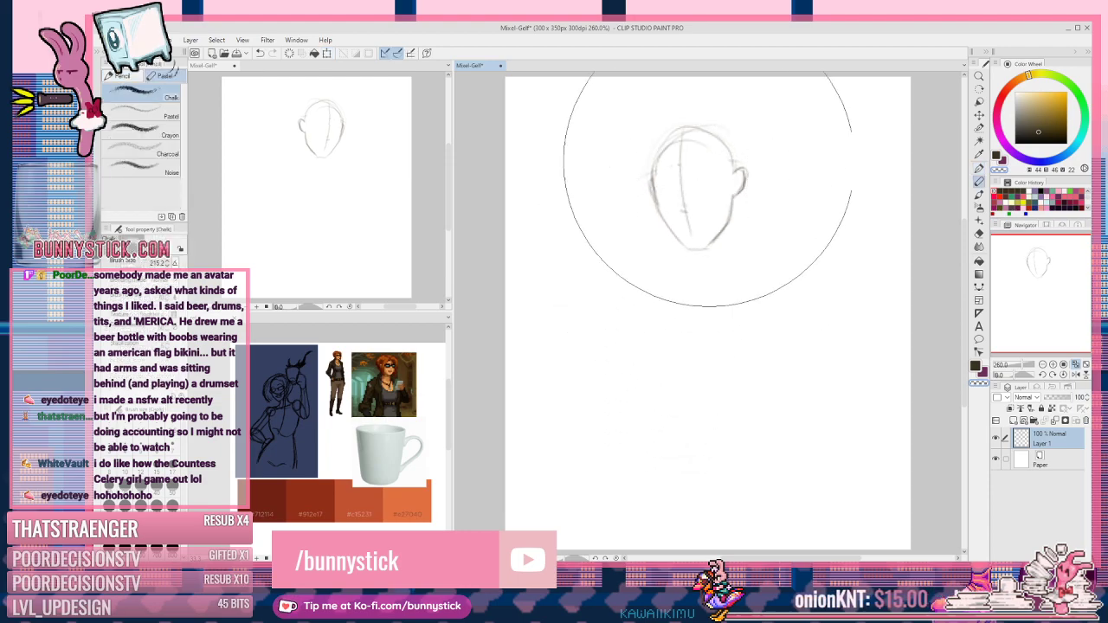
pyautogui.click(160, 429)
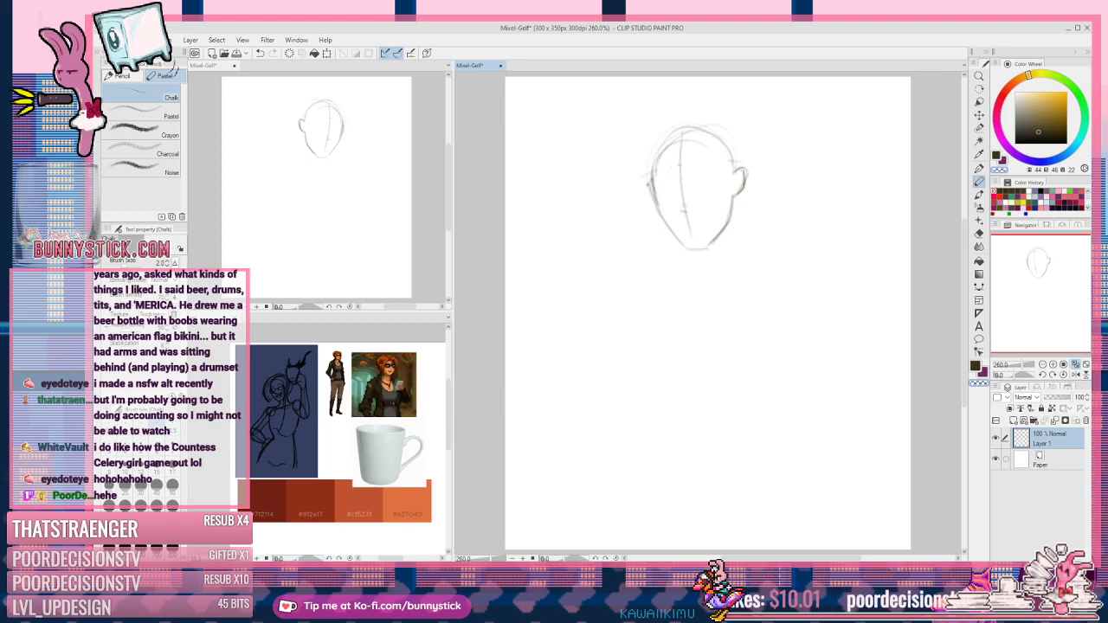
pyautogui.press('c')
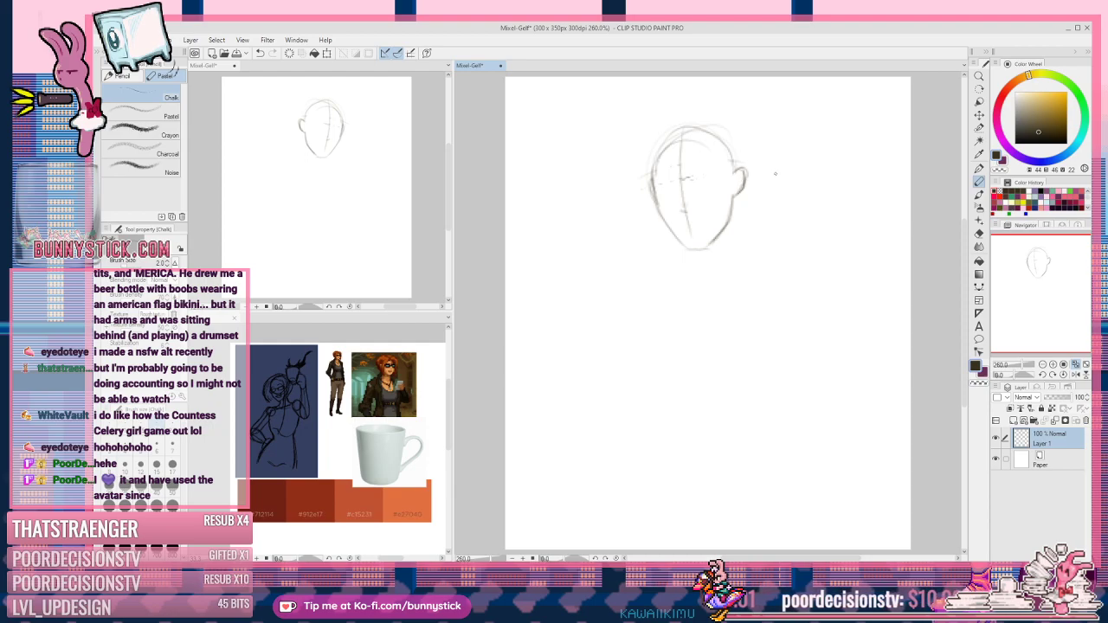
pyautogui.press('p')
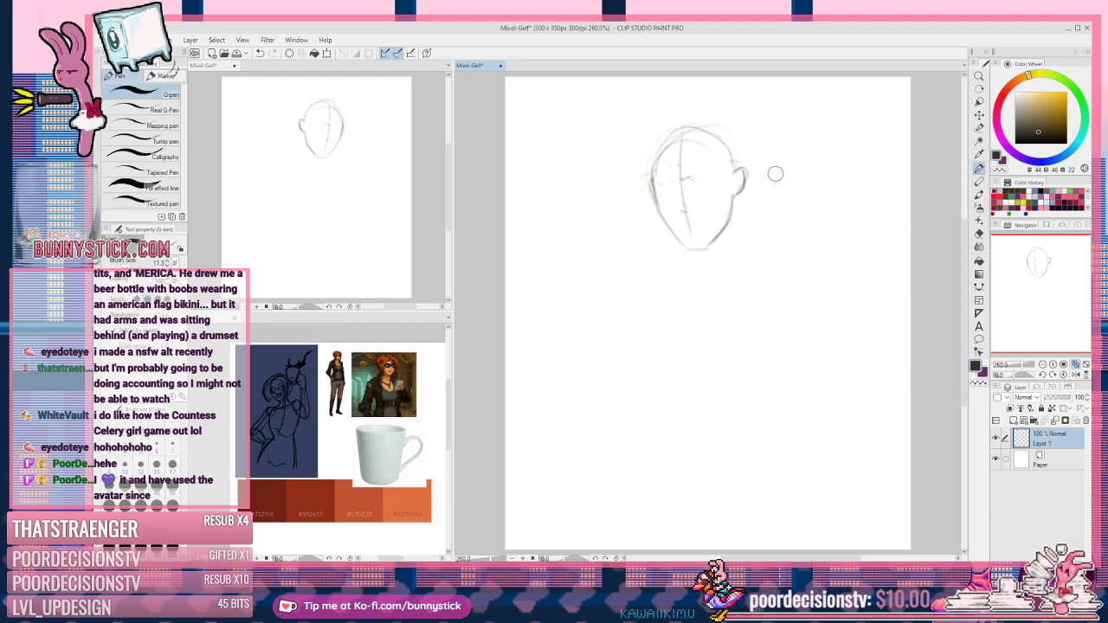
pyautogui.hotkey('ctrl', 'z')
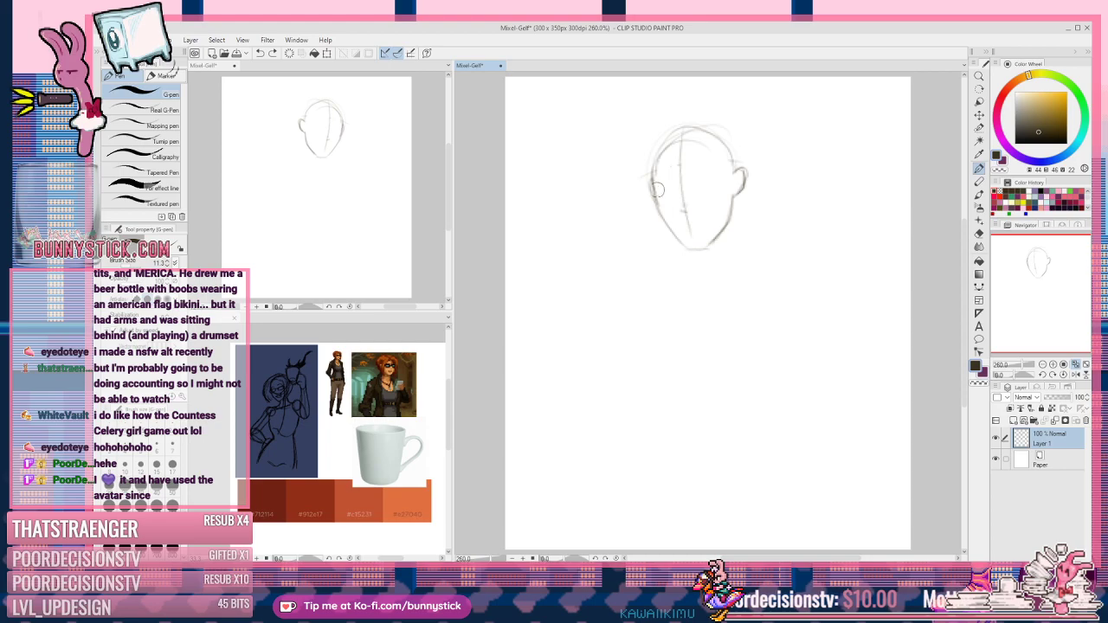
pyautogui.click(157, 426)
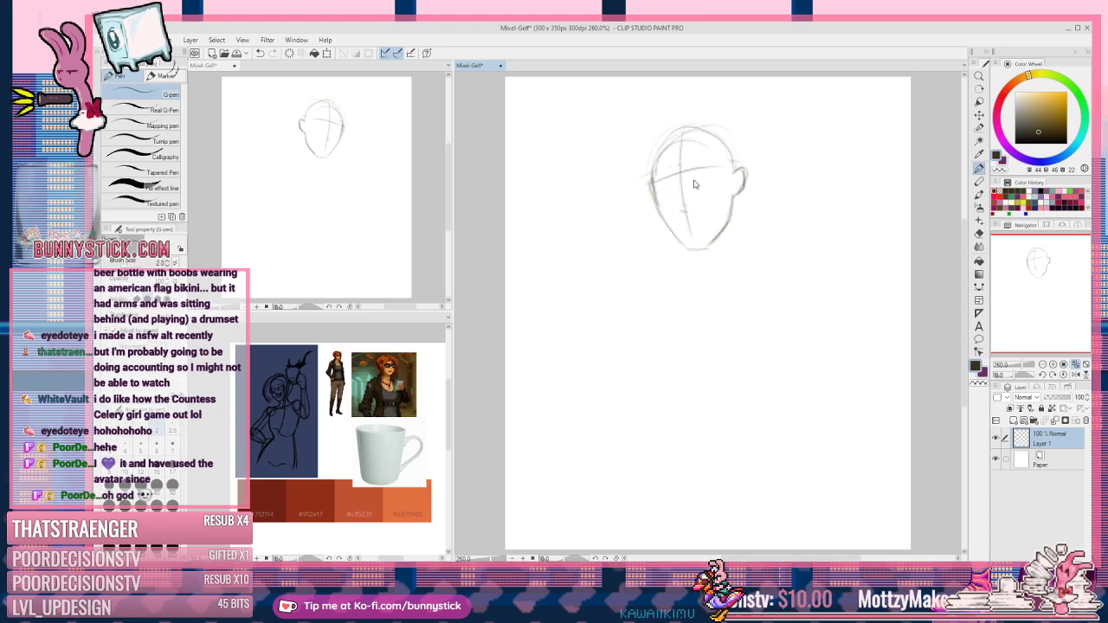
pyautogui.moveTo(645, 181); pyautogui.dragTo(727, 175)
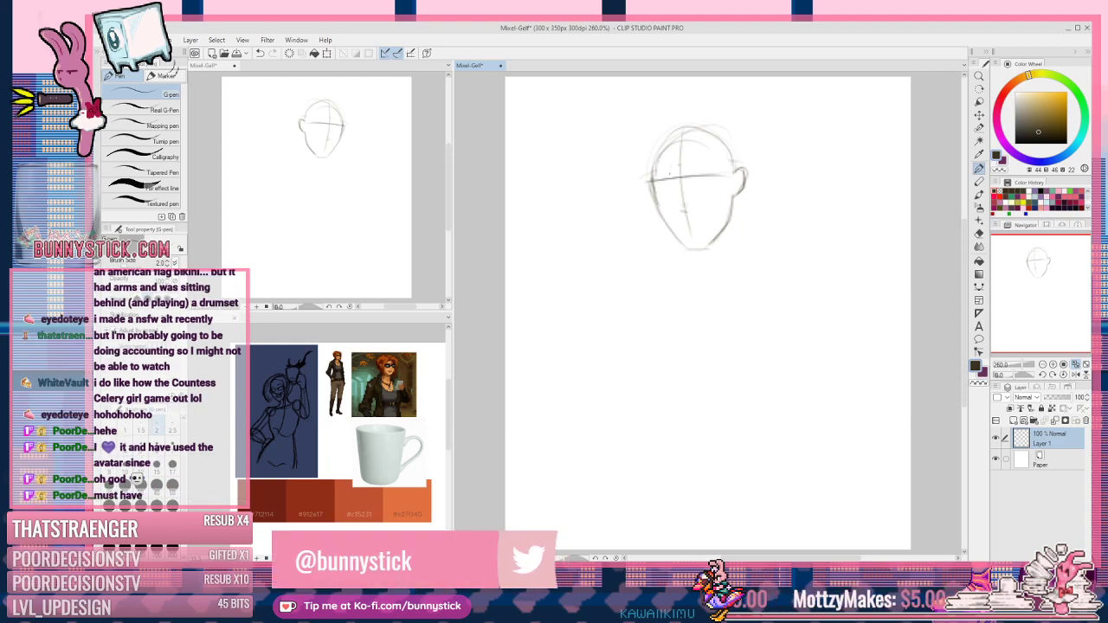
pyautogui.hotkey('ctrl', 'z')
pyautogui.moveTo(672, 179); pyautogui.dragTo(725, 173)
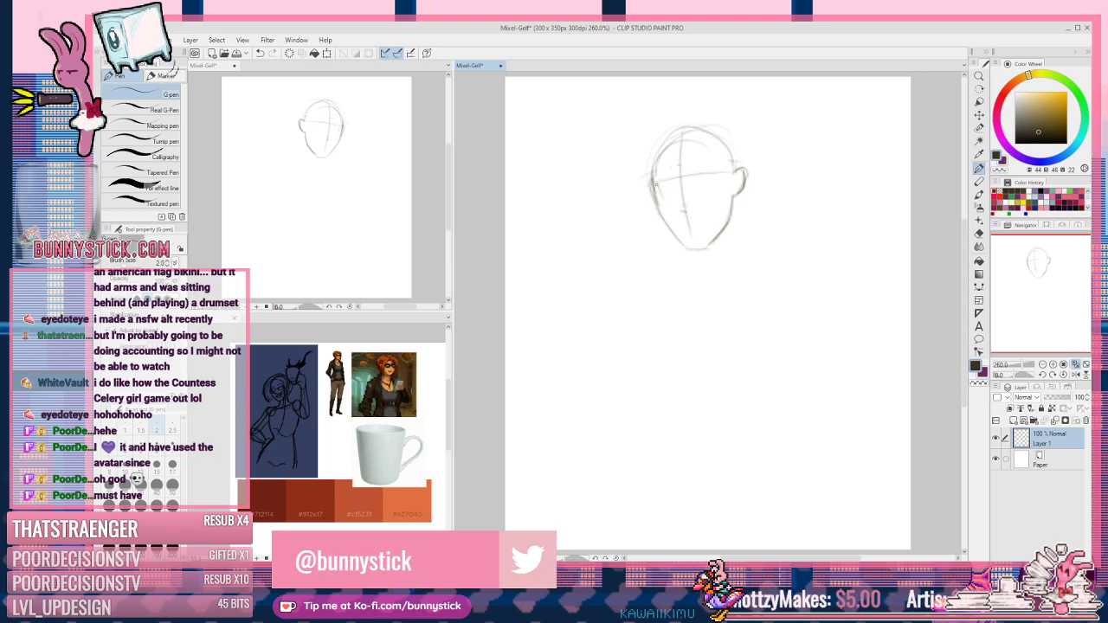
pyautogui.moveTo(651, 184); pyautogui.dragTo(731, 173)
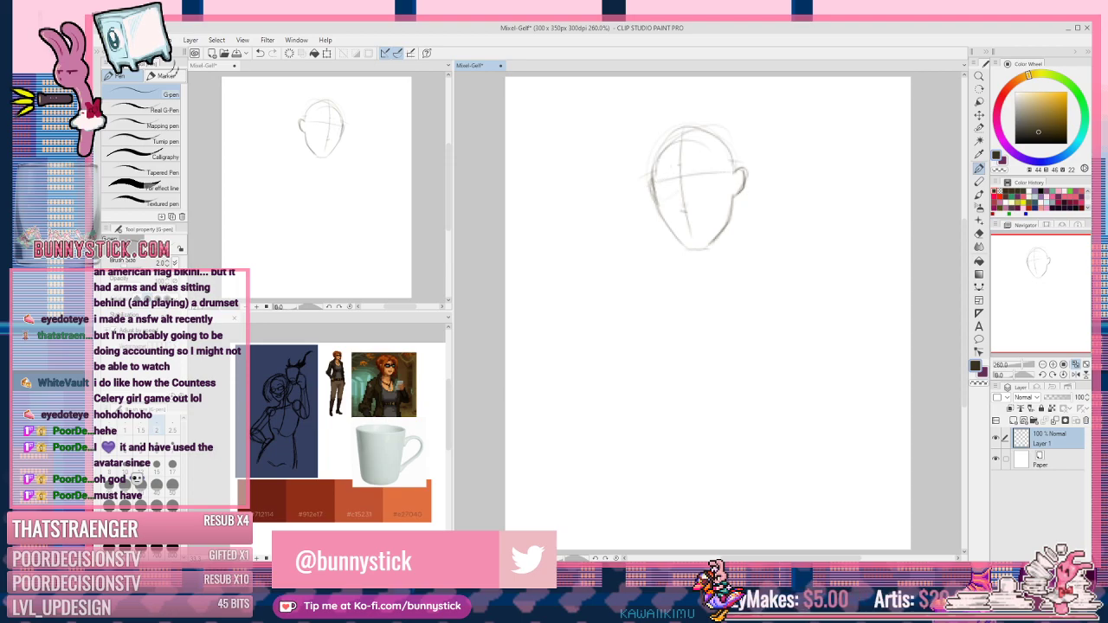
# Step: Outline the two eyewear shapes under the eye line and sketch the nose on the centre line
pyautogui.moveTo(700, 173); pyautogui.dragTo(718, 176)
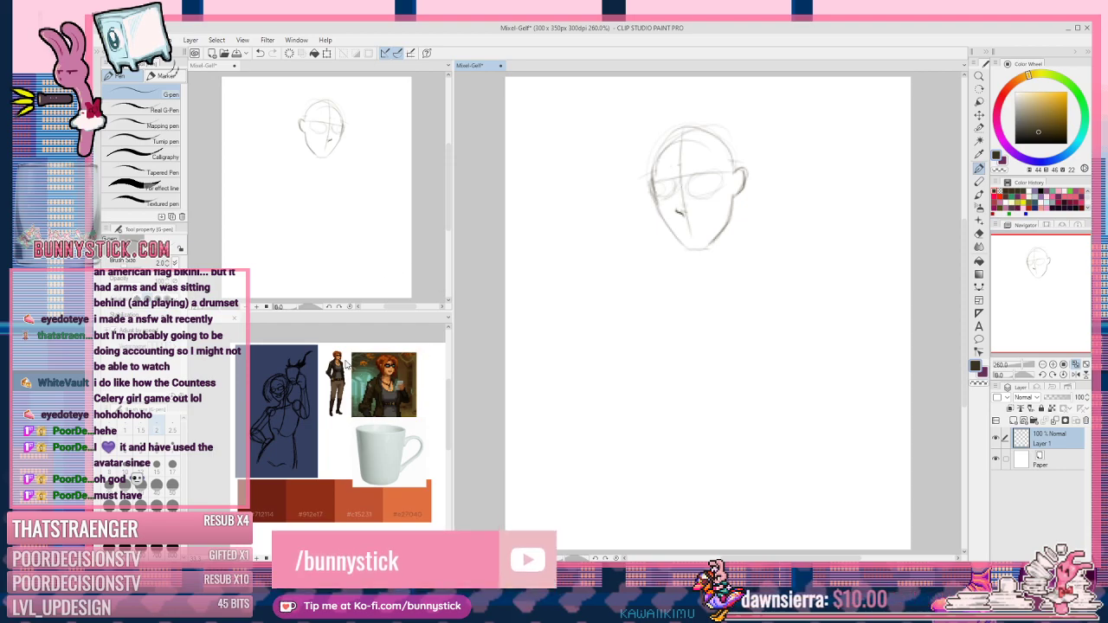
pyautogui.scroll(2, 364, 364)
pyautogui.scroll(4, 363, 362)
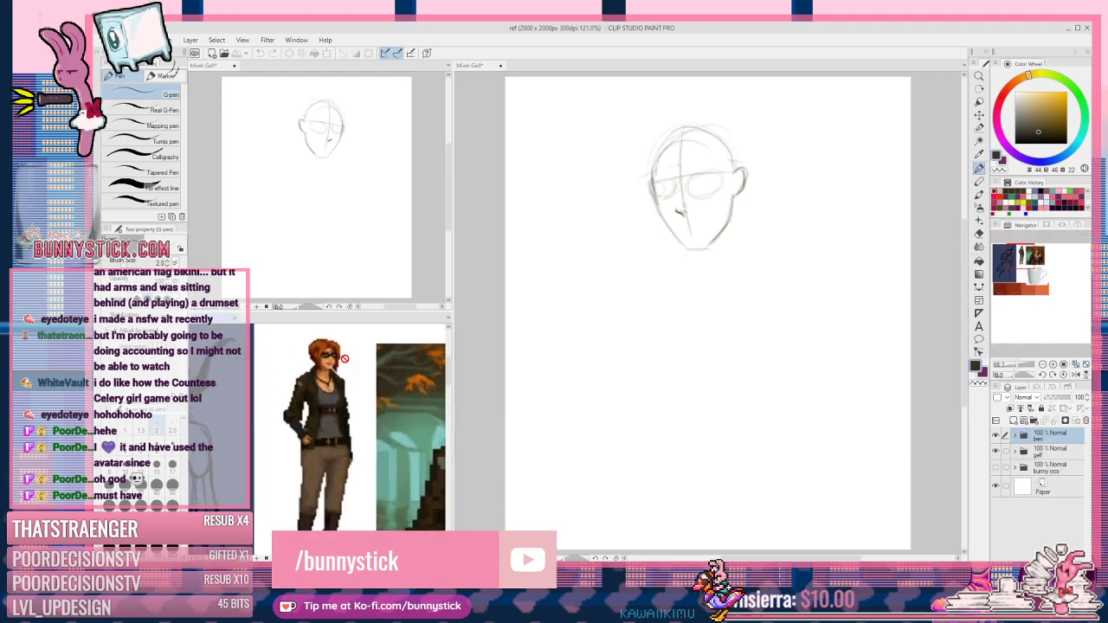
pyautogui.scroll(2, 364, 359)
pyautogui.scroll(-6, 364, 359)
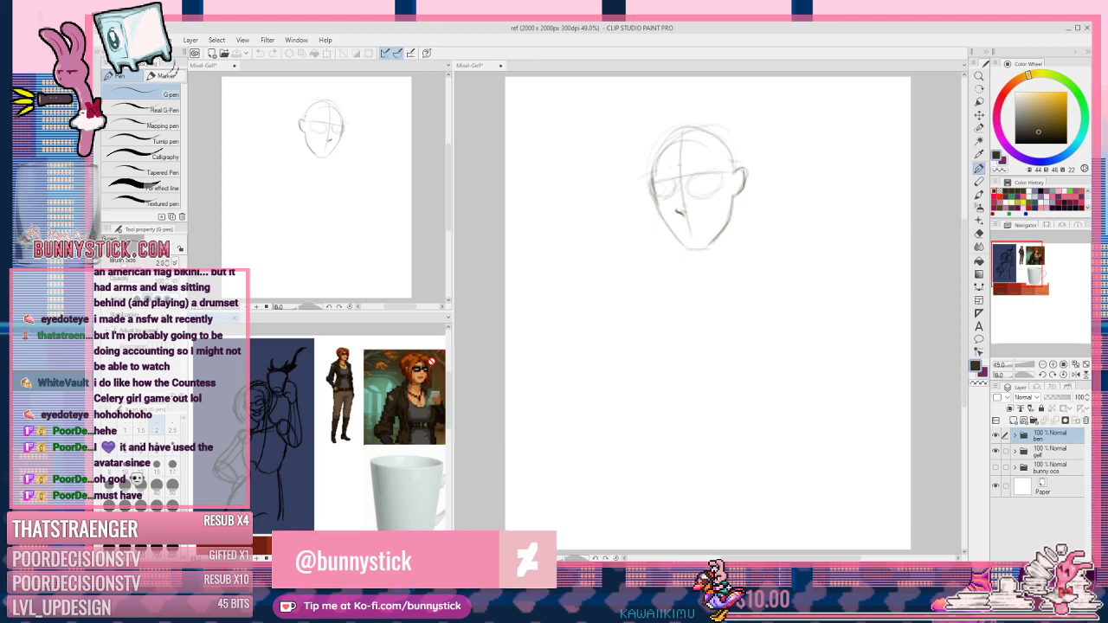
pyautogui.click(682, 211)
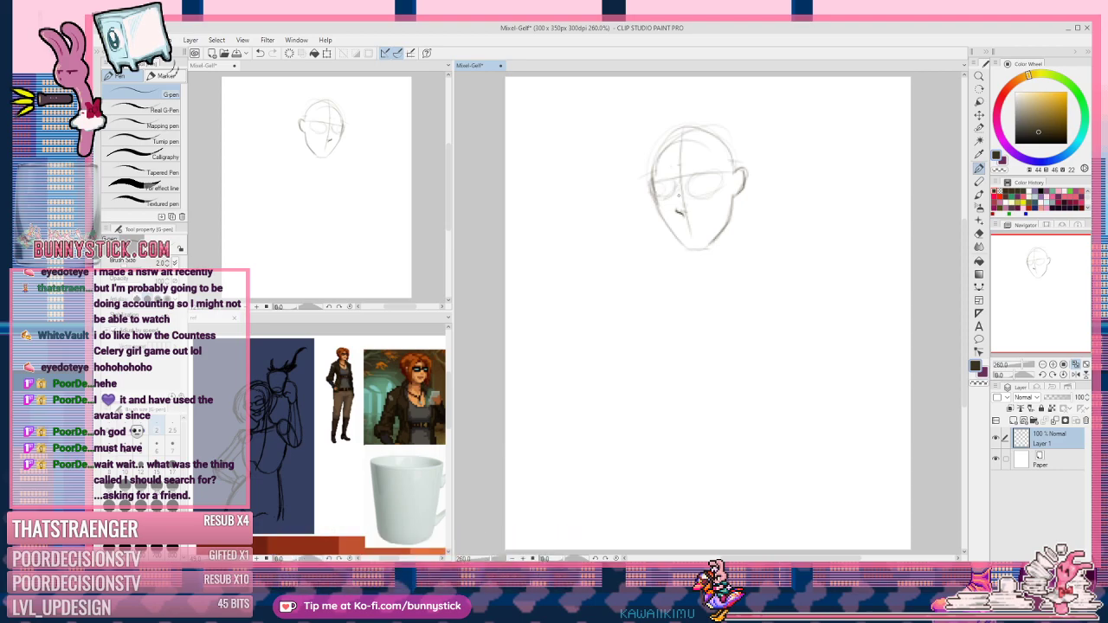
pyautogui.moveTo(679, 180); pyautogui.dragTo(675, 212)
pyautogui.hotkey('ctrl', 'z')
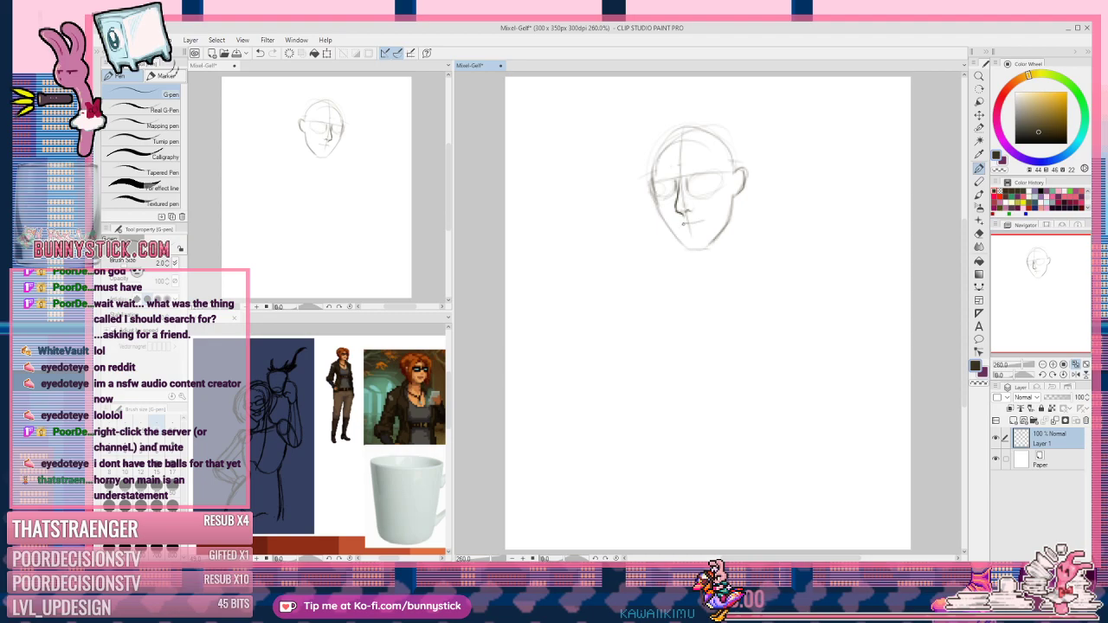
# Step: Sketch a smirking mouth below the nose and draw the bridge joining the two eyewear shapes
pyautogui.moveTo(692, 226); pyautogui.dragTo(709, 218)
pyautogui.hotkey('ctrl', 'z')
pyautogui.moveTo(698, 223); pyautogui.dragTo(708, 219)
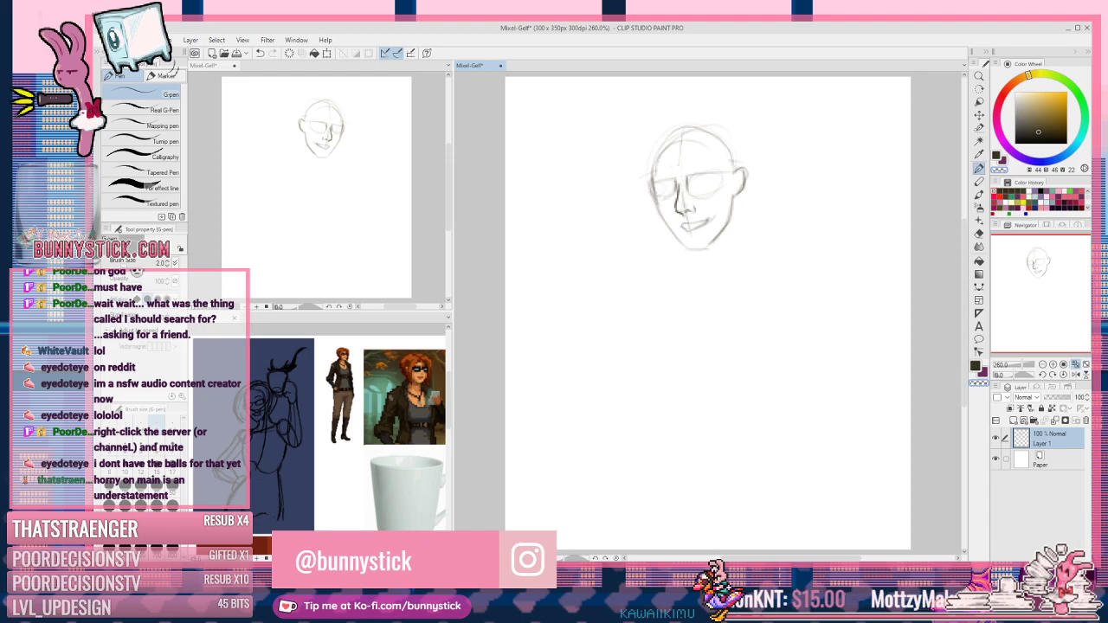
pyautogui.moveTo(675, 188); pyautogui.dragTo(688, 185)
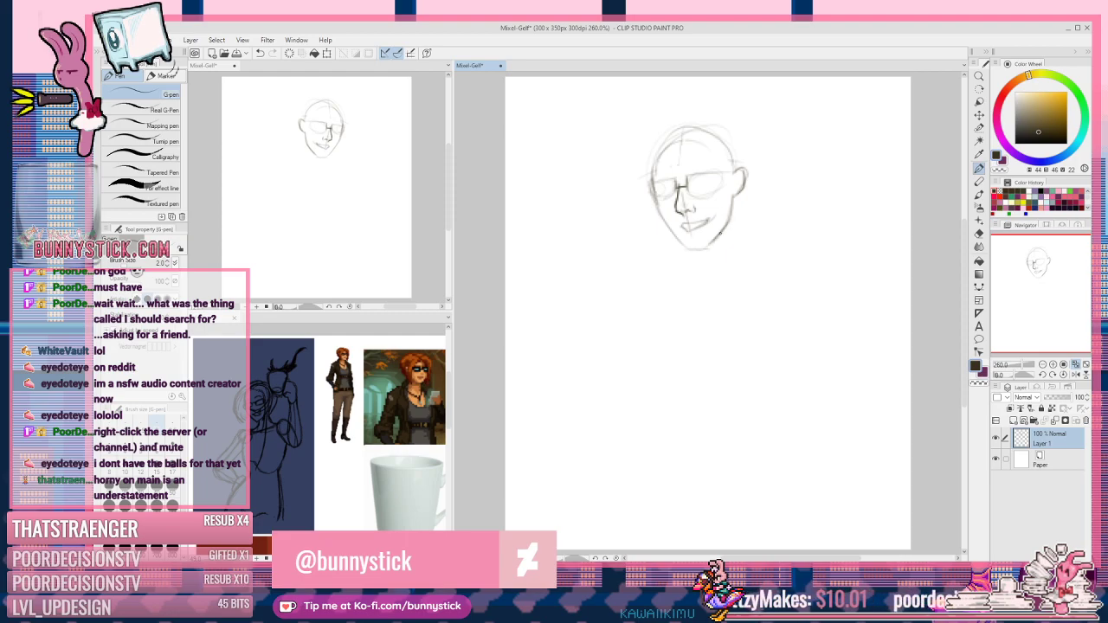
# Step: Sketch the neck, a shoulder and collar line, and a long body curve running down from the chin
pyautogui.moveTo(713, 247); pyautogui.dragTo(684, 382)
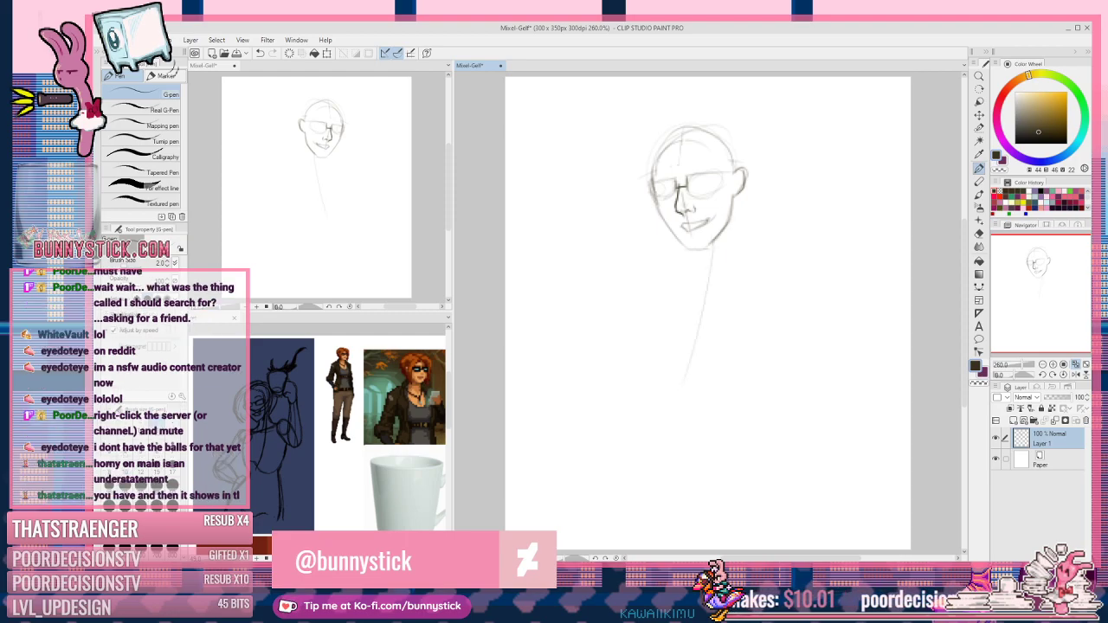
pyautogui.hotkey('ctrl', 'z')
pyautogui.moveTo(718, 239)
pyautogui.mouseDown()
pyautogui.moveTo(720, 276)
pyautogui.moveTo(692, 408)
pyautogui.mouseUp()
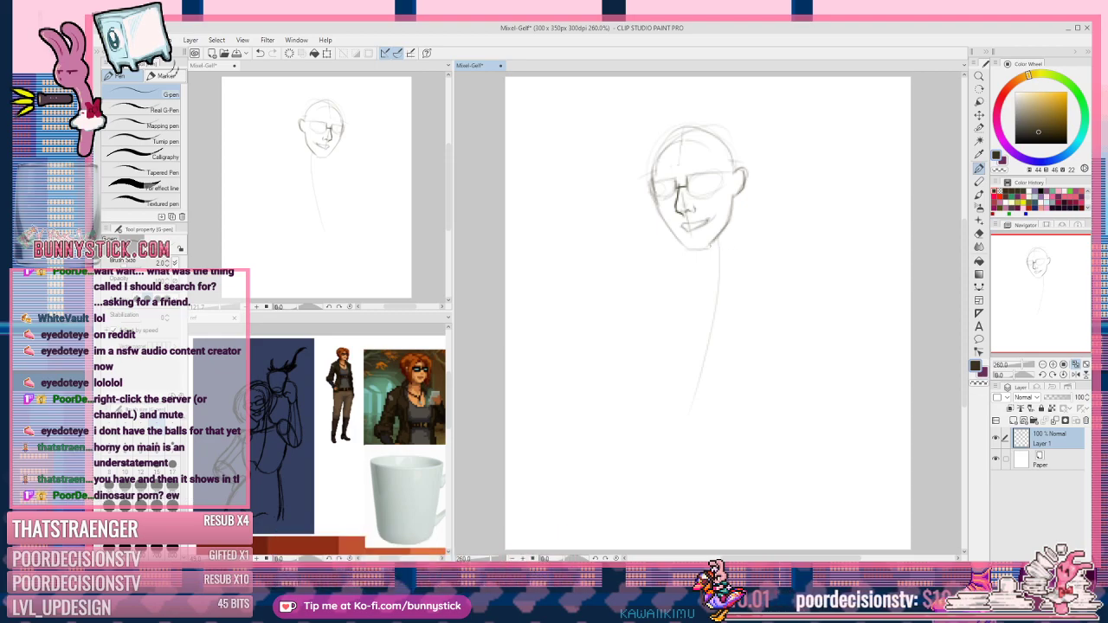
pyautogui.moveTo(727, 220)
pyautogui.mouseDown()
pyautogui.moveTo(728, 252)
pyautogui.moveTo(737, 231)
pyautogui.moveTo(726, 262)
pyautogui.mouseUp()
pyautogui.hotkey('ctrl', 'z')
pyautogui.hotkey('ctrl', 'z')
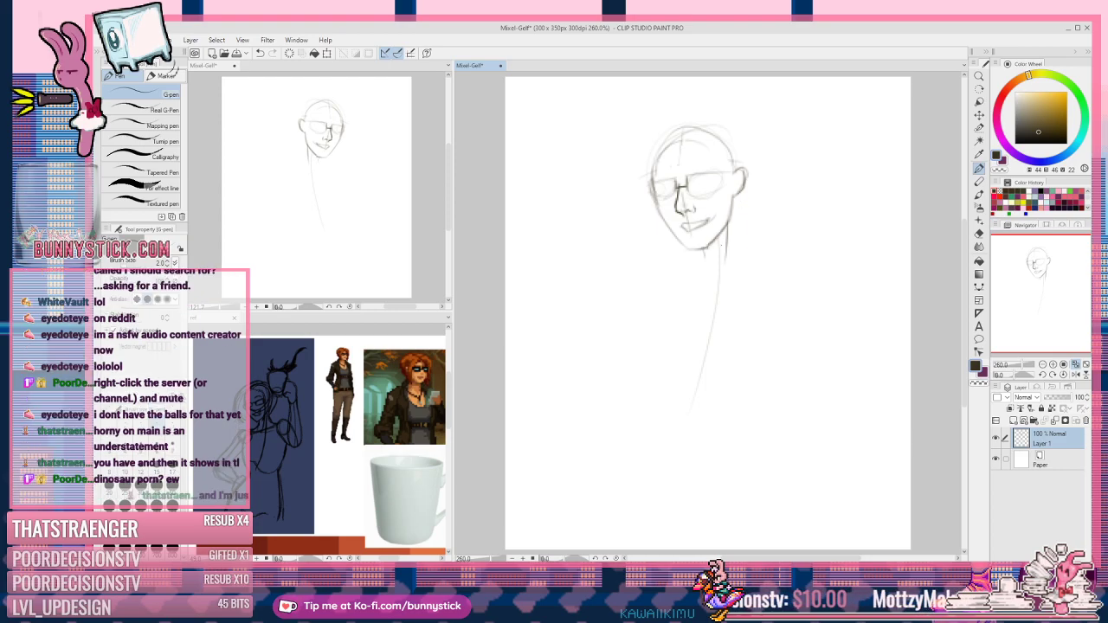
pyautogui.moveTo(704, 265)
pyautogui.mouseDown()
pyautogui.moveTo(715, 273)
pyautogui.moveTo(759, 251)
pyautogui.moveTo(679, 264)
pyautogui.moveTo(738, 256)
pyautogui.moveTo(689, 261)
pyautogui.mouseUp()
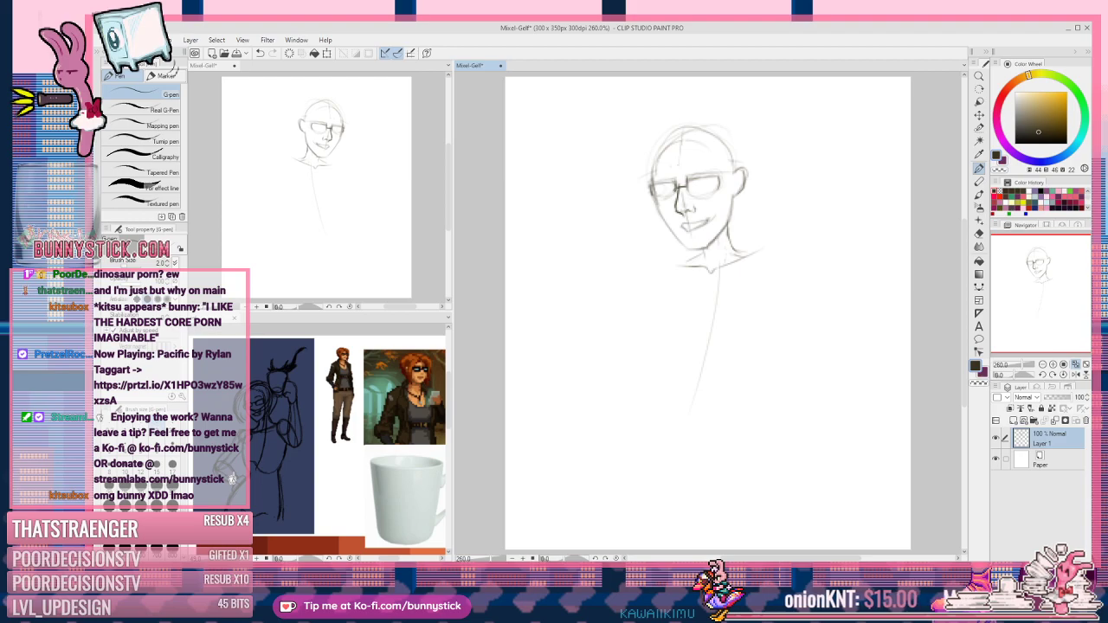
# Step: Darken and clean up the two angular eyewear frames on the face, erasing stray lines with the transparent colour
pyautogui.moveTo(657, 195); pyautogui.dragTo(674, 200)
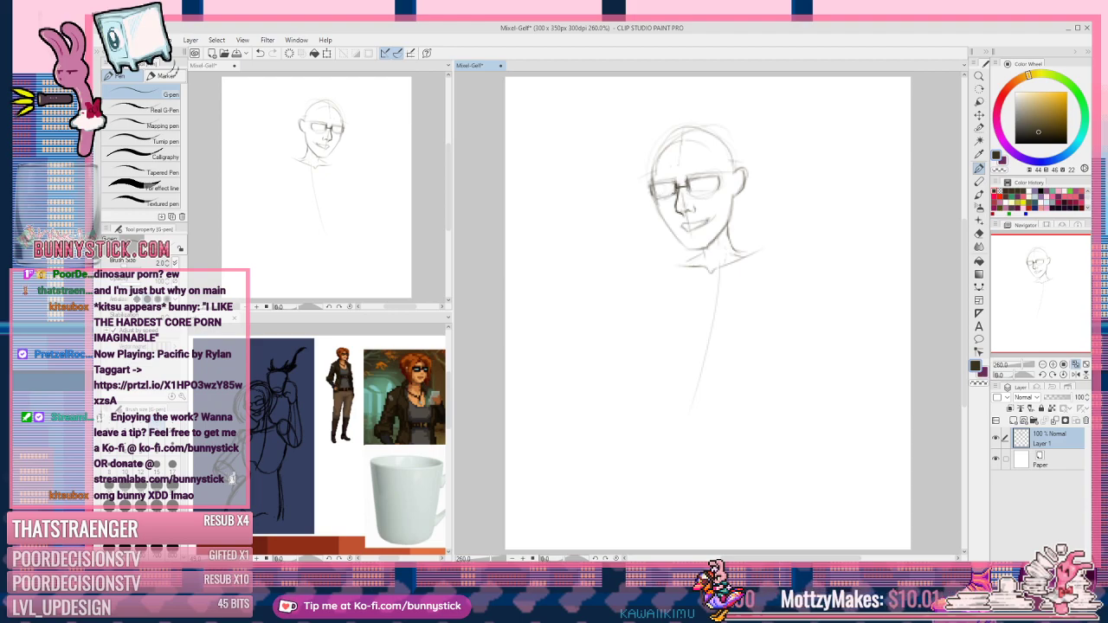
pyautogui.press('c')
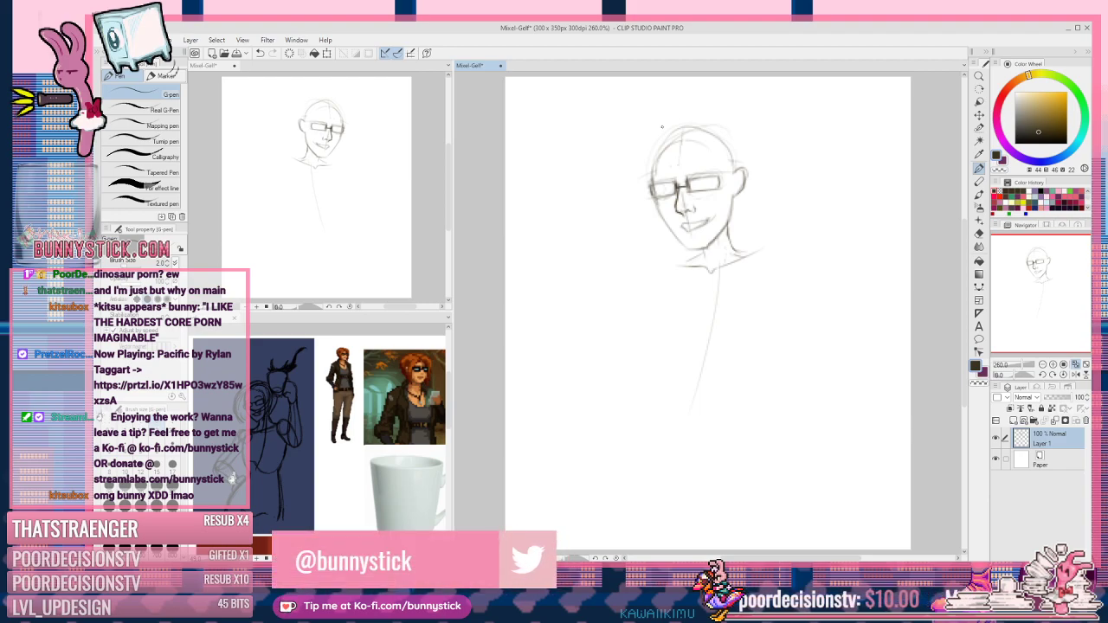
pyautogui.moveTo(655, 179); pyautogui.dragTo(680, 178)
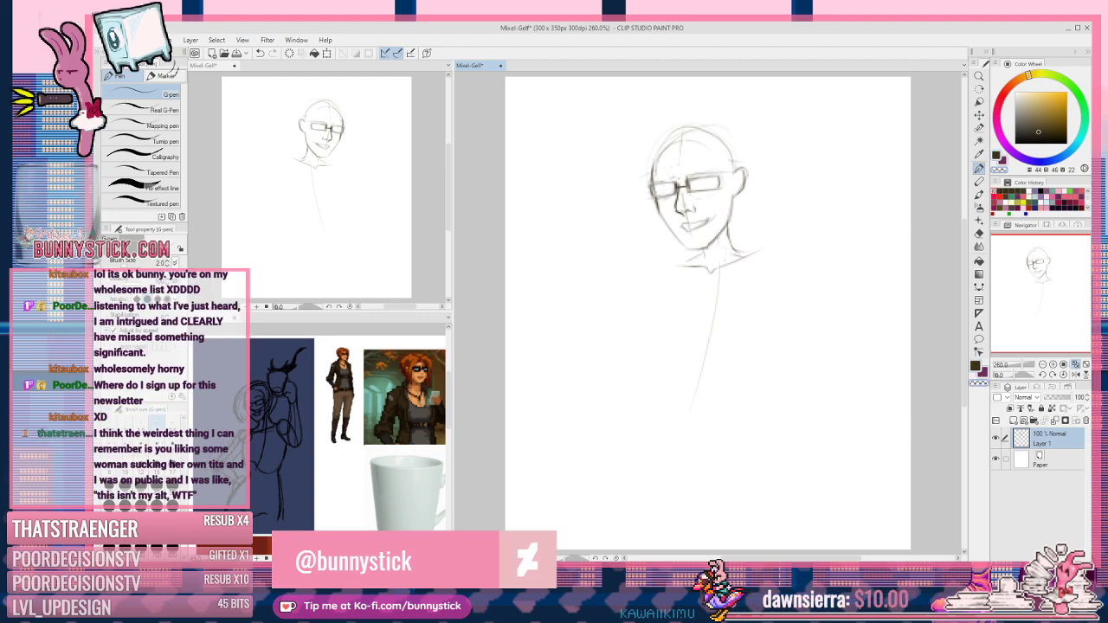
# Step: Erase the whole character sketch from Layer 1 using the G-pen at size 50 in transparent colour
pyautogui.press(']')
pyautogui.moveTo(667, 419)
pyautogui.mouseDown()
pyautogui.moveTo(687, 388)
pyautogui.moveTo(724, 129)
pyautogui.mouseUp()
pyautogui.hotkey('ctrl', 'z')
pyautogui.press('c')
pyautogui.moveTo(669, 411)
pyautogui.mouseDown()
pyautogui.moveTo(725, 259)
pyautogui.moveTo(686, 156)
pyautogui.mouseUp()
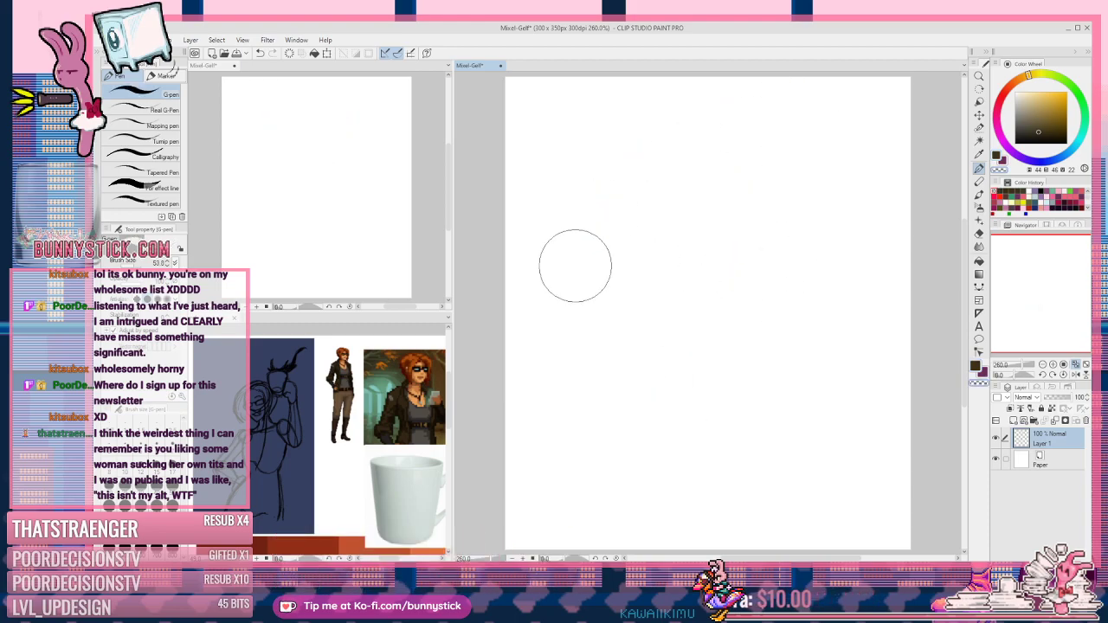
# Step: Sketch a new head circle with a vertical centre line and body line, using the G-pen at size 2 in solid colour
pyautogui.click(157, 423)
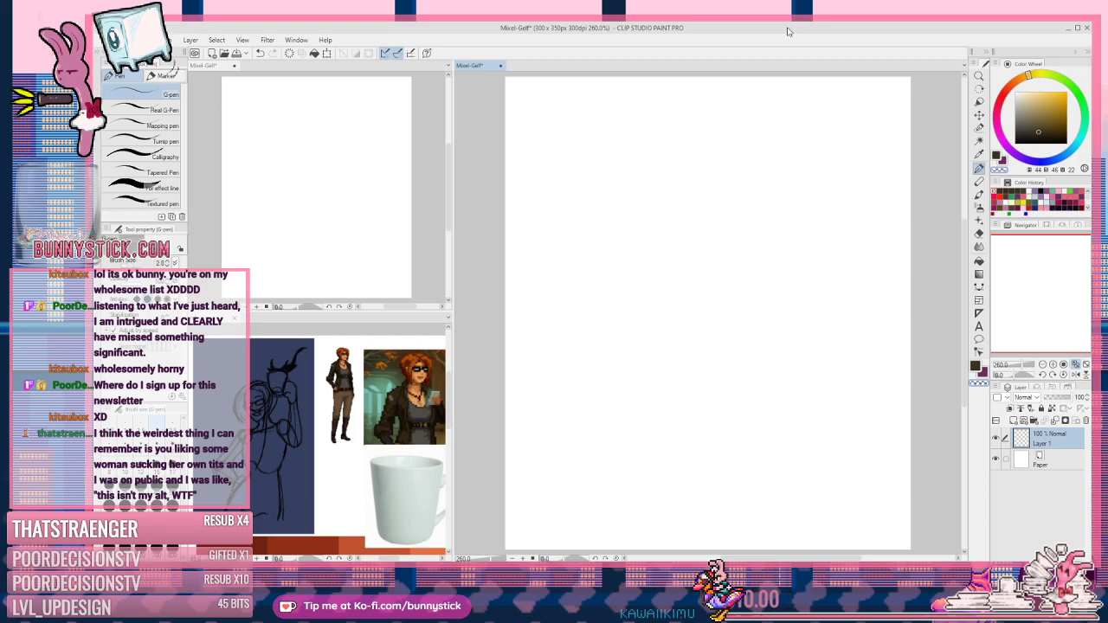
pyautogui.press('c')
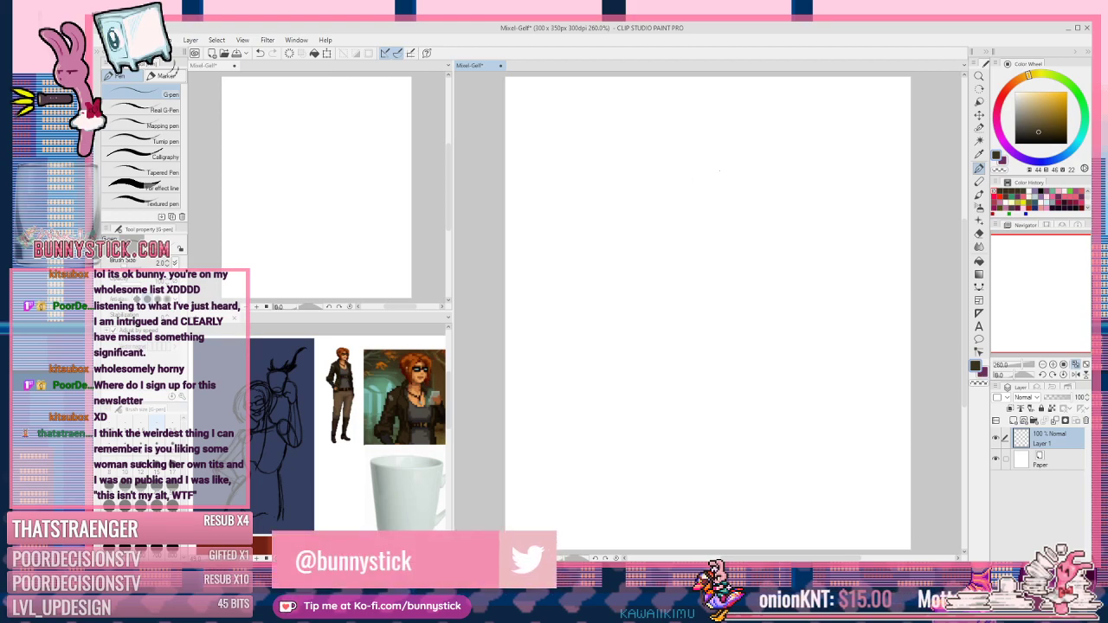
pyautogui.moveTo(735, 161); pyautogui.dragTo(693, 217)
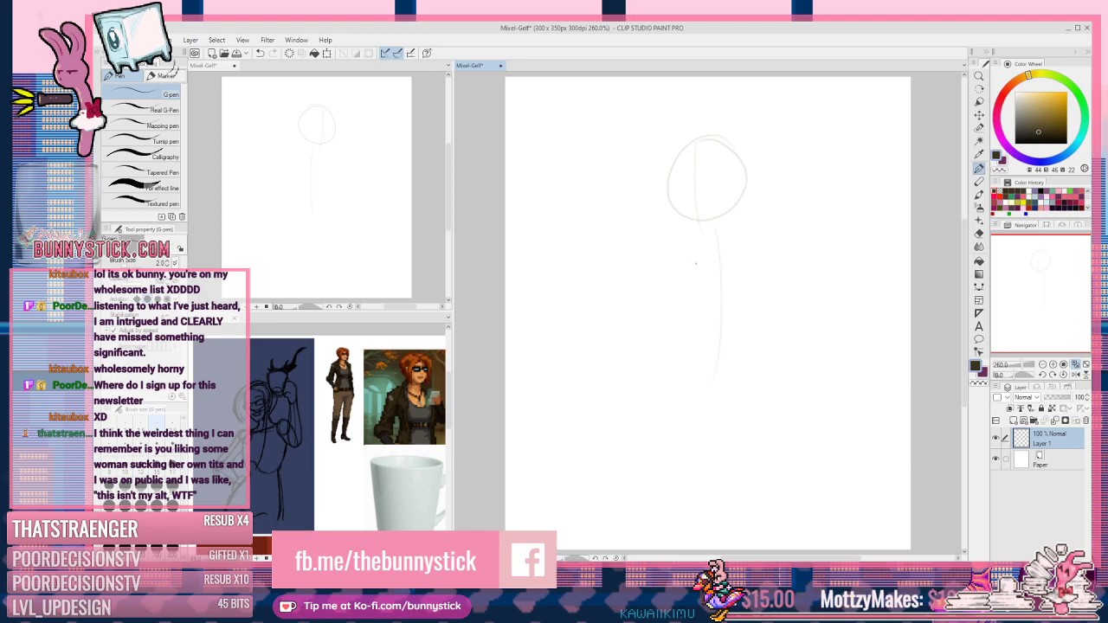
# Step: Sketch the torso below the head with a shoulder line, two tapering sides and curves flowing into the hips
pyautogui.moveTo(713, 269); pyautogui.dragTo(754, 266)
pyautogui.moveTo(754, 267); pyautogui.dragTo(743, 331)
pyautogui.moveTo(688, 270)
pyautogui.mouseDown()
pyautogui.moveTo(715, 371)
pyautogui.moveTo(702, 361)
pyautogui.moveTo(700, 378)
pyautogui.mouseUp()
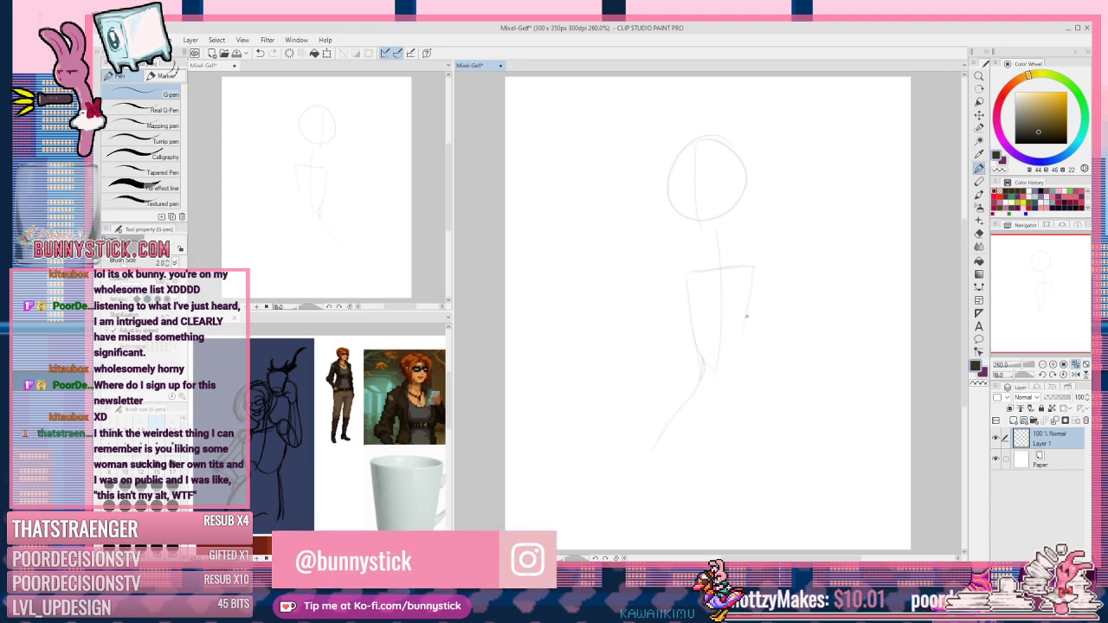
pyautogui.moveTo(751, 279); pyautogui.dragTo(717, 456)
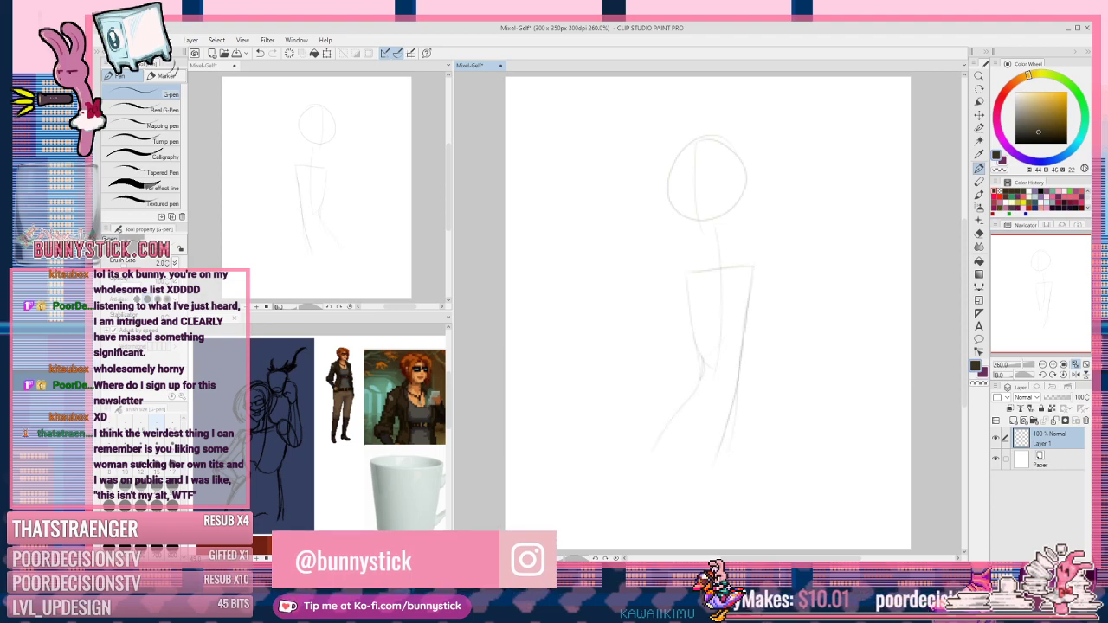
# Step: Tilt the shoulders with a new slanted line, then sketch the rounded shoulder and upper arm down to the elbow
pyautogui.moveTo(671, 284); pyautogui.dragTo(764, 258)
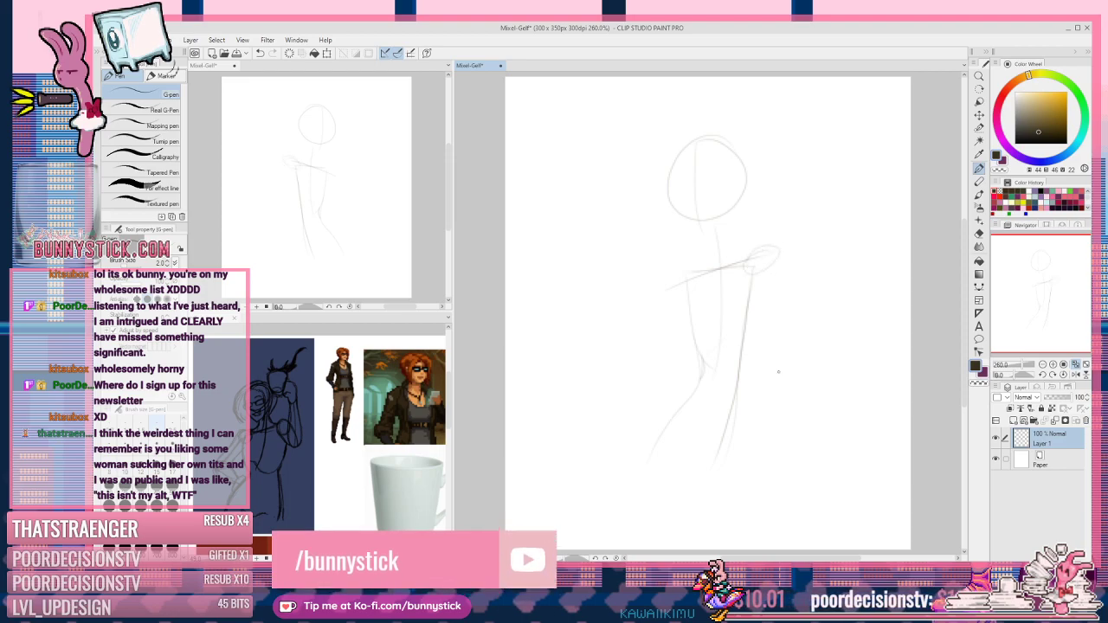
pyautogui.moveTo(751, 269); pyautogui.dragTo(798, 322)
pyautogui.moveTo(762, 250); pyautogui.dragTo(798, 327)
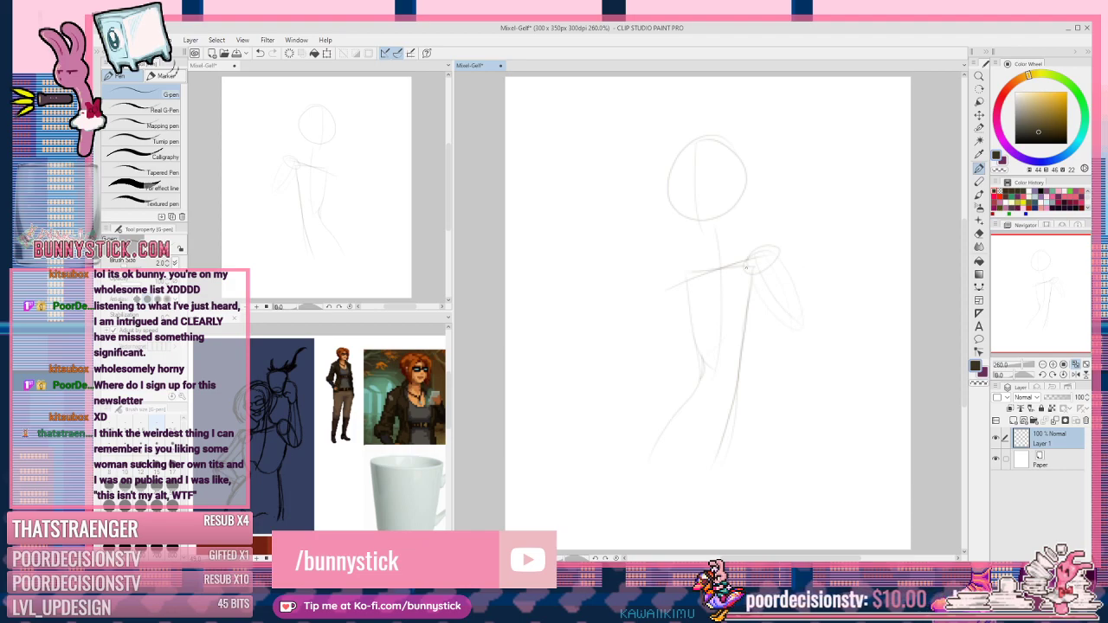
pyautogui.moveTo(739, 294)
pyautogui.mouseDown()
pyautogui.moveTo(771, 251)
pyautogui.moveTo(758, 260)
pyautogui.moveTo(769, 296)
pyautogui.mouseUp()
pyautogui.moveTo(775, 245); pyautogui.dragTo(801, 327)
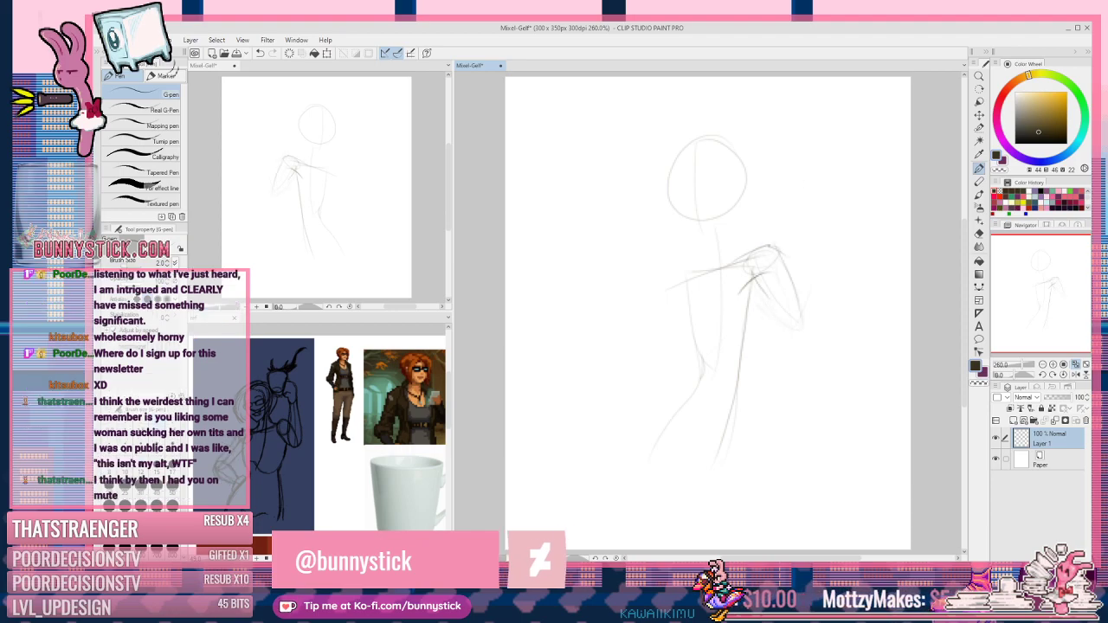
# Step: Sketch a raised hand beside the head, holding a rounded mug-like shape with wavy lines rising above it
pyautogui.moveTo(791, 165)
pyautogui.mouseDown()
pyautogui.moveTo(772, 181)
pyautogui.moveTo(808, 175)
pyautogui.moveTo(787, 152)
pyautogui.moveTo(776, 170)
pyautogui.mouseUp()
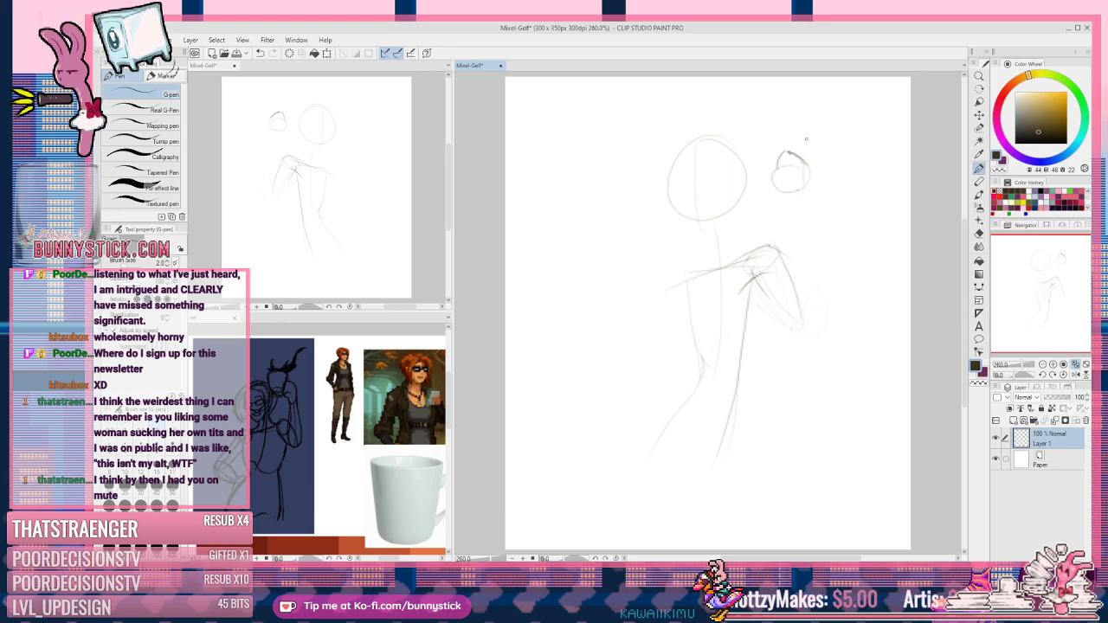
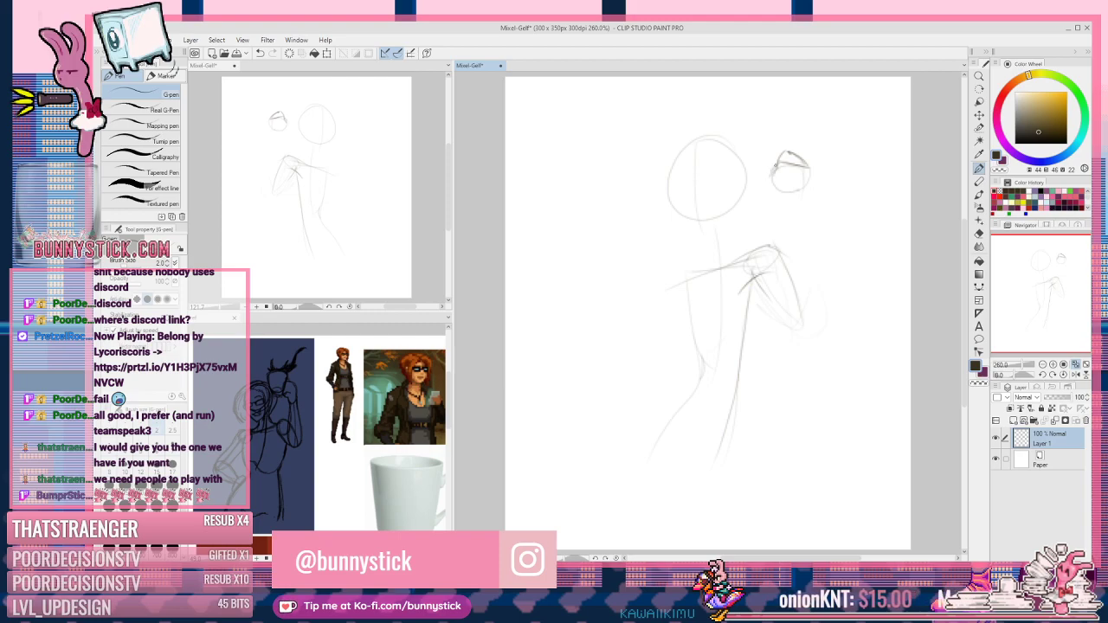
pyautogui.moveTo(775, 187); pyautogui.dragTo(793, 191)
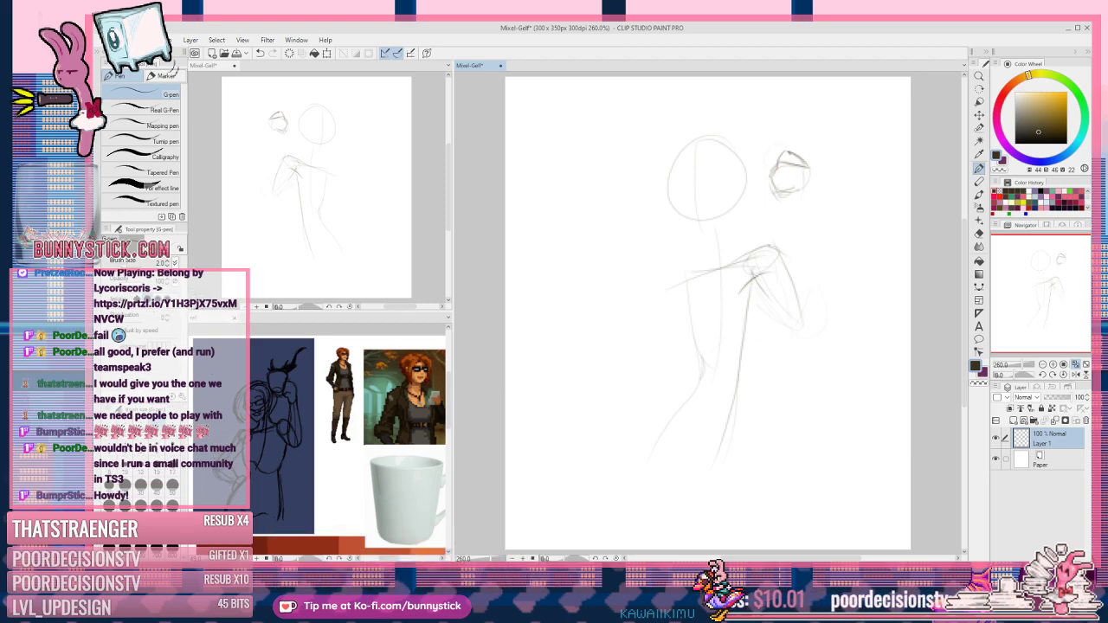
pyautogui.moveTo(760, 135); pyautogui.dragTo(796, 144)
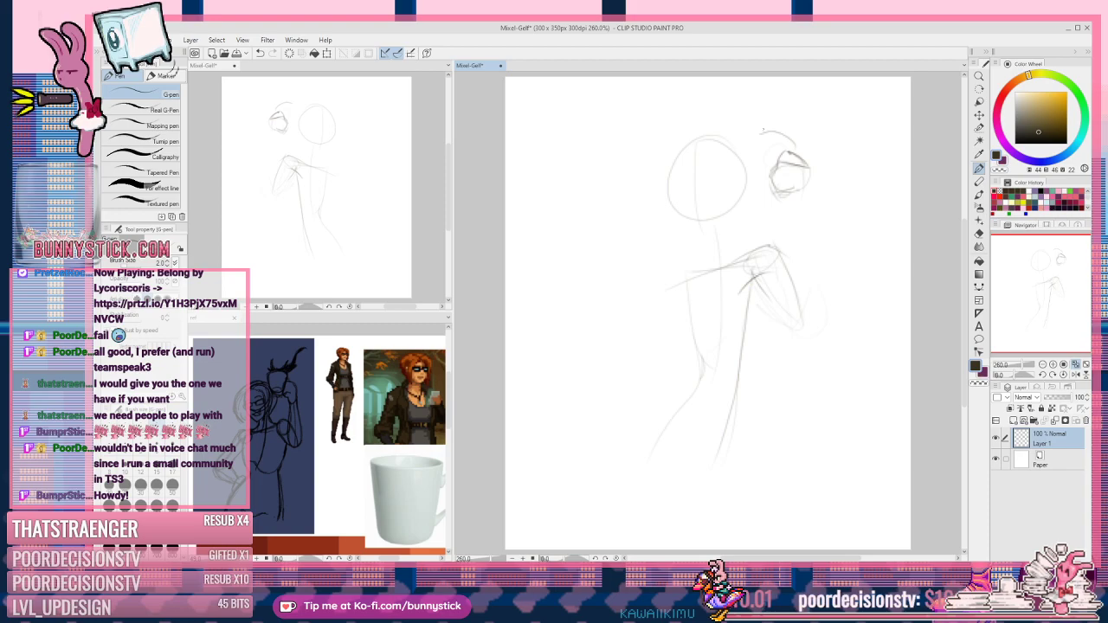
pyautogui.moveTo(757, 132)
pyautogui.mouseDown()
pyautogui.moveTo(736, 185)
pyautogui.moveTo(782, 197)
pyautogui.moveTo(739, 194)
pyautogui.moveTo(768, 200)
pyautogui.moveTo(778, 170)
pyautogui.moveTo(742, 189)
pyautogui.moveTo(769, 195)
pyautogui.mouseUp()
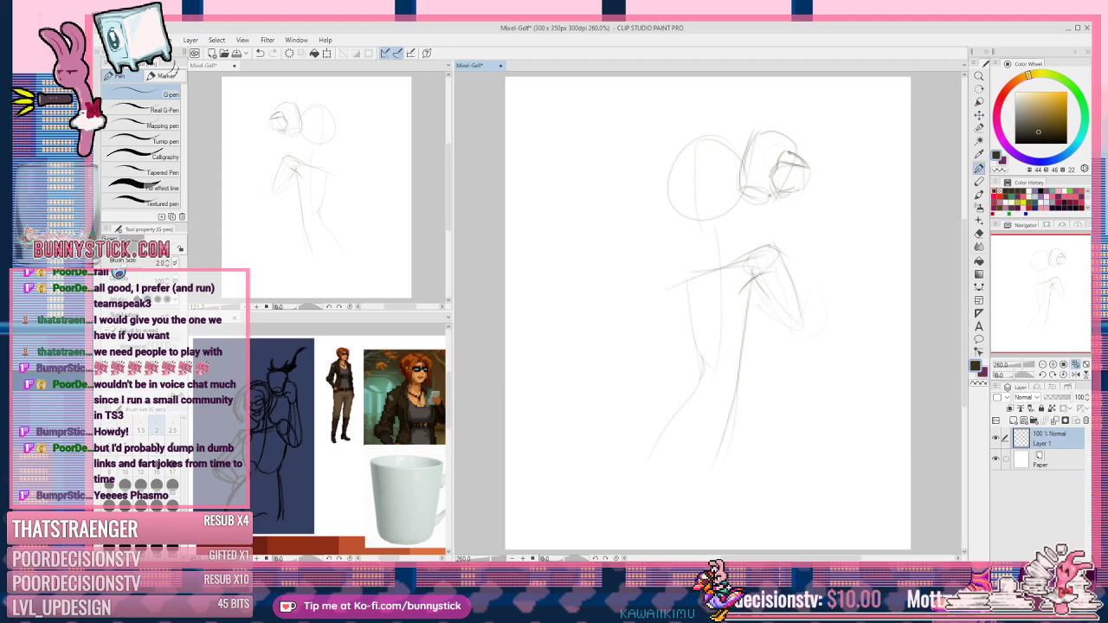
pyautogui.moveTo(759, 128)
pyautogui.mouseDown()
pyautogui.moveTo(738, 100)
pyautogui.moveTo(763, 127)
pyautogui.moveTo(713, 103)
pyautogui.moveTo(764, 101)
pyautogui.mouseUp()
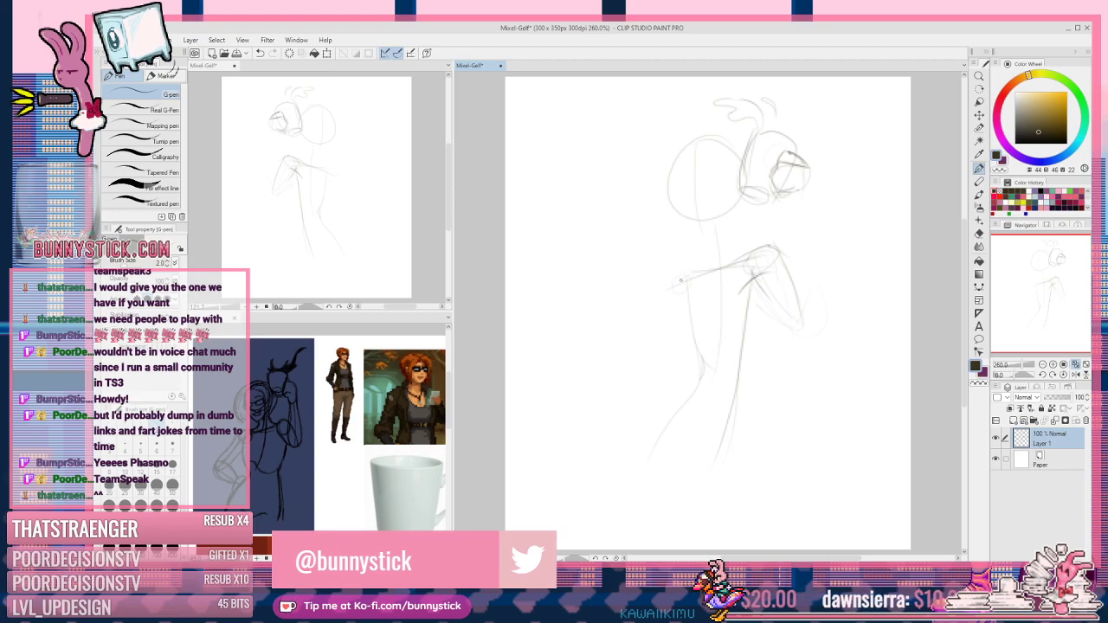
# Step: Sketch the opposite arm bent outward from the shoulder, and the forearm joining the other elbow to the raised hand
pyautogui.moveTo(682, 280); pyautogui.dragTo(627, 405)
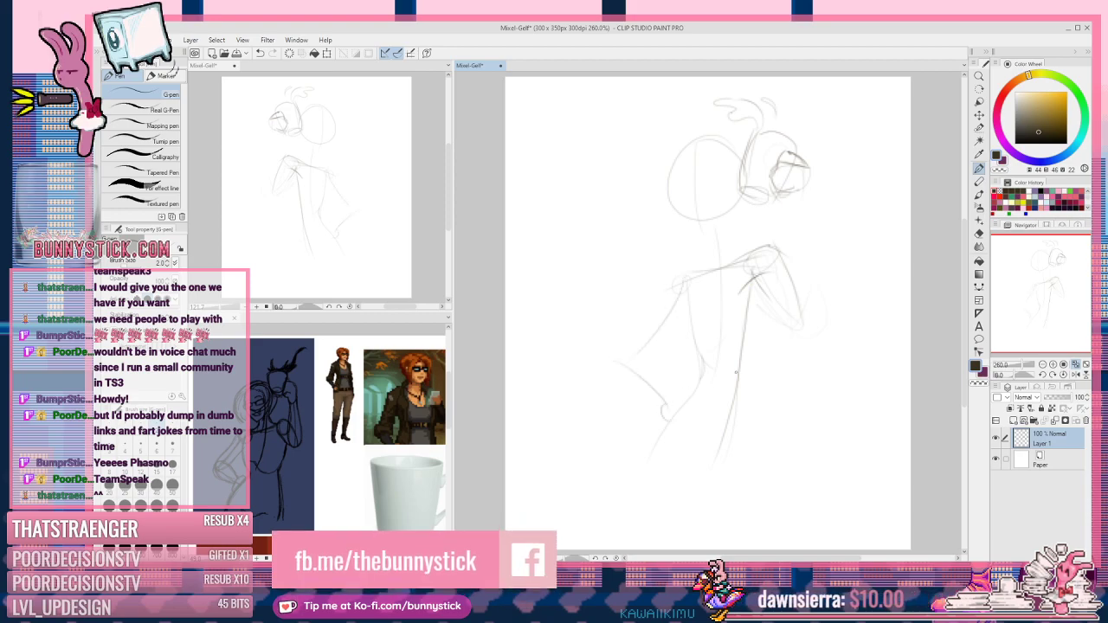
pyautogui.moveTo(794, 192); pyautogui.dragTo(803, 325)
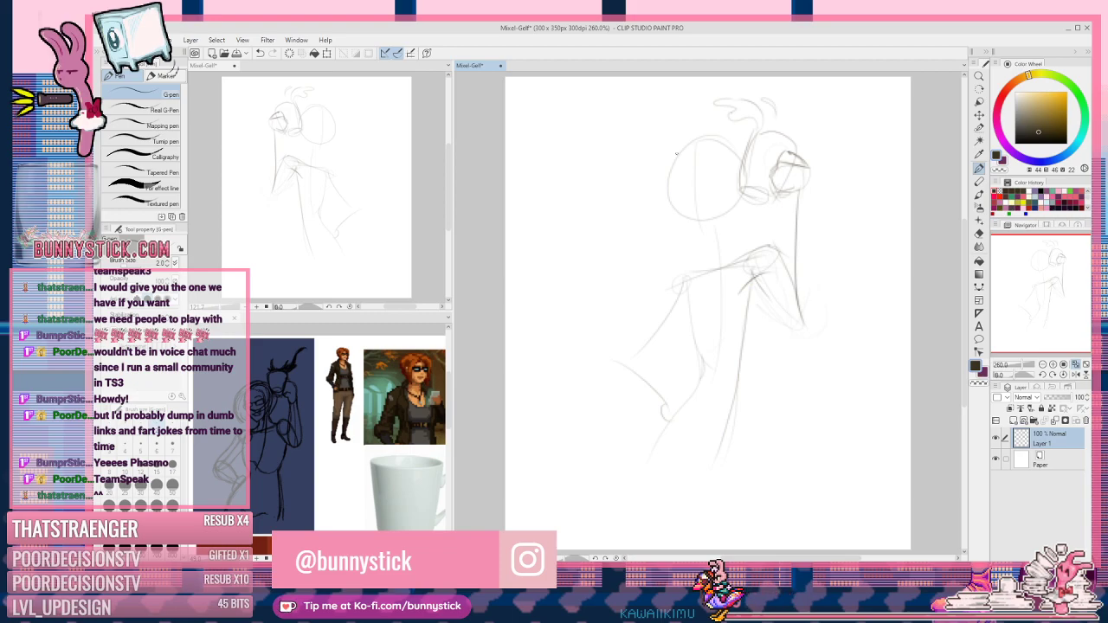
# Step: Outline the side of the face, the jaw and the chin around the lower part of the head circle
pyautogui.moveTo(668, 160)
pyautogui.mouseDown()
pyautogui.moveTo(690, 230)
pyautogui.moveTo(728, 231)
pyautogui.mouseUp()
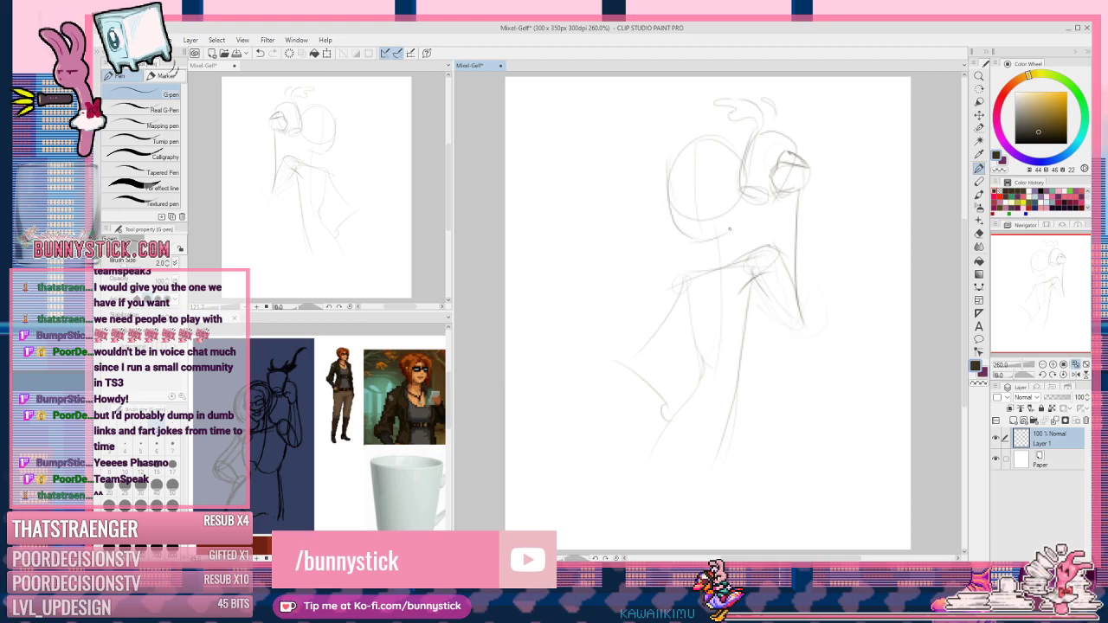
pyautogui.moveTo(743, 188); pyautogui.dragTo(736, 227)
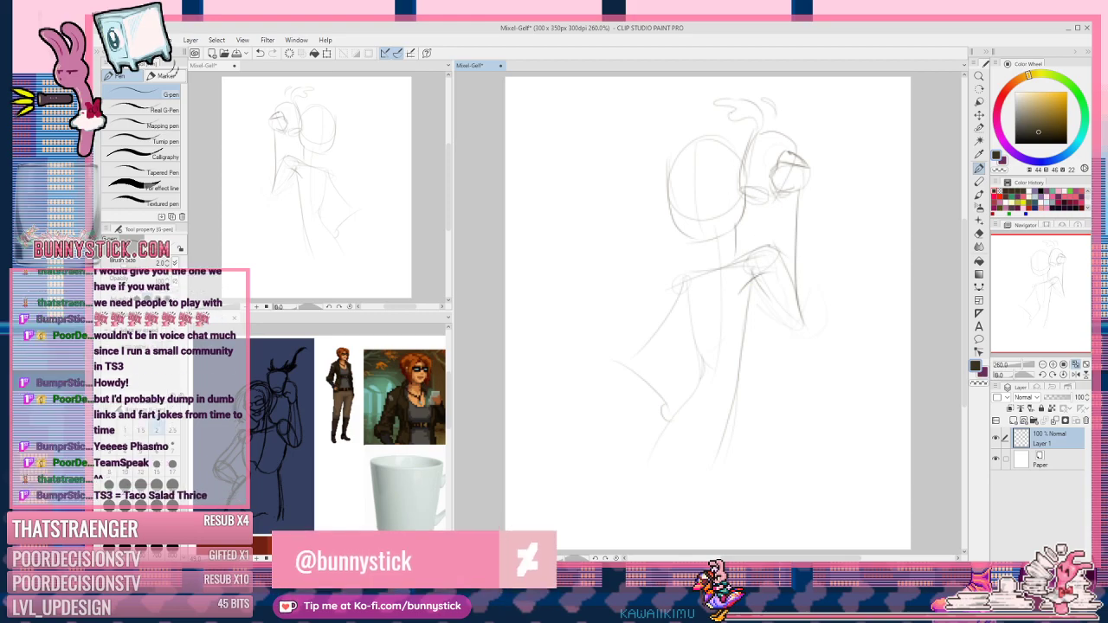
pyautogui.moveTo(680, 232); pyautogui.dragTo(689, 236)
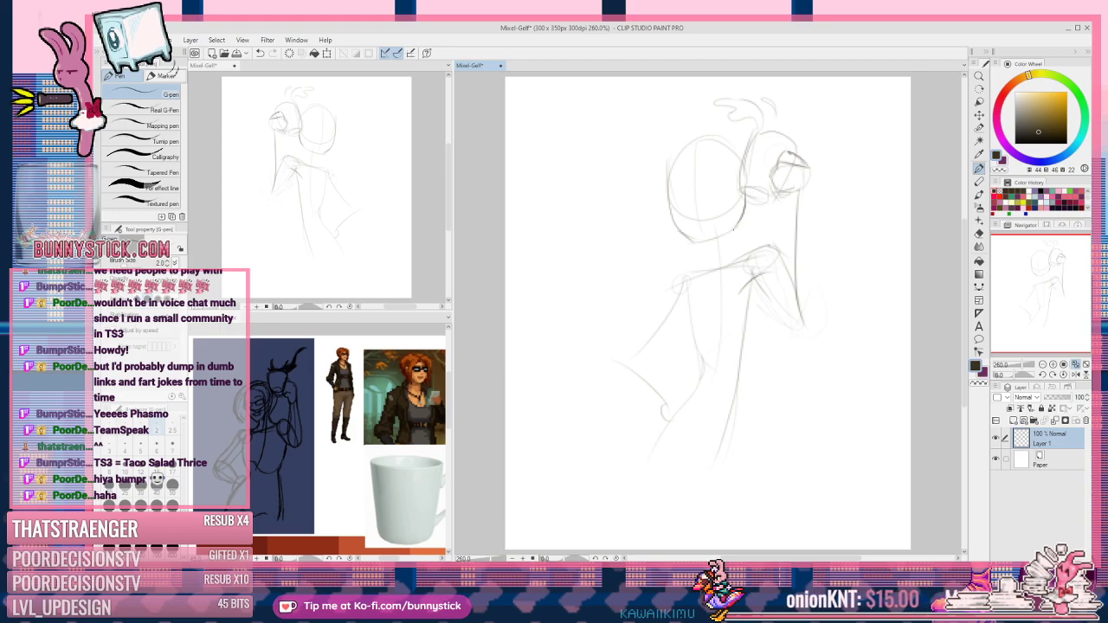
pyautogui.moveTo(692, 245); pyautogui.dragTo(714, 243)
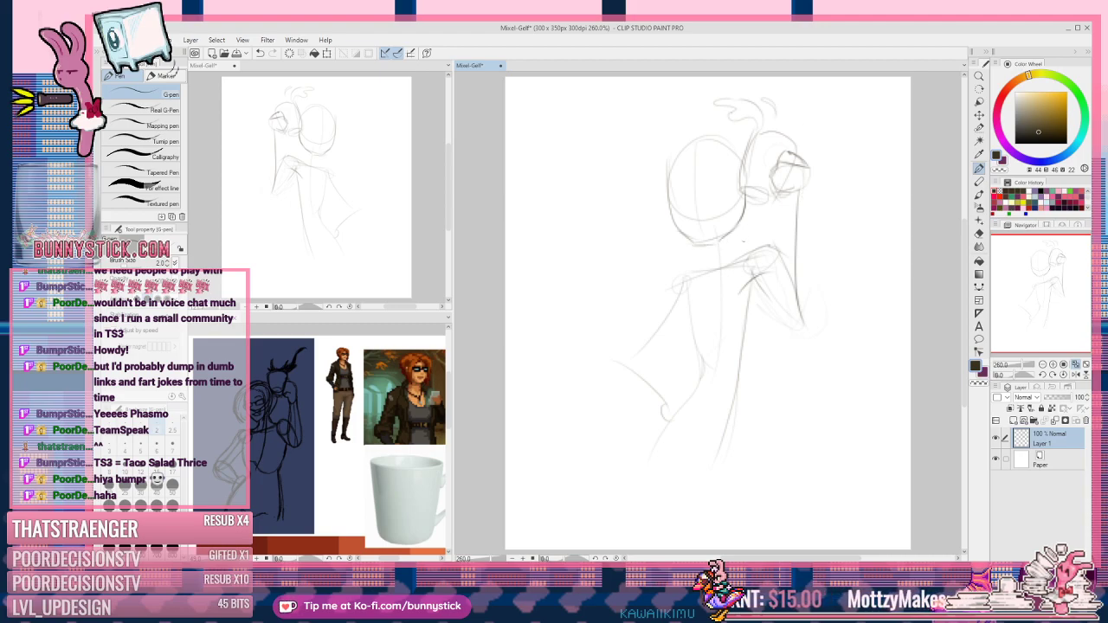
# Step: Select the head with the Selection pen, rotate it slightly counterclockwise with a transform, and clear the selection
pyautogui.press('m')
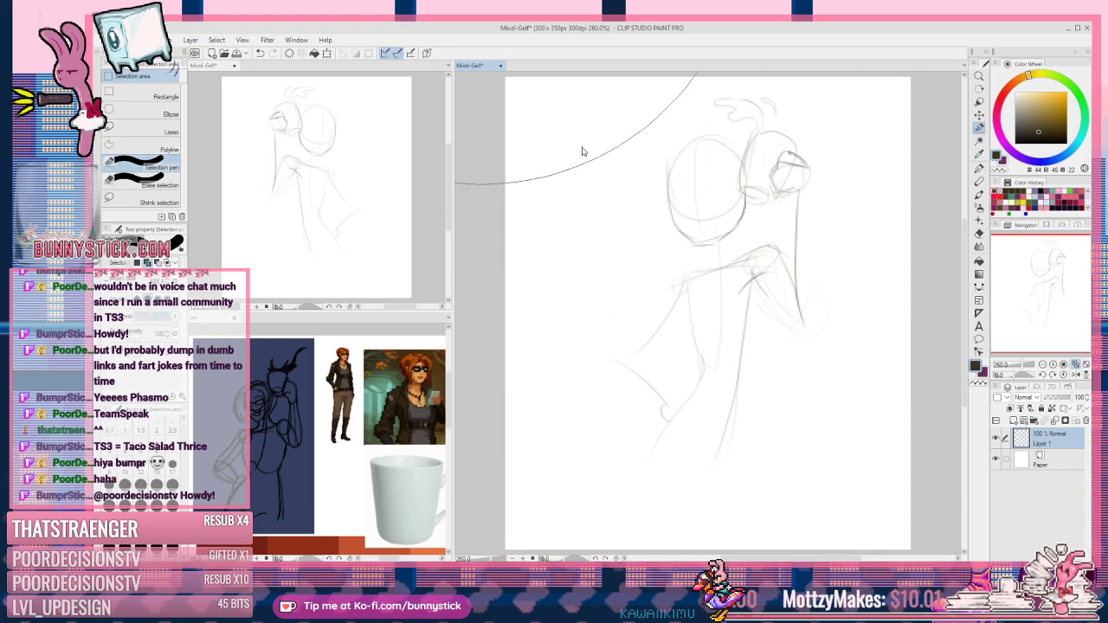
pyautogui.keyDown('ctrl'); pyautogui.keyDown('alt'); pyautogui.moveTo(791, 271); pyautogui.dragTo(839, 196); pyautogui.keyUp('alt'); pyautogui.keyUp('ctrl')
pyautogui.moveTo(742, 229)
pyautogui.keyDown('ctrl'); pyautogui.keyDown('alt'); pyautogui.mouseDown()
pyautogui.moveTo(740, 204)
pyautogui.moveTo(722, 223)
pyautogui.moveTo(671, 214)
pyautogui.moveTo(686, 140)
pyautogui.moveTo(723, 163)
pyautogui.moveTo(727, 152)
pyautogui.moveTo(697, 195)
pyautogui.moveTo(738, 140)
pyautogui.mouseUp(); pyautogui.keyUp('alt'); pyautogui.keyUp('ctrl')
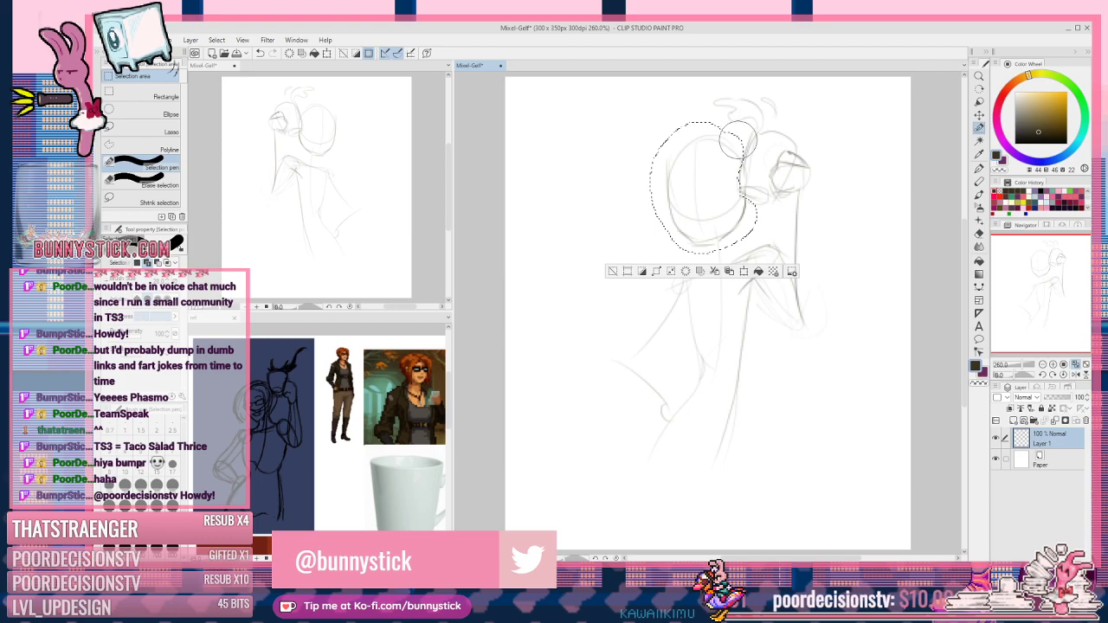
pyautogui.hotkey('ctrl', 't')
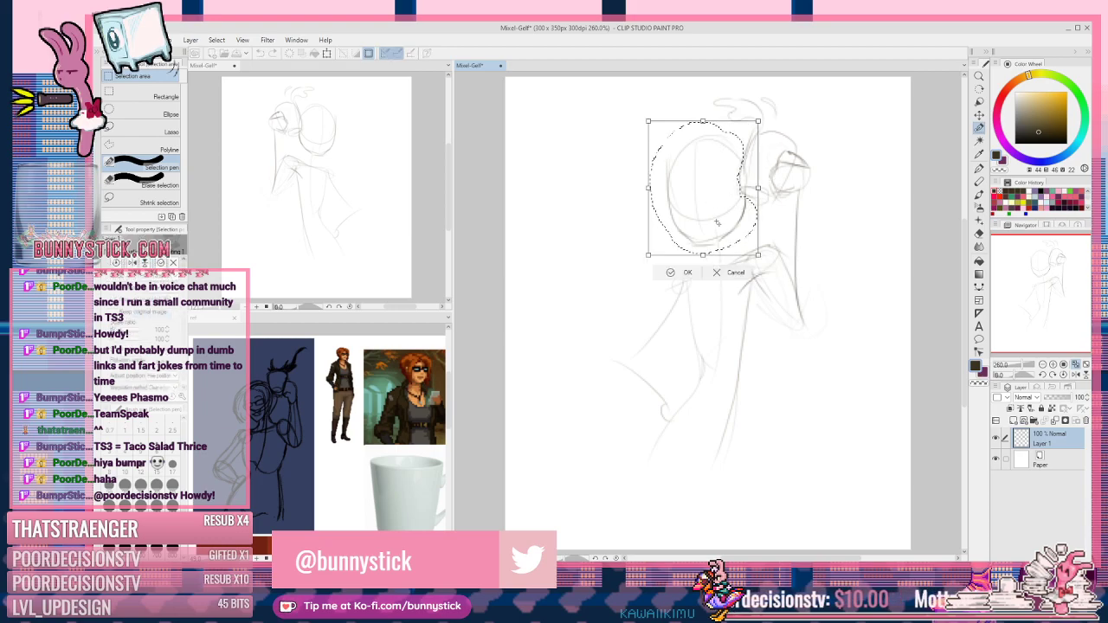
pyautogui.moveTo(760, 109); pyautogui.dragTo(753, 93)
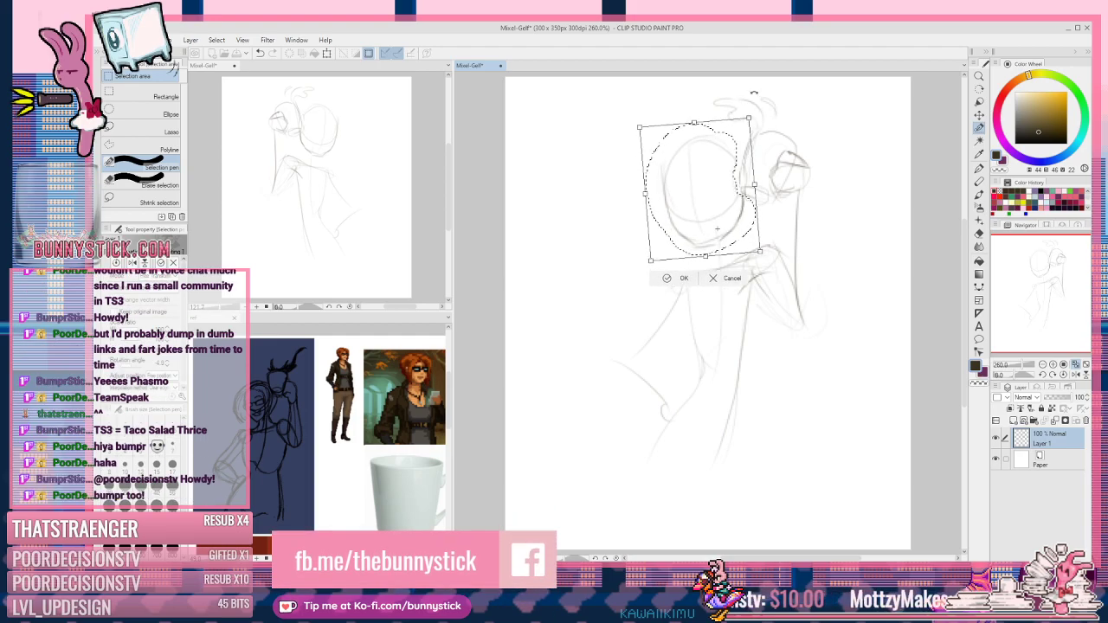
pyautogui.click(695, 282)
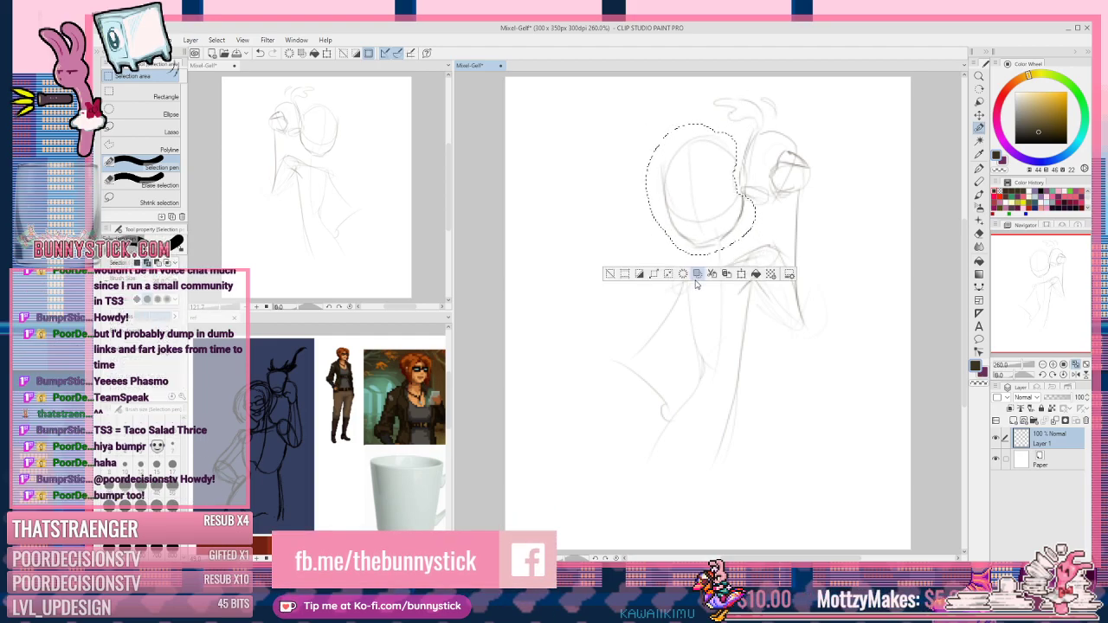
pyautogui.click(696, 275)
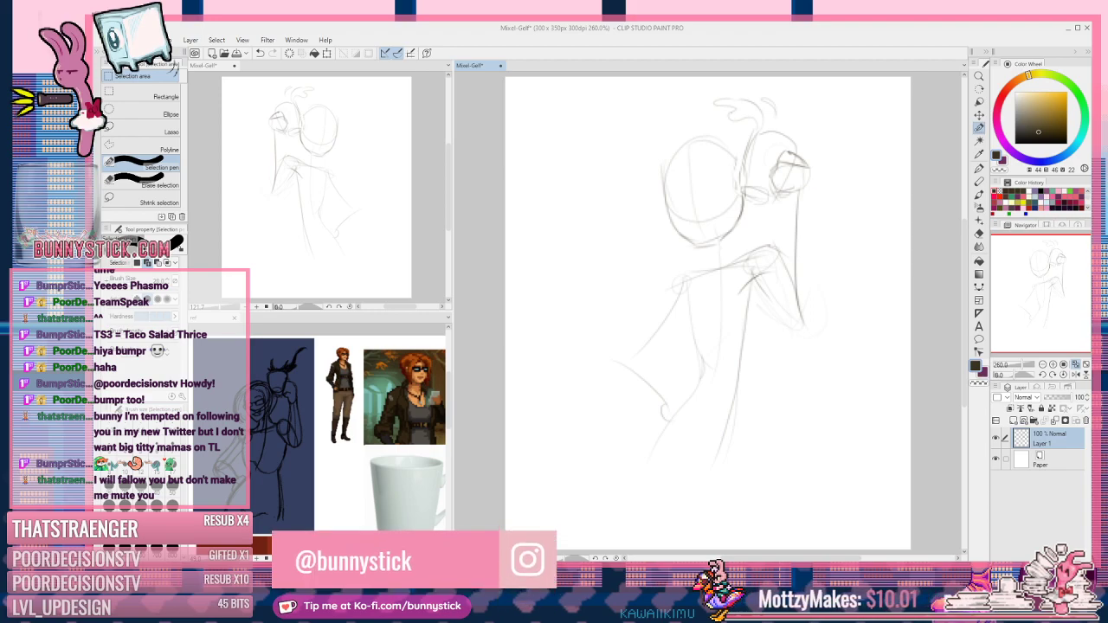
pyautogui.click(725, 200)
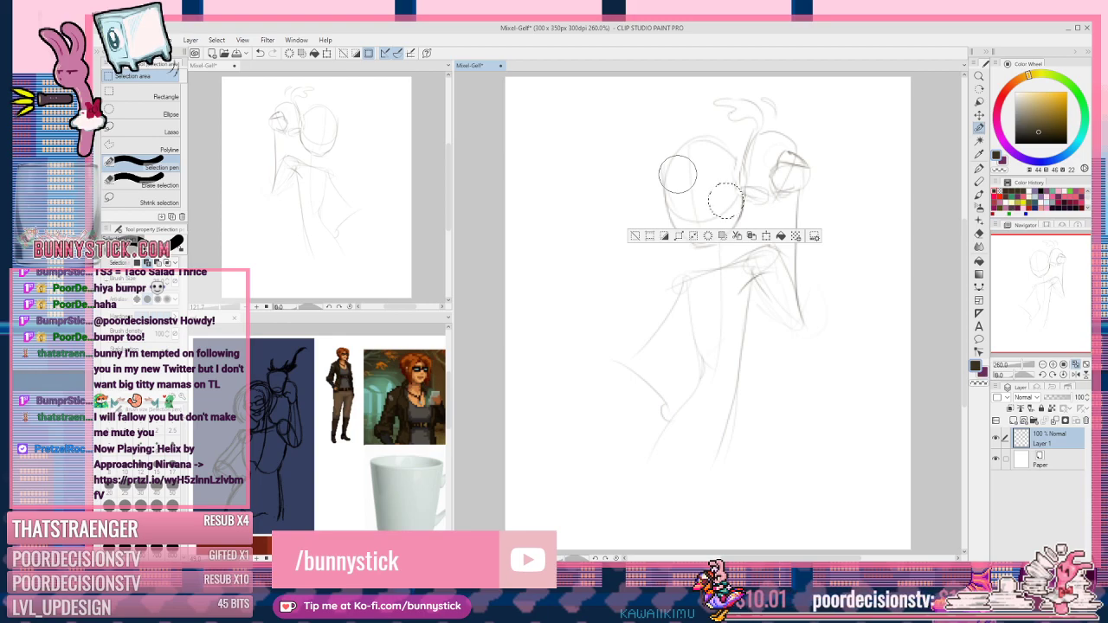
pyautogui.hotkey('ctrl', 'd')
pyautogui.moveTo(795, 247); pyautogui.dragTo(798, 303)
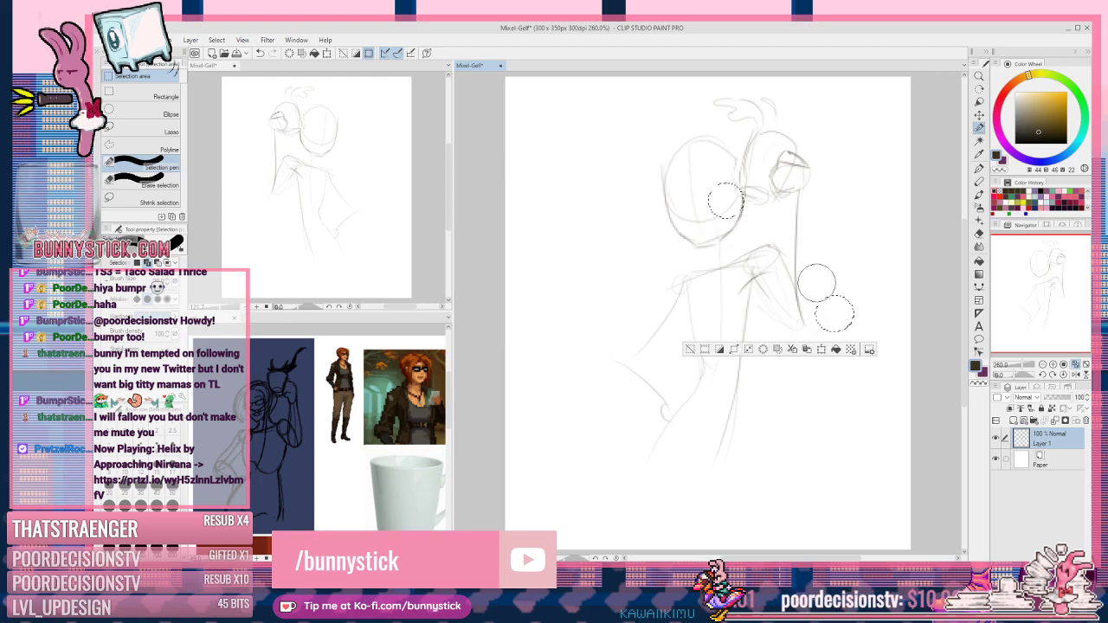
# Step: Sketch the nose and a smiling mouth on the lower face with the G-pen, and strengthen the cheek and jaw line
pyautogui.press('p')
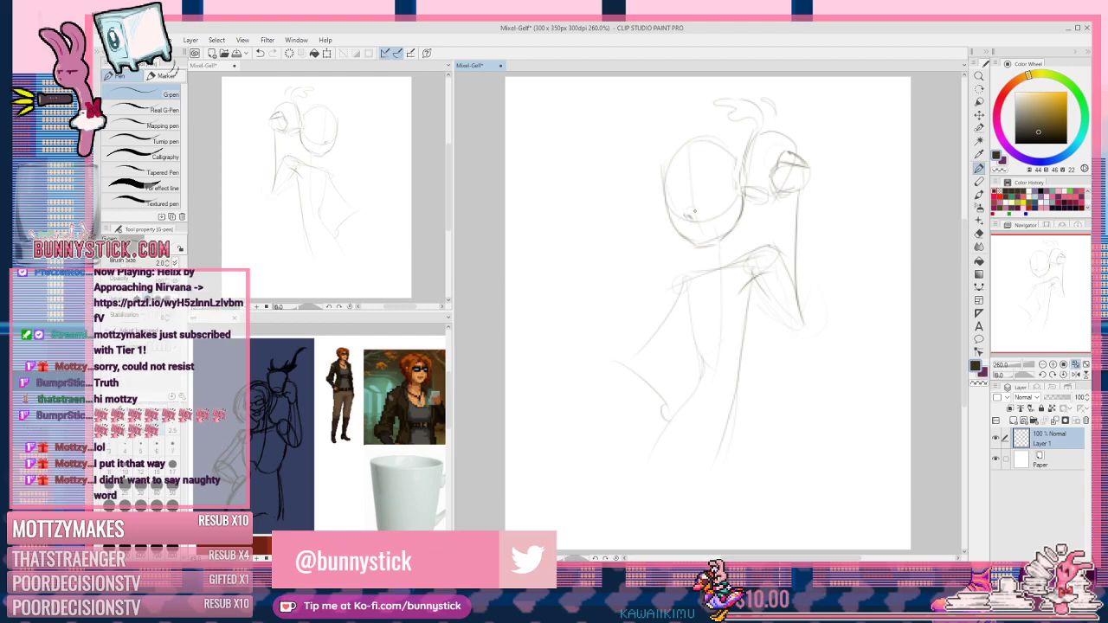
pyautogui.moveTo(689, 206); pyautogui.dragTo(689, 190)
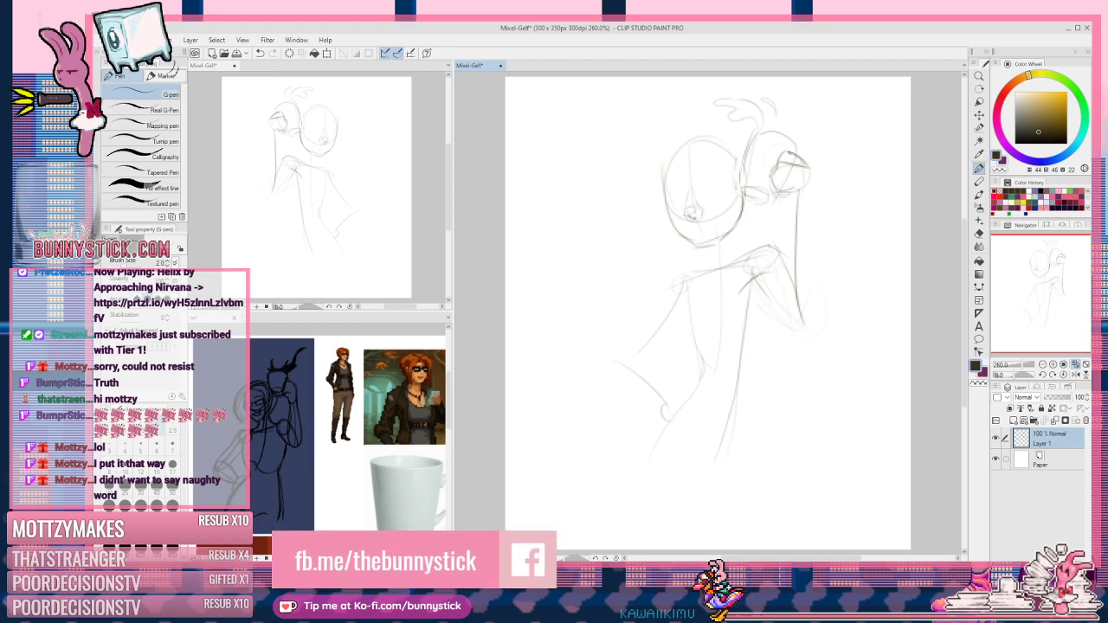
pyautogui.moveTo(689, 217); pyautogui.dragTo(702, 212)
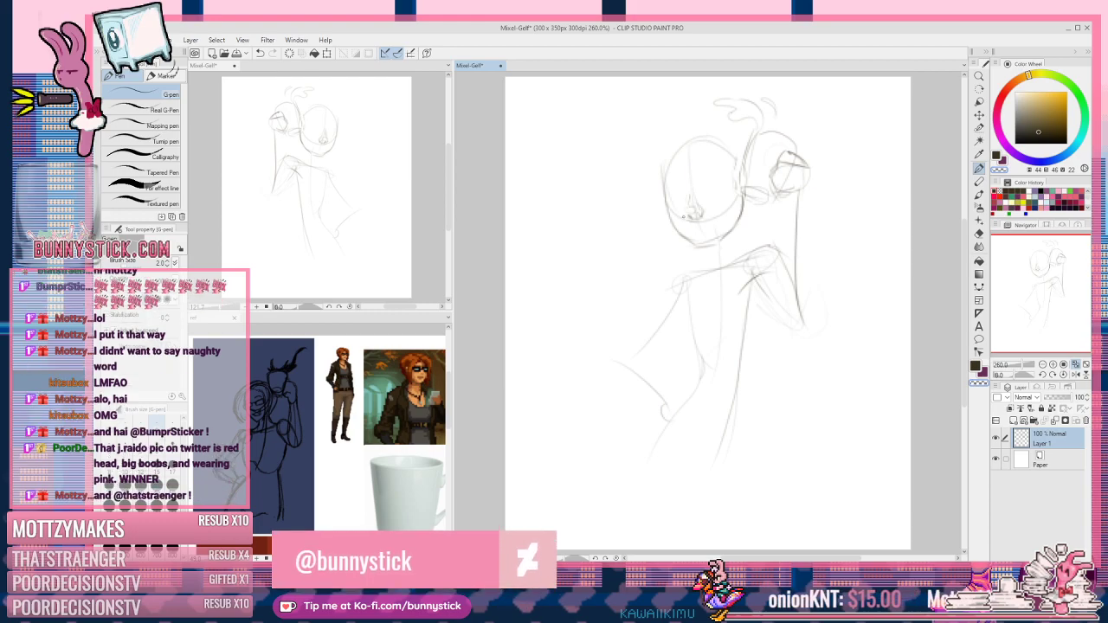
pyautogui.moveTo(690, 191); pyautogui.dragTo(694, 216)
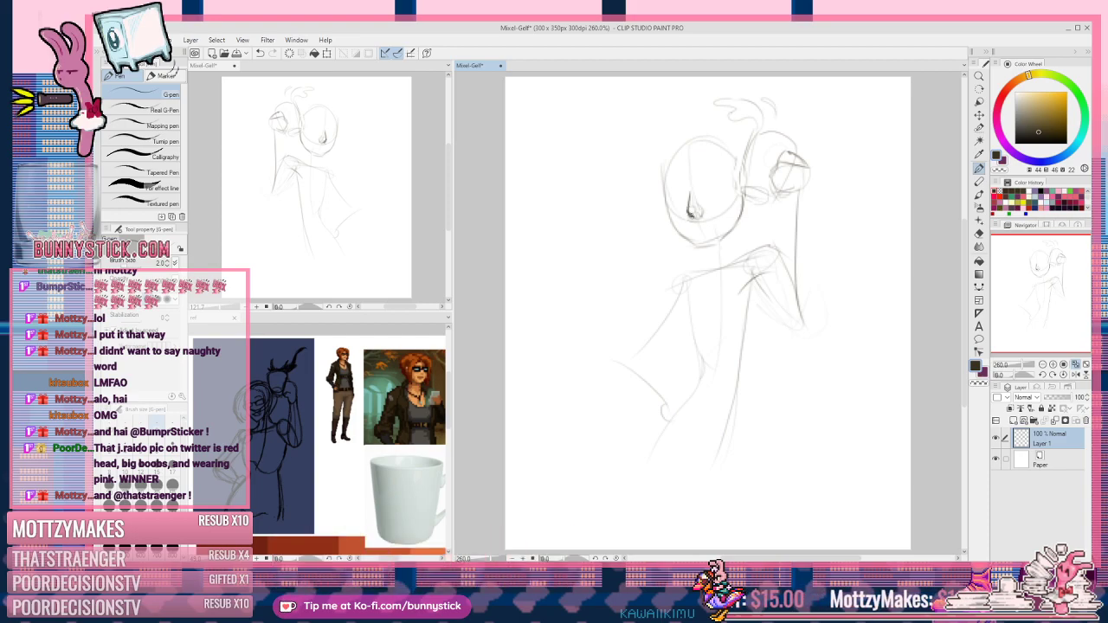
pyautogui.moveTo(696, 214); pyautogui.dragTo(702, 212)
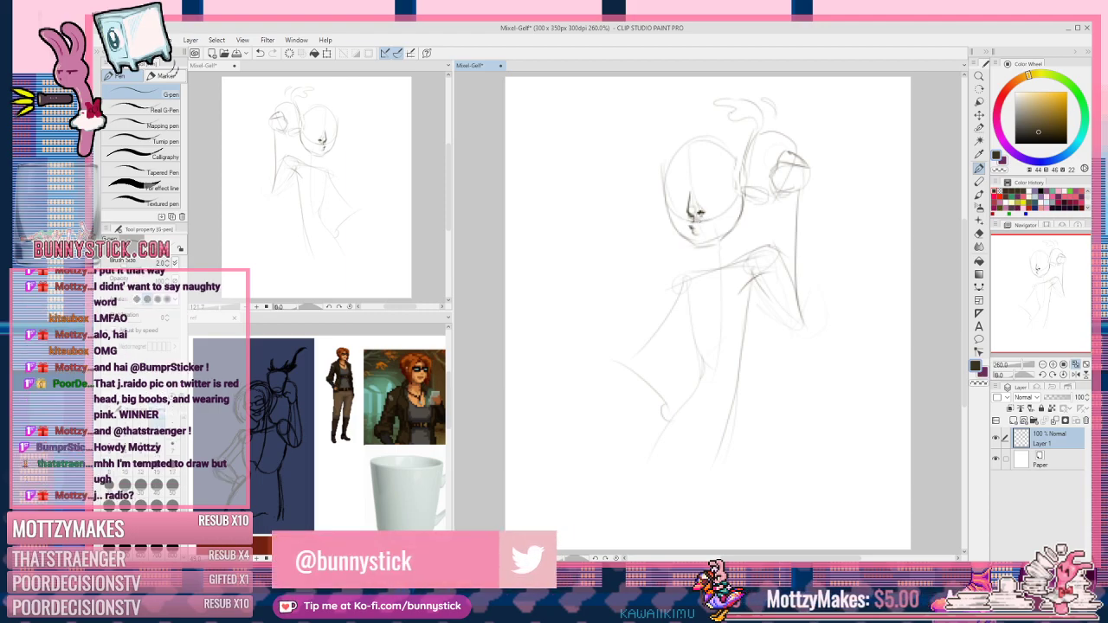
pyautogui.moveTo(695, 224); pyautogui.dragTo(715, 221)
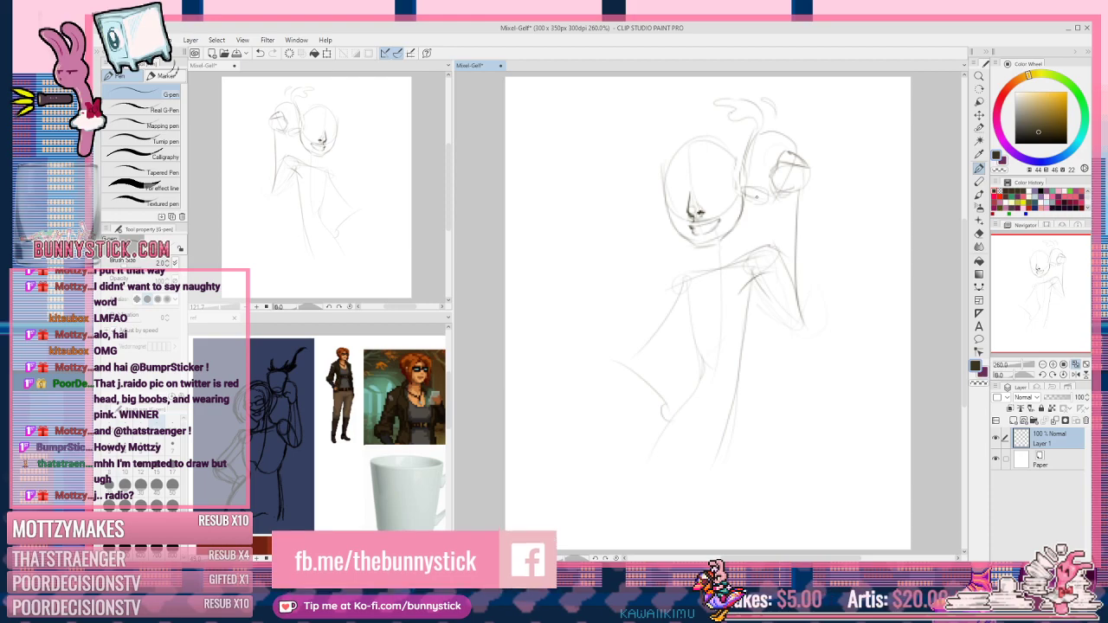
pyautogui.moveTo(672, 210); pyautogui.dragTo(693, 244)
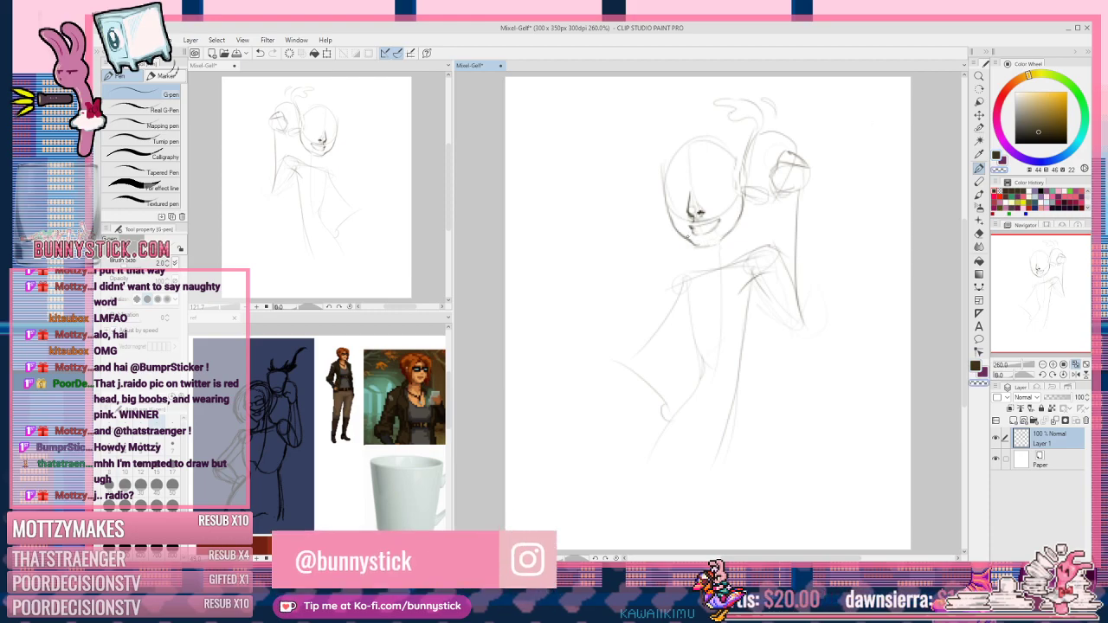
pyautogui.press('c')
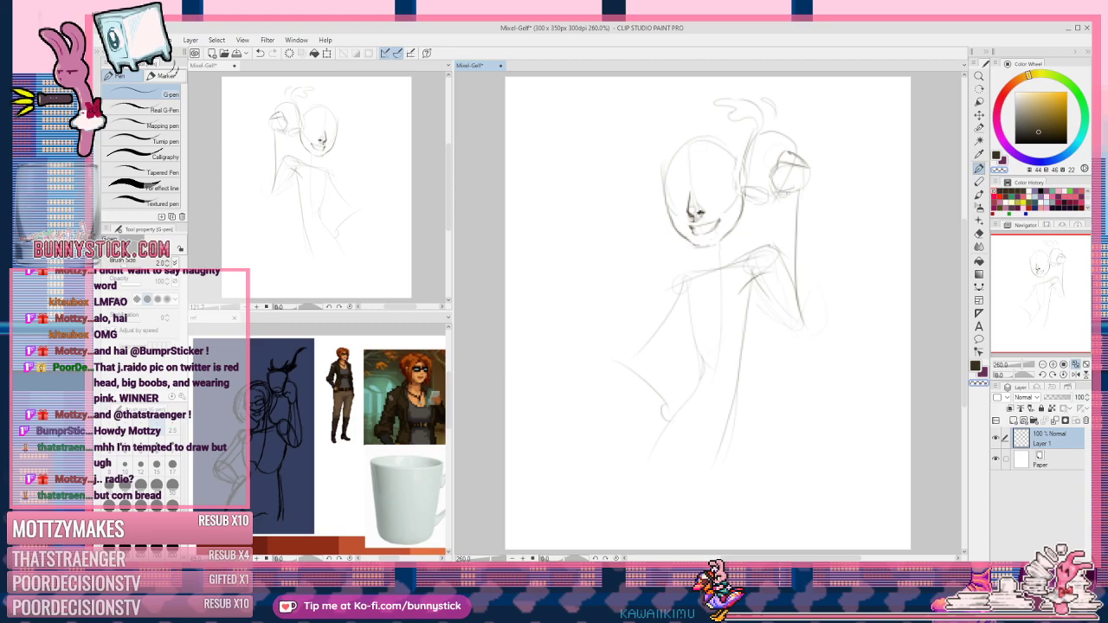
# Step: Select the mouth with the Selection pen, shift it slightly upward toward the nose, and clear the selection
pyautogui.press('m')
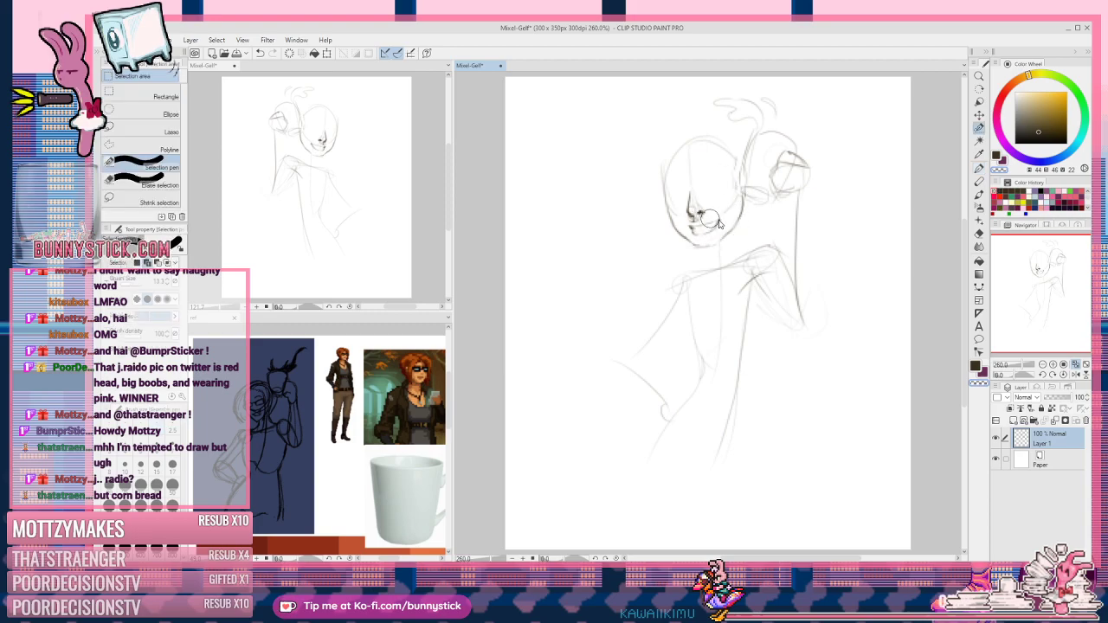
pyautogui.moveTo(715, 216)
pyautogui.mouseDown()
pyautogui.moveTo(719, 227)
pyautogui.moveTo(691, 228)
pyautogui.mouseUp()
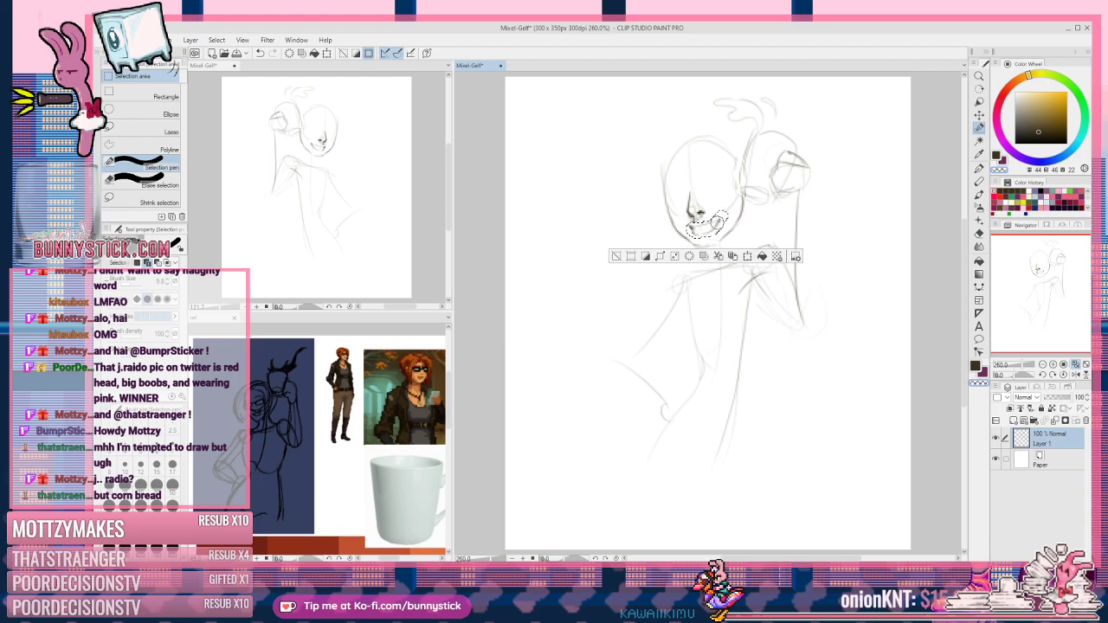
pyautogui.press('k')
pyautogui.moveTo(720, 224); pyautogui.dragTo(717, 219)
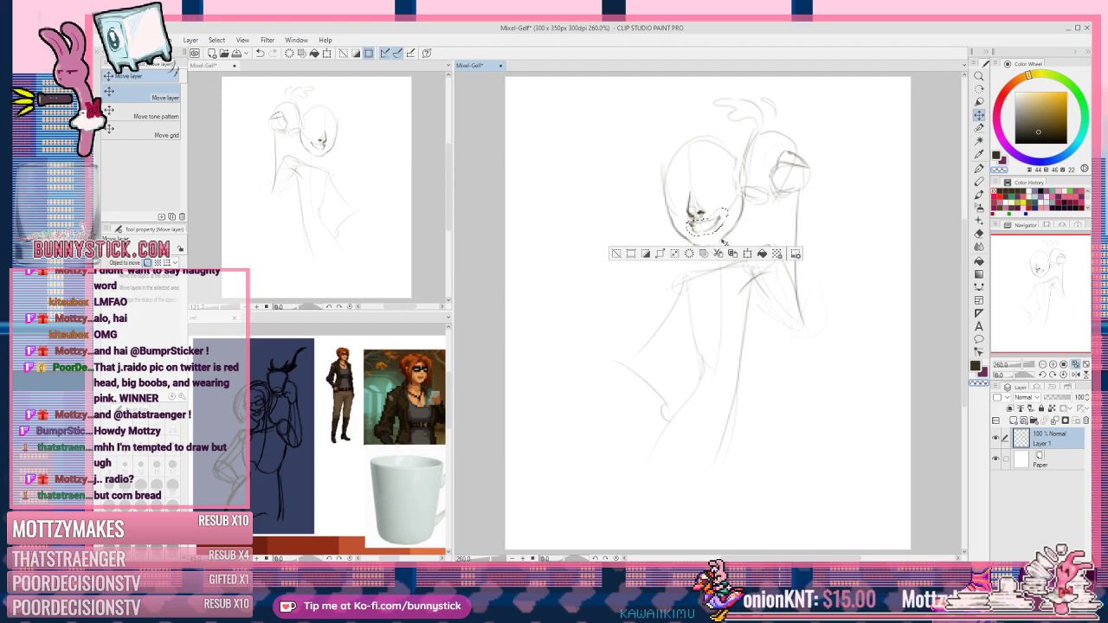
pyautogui.hotkey('ctrl', 'd')
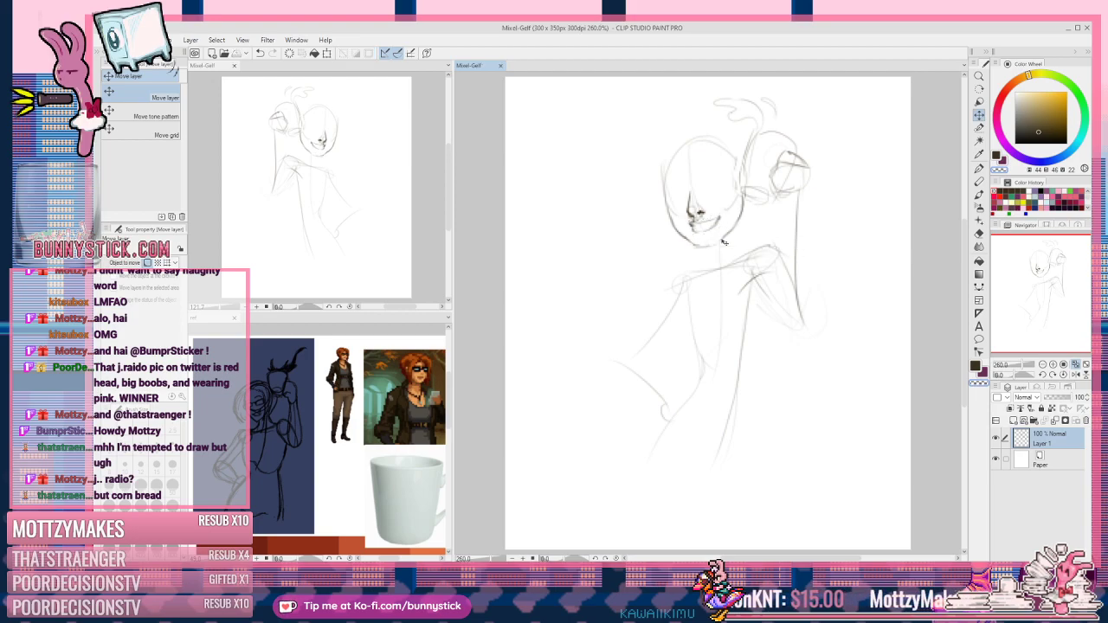
# Step: Refine the jaw and chin outline with the G-pen, and add a short neck line below the chin
pyautogui.press('p')
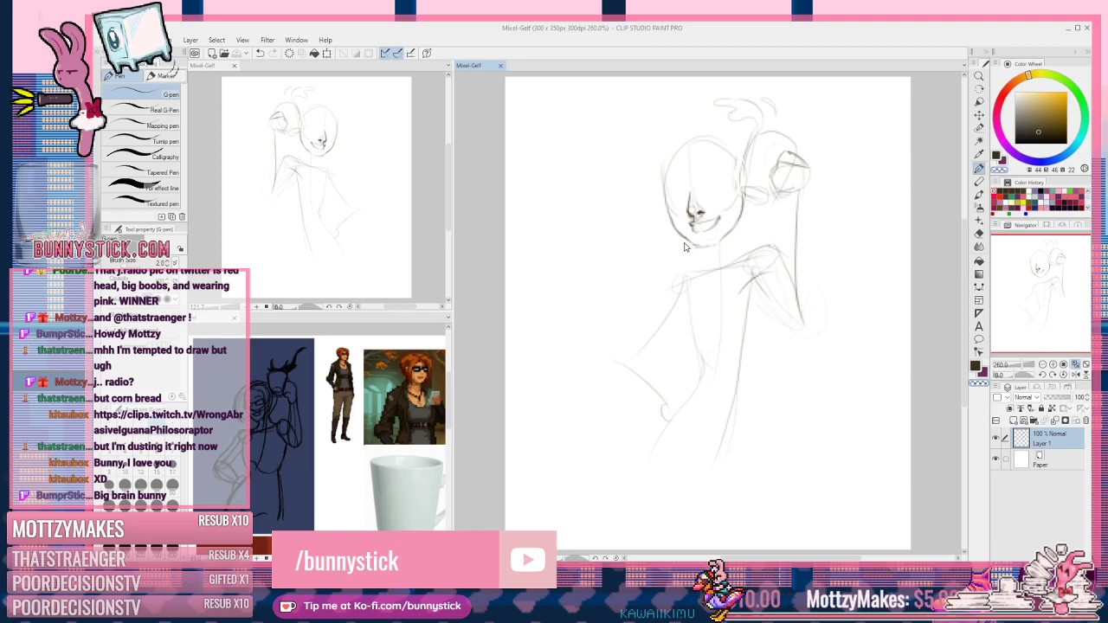
pyautogui.moveTo(689, 230); pyautogui.dragTo(677, 233)
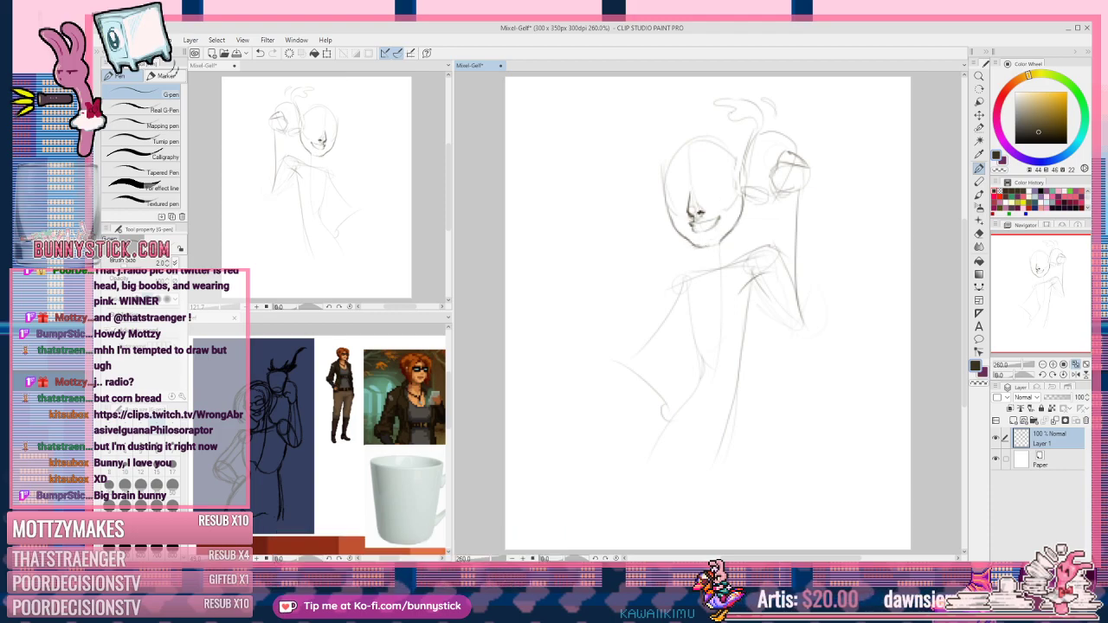
pyautogui.press('c')
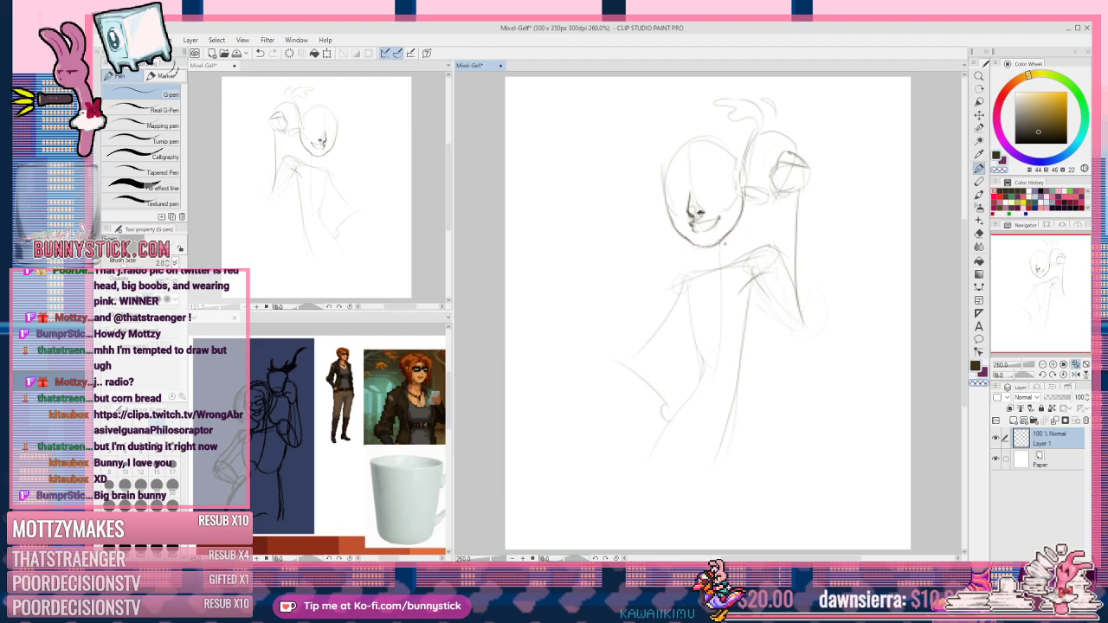
pyautogui.press('c')
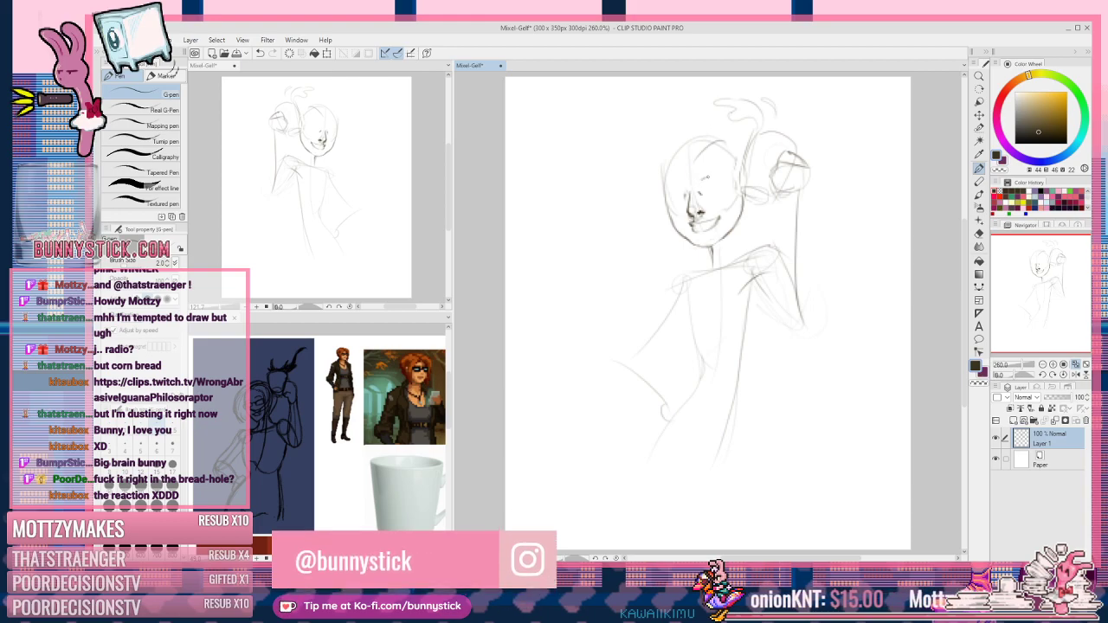
# Step: Draw the eyebrows and the frame of a pair of glasses across the face, with an arm reaching back toward the ear
pyautogui.moveTo(698, 177); pyautogui.dragTo(713, 172)
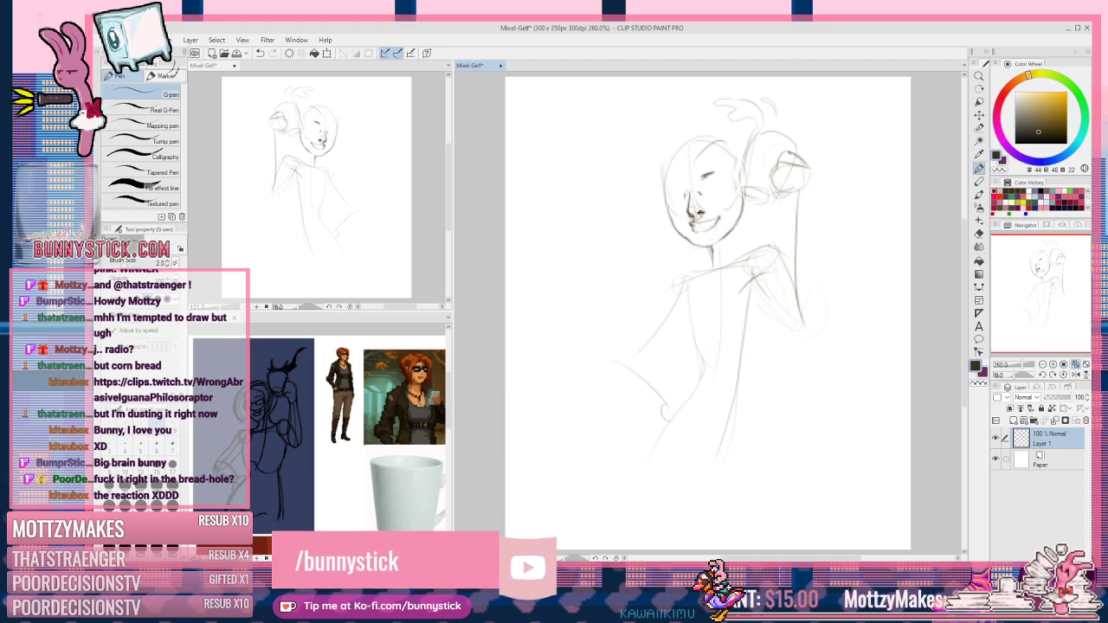
pyautogui.moveTo(701, 177); pyautogui.dragTo(723, 178)
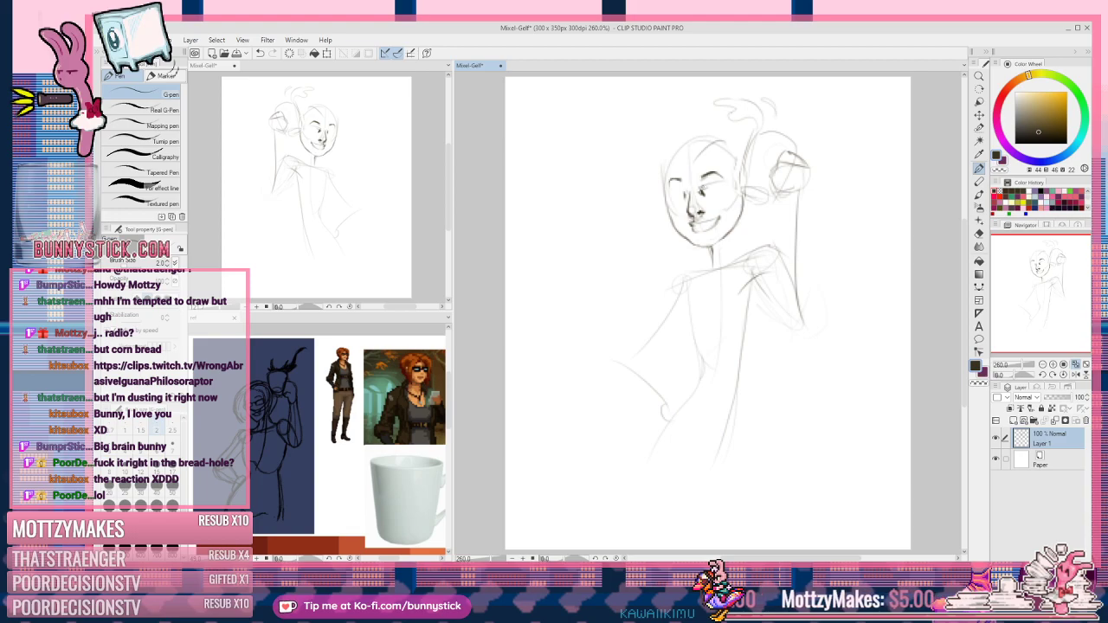
pyautogui.moveTo(704, 186)
pyautogui.mouseDown()
pyautogui.moveTo(728, 181)
pyautogui.moveTo(726, 193)
pyautogui.mouseUp()
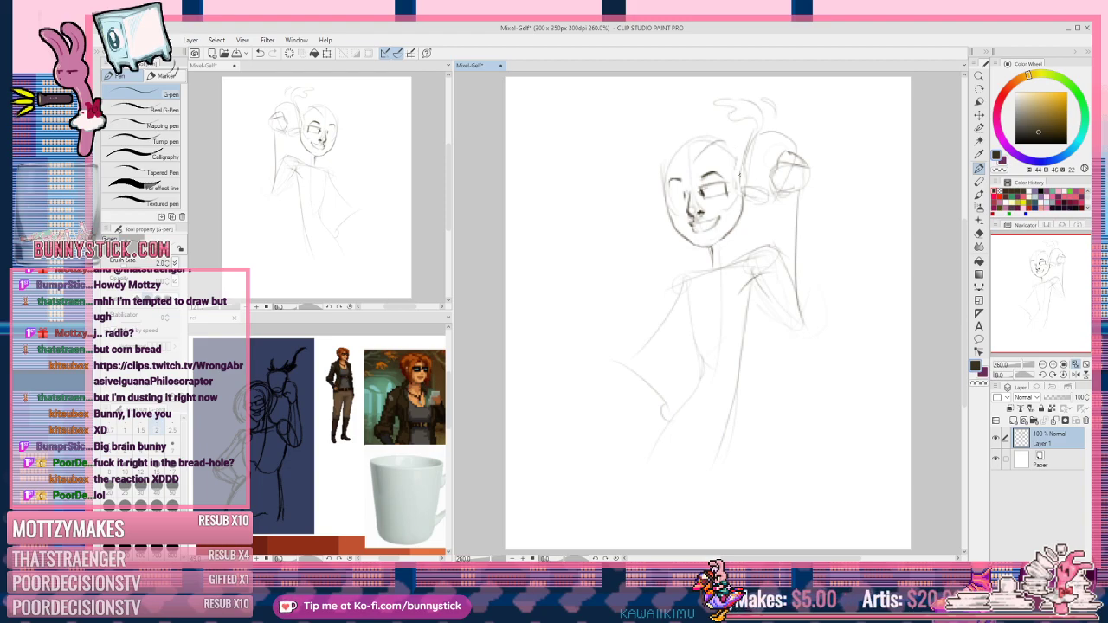
pyautogui.moveTo(724, 184); pyautogui.dragTo(744, 181)
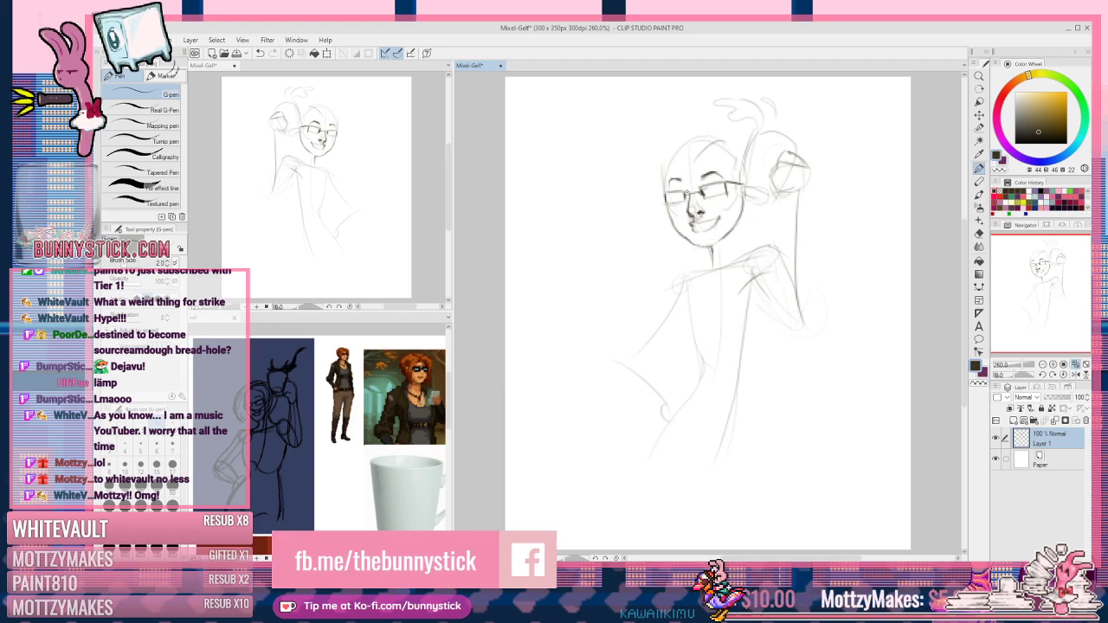
# Step: Draw the eyes inside the glasses, darken the frames and brows, and sketch the hairline around the forehead
pyautogui.press('c')
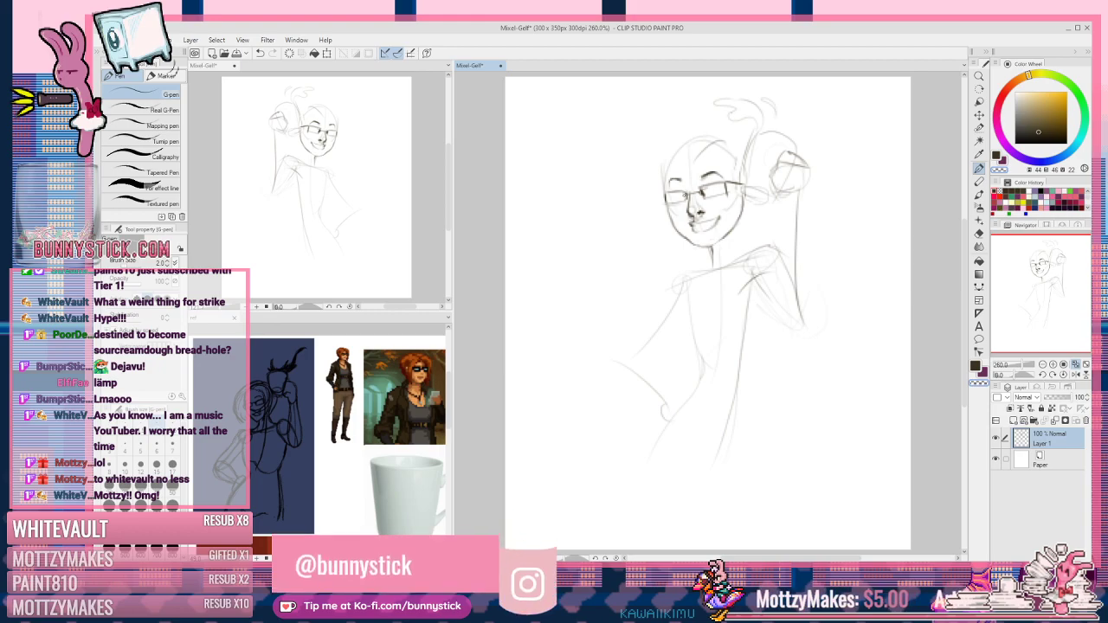
pyautogui.press('c')
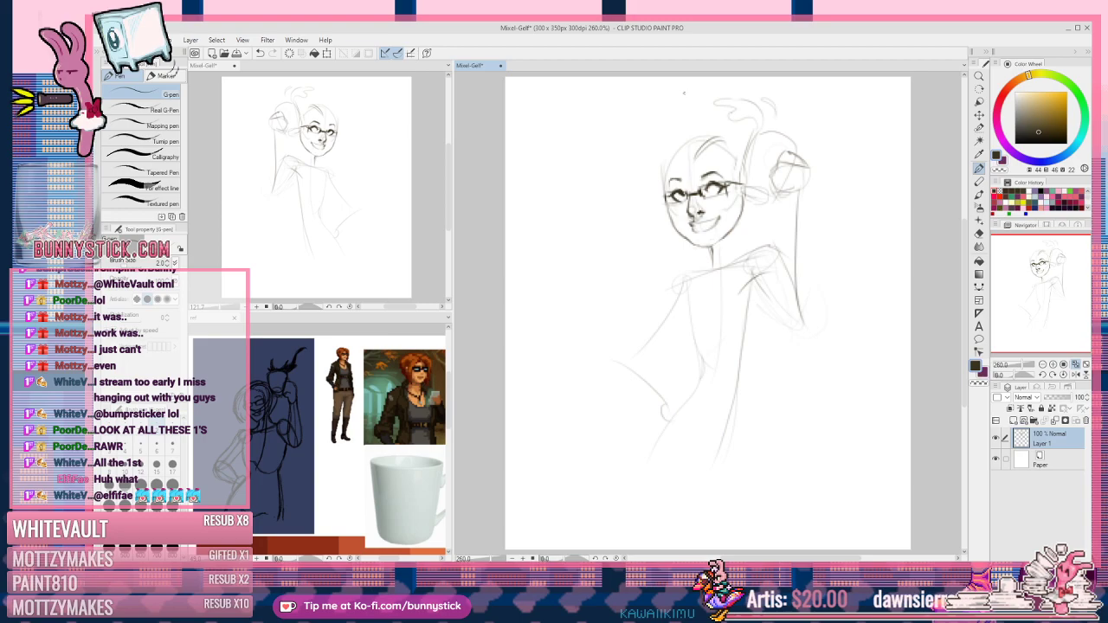
pyautogui.moveTo(667, 189)
pyautogui.mouseDown()
pyautogui.moveTo(692, 158)
pyautogui.moveTo(675, 168)
pyautogui.mouseUp()
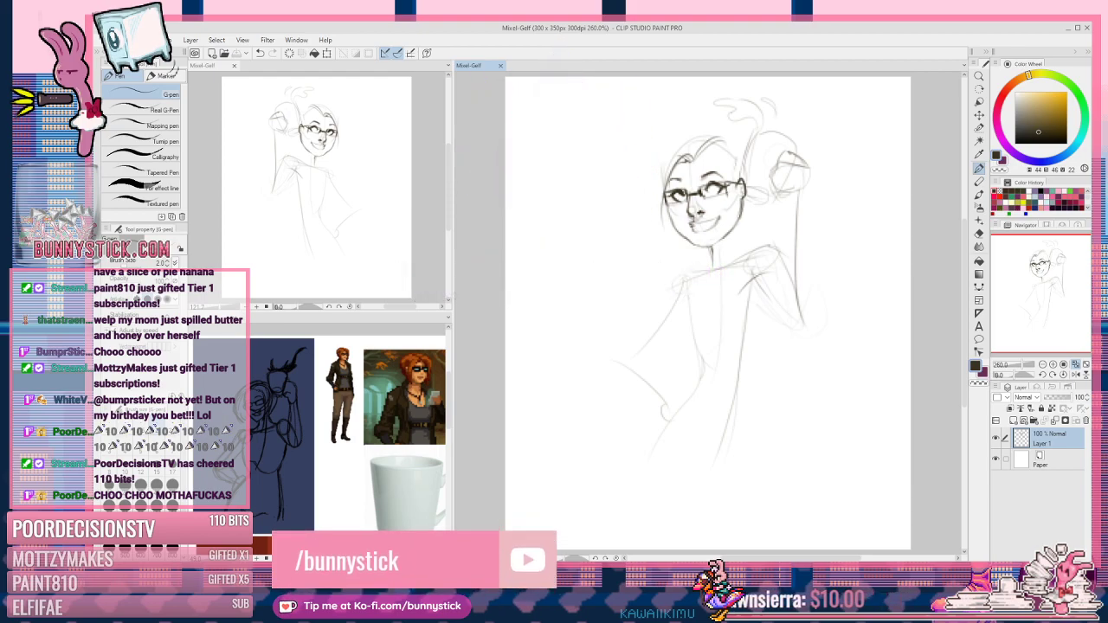
pyautogui.moveTo(690, 225); pyautogui.dragTo(688, 219)
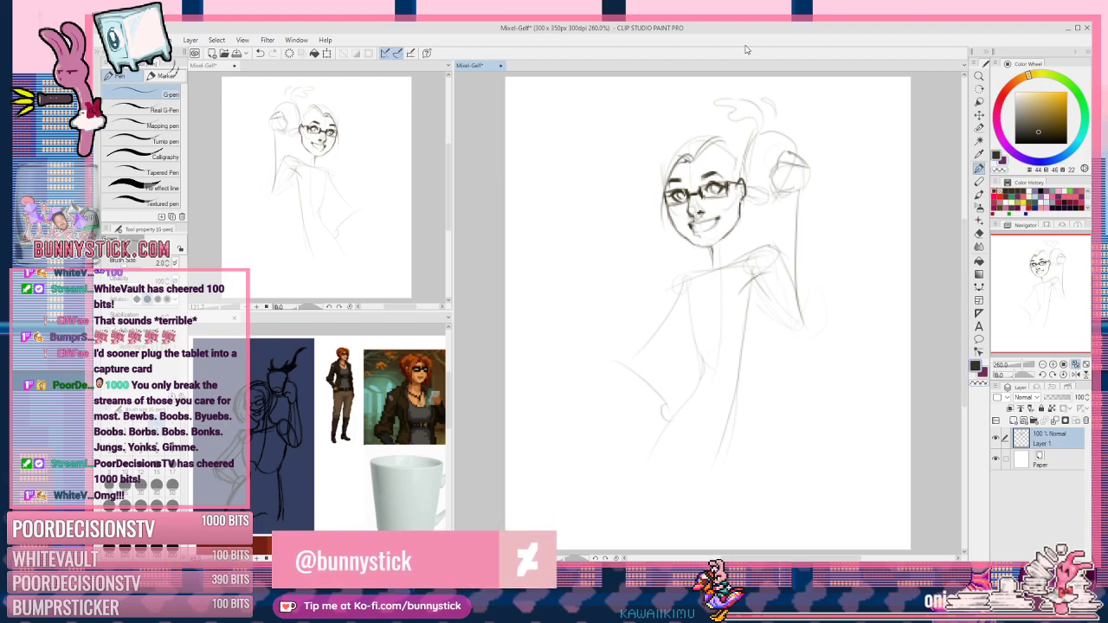
# Step: Sketch chin-length hair parted above the forehead, sweeping outward around one side of the face and back toward the ear
pyautogui.press('c')
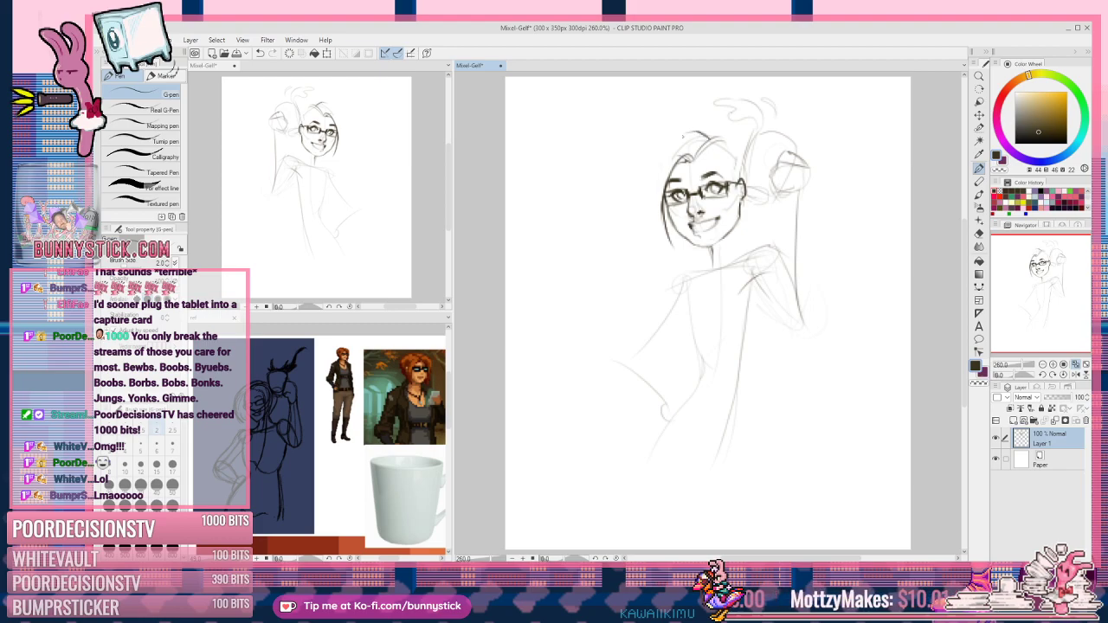
pyautogui.moveTo(689, 132); pyautogui.dragTo(642, 192)
pyautogui.hotkey('ctrl', 'z')
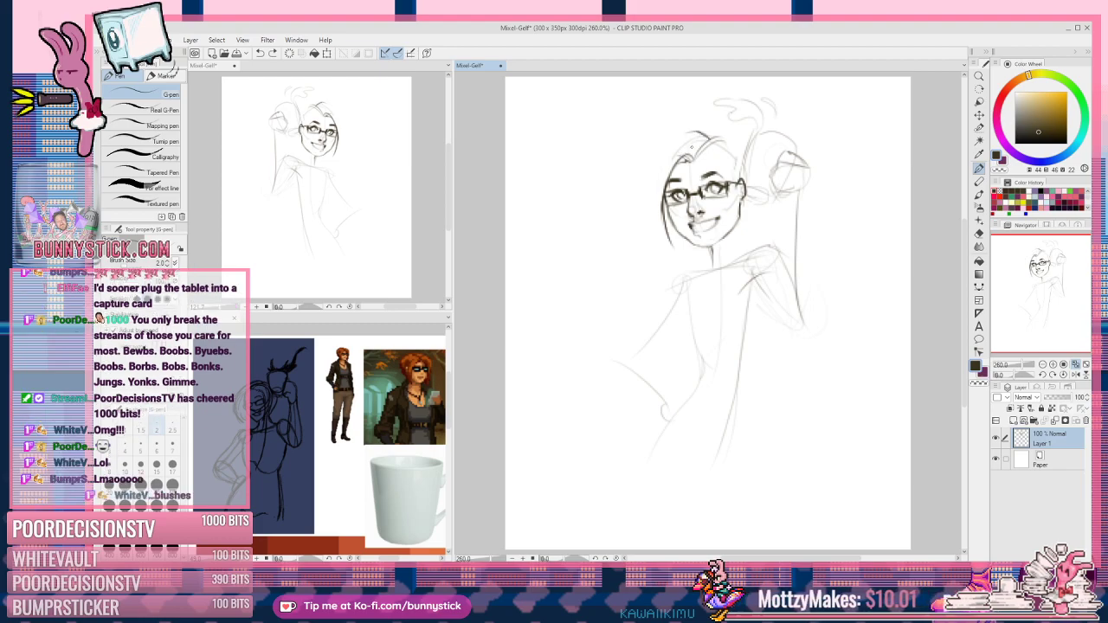
pyautogui.moveTo(667, 154)
pyautogui.mouseDown()
pyautogui.moveTo(696, 144)
pyautogui.moveTo(666, 139)
pyautogui.mouseUp()
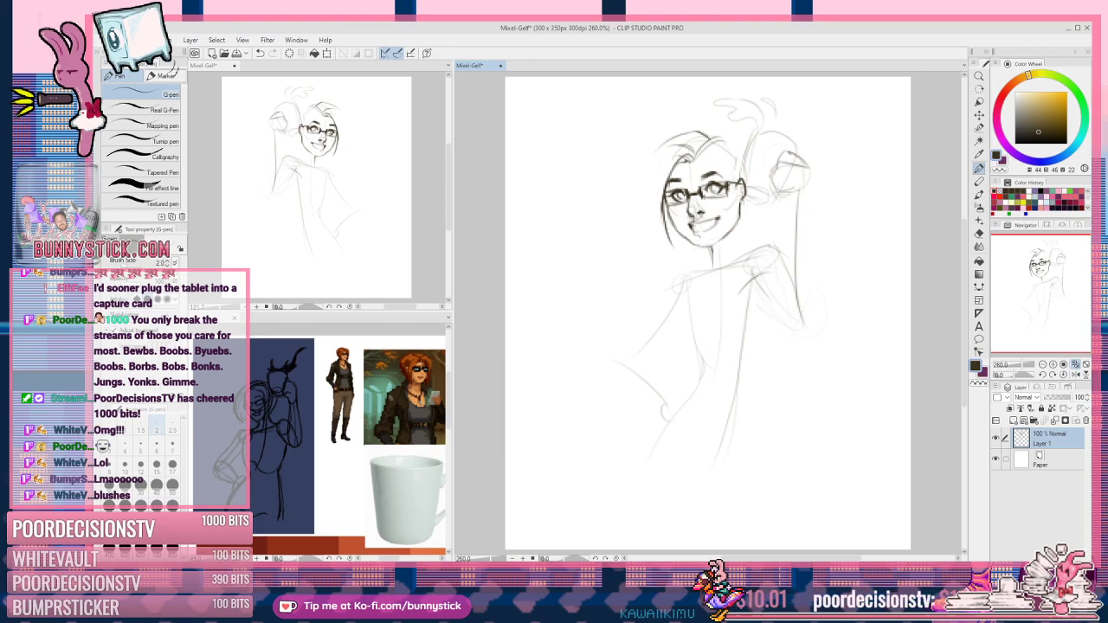
pyautogui.moveTo(655, 148)
pyautogui.mouseDown()
pyautogui.moveTo(631, 197)
pyautogui.moveTo(643, 221)
pyautogui.mouseUp()
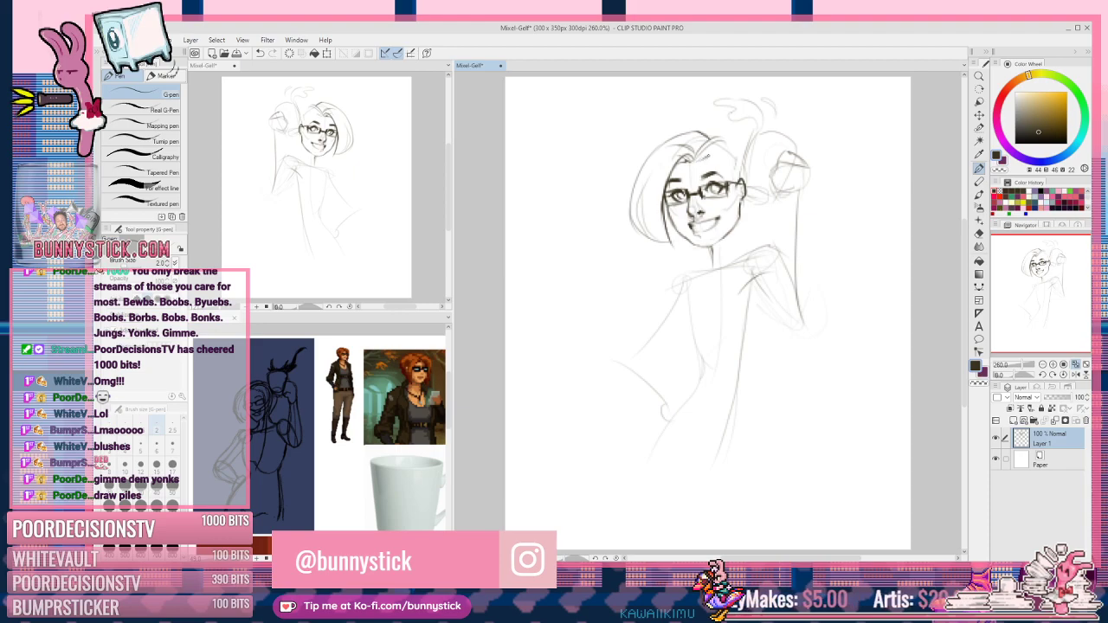
pyautogui.moveTo(703, 152); pyautogui.dragTo(744, 197)
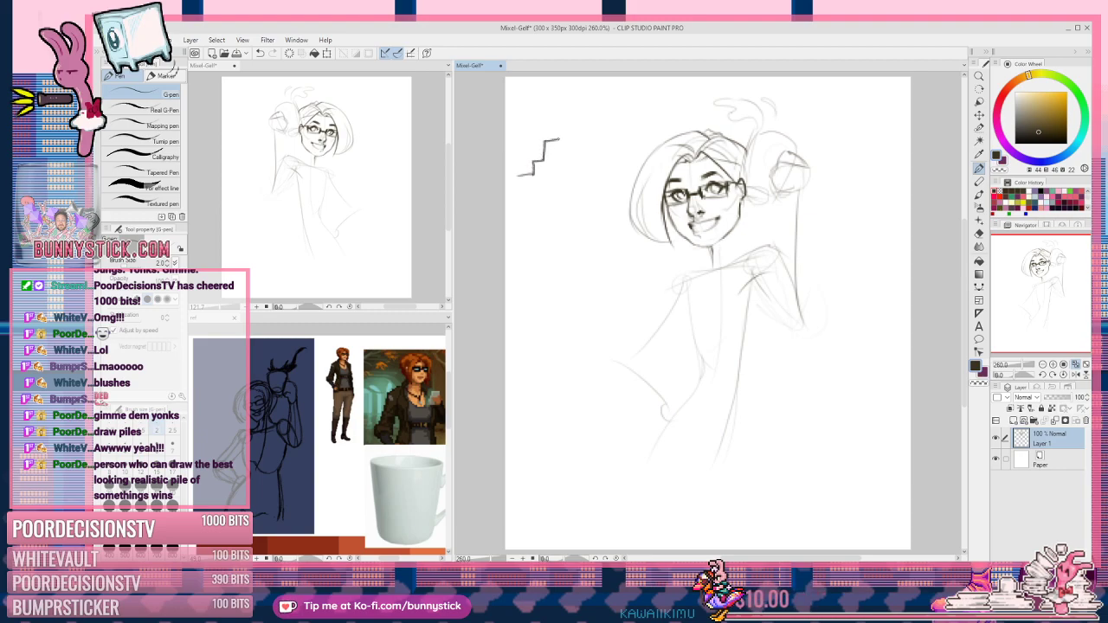
# Step: Doodle a stepped pile with light hatching in the empty canvas area beside the head
pyautogui.moveTo(558, 130)
pyautogui.mouseDown()
pyautogui.moveTo(588, 123)
pyautogui.moveTo(629, 169)
pyautogui.mouseUp()
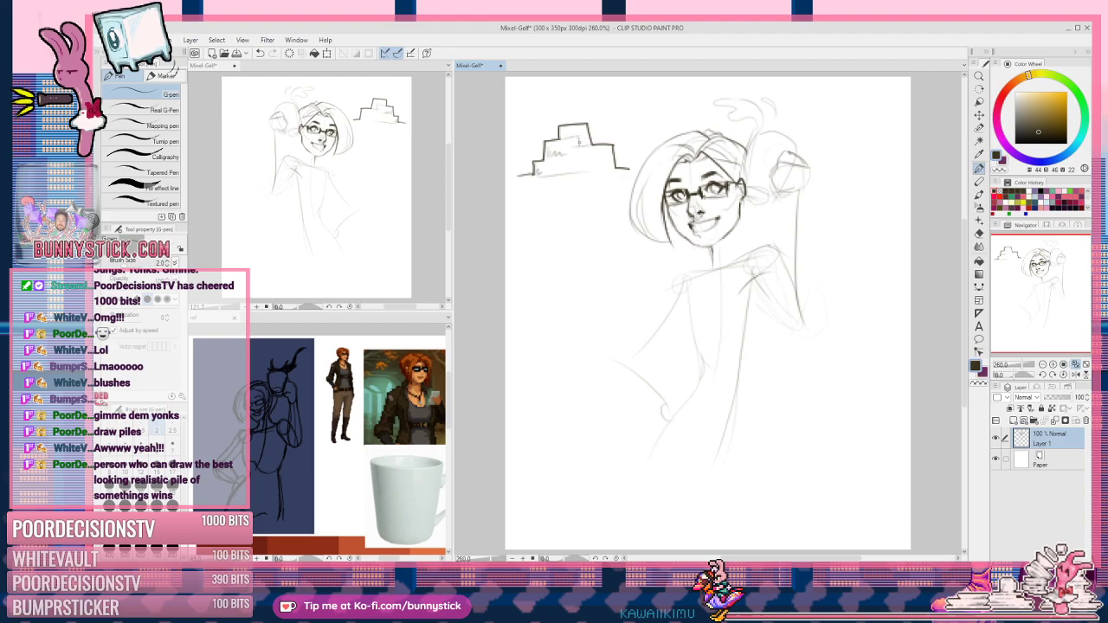
pyautogui.moveTo(570, 158); pyautogui.dragTo(582, 168)
pyautogui.moveTo(644, 93)
pyautogui.mouseDown()
pyautogui.moveTo(612, 109)
pyautogui.moveTo(646, 95)
pyautogui.moveTo(701, 102)
pyautogui.moveTo(720, 82)
pyautogui.moveTo(812, 103)
pyautogui.mouseUp()
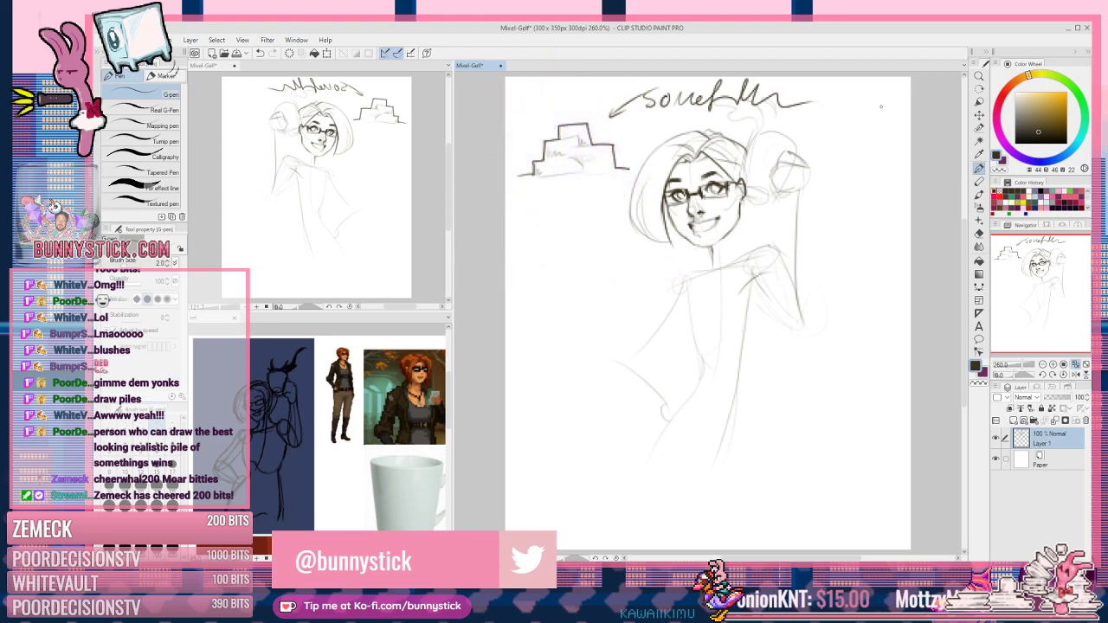
pyautogui.hotkey('ctrl', 'z')
pyautogui.hotkey('ctrl', 'z')
pyautogui.hotkey('ctrl', 'z')
pyautogui.hotkey('ctrl', 'z')
pyautogui.hotkey('ctrl', 'z')
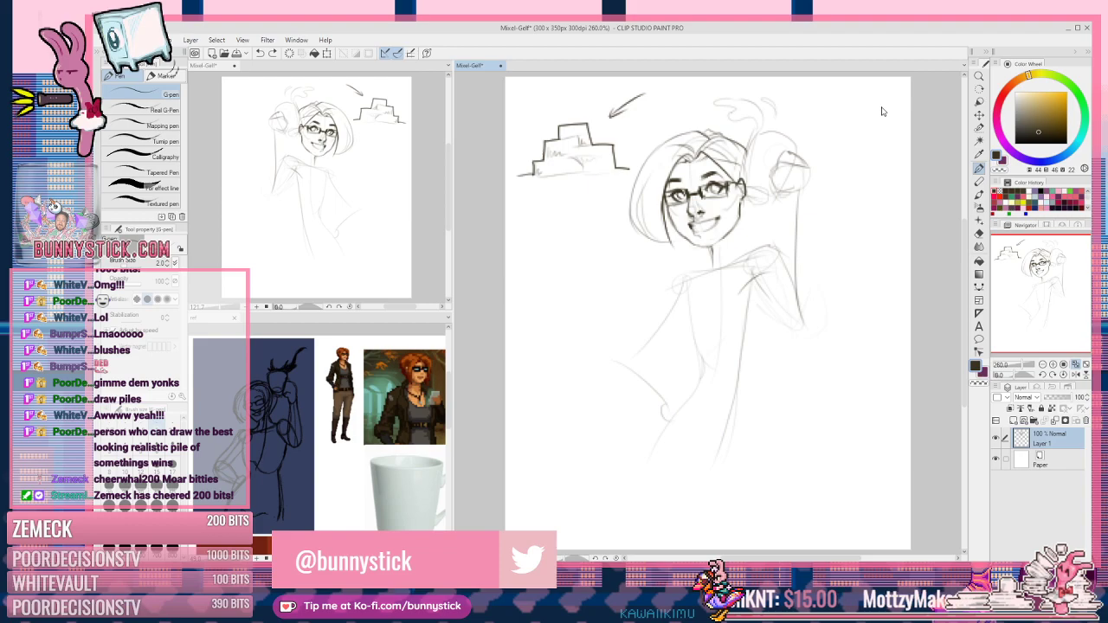
pyautogui.hotkey('ctrl', 'z')
pyautogui.hotkey('ctrl', 'z')
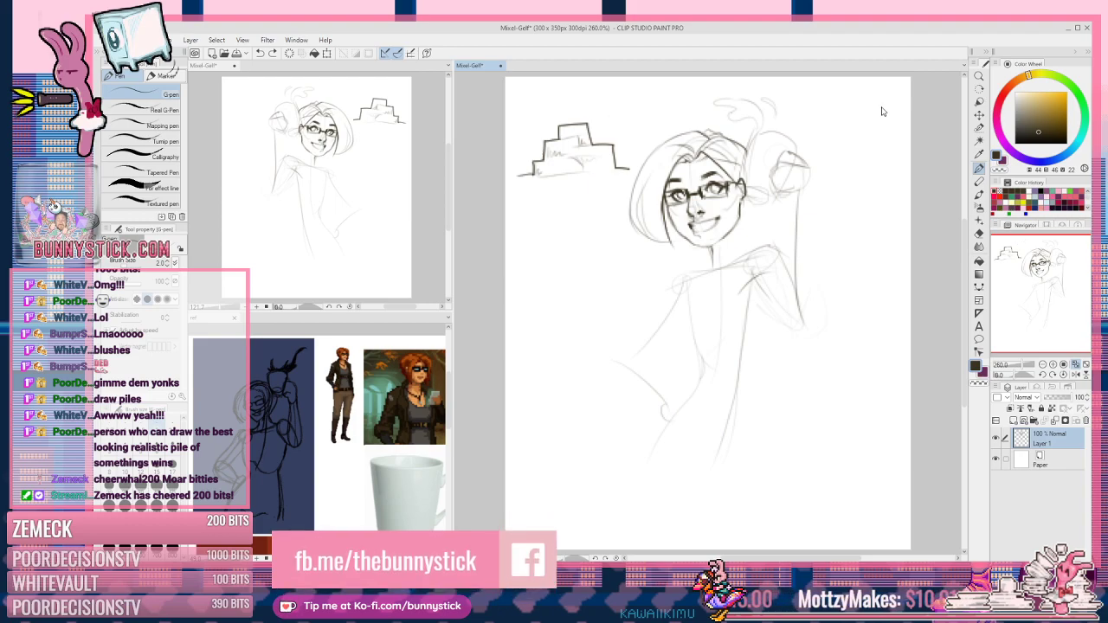
# Step: Remove the stepped pile doodle from the empty canvas area beside the head
pyautogui.keyDown('ctrl'); pyautogui.keyDown('alt'); pyautogui.moveTo(605, 199); pyautogui.dragTo(621, 198); pyautogui.keyUp('alt'); pyautogui.keyUp('ctrl')
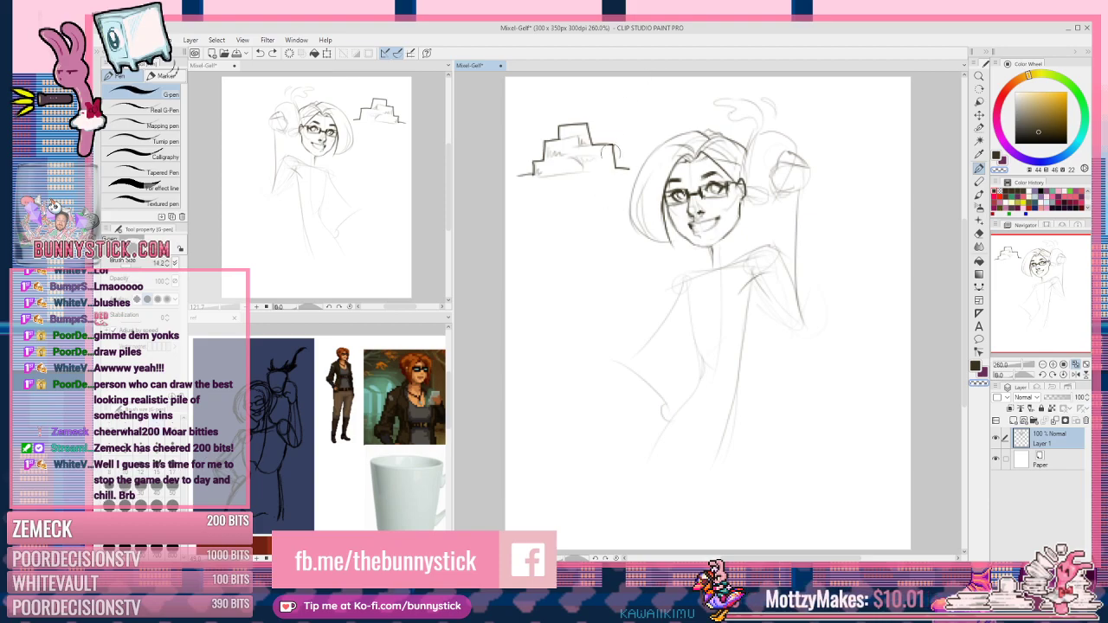
pyautogui.hotkey('ctrl', 'z')
pyautogui.hotkey('ctrl', 'z')
pyautogui.hotkey('ctrl', 'z')
pyautogui.hotkey('ctrl', 'z')
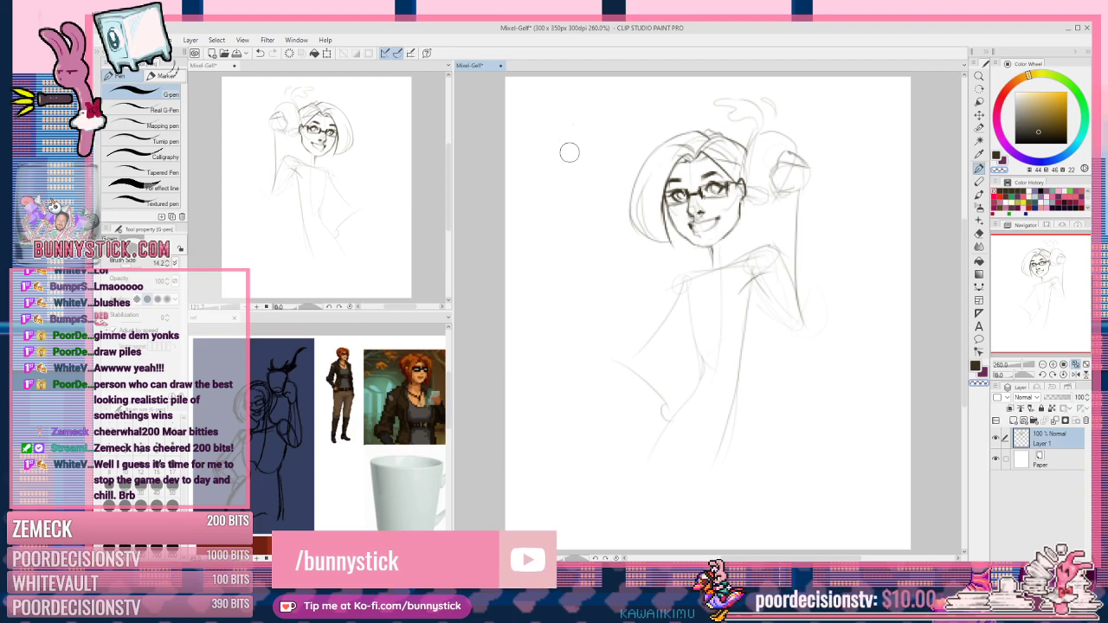
pyautogui.press('p')
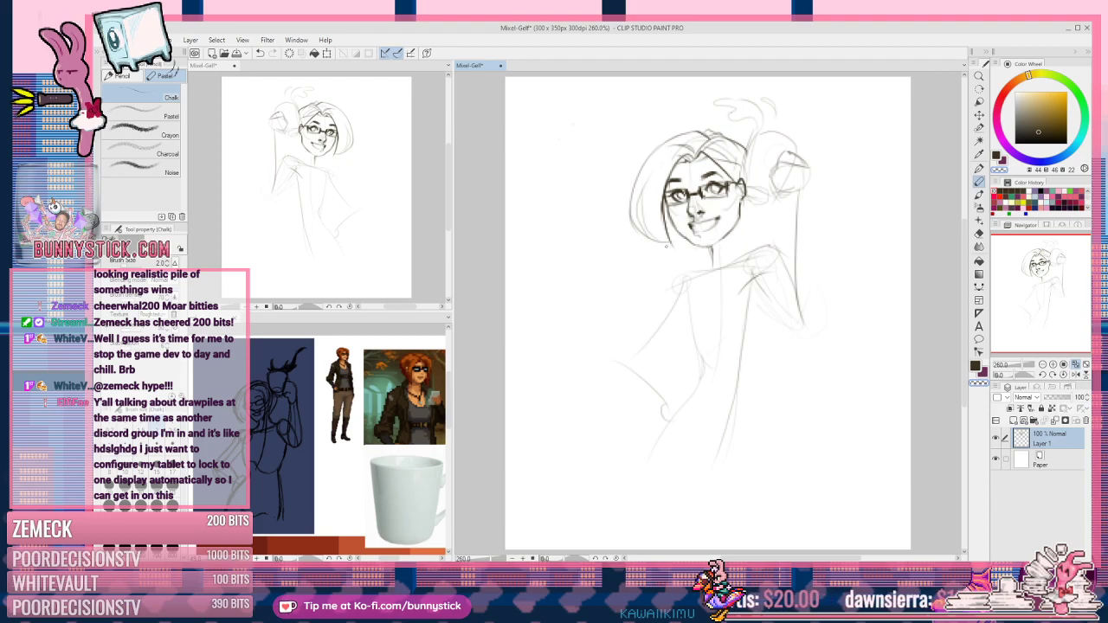
pyautogui.moveTo(645, 205); pyautogui.dragTo(680, 265)
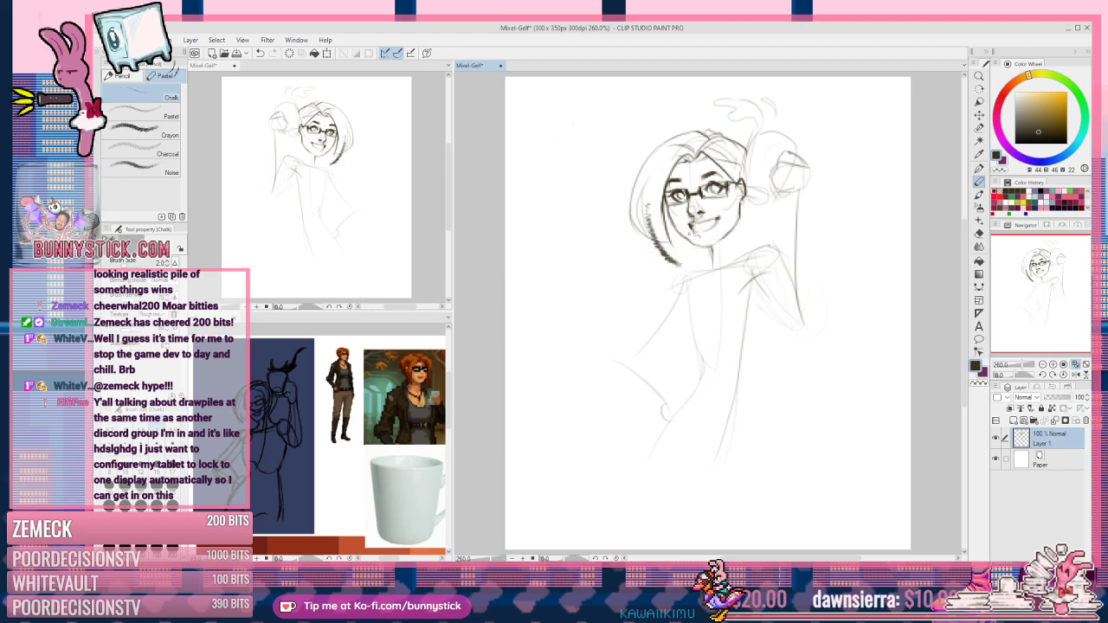
pyautogui.hotkey('ctrl', 'z')
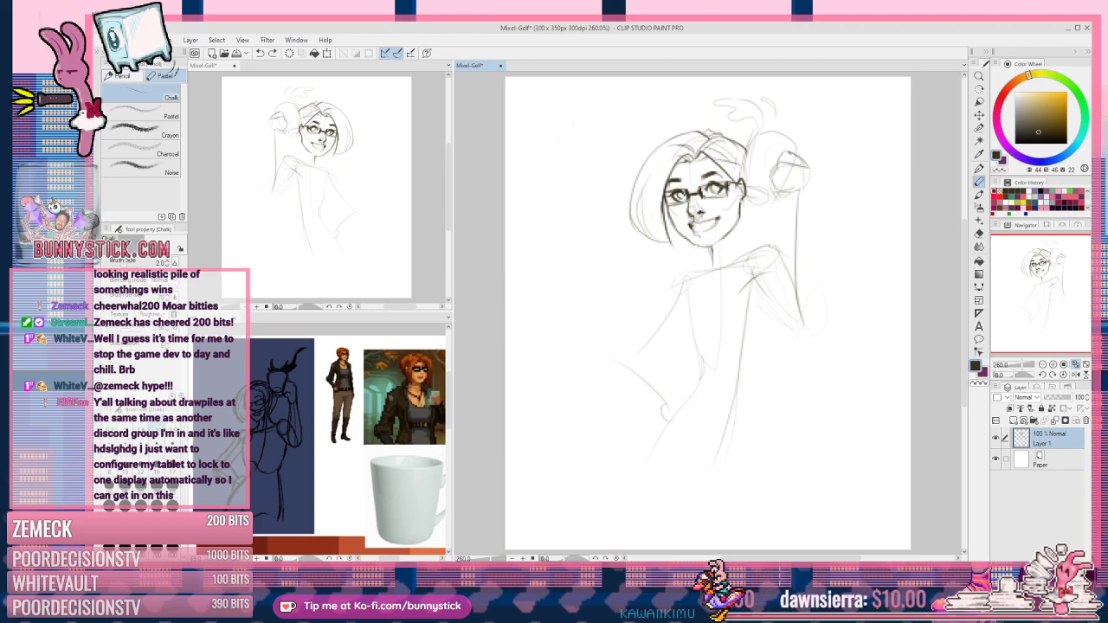
pyautogui.press('p')
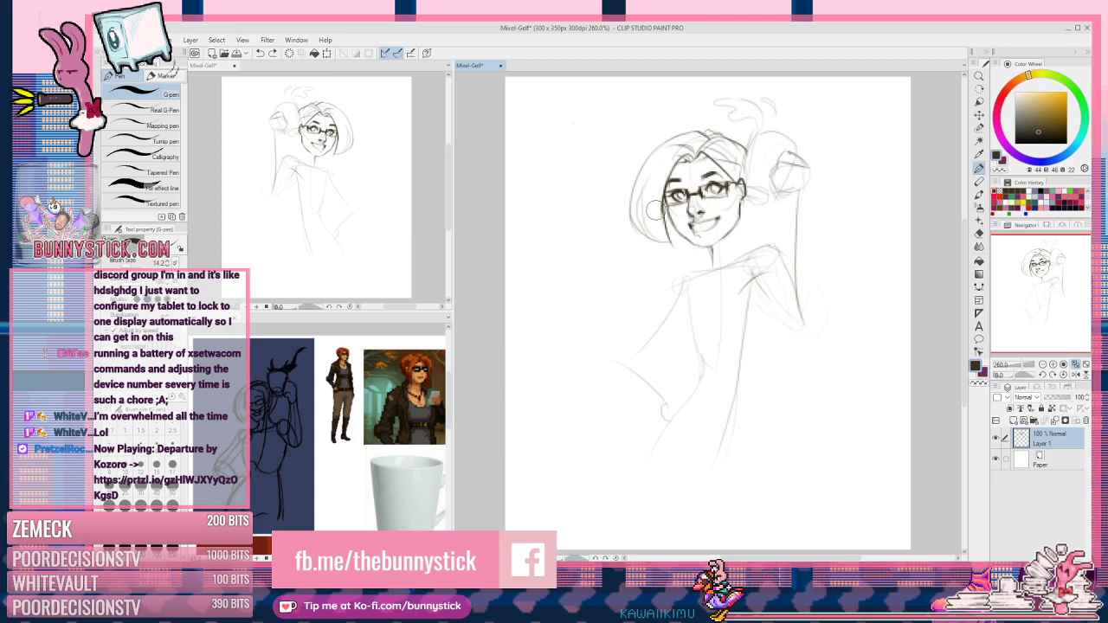
# Step: Set the G-pen size to 2 and extend the outer hair strokes down past the cheek to a tip beside the jaw
pyautogui.click(159, 431)
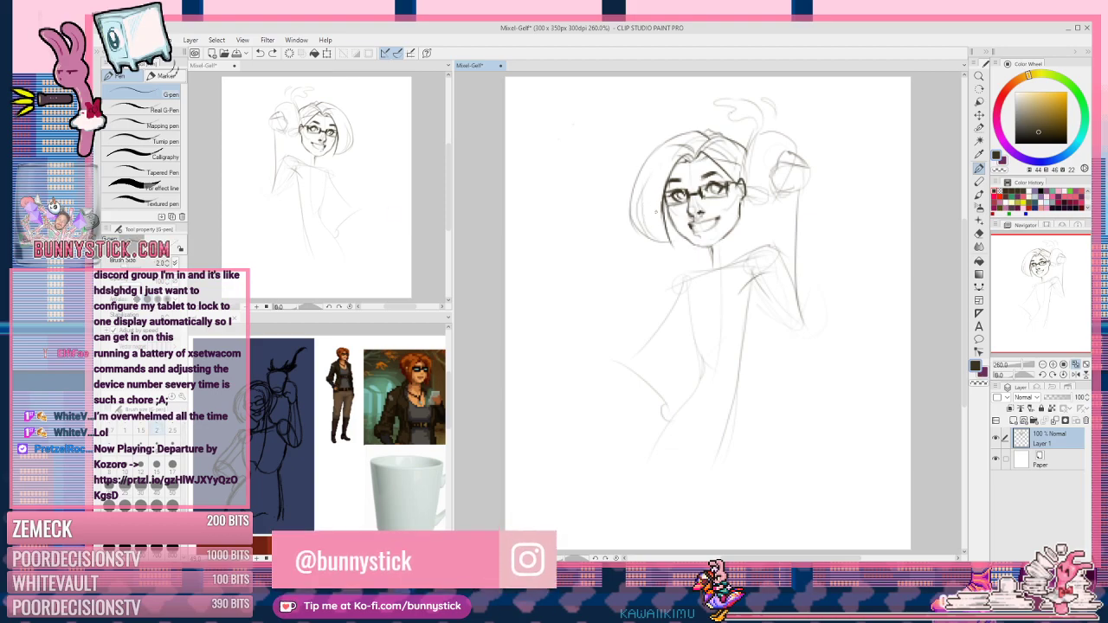
pyautogui.moveTo(646, 206); pyautogui.dragTo(666, 253)
pyautogui.hotkey('ctrl', 'z')
pyautogui.moveTo(648, 209); pyautogui.dragTo(681, 265)
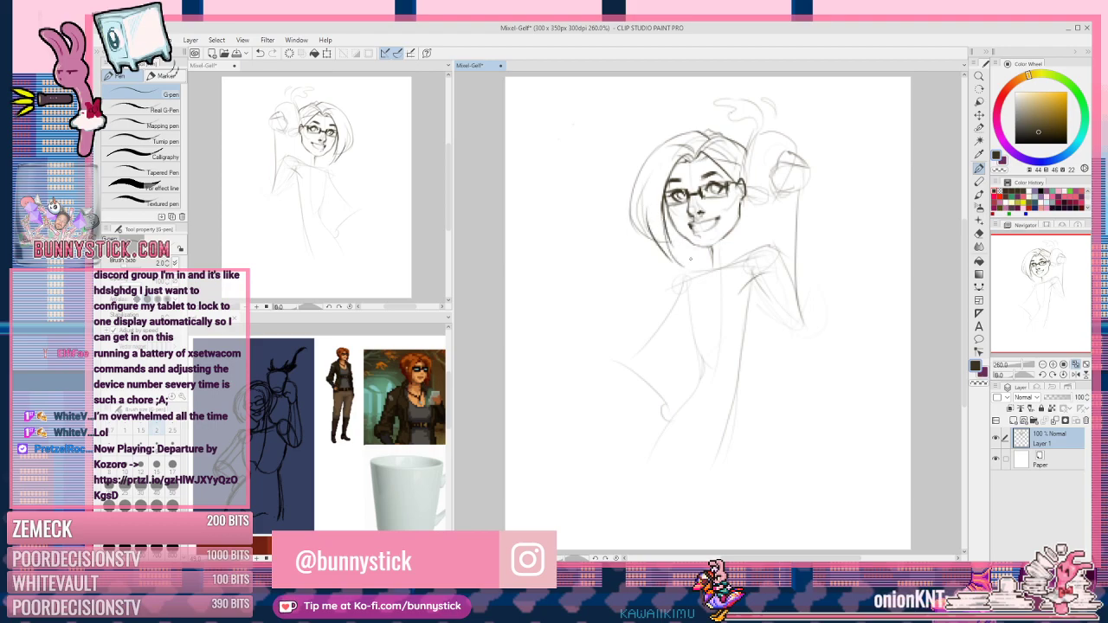
pyautogui.hotkey('ctrl', 'z')
pyautogui.hotkey('ctrl', 'z')
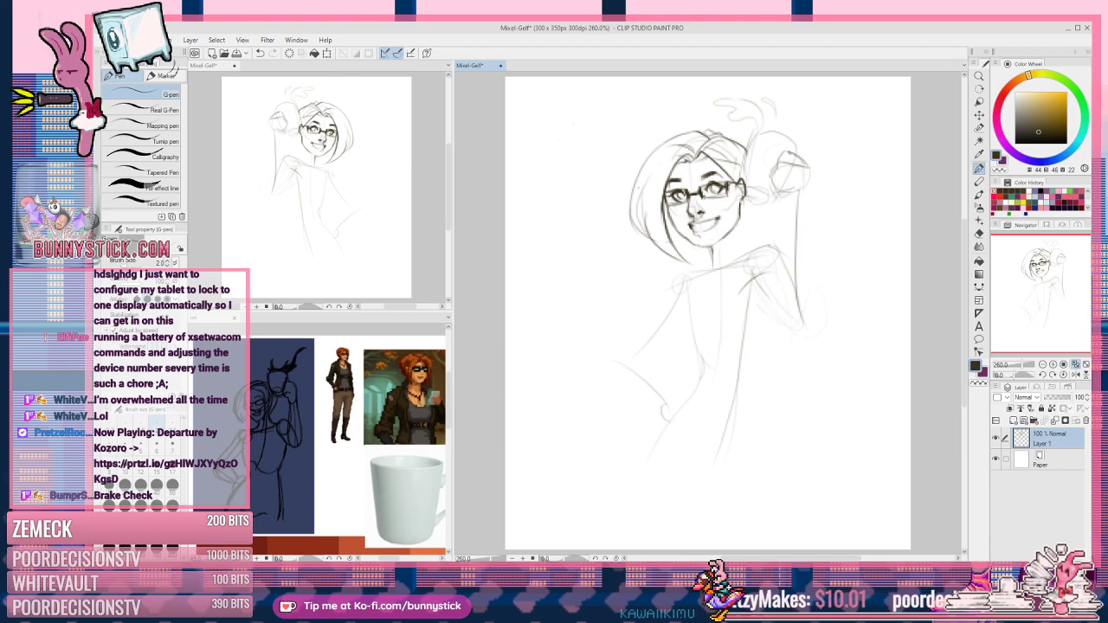
pyautogui.moveTo(645, 190); pyautogui.dragTo(649, 220)
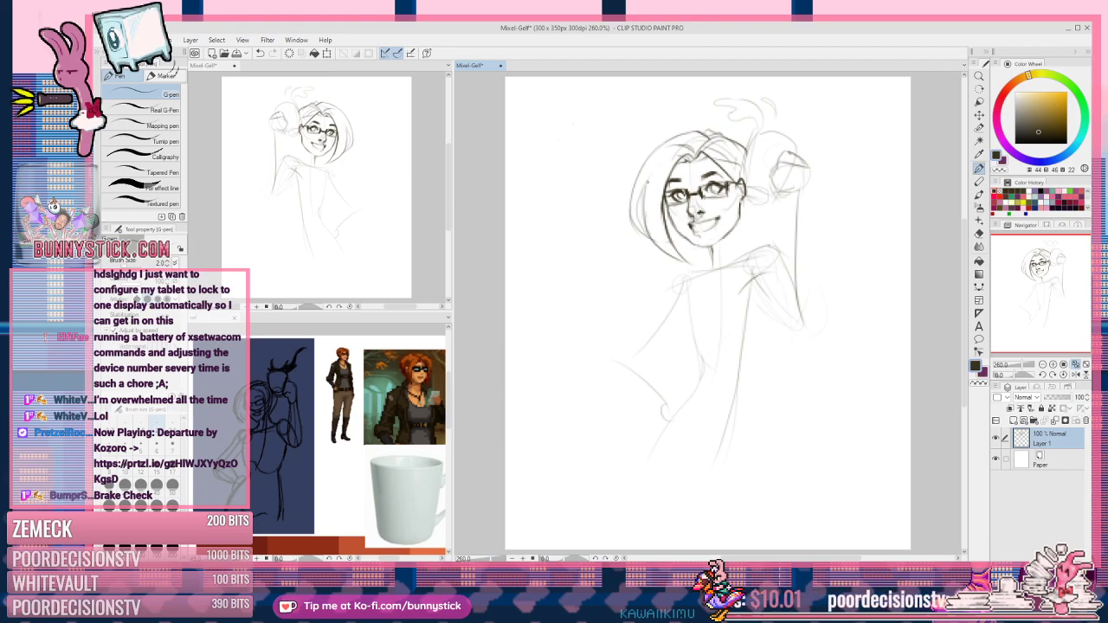
pyautogui.moveTo(645, 192); pyautogui.dragTo(639, 231)
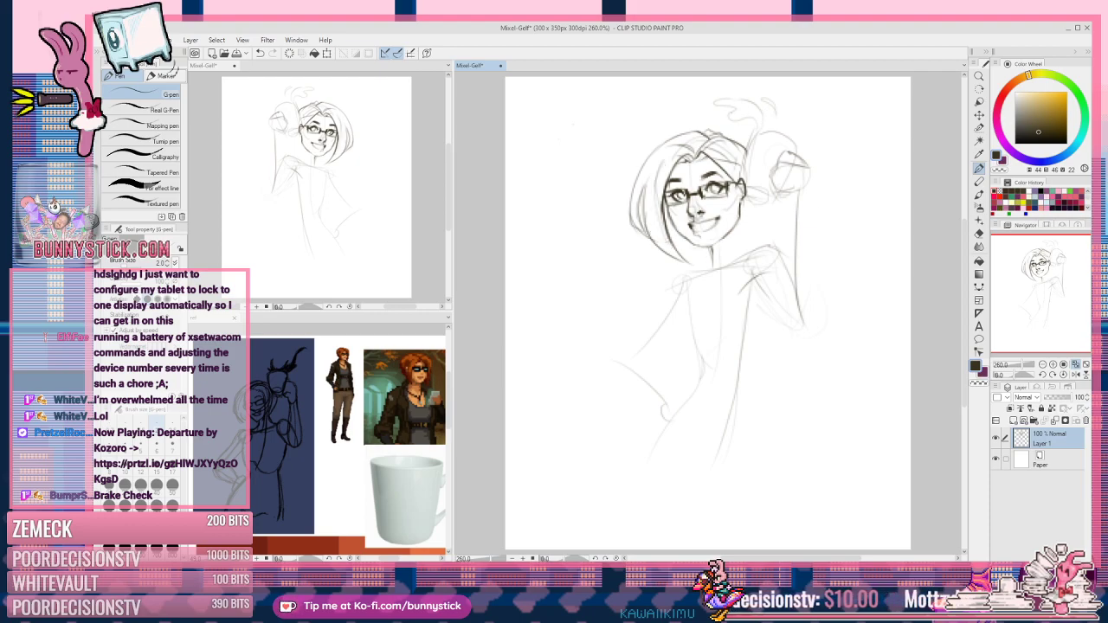
pyautogui.moveTo(661, 189)
pyautogui.mouseDown()
pyautogui.moveTo(661, 215)
pyautogui.moveTo(687, 250)
pyautogui.mouseUp()
pyautogui.hotkey('ctrl', 'z')
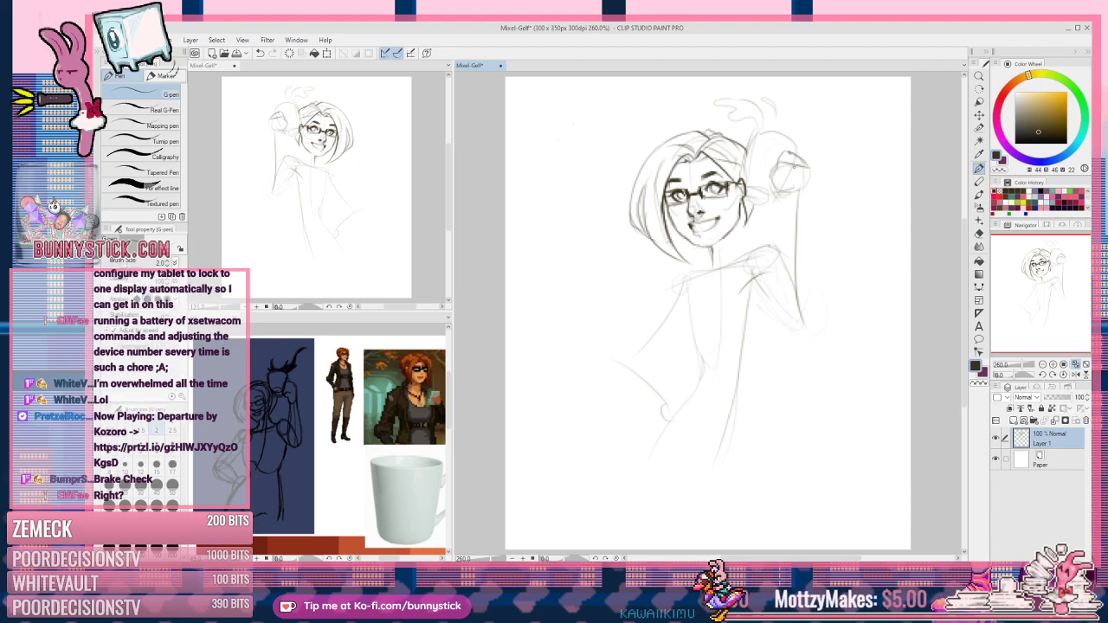
# Step: Draw the short hair strands behind the jaw below the ear, and sketch the neck with a small V-shaped neckline
pyautogui.moveTo(738, 203); pyautogui.dragTo(740, 241)
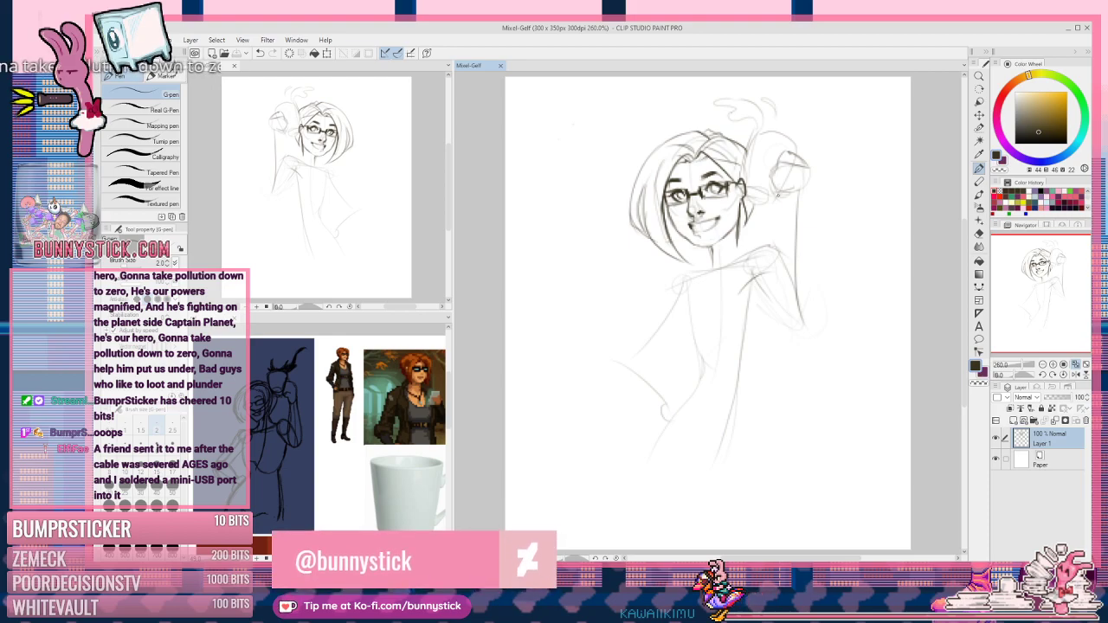
pyautogui.moveTo(755, 201); pyautogui.dragTo(750, 216)
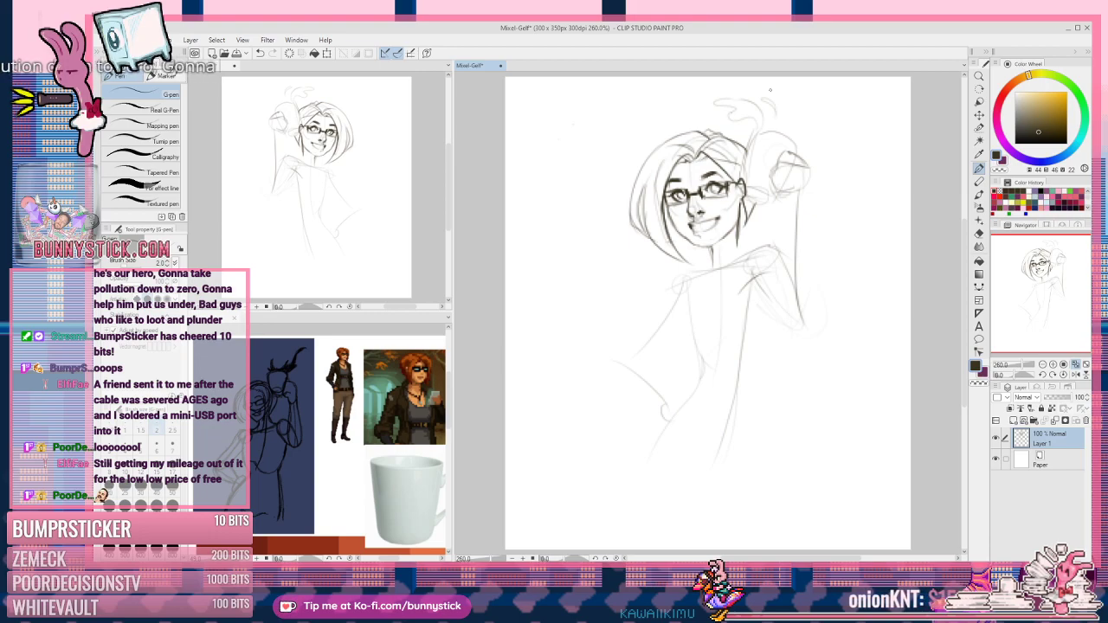
pyautogui.press('c')
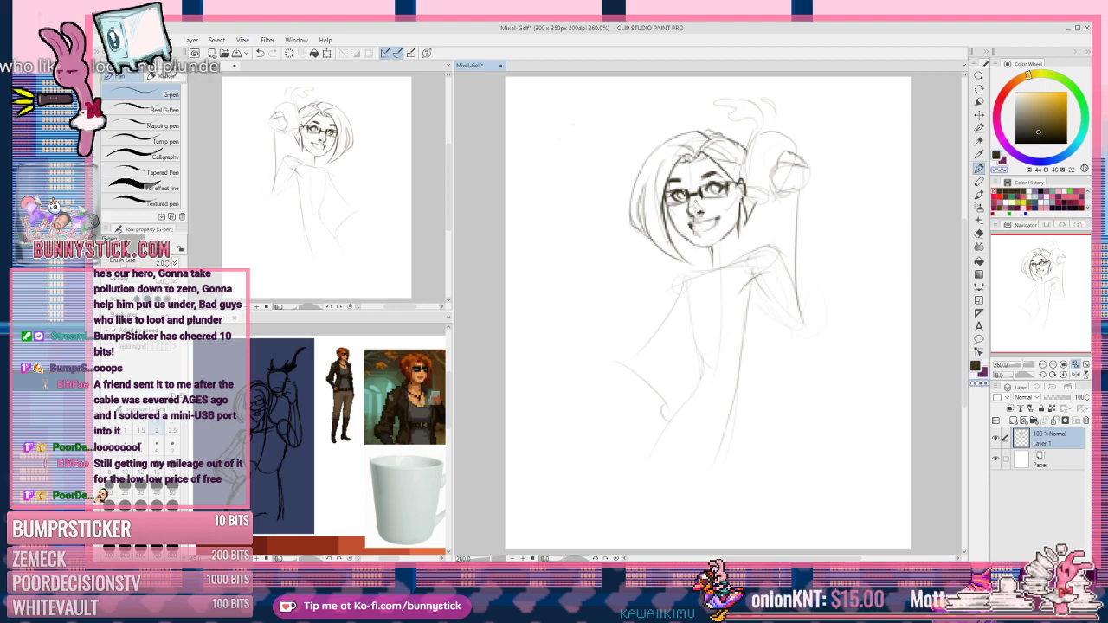
pyautogui.press('c')
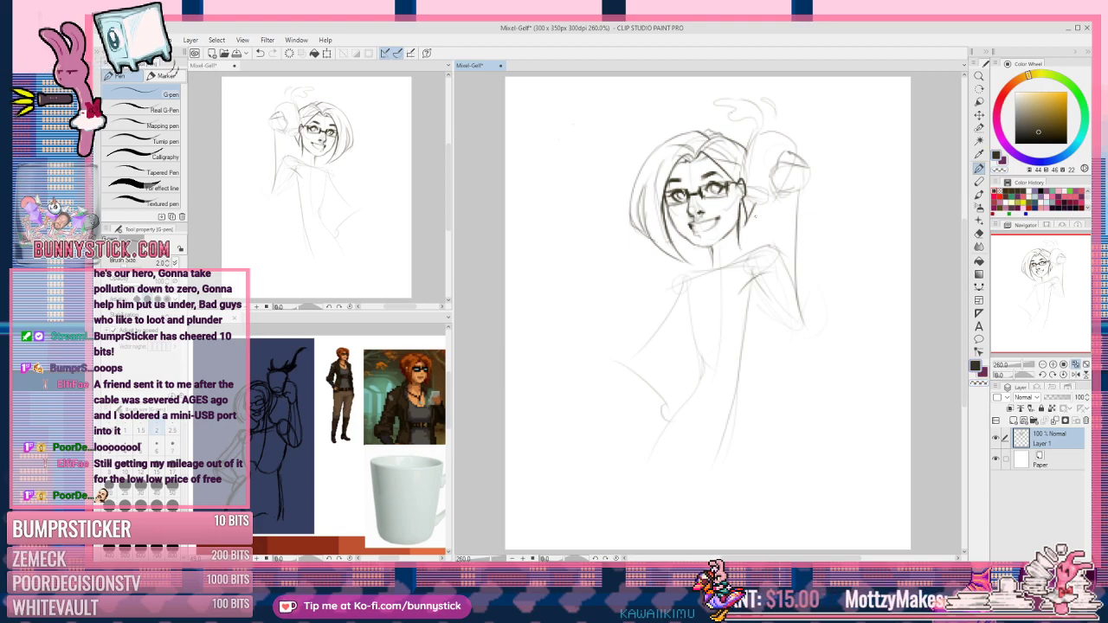
pyautogui.moveTo(711, 252); pyautogui.dragTo(712, 263)
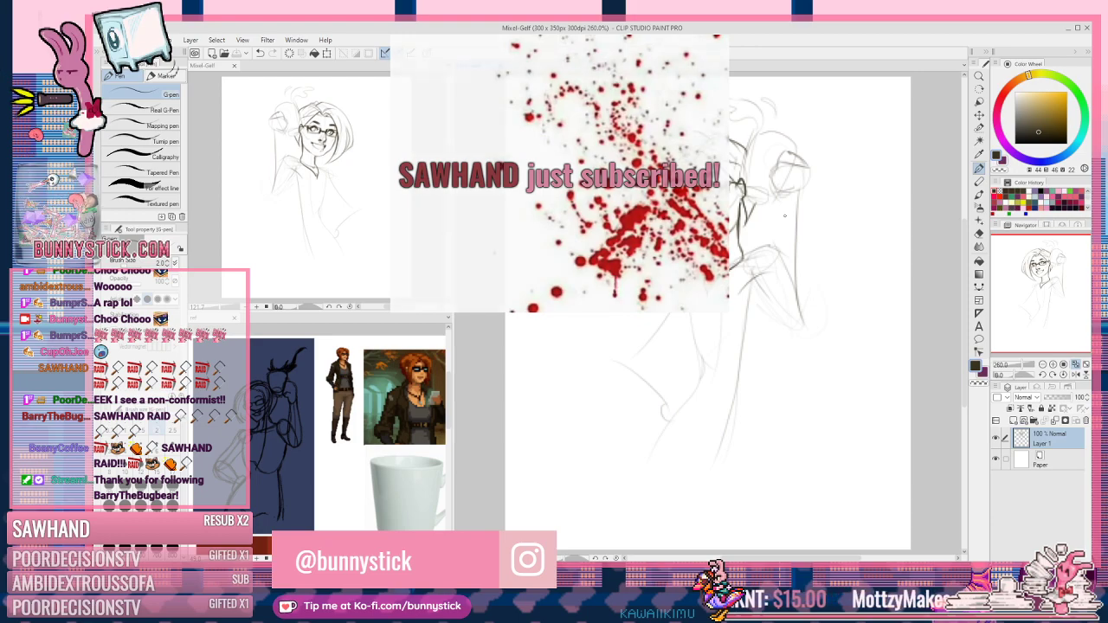
# Step: Darken the rounded outline of the raised mug-like shape beside the head, clean up its overlapping lines, and save the file
pyautogui.click(749, 144)
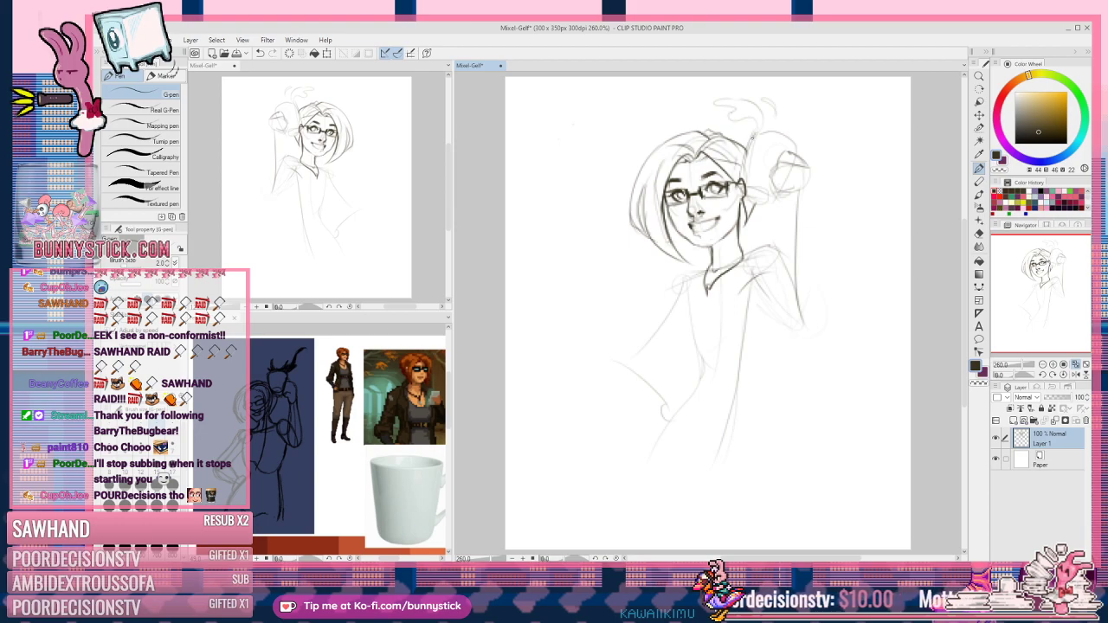
pyautogui.moveTo(751, 144); pyautogui.dragTo(745, 186)
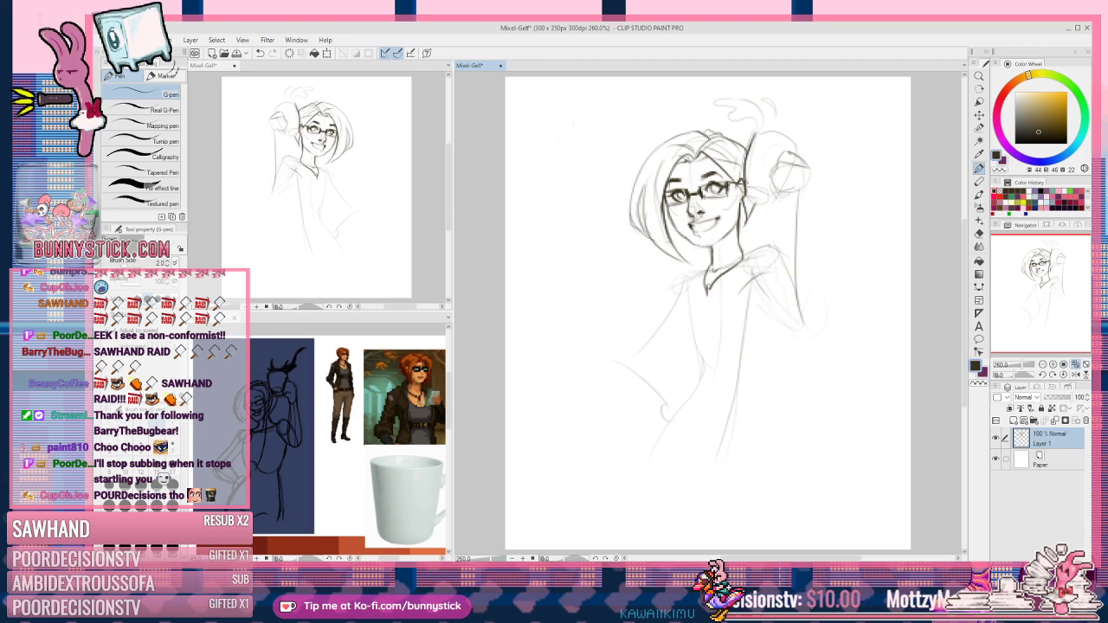
pyautogui.moveTo(754, 135); pyautogui.dragTo(789, 138)
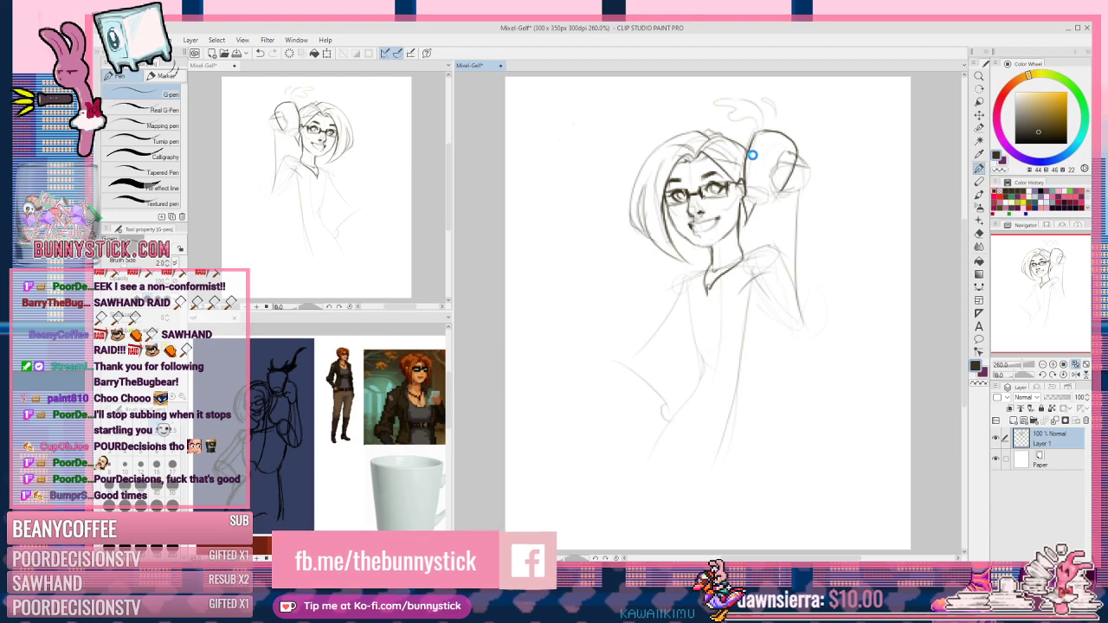
pyautogui.hotkey('ctrl', 's')
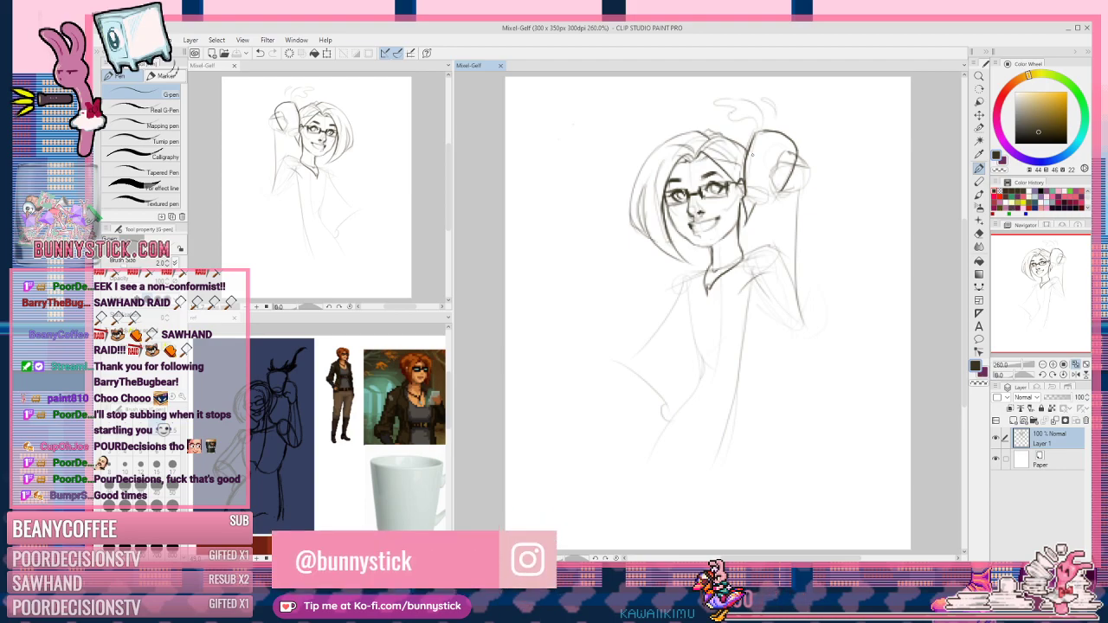
pyautogui.press('c')
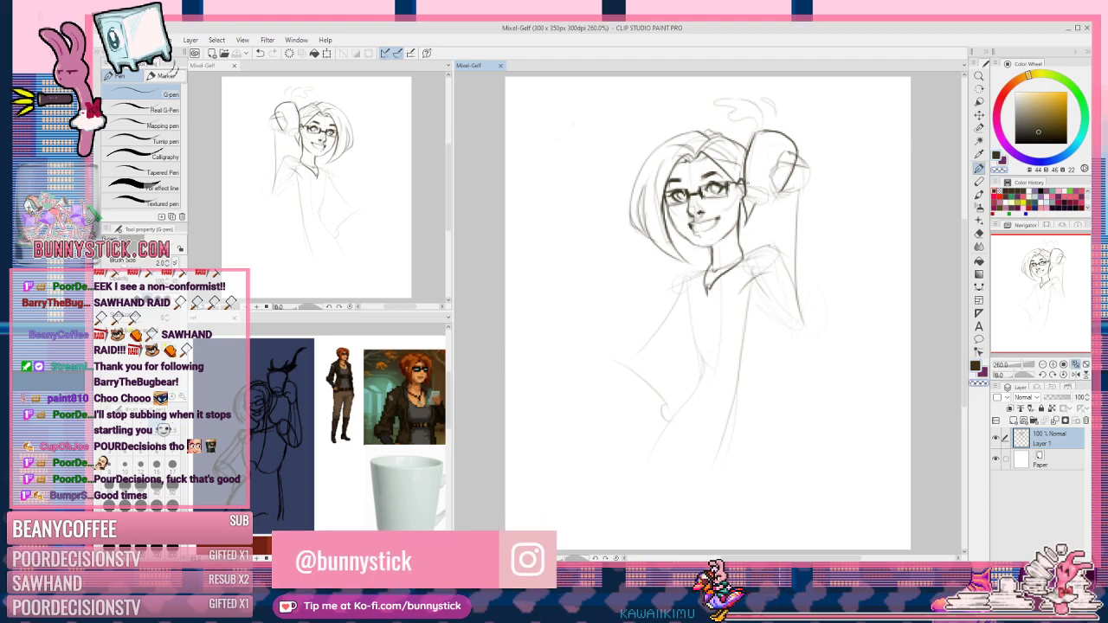
pyautogui.click(747, 190)
pyautogui.press('c')
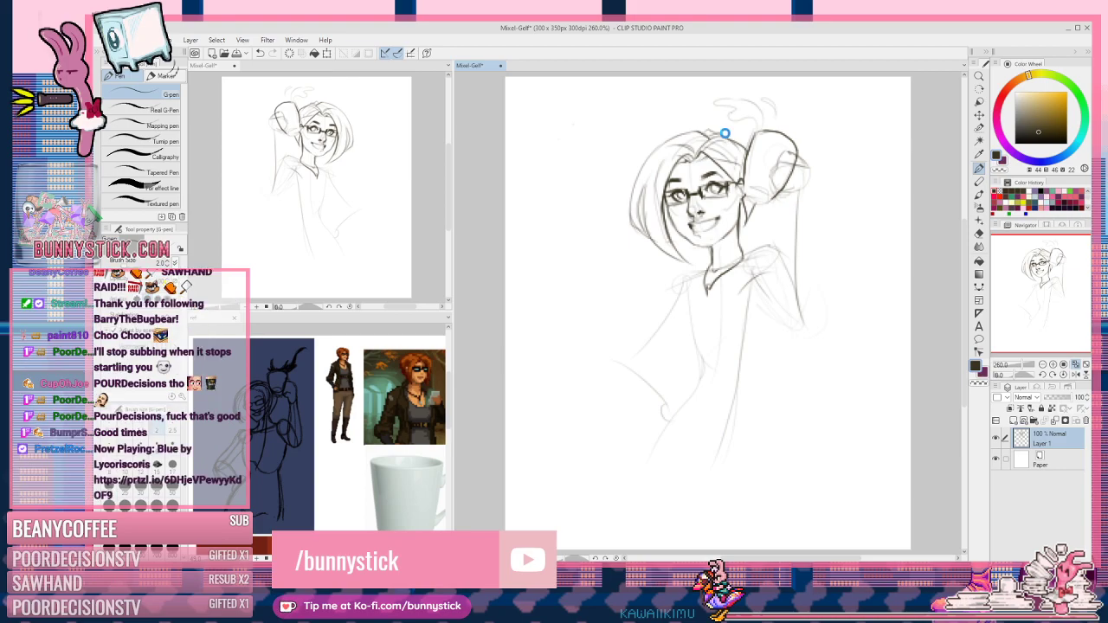
pyautogui.hotkey('ctrl', 's')
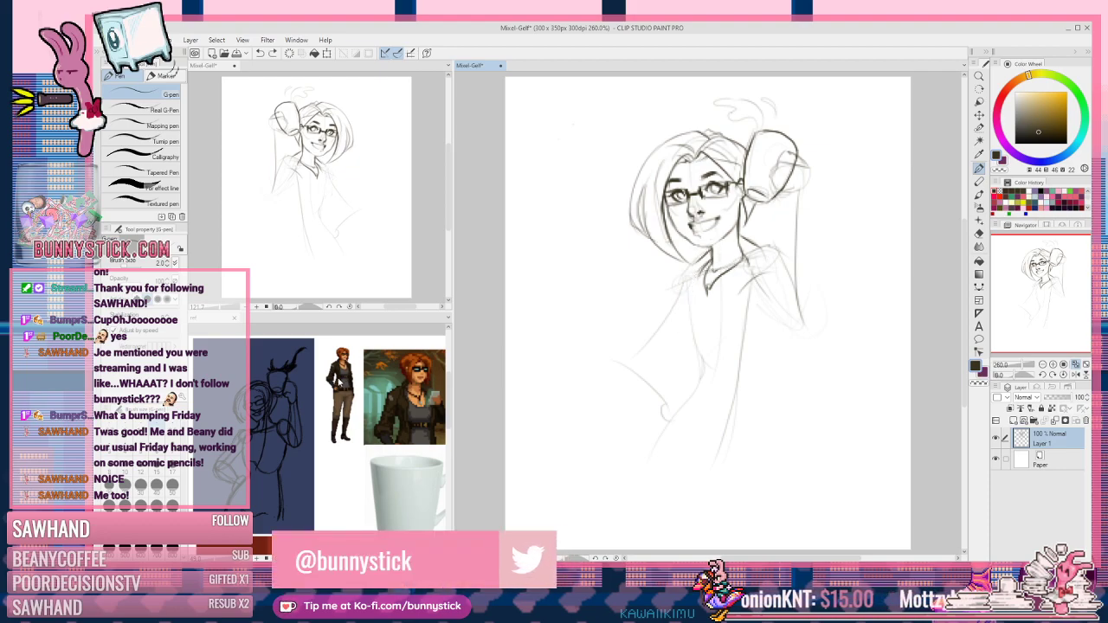
# Step: Draw the open collar flaps on both sides of the neck and erase the stray line at the raised arm's shoulder
pyautogui.moveTo(703, 253); pyautogui.dragTo(684, 313)
pyautogui.moveTo(701, 268); pyautogui.dragTo(689, 318)
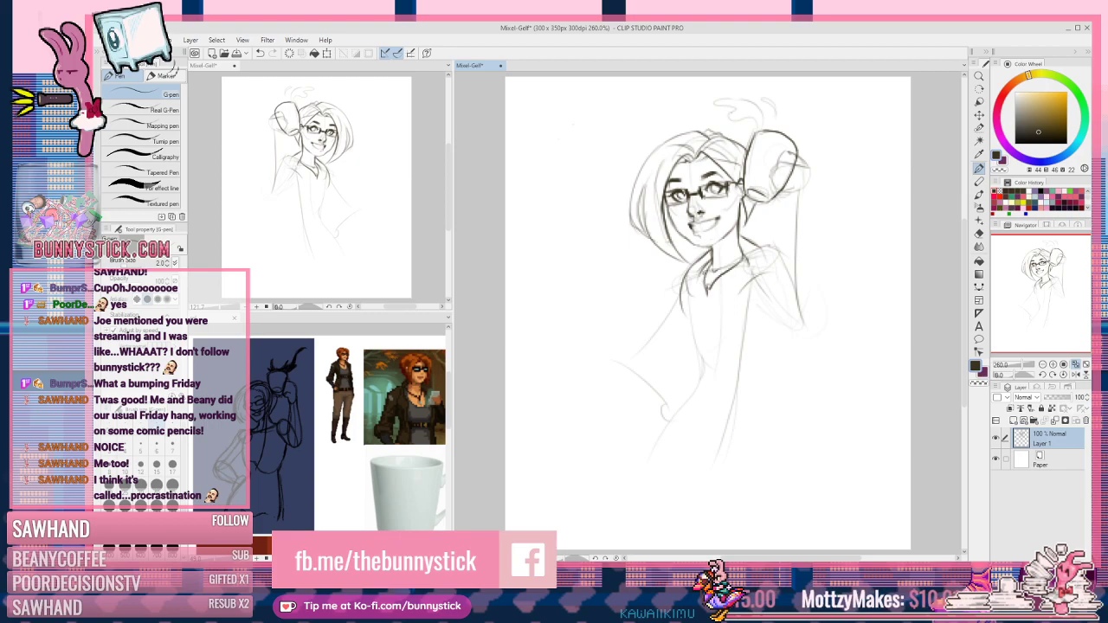
pyautogui.moveTo(704, 267); pyautogui.dragTo(690, 313)
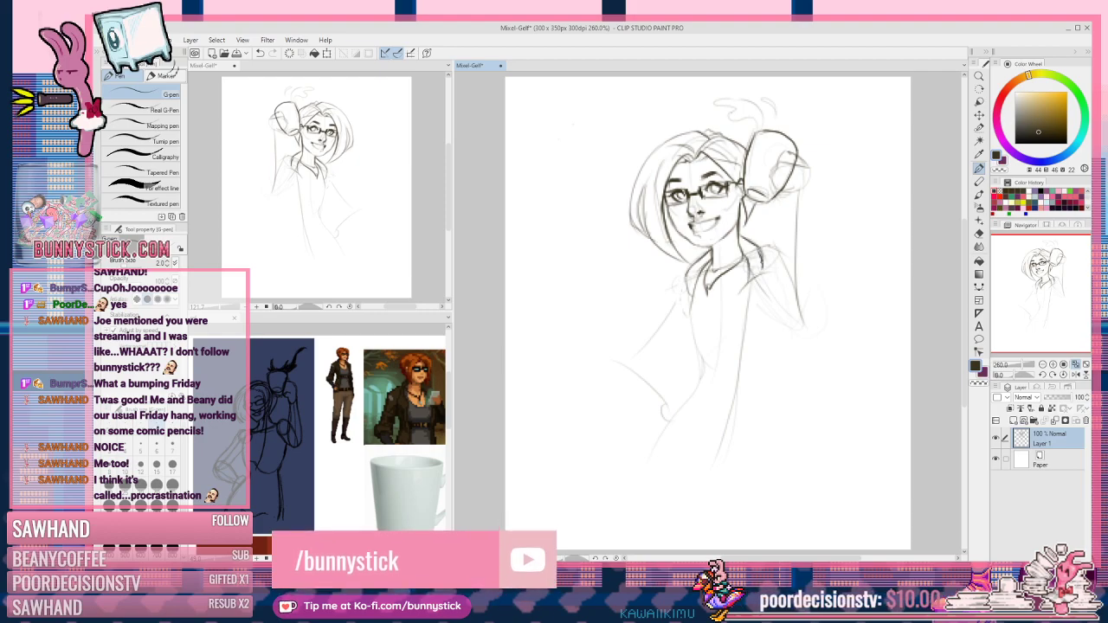
pyautogui.moveTo(749, 267); pyautogui.dragTo(746, 291)
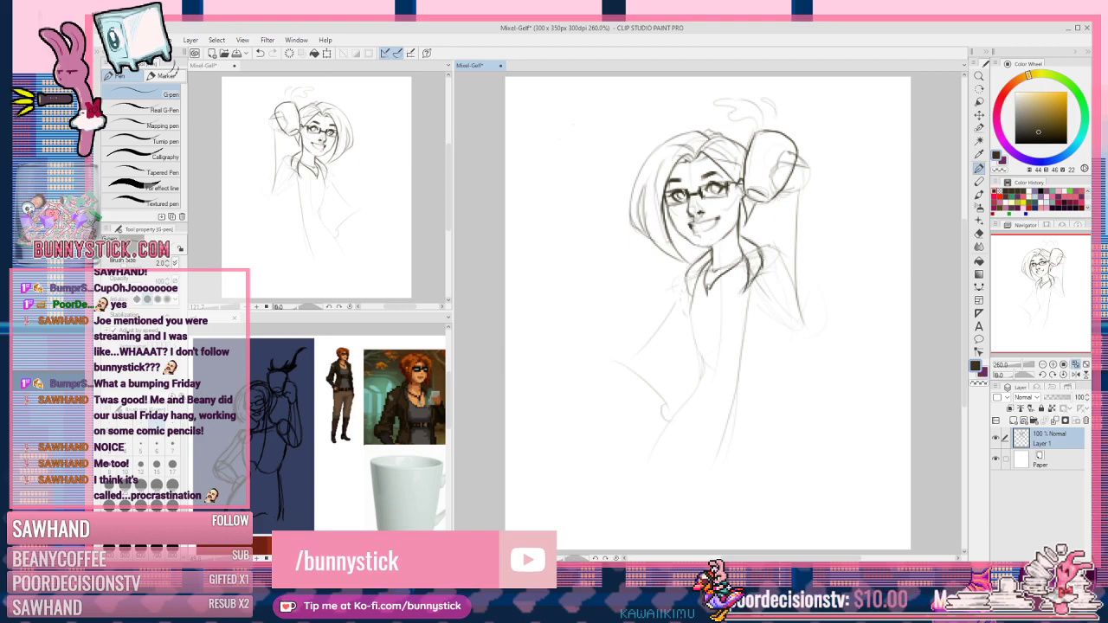
pyautogui.press('c')
pyautogui.moveTo(762, 251)
pyautogui.mouseDown()
pyautogui.moveTo(760, 272)
pyautogui.moveTo(757, 246)
pyautogui.moveTo(760, 261)
pyautogui.mouseUp()
pyautogui.press('c')
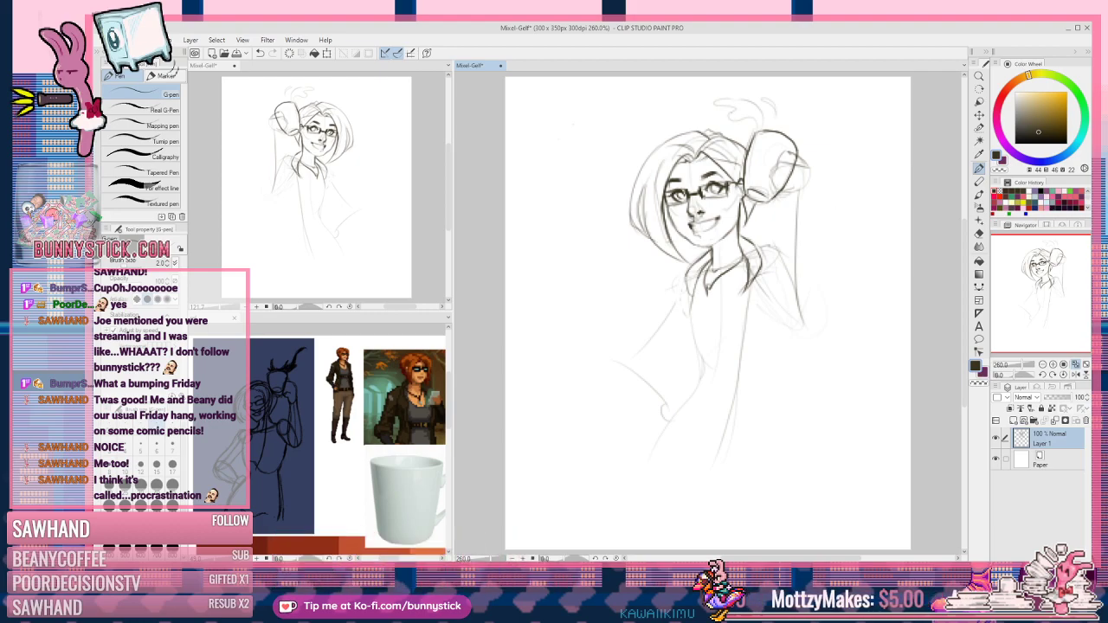
# Step: Sketch the curved side and lower edge of the chest below the collar
pyautogui.moveTo(686, 283); pyautogui.dragTo(692, 353)
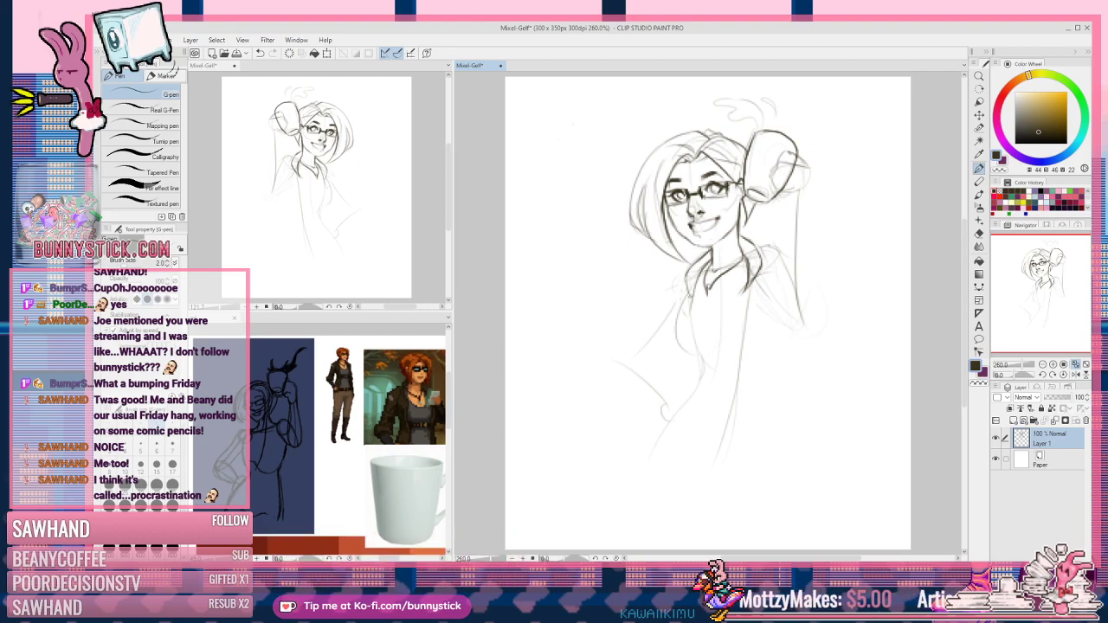
pyautogui.moveTo(685, 314); pyautogui.dragTo(674, 355)
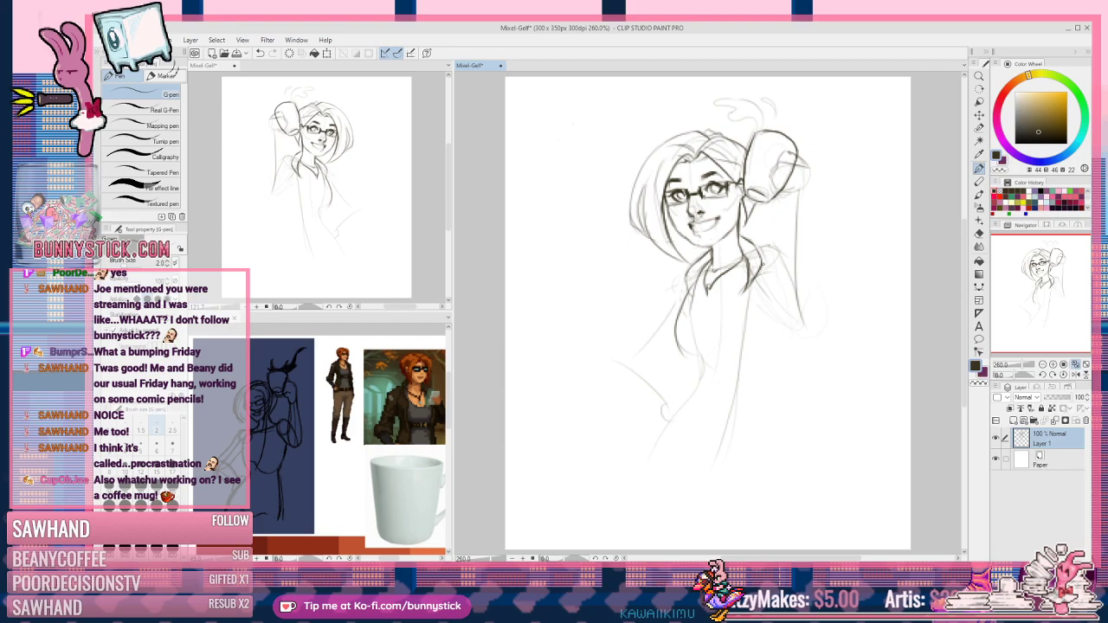
pyautogui.moveTo(682, 314)
pyautogui.mouseDown()
pyautogui.moveTo(677, 328)
pyautogui.moveTo(697, 357)
pyautogui.moveTo(787, 339)
pyautogui.mouseUp()
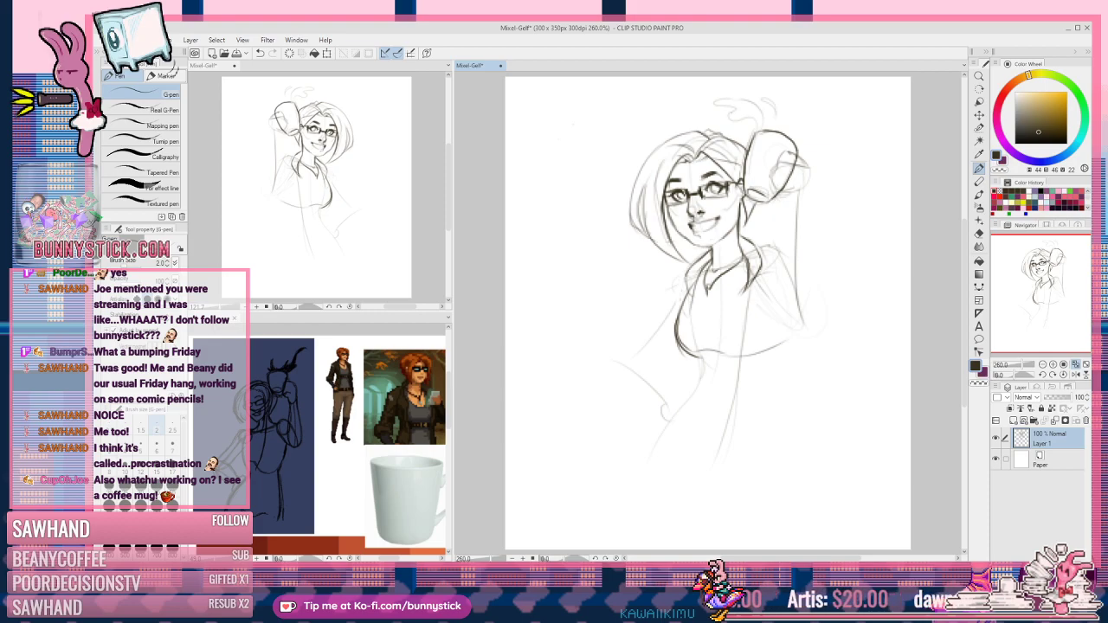
pyautogui.moveTo(773, 299); pyautogui.dragTo(769, 341)
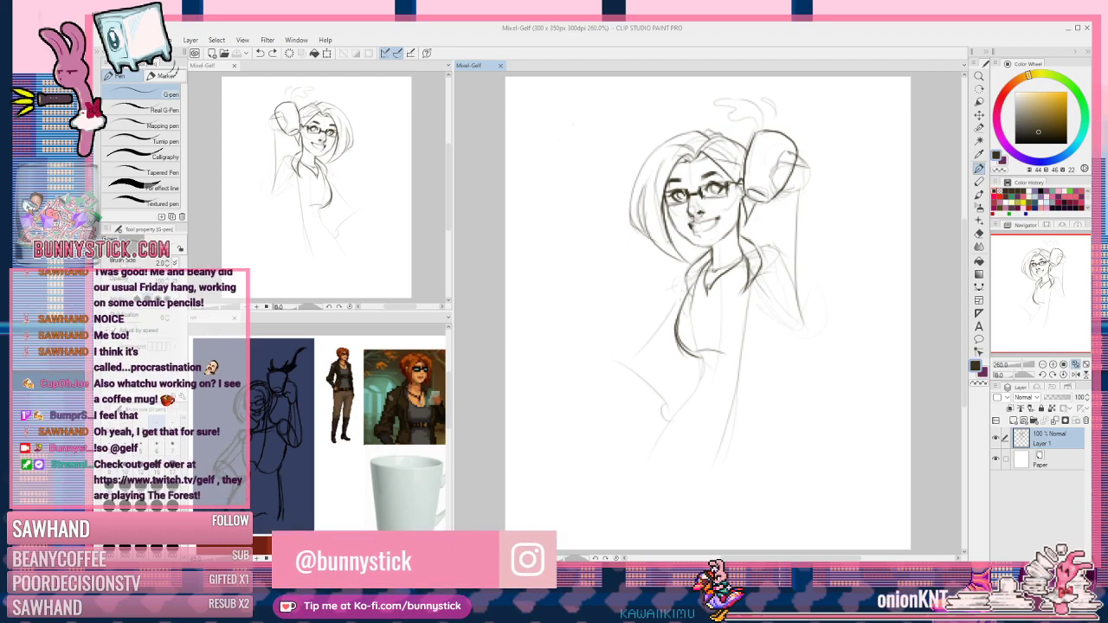
# Step: Draw an angled jacket lapel edge running from the lowered arm's shoulder to the chest, and try a stroke on the opposite shoulder
pyautogui.moveTo(692, 222); pyautogui.dragTo(721, 224)
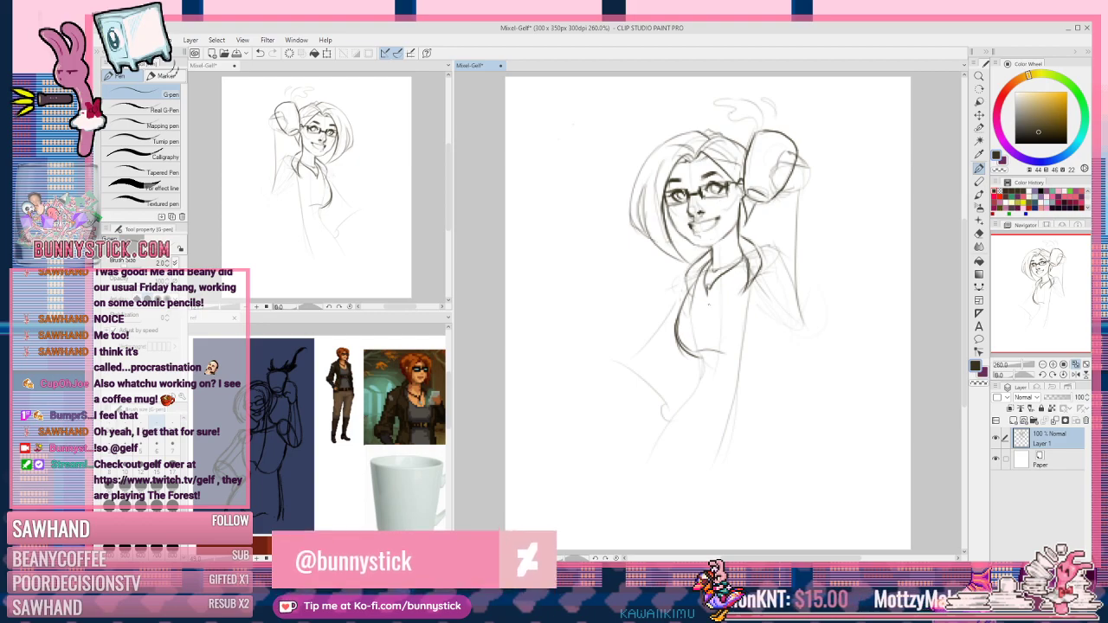
pyautogui.moveTo(658, 288)
pyautogui.mouseDown()
pyautogui.moveTo(675, 322)
pyautogui.moveTo(671, 283)
pyautogui.moveTo(691, 279)
pyautogui.moveTo(693, 262)
pyautogui.mouseUp()
pyautogui.hotkey('ctrl', 'z')
pyautogui.hotkey('ctrl', 'z')
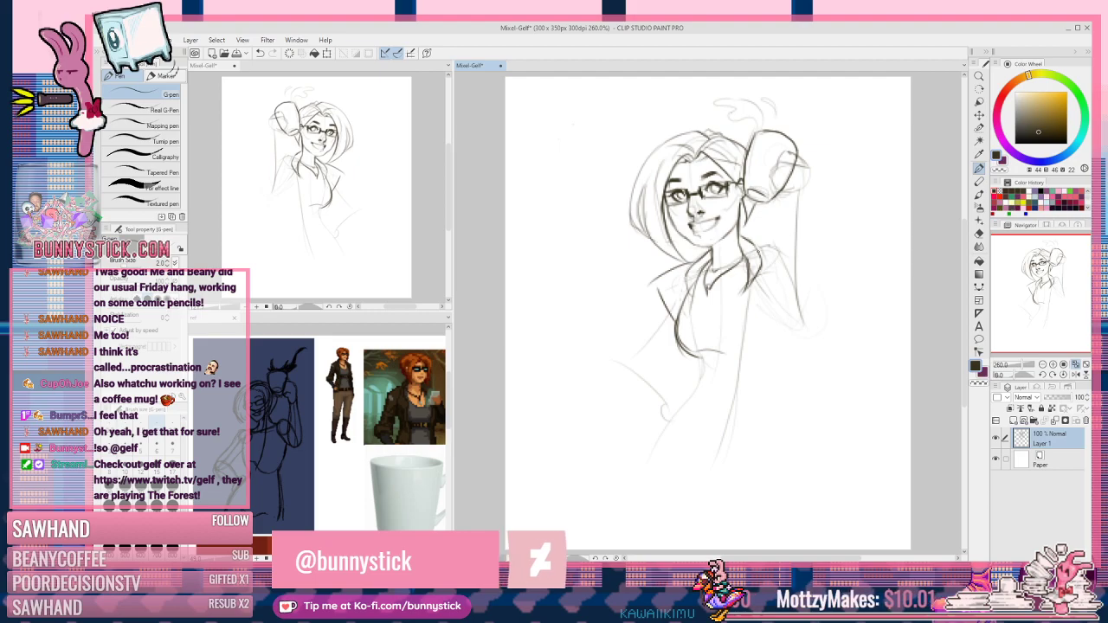
pyautogui.moveTo(755, 249)
pyautogui.mouseDown()
pyautogui.moveTo(786, 241)
pyautogui.moveTo(777, 245)
pyautogui.mouseUp()
pyautogui.hotkey('ctrl', 'z')
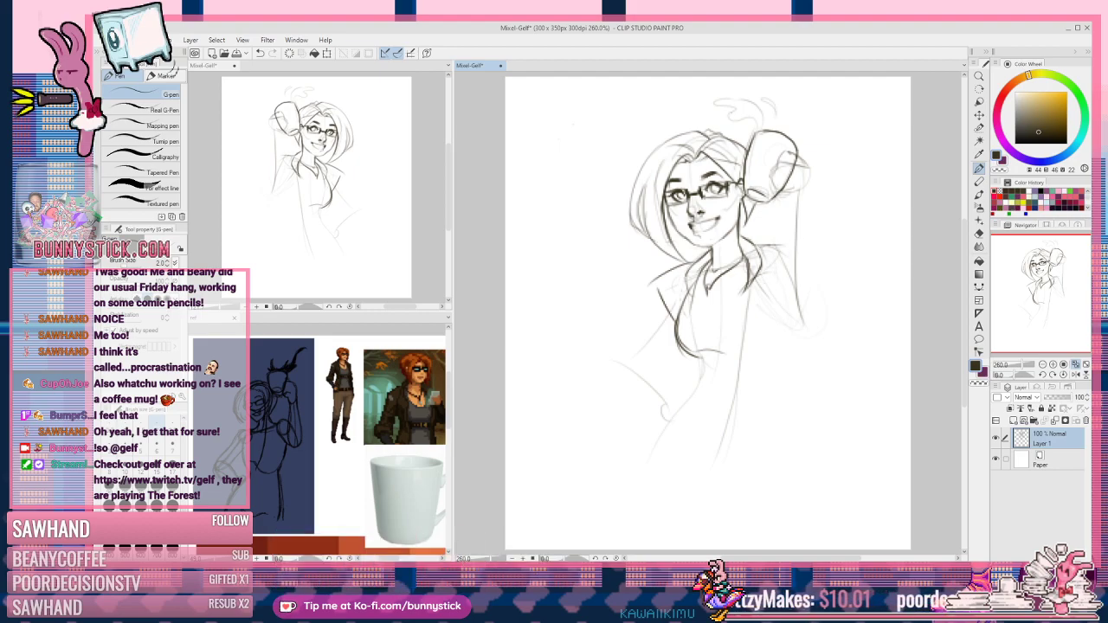
# Step: Draw the jacket edge at the raised arm's shoulder and close the chest shape with its far side line and a double lower hem
pyautogui.moveTo(766, 288); pyautogui.dragTo(810, 252)
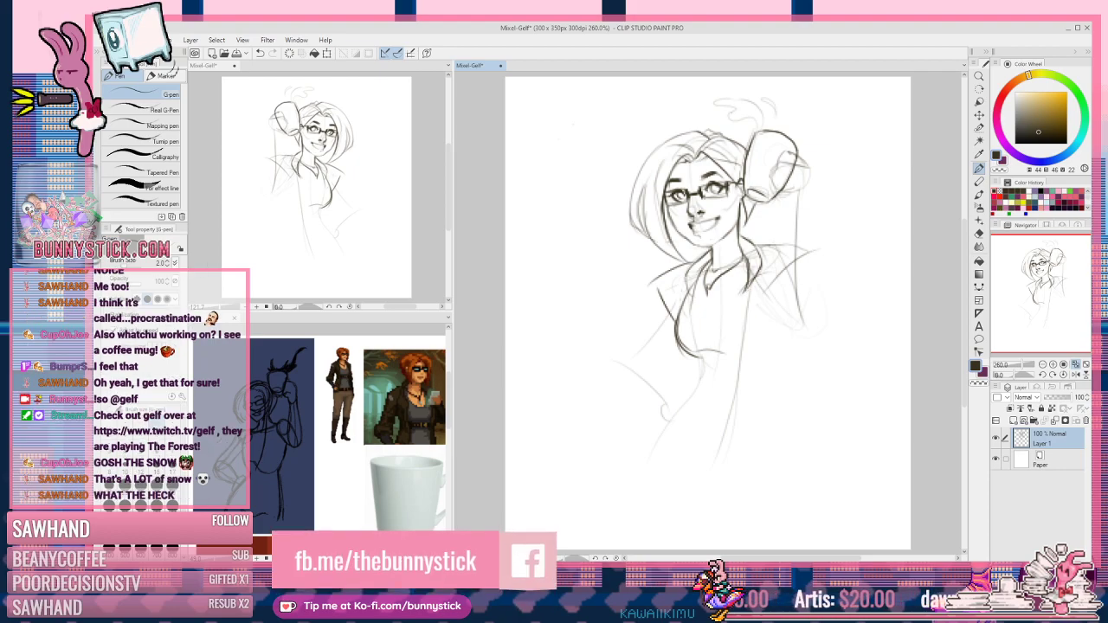
pyautogui.moveTo(750, 284)
pyautogui.mouseDown()
pyautogui.moveTo(737, 353)
pyautogui.moveTo(750, 356)
pyautogui.mouseUp()
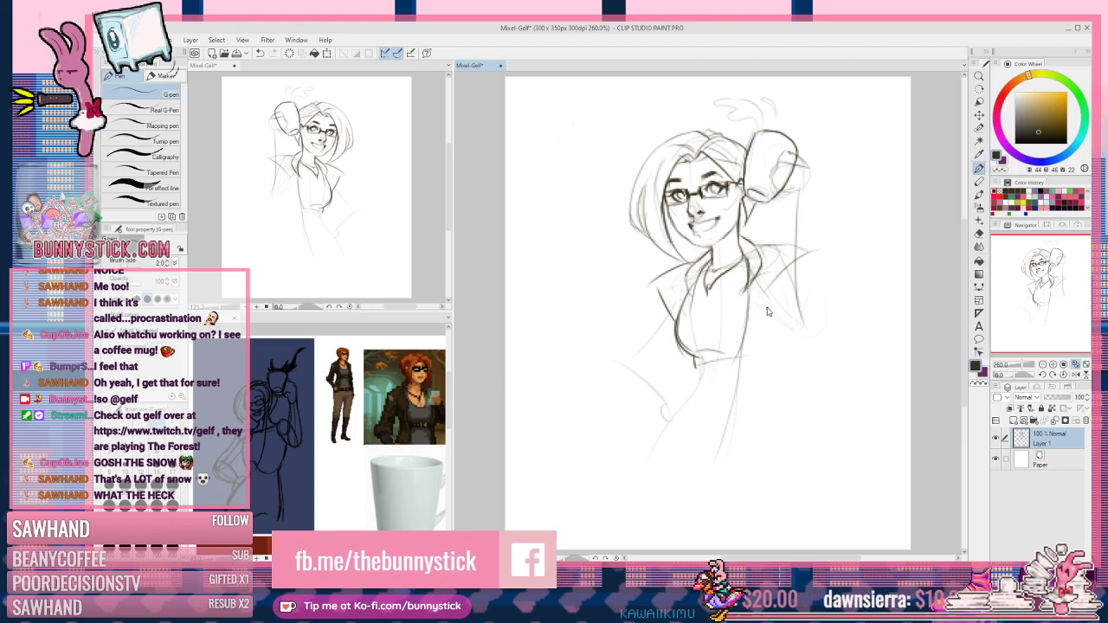
pyautogui.moveTo(694, 369)
pyautogui.mouseDown()
pyautogui.moveTo(730, 368)
pyautogui.moveTo(734, 355)
pyautogui.mouseUp()
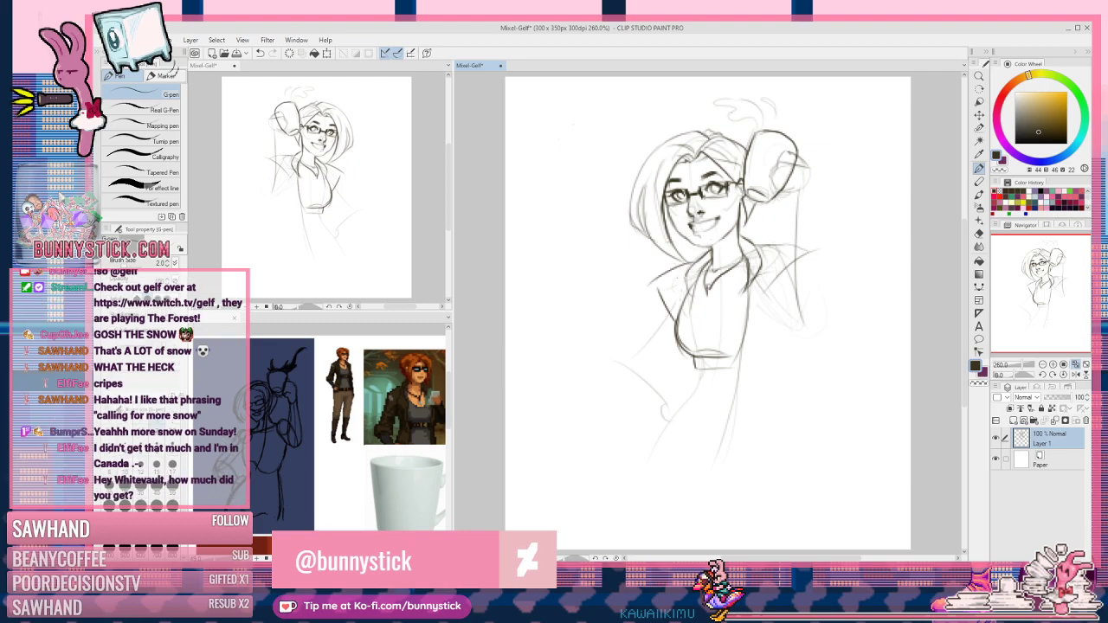
# Step: Darken the angled jacket edge at the lowered arm's shoulder and add a matching line below the raised arm's shoulder
pyautogui.moveTo(670, 296); pyautogui.dragTo(667, 315)
pyautogui.moveTo(674, 264); pyautogui.dragTo(664, 312)
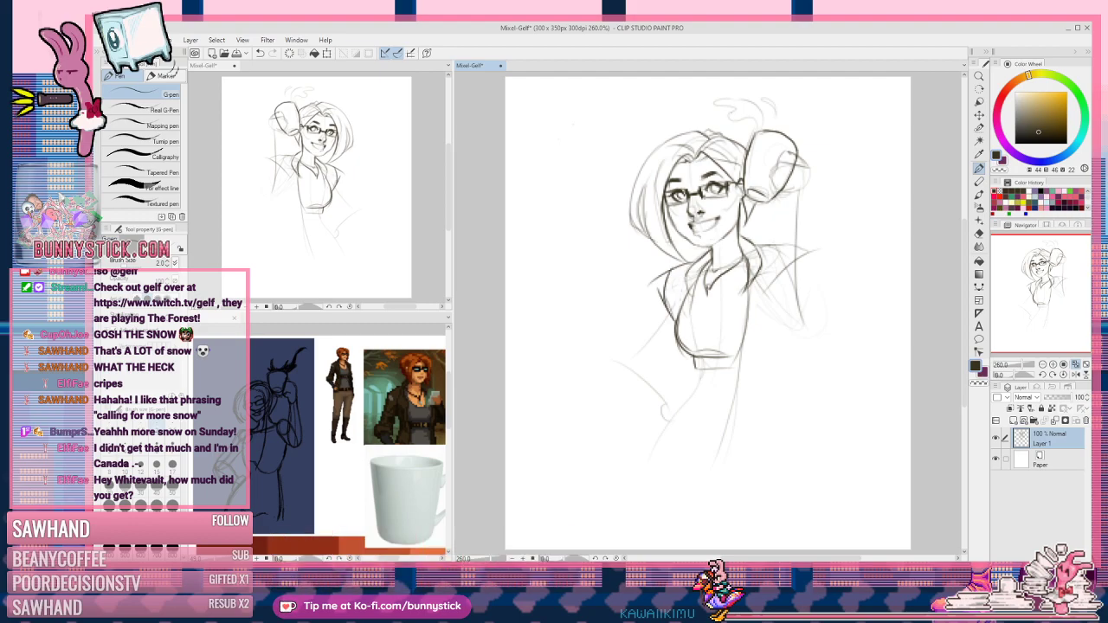
pyautogui.moveTo(790, 258)
pyautogui.mouseDown()
pyautogui.moveTo(771, 286)
pyautogui.moveTo(776, 323)
pyautogui.mouseUp()
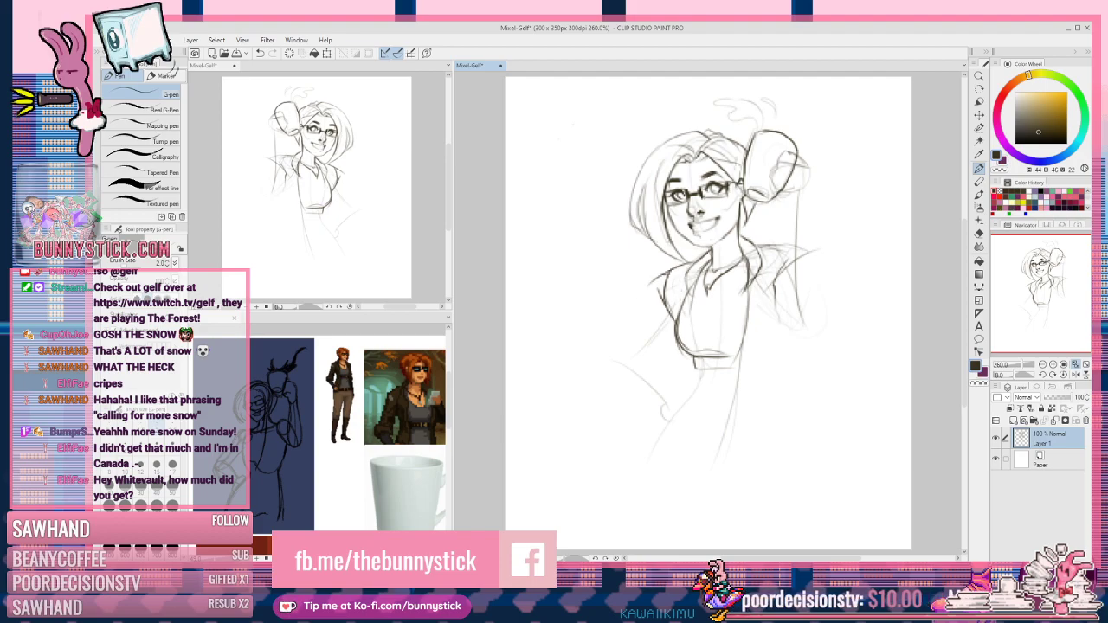
# Step: Draw both edges of the lowered arm's upper sleeve and a short fold closing it at the elbow
pyautogui.moveTo(642, 288); pyautogui.dragTo(601, 352)
pyautogui.moveTo(674, 315)
pyautogui.mouseDown()
pyautogui.moveTo(609, 338)
pyautogui.moveTo(640, 291)
pyautogui.moveTo(606, 353)
pyautogui.mouseUp()
pyautogui.moveTo(625, 363); pyautogui.dragTo(606, 357)
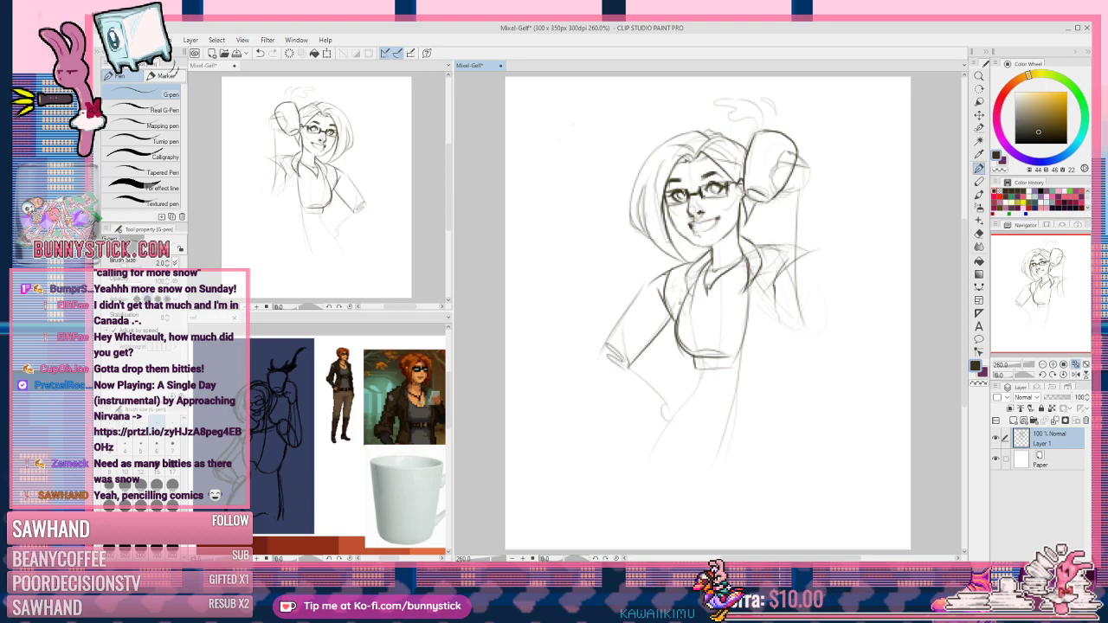
pyautogui.press('m')
pyautogui.moveTo(644, 278)
pyautogui.mouseDown()
pyautogui.moveTo(605, 346)
pyautogui.moveTo(632, 331)
pyautogui.moveTo(622, 364)
pyautogui.moveTo(664, 322)
pyautogui.moveTo(632, 370)
pyautogui.moveTo(654, 349)
pyautogui.mouseUp()
pyautogui.hotkey('ctrl', 'z')
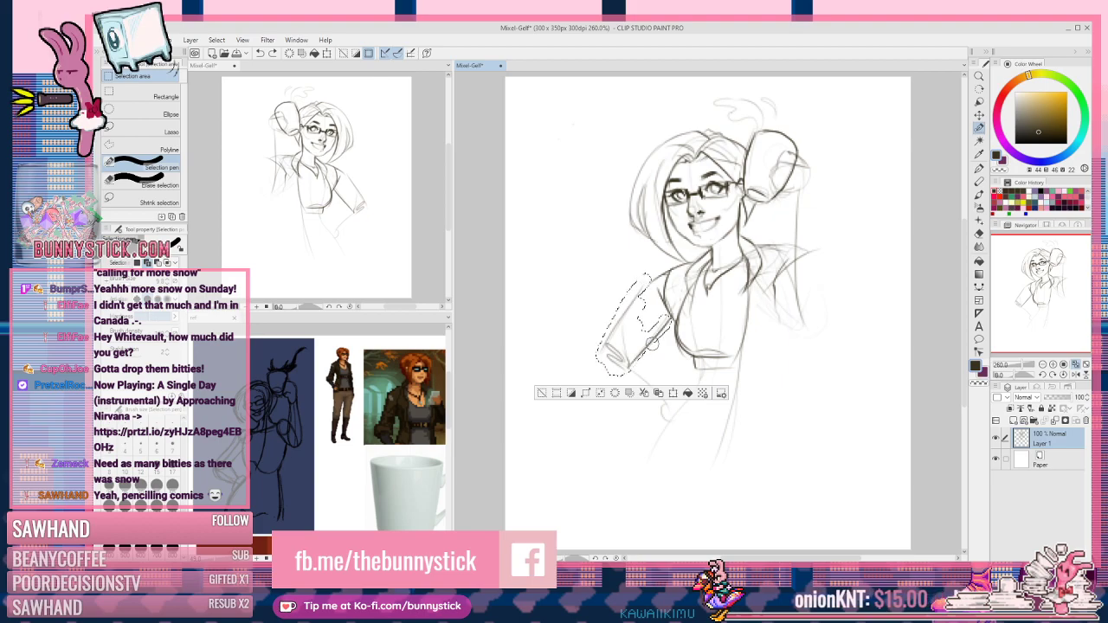
pyautogui.press('k')
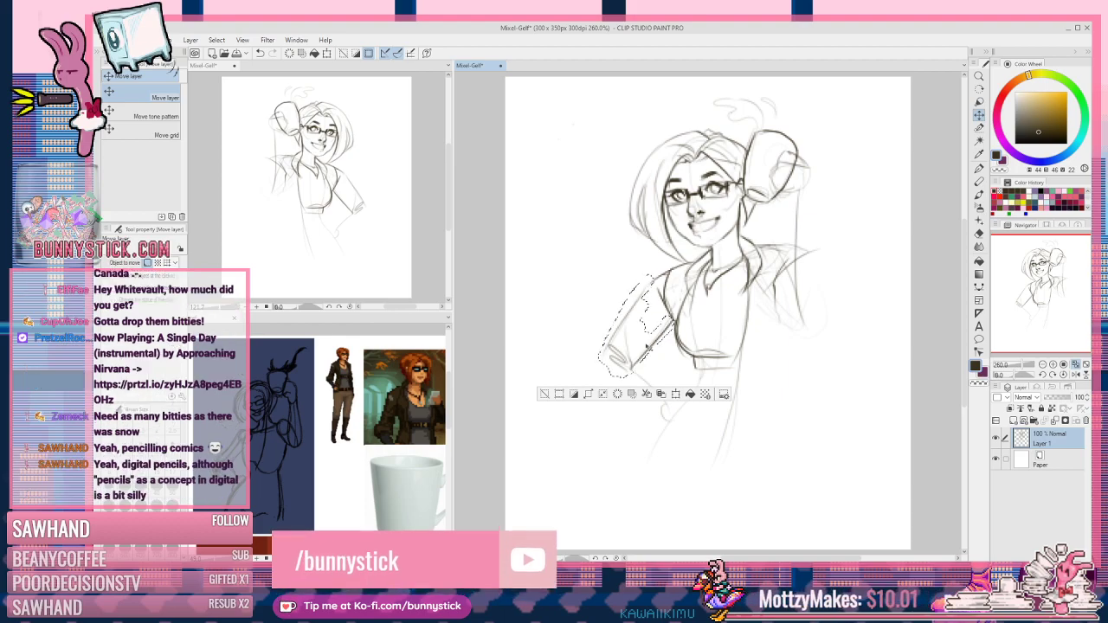
pyautogui.hotkey('ctrl', 'd')
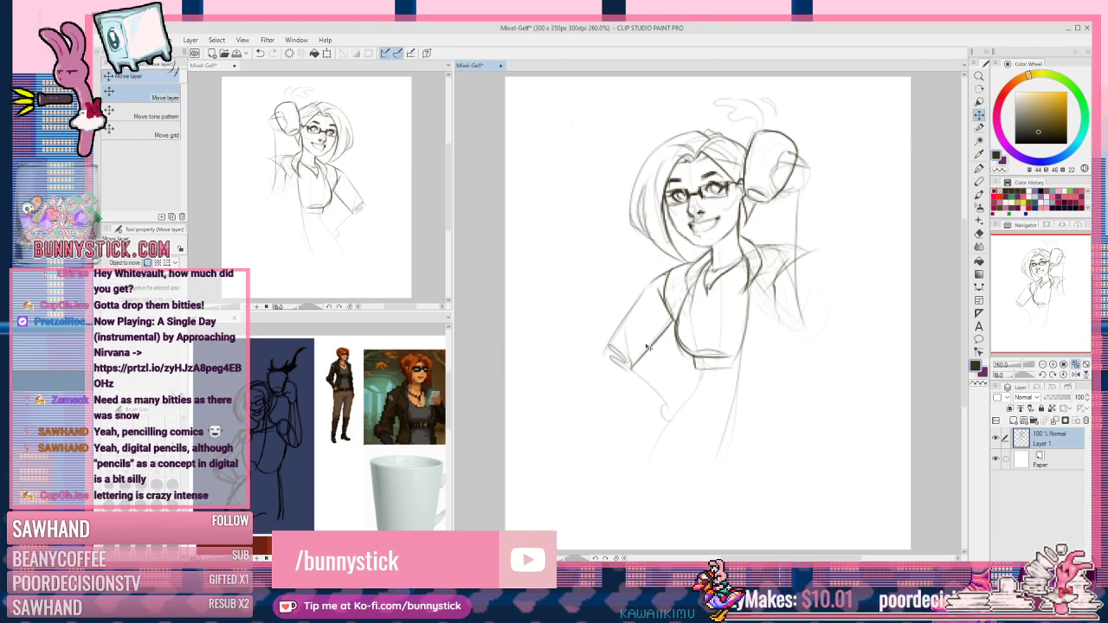
# Step: Draw the elbow crease and the inner forearm line of the lowered arm, and try a stroke along the outer forearm
pyautogui.press('p')
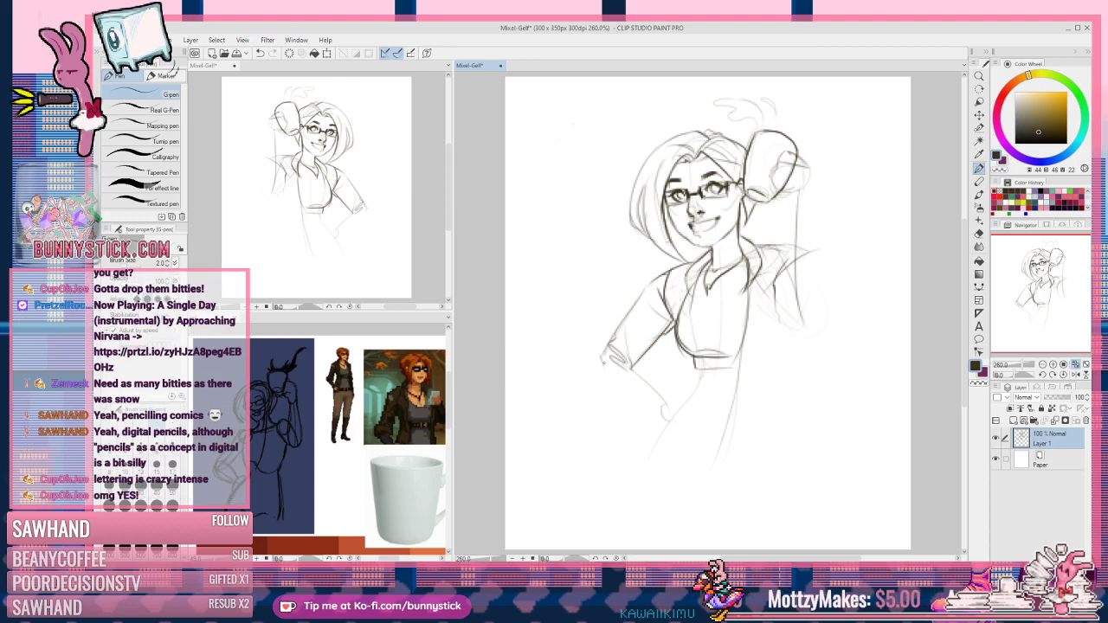
pyautogui.moveTo(601, 362)
pyautogui.mouseDown()
pyautogui.moveTo(597, 381)
pyautogui.moveTo(635, 367)
pyautogui.mouseUp()
pyautogui.moveTo(632, 362); pyautogui.dragTo(666, 412)
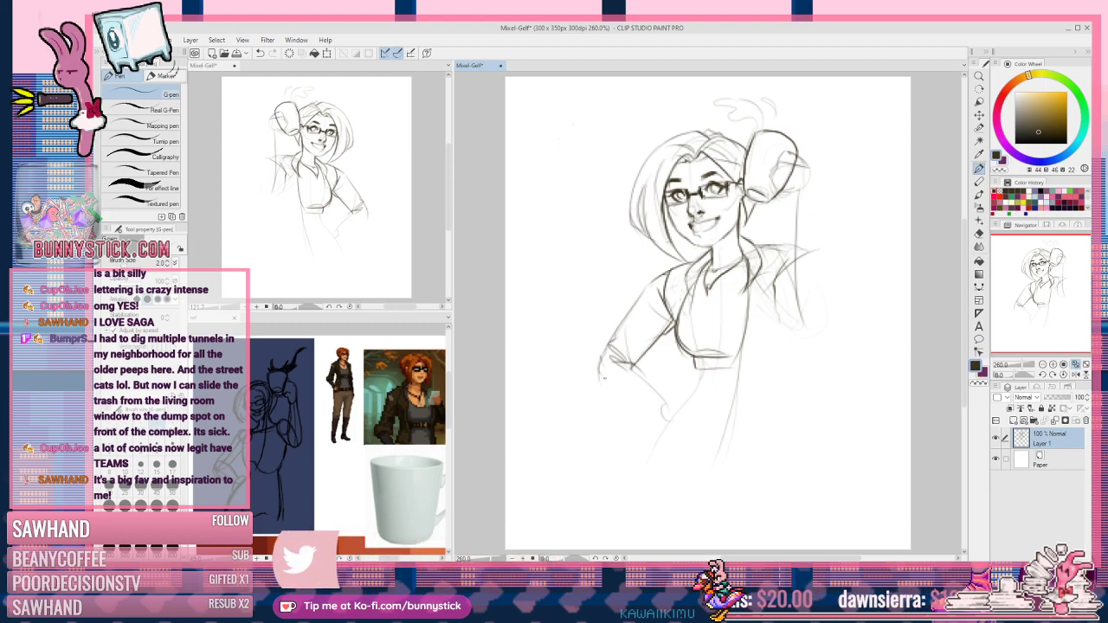
pyautogui.moveTo(599, 381); pyautogui.dragTo(654, 405)
pyautogui.hotkey('ctrl', 'z')
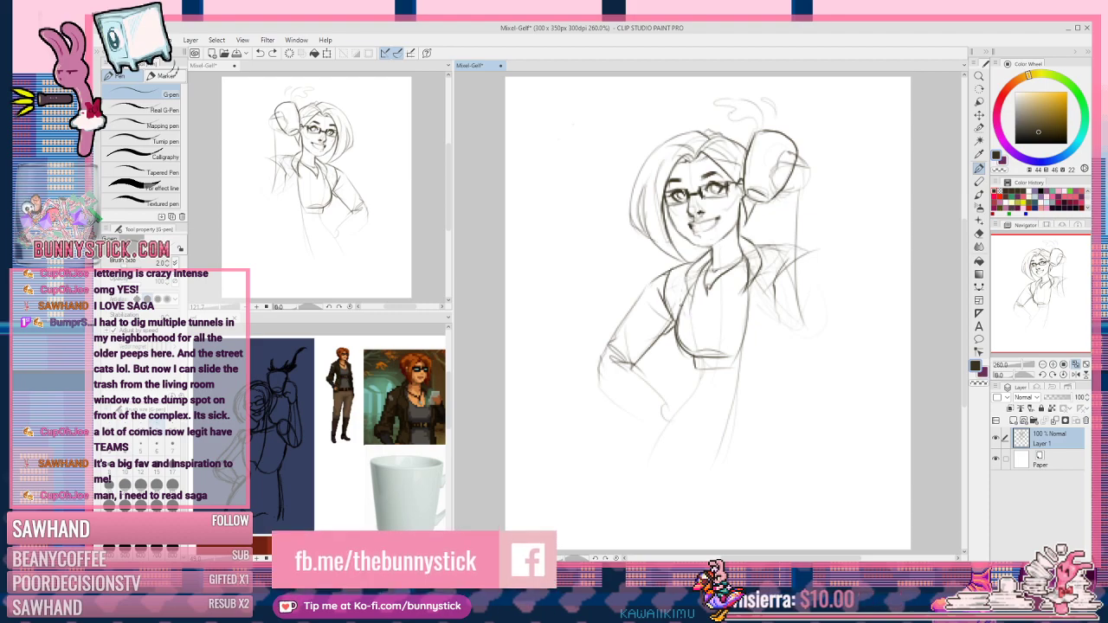
# Step: Clean up the faint forearm guide lines and draw the rounded outer elbow and forearm edge down to the wrist
pyautogui.press('c')
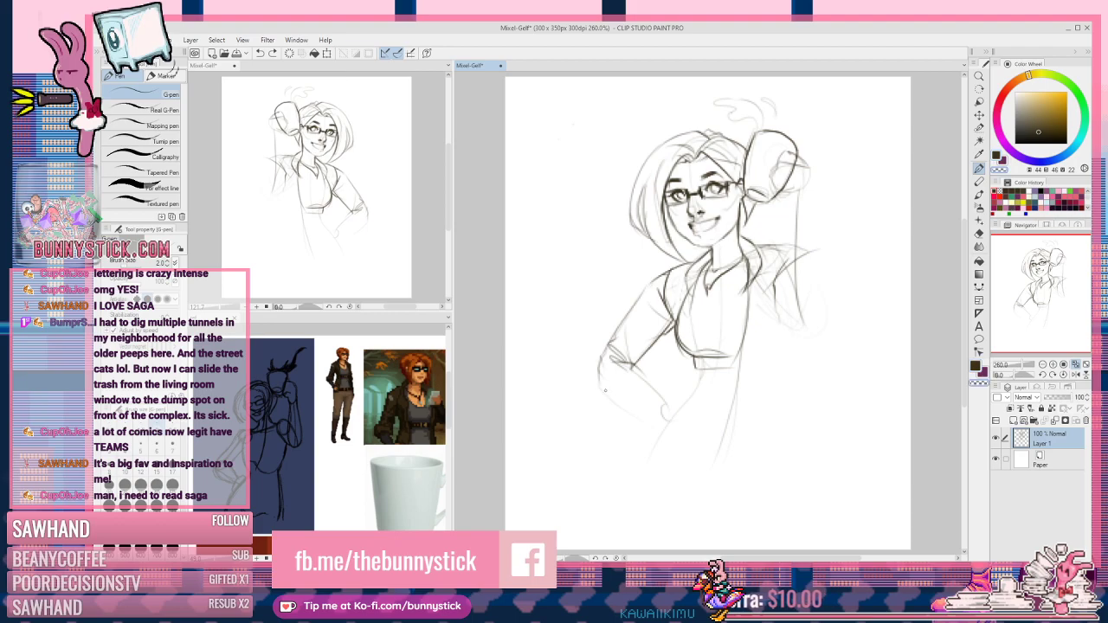
pyautogui.press('c')
pyautogui.press('c')
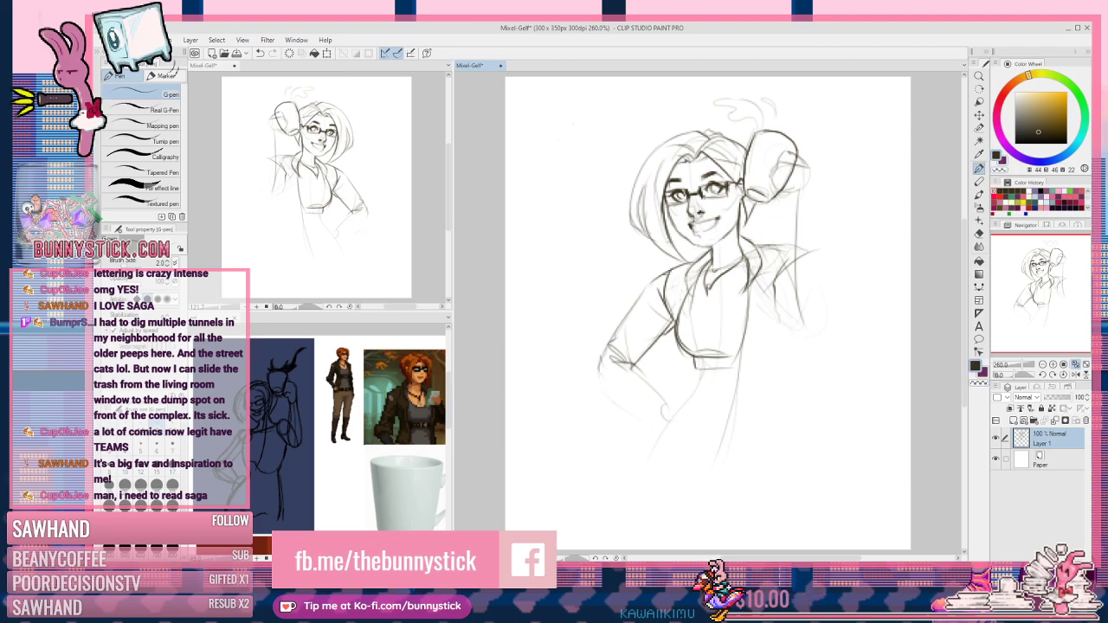
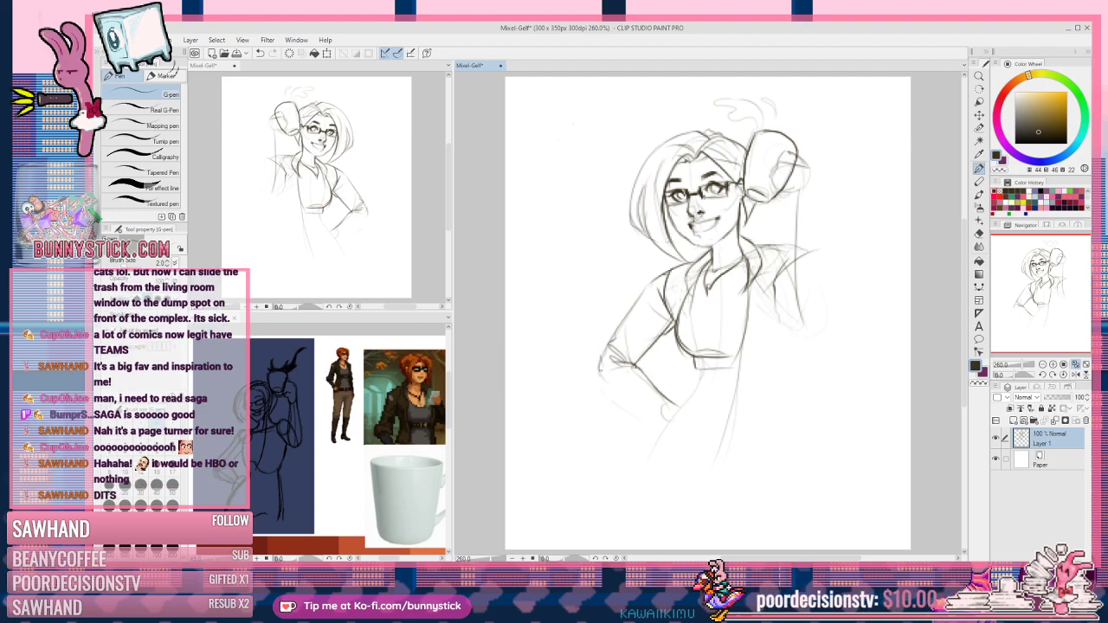
pyautogui.moveTo(603, 388); pyautogui.dragTo(667, 422)
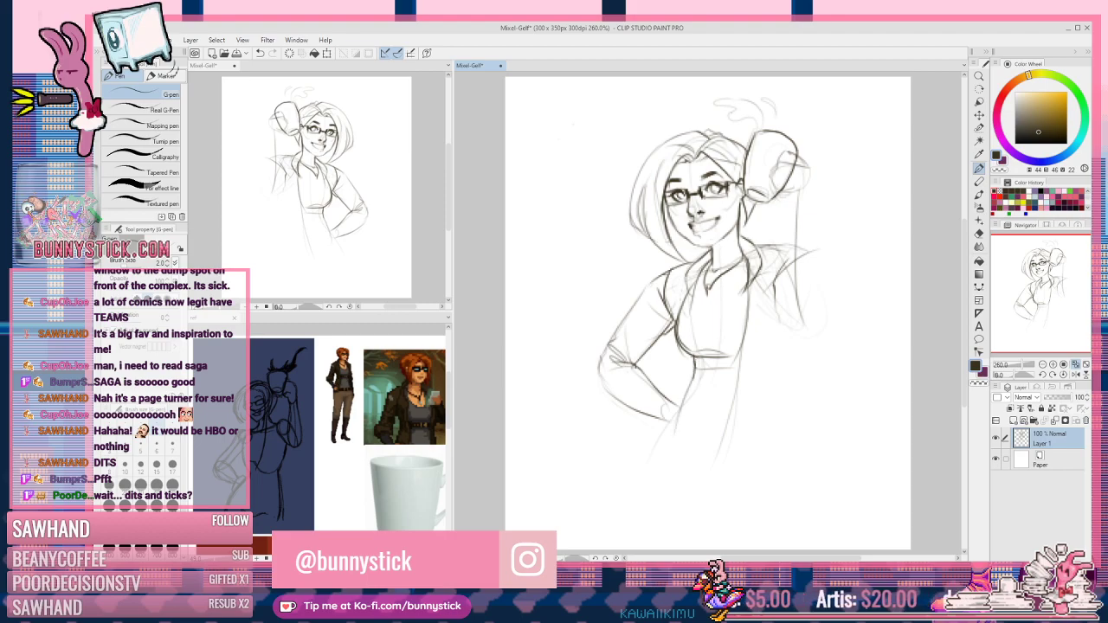
pyautogui.moveTo(689, 384)
pyautogui.mouseDown()
pyautogui.moveTo(677, 428)
pyautogui.moveTo(727, 455)
pyautogui.mouseUp()
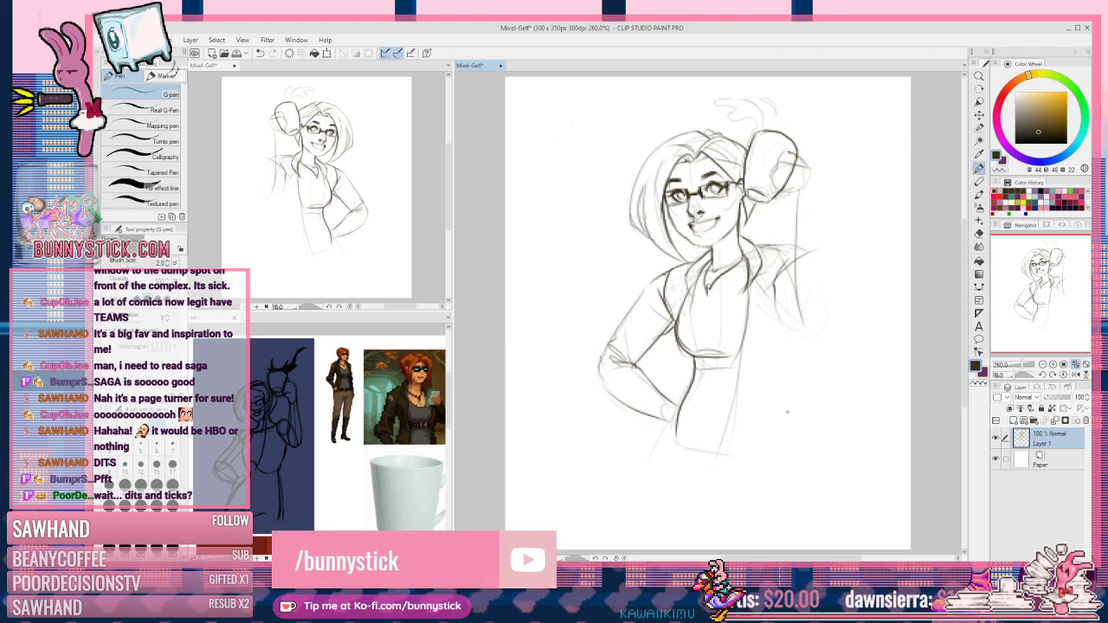
pyautogui.hotkey('ctrl', 'z')
pyautogui.hotkey('ctrl', 'z')
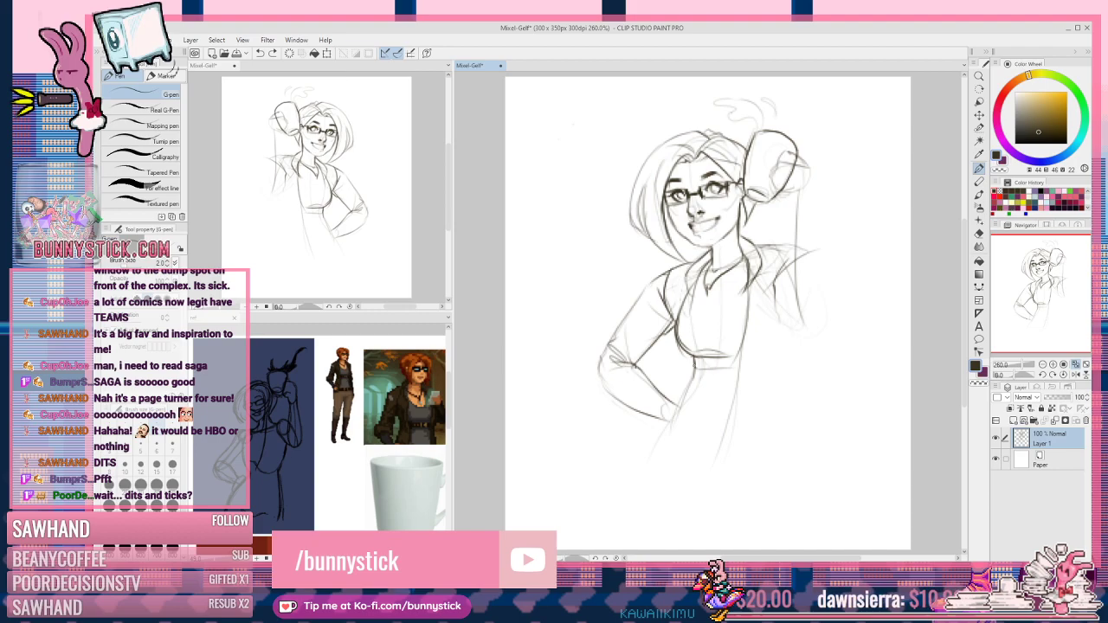
# Step: Draw the side of the waist down to the hip, and outline the bent arm's forearm, wrist and hand resting on it
pyautogui.moveTo(692, 379); pyautogui.dragTo(659, 452)
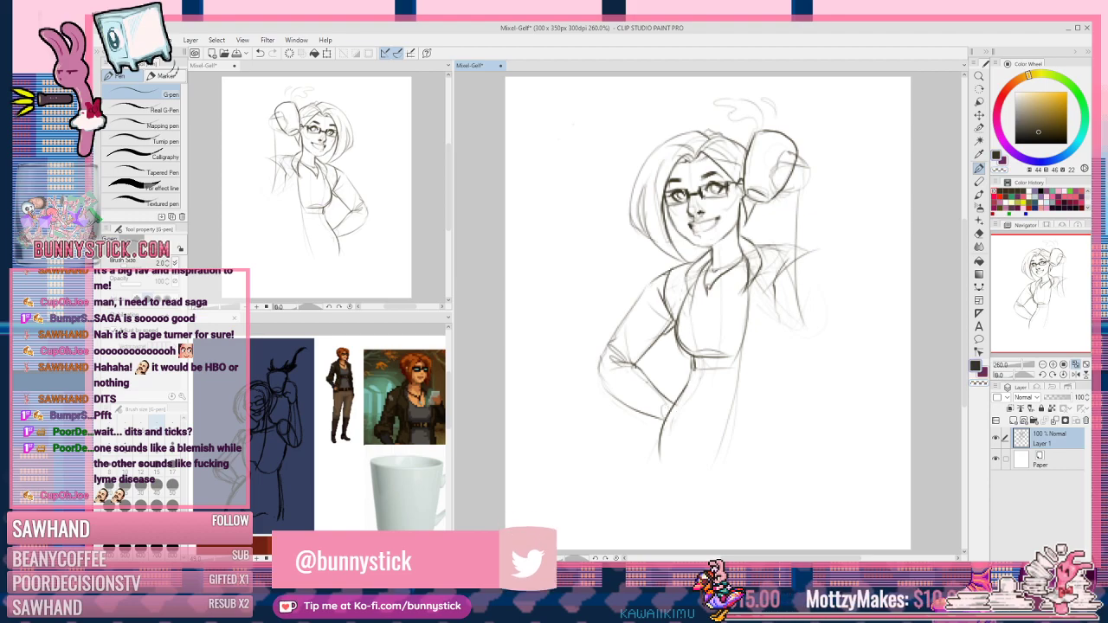
pyautogui.moveTo(649, 381); pyautogui.dragTo(672, 397)
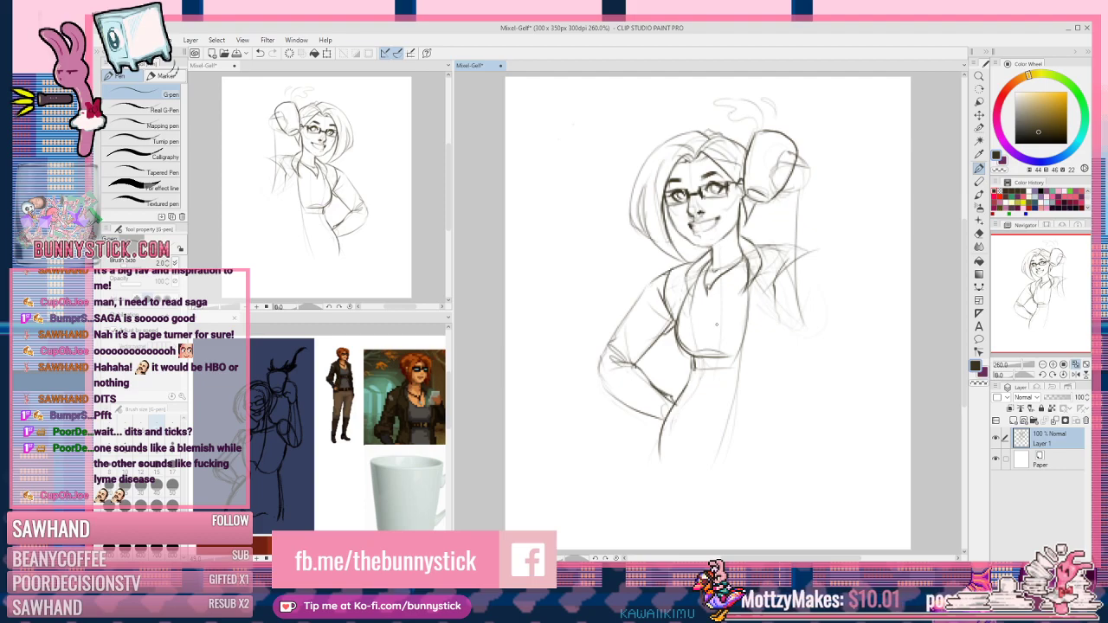
pyautogui.moveTo(603, 355)
pyautogui.mouseDown()
pyautogui.moveTo(598, 377)
pyautogui.moveTo(634, 412)
pyautogui.mouseUp()
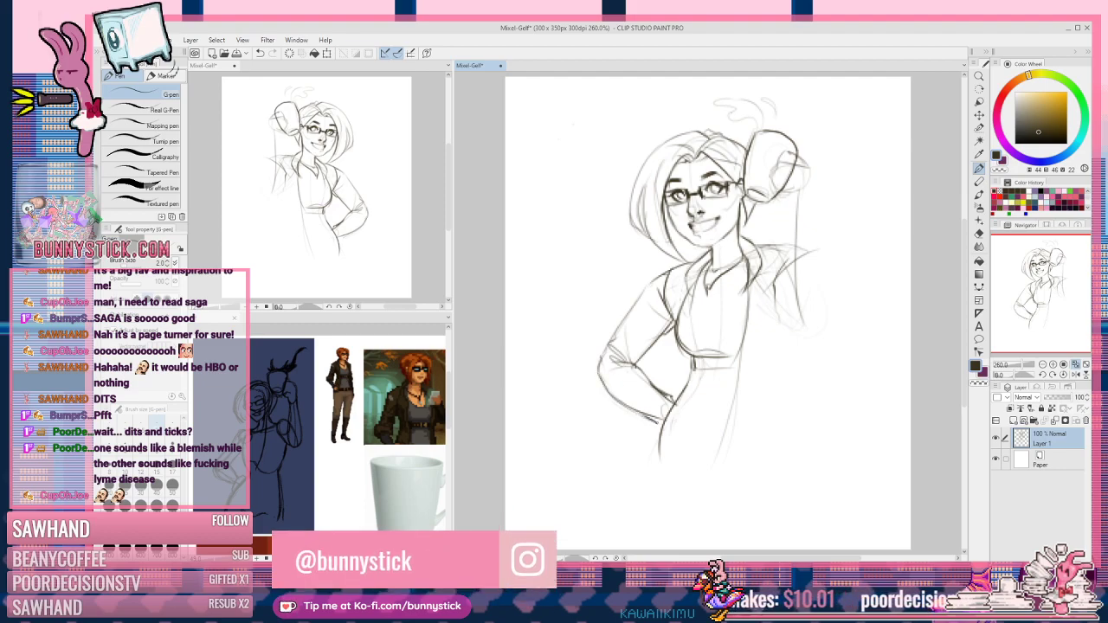
pyautogui.moveTo(663, 399); pyautogui.dragTo(672, 422)
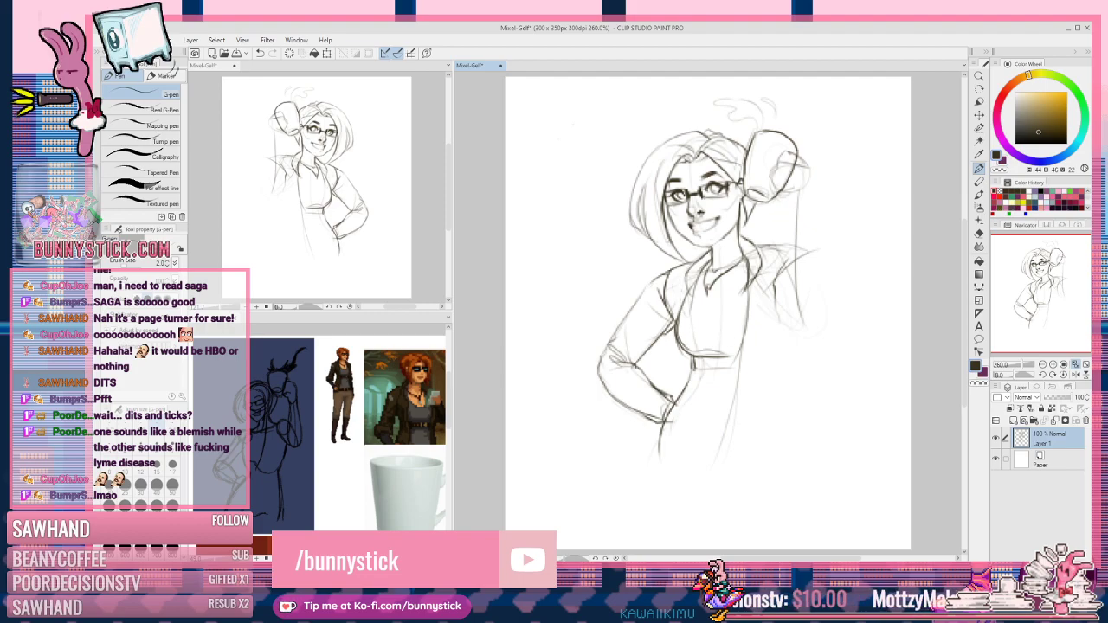
pyautogui.moveTo(663, 393)
pyautogui.mouseDown()
pyautogui.moveTo(685, 418)
pyautogui.moveTo(657, 438)
pyautogui.moveTo(692, 439)
pyautogui.mouseUp()
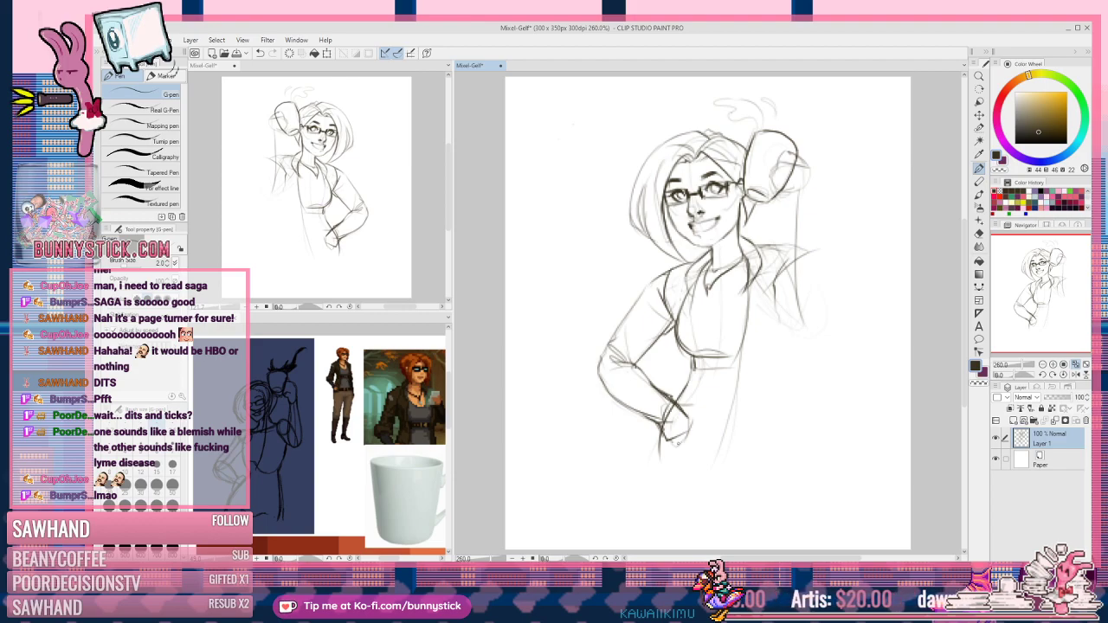
# Step: Select the whole bent arm with the Selection pen, rotate it slightly clockwise with Free Transform, and deselect it
pyautogui.press('k')
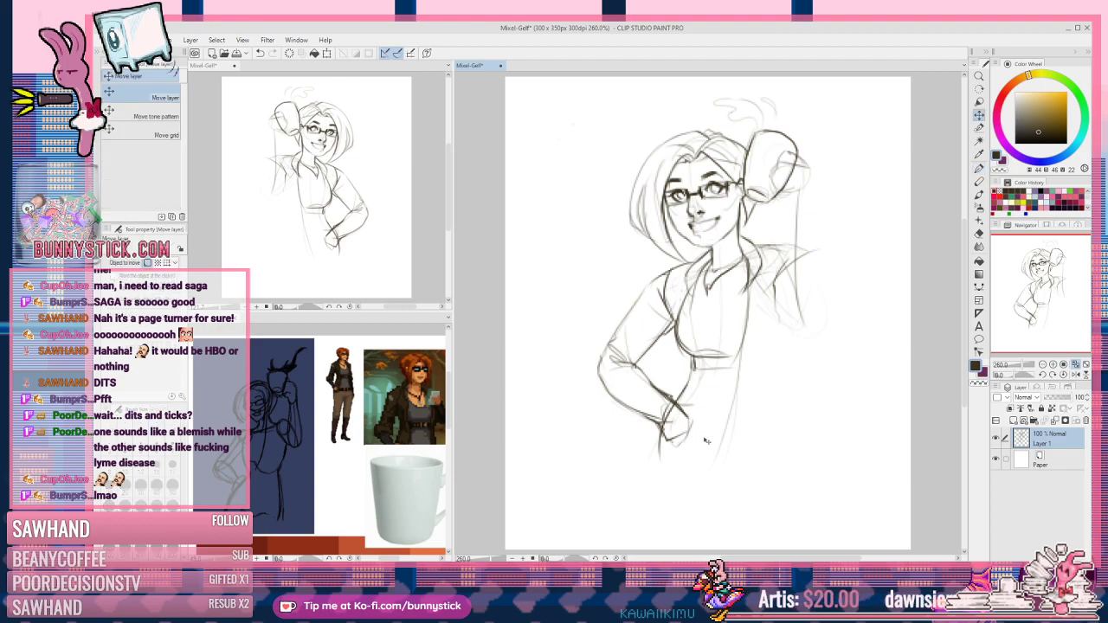
pyautogui.press('m')
pyautogui.moveTo(675, 430)
pyautogui.mouseDown()
pyautogui.moveTo(677, 454)
pyautogui.moveTo(688, 409)
pyautogui.moveTo(666, 437)
pyautogui.moveTo(680, 416)
pyautogui.mouseUp()
pyautogui.moveTo(671, 386)
pyautogui.mouseDown()
pyautogui.moveTo(656, 418)
pyautogui.moveTo(662, 382)
pyautogui.moveTo(616, 406)
pyautogui.moveTo(606, 346)
pyautogui.moveTo(642, 286)
pyautogui.moveTo(626, 355)
pyautogui.moveTo(650, 298)
pyautogui.moveTo(654, 350)
pyautogui.moveTo(658, 313)
pyautogui.moveTo(665, 327)
pyautogui.moveTo(651, 281)
pyautogui.mouseUp()
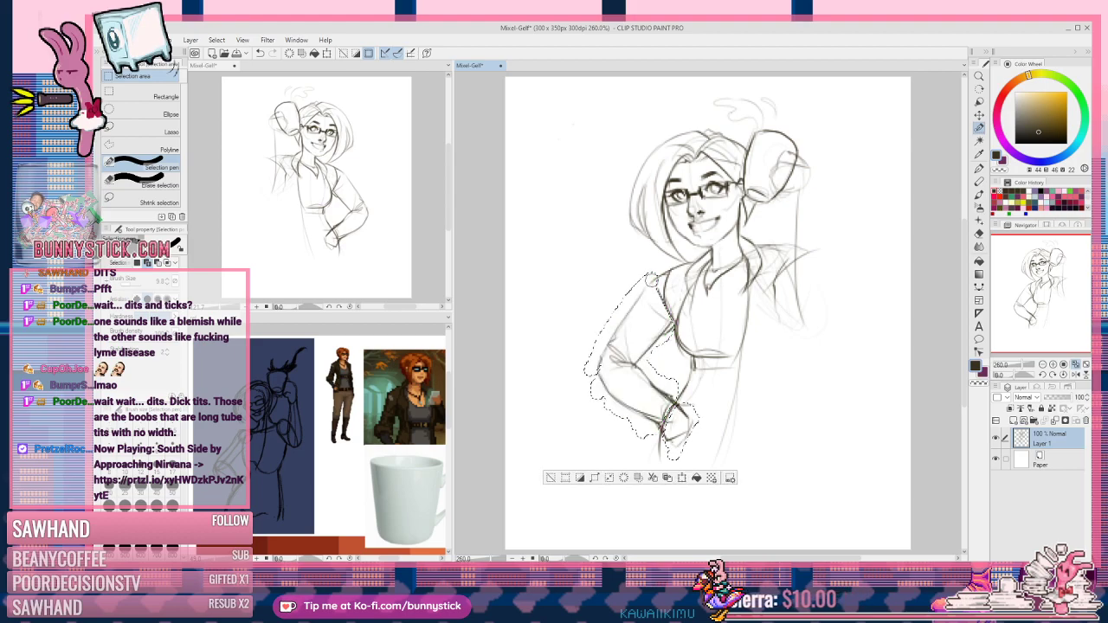
pyautogui.hotkey('ctrl', 't')
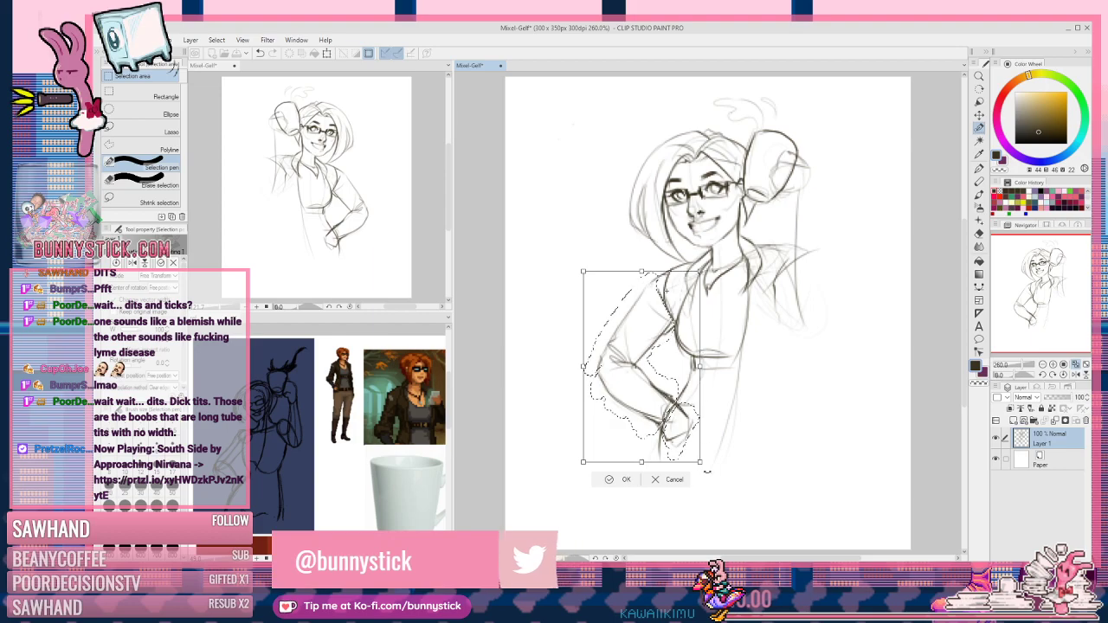
pyautogui.moveTo(703, 471); pyautogui.dragTo(689, 476)
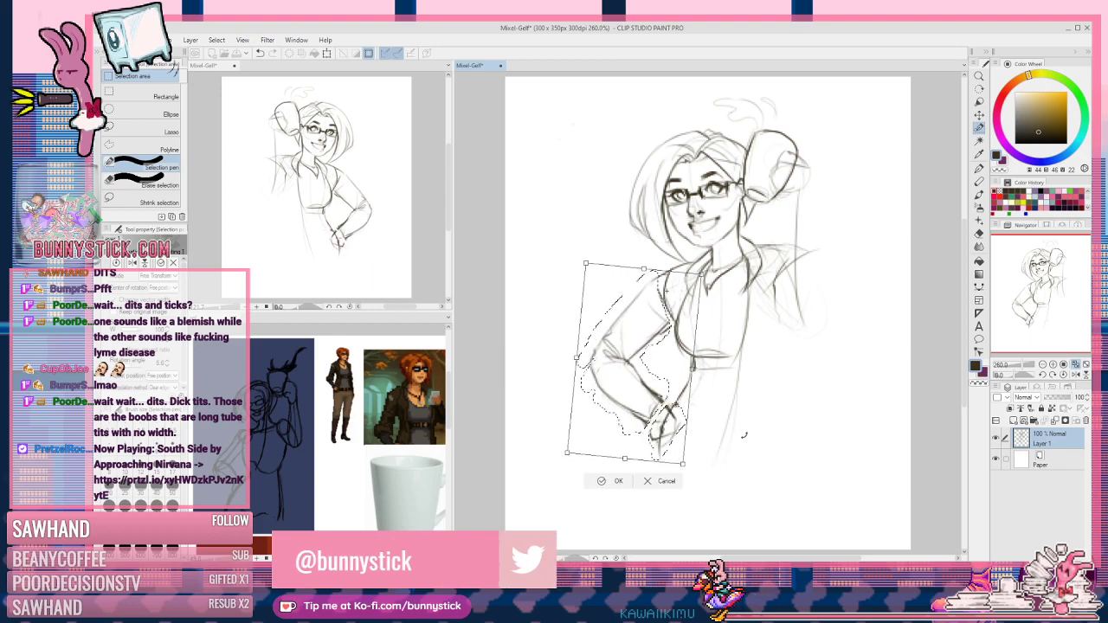
pyautogui.click(616, 481)
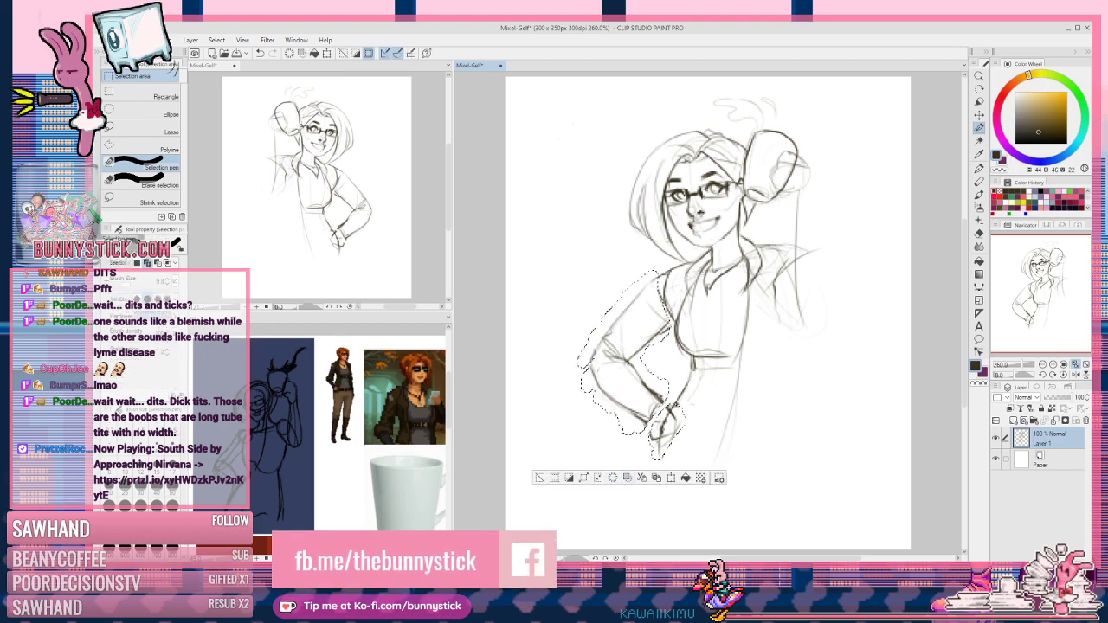
pyautogui.hotkey('ctrl', 'd')
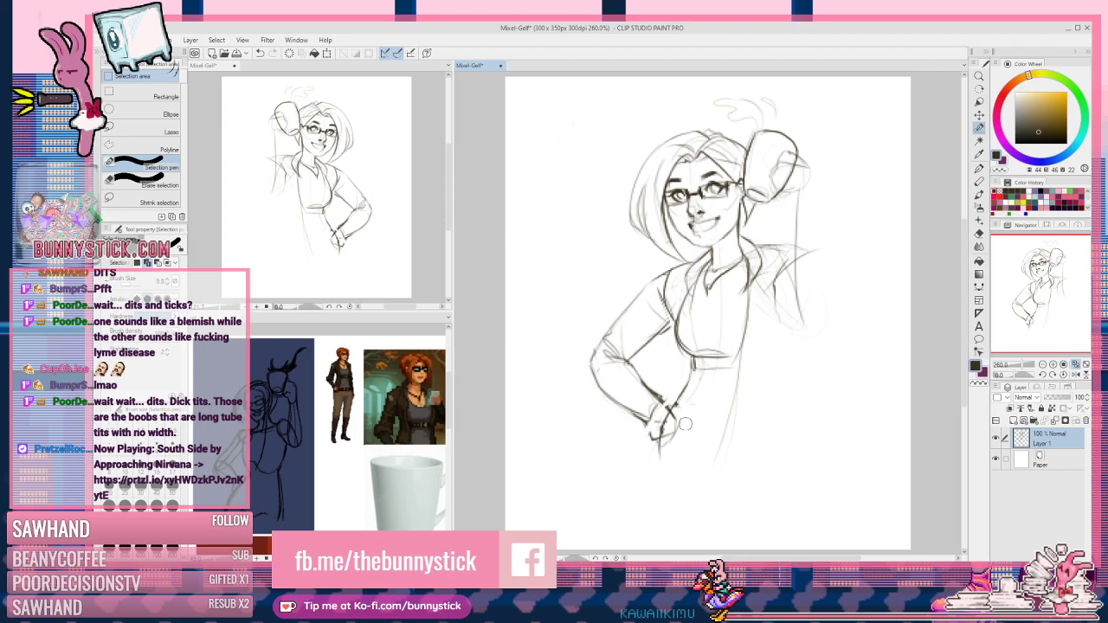
# Step: Select only the bent arm's forearm and hand, rotate them slightly counterclockwise, shift them a little up toward the body, and deselect
pyautogui.moveTo(668, 437)
pyautogui.mouseDown()
pyautogui.moveTo(682, 410)
pyautogui.moveTo(667, 441)
pyautogui.mouseUp()
pyautogui.moveTo(667, 398); pyautogui.dragTo(661, 409)
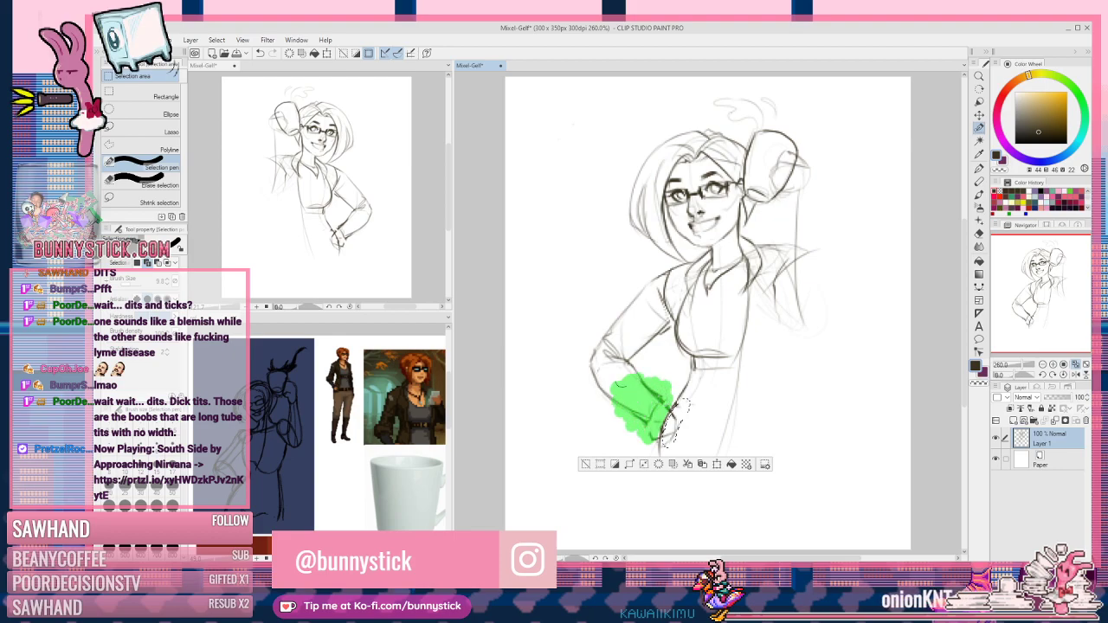
pyautogui.moveTo(634, 367)
pyautogui.mouseDown()
pyautogui.moveTo(594, 352)
pyautogui.moveTo(637, 424)
pyautogui.moveTo(645, 399)
pyautogui.mouseUp()
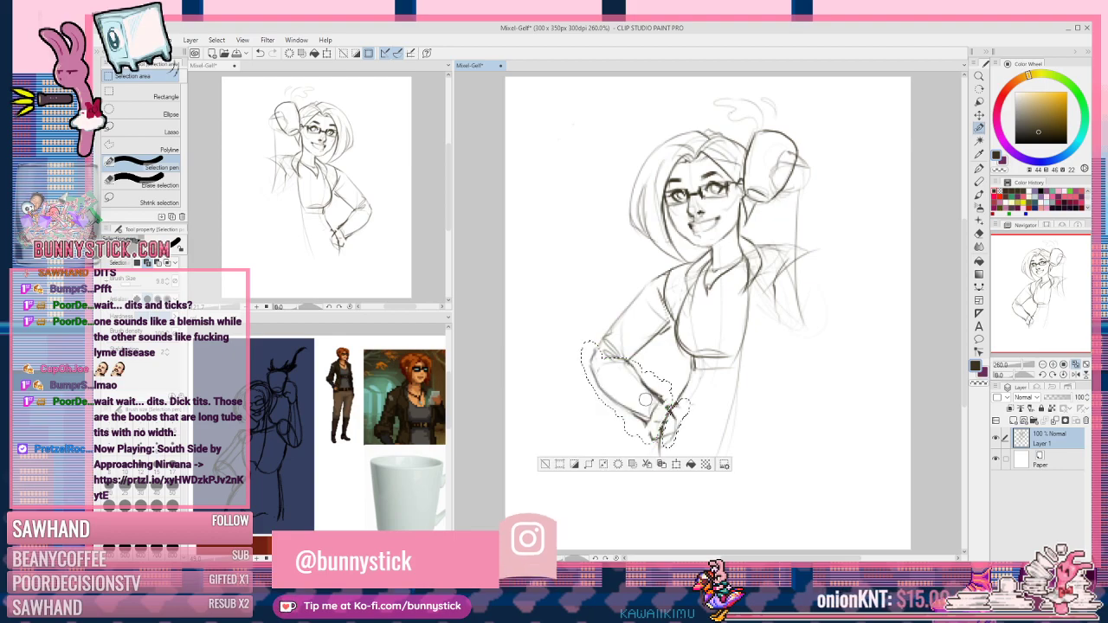
pyautogui.hotkey('ctrl', 't')
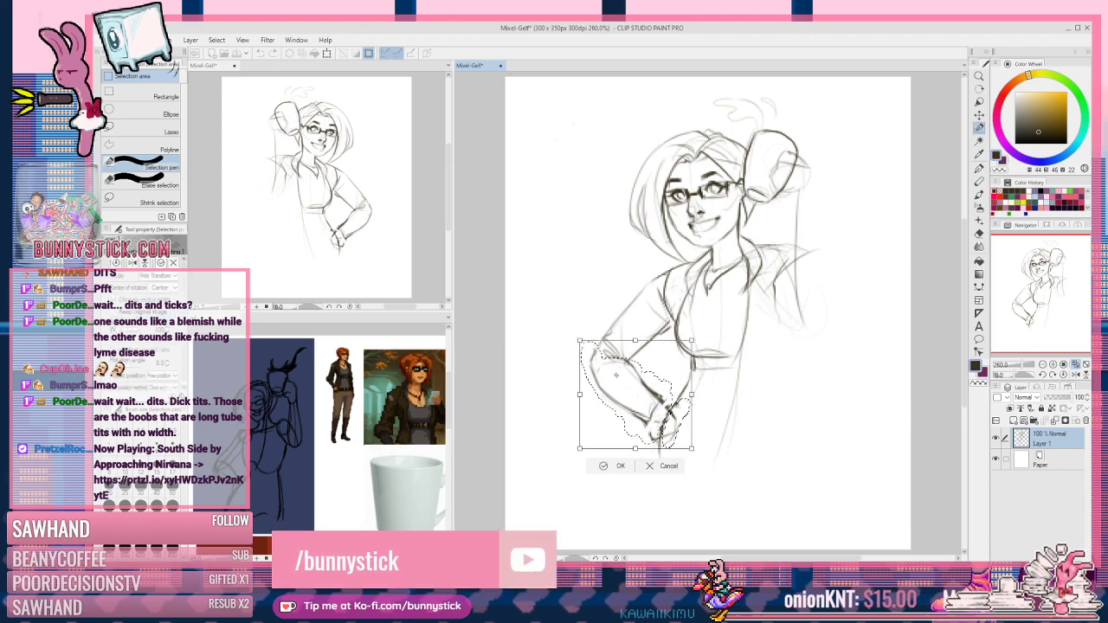
pyautogui.moveTo(698, 459); pyautogui.dragTo(709, 447)
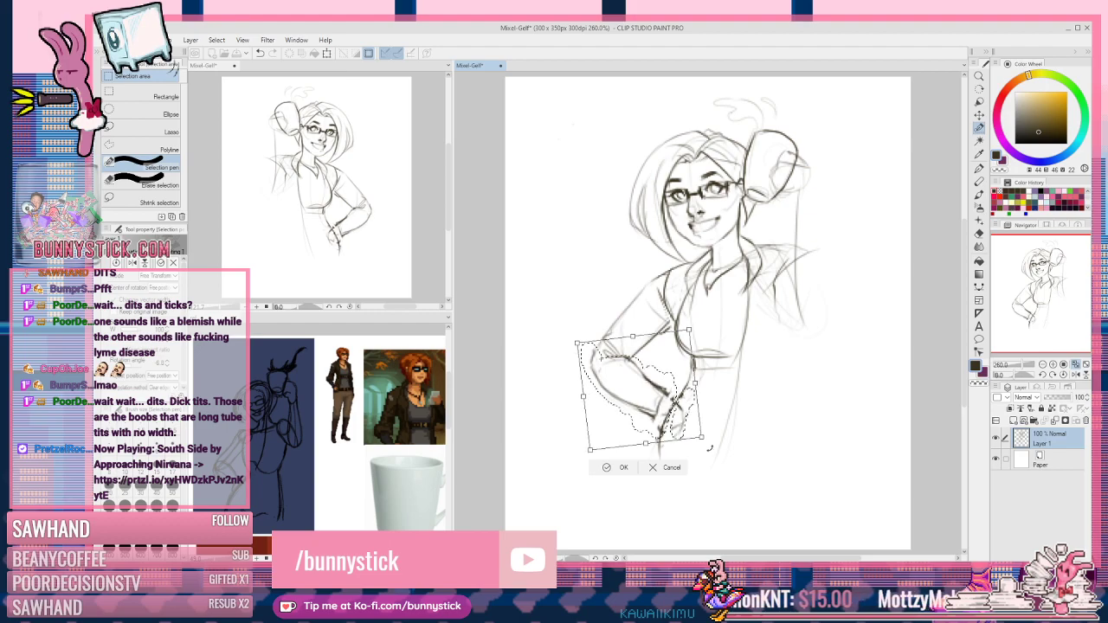
pyautogui.moveTo(659, 354); pyautogui.dragTo(663, 351)
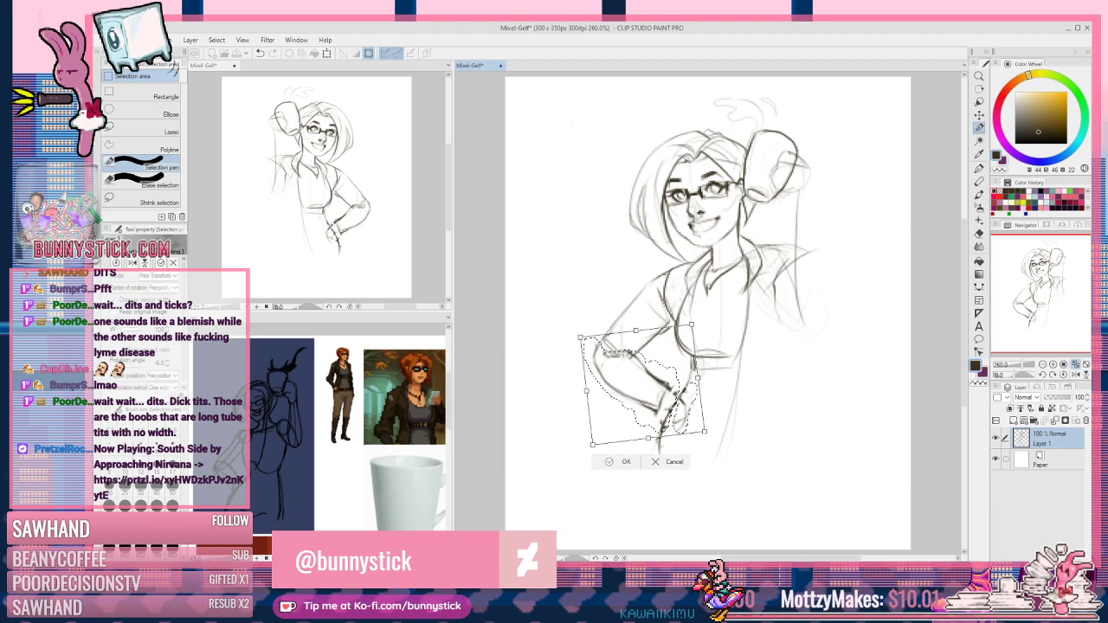
pyautogui.click(628, 463)
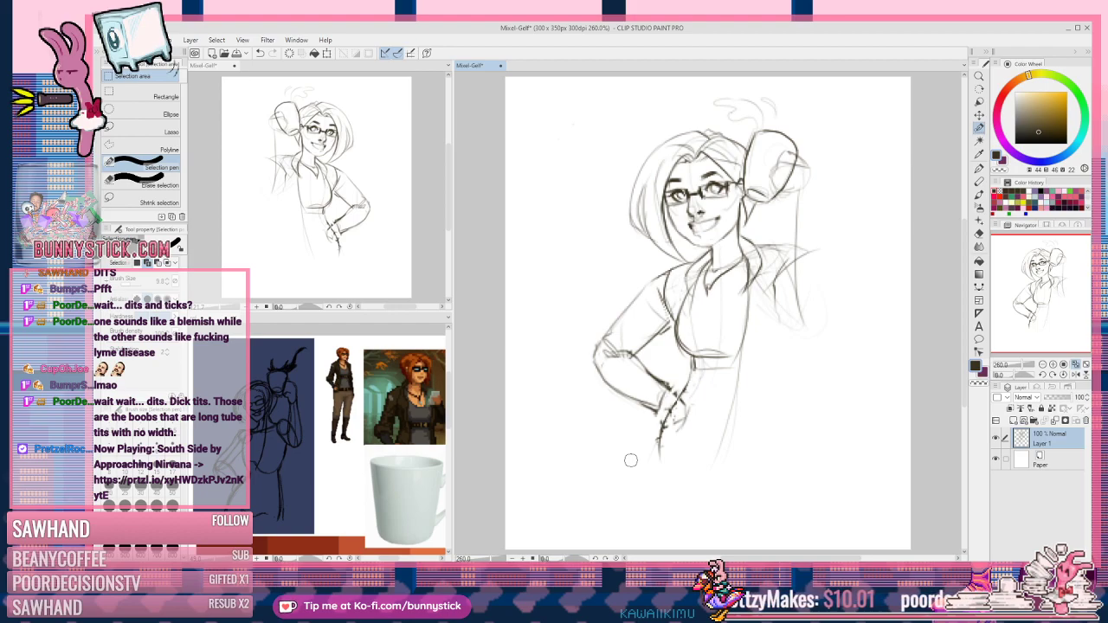
# Step: Clear the rough finger lines from the hand on the hip, and enlarge the reference to 200% on the standing figure's hand on the hip
pyautogui.press('p')
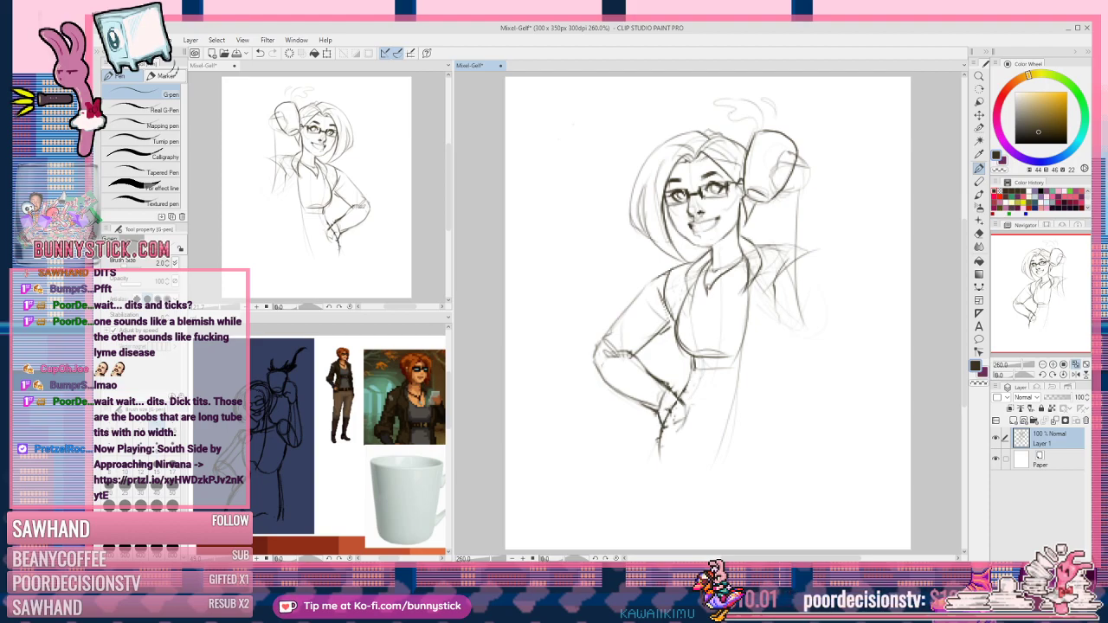
pyautogui.press('c')
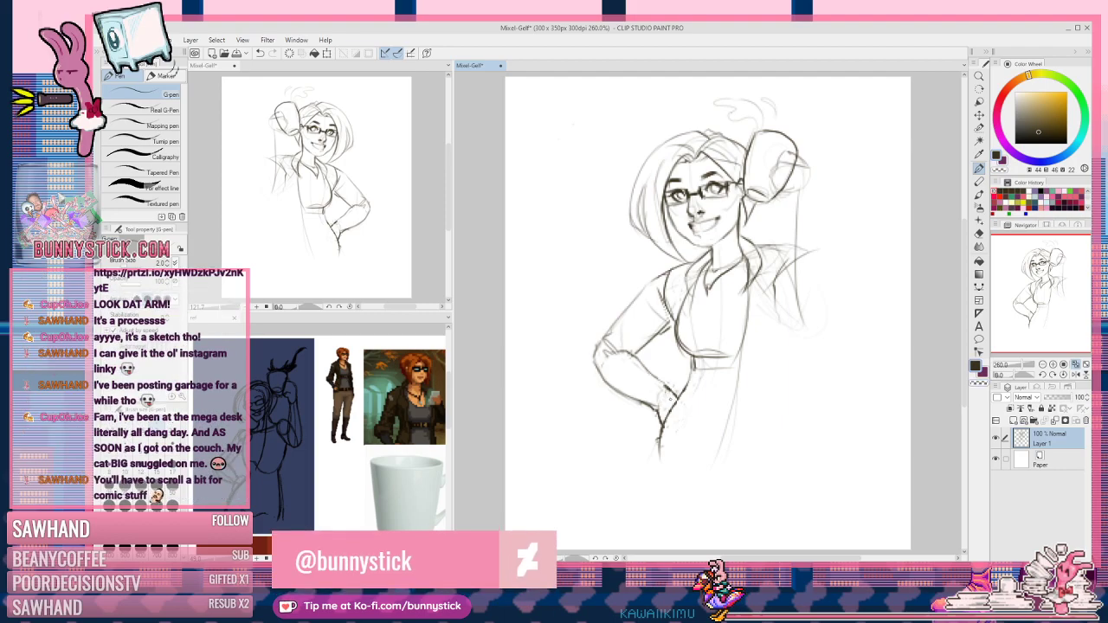
pyautogui.click(361, 389)
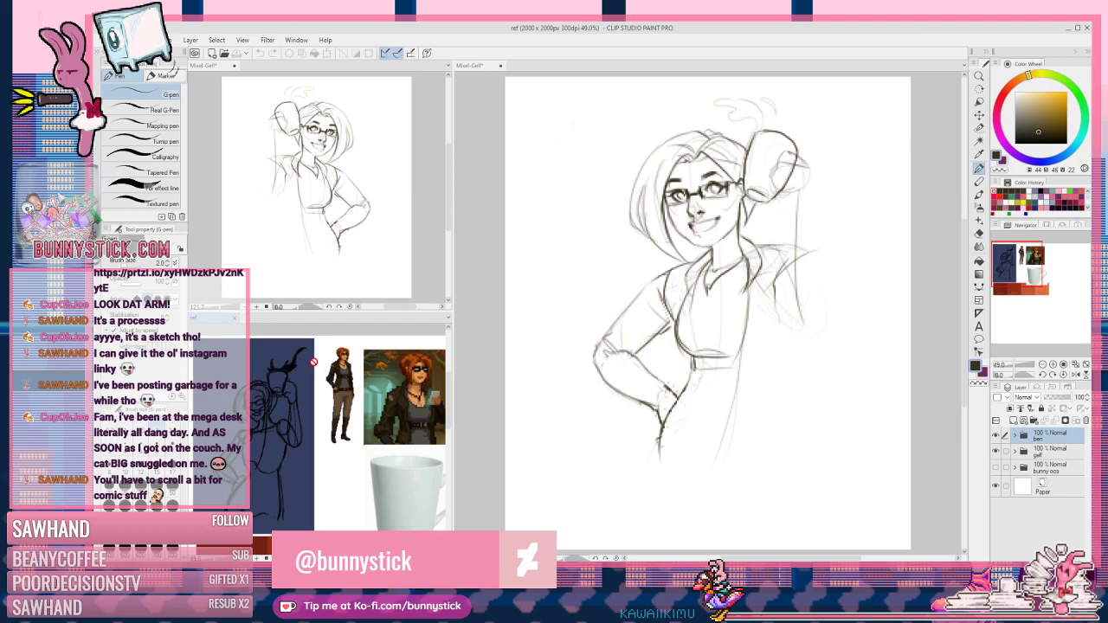
pyautogui.scroll(1, 285, 372)
pyautogui.scroll(6, 282, 372)
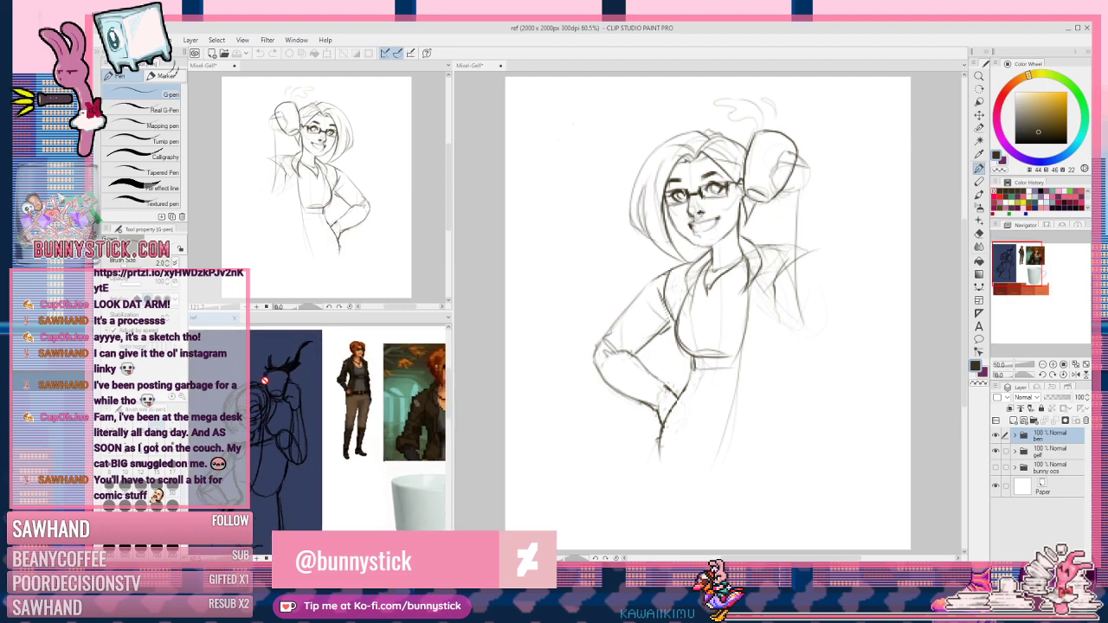
pyautogui.scroll(3, 415, 387)
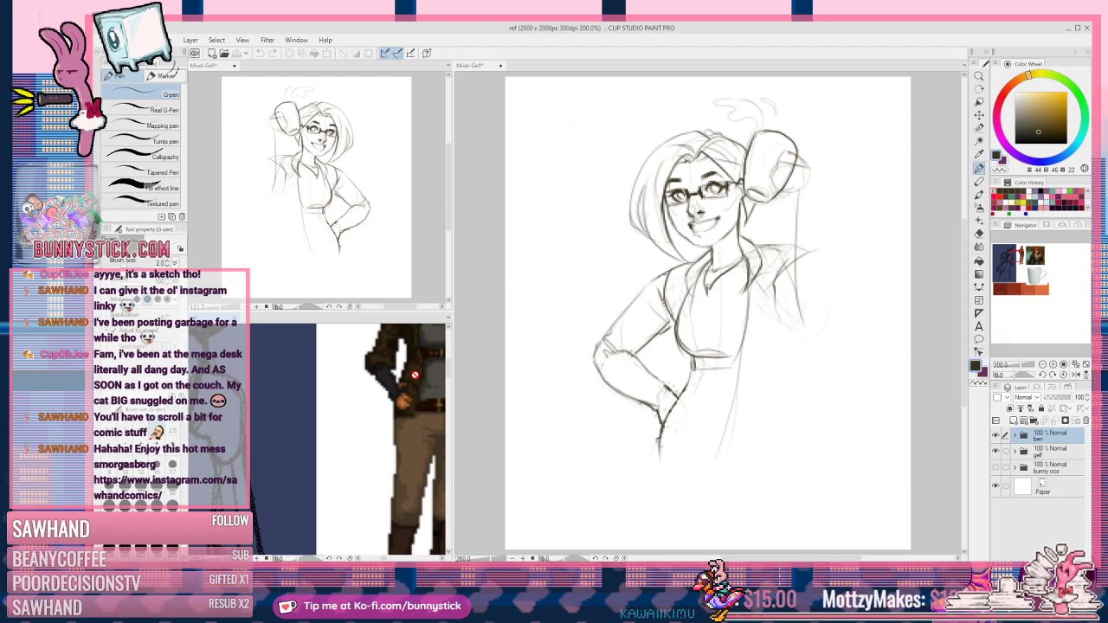
# Step: Clean up the bent arm's inner line and sketch the sleeve folds with a rolled cuff just above the elbow
pyautogui.click(674, 316)
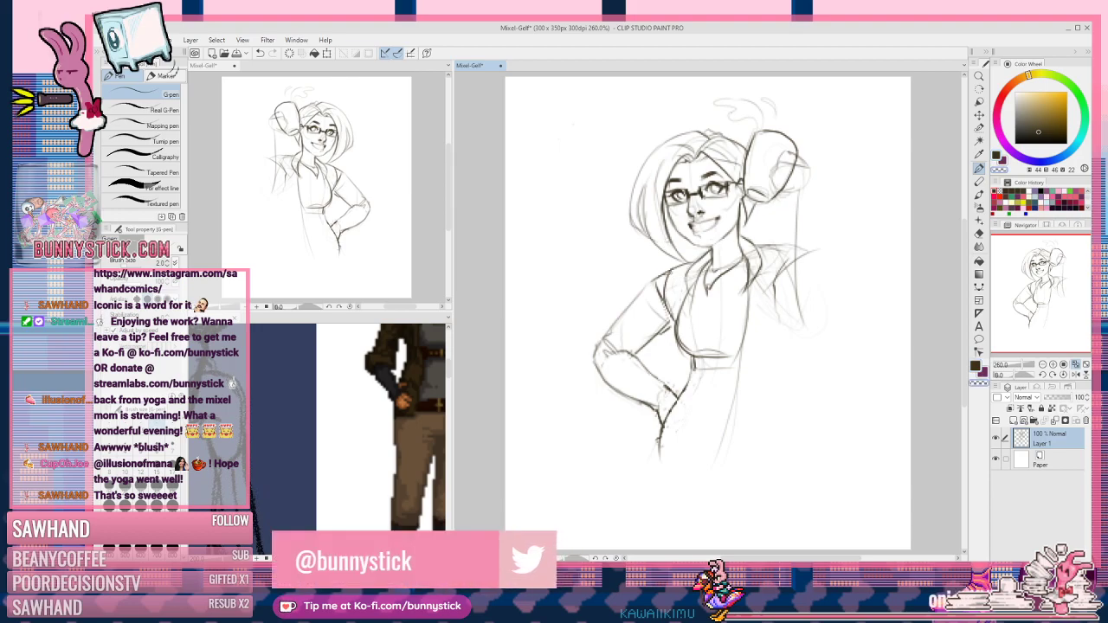
pyautogui.press('c')
pyautogui.moveTo(662, 330)
pyautogui.mouseDown()
pyautogui.moveTo(643, 366)
pyautogui.moveTo(640, 319)
pyautogui.mouseUp()
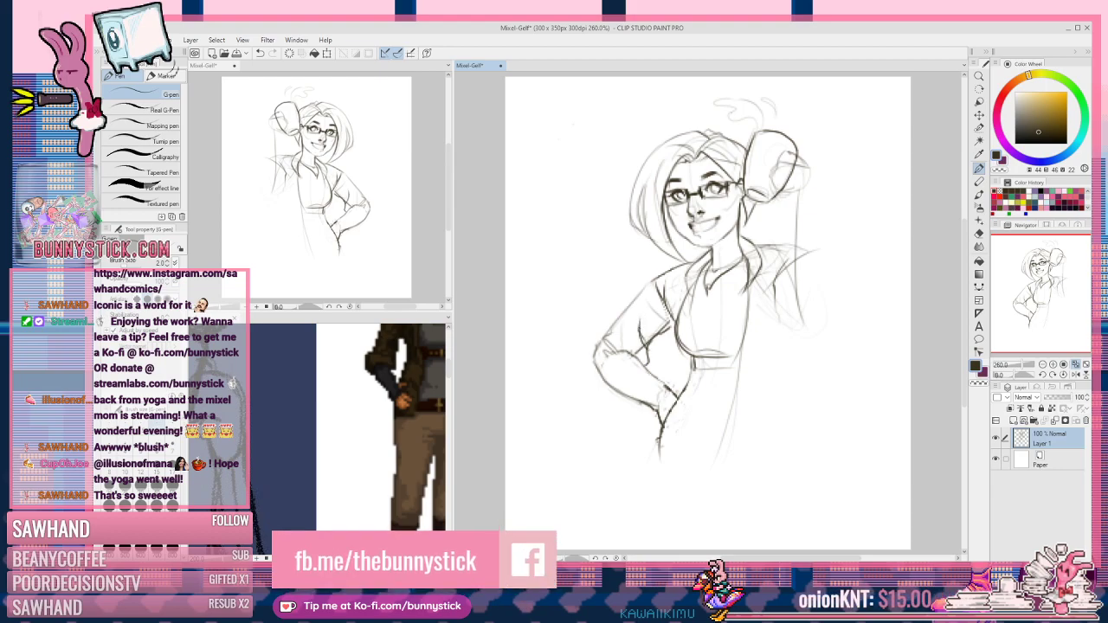
pyautogui.moveTo(603, 334); pyautogui.dragTo(629, 340)
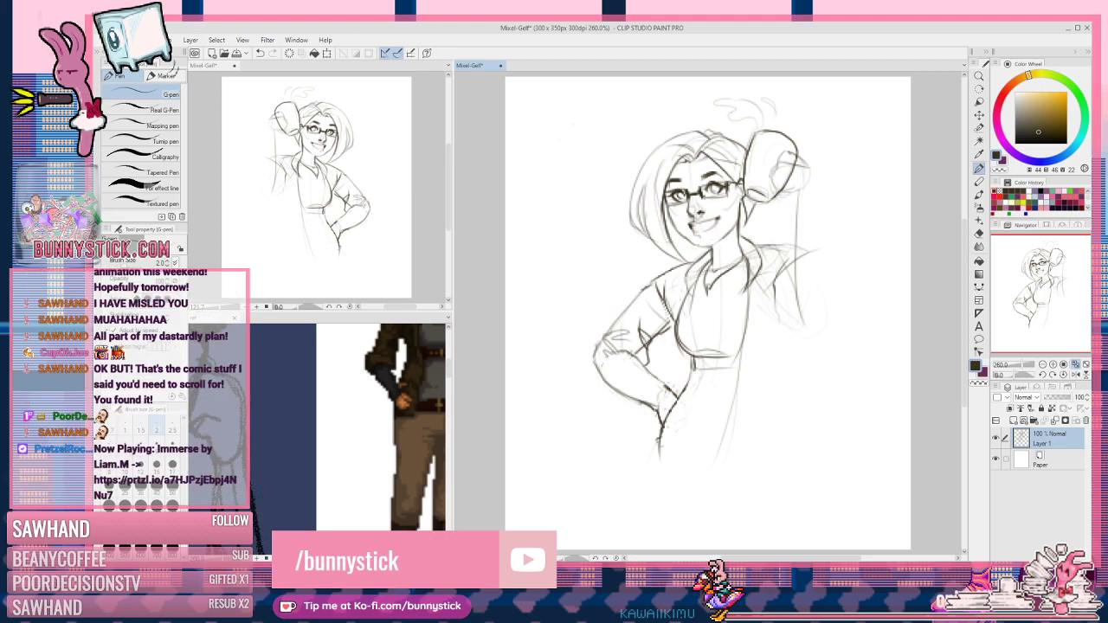
pyautogui.moveTo(600, 333); pyautogui.dragTo(645, 359)
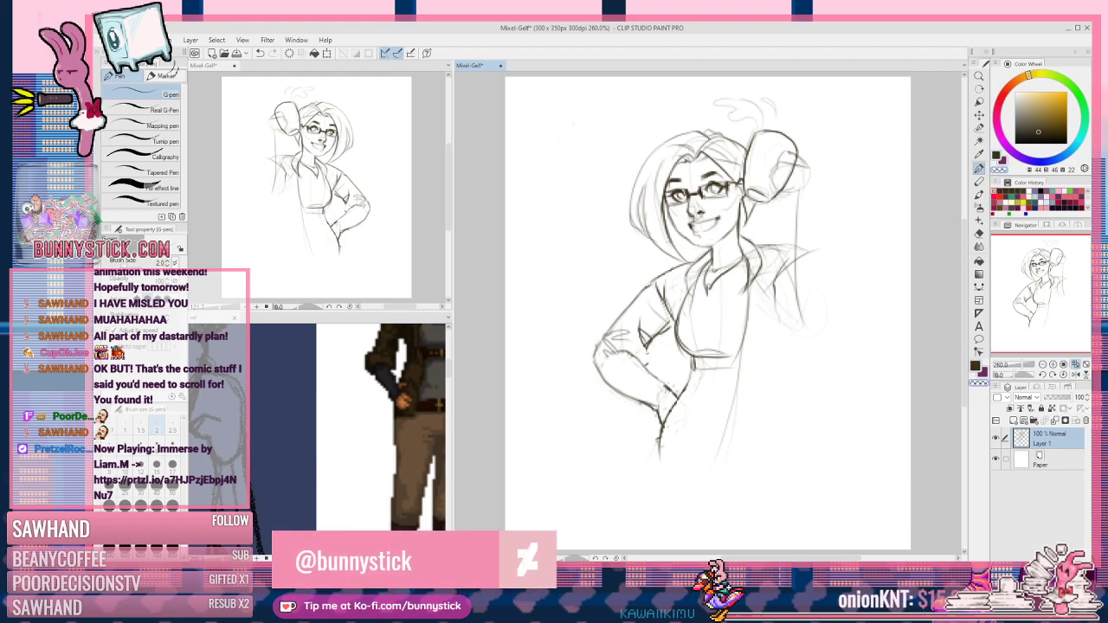
pyautogui.moveTo(610, 350); pyautogui.dragTo(642, 357)
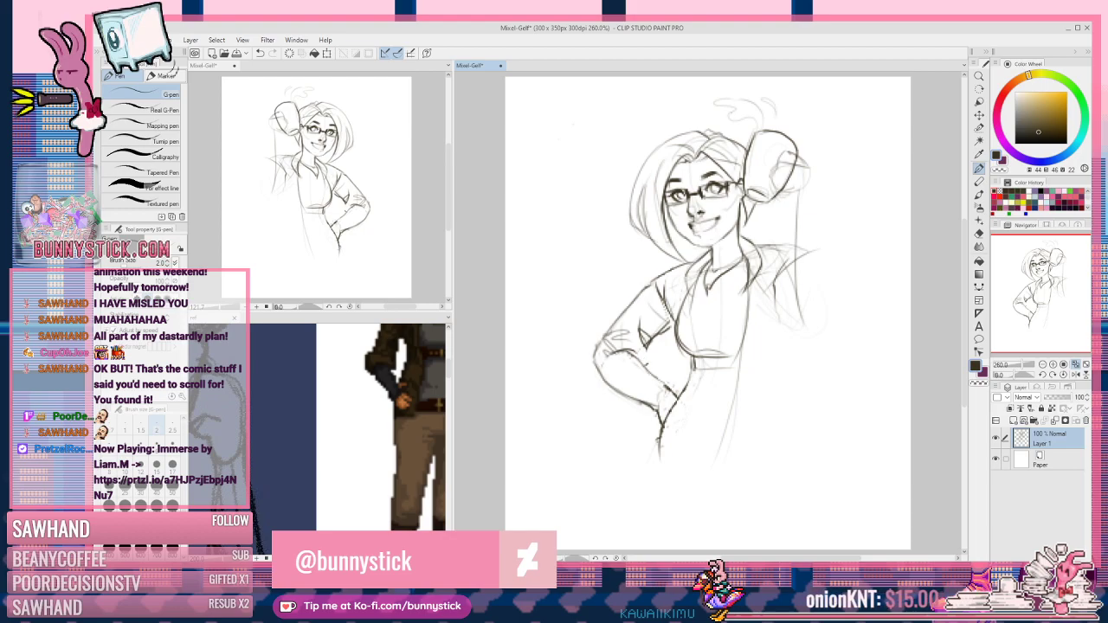
pyautogui.moveTo(642, 355); pyautogui.dragTo(646, 369)
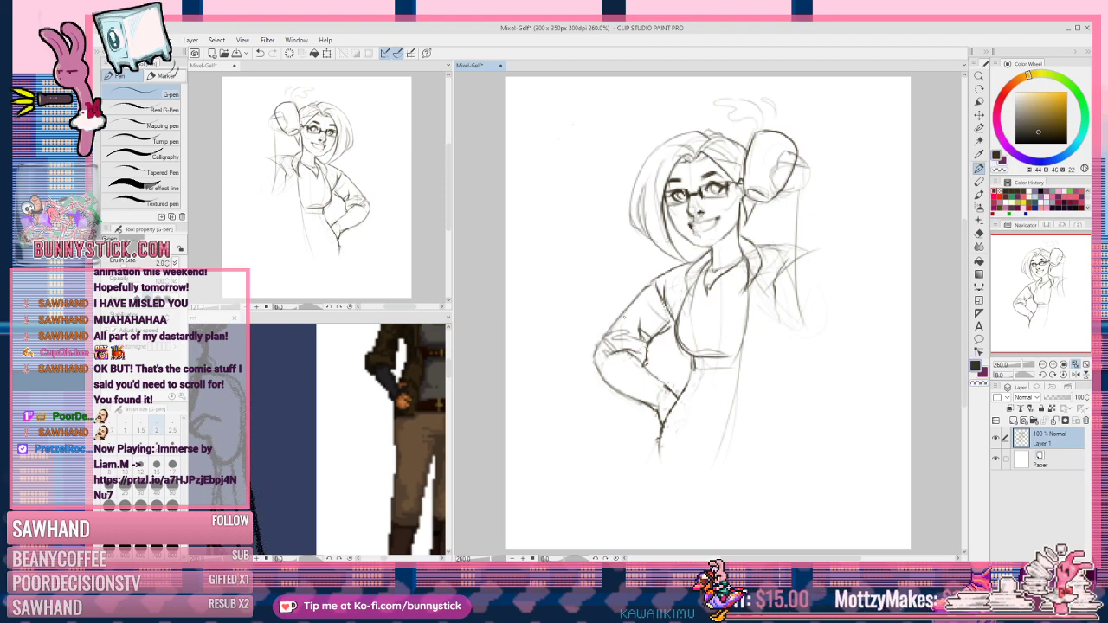
# Step: Draw the rolled sleeve's crease and rounded outer edge around the elbow, and sketch small knuckles where the hand meets the hip
pyautogui.moveTo(641, 336); pyautogui.dragTo(631, 322)
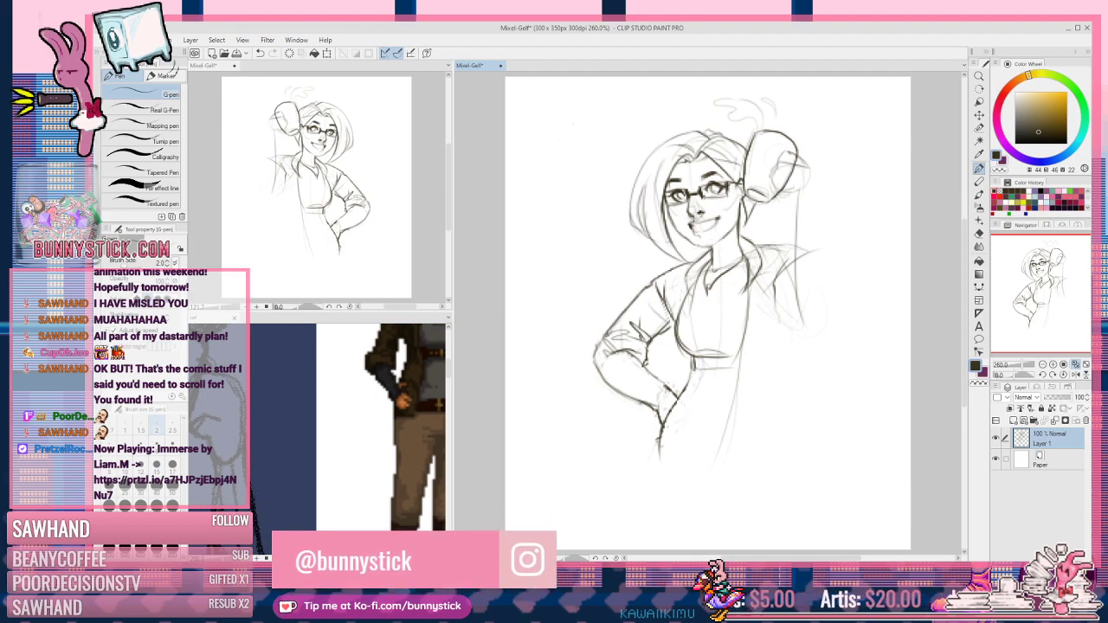
pyautogui.moveTo(602, 342); pyautogui.dragTo(594, 361)
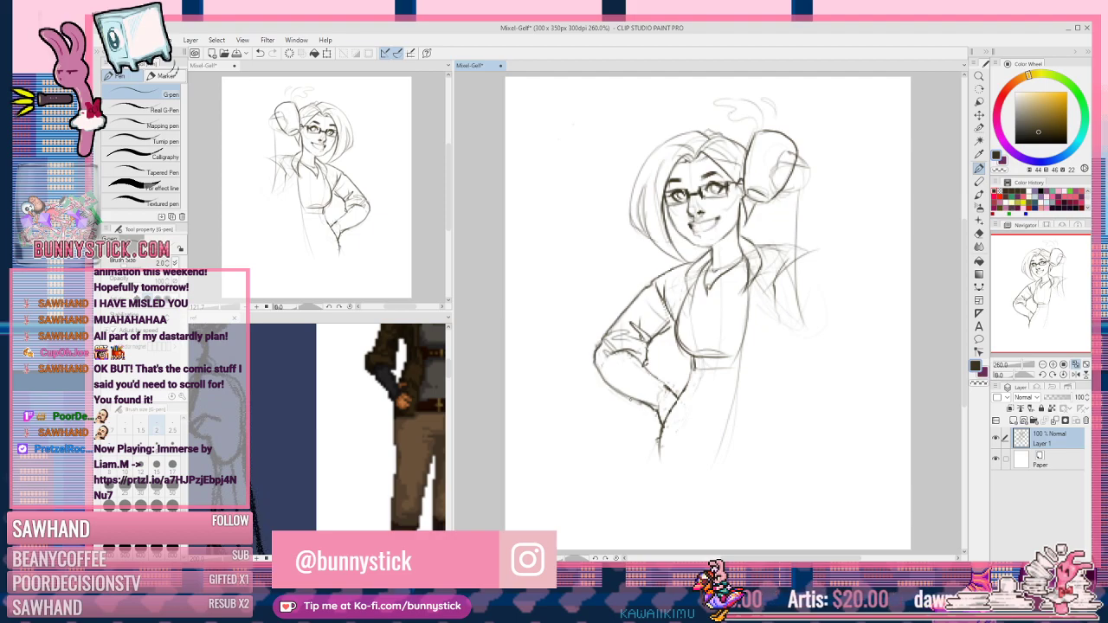
pyautogui.moveTo(602, 355); pyautogui.dragTo(608, 378)
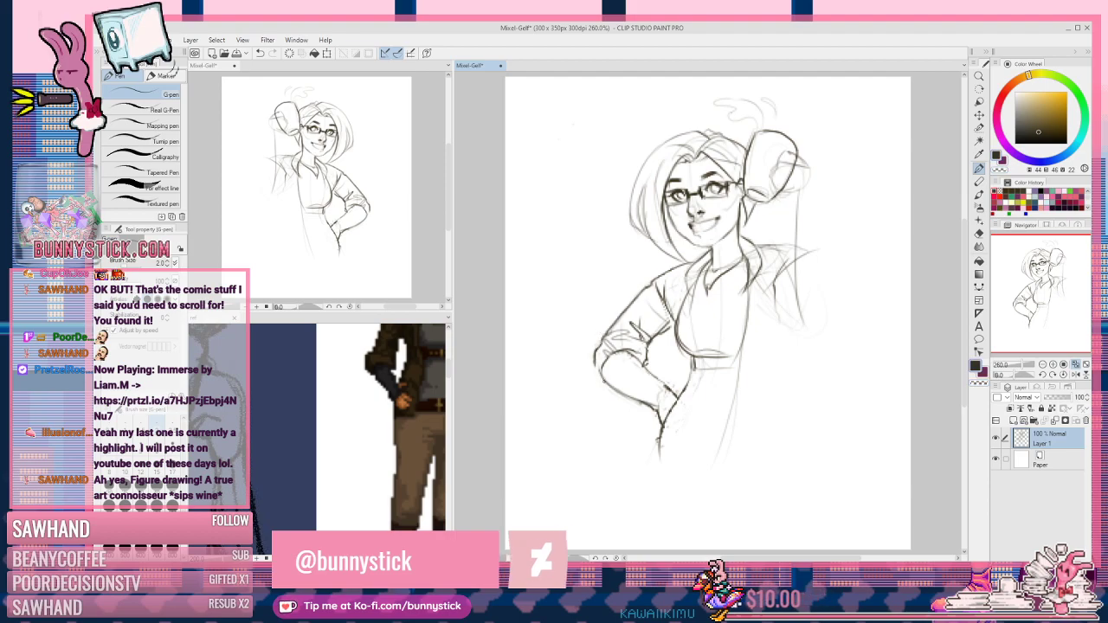
pyautogui.moveTo(594, 357); pyautogui.dragTo(595, 378)
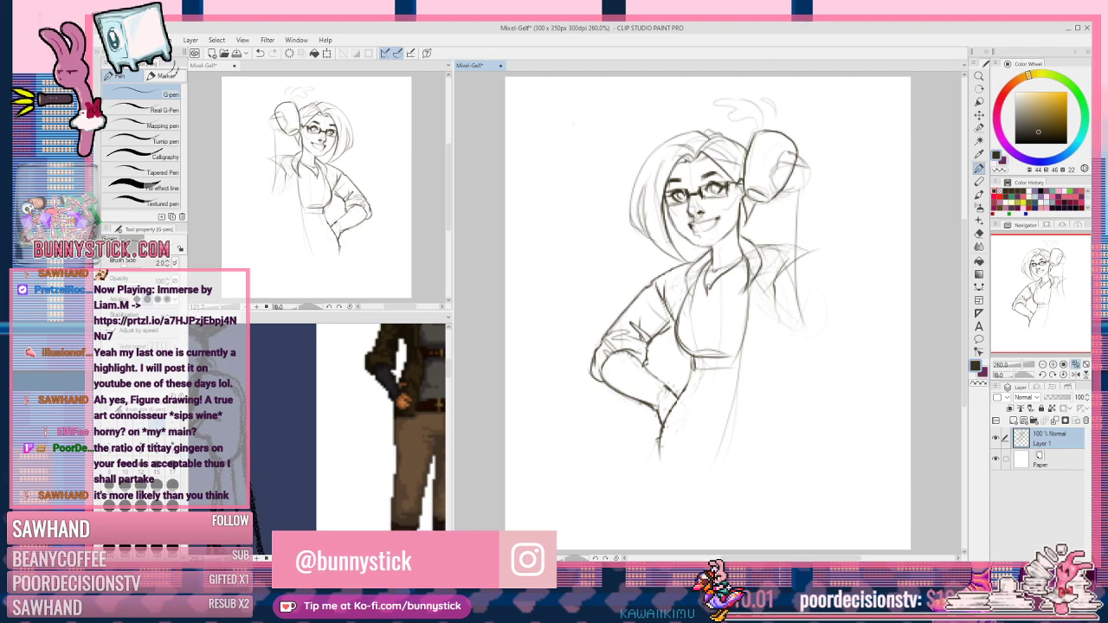
pyautogui.moveTo(656, 412); pyautogui.dragTo(660, 423)
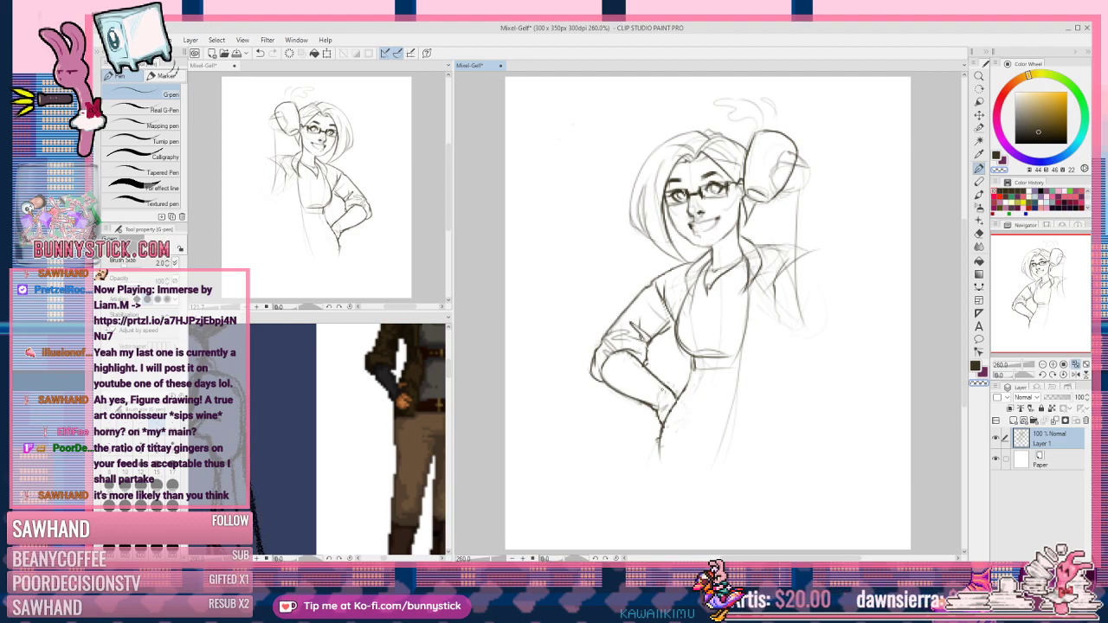
pyautogui.press('c')
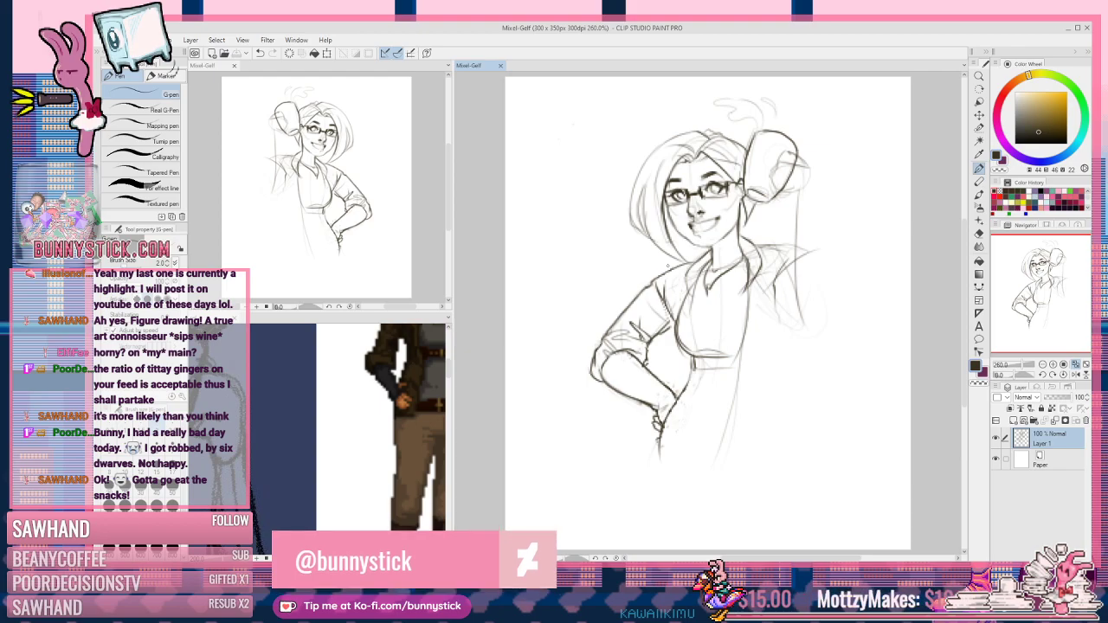
# Step: Refine the upper sleeve's inner edge and the side of the chest beside it, erasing stray sketch lines between them
pyautogui.moveTo(664, 333); pyautogui.dragTo(676, 329)
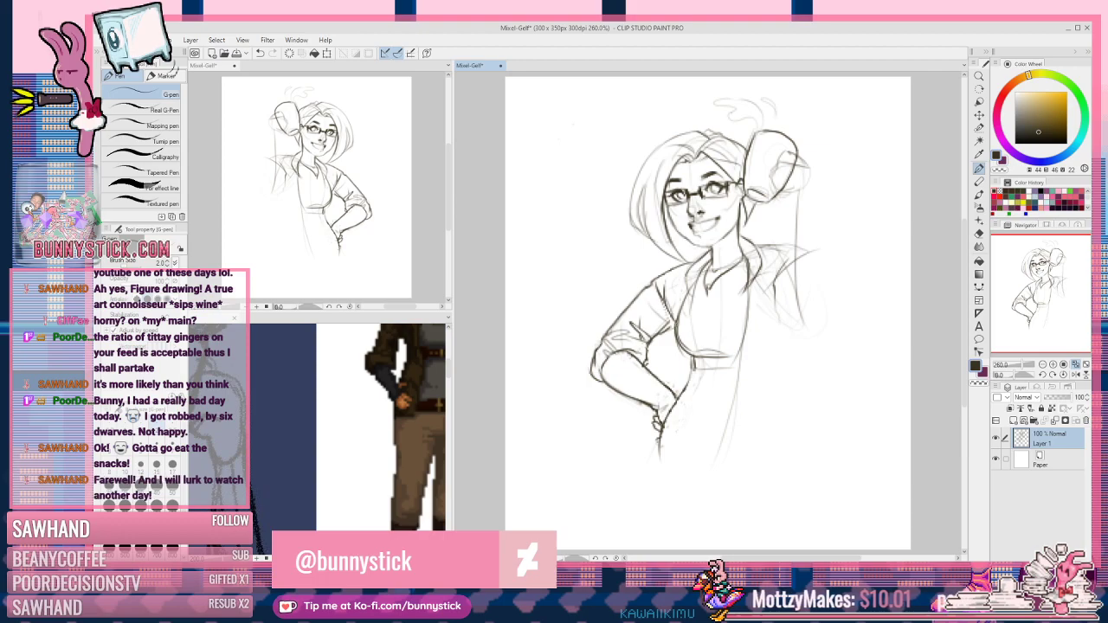
pyautogui.press('c')
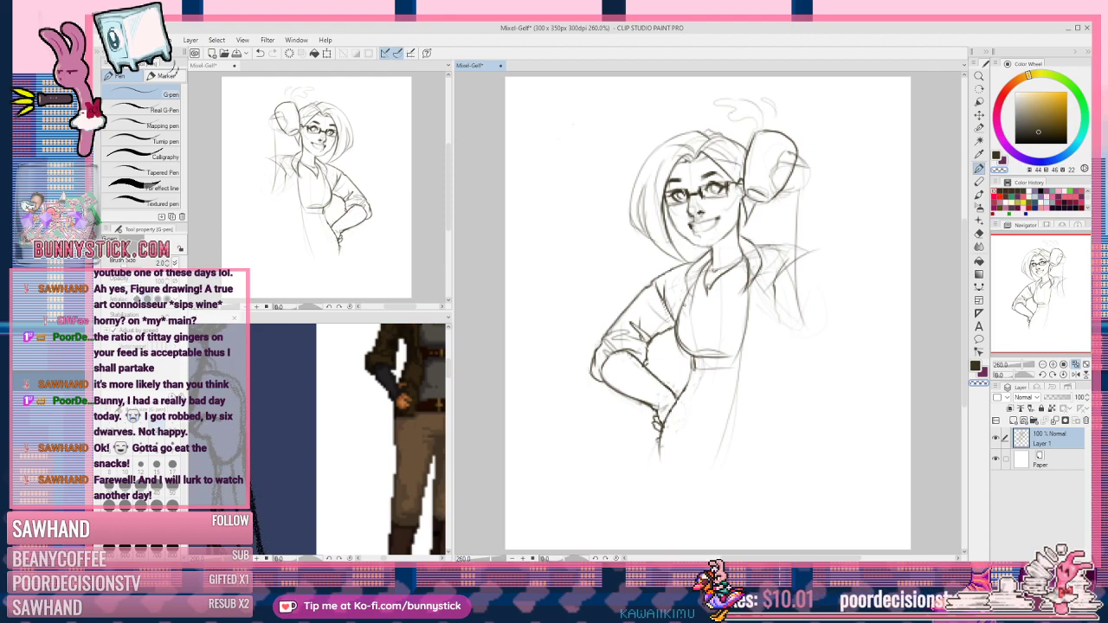
pyautogui.press('c')
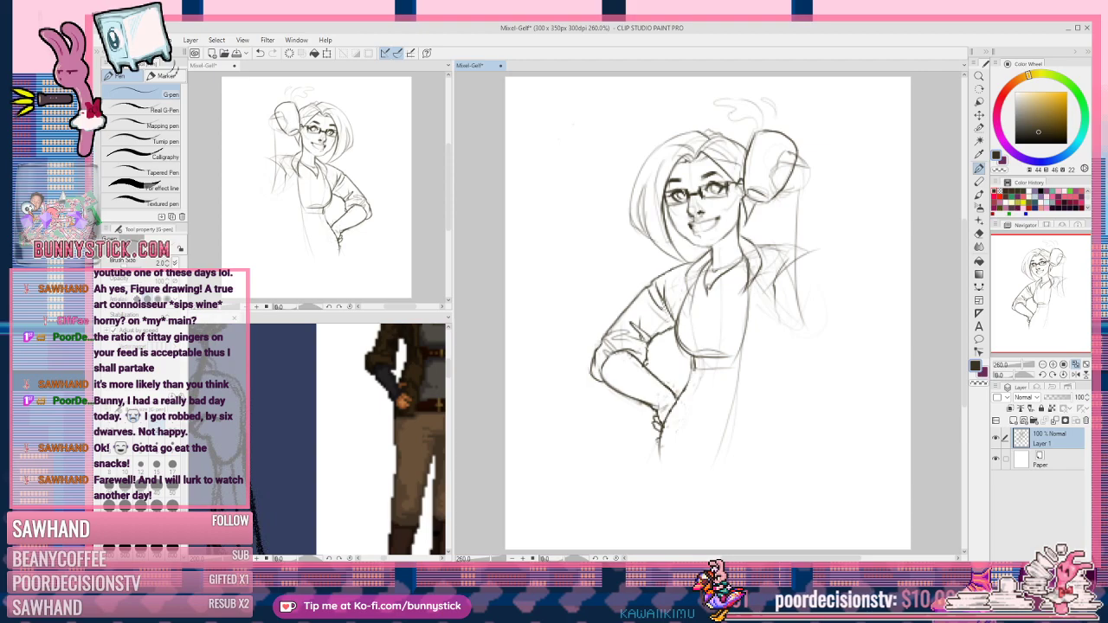
pyautogui.moveTo(655, 315); pyautogui.dragTo(662, 323)
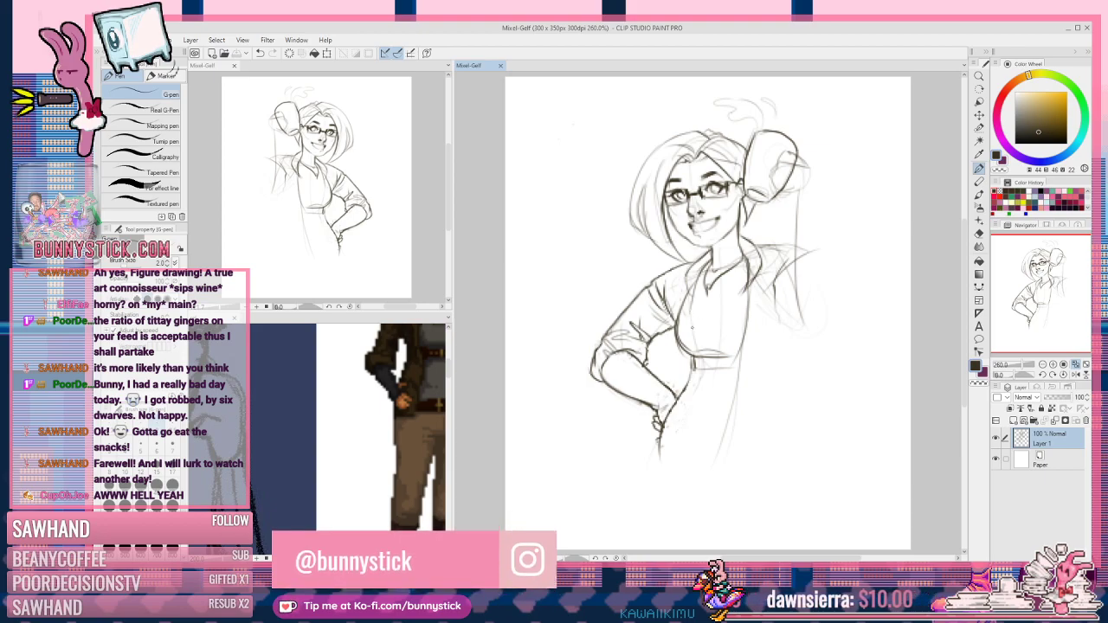
pyautogui.press('c')
pyautogui.moveTo(684, 325)
pyautogui.mouseDown()
pyautogui.moveTo(685, 346)
pyautogui.moveTo(675, 343)
pyautogui.mouseUp()
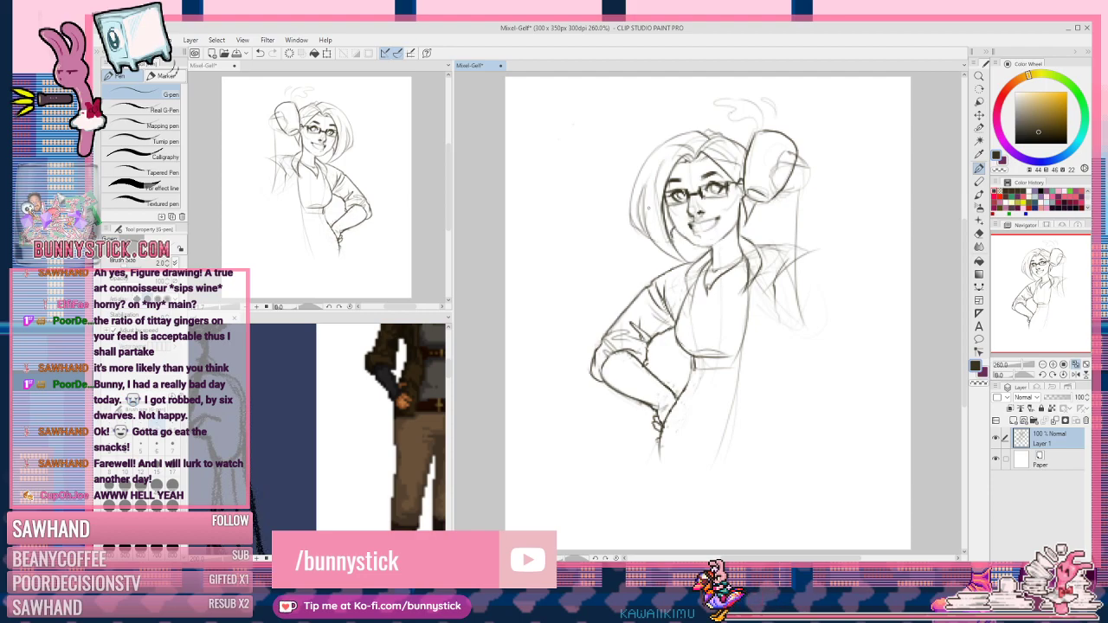
# Step: Erase the hair's outer contour beside the glasses and redraw it slightly slimmer, and firm up the neck and shoulder lines
pyautogui.press('c')
pyautogui.moveTo(642, 185); pyautogui.dragTo(630, 223)
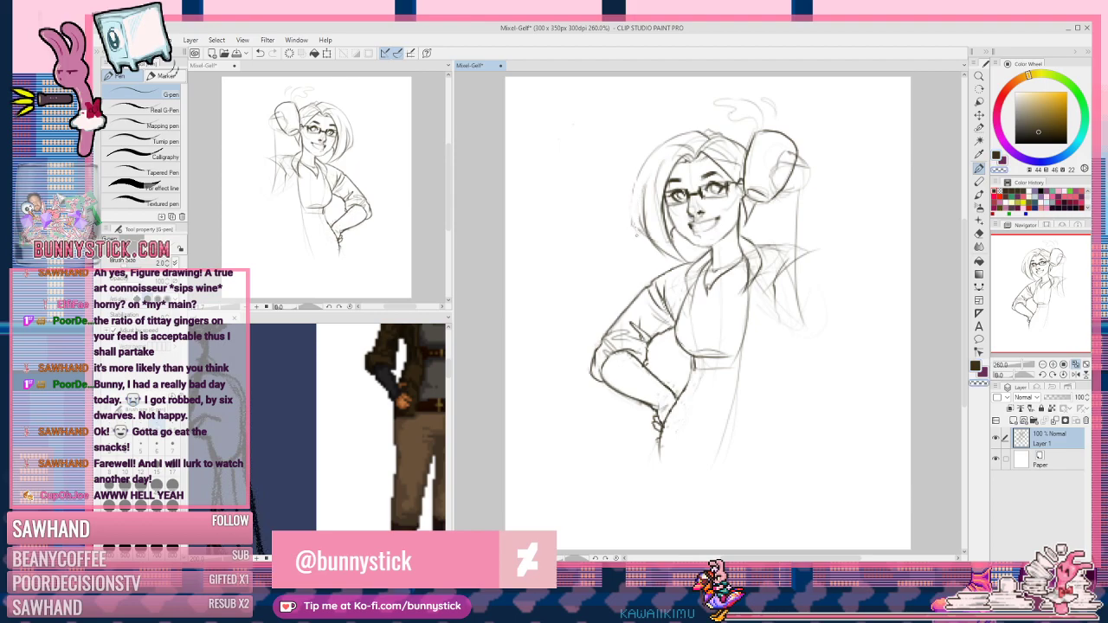
pyautogui.press('c')
pyautogui.moveTo(642, 171)
pyautogui.mouseDown()
pyautogui.moveTo(633, 228)
pyautogui.moveTo(647, 234)
pyautogui.mouseUp()
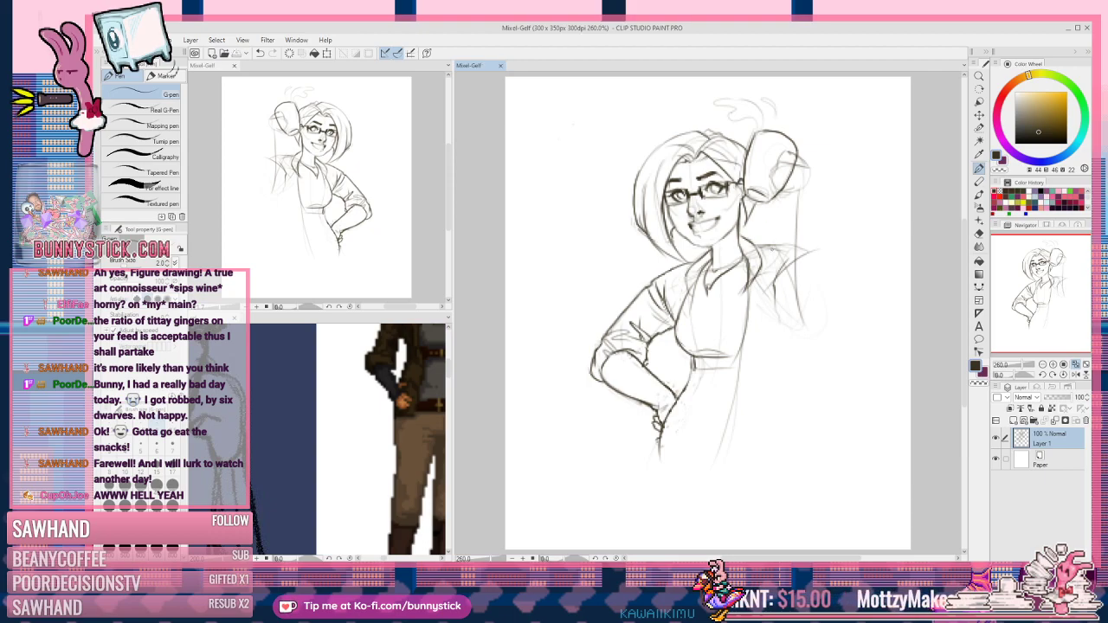
pyautogui.moveTo(708, 253); pyautogui.dragTo(692, 263)
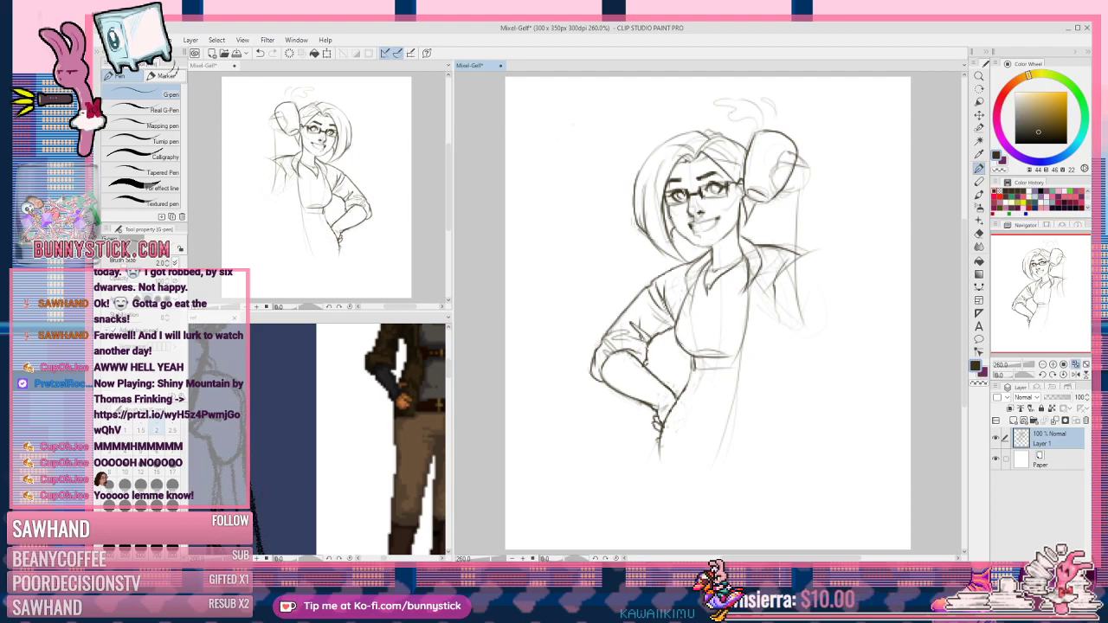
pyautogui.moveTo(671, 216); pyautogui.dragTo(691, 243)
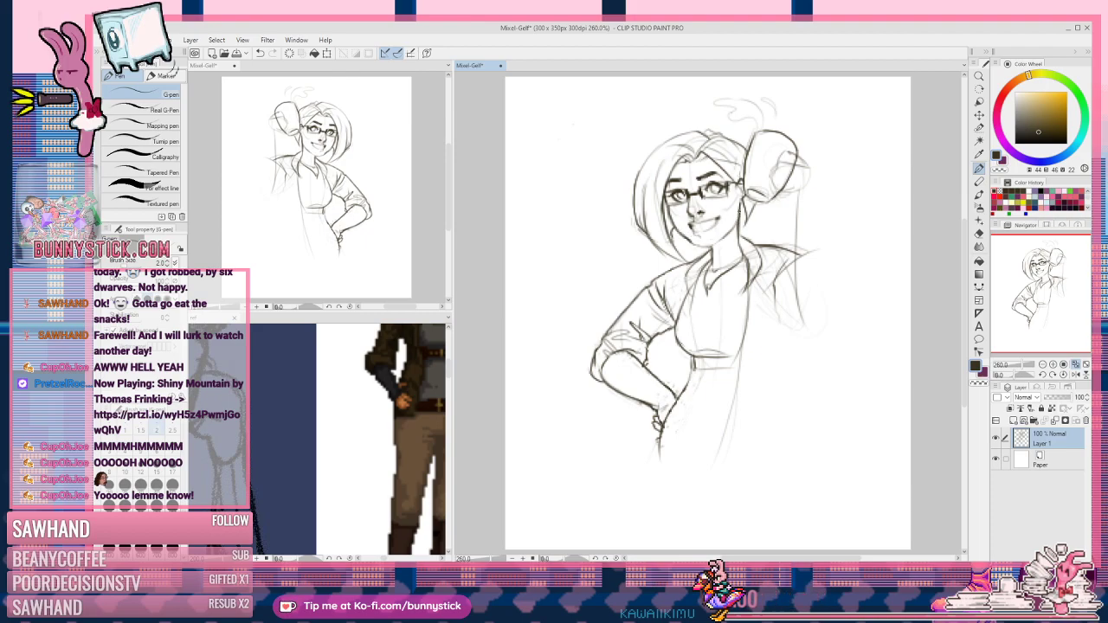
pyautogui.moveTo(737, 223)
pyautogui.mouseDown()
pyautogui.moveTo(710, 247)
pyautogui.moveTo(697, 247)
pyautogui.moveTo(714, 233)
pyautogui.moveTo(690, 245)
pyautogui.moveTo(699, 248)
pyautogui.mouseUp()
pyautogui.hotkey('ctrl', 'z')
pyautogui.hotkey('ctrl', 'z')
pyautogui.hotkey('ctrl', 'z')
pyautogui.hotkey('ctrl', 'z')
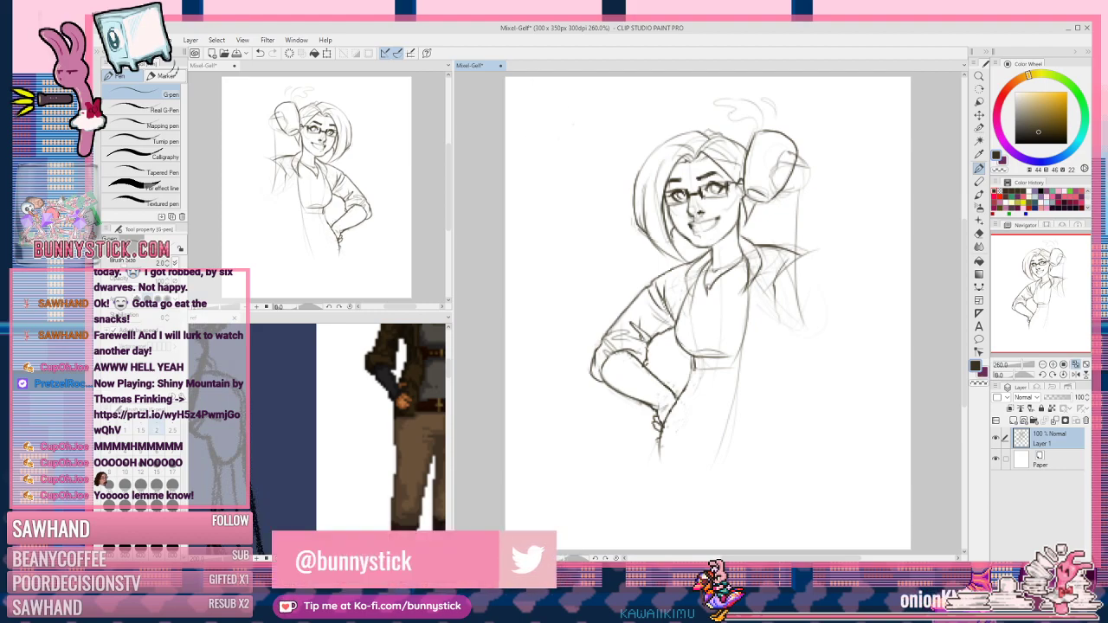
# Step: Save the file, and draw the open jacket's front edge from the collar past the bust down to the waist
pyautogui.hotkey('ctrl', 's')
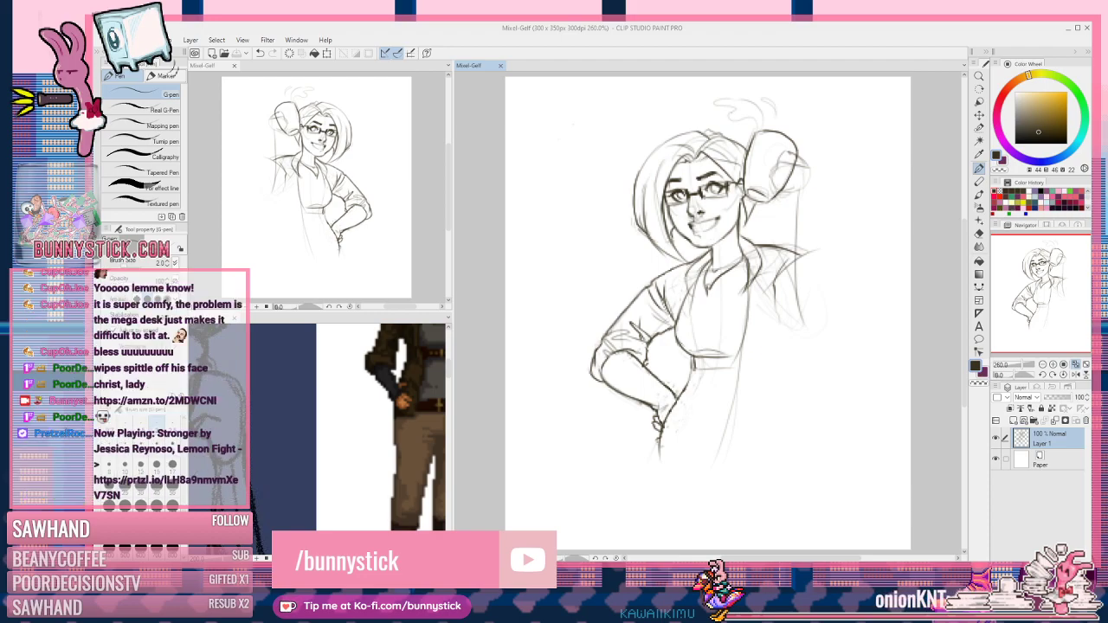
pyautogui.hotkey('ctrl', 'z')
pyautogui.moveTo(690, 269); pyautogui.dragTo(683, 289)
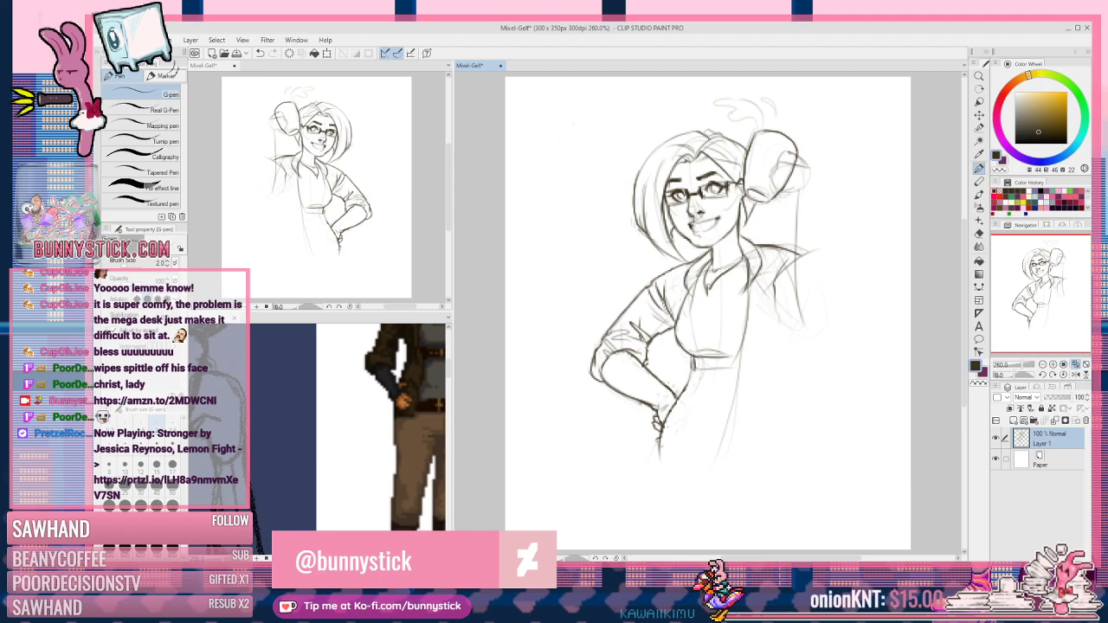
pyautogui.moveTo(690, 289); pyautogui.dragTo(680, 310)
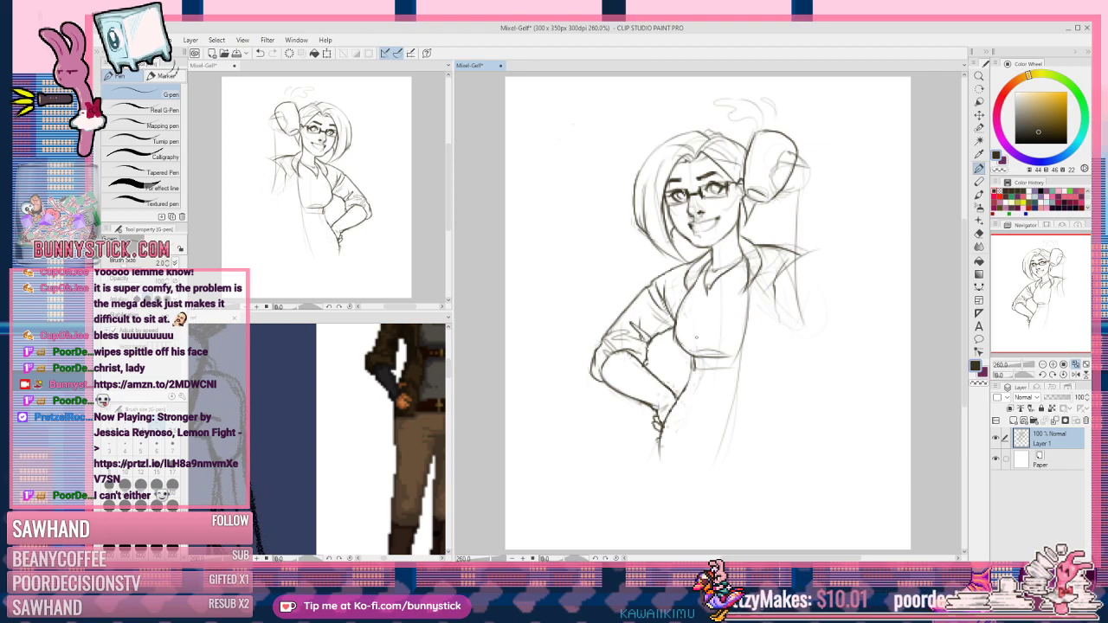
pyautogui.moveTo(675, 282); pyautogui.dragTo(677, 319)
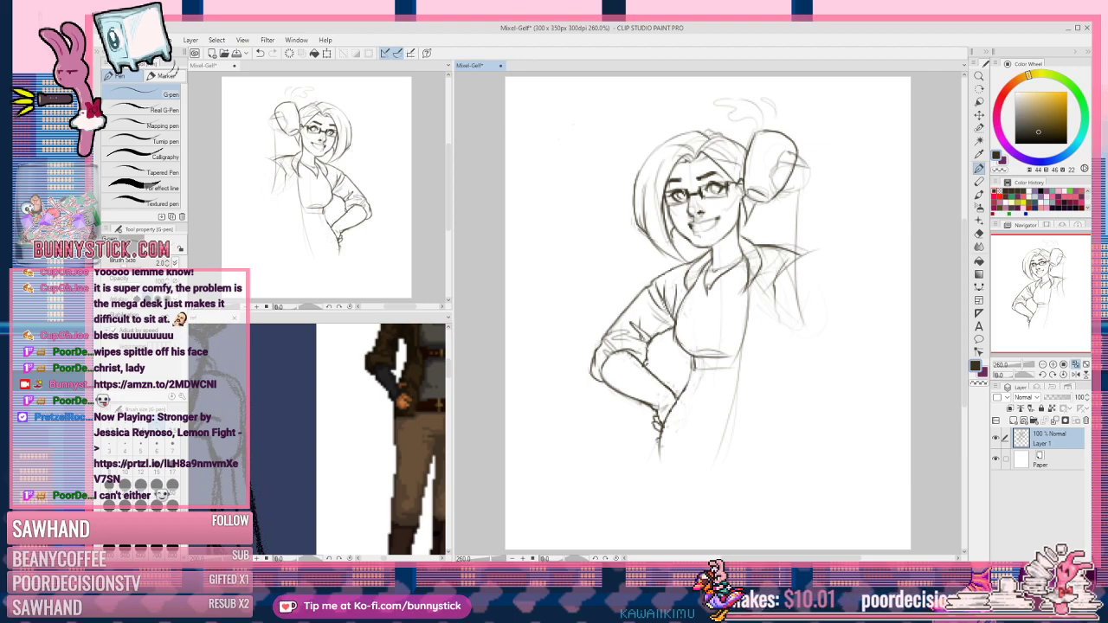
pyautogui.moveTo(676, 266); pyautogui.dragTo(676, 308)
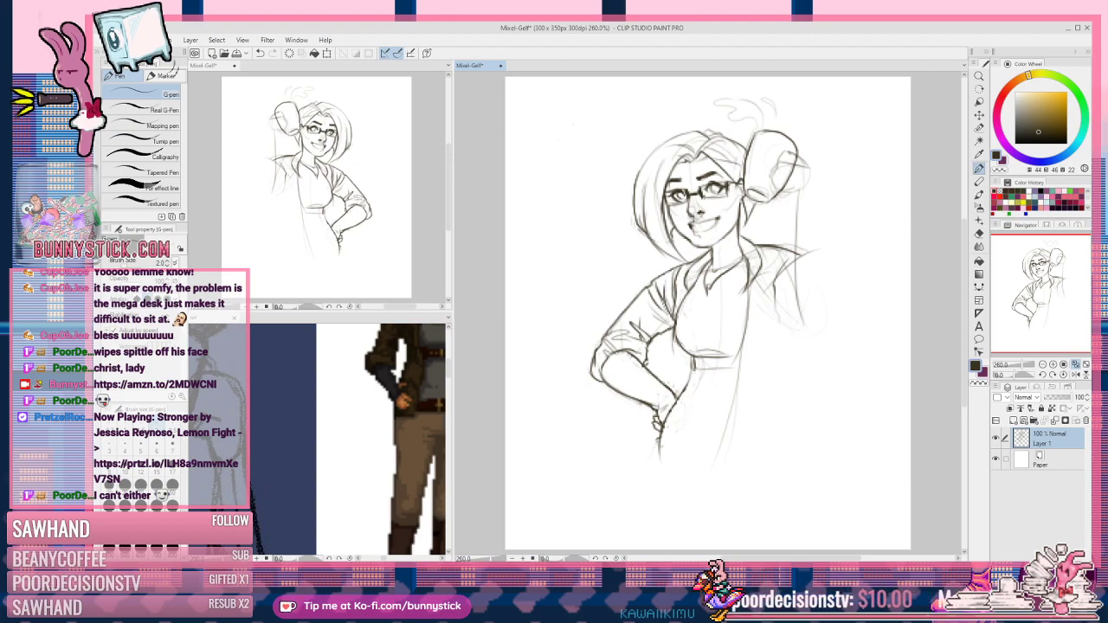
pyautogui.hotkey('ctrl', 'z')
pyautogui.moveTo(677, 344); pyautogui.dragTo(686, 381)
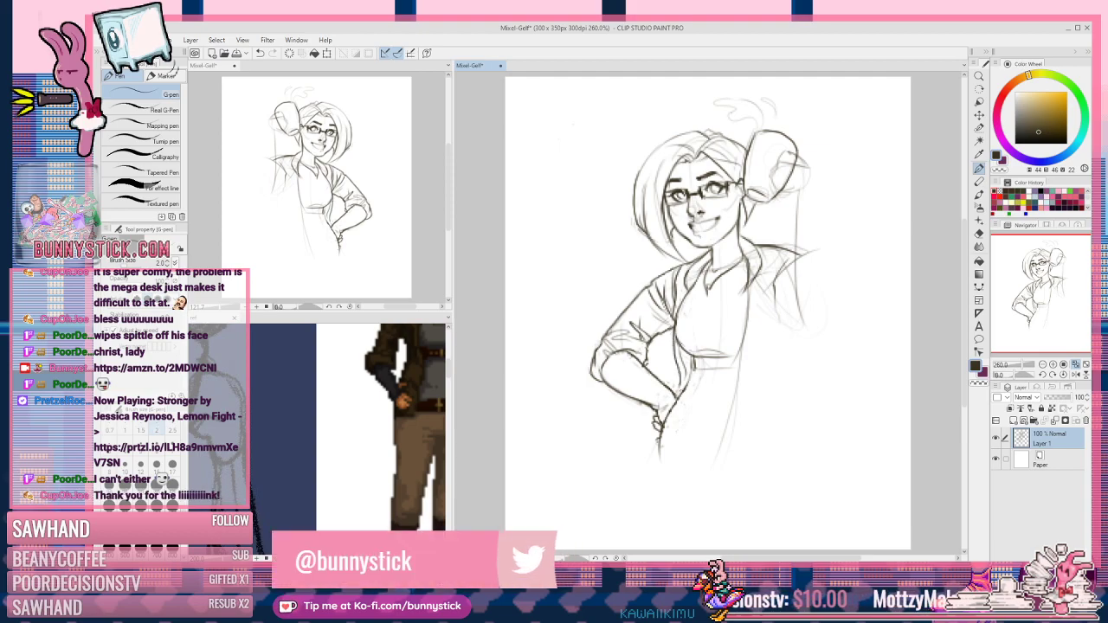
pyautogui.moveTo(679, 345)
pyautogui.mouseDown()
pyautogui.moveTo(687, 377)
pyautogui.moveTo(686, 362)
pyautogui.mouseUp()
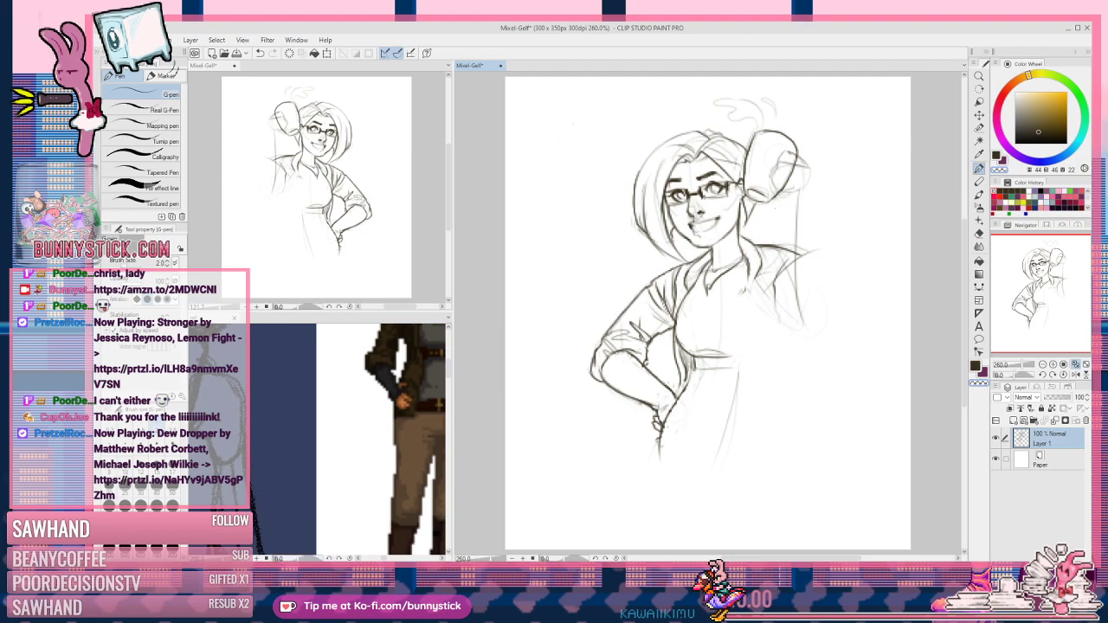
# Step: Bring the standing reference figure's head and jacketed upper body into view
pyautogui.click(413, 367)
pyautogui.moveTo(413, 367); pyautogui.dragTo(341, 468)
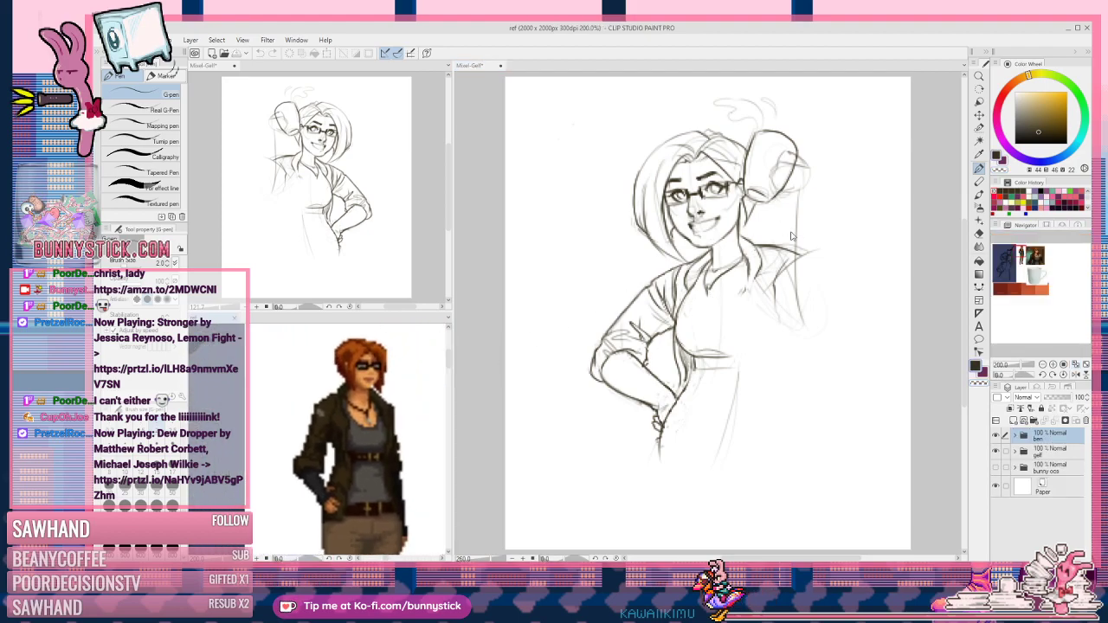
# Step: Draw the top's scooped neckline across the chest between the open jacket's two front edges
pyautogui.click(687, 303)
pyautogui.moveTo(682, 297); pyautogui.dragTo(757, 290)
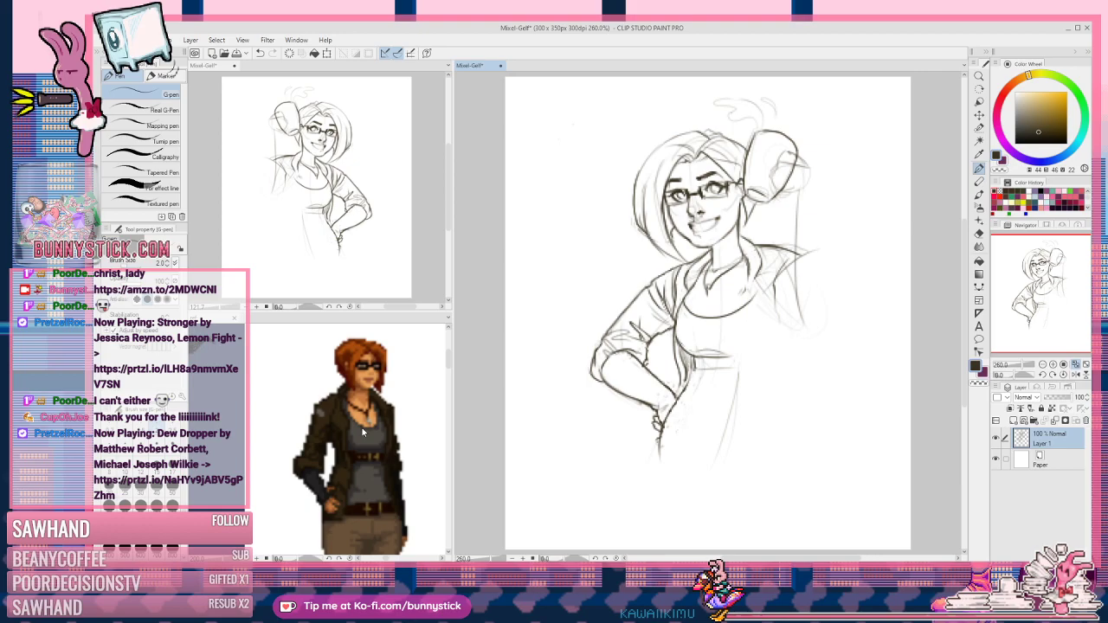
# Step: Bring the necklace and neckline of the reference portrait holding a cup into close view
pyautogui.click(327, 387)
pyautogui.moveTo(227, 397)
pyautogui.mouseDown()
pyautogui.moveTo(329, 403)
pyautogui.moveTo(337, 388)
pyautogui.mouseUp()
pyautogui.moveTo(337, 346); pyautogui.dragTo(339, 447)
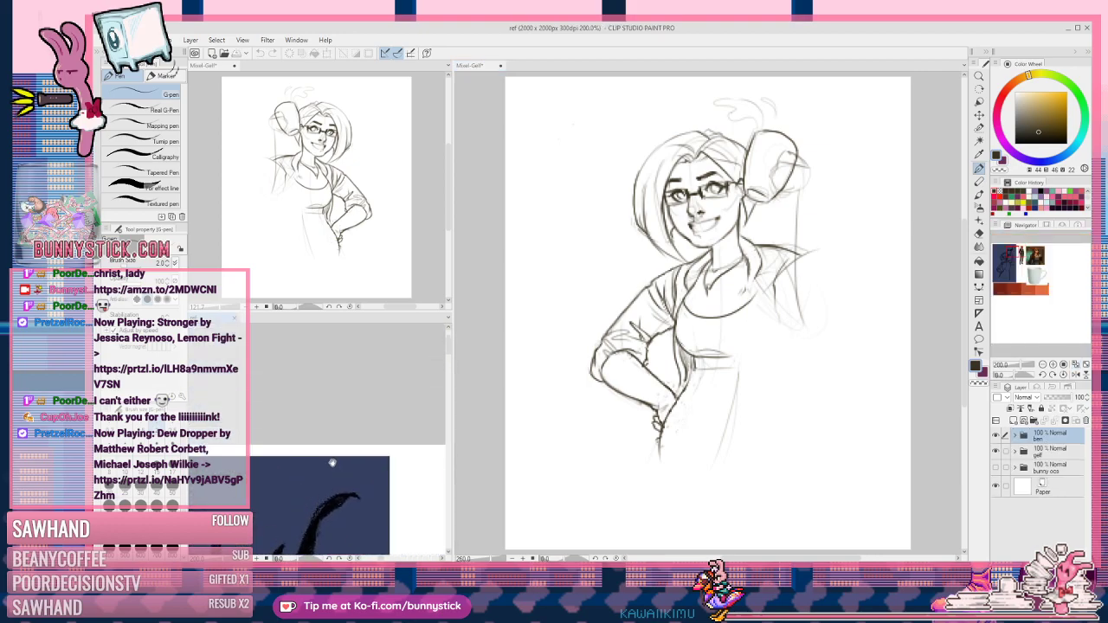
pyautogui.moveTo(415, 394); pyautogui.dragTo(294, 337)
pyautogui.moveTo(416, 416); pyautogui.dragTo(251, 350)
pyautogui.moveTo(373, 375); pyautogui.dragTo(251, 342)
pyautogui.moveTo(389, 437); pyautogui.dragTo(365, 346)
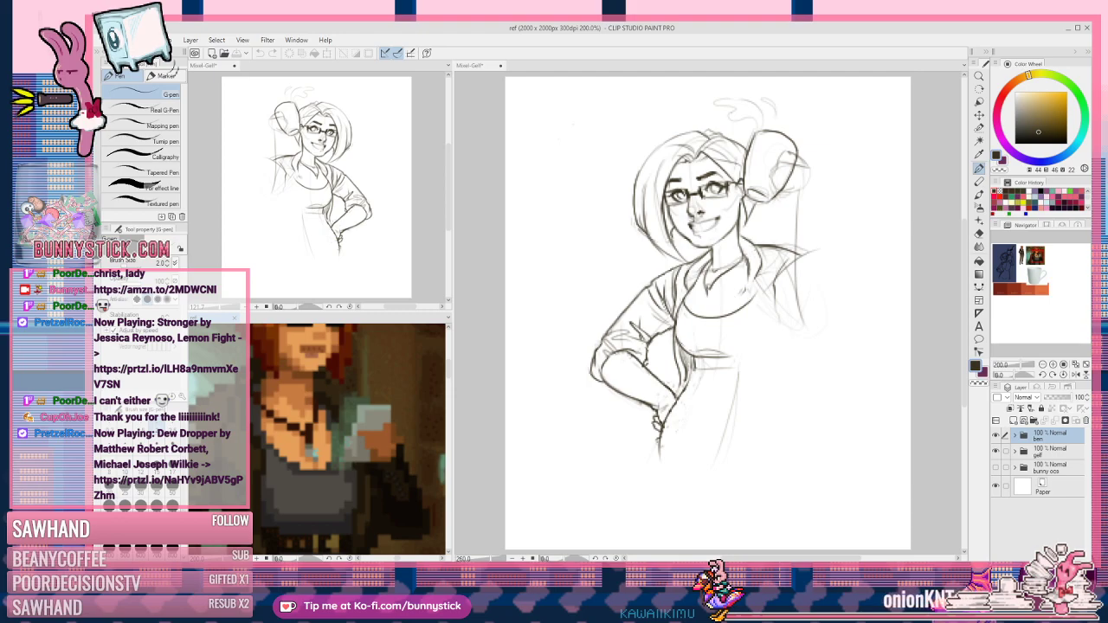
# Step: Draw a necklace around the neck with a small pendant hanging above the neckline, erasing and reworking the pendant, and save the file
pyautogui.click(573, 124)
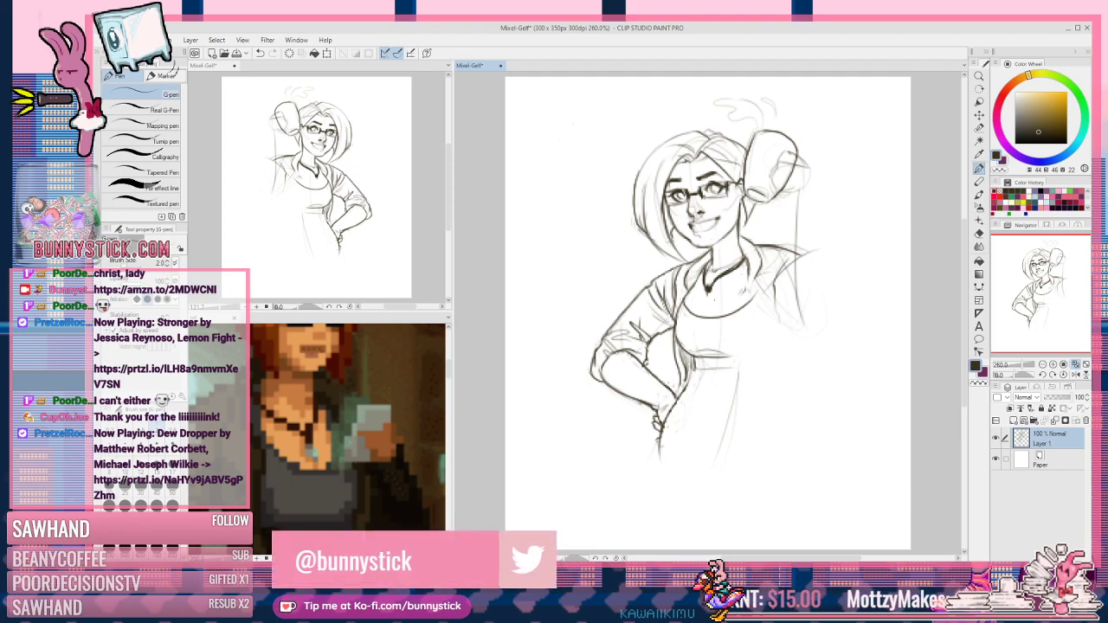
pyautogui.press('c')
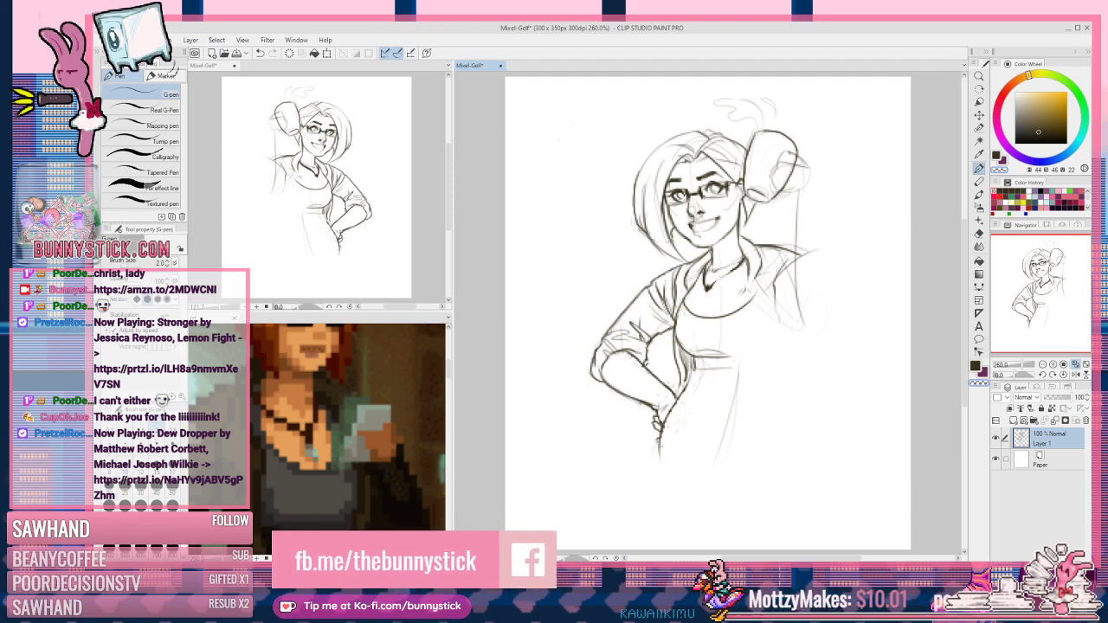
pyautogui.press('c')
pyautogui.moveTo(736, 266); pyautogui.dragTo(722, 279)
pyautogui.press('c')
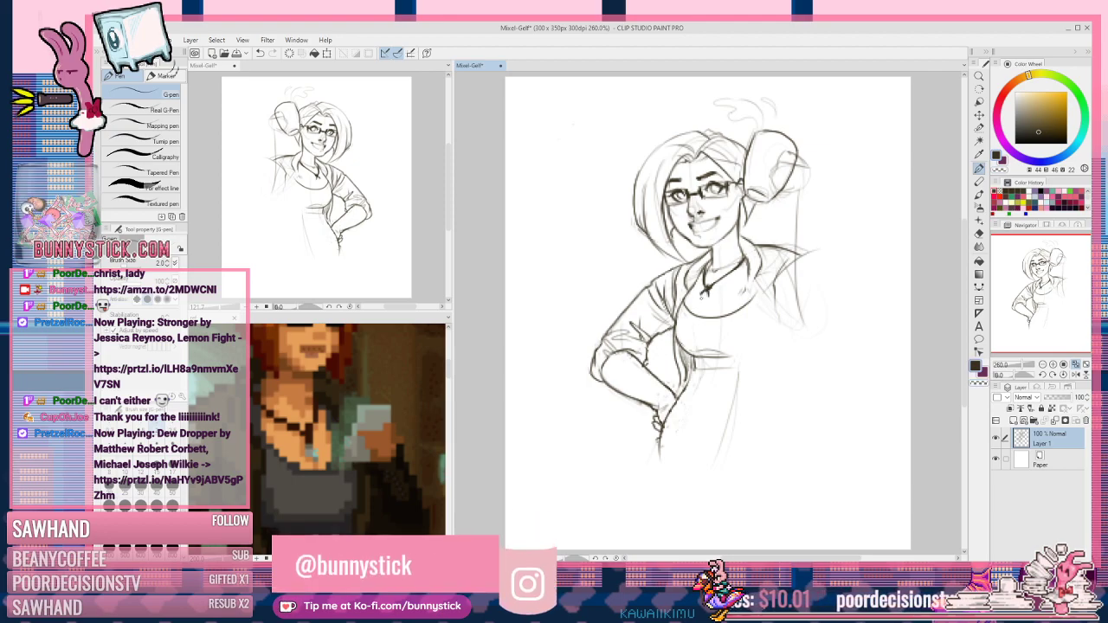
pyautogui.moveTo(710, 295); pyautogui.dragTo(701, 306)
pyautogui.press('c')
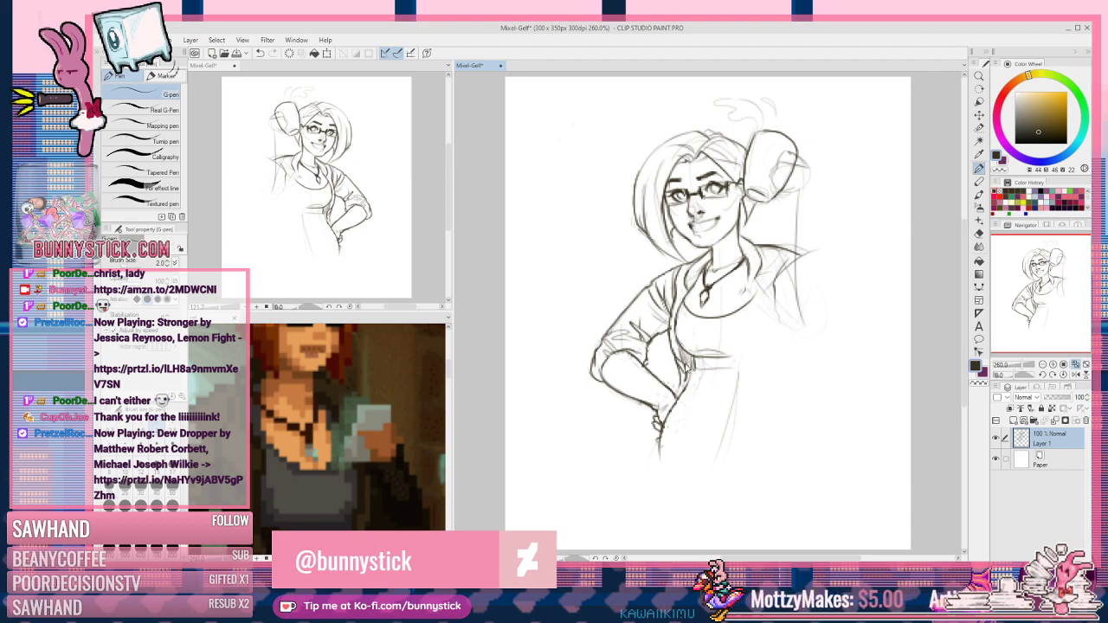
pyautogui.hotkey('ctrl', 's')
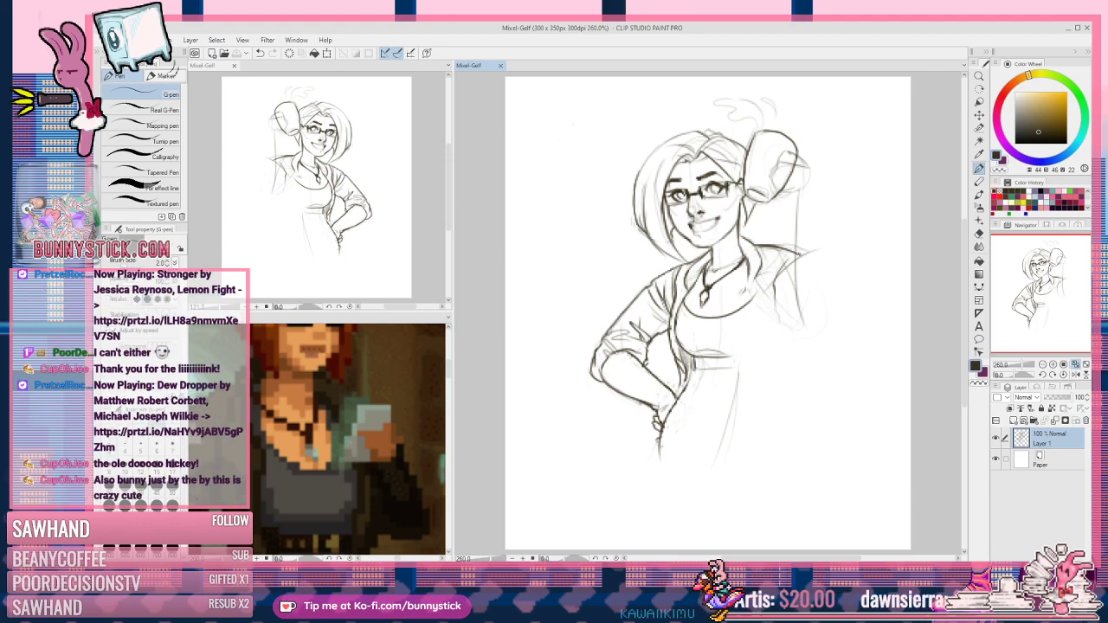
# Step: Save the file, touch up the jacket's front edge below the collar beside the neckline, and save again
pyautogui.click(762, 352)
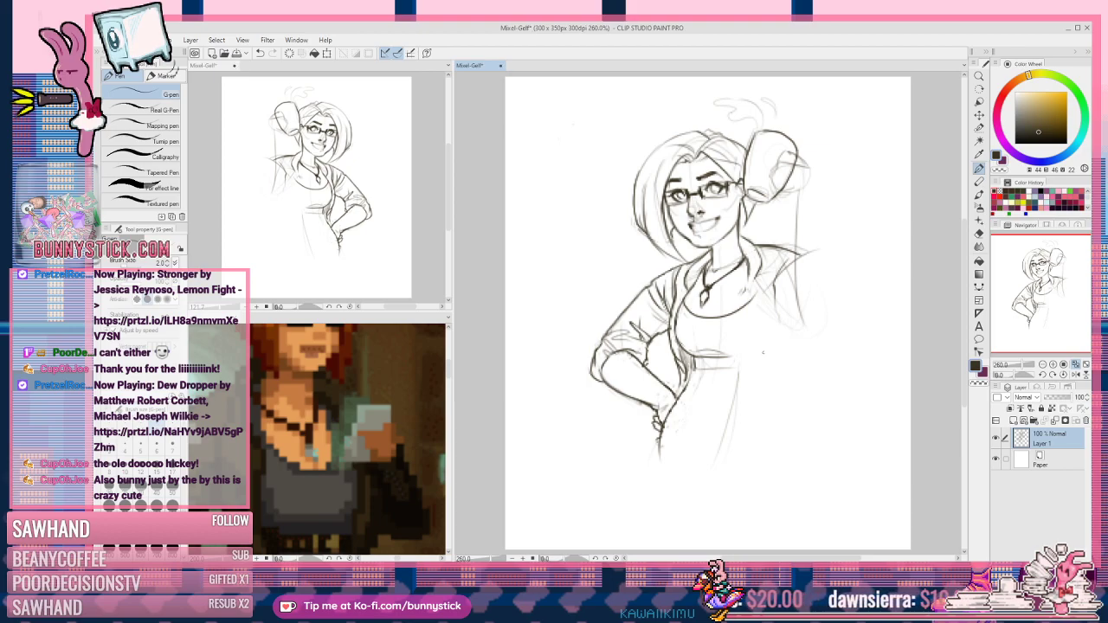
pyautogui.hotkey('ctrl', 's')
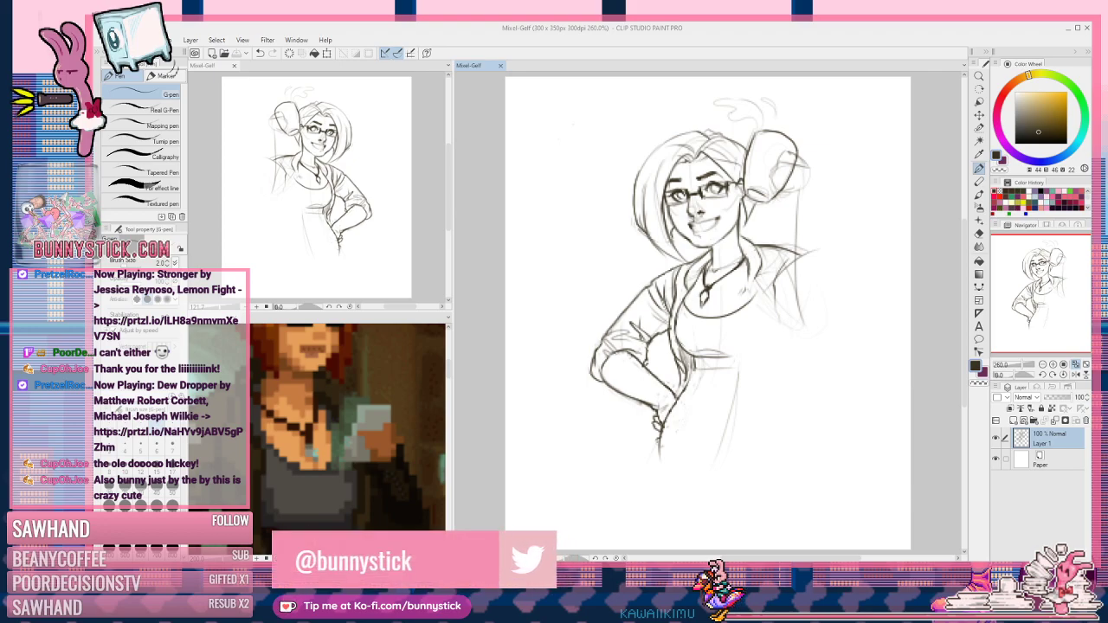
pyautogui.click(742, 51)
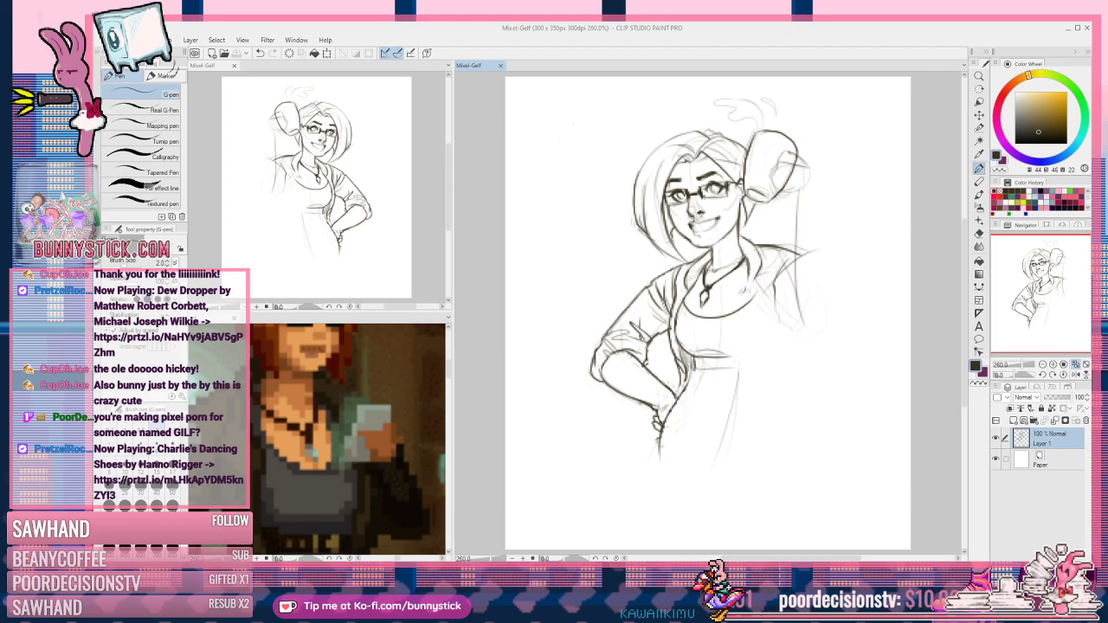
pyautogui.moveTo(768, 294); pyautogui.dragTo(813, 251)
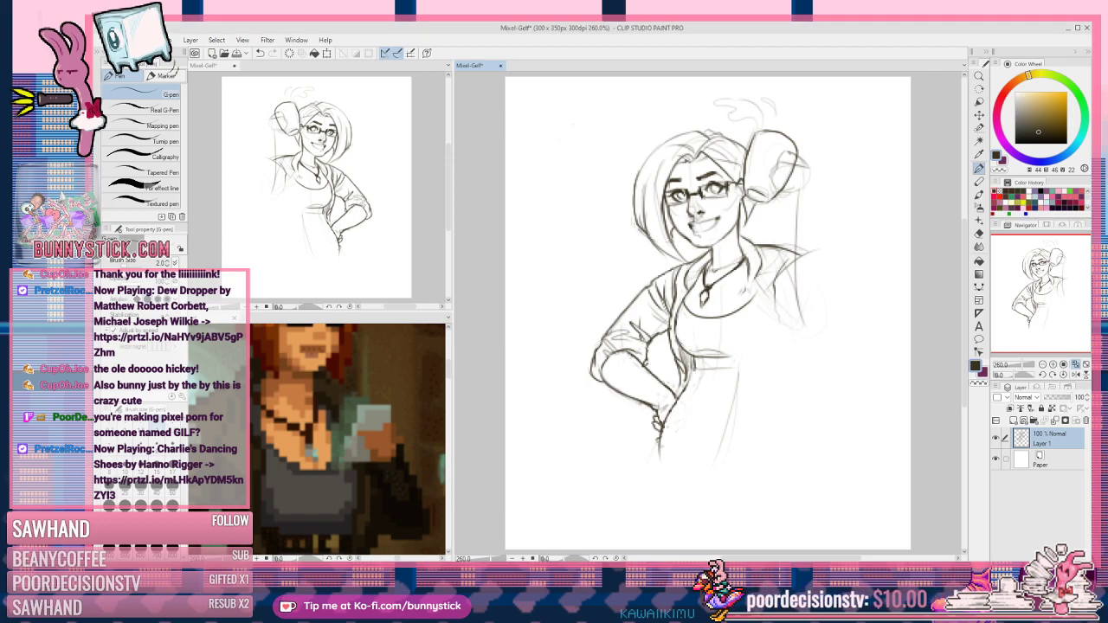
pyautogui.moveTo(750, 273); pyautogui.dragTo(750, 297)
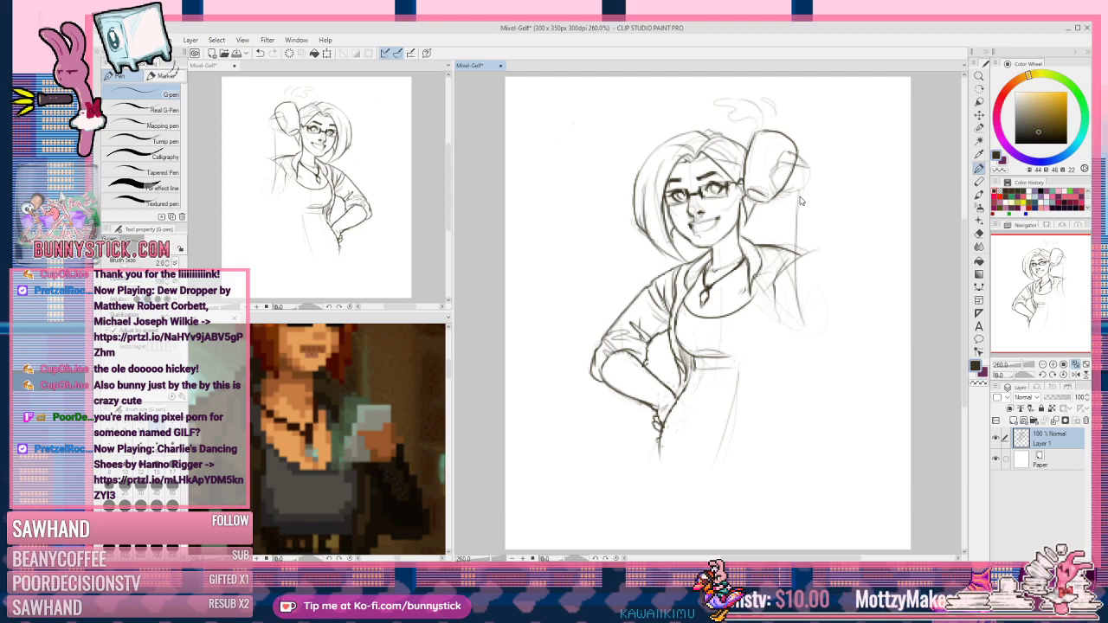
pyautogui.hotkey('ctrl', 's')
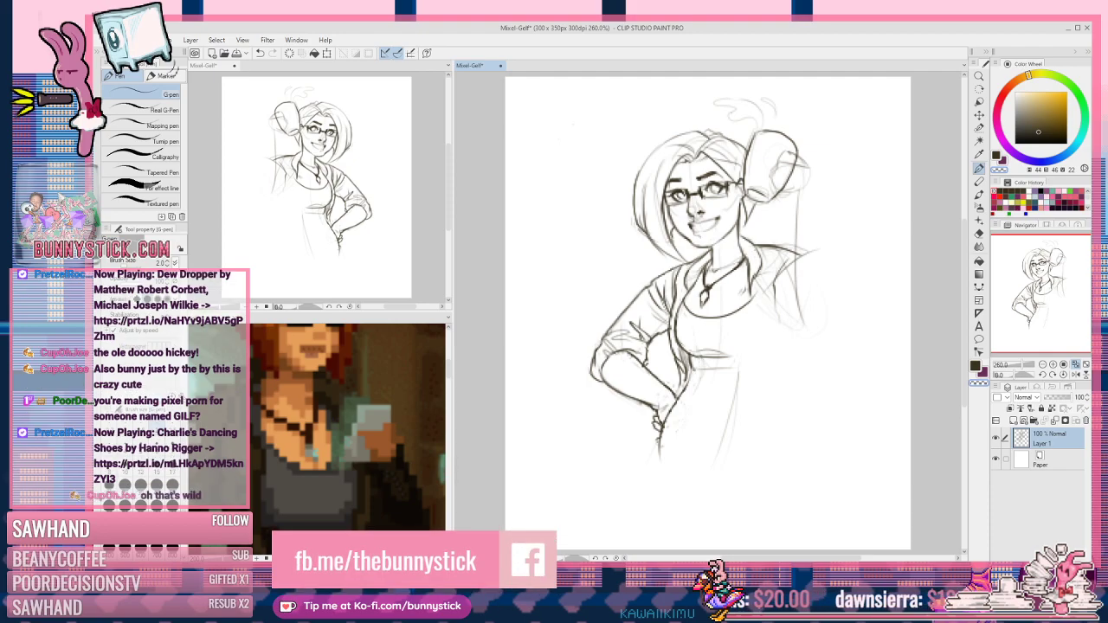
# Step: Draw a narrow belt with a rectangular buckle and belt loops just beneath the bust, cleaning up the buckle's lines
pyautogui.press('c')
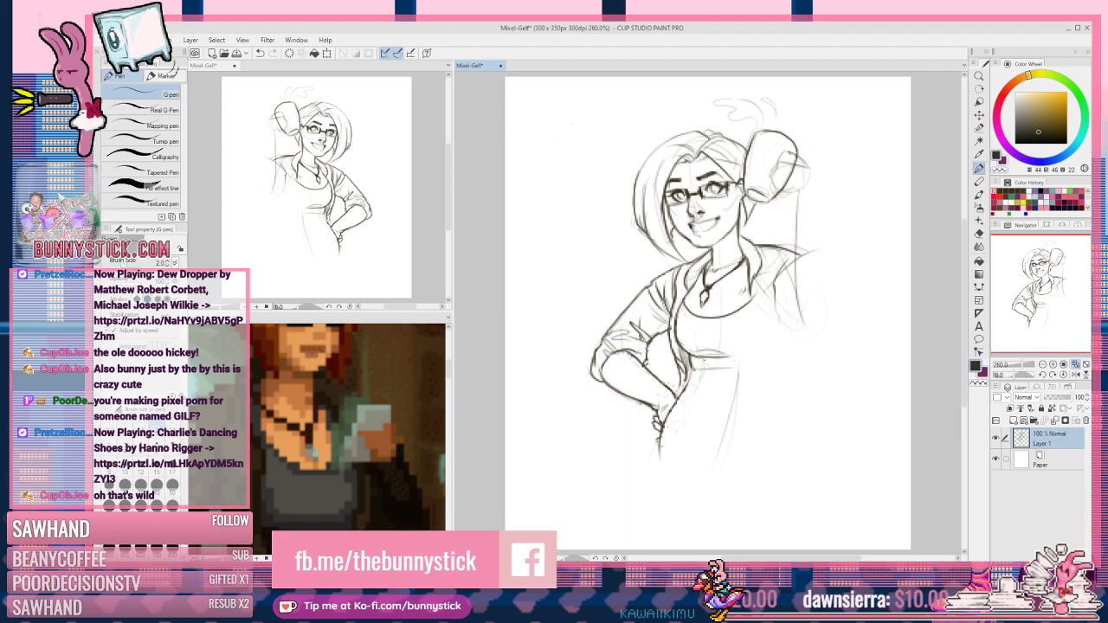
pyautogui.moveTo(697, 357); pyautogui.dragTo(700, 370)
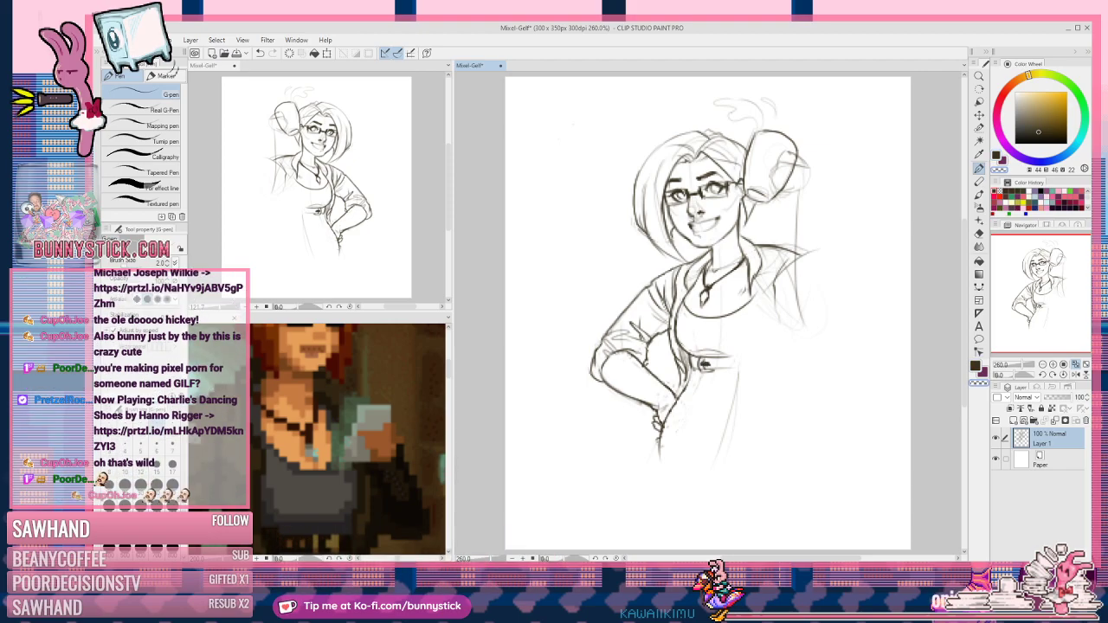
pyautogui.press('c')
pyautogui.moveTo(700, 367); pyautogui.dragTo(712, 366)
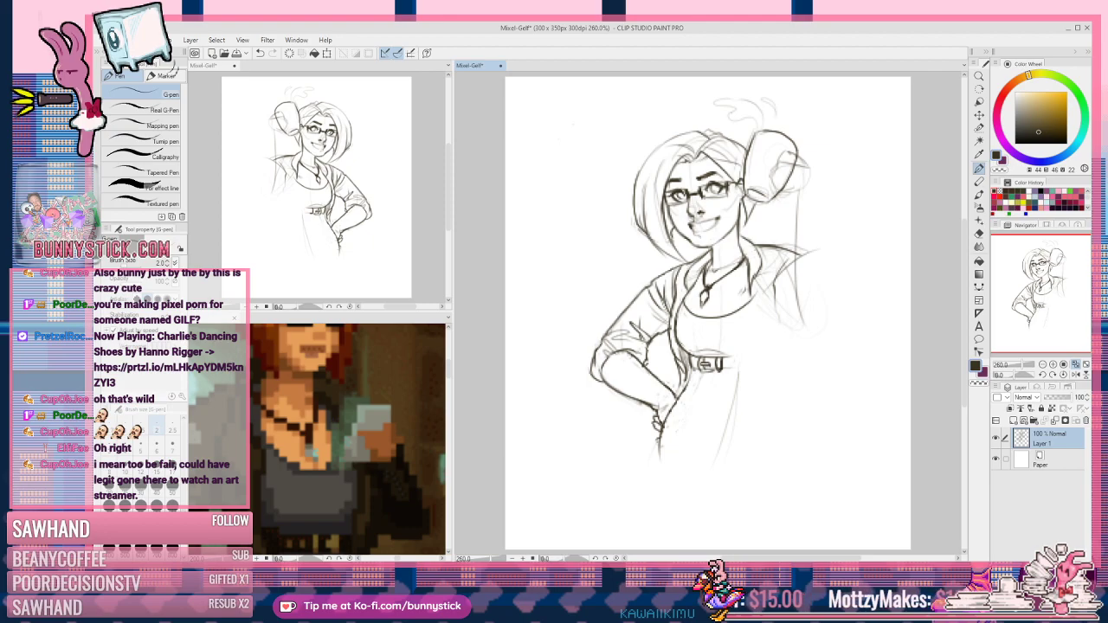
pyautogui.press('c')
pyautogui.moveTo(720, 359); pyautogui.dragTo(718, 370)
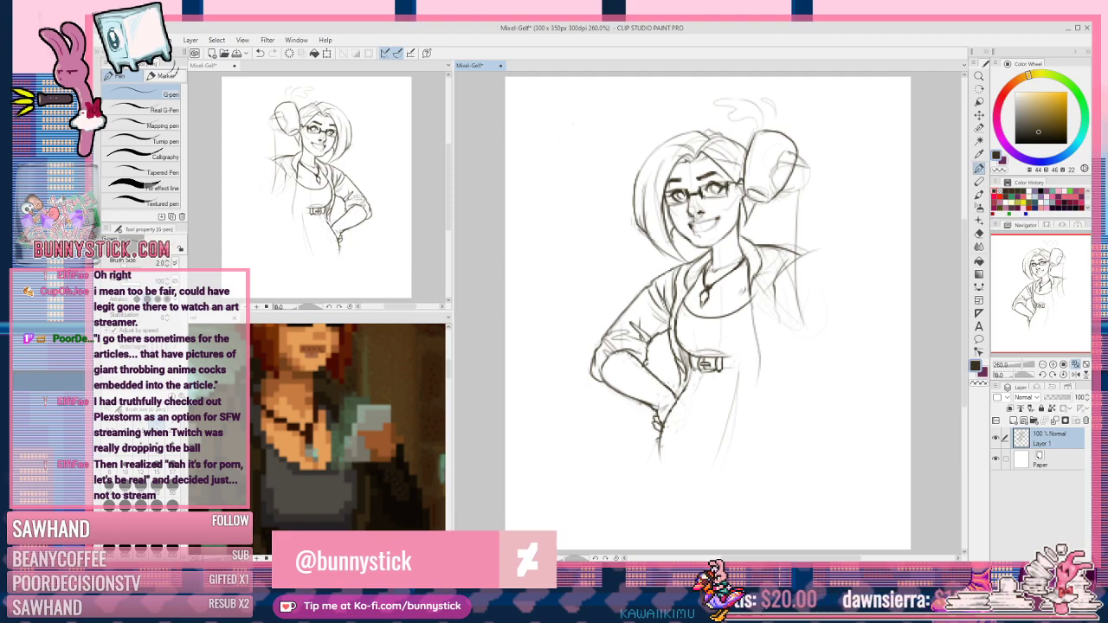
# Step: Examine the belts and waist in the reference portrait and on the standing reference figure
pyautogui.click(388, 408)
pyautogui.moveTo(386, 450); pyautogui.dragTo(376, 352)
pyautogui.click(751, 297)
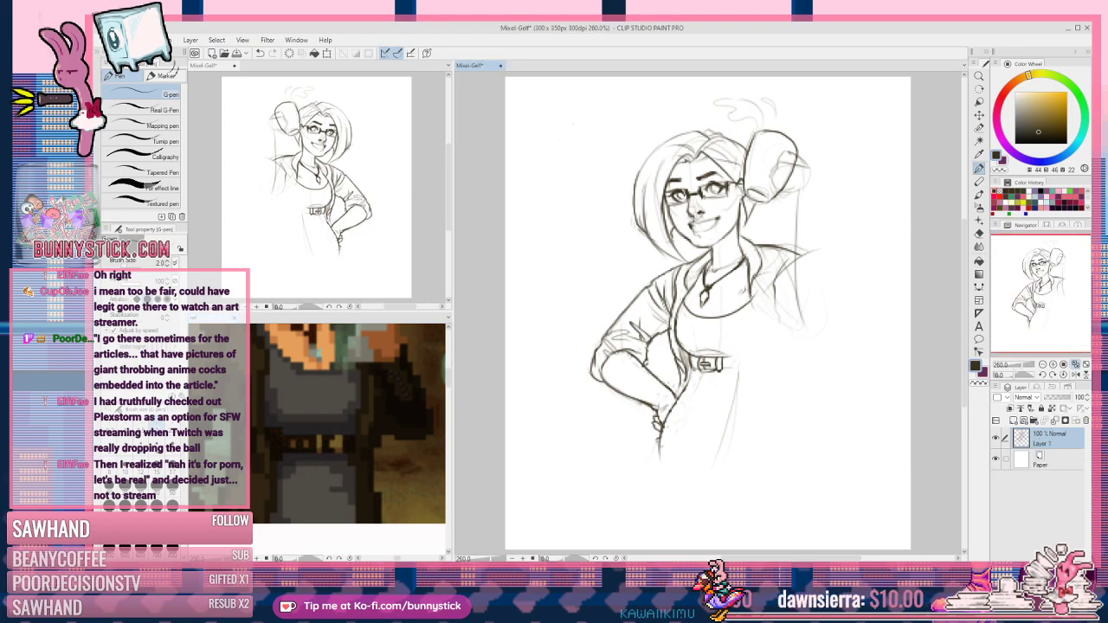
pyautogui.click(354, 435)
pyautogui.moveTo(349, 448); pyautogui.dragTo(173, 490)
pyautogui.moveTo(314, 470); pyautogui.dragTo(246, 467)
pyautogui.moveTo(359, 440); pyautogui.dragTo(415, 390)
pyautogui.moveTo(222, 358); pyautogui.dragTo(424, 389)
pyautogui.moveTo(277, 459); pyautogui.dragTo(349, 473)
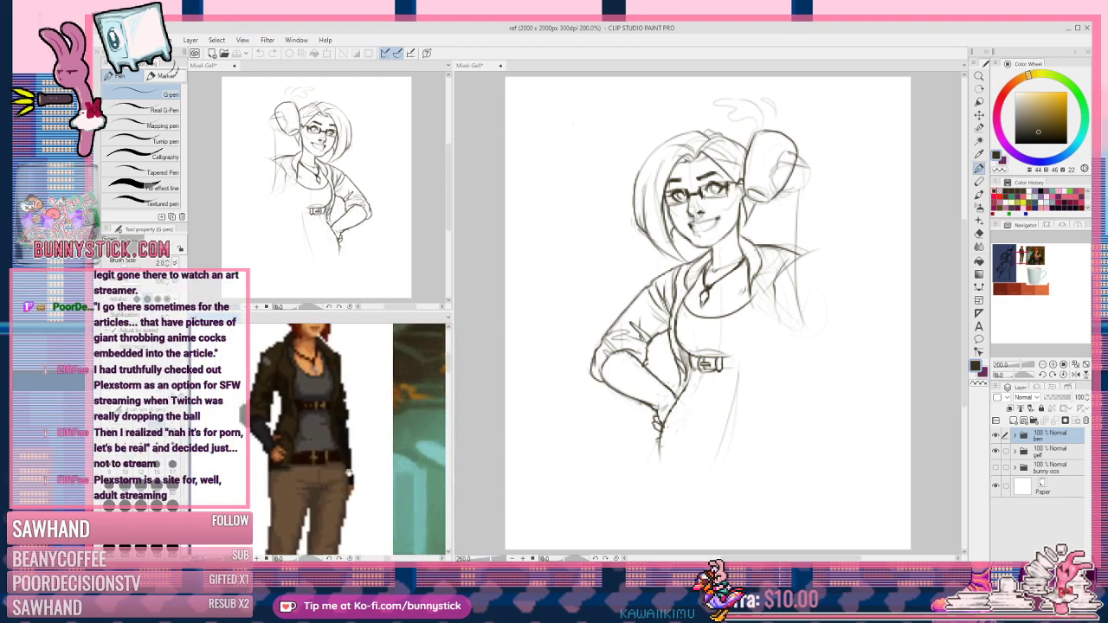
# Step: Touch up the waist line beside the hand on the hip and darken the hair's outer contour
pyautogui.click(678, 388)
pyautogui.moveTo(679, 384); pyautogui.dragTo(676, 394)
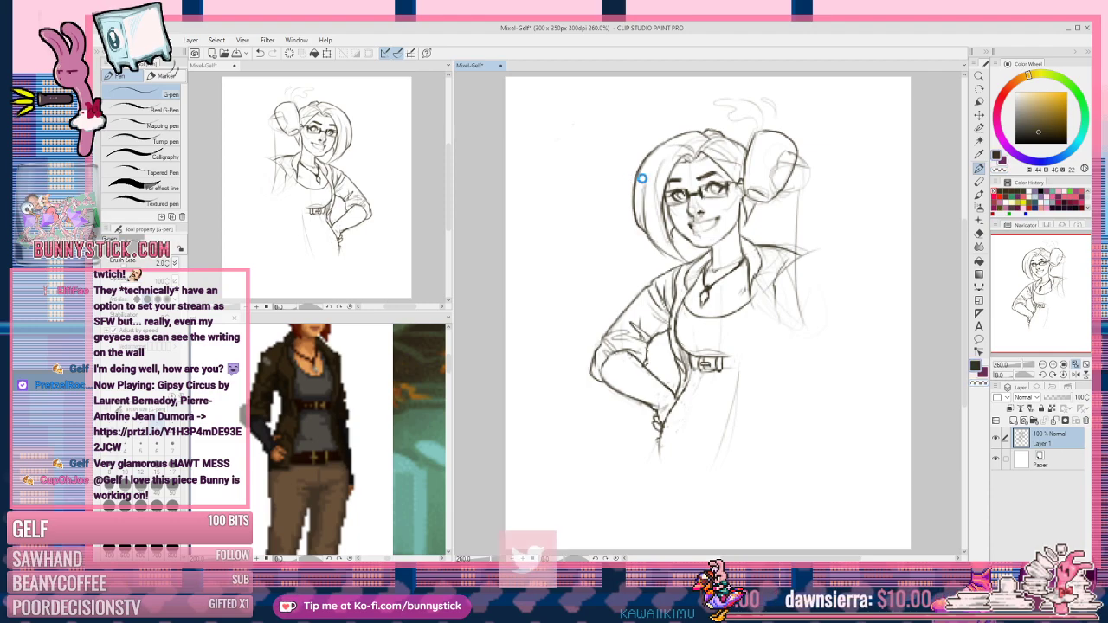
# Step: Zoom the reference sheet out to show the standing figure, the portrait and the mug together
pyautogui.click(338, 389)
pyautogui.scroll(-5, 337, 389)
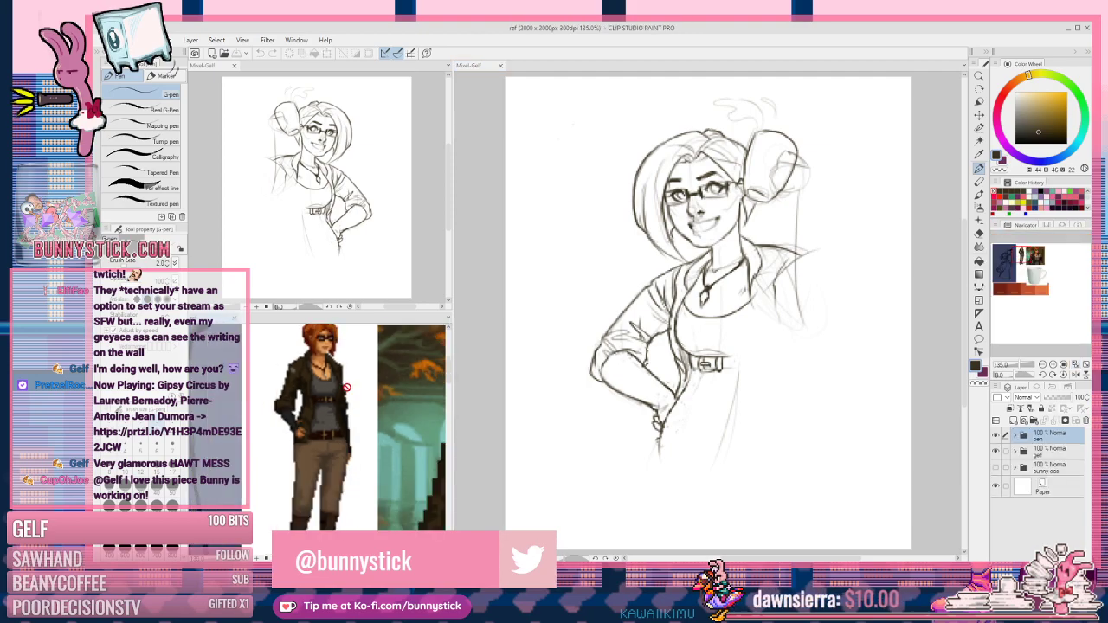
pyautogui.scroll(-1, 298, 384)
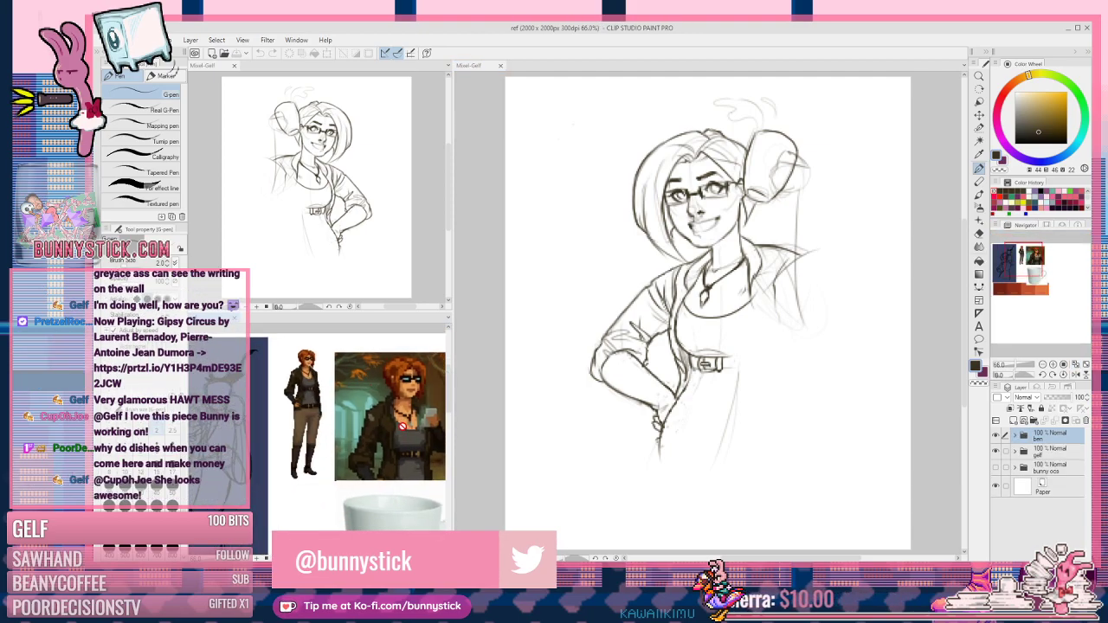
pyautogui.scroll(-1, 298, 384)
pyautogui.moveTo(402, 415); pyautogui.dragTo(368, 405)
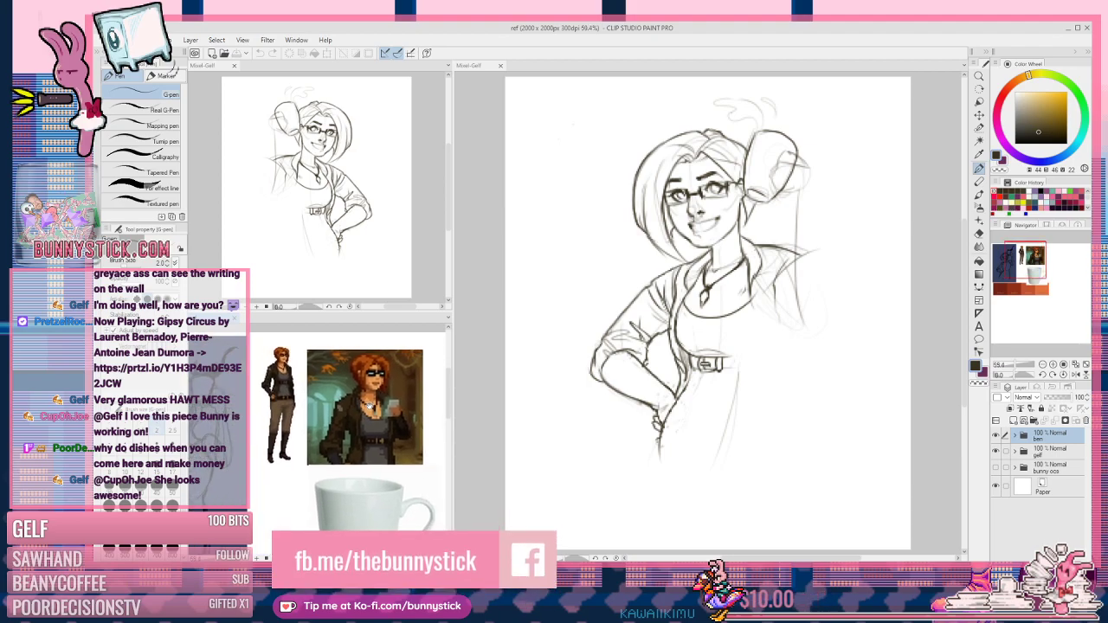
# Step: Draw the line under the bust from the belt buckle to the far side, and the torso's far contour down to the hip
pyautogui.click(752, 295)
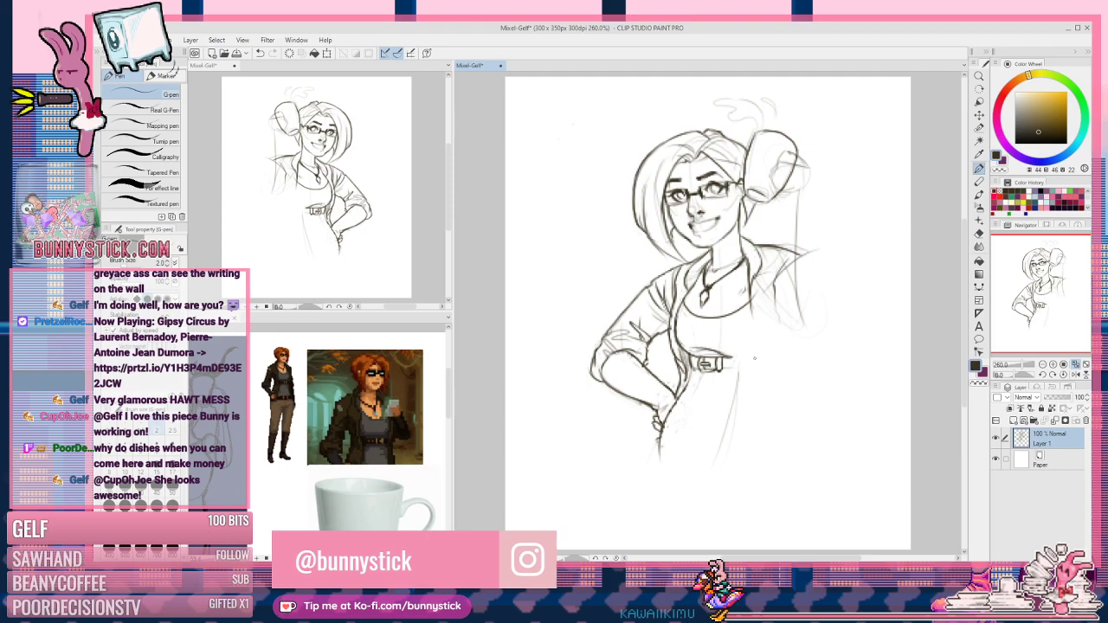
pyautogui.moveTo(731, 359); pyautogui.dragTo(750, 354)
pyautogui.hotkey('ctrl', 'z')
pyautogui.moveTo(725, 360); pyautogui.dragTo(768, 344)
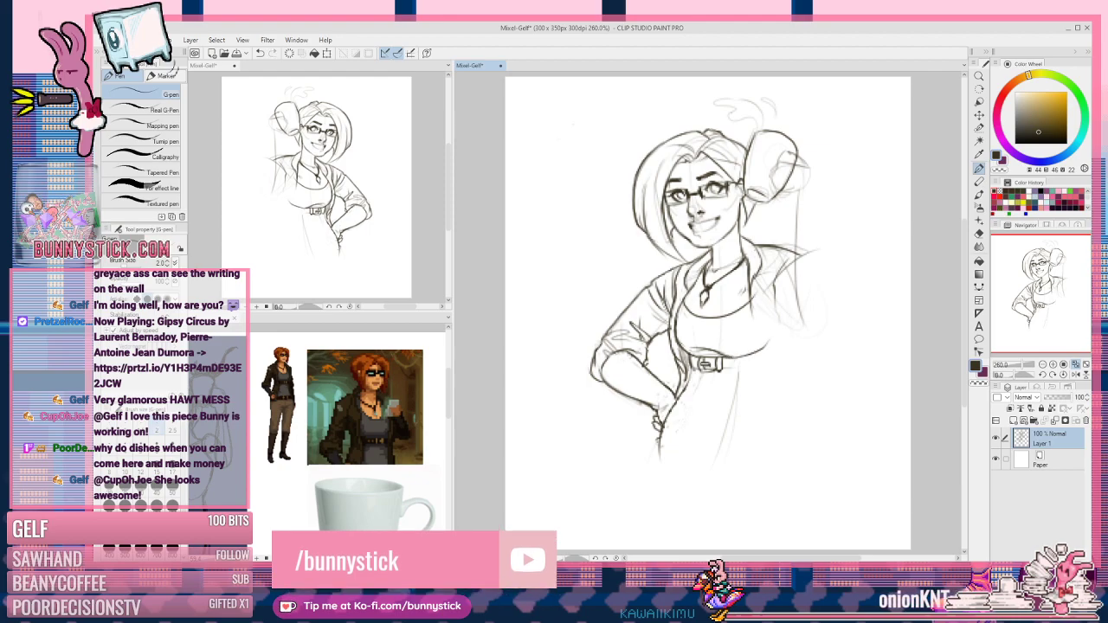
pyautogui.moveTo(747, 296); pyautogui.dragTo(764, 386)
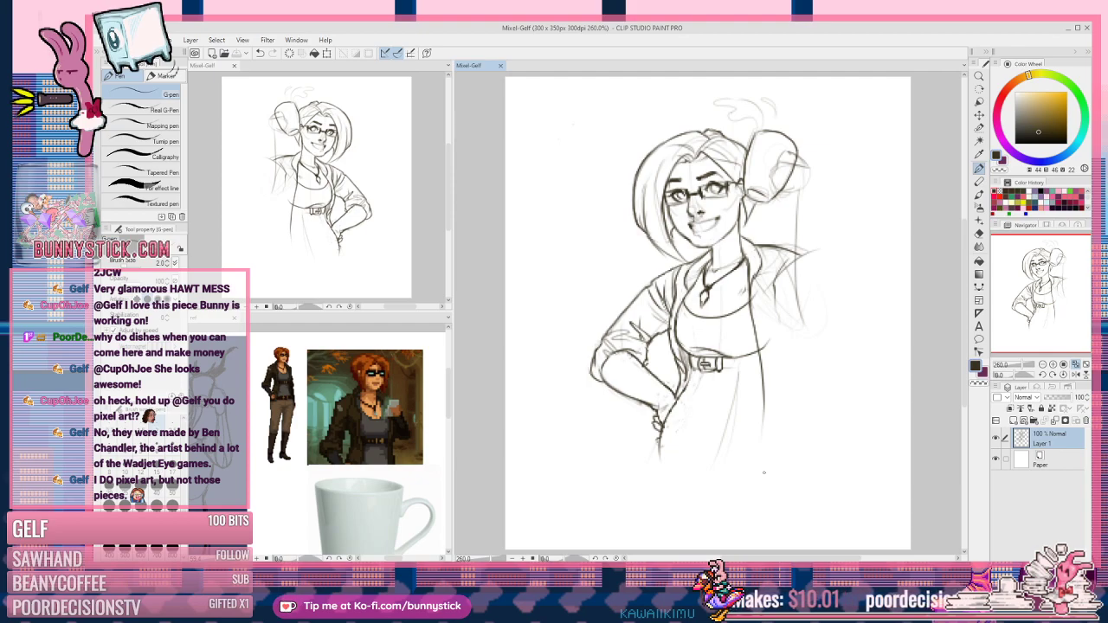
pyautogui.moveTo(746, 353); pyautogui.dragTo(767, 343)
# Step: Draw the raised hand's fingers gripping the mug, erase the sketch lines inside the mug, firm up its outline, and save the file
pyautogui.press('c')
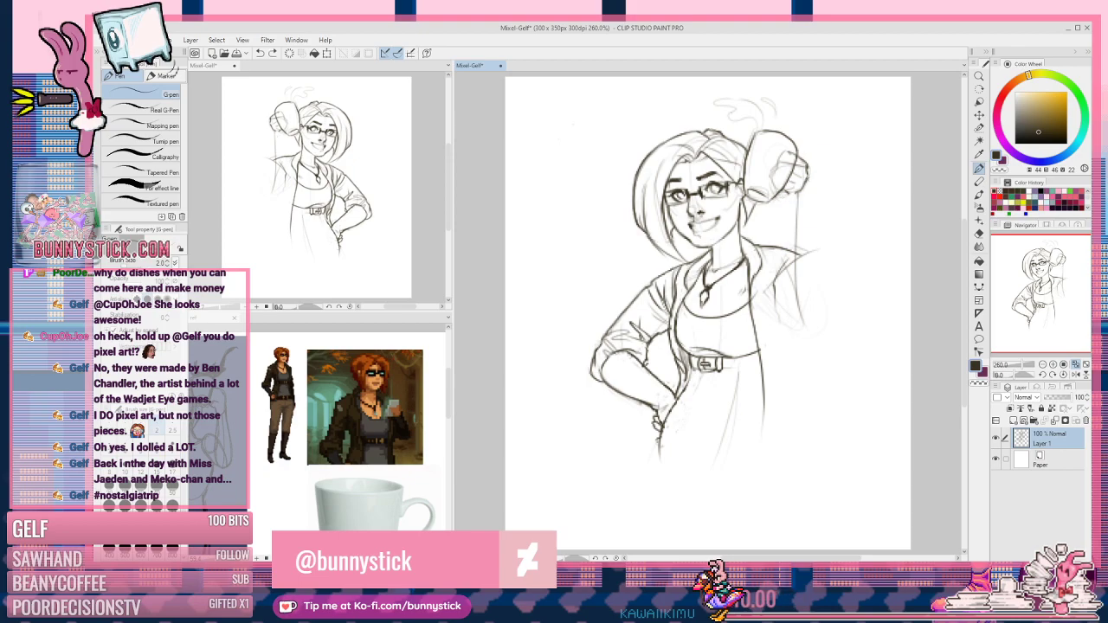
pyautogui.moveTo(775, 195); pyautogui.dragTo(784, 208)
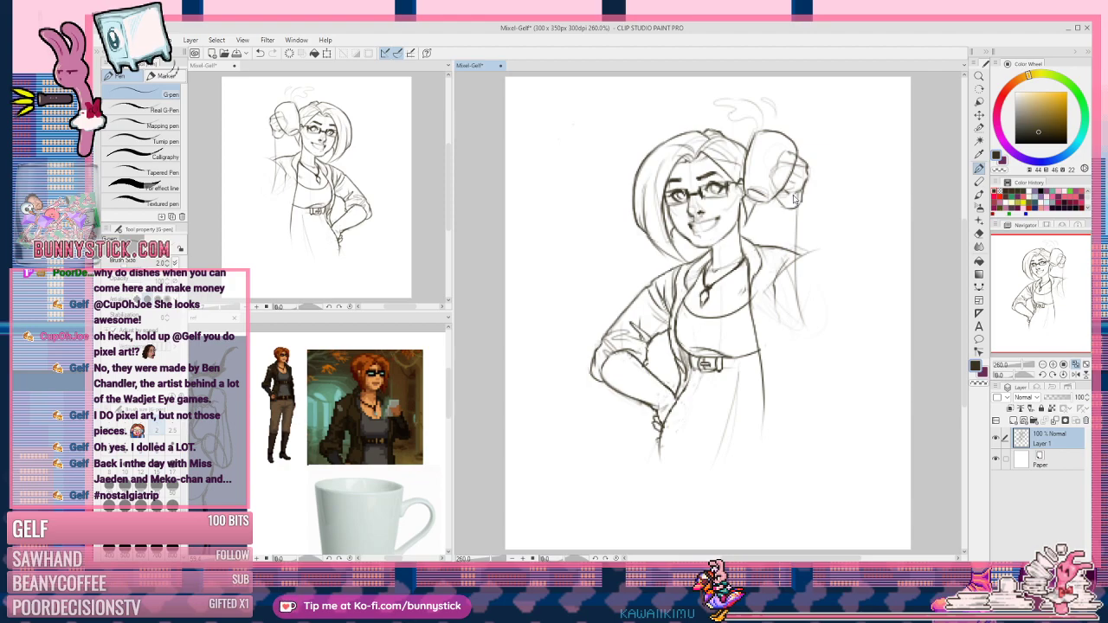
pyautogui.hotkey('ctrl', 's')
pyautogui.press('c')
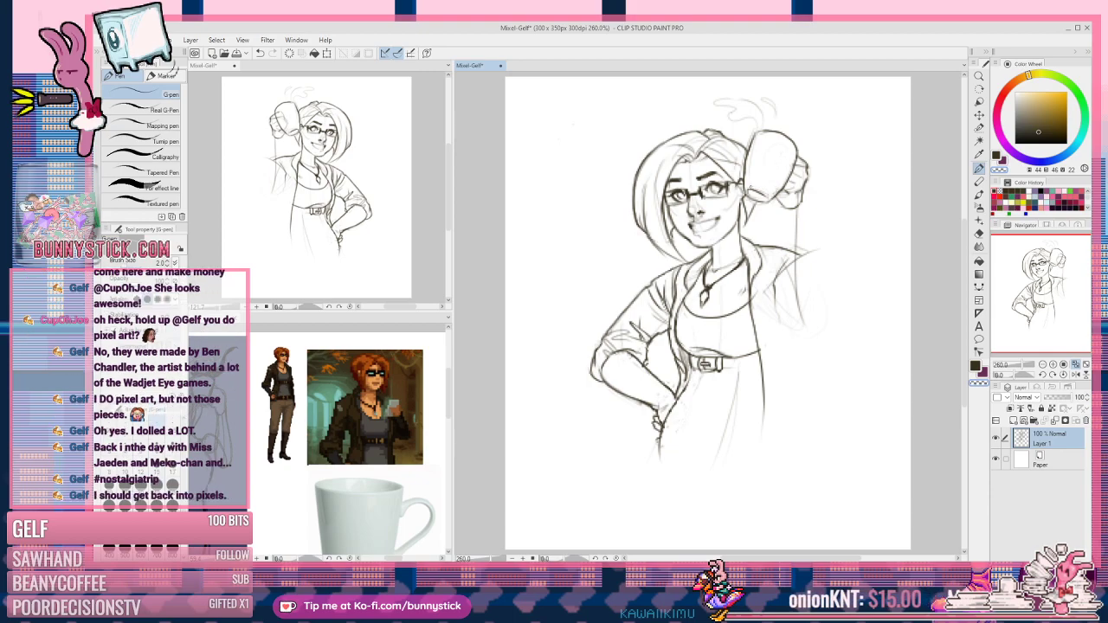
pyautogui.press('c')
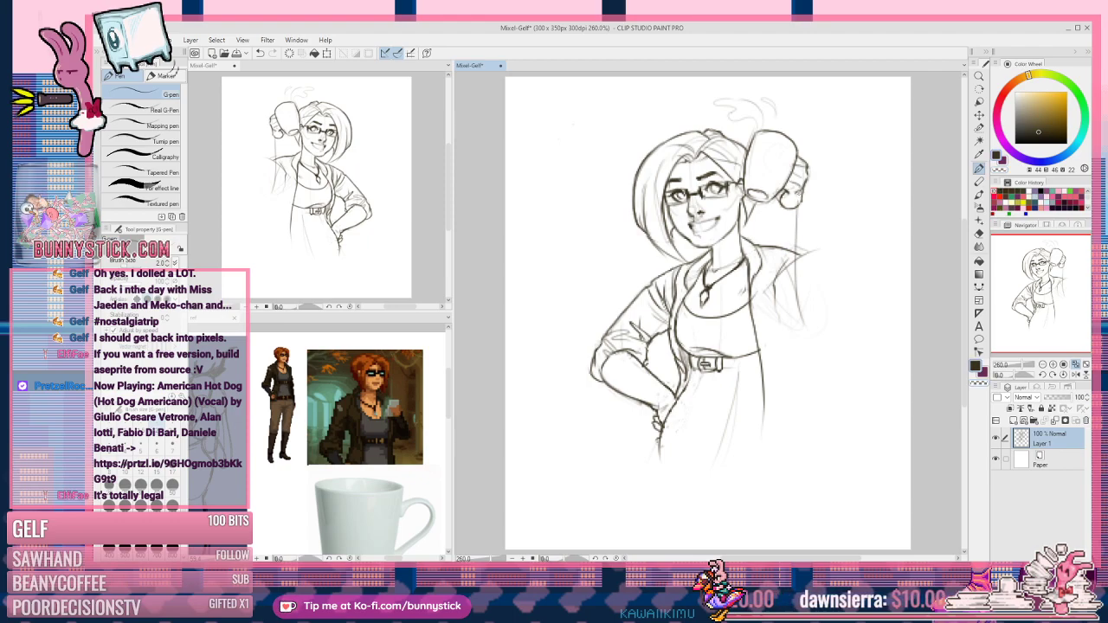
pyautogui.press('c')
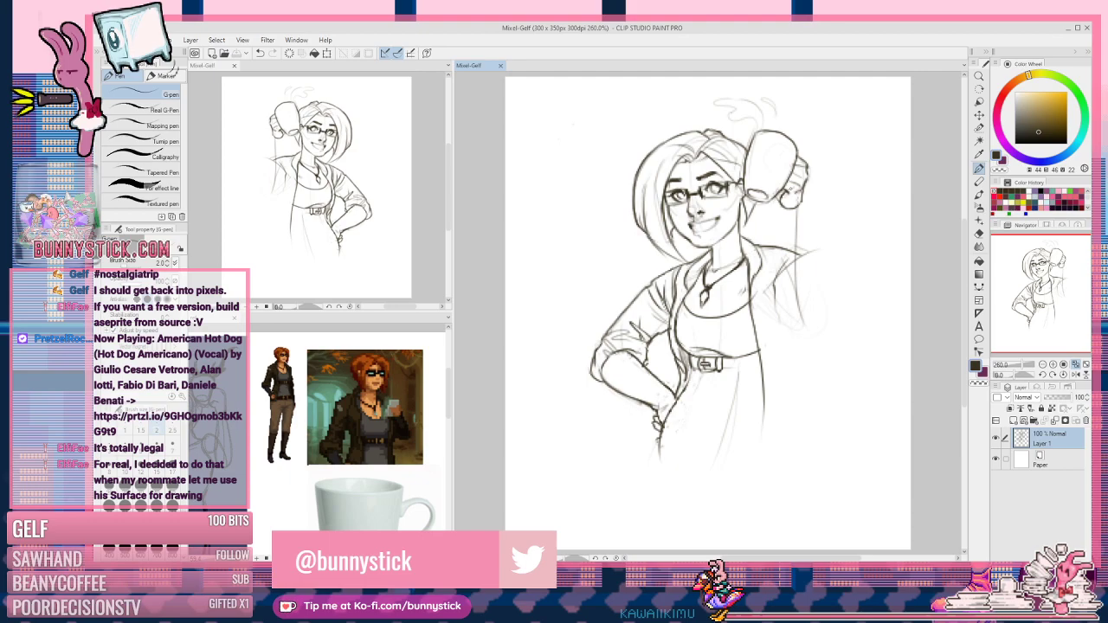
# Step: Draw the curling steam wisps above the raised mug, tracing over the faint sketch lines
pyautogui.moveTo(746, 114); pyautogui.dragTo(755, 124)
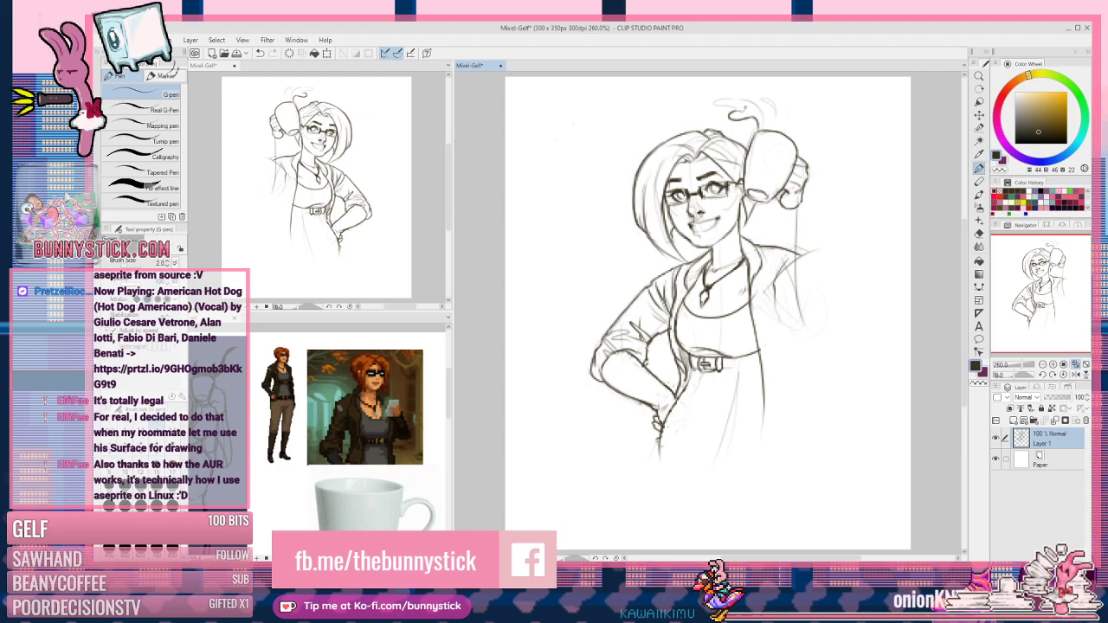
pyautogui.moveTo(727, 101)
pyautogui.mouseDown()
pyautogui.moveTo(701, 106)
pyautogui.moveTo(764, 114)
pyautogui.mouseUp()
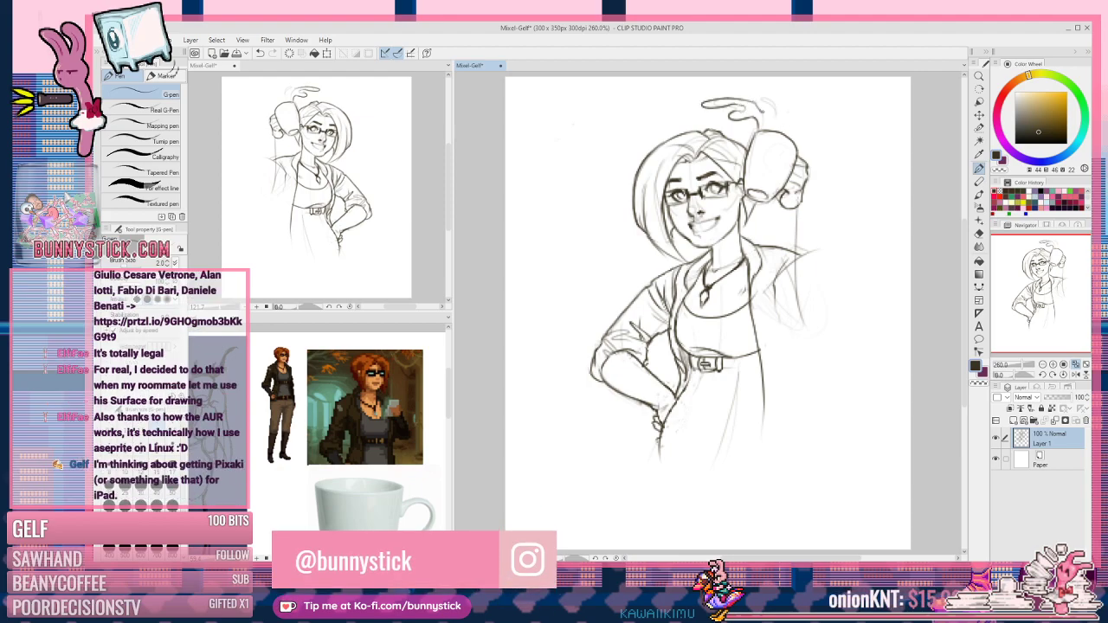
pyautogui.hotkey('ctrl', 'z')
pyautogui.moveTo(750, 101); pyautogui.dragTo(761, 112)
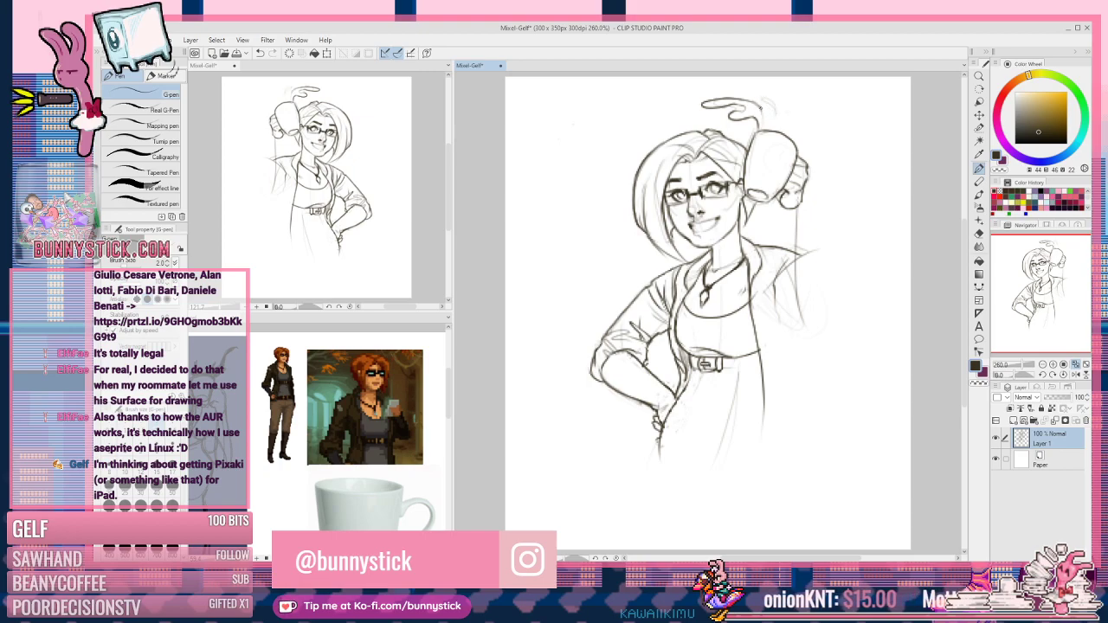
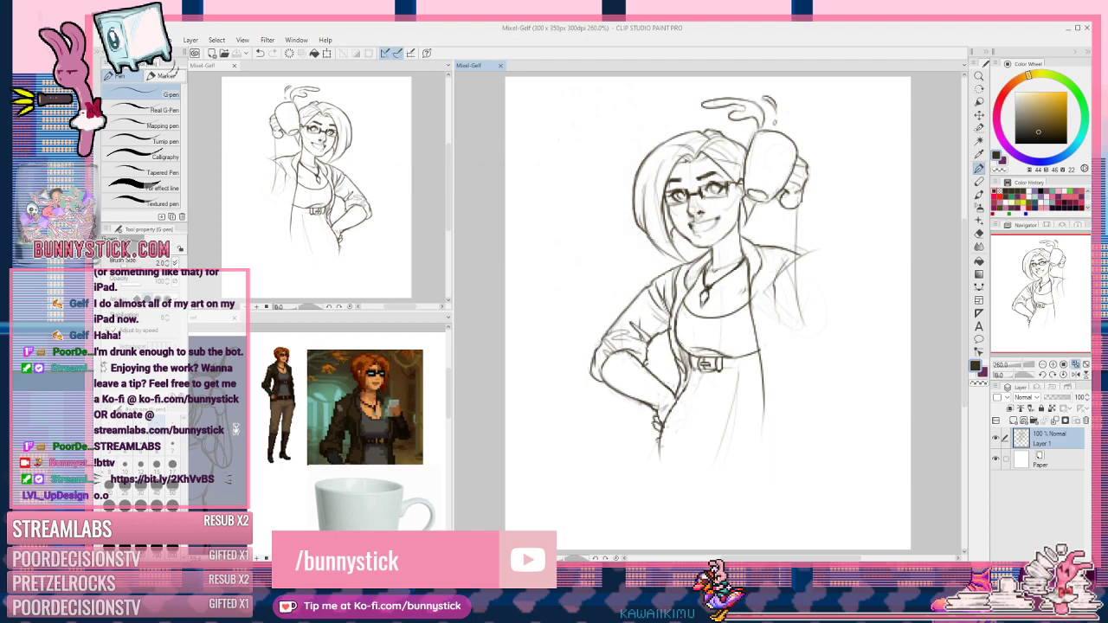
# Step: Firm up the jacket's collar on the raised-arm side and draw the raised forearm's contours down from the hand
pyautogui.moveTo(770, 251); pyautogui.dragTo(753, 258)
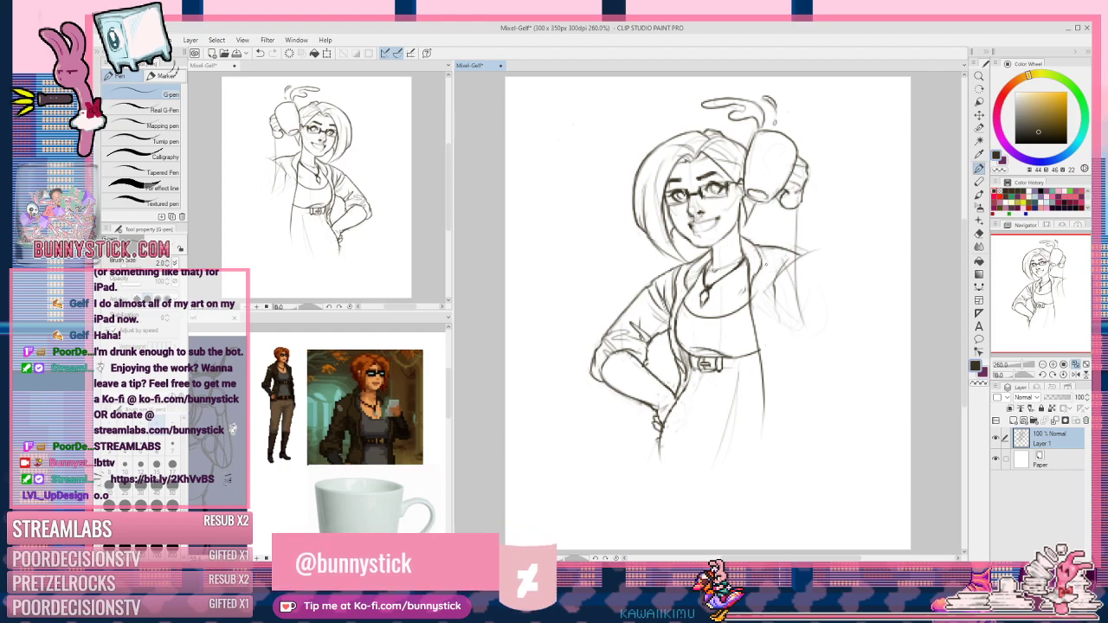
pyautogui.moveTo(754, 246)
pyautogui.mouseDown()
pyautogui.moveTo(762, 263)
pyautogui.moveTo(750, 284)
pyautogui.mouseUp()
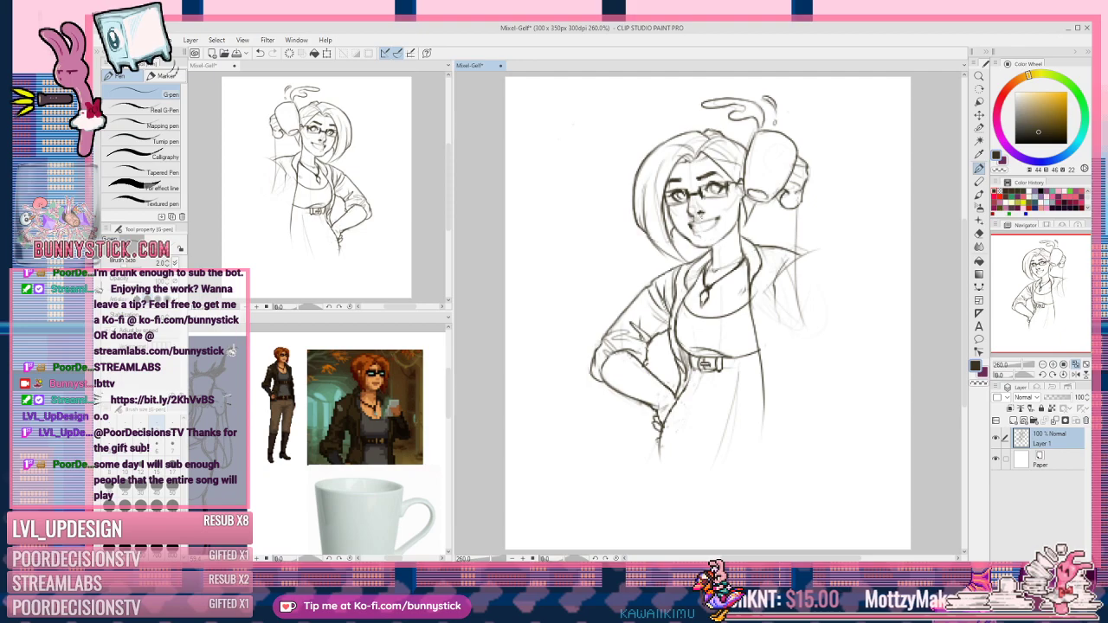
pyautogui.press('c')
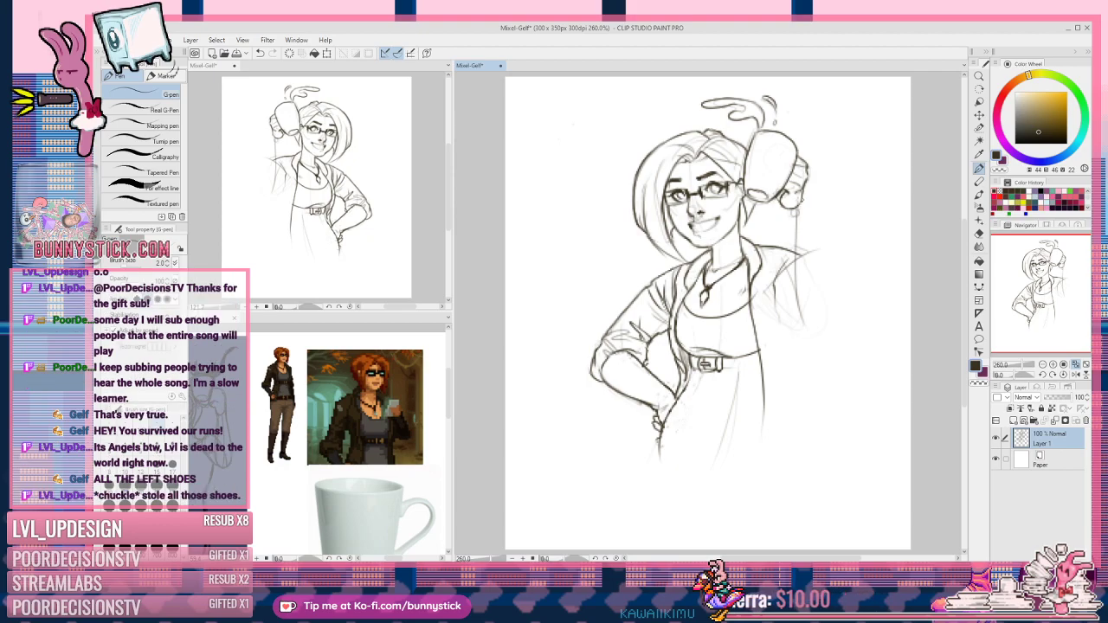
pyautogui.moveTo(801, 208); pyautogui.dragTo(819, 286)
pyautogui.hotkey('ctrl', 'z')
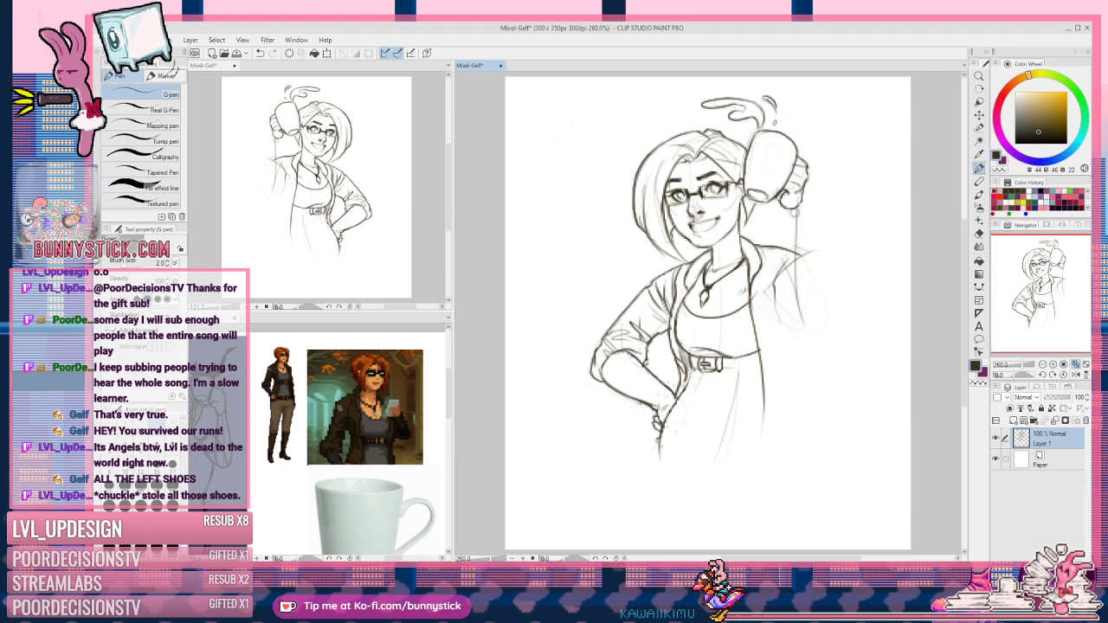
pyautogui.moveTo(787, 209); pyautogui.dragTo(787, 307)
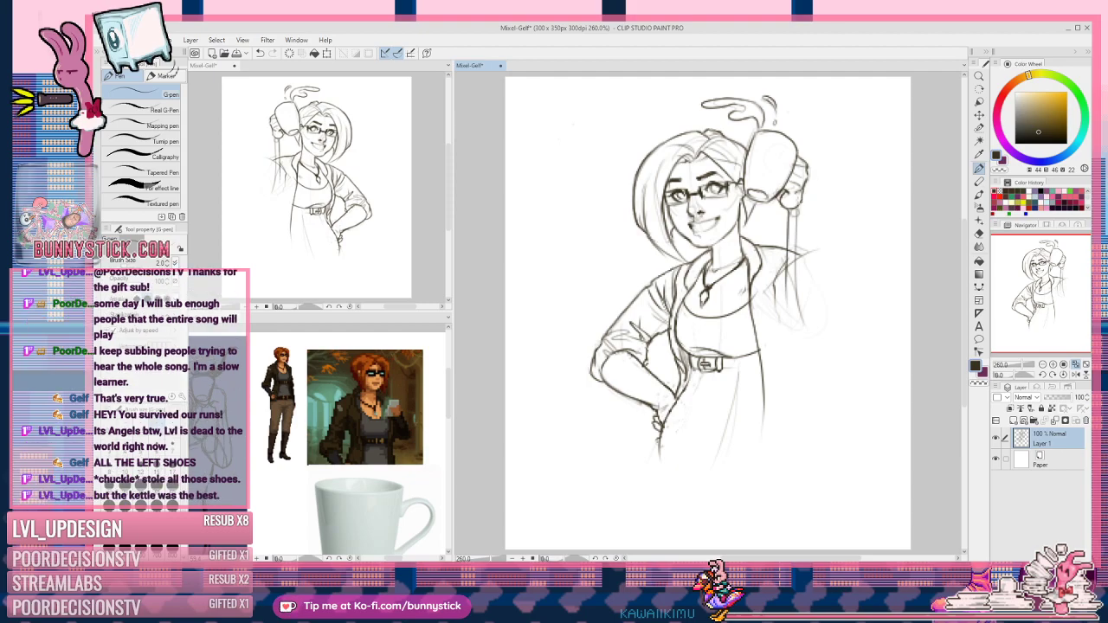
# Step: Select the steam, mug, raised hand and forearm with the Selection pen, move them slightly away from the face, and deselect
pyautogui.moveTo(798, 204)
pyautogui.mouseDown()
pyautogui.moveTo(817, 306)
pyautogui.moveTo(805, 154)
pyautogui.moveTo(783, 208)
pyautogui.moveTo(789, 147)
pyautogui.moveTo(703, 102)
pyautogui.moveTo(765, 113)
pyautogui.moveTo(779, 91)
pyautogui.moveTo(740, 122)
pyautogui.mouseUp()
pyautogui.press('m')
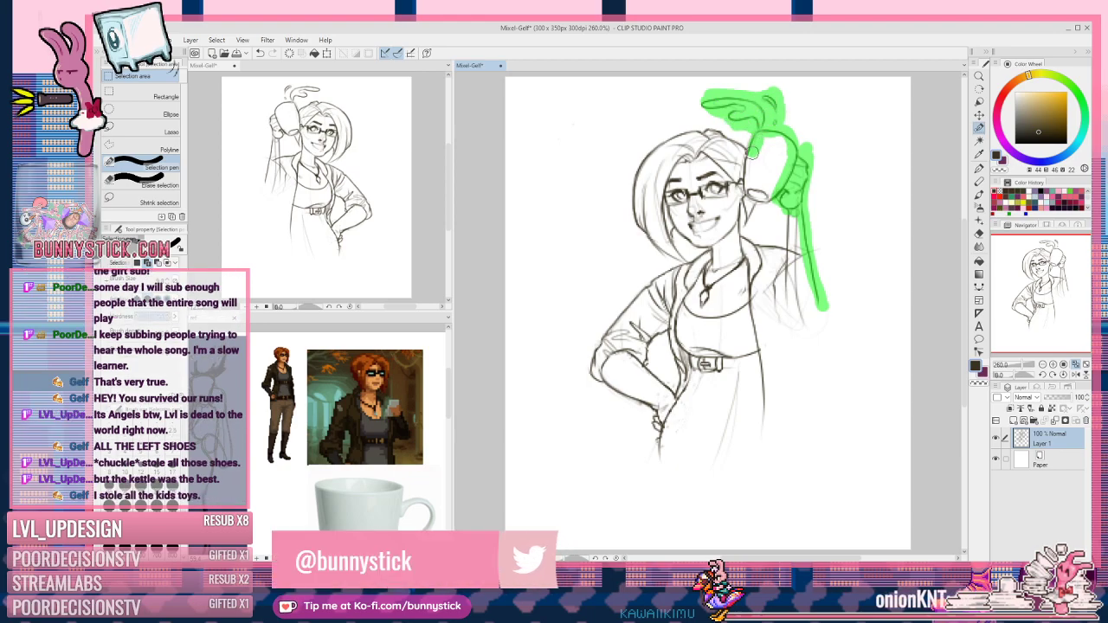
pyautogui.moveTo(748, 166)
pyautogui.mouseDown()
pyautogui.moveTo(756, 198)
pyautogui.moveTo(769, 181)
pyautogui.moveTo(756, 153)
pyautogui.moveTo(788, 138)
pyautogui.mouseUp()
pyautogui.moveTo(790, 204)
pyautogui.mouseDown()
pyautogui.moveTo(803, 320)
pyautogui.moveTo(818, 303)
pyautogui.moveTo(805, 275)
pyautogui.moveTo(823, 183)
pyautogui.mouseUp()
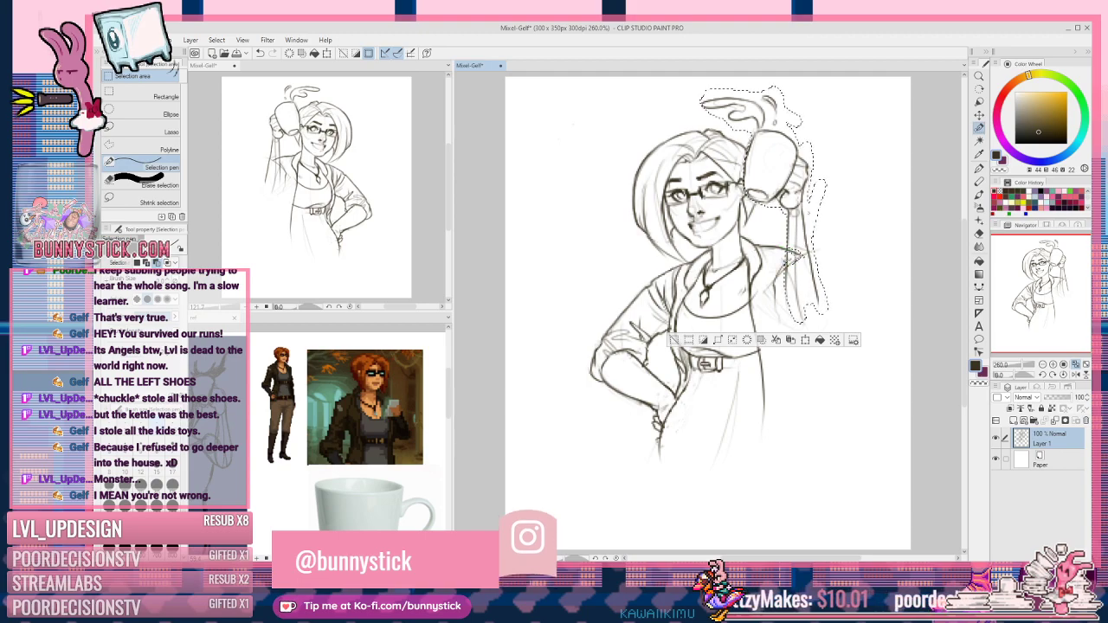
pyautogui.press('k')
pyautogui.moveTo(794, 255); pyautogui.dragTo(811, 258)
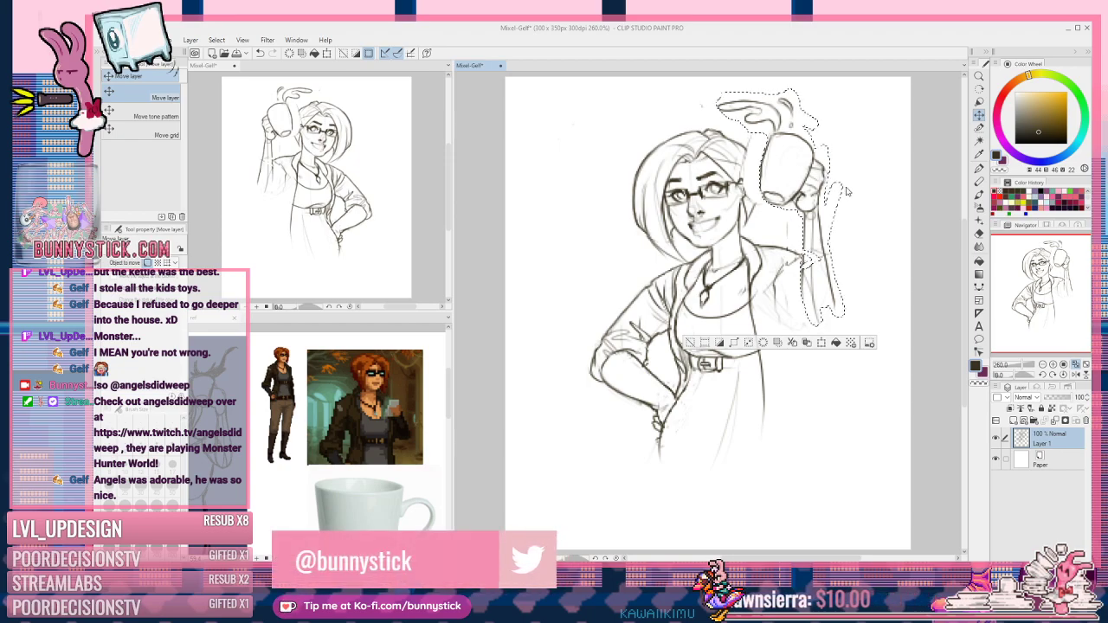
pyautogui.hotkey('ctrl', 'd')
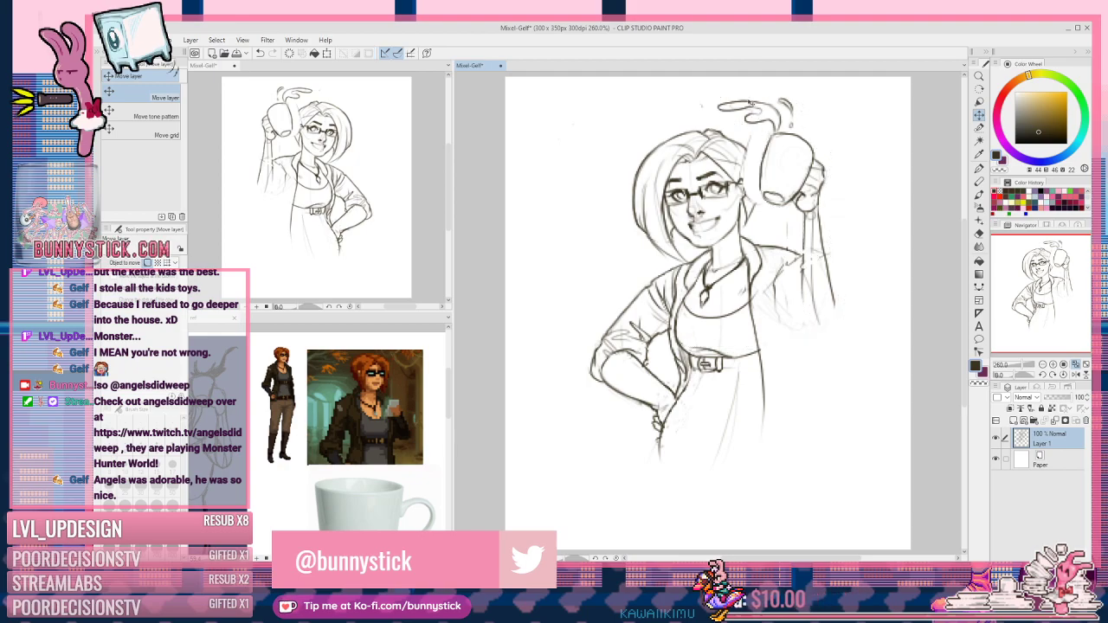
# Step: Clean up the gap between head and mug, draw the ear and hair edge beside the glasses, and save the file
pyautogui.press('p')
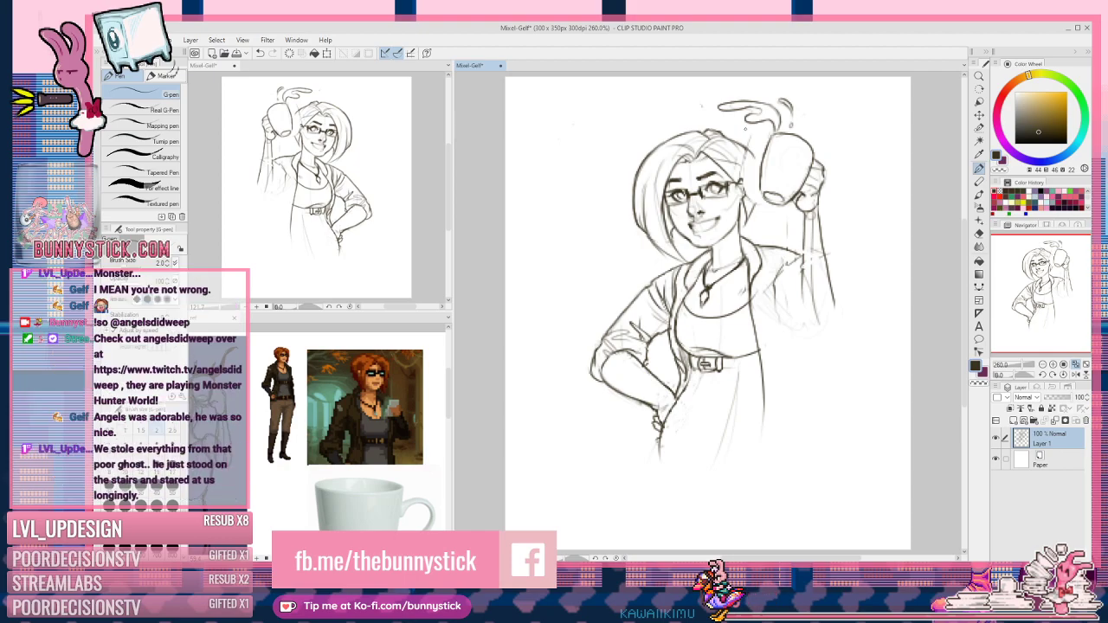
pyautogui.press('c')
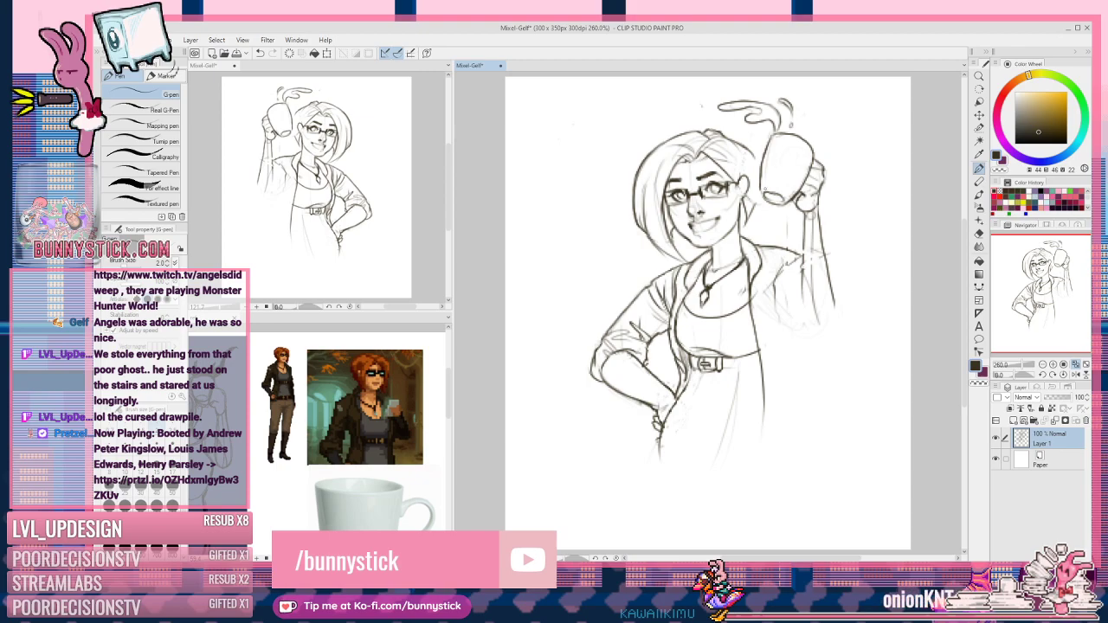
pyautogui.press('c')
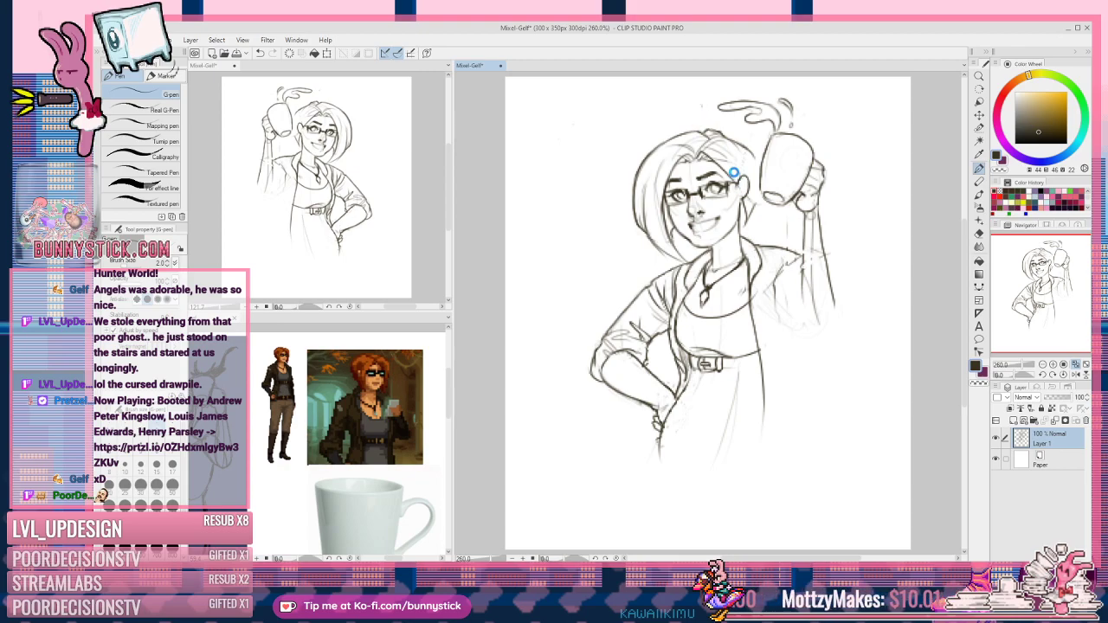
pyautogui.moveTo(708, 149); pyautogui.dragTo(739, 175)
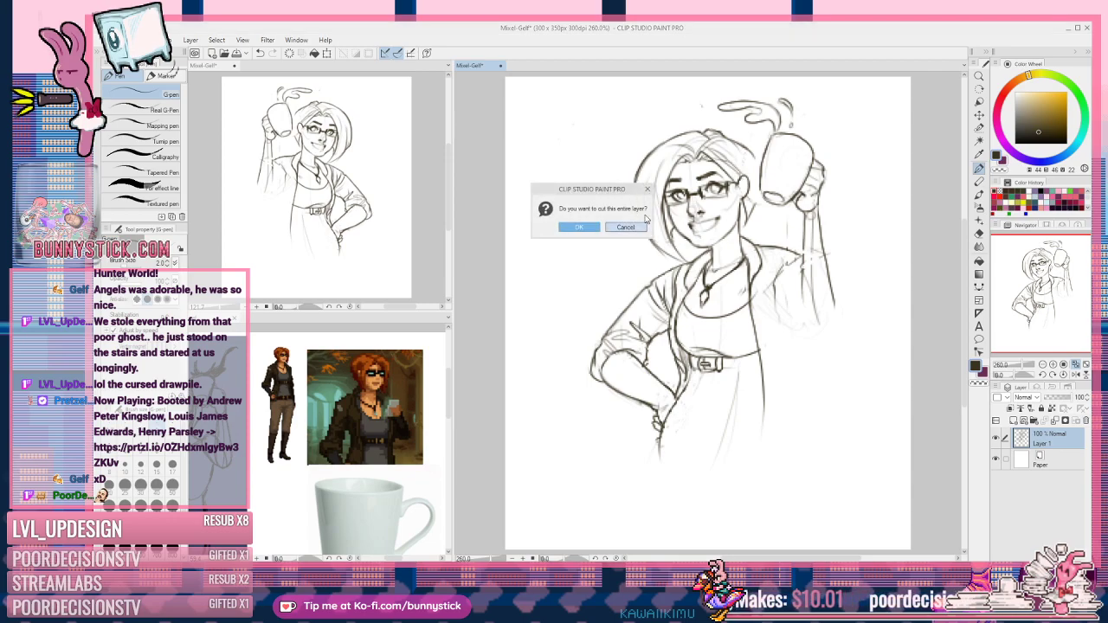
pyautogui.hotkey('ctrl', 's')
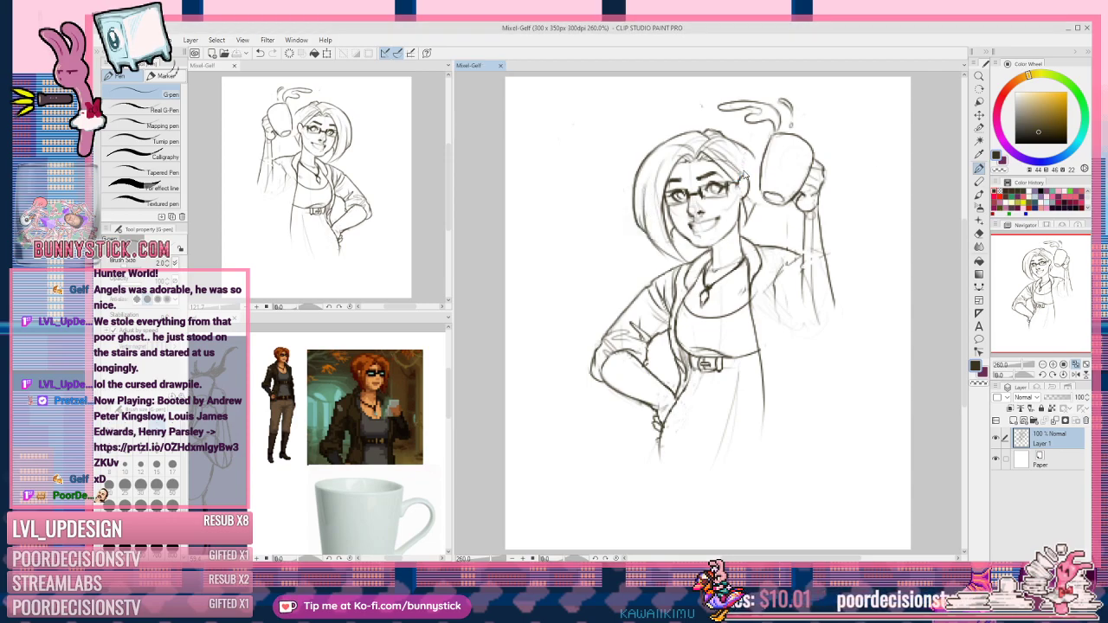
# Step: Undo the last hair strokes, redraw the strands sweeping across the forehead toward the ear, and save the file
pyautogui.hotkey('ctrl', 'z')
pyautogui.moveTo(750, 166); pyautogui.dragTo(747, 175)
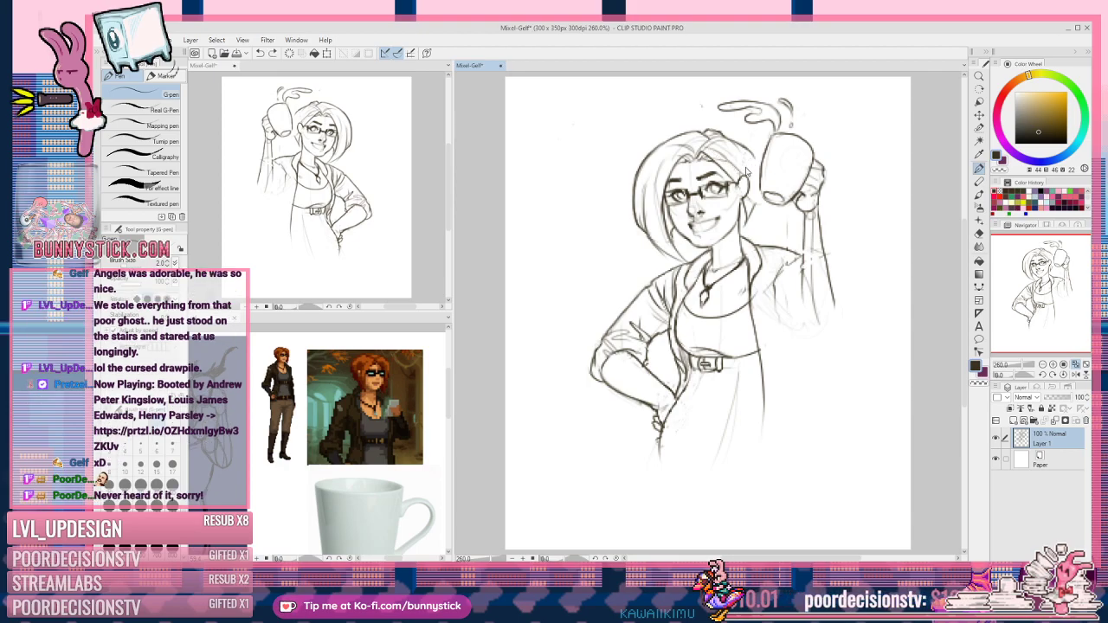
pyautogui.hotkey('ctrl', 'z')
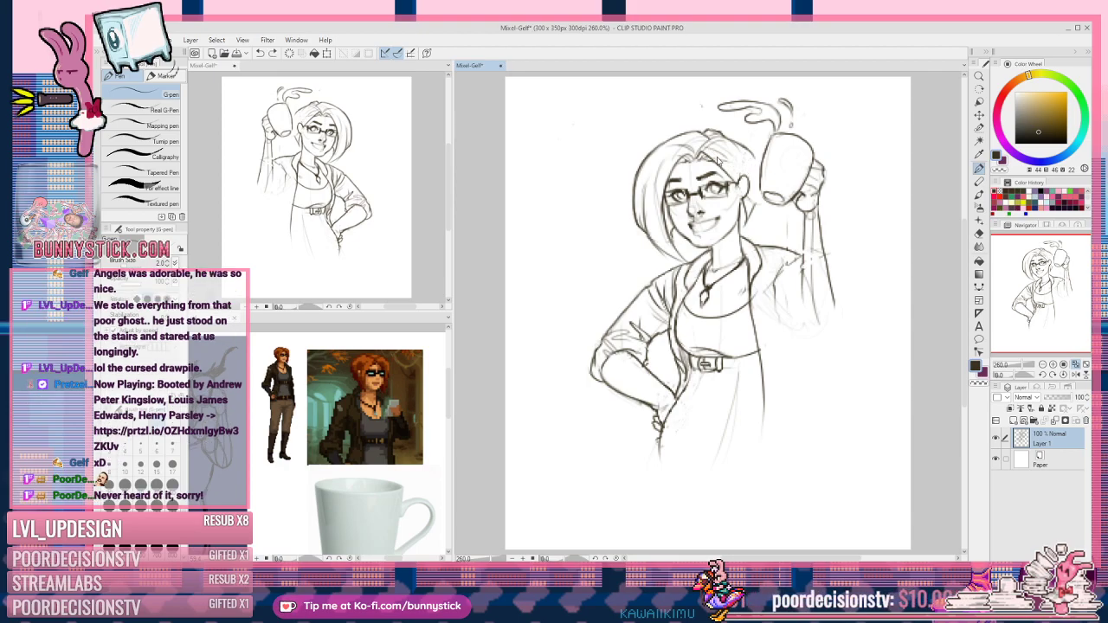
pyautogui.press('c')
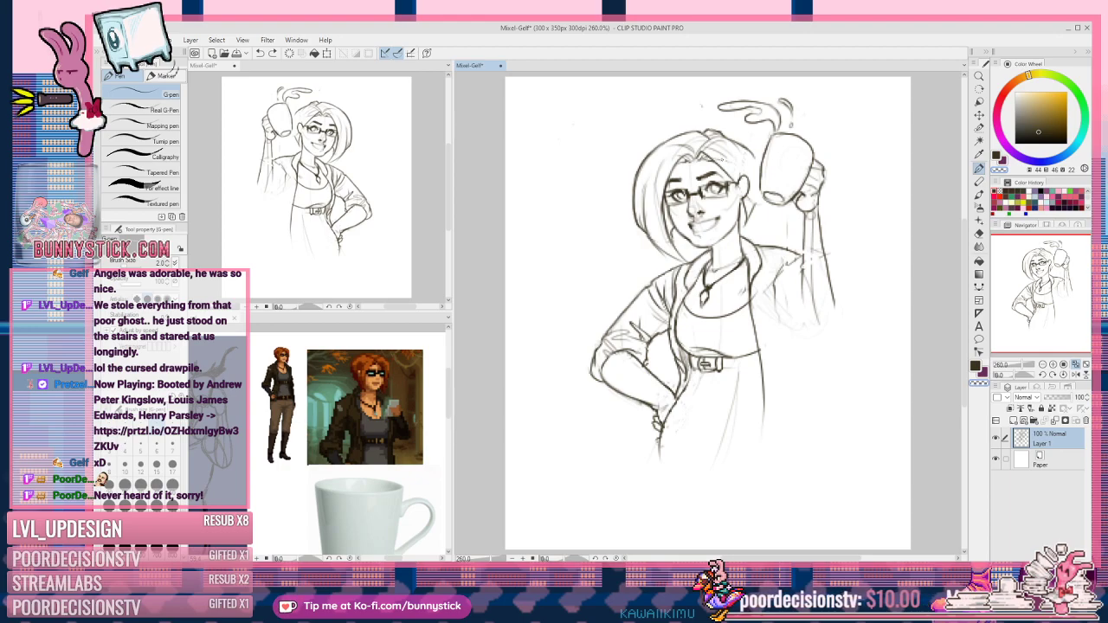
pyautogui.press('c')
pyautogui.moveTo(701, 146); pyautogui.dragTo(722, 154)
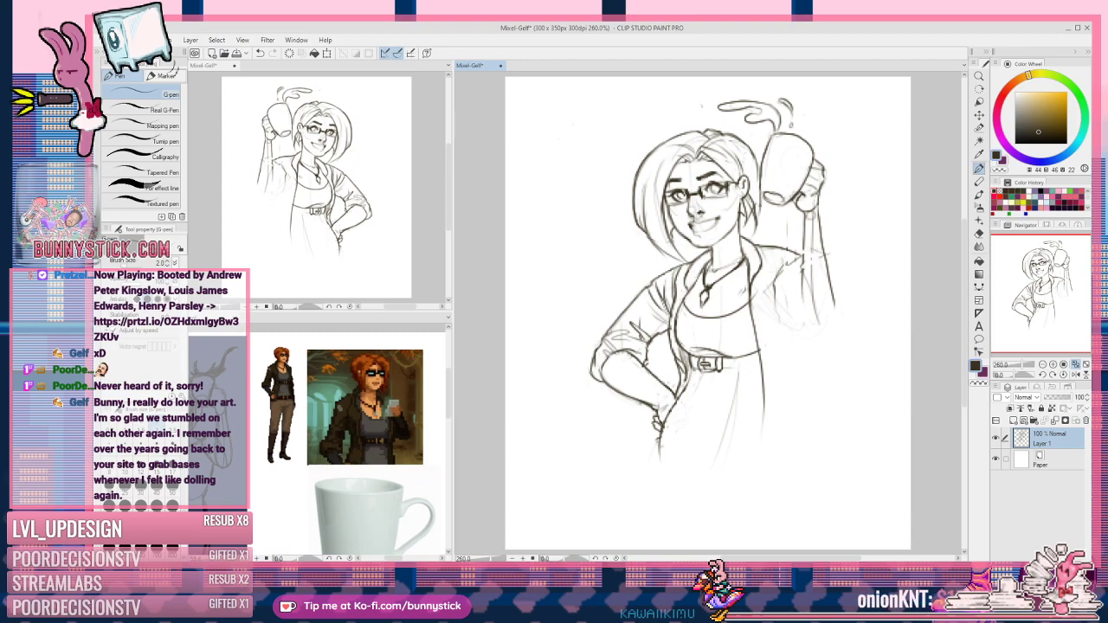
pyautogui.hotkey('ctrl', 's')
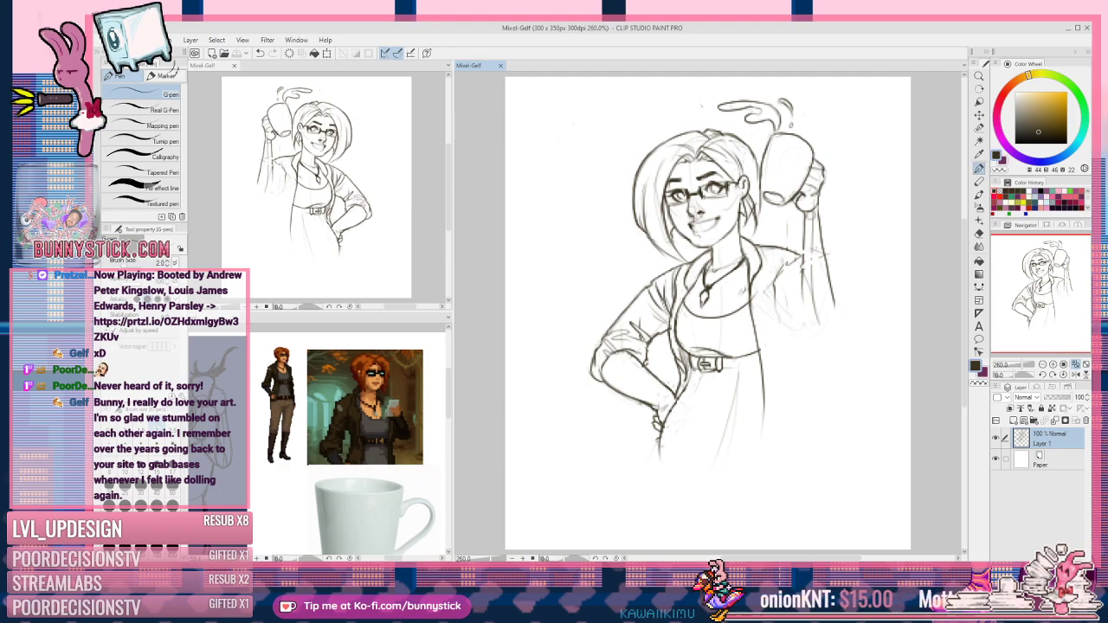
# Step: Draw the raised forearm's inner and outer contours from the wrist down, joining them in a rounded elbow
pyautogui.moveTo(802, 218)
pyautogui.mouseDown()
pyautogui.moveTo(793, 311)
pyautogui.moveTo(832, 346)
pyautogui.mouseUp()
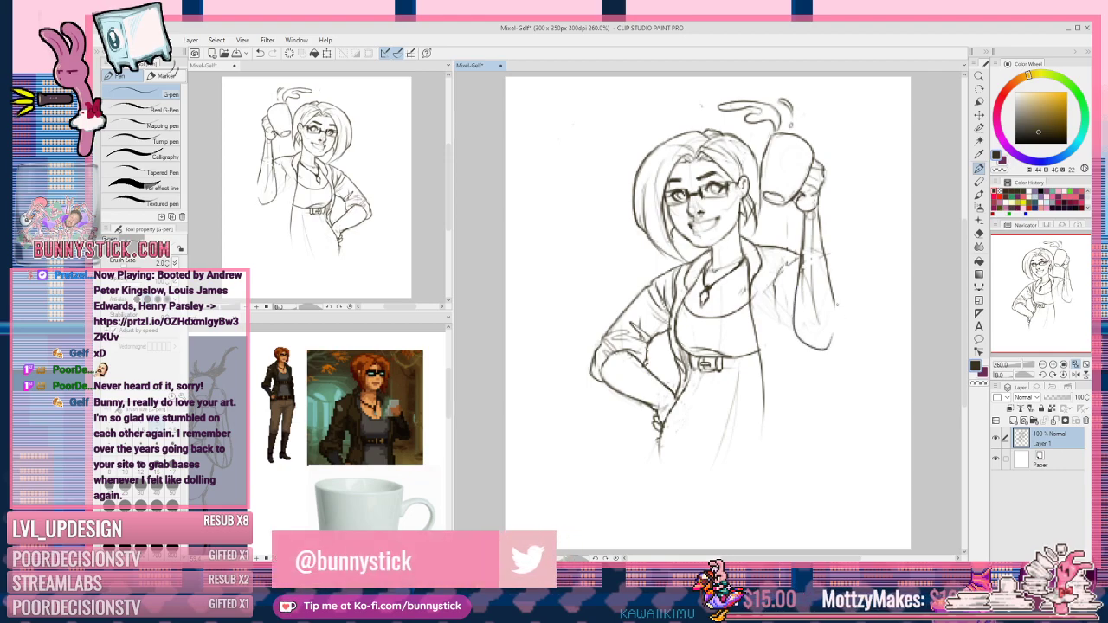
pyautogui.moveTo(837, 304); pyautogui.dragTo(831, 345)
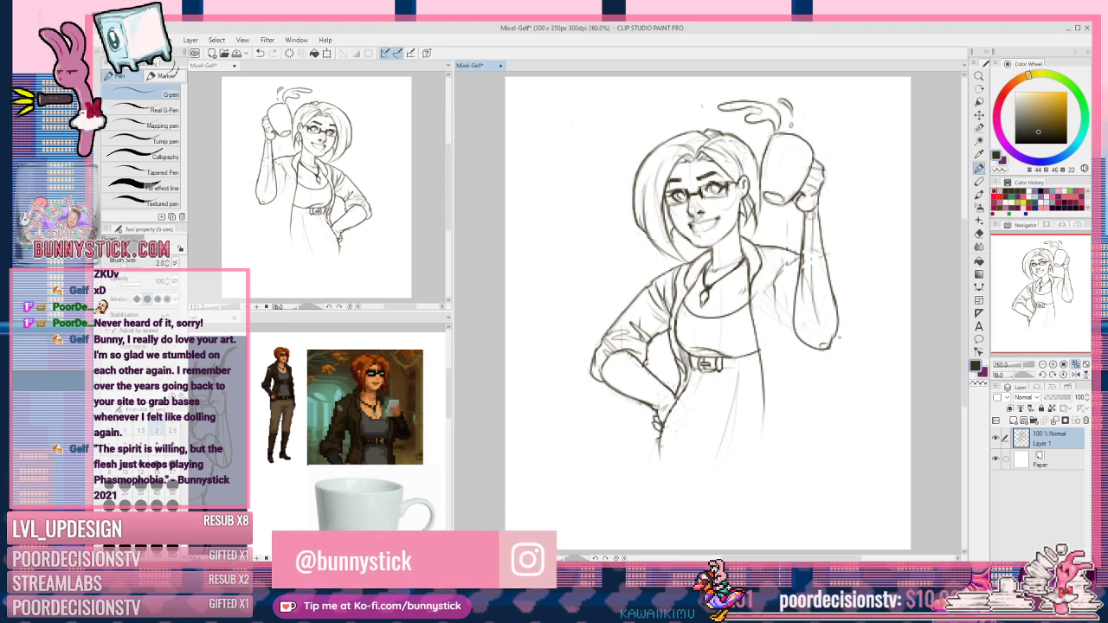
pyautogui.moveTo(810, 352); pyautogui.dragTo(816, 357)
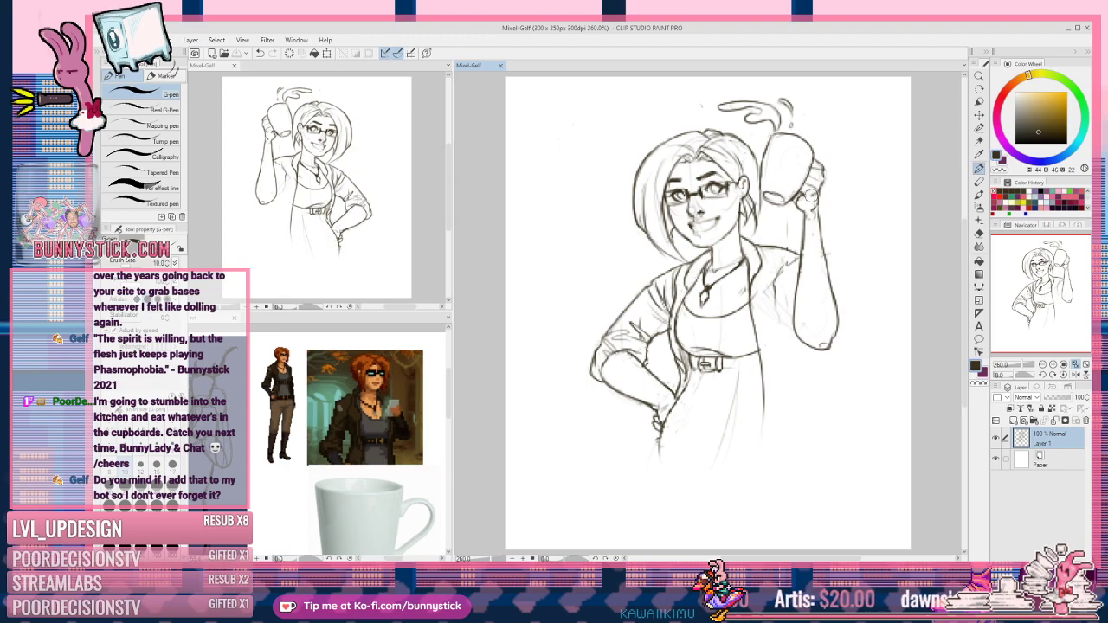
# Step: Reduce the G-pen's brush size, refine the lines of the raised hand and arm, and save the file
pyautogui.press('p')
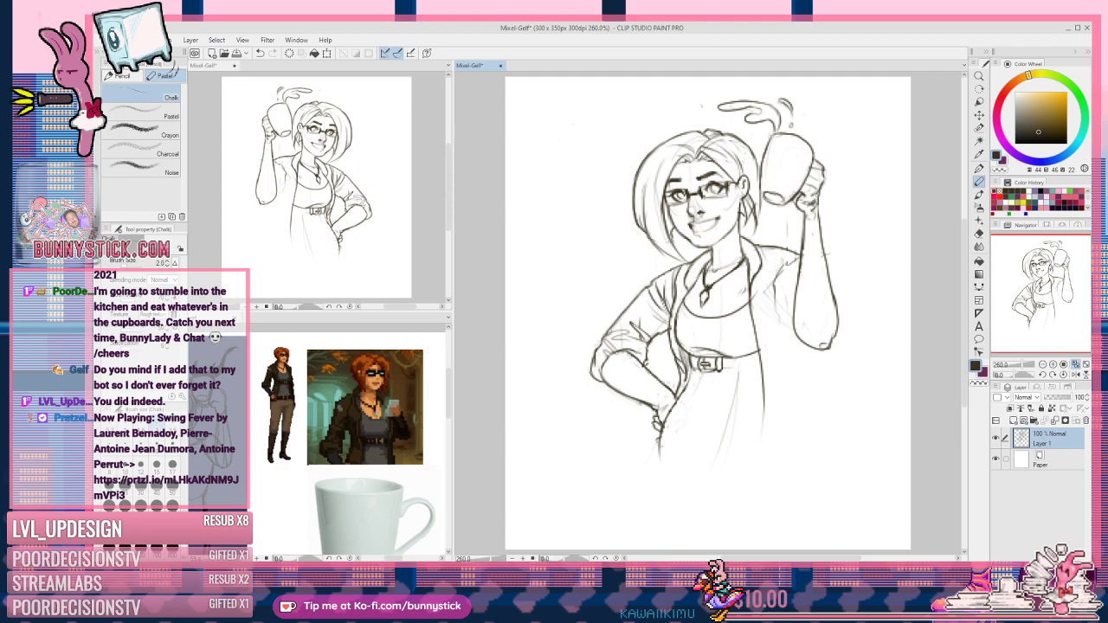
pyautogui.press('p')
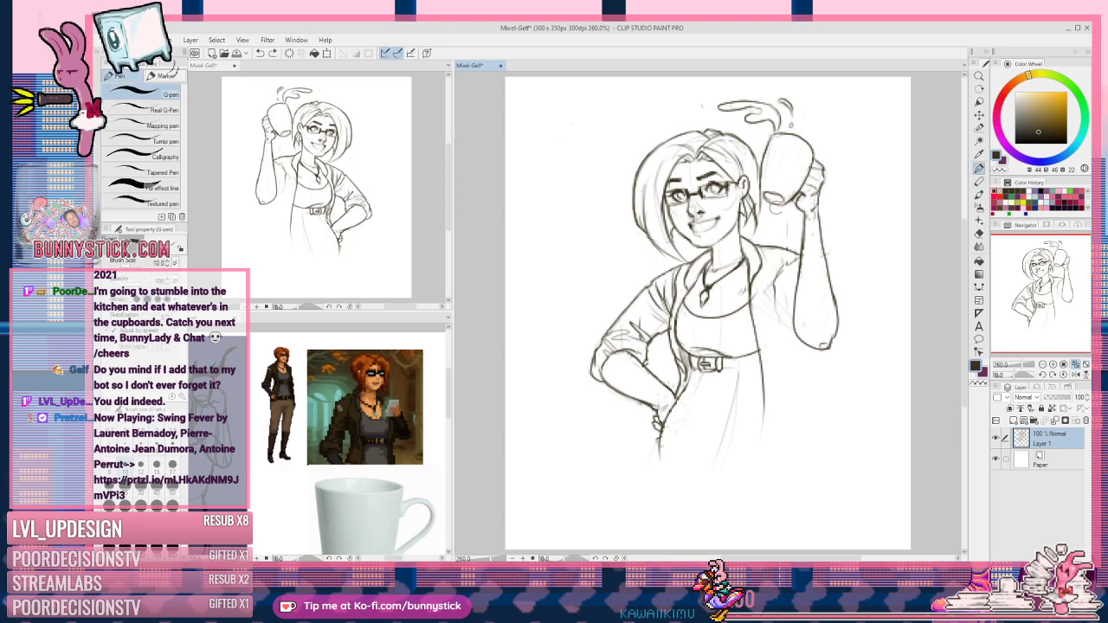
pyautogui.press('[')
pyautogui.press('[')
pyautogui.press('[')
pyautogui.press('[')
pyautogui.press('[')
pyautogui.press('[')
pyautogui.press('[')
pyautogui.press('[')
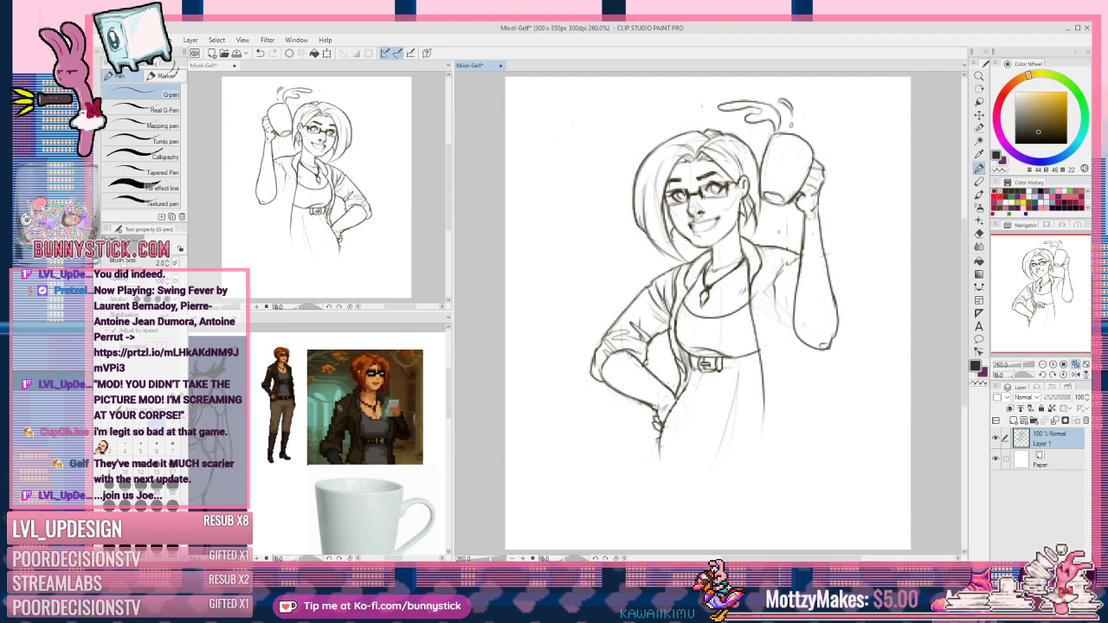
pyautogui.hotkey('ctrl', 's')
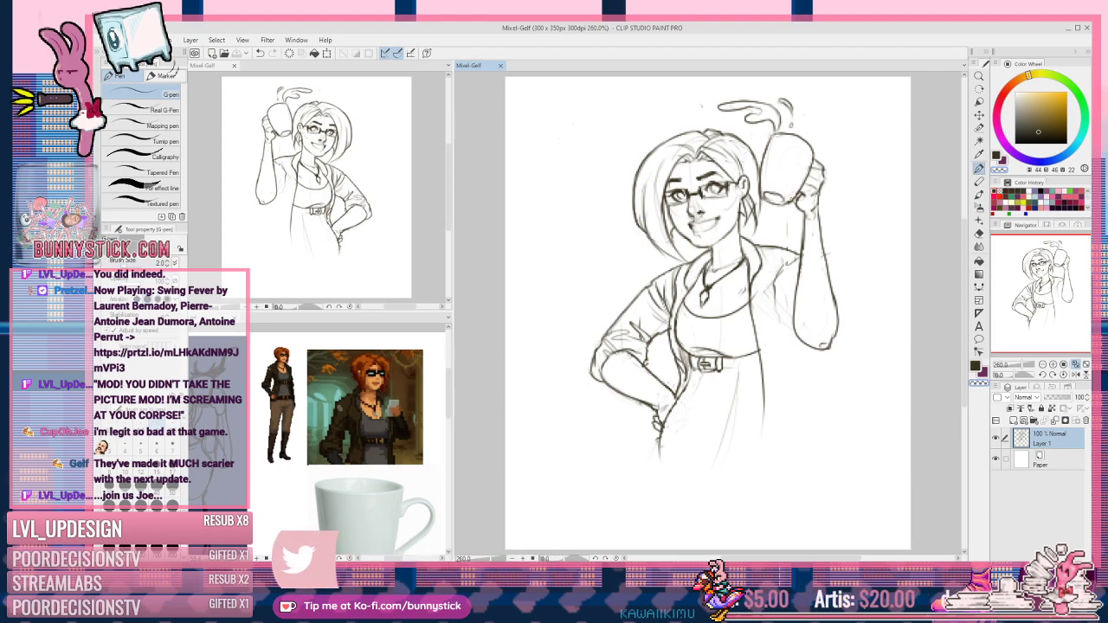
# Step: Clean up the raised wrist and redraw the outer forearm contour below the hand, switching between ink and transparent color
pyautogui.press('c')
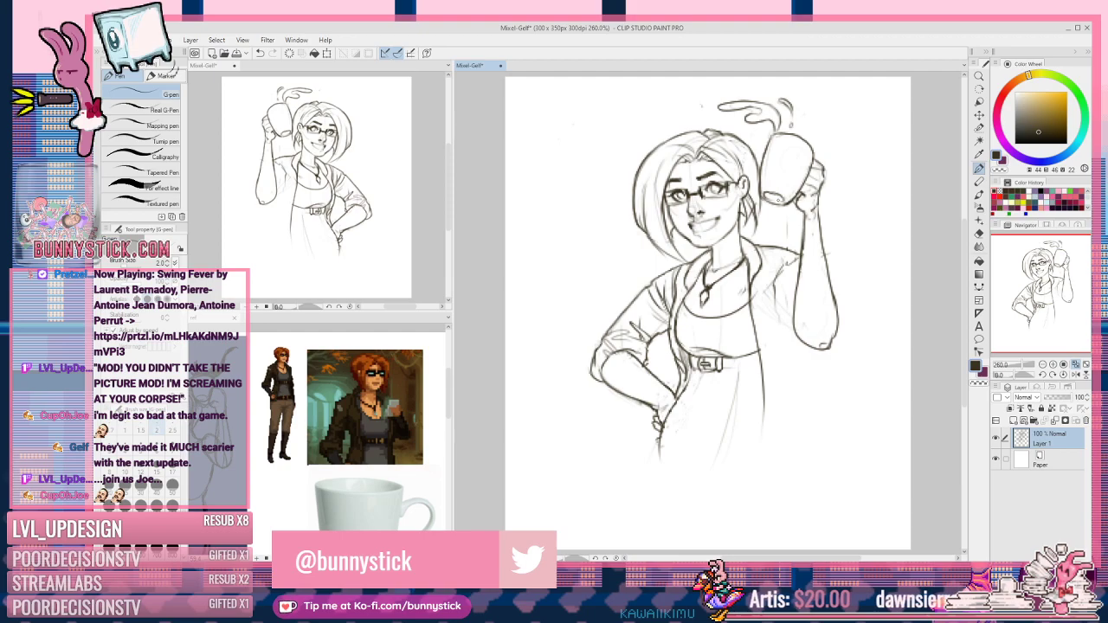
pyautogui.press('c')
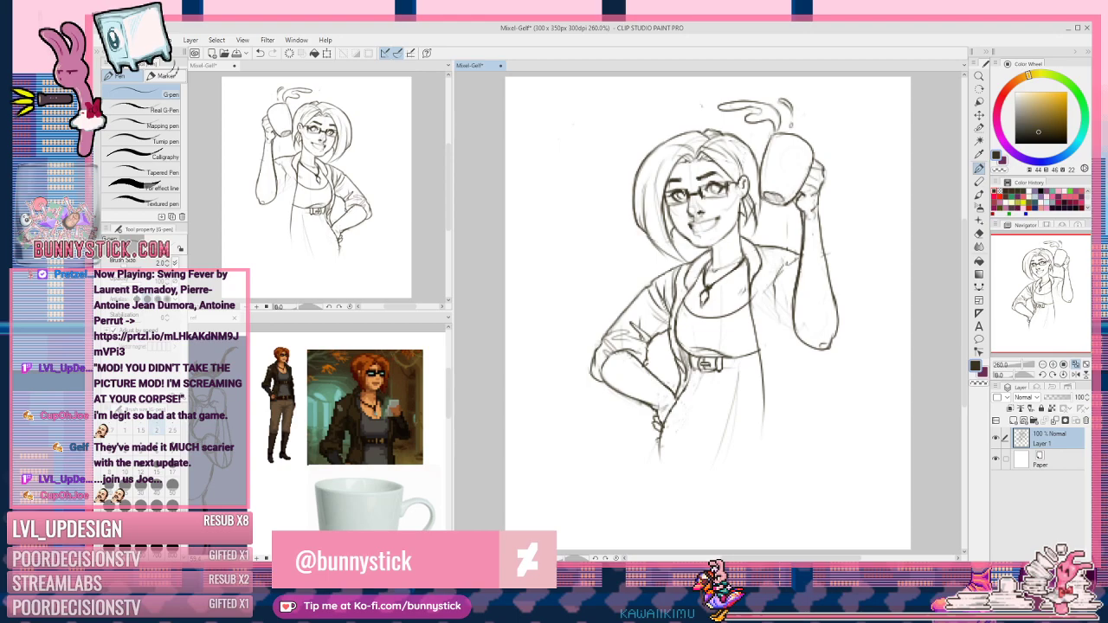
pyautogui.press('c')
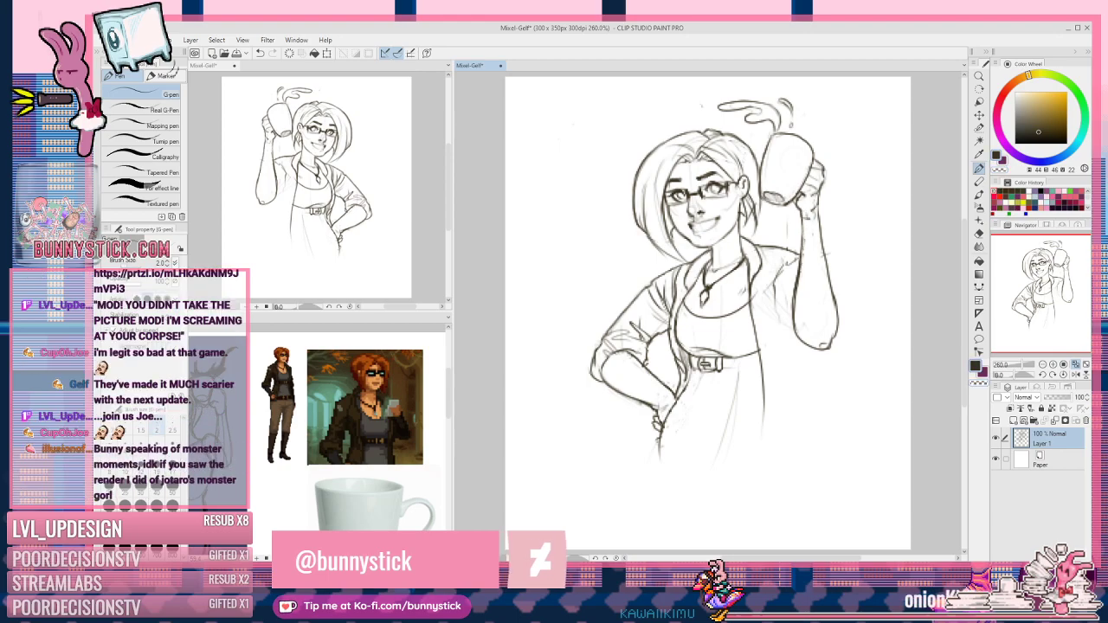
pyautogui.moveTo(819, 187); pyautogui.dragTo(820, 225)
pyautogui.press('c')
pyautogui.press('c')
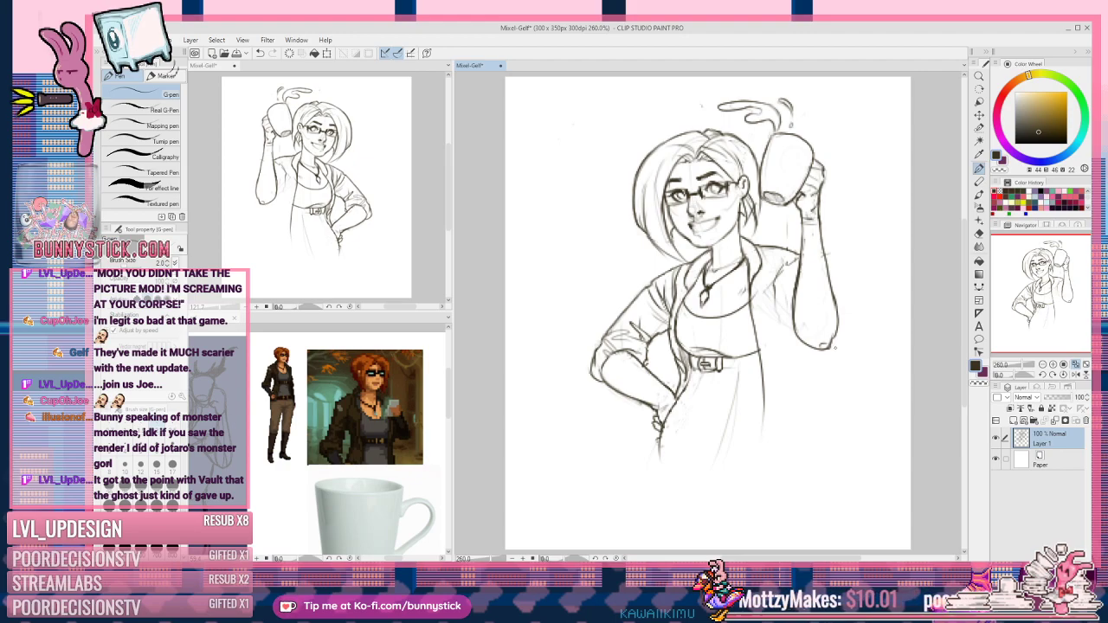
pyautogui.press('m')
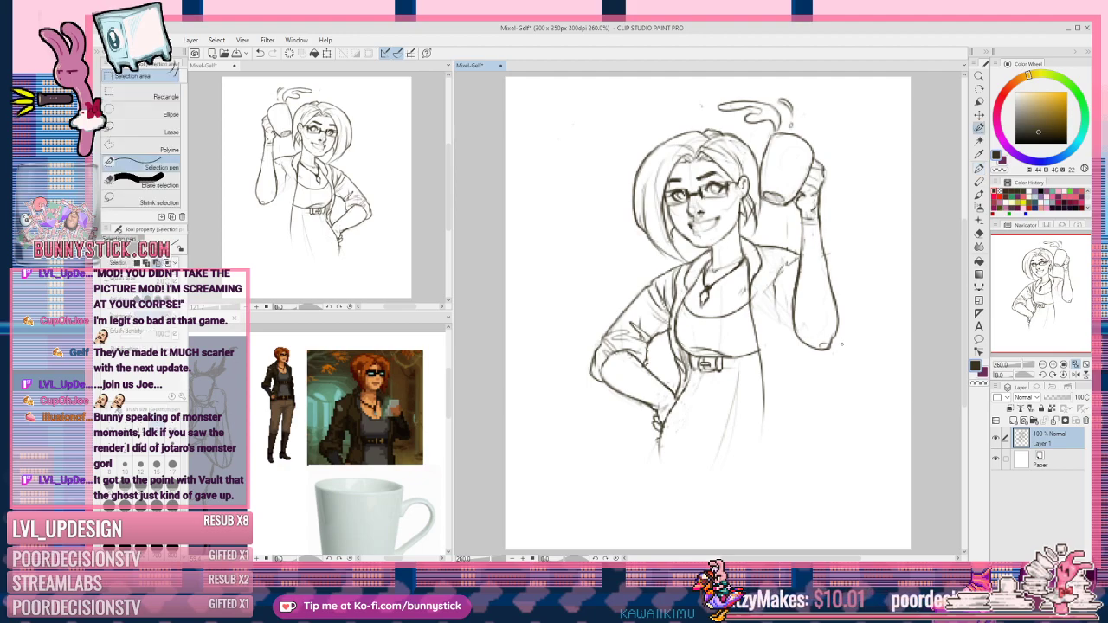
pyautogui.click(841, 343)
pyautogui.moveTo(830, 340)
pyautogui.mouseDown()
pyautogui.moveTo(833, 312)
pyautogui.moveTo(797, 324)
pyautogui.moveTo(836, 253)
pyautogui.moveTo(813, 237)
pyautogui.moveTo(823, 234)
pyautogui.moveTo(830, 264)
pyautogui.mouseUp()
pyautogui.hotkey('ctrl', 'd')
pyautogui.press('k')
pyautogui.hotkey('ctrl', 'z')
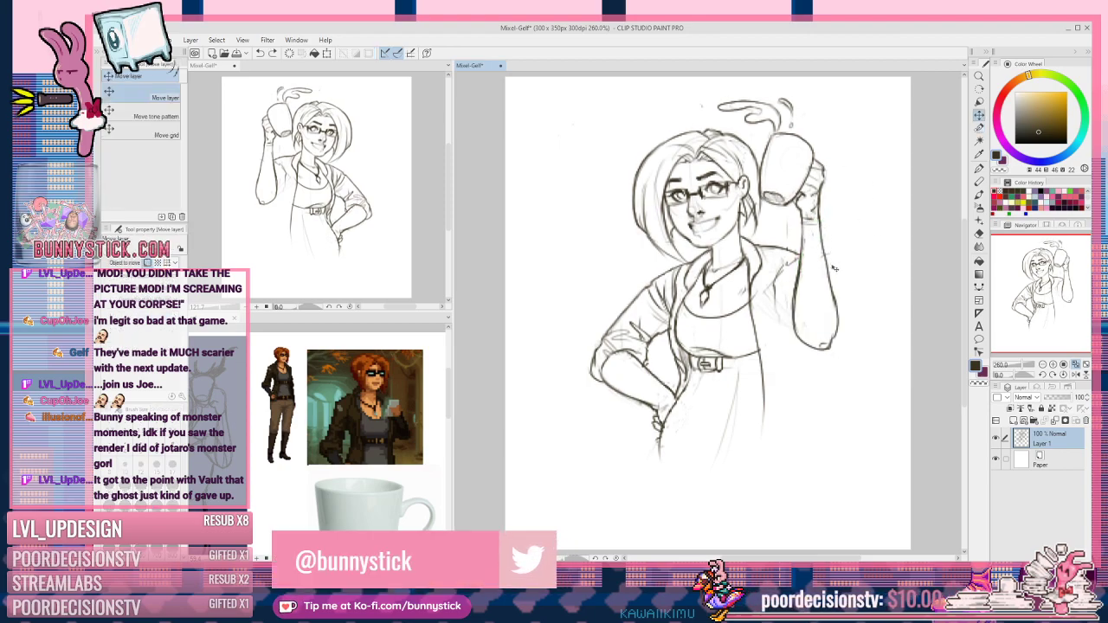
pyautogui.hotkey('ctrl', 'shift', 'd')
pyautogui.hotkey('ctrl', 'd')
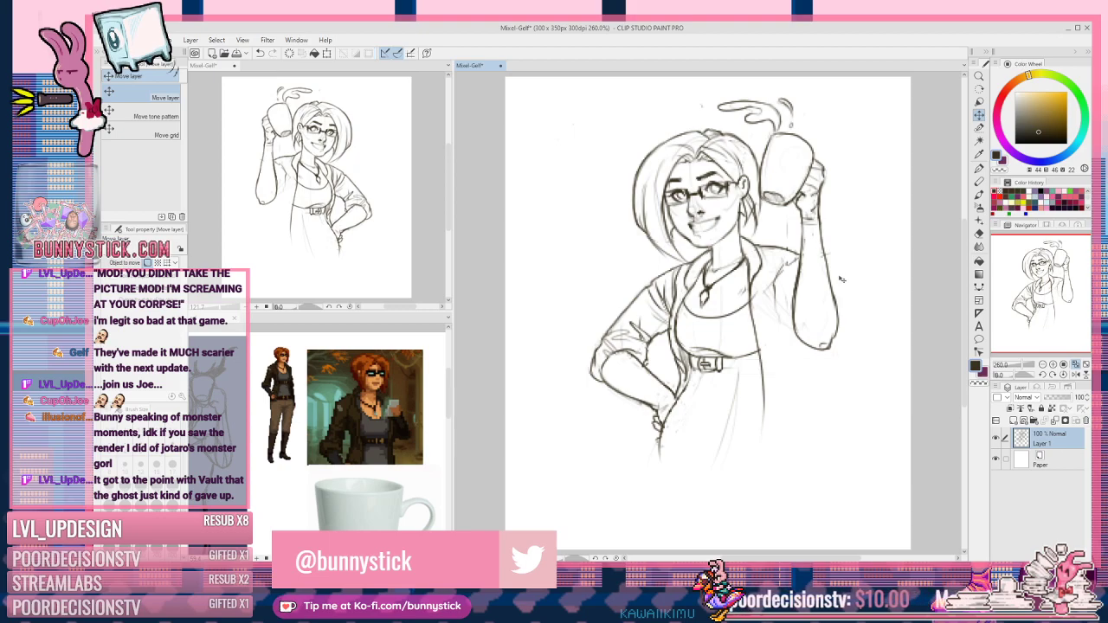
# Step: Select the raised forearm and elbow with the Selection pen, move them slightly up, and deselect
pyautogui.press('m')
pyautogui.moveTo(833, 367)
pyautogui.mouseDown()
pyautogui.moveTo(809, 226)
pyautogui.moveTo(791, 316)
pyautogui.moveTo(826, 365)
pyautogui.mouseUp()
pyautogui.press('k')
pyautogui.moveTo(831, 277); pyautogui.dragTo(830, 270)
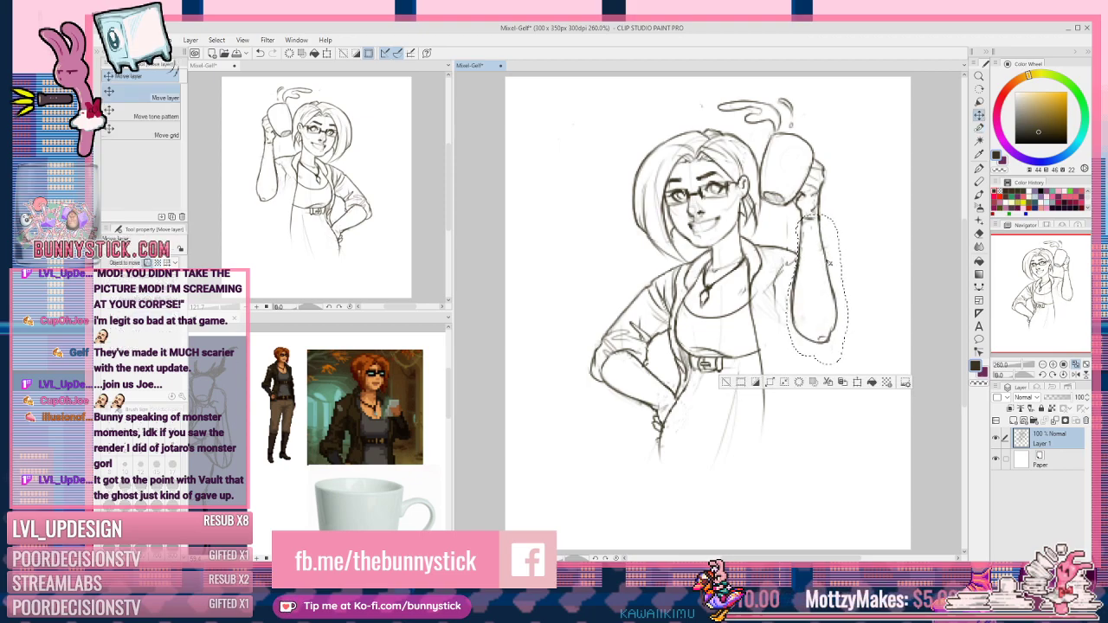
pyautogui.hotkey('ctrl', 'd')
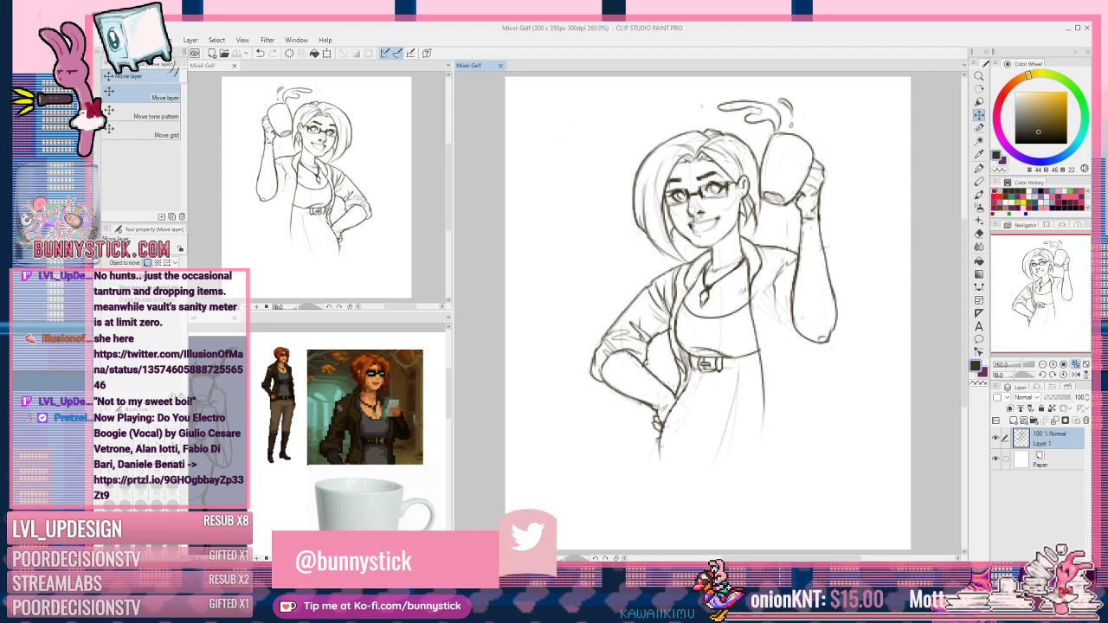
# Step: Switch to the browser window showing the shared pixel-art character, look at it, and return to the sketch in Clip Studio Paint
pyautogui.moveTo(1107, 2); pyautogui.dragTo(793, 18)
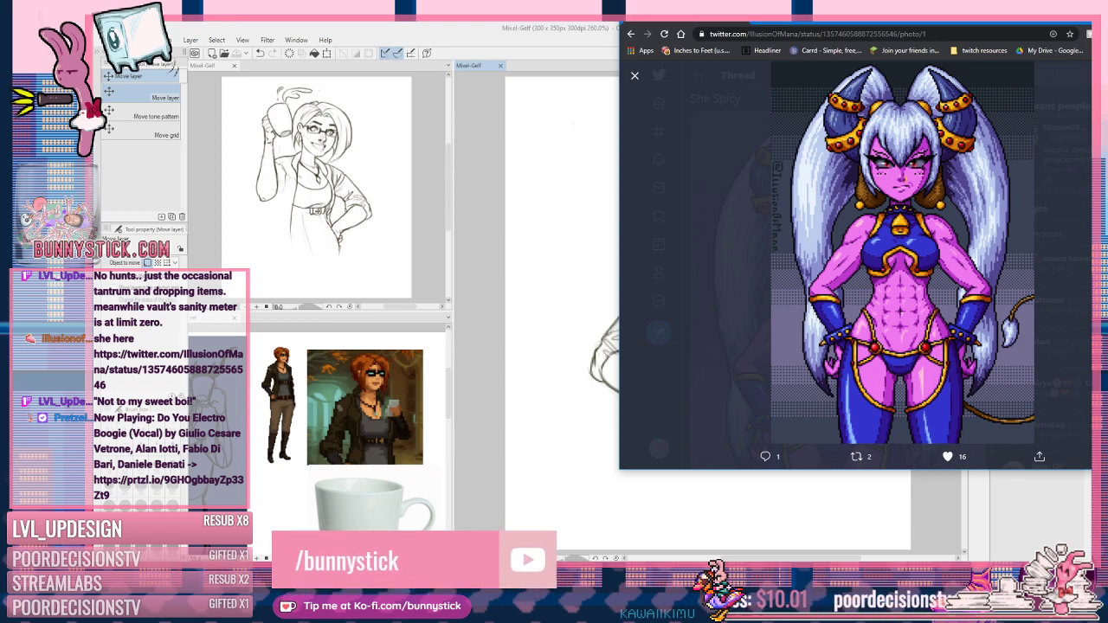
pyautogui.moveTo(857, 23); pyautogui.dragTo(866, 0)
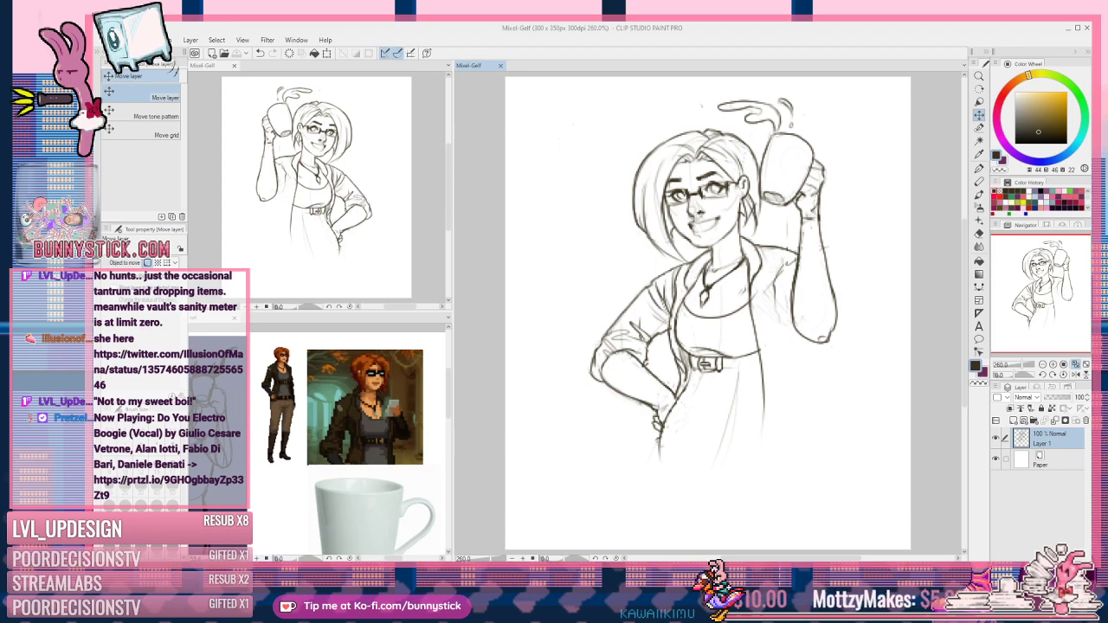
pyautogui.click(790, 299)
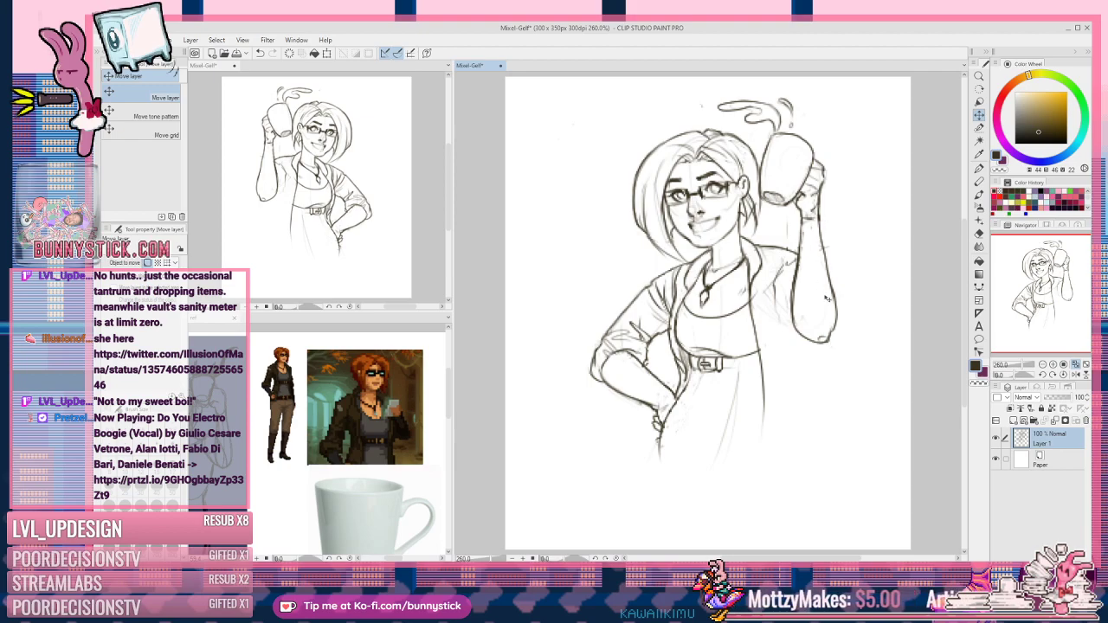
# Step: Redraw the raised arm's elbow with the G-pen and add the jacket's side lines from the armpit down to the hip
pyautogui.press('p')
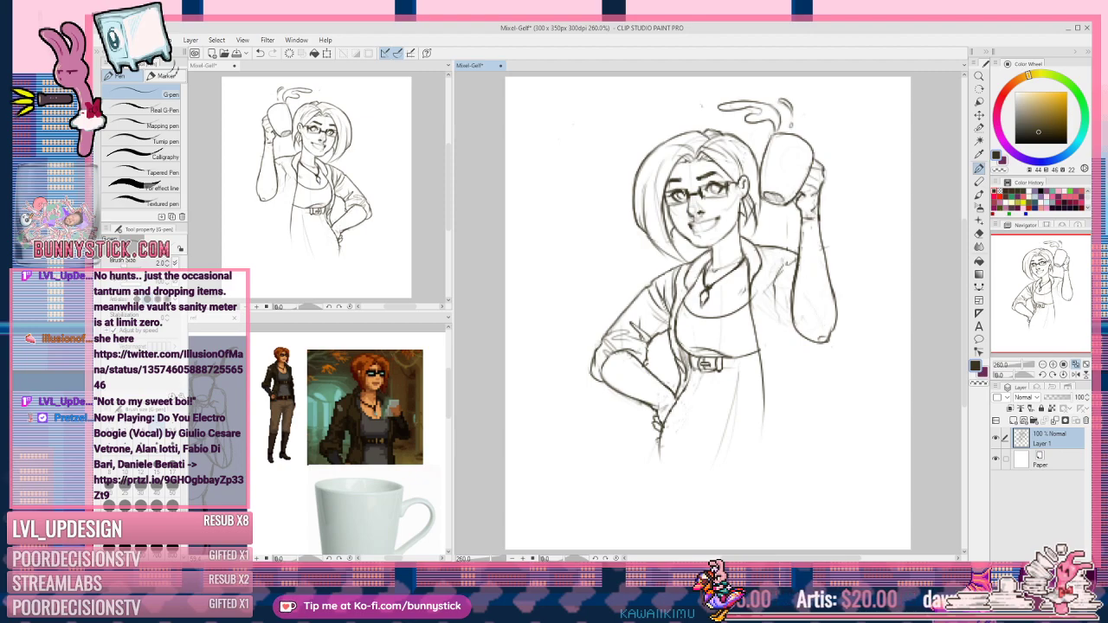
pyautogui.moveTo(833, 294)
pyautogui.mouseDown()
pyautogui.moveTo(844, 317)
pyautogui.moveTo(835, 338)
pyautogui.mouseUp()
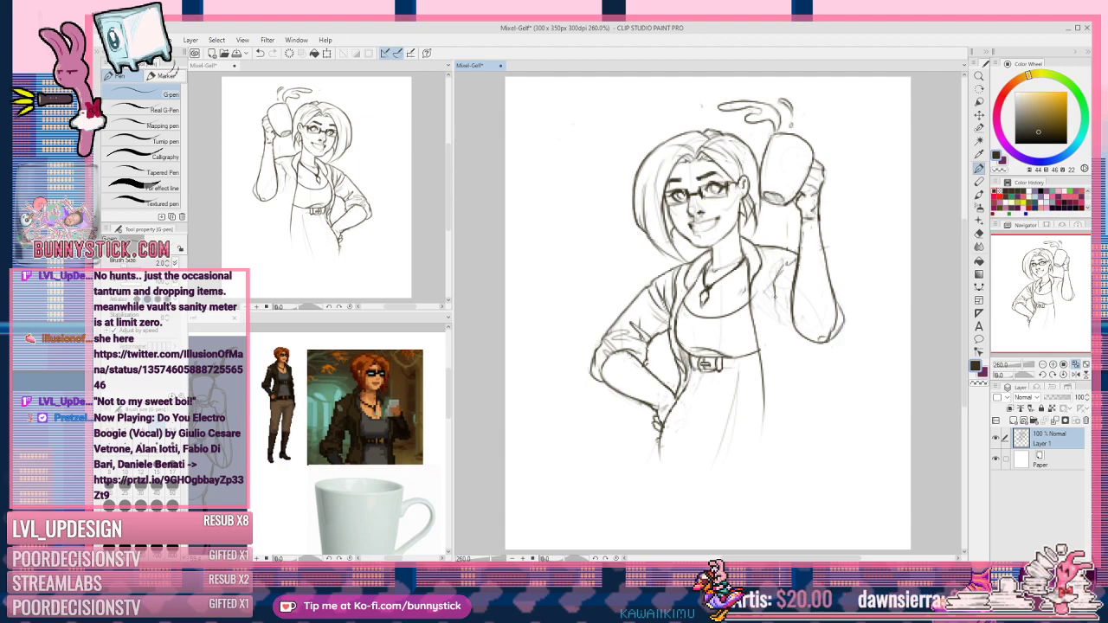
pyautogui.moveTo(781, 281); pyautogui.dragTo(792, 334)
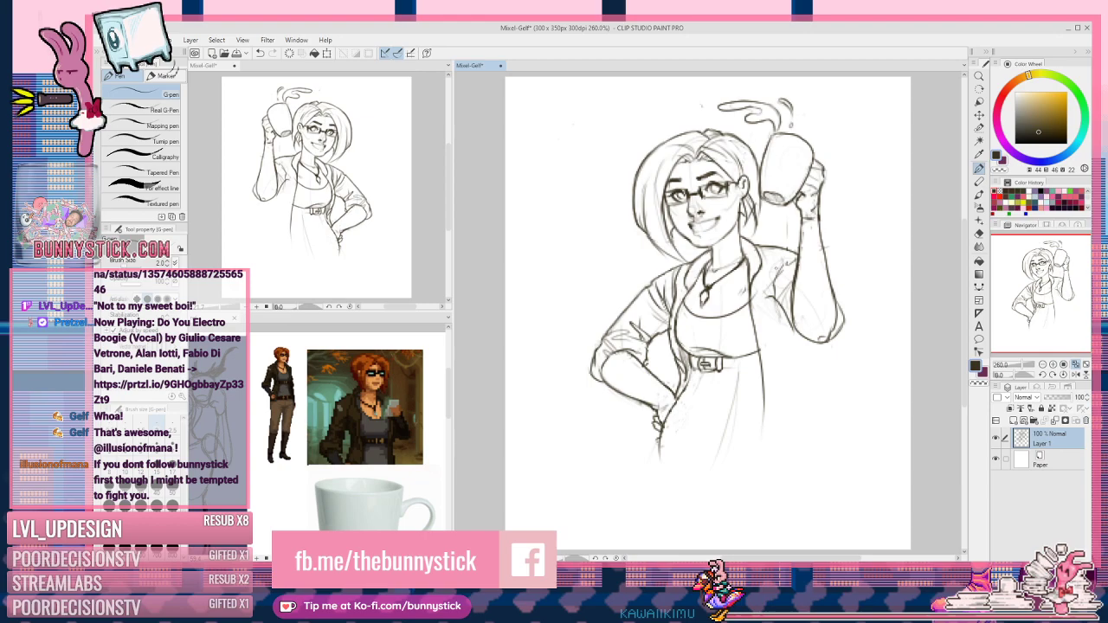
pyautogui.moveTo(768, 273); pyautogui.dragTo(779, 329)
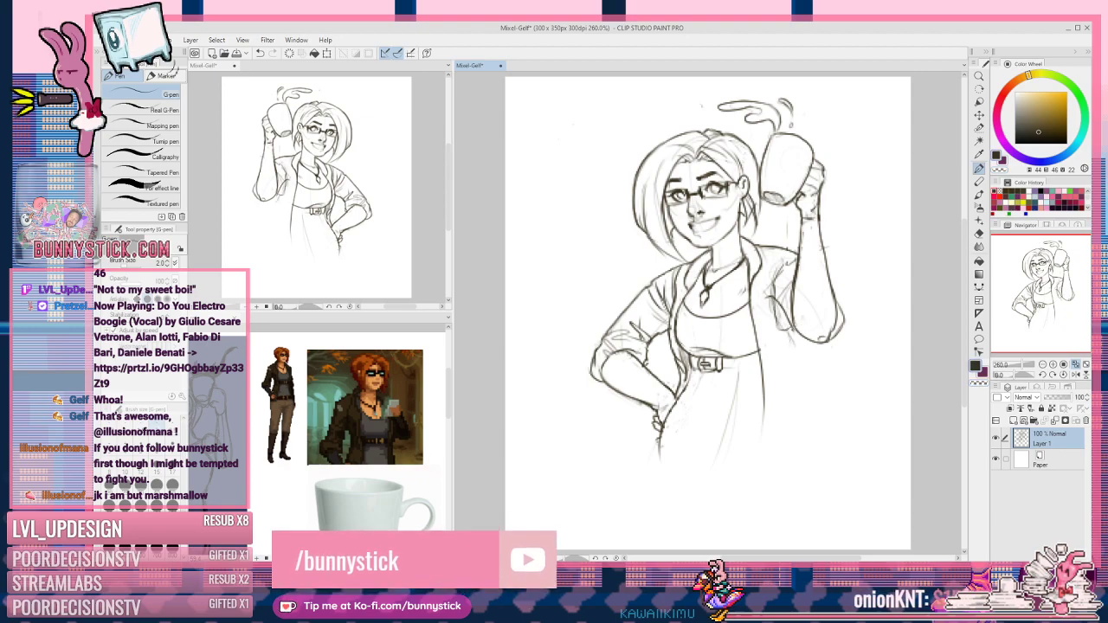
pyautogui.moveTo(790, 332); pyautogui.dragTo(782, 398)
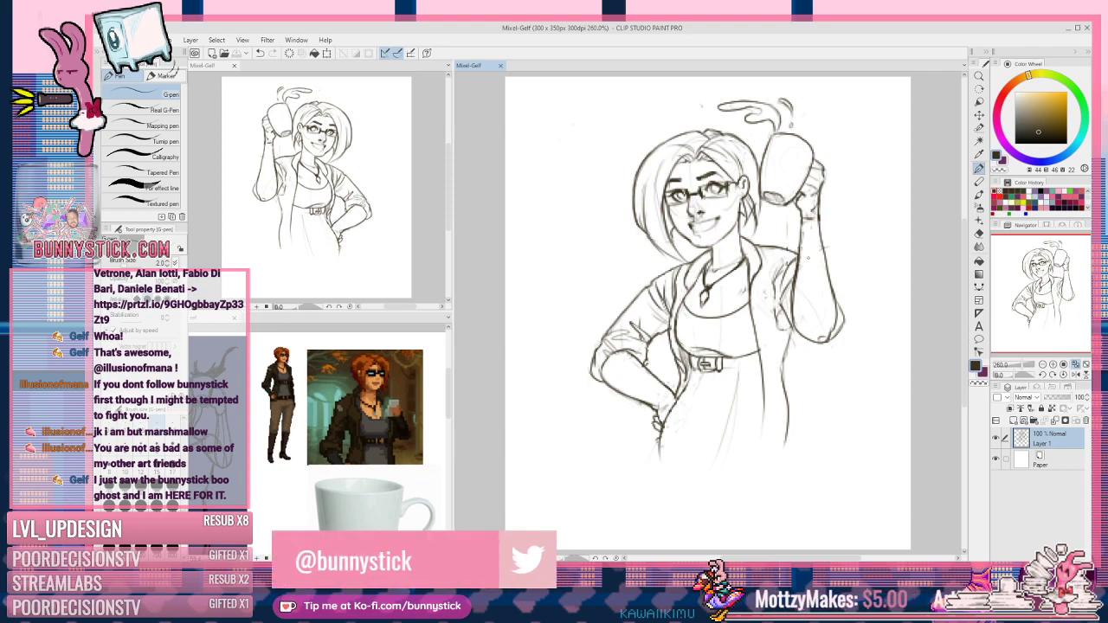
# Step: Undo the last stroke, erase stray marks around the raised sleeve, redraw the jacket lines at the armpit, and save the file
pyautogui.hotkey('ctrl', 'z')
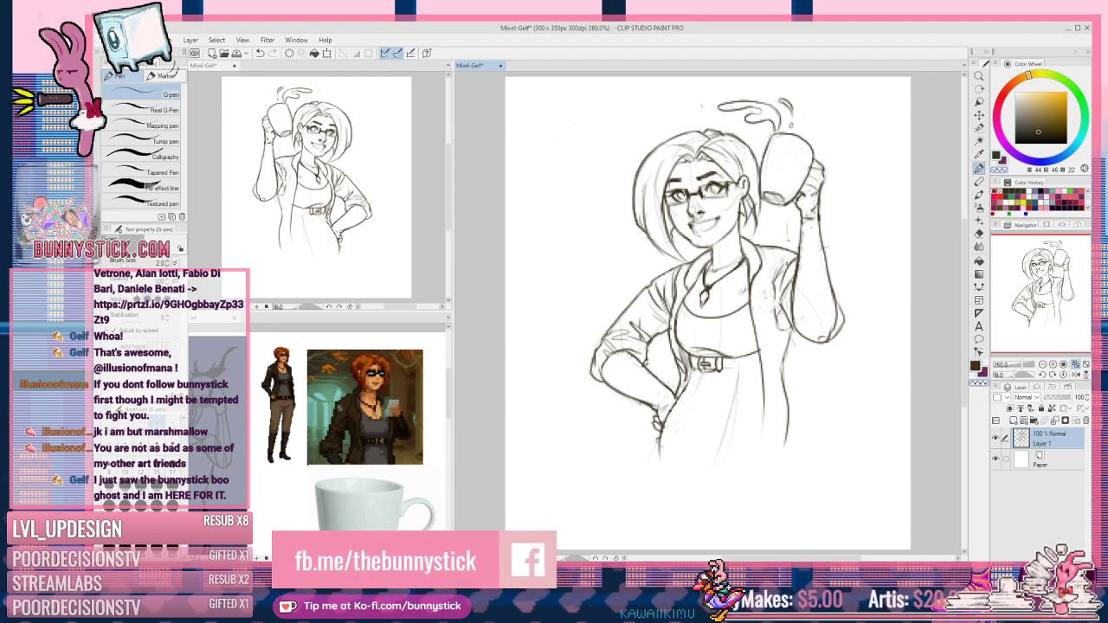
pyautogui.moveTo(789, 249)
pyautogui.mouseDown()
pyautogui.moveTo(760, 244)
pyautogui.moveTo(798, 255)
pyautogui.mouseUp()
pyautogui.press('c')
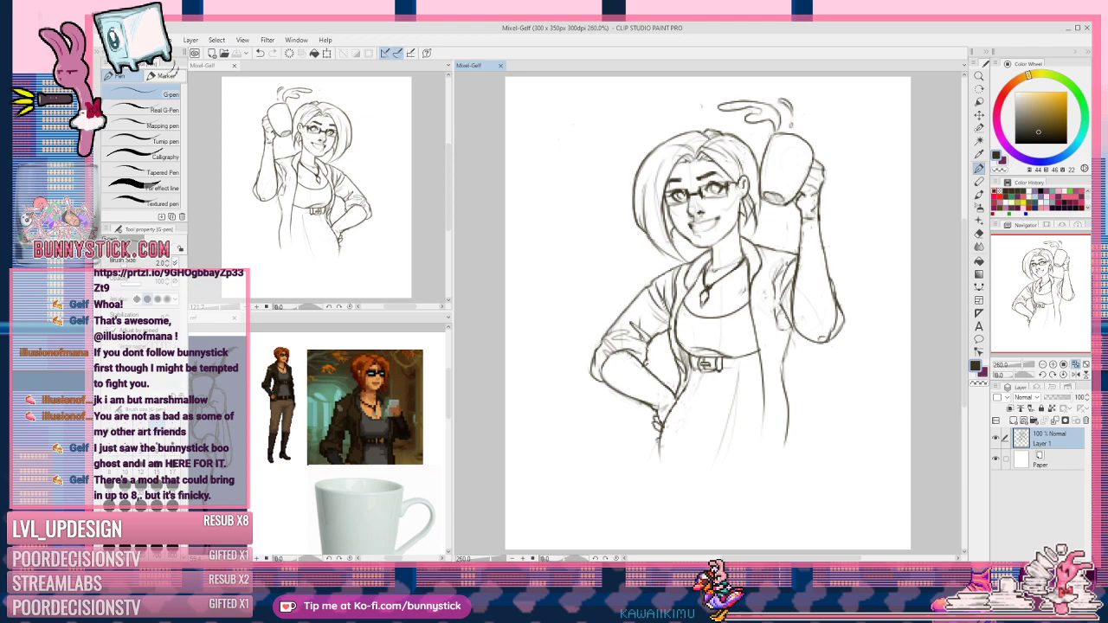
pyautogui.moveTo(778, 313); pyautogui.dragTo(781, 315)
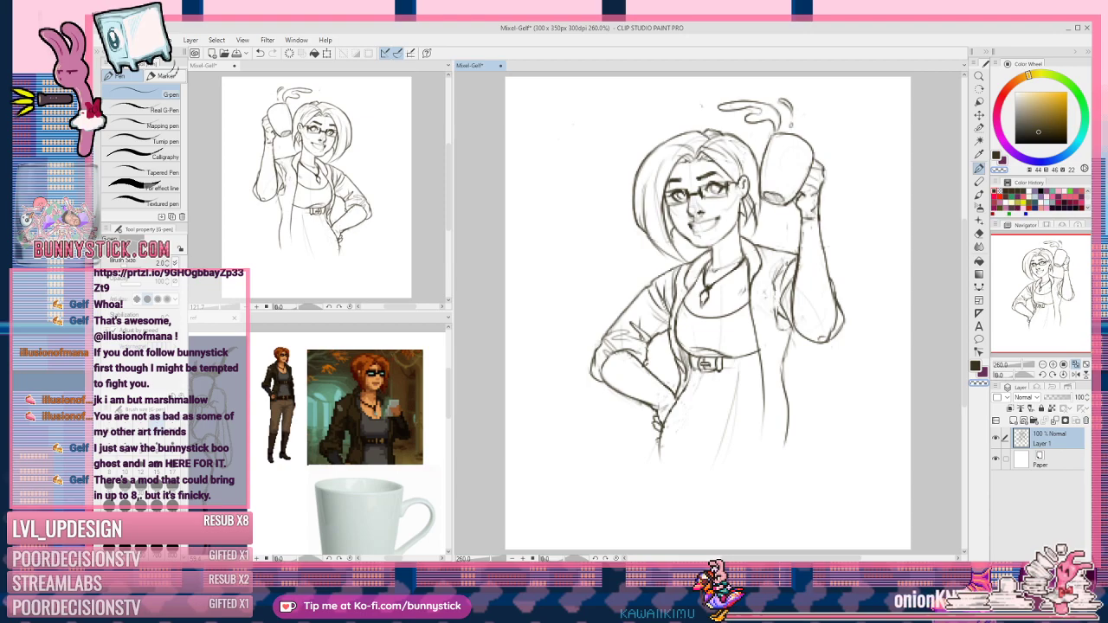
pyautogui.moveTo(772, 284)
pyautogui.mouseDown()
pyautogui.moveTo(777, 261)
pyautogui.moveTo(782, 286)
pyautogui.mouseUp()
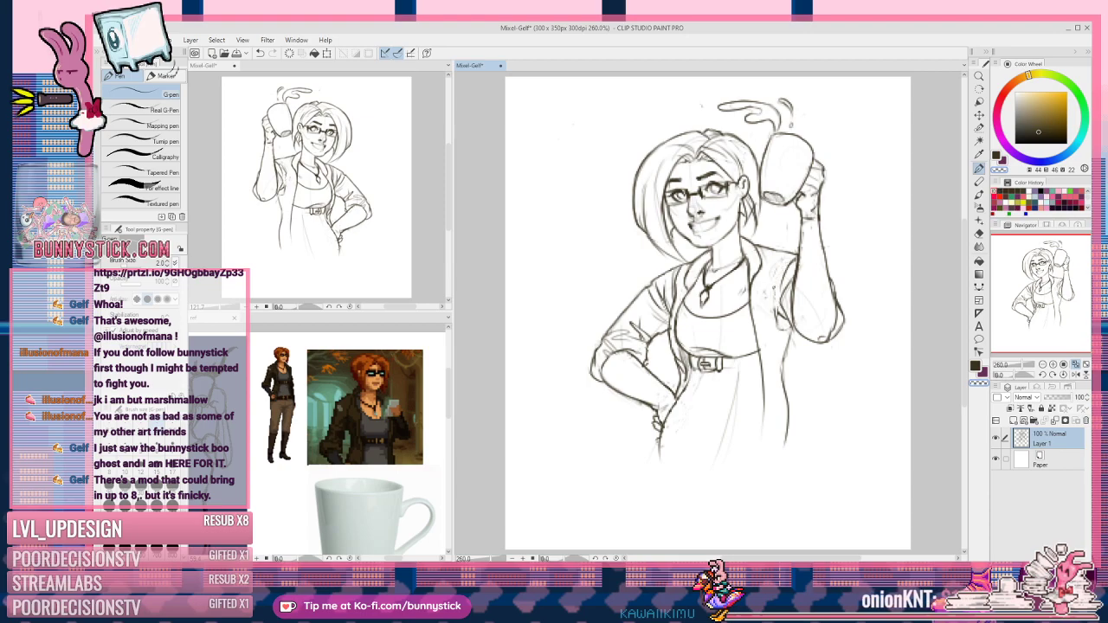
pyautogui.press('c')
pyautogui.moveTo(773, 265)
pyautogui.mouseDown()
pyautogui.moveTo(784, 293)
pyautogui.moveTo(775, 305)
pyautogui.mouseUp()
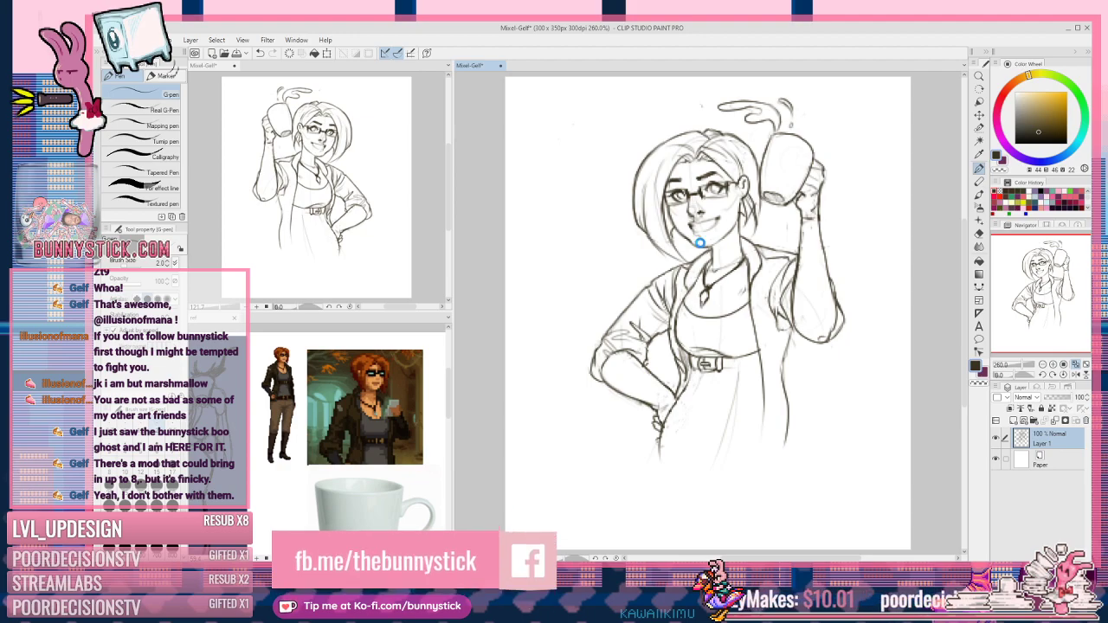
pyautogui.hotkey('ctrl', 's')
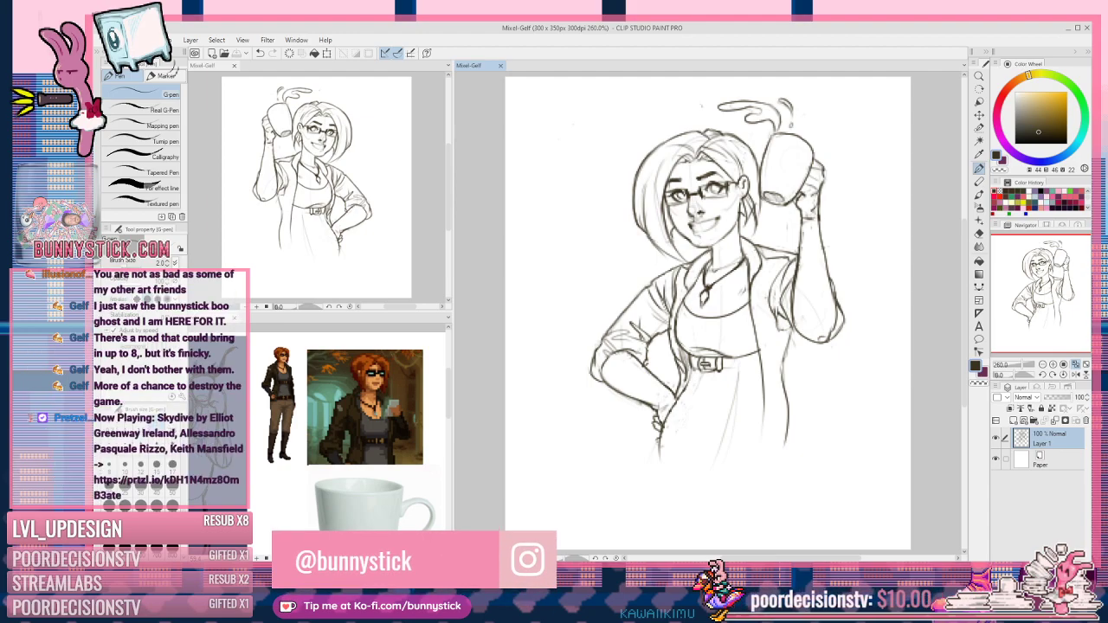
# Step: Draw the jacket's lower corner and the hip line beneath it, cleaning up the overlapping strokes with transparent color
pyautogui.moveTo(792, 328); pyautogui.dragTo(776, 381)
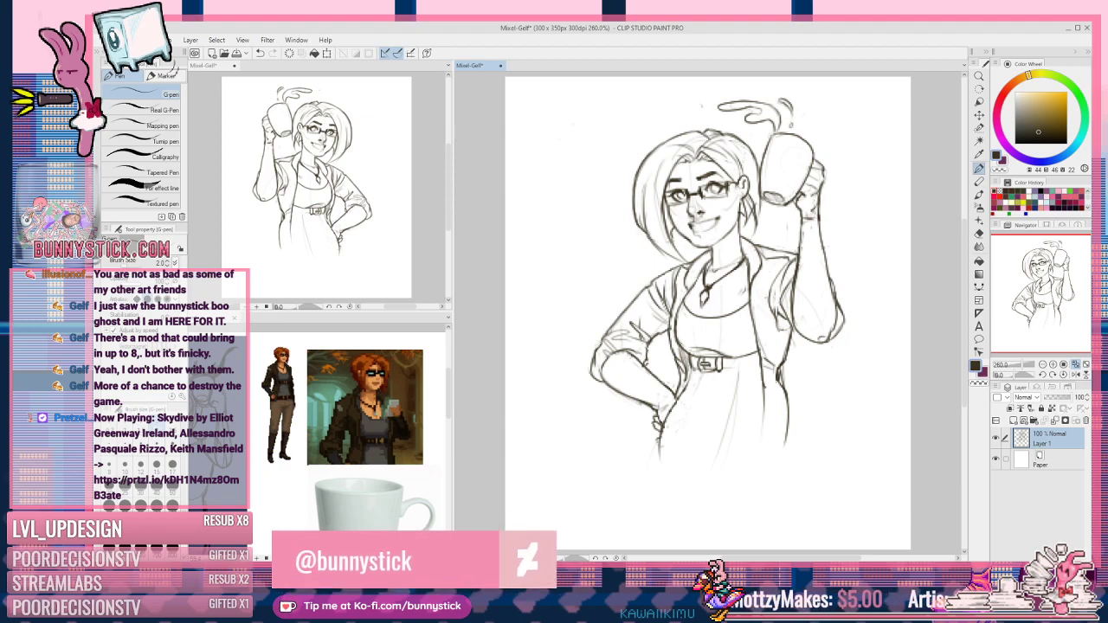
pyautogui.moveTo(777, 382); pyautogui.dragTo(795, 446)
pyautogui.press('c')
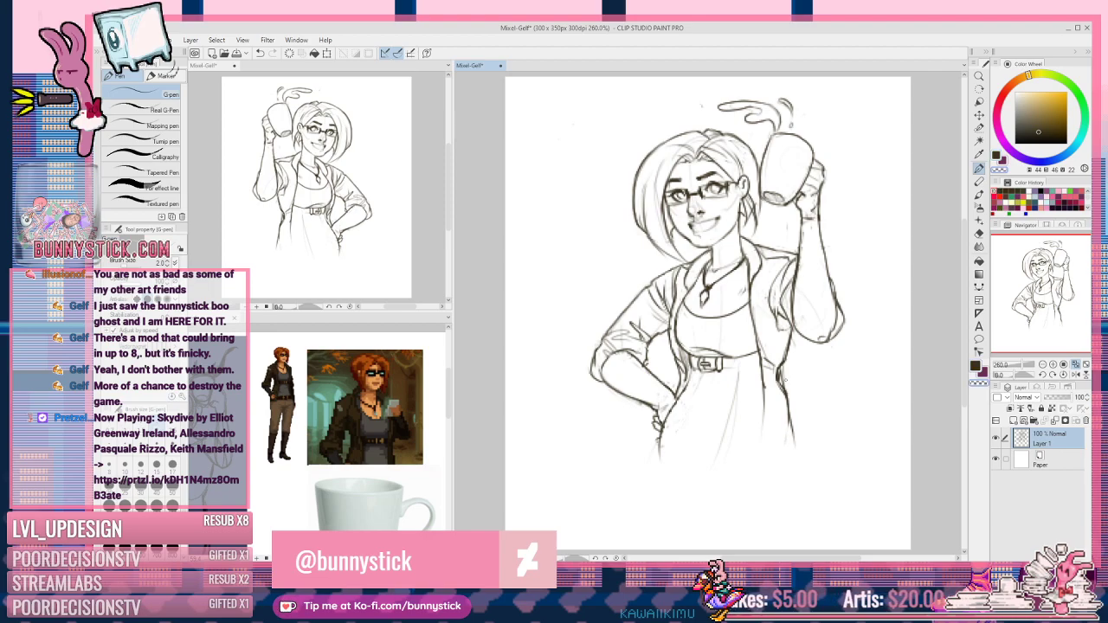
pyautogui.moveTo(782, 369); pyautogui.dragTo(794, 438)
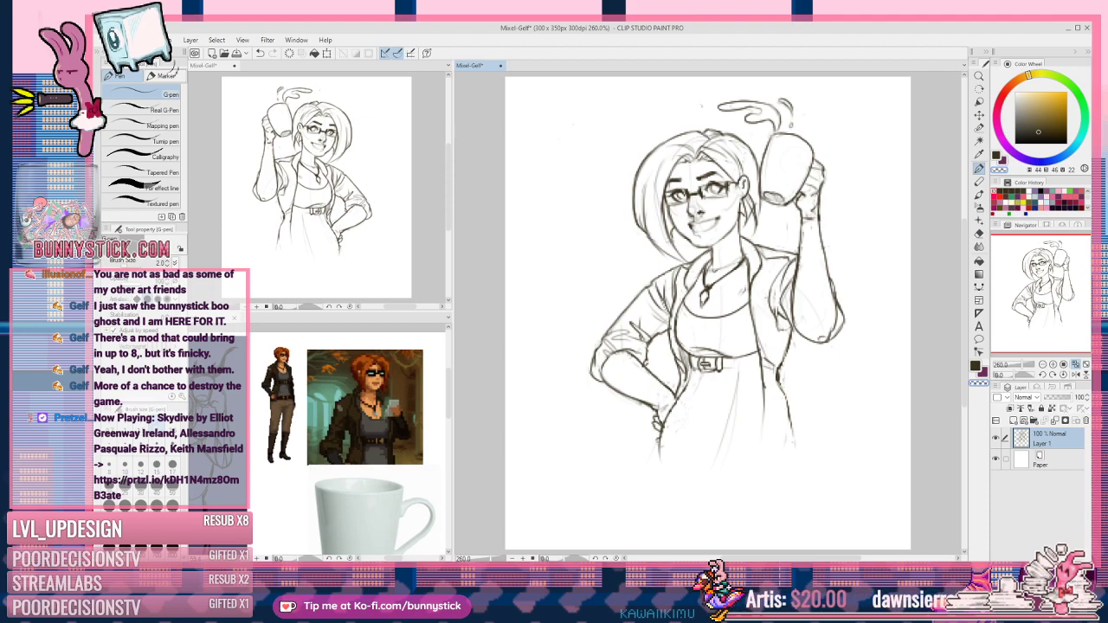
pyautogui.press('c')
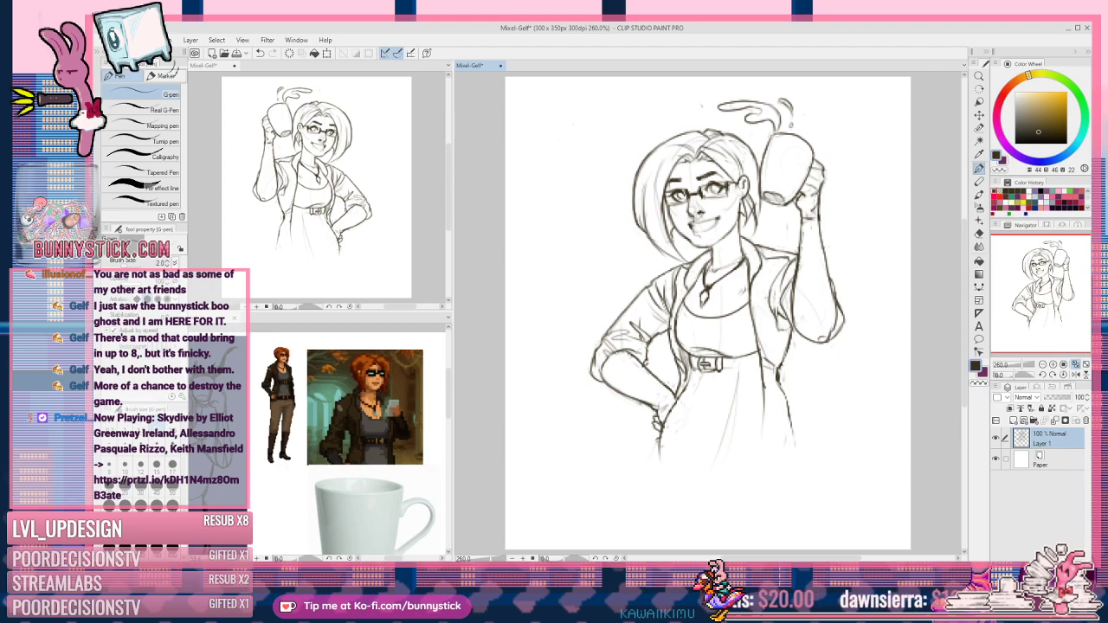
pyautogui.moveTo(772, 375); pyautogui.dragTo(776, 383)
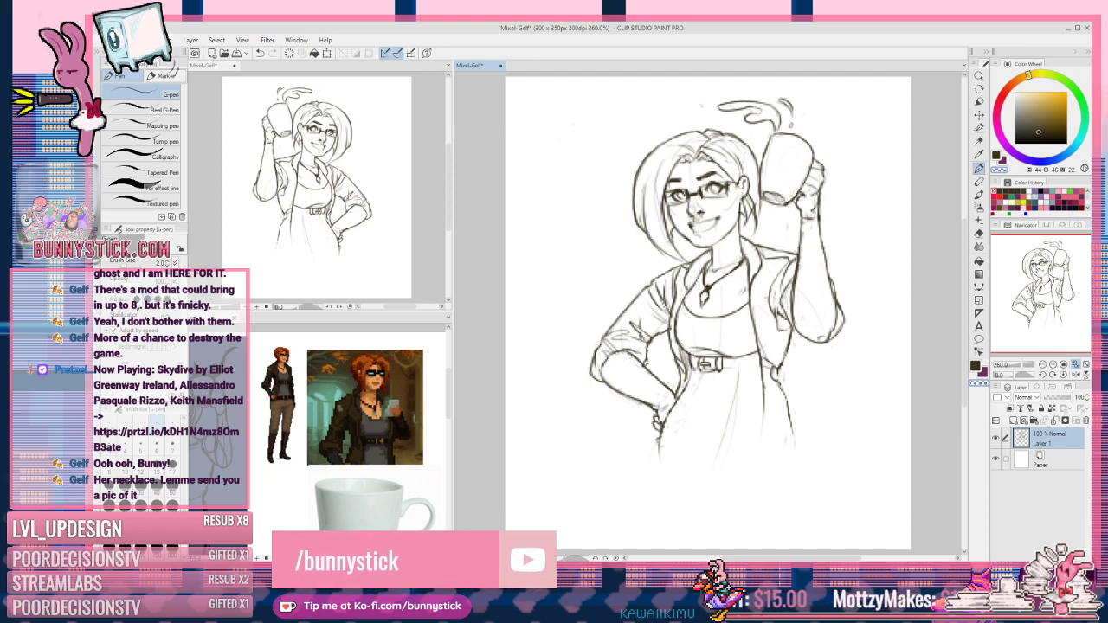
# Step: Draw the curved bottom edge of the figure with the lengthwise front line and outer hip line, and save the file
pyautogui.moveTo(660, 437)
pyautogui.mouseDown()
pyautogui.moveTo(710, 480)
pyautogui.moveTo(766, 483)
pyautogui.mouseUp()
pyautogui.hotkey('ctrl', 'z')
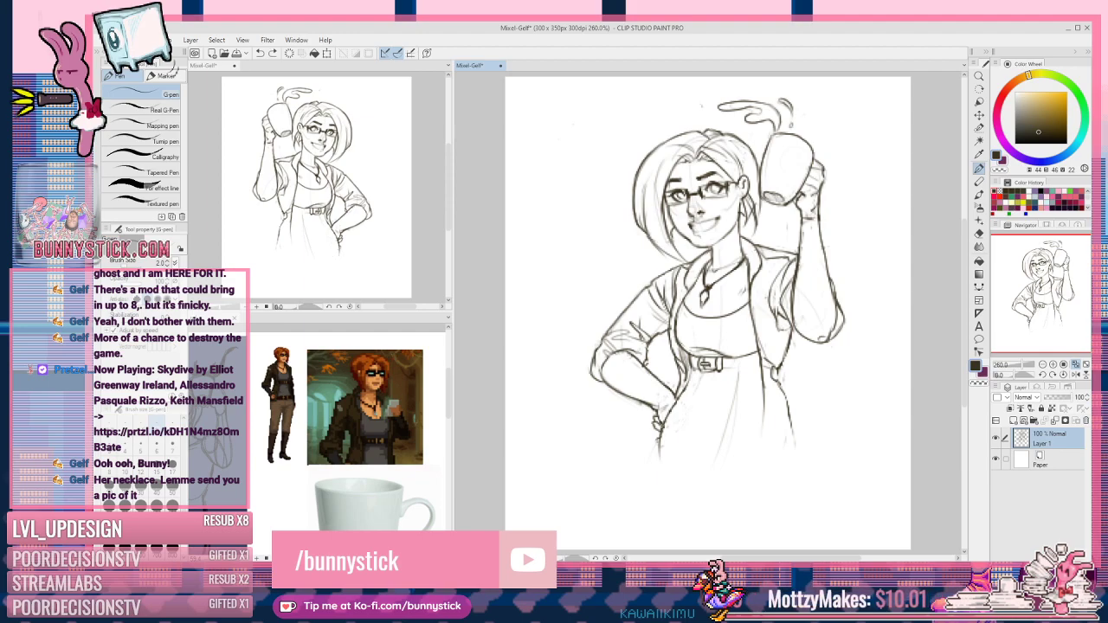
pyautogui.moveTo(660, 436)
pyautogui.mouseDown()
pyautogui.moveTo(781, 478)
pyautogui.moveTo(814, 467)
pyautogui.mouseUp()
pyautogui.moveTo(762, 383); pyautogui.dragTo(745, 486)
pyautogui.moveTo(781, 389); pyautogui.dragTo(803, 502)
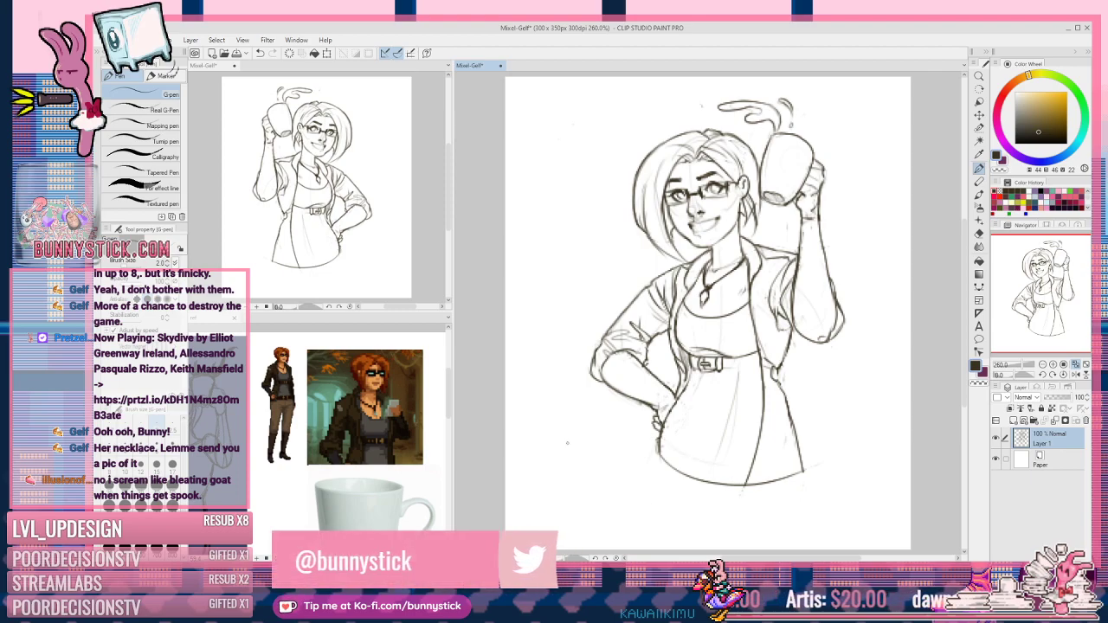
pyautogui.hotkey('ctrl', 's')
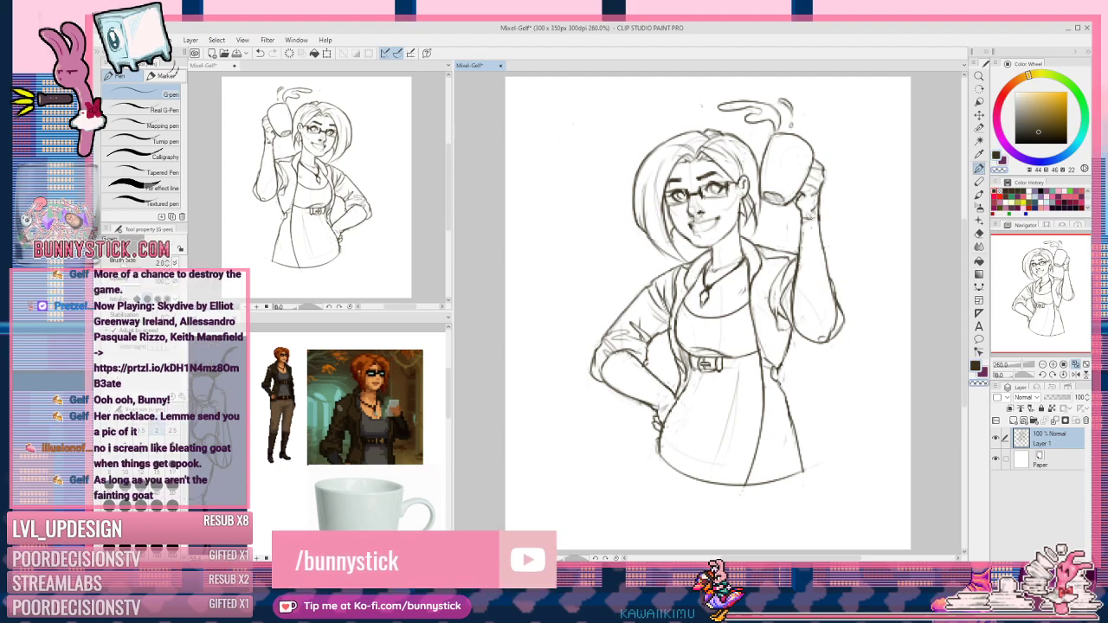
# Step: Clean up the belt buckle with transparent color and extend the belt line across the waist to the jacket side
pyautogui.press('c')
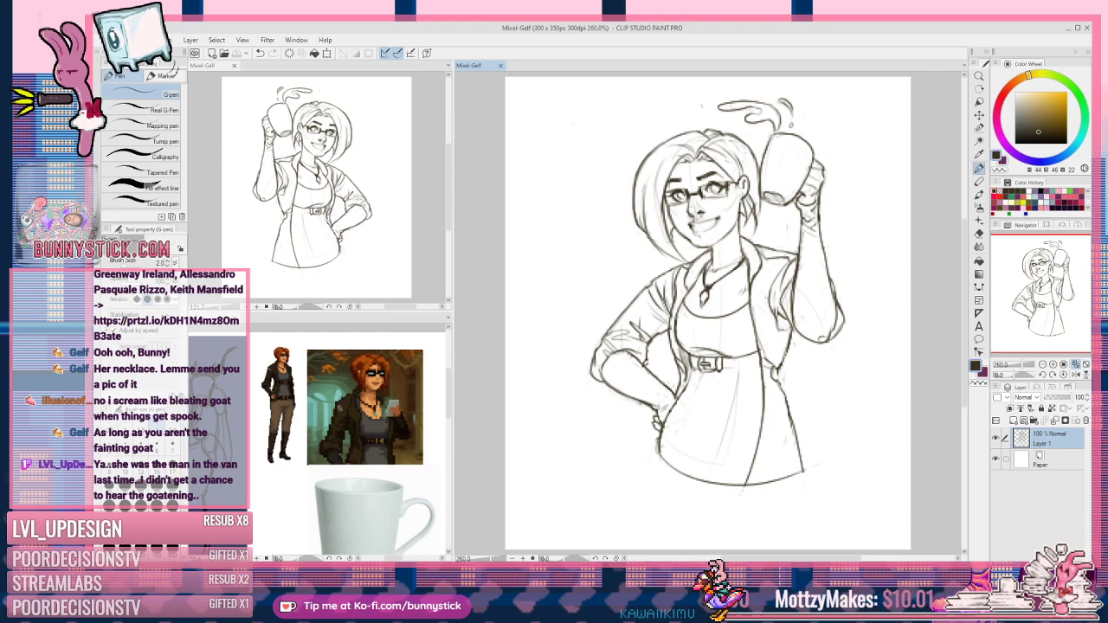
pyautogui.moveTo(706, 363); pyautogui.dragTo(712, 363)
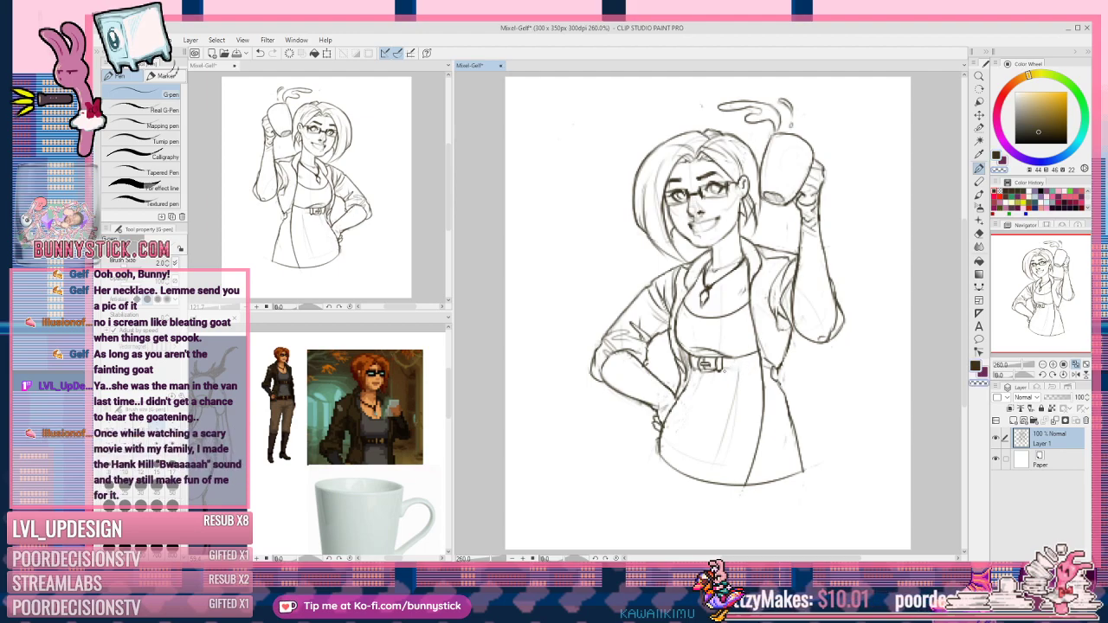
pyautogui.press('c')
pyautogui.moveTo(723, 370); pyautogui.dragTo(758, 368)
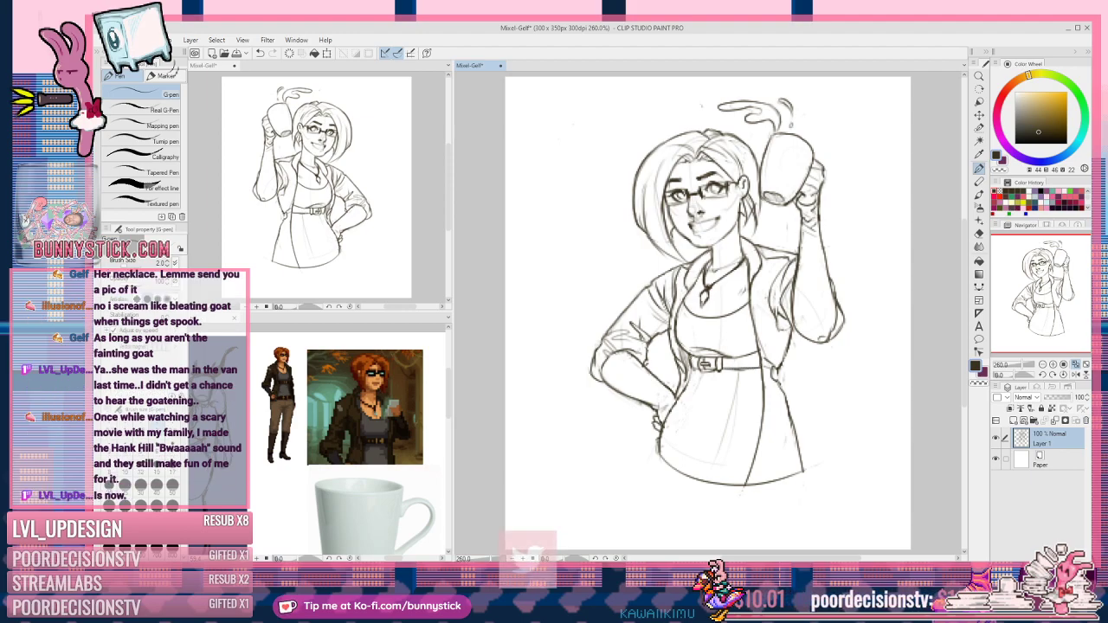
pyautogui.press('c')
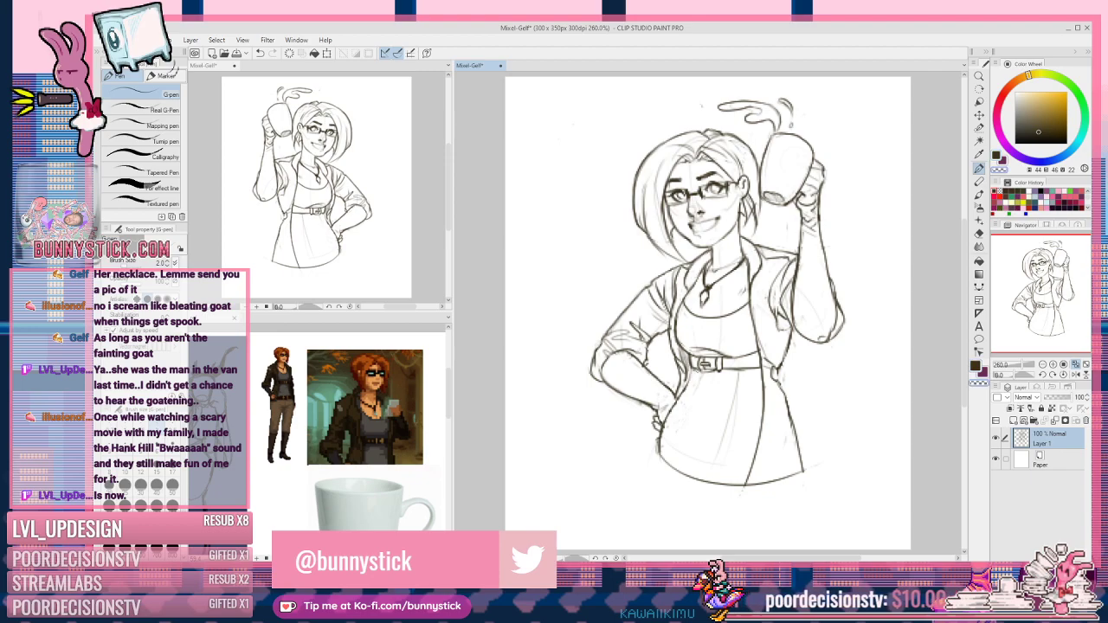
# Step: Switch back to the drawing color and sketch the hip sides and crotch crease beneath the top's hem, with a short line across the hem band
pyautogui.press('c')
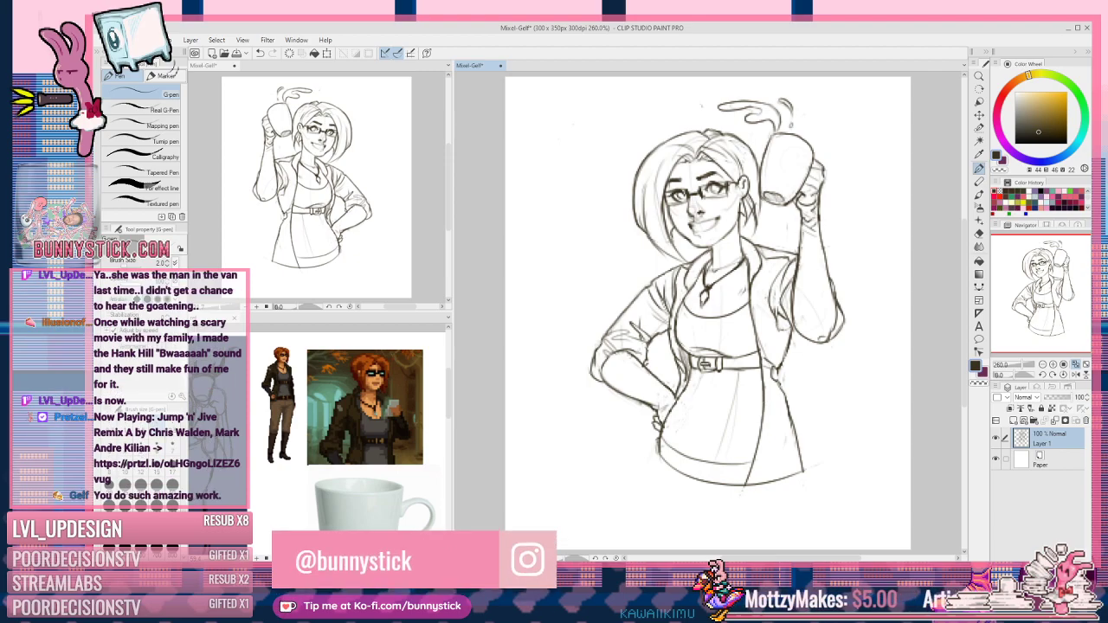
pyautogui.moveTo(682, 480); pyautogui.dragTo(703, 509)
pyautogui.moveTo(669, 446); pyautogui.dragTo(658, 499)
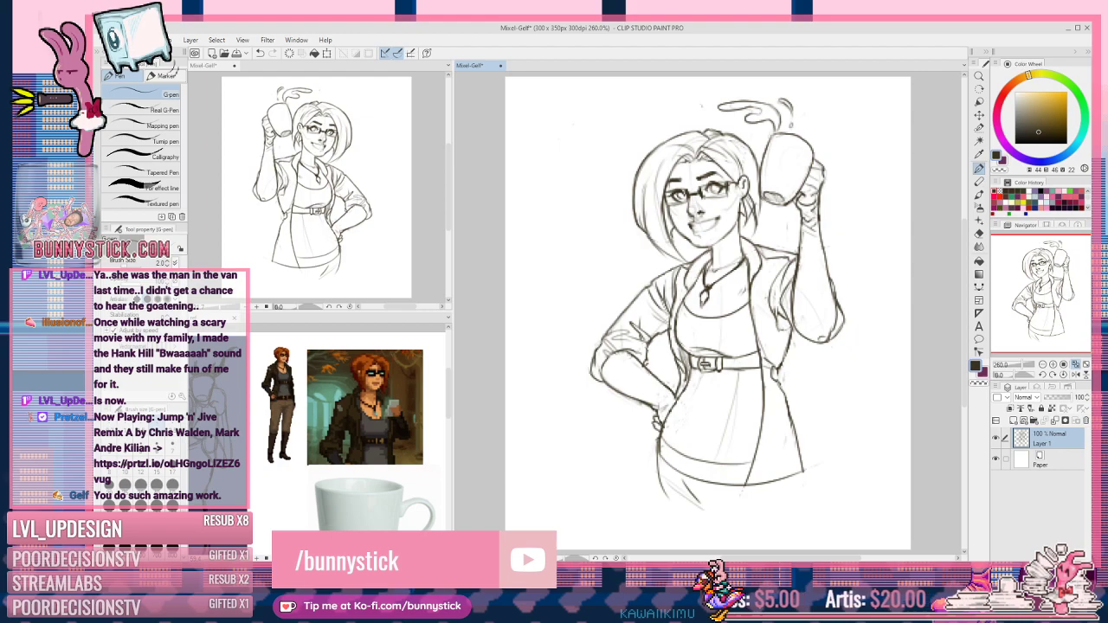
pyautogui.moveTo(803, 462); pyautogui.dragTo(795, 518)
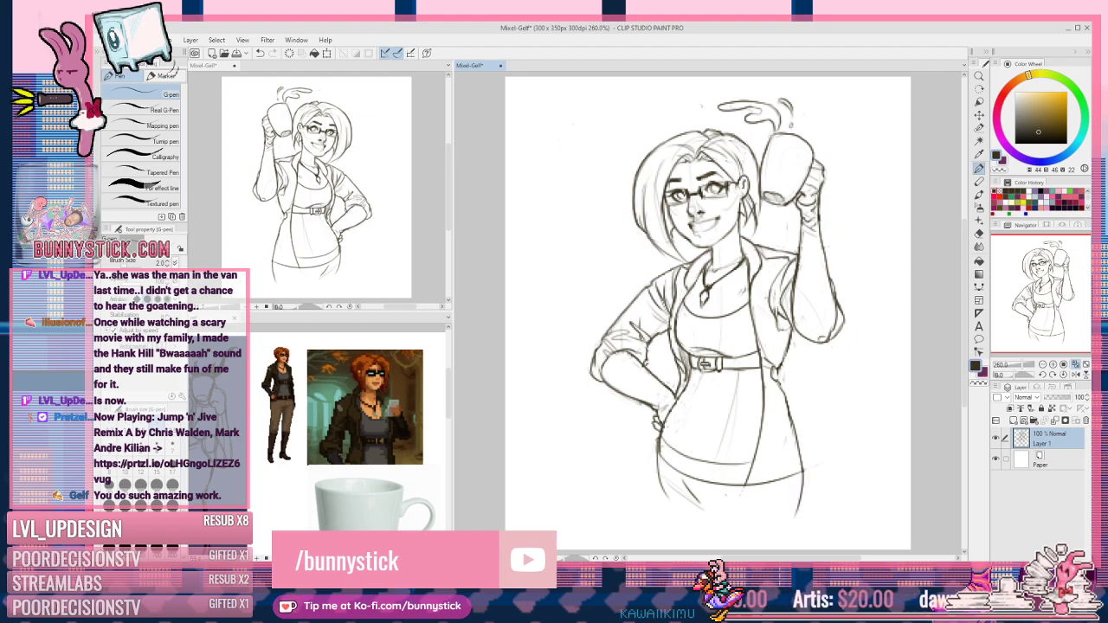
pyautogui.moveTo(701, 499); pyautogui.dragTo(796, 495)
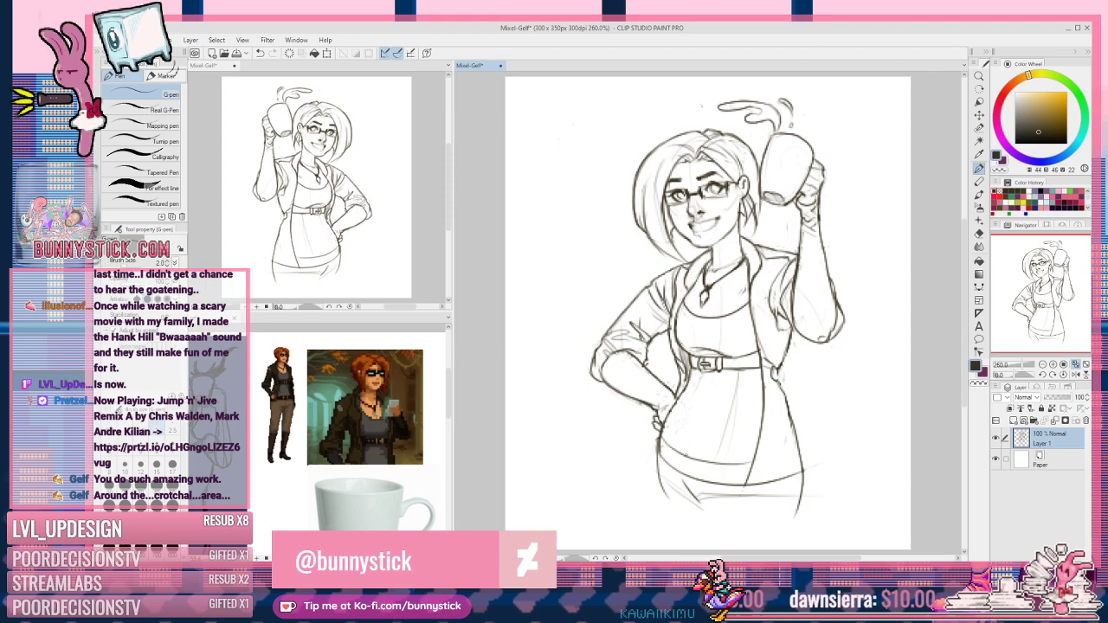
pyautogui.moveTo(683, 454); pyautogui.dragTo(688, 480)
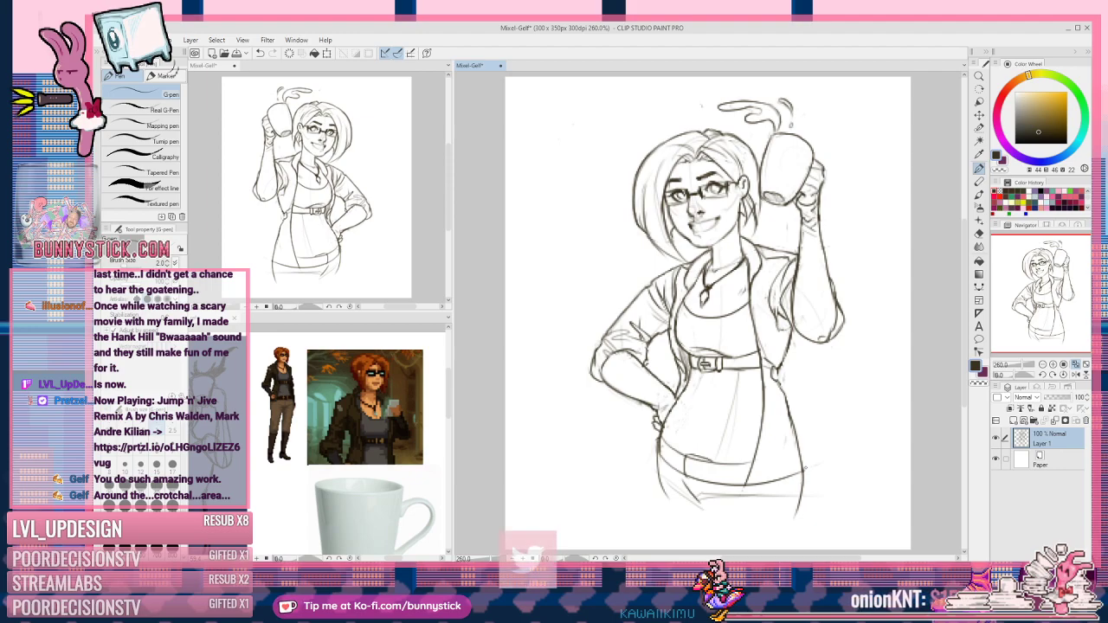
# Step: Draw both outer thigh lines down toward the canvas's lower edge, redoing the one on the hand-on-hip side, and save the file
pyautogui.moveTo(802, 472); pyautogui.dragTo(784, 549)
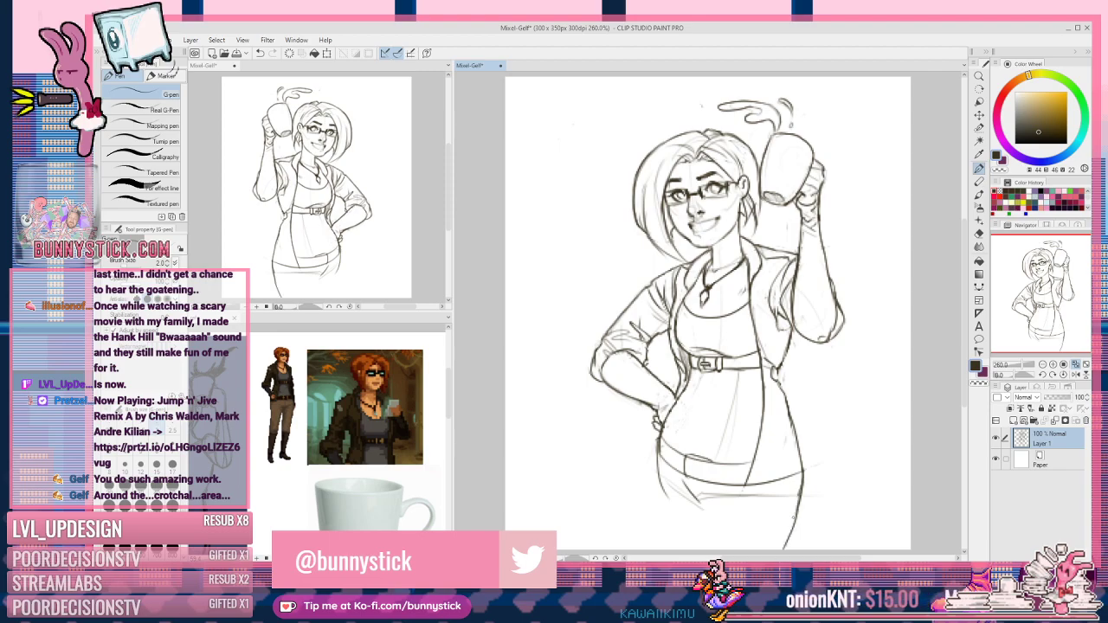
pyautogui.moveTo(659, 463); pyautogui.dragTo(688, 552)
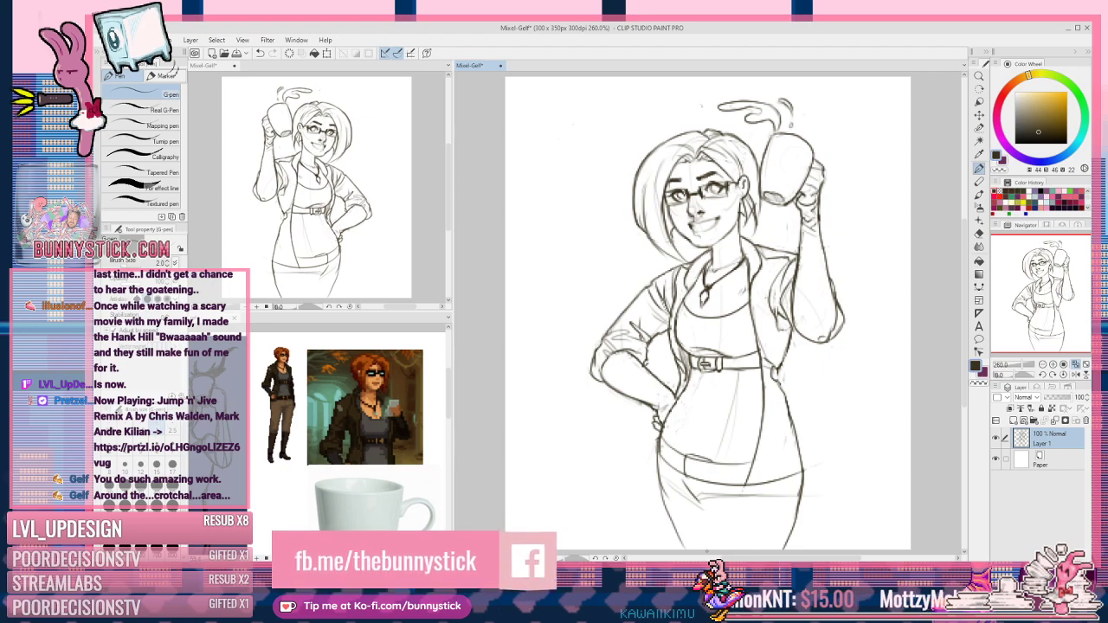
pyautogui.hotkey('ctrl', 'z')
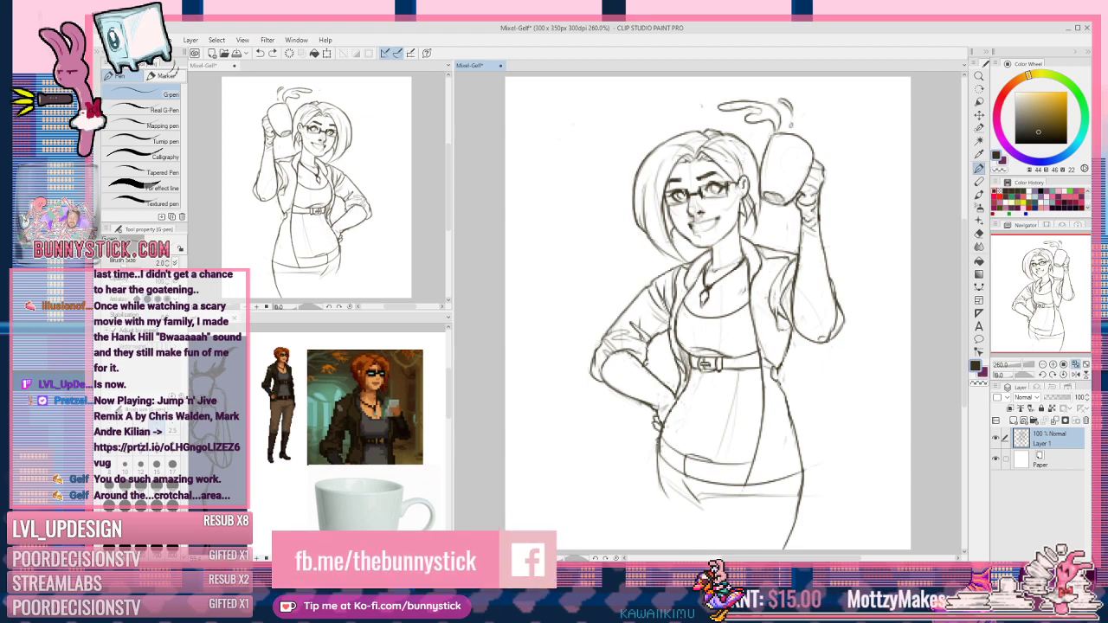
pyautogui.moveTo(657, 450); pyautogui.dragTo(677, 537)
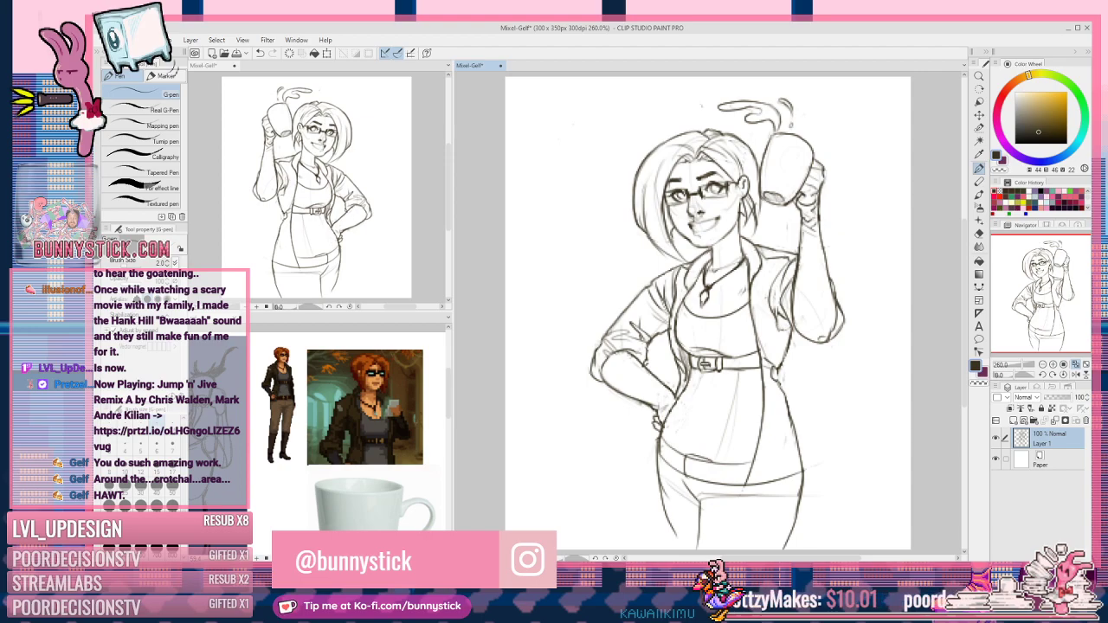
pyautogui.hotkey('ctrl', 's')
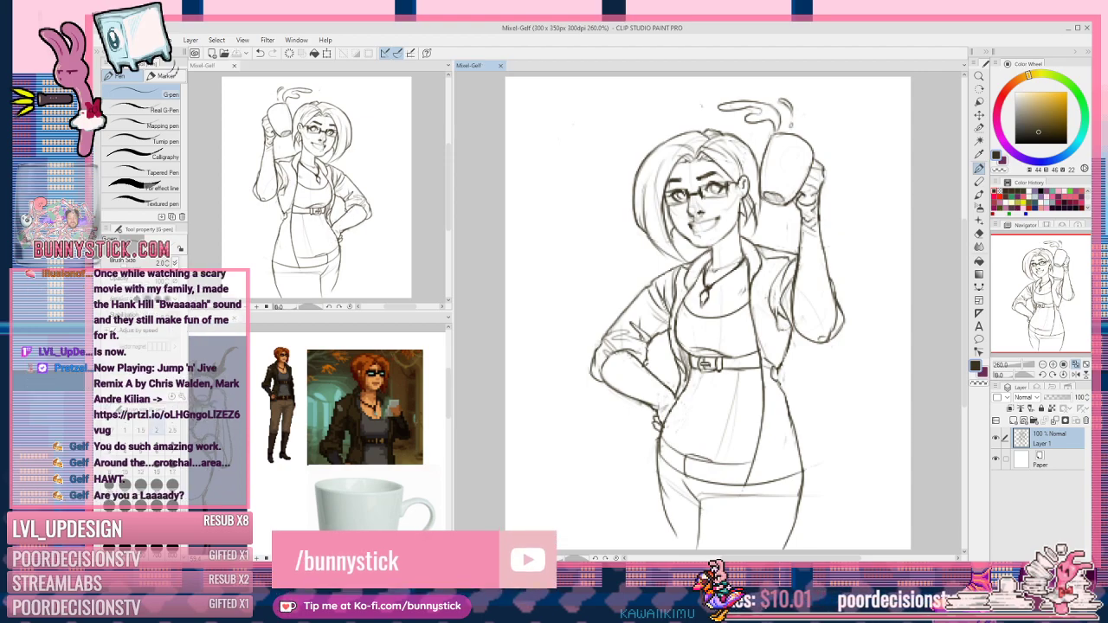
pyautogui.moveTo(697, 514); pyautogui.dragTo(696, 549)
pyautogui.hotkey('ctrl', 'z')
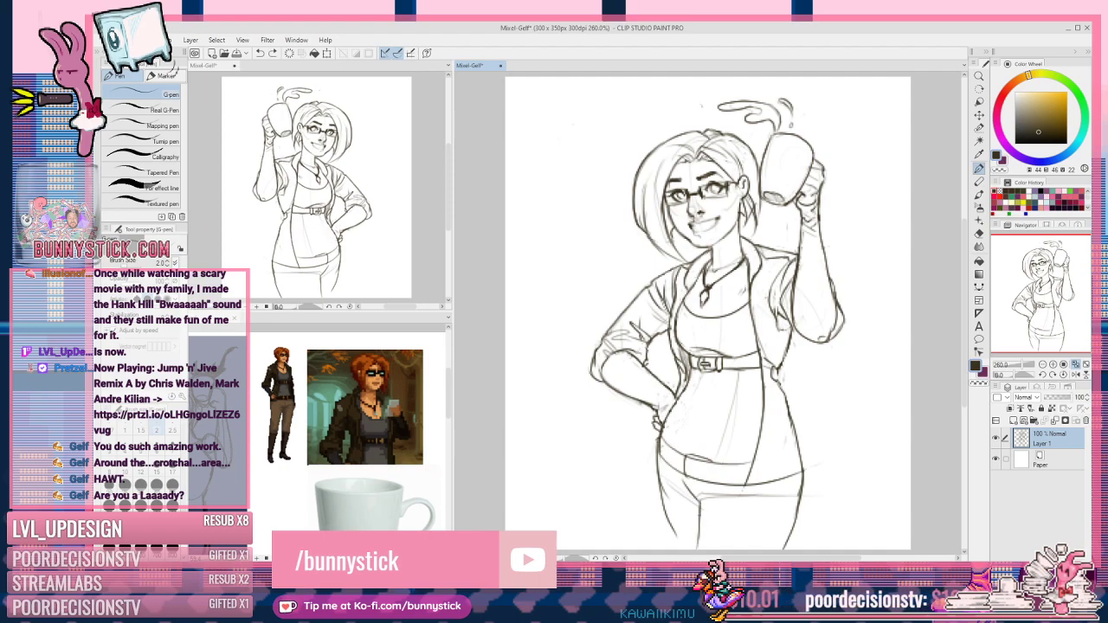
pyautogui.moveTo(699, 504); pyautogui.dragTo(697, 549)
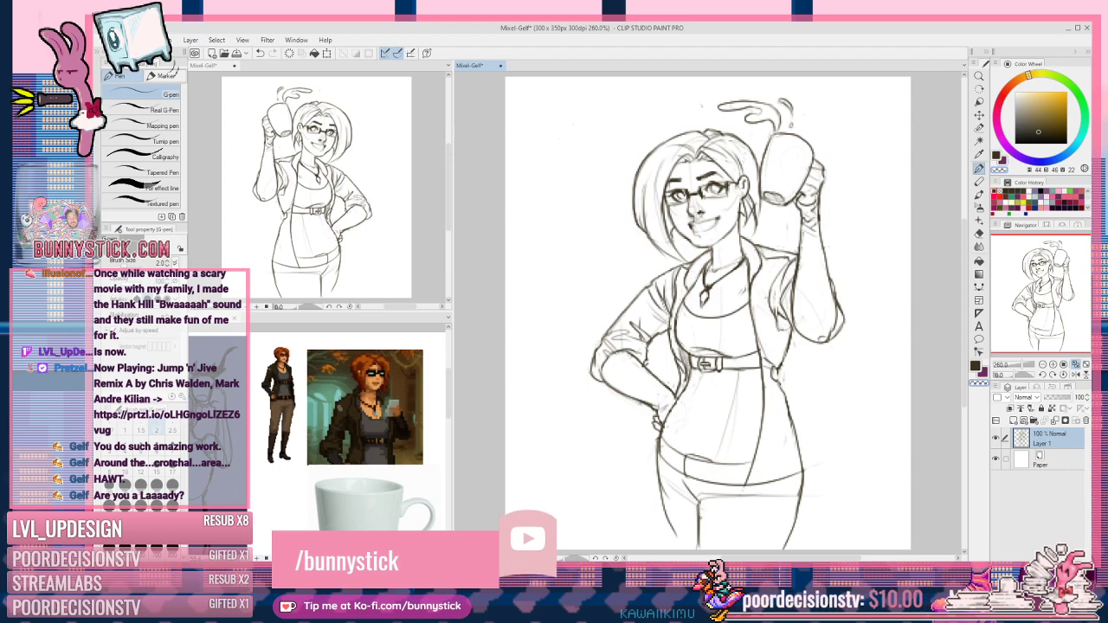
pyautogui.hotkey('ctrl', 'z')
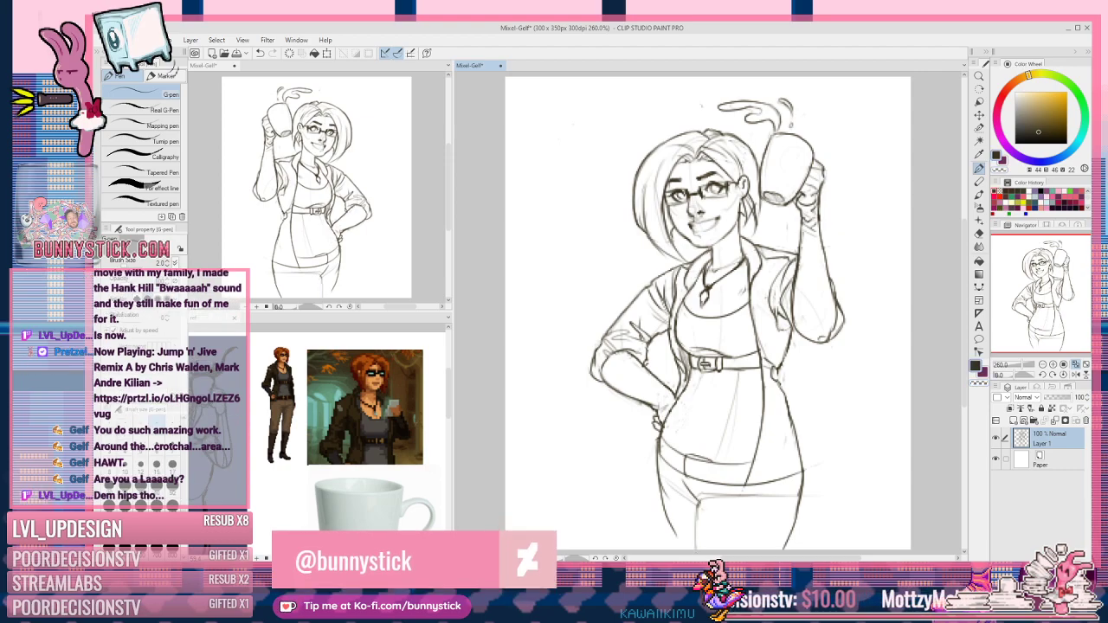
# Step: Erase and redraw the outer contour of the thigh below the jacket hem on the raised-arm side
pyautogui.press('c')
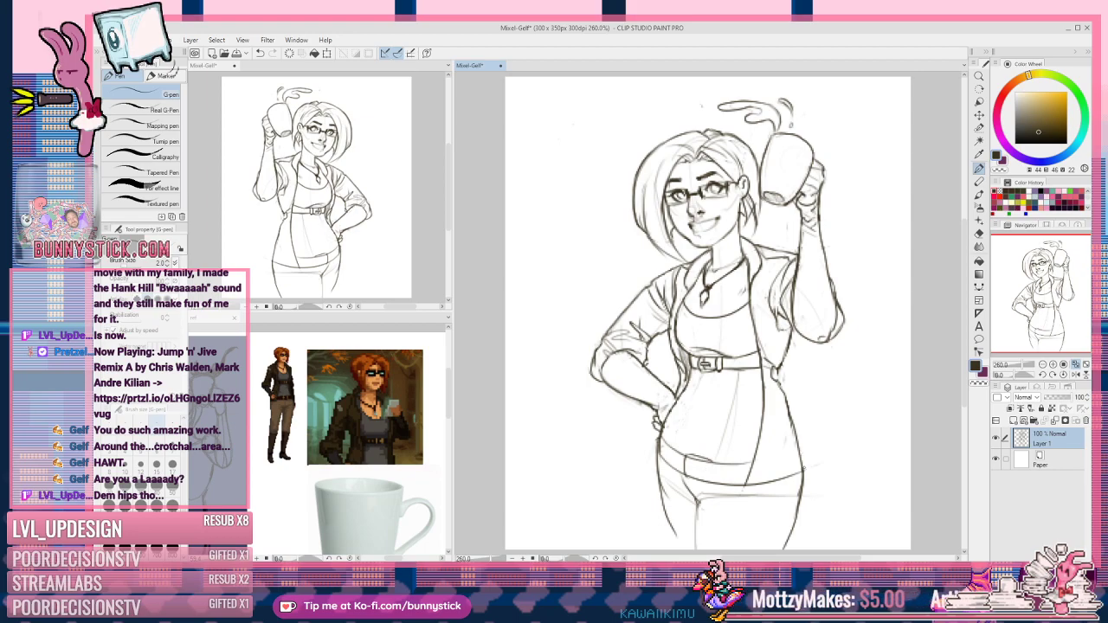
pyautogui.press('c')
pyautogui.moveTo(803, 468); pyautogui.dragTo(789, 535)
pyautogui.press('c')
pyautogui.moveTo(801, 472); pyautogui.dragTo(784, 540)
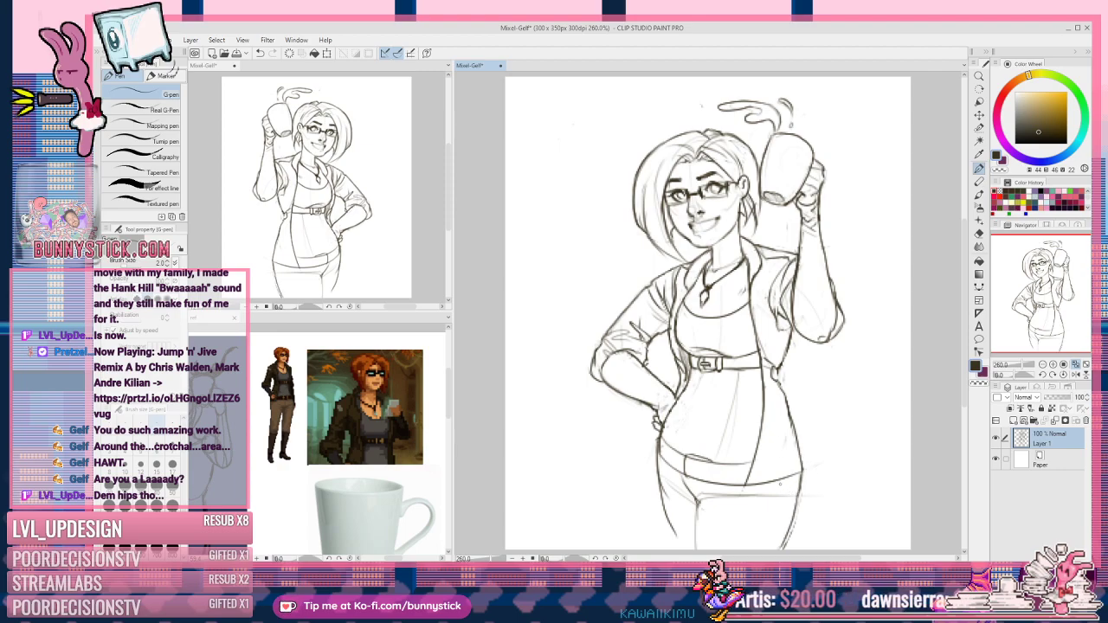
# Step: Sketch a second line just inside the outer thigh contour, running from the jacket hem down to the canvas edge
pyautogui.moveTo(781, 479); pyautogui.dragTo(785, 495)
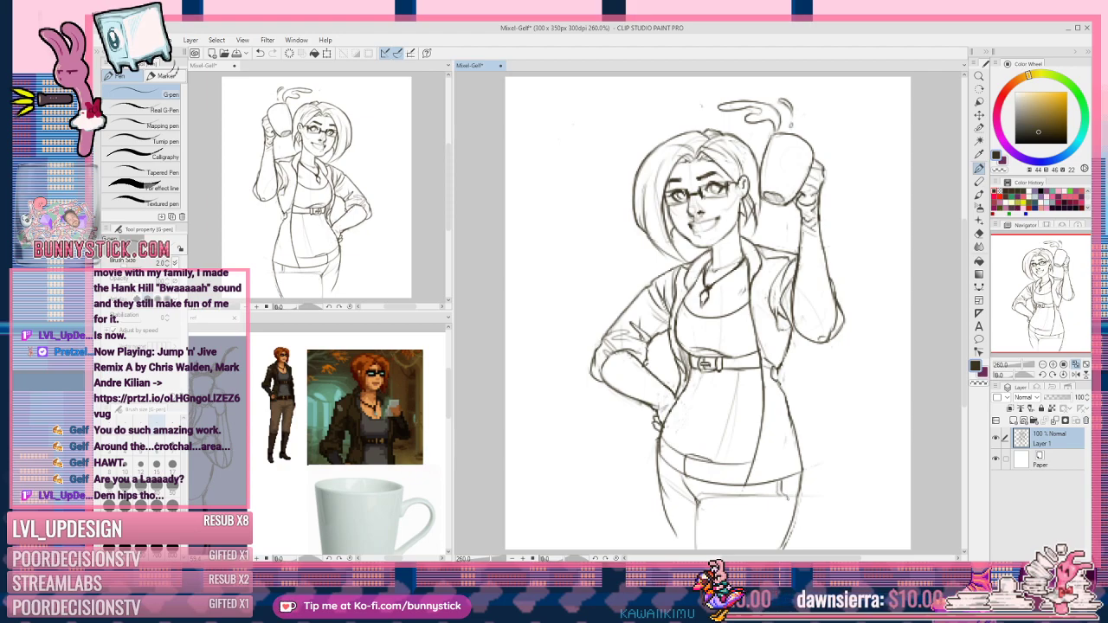
pyautogui.moveTo(786, 503); pyautogui.dragTo(774, 543)
pyautogui.hotkey('ctrl', 'z')
pyautogui.moveTo(786, 498); pyautogui.dragTo(770, 547)
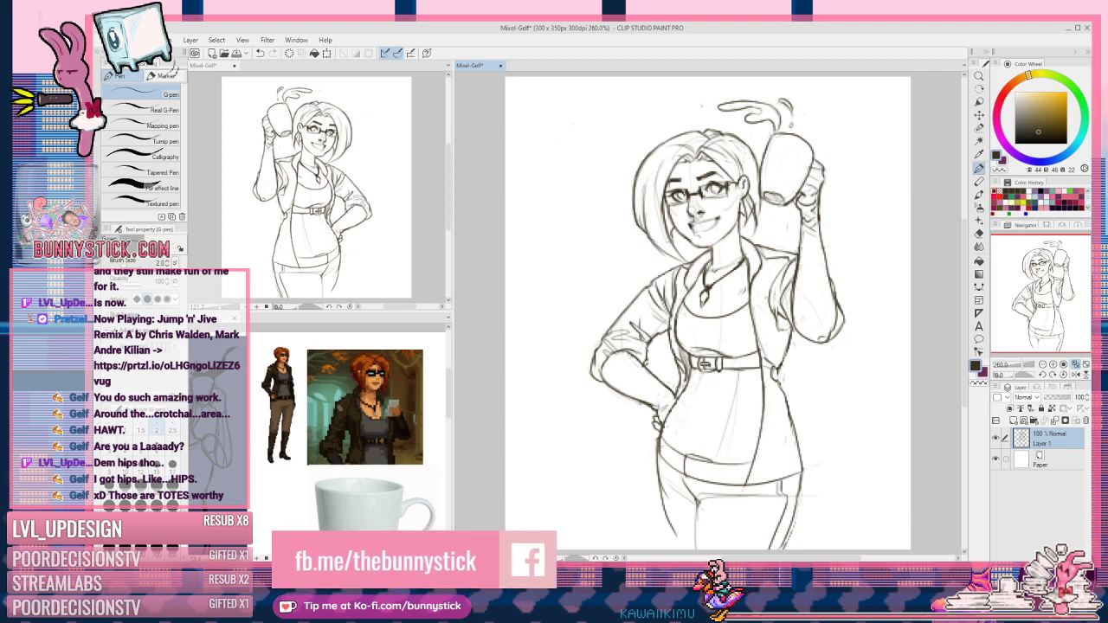
# Step: Sketch the jacket's flared lower edges on both sides of the hips and save the drawing
pyautogui.moveTo(656, 432); pyautogui.dragTo(641, 462)
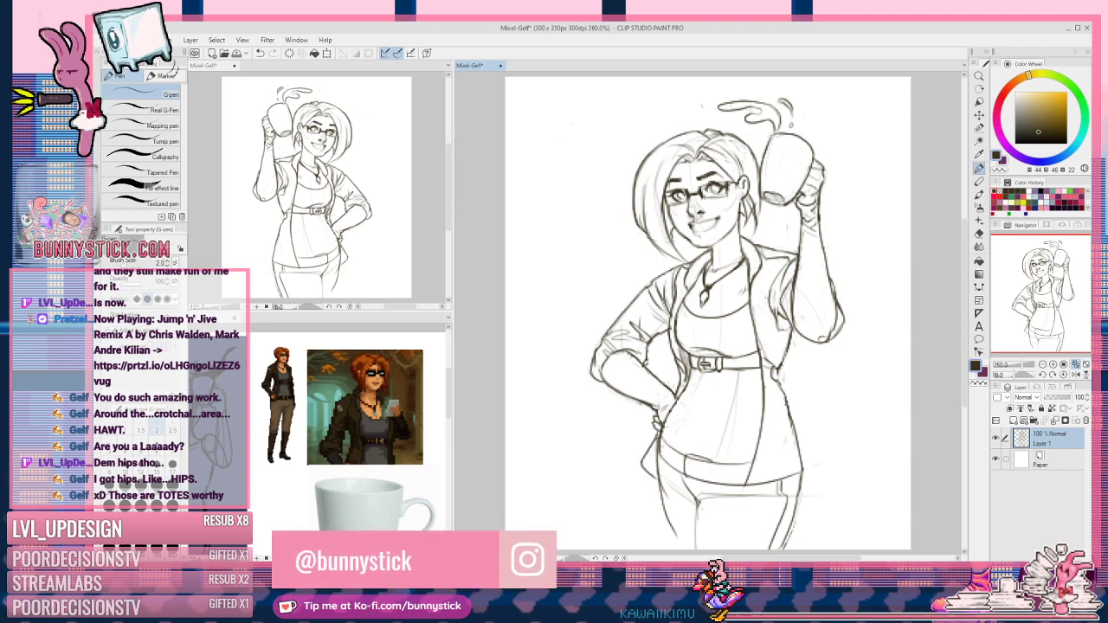
pyautogui.moveTo(782, 390); pyautogui.dragTo(803, 448)
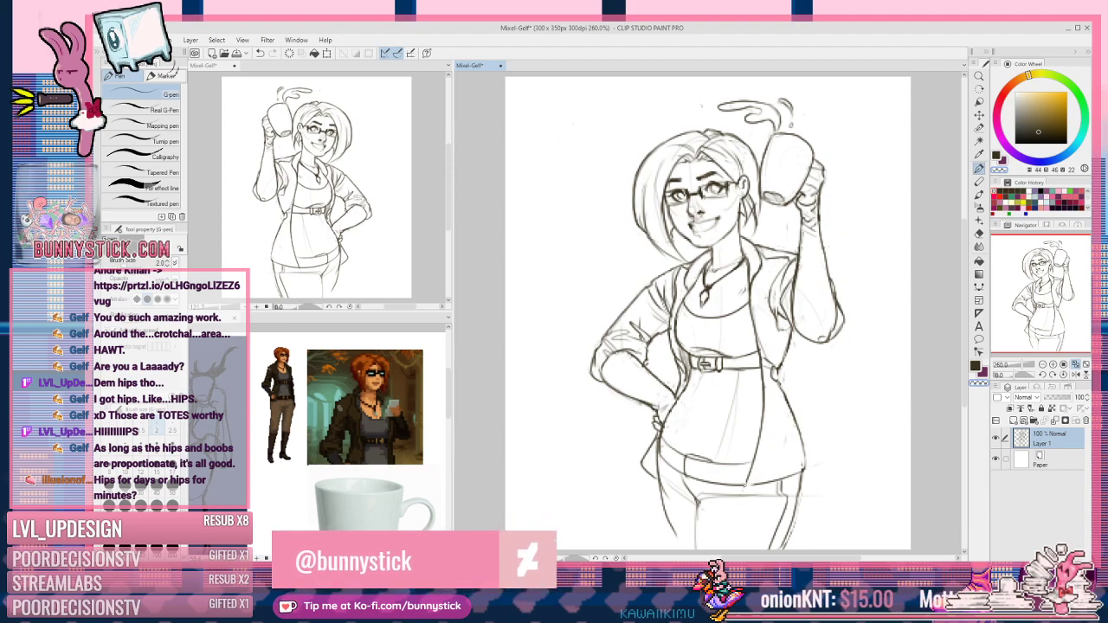
pyautogui.press('c')
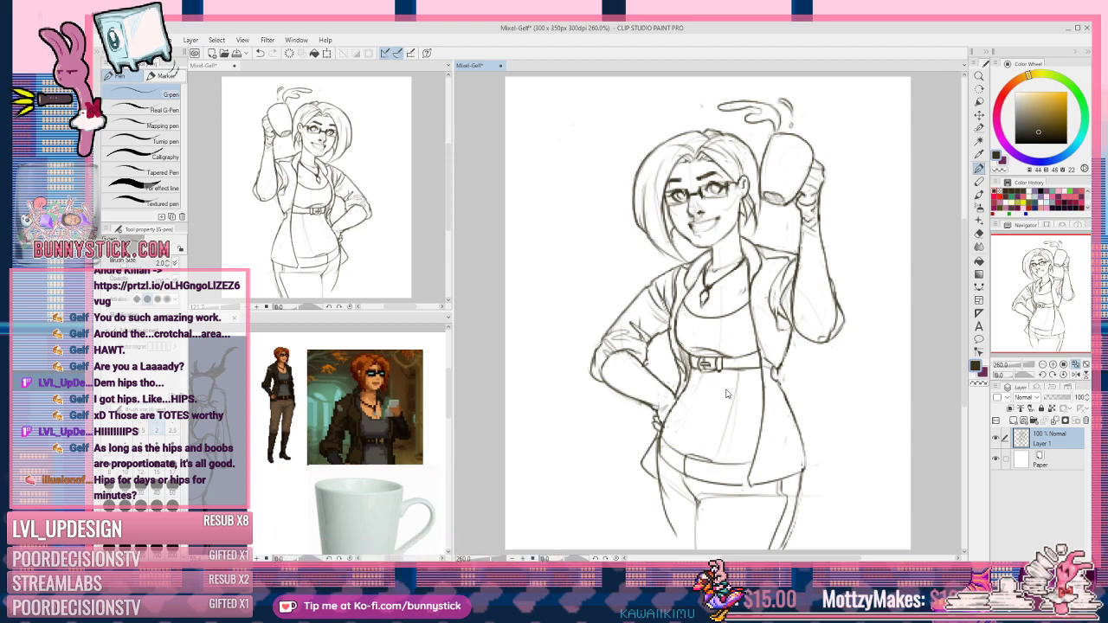
pyautogui.hotkey('ctrl', 's')
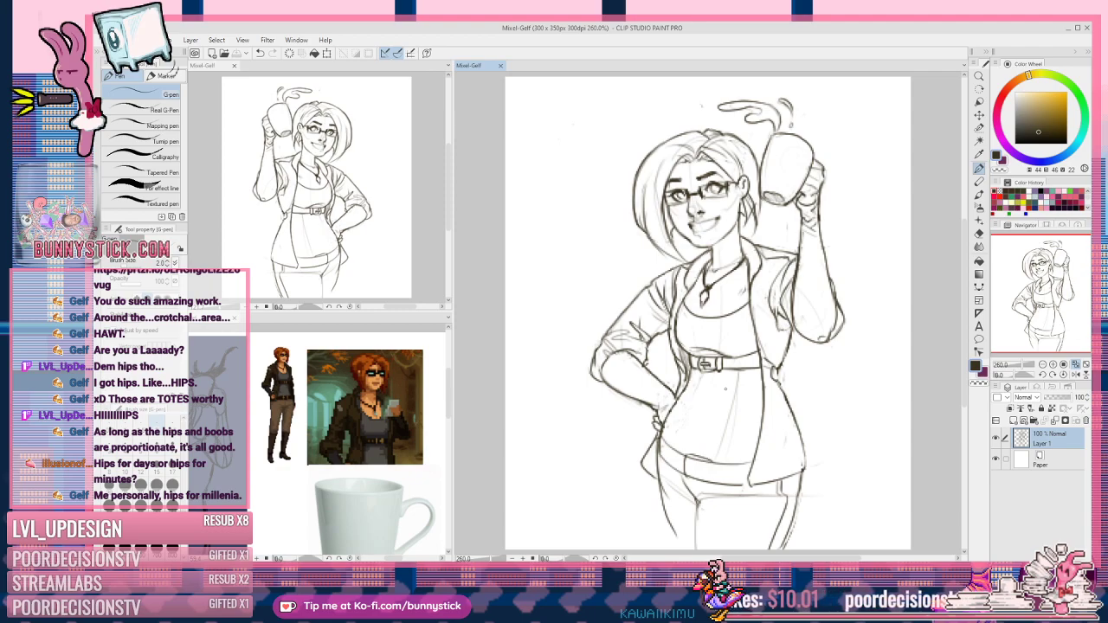
# Step: Refine the jacket's side contour at the waist, below the raised arm
pyautogui.moveTo(774, 368); pyautogui.dragTo(778, 380)
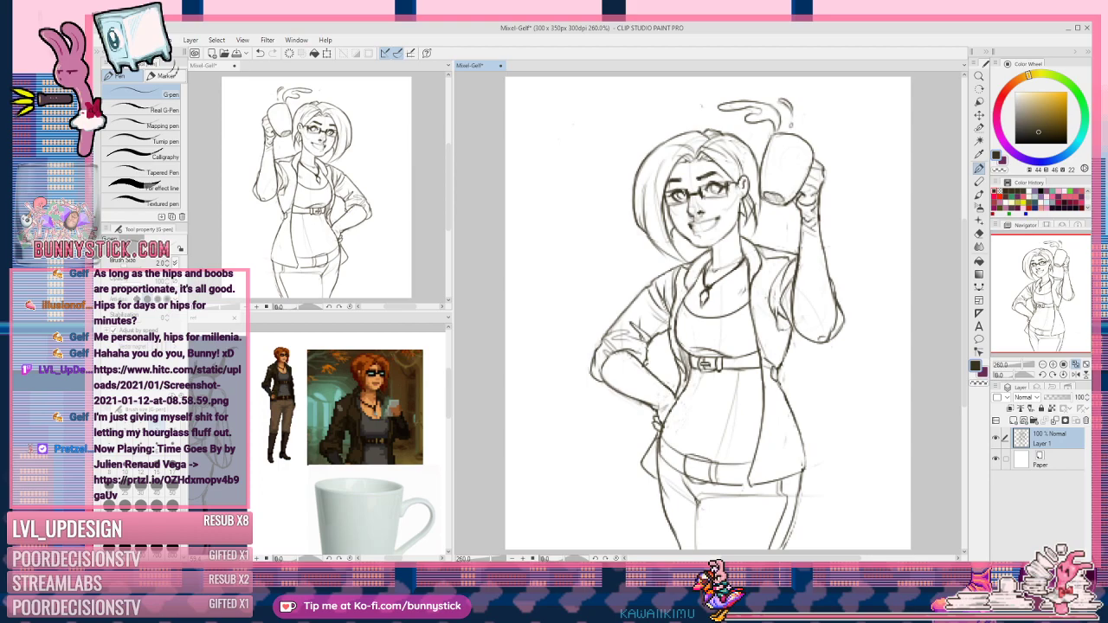
pyautogui.moveTo(753, 309); pyautogui.dragTo(773, 365)
pyautogui.hotkey('ctrl', 'z')
pyautogui.hotkey('ctrl', 'y')
pyautogui.hotkey('ctrl', 'z')
pyautogui.moveTo(775, 336); pyautogui.dragTo(779, 367)
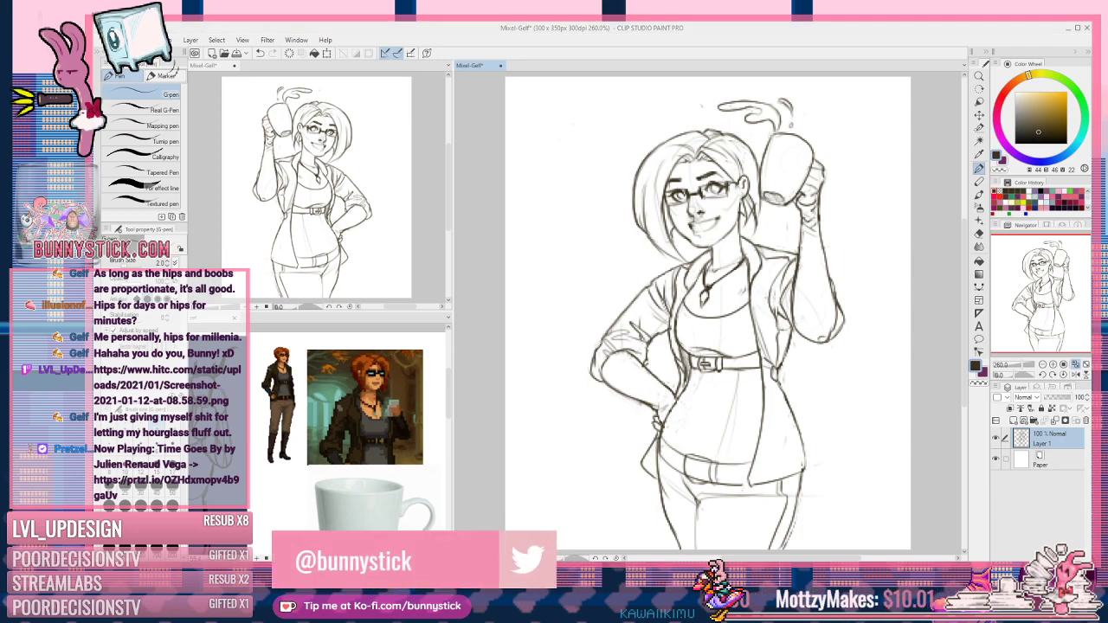
# Step: Switch to the reference document and paste the pendant photo above Layer 11 in the gelf folder
pyautogui.click(281, 396)
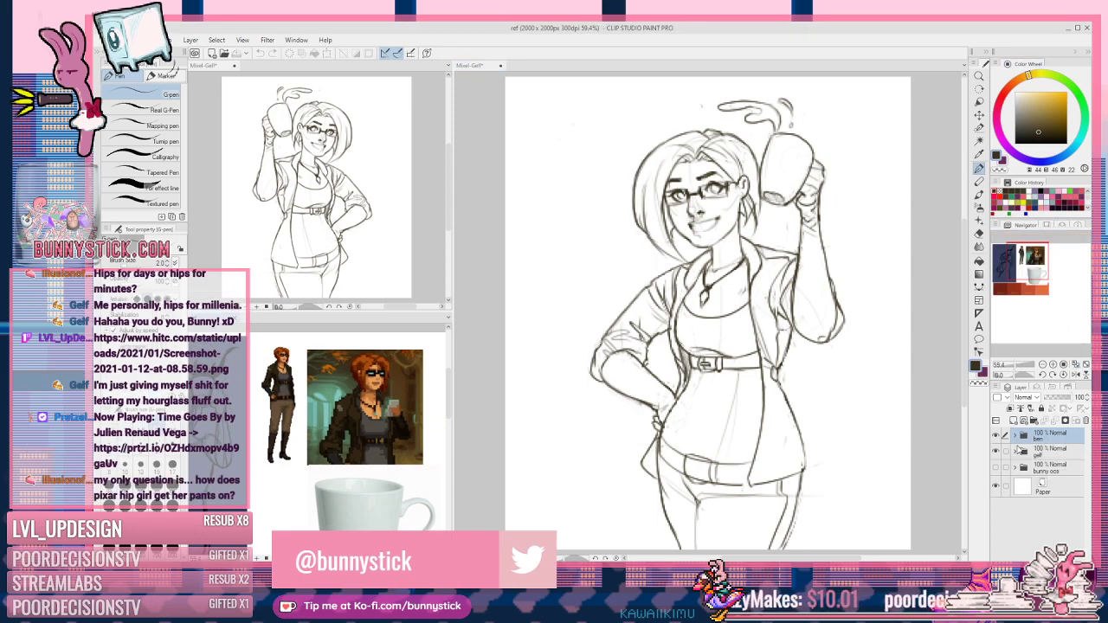
pyautogui.click(1017, 451)
pyautogui.click(1052, 476)
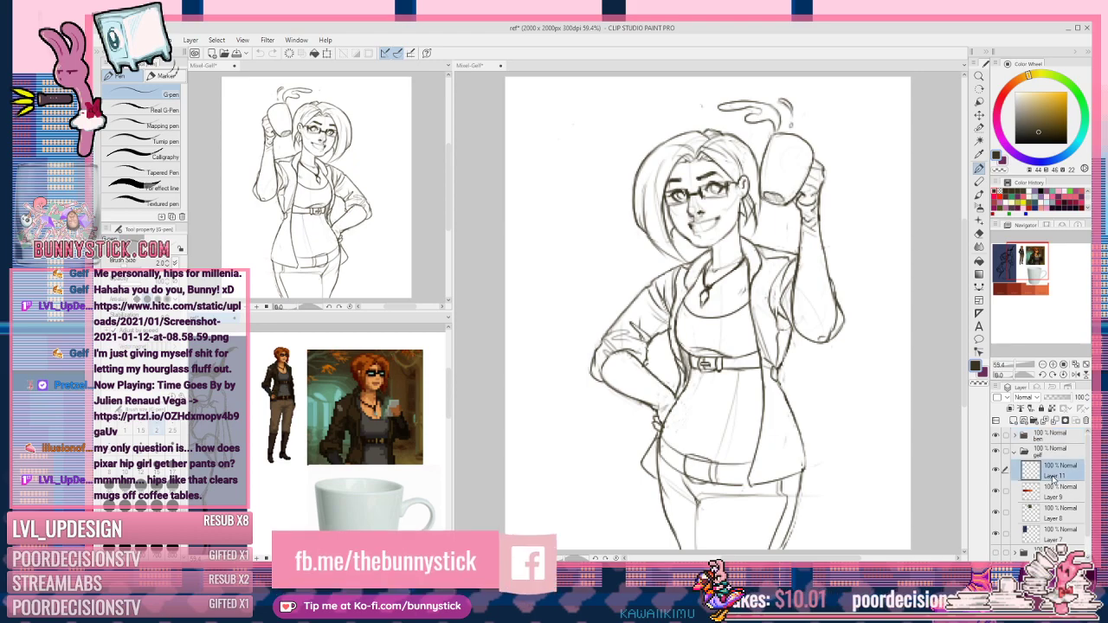
pyautogui.hotkey('ctrl', 'v')
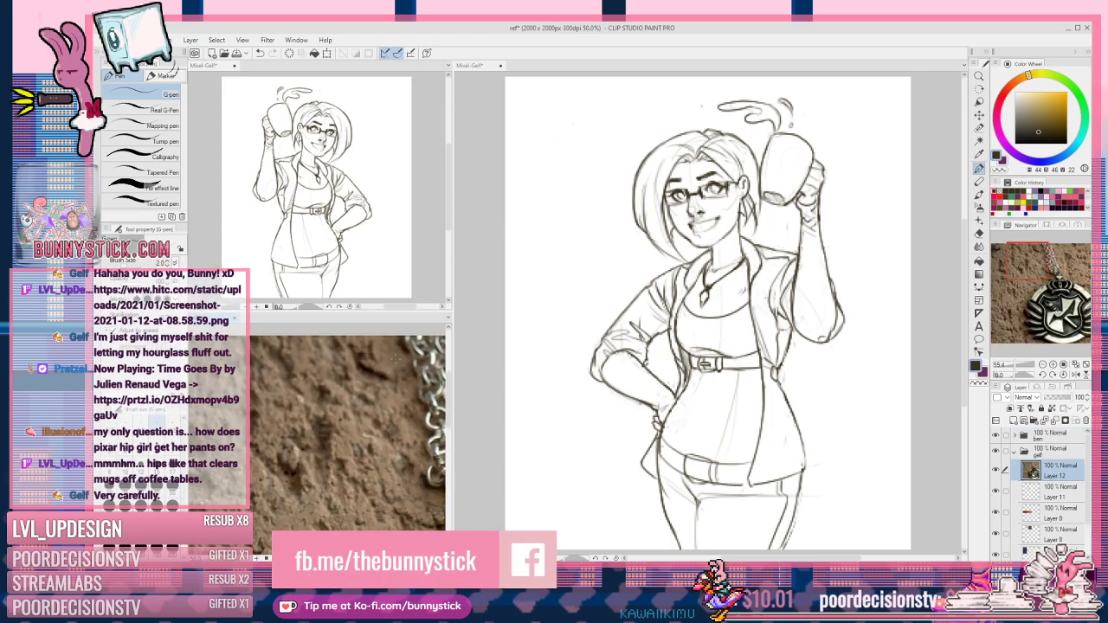
pyautogui.scroll(-6, 394, 358)
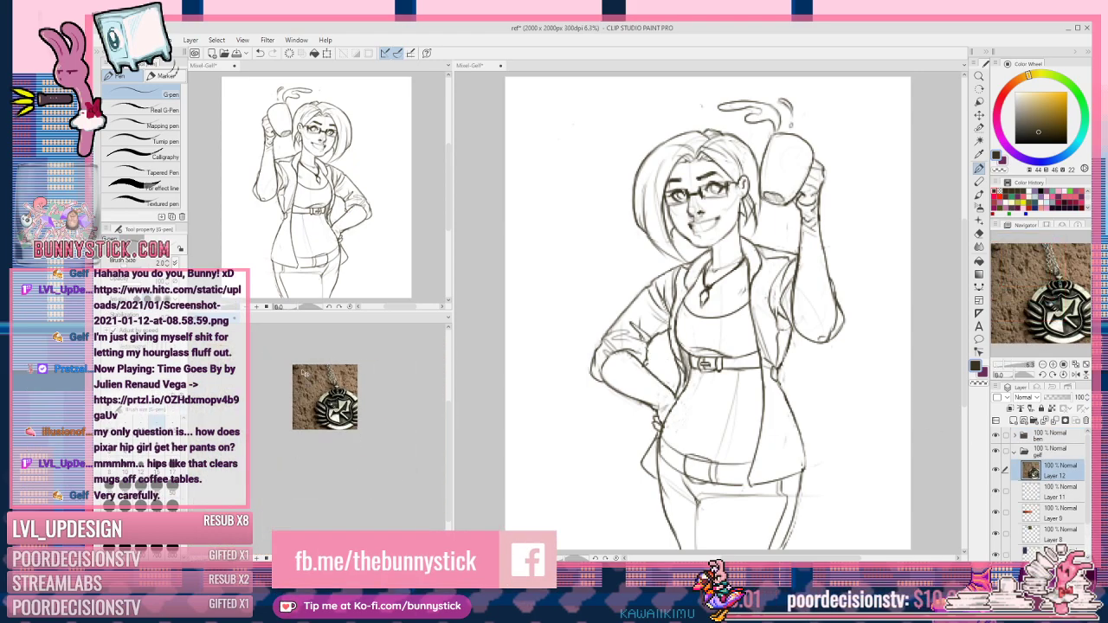
# Step: Scale the pasted pendant photo down over the upper-left part of the reference canvas and frame the pendant in view
pyautogui.hotkey('ctrl', 't')
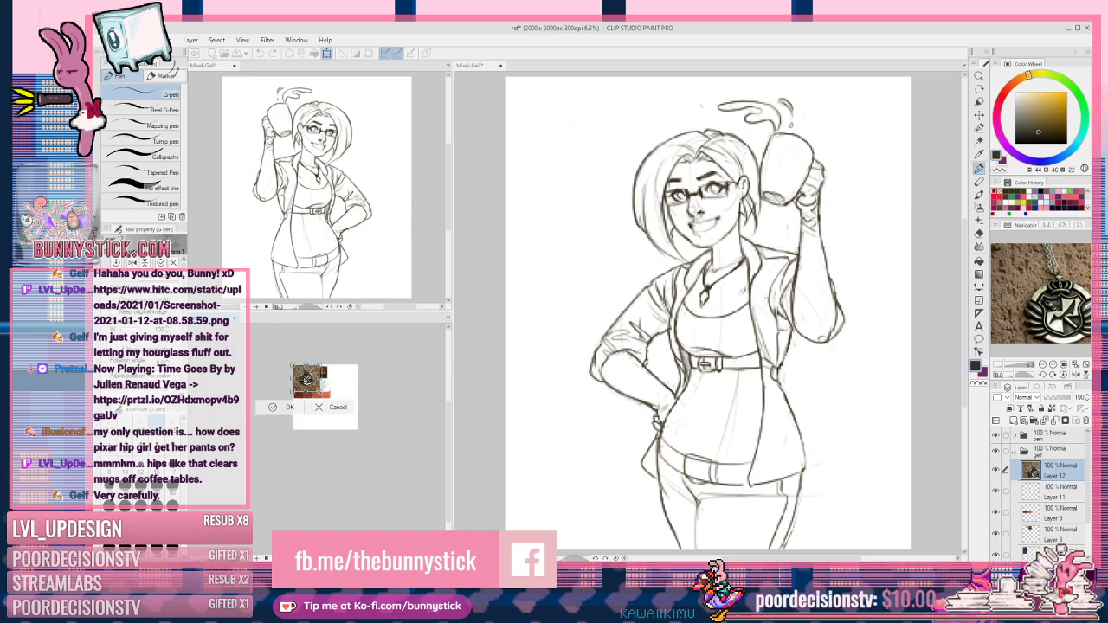
pyautogui.scroll(4, 307, 381)
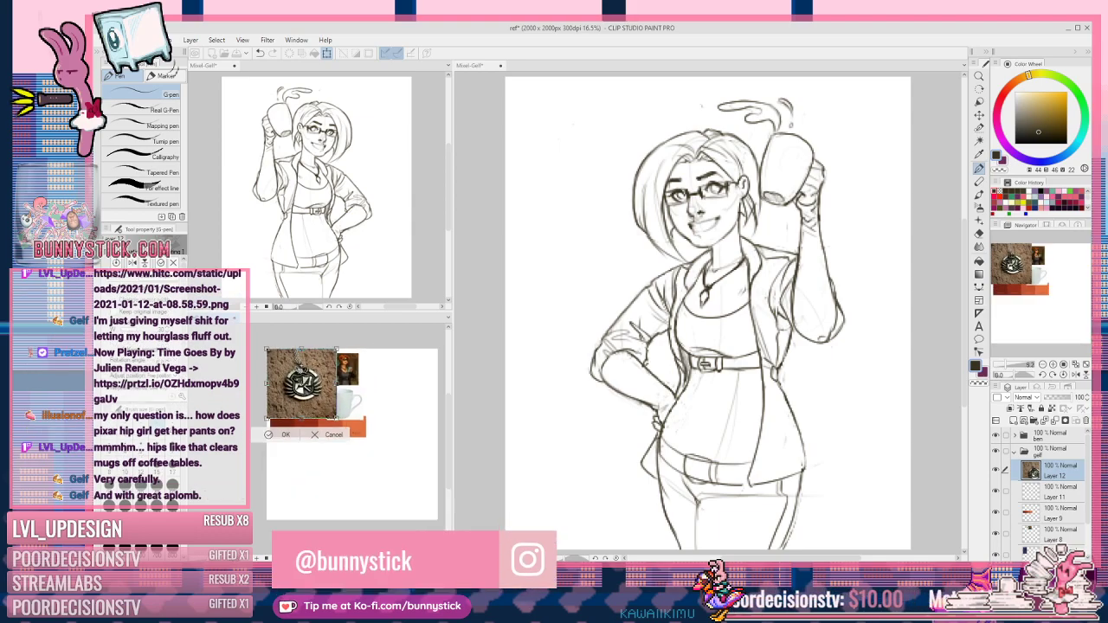
pyautogui.scroll(2, 292, 373)
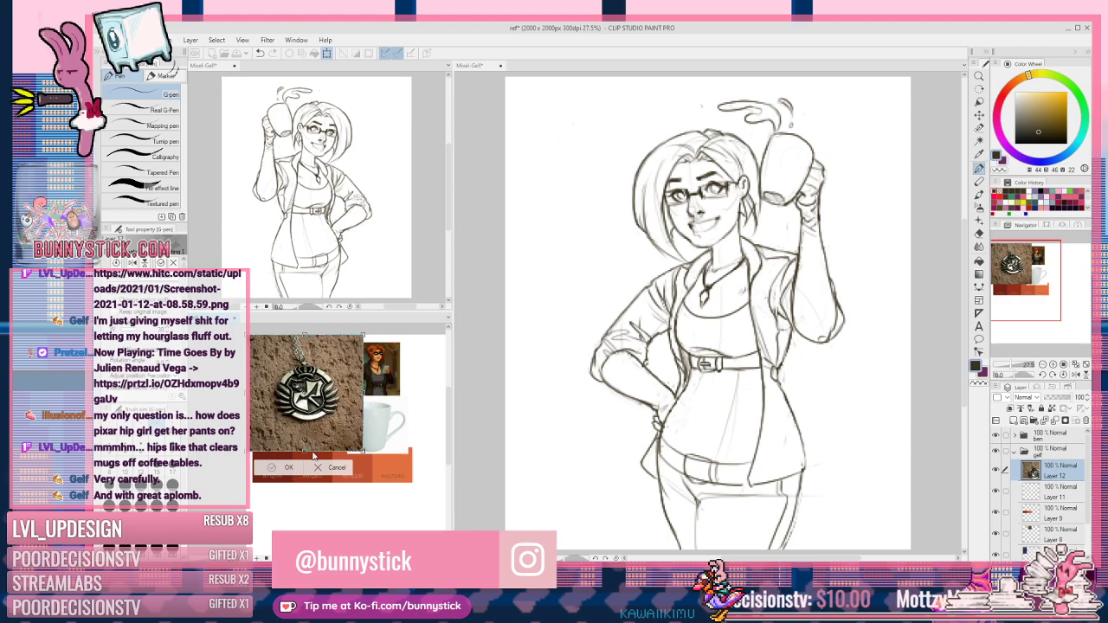
pyautogui.press('Return')
pyautogui.scroll(3, 307, 394)
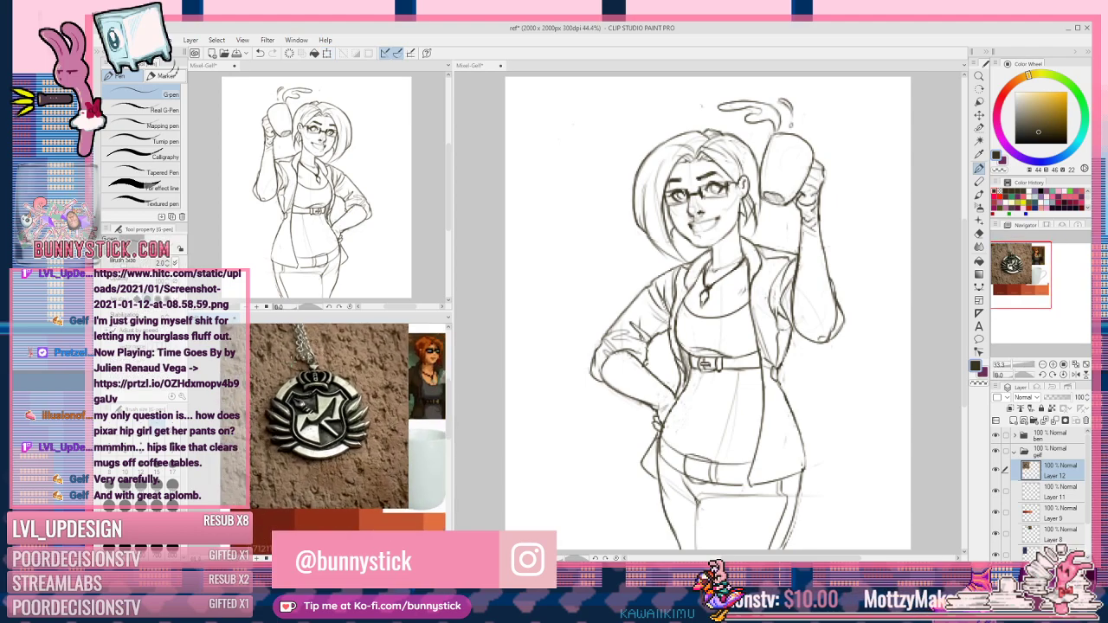
pyautogui.scroll(1, 329, 415)
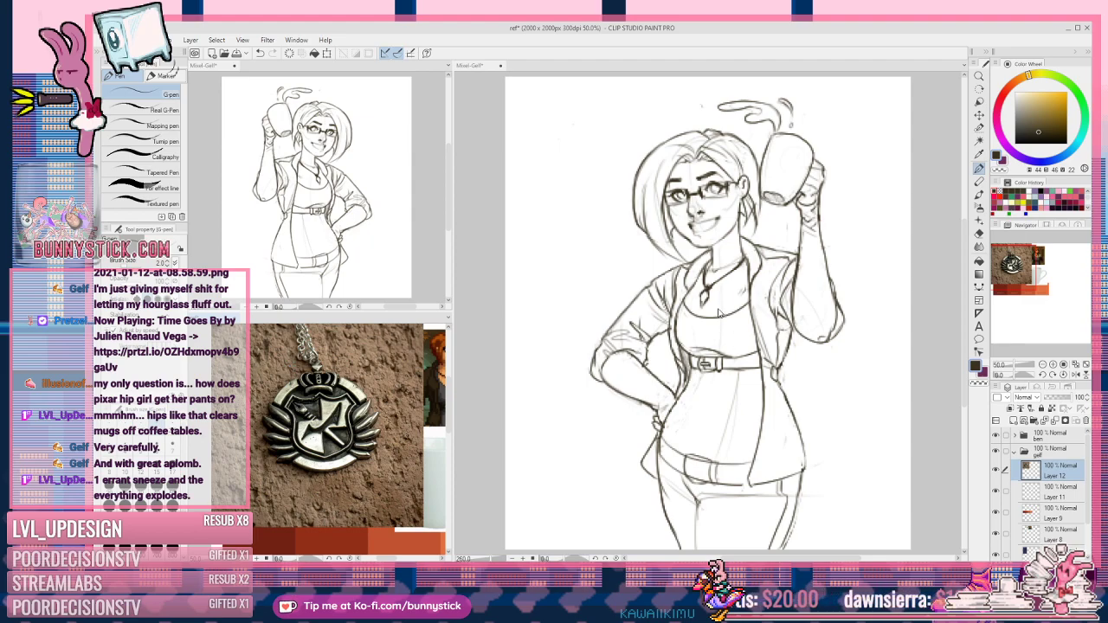
# Step: Return to the character sketch, redraw the hip belt with a larger, more detailed buckle, and save the drawing
pyautogui.click(742, 397)
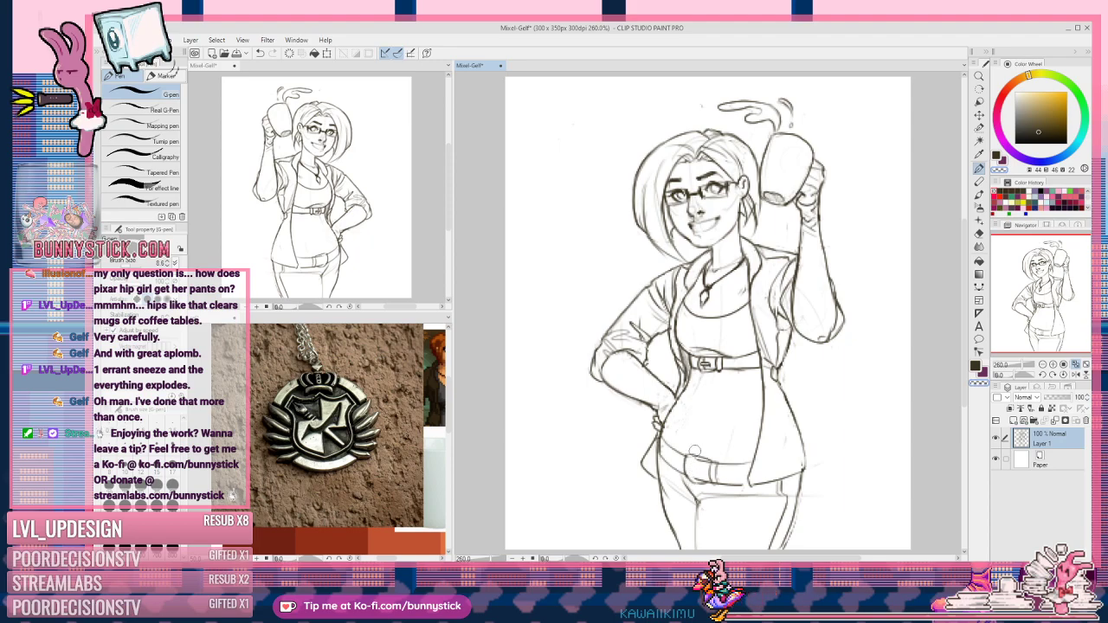
pyautogui.click(168, 424)
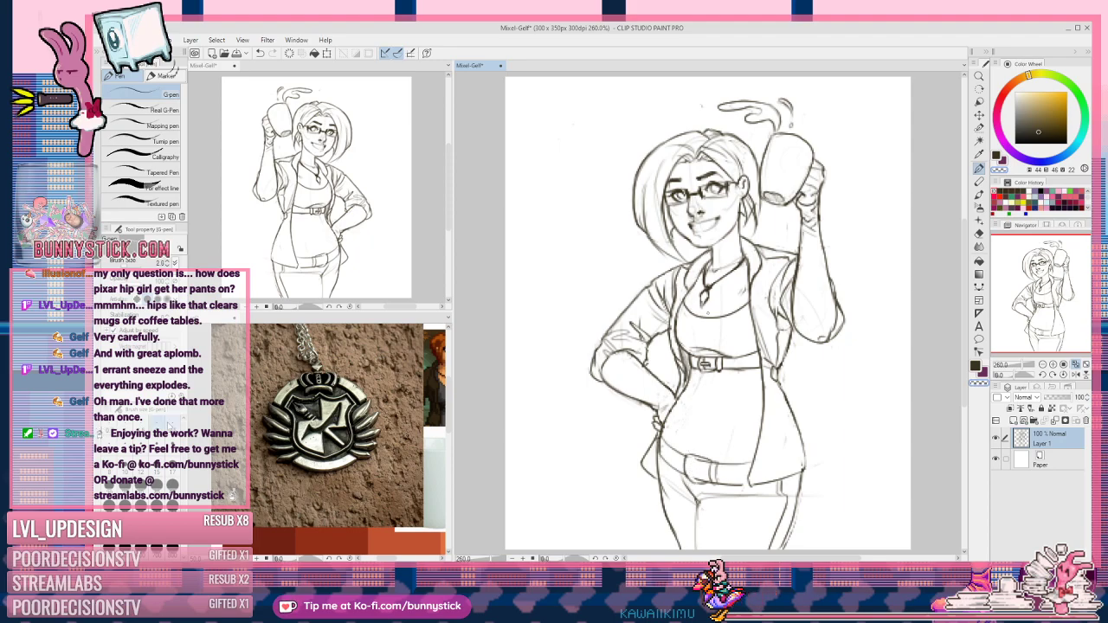
pyautogui.press('c')
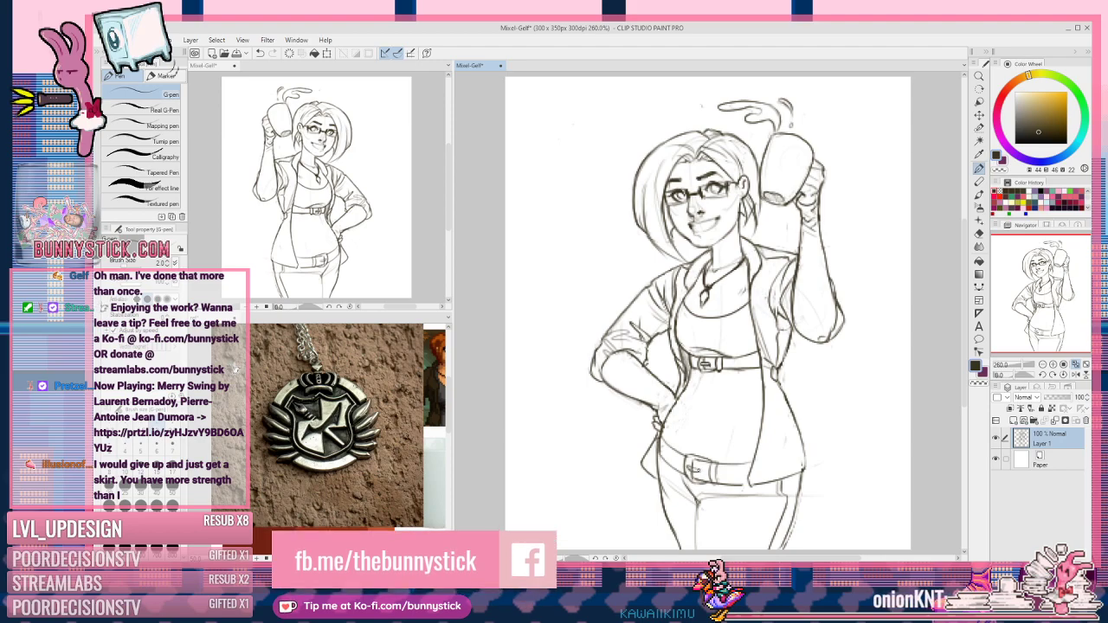
pyautogui.press('c')
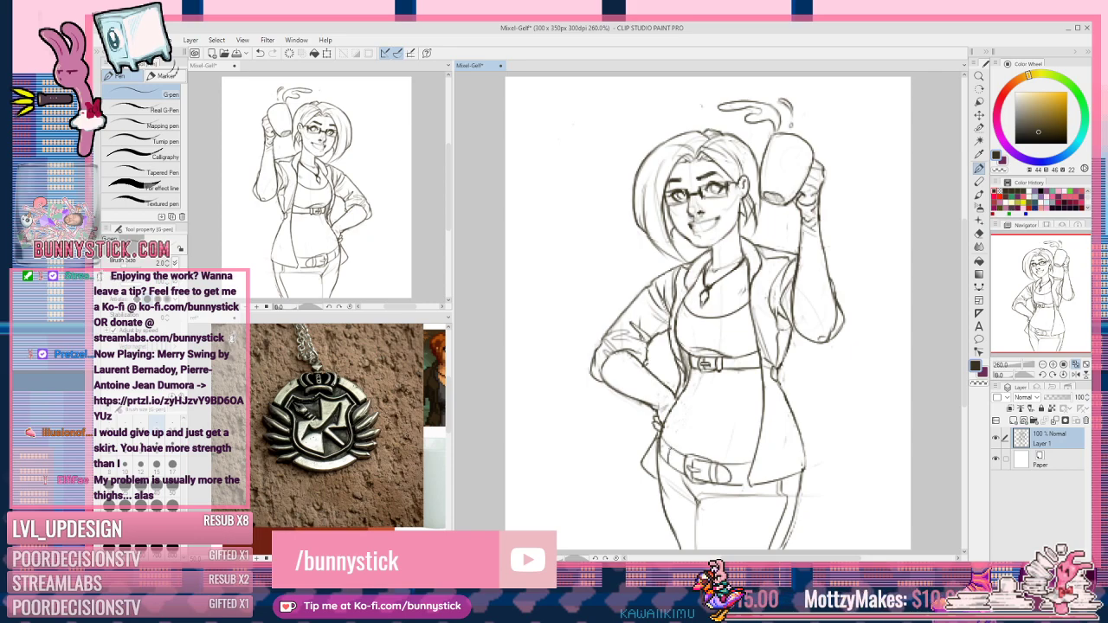
pyautogui.press('c')
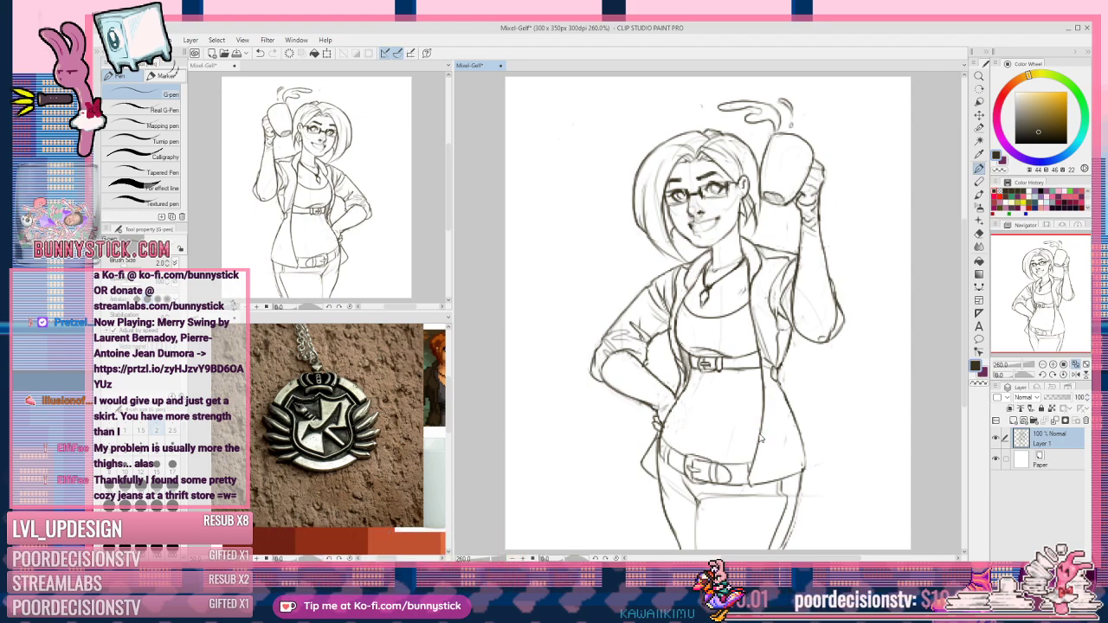
pyautogui.hotkey('ctrl', 's')
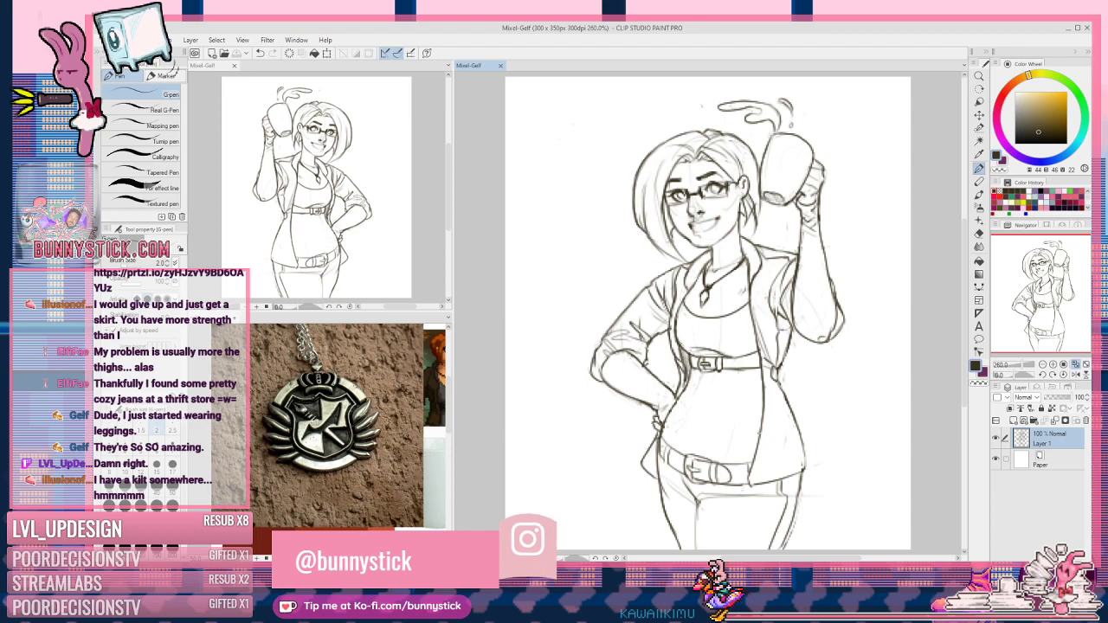
# Step: Touch up the lower edge of the hip belt between the buckle and the jacket, and save the drawing
pyautogui.moveTo(732, 483); pyautogui.dragTo(752, 486)
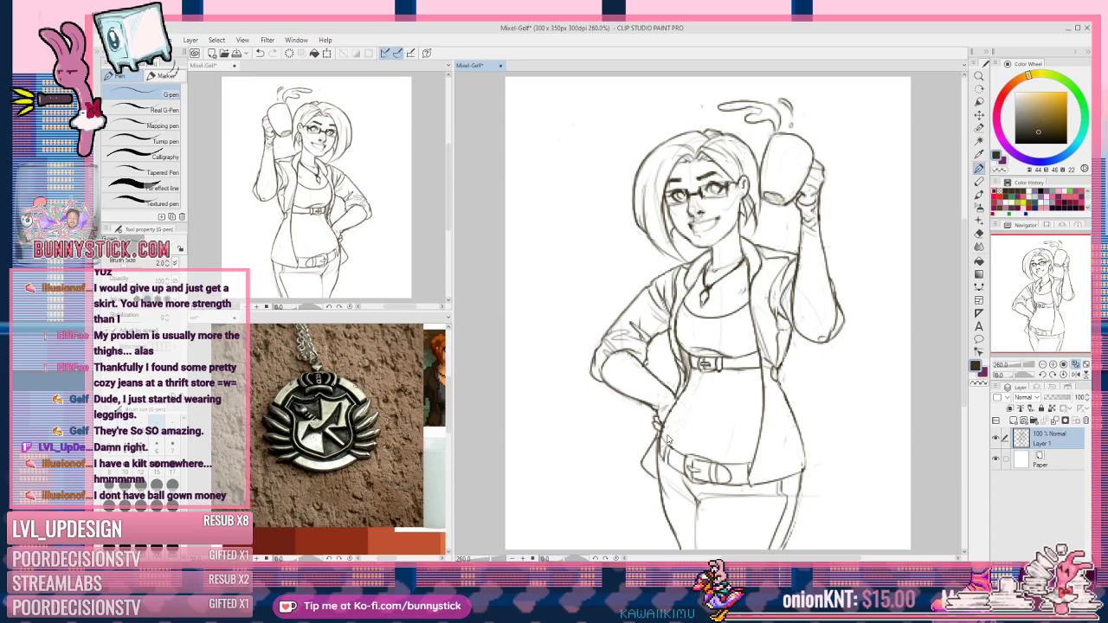
pyautogui.hotkey('ctrl', 's')
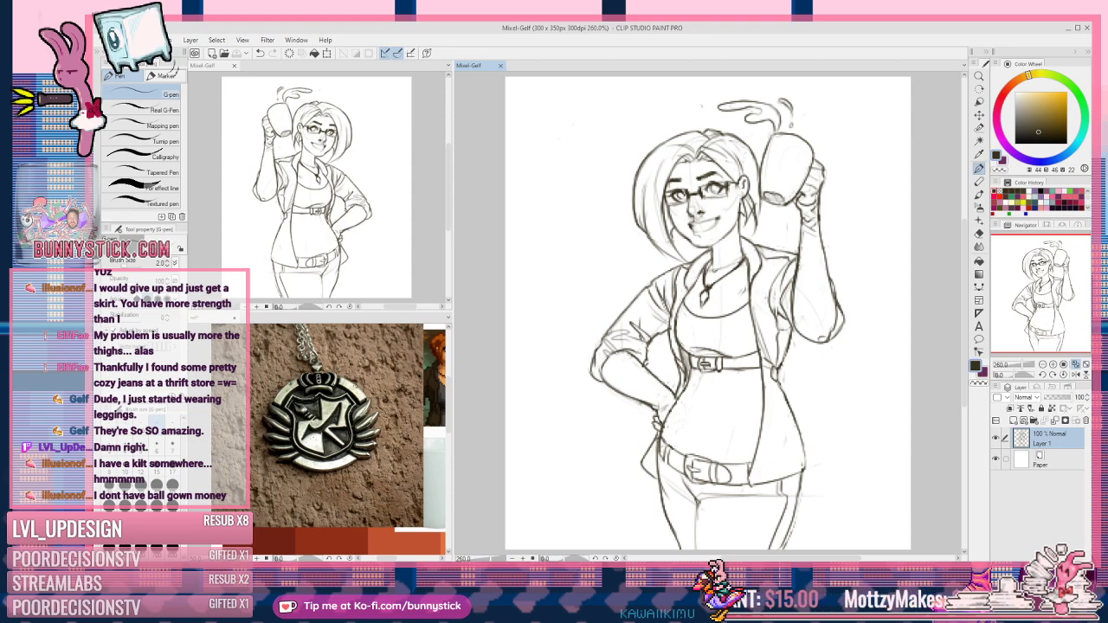
pyautogui.press('c')
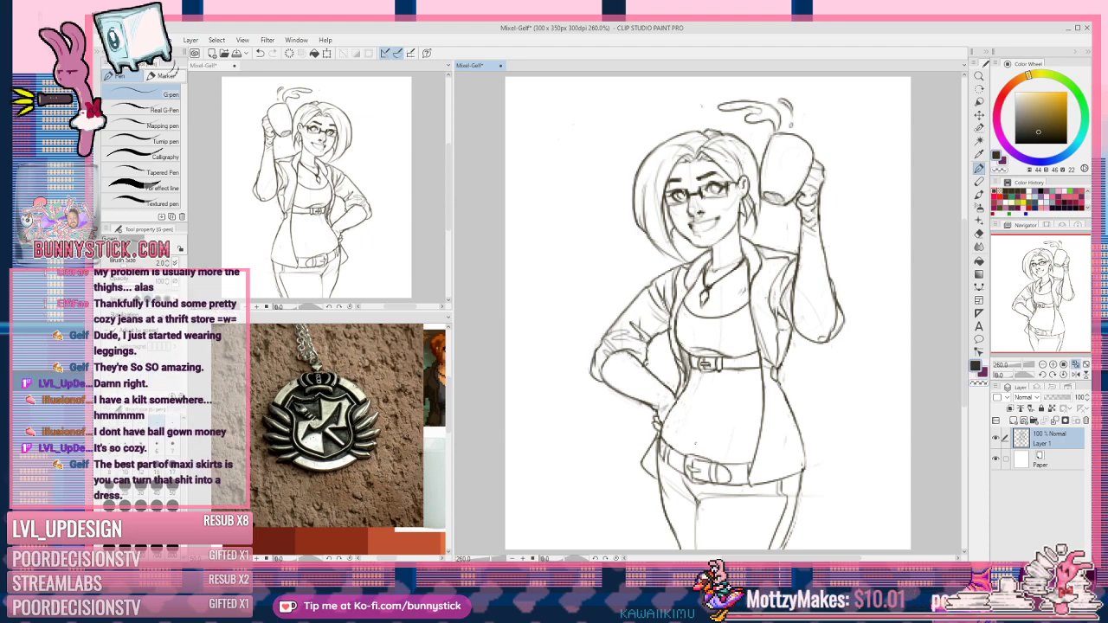
pyautogui.moveTo(694, 385); pyautogui.dragTo(737, 380)
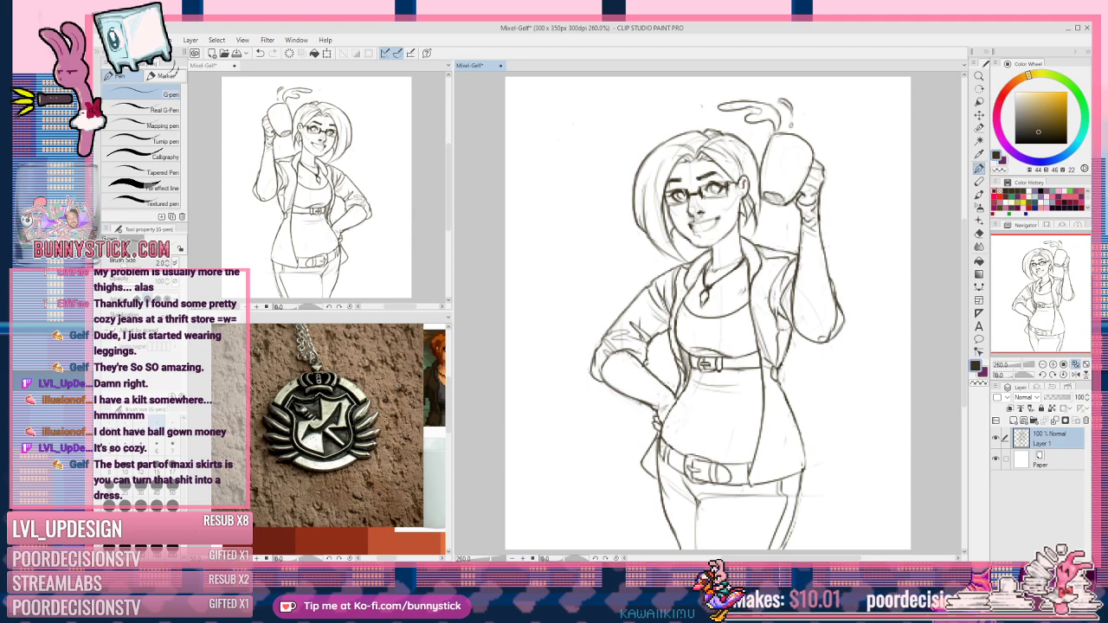
pyautogui.hotkey('ctrl', 'z')
pyautogui.moveTo(715, 377); pyautogui.dragTo(735, 374)
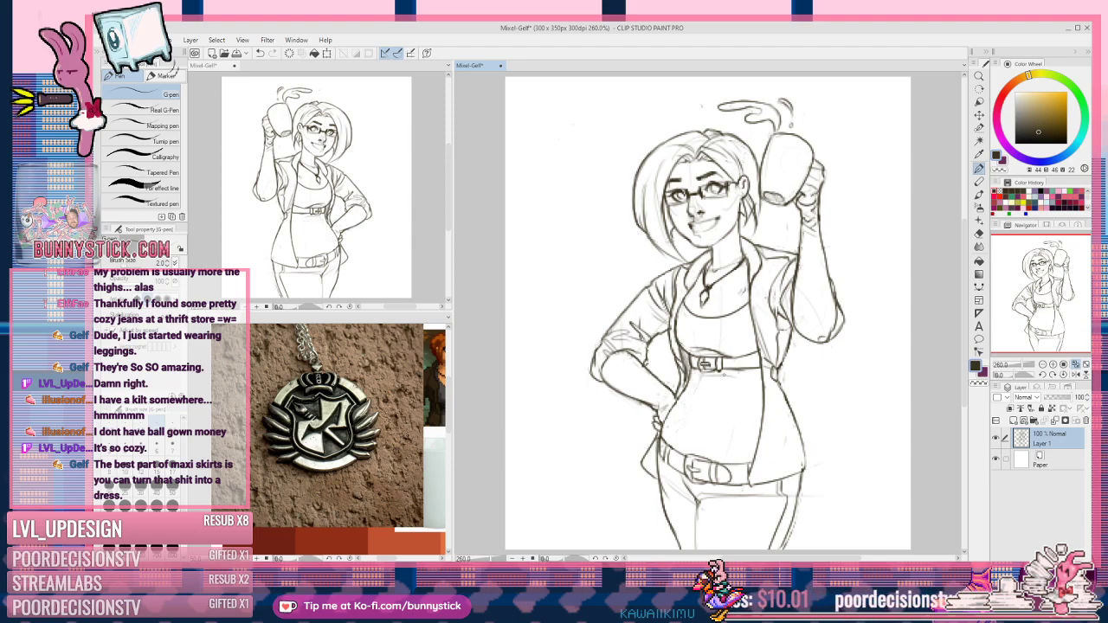
pyautogui.hotkey('ctrl', 'z')
pyautogui.hotkey('ctrl', 'z')
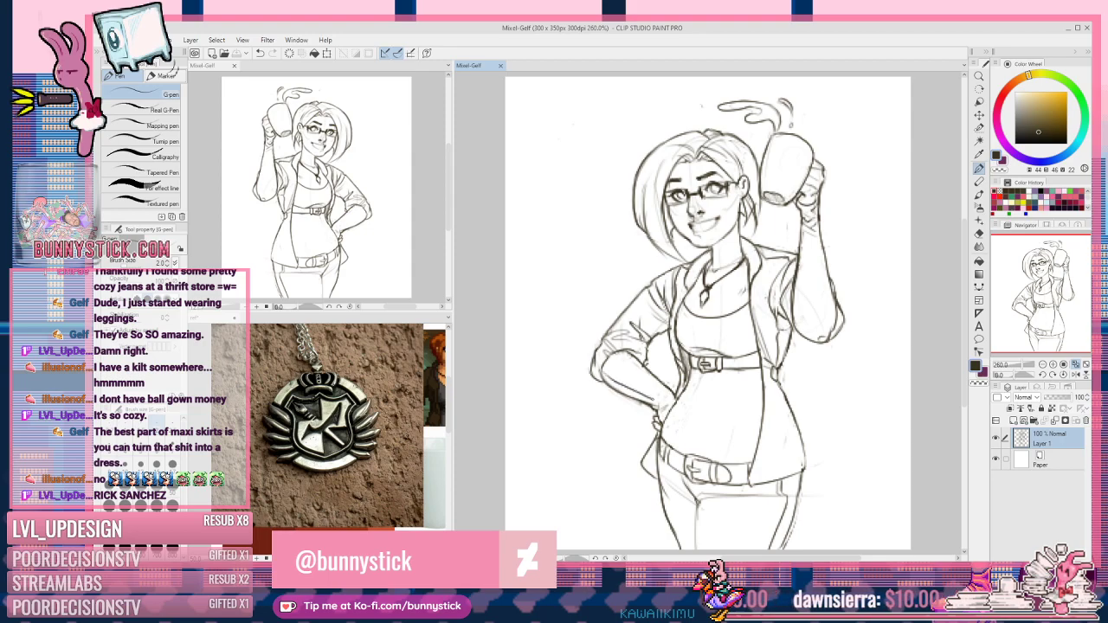
# Step: Touch up the outlines around the raised forearm and the jacket hem beside the hip belt, and save the drawing
pyautogui.click(667, 436)
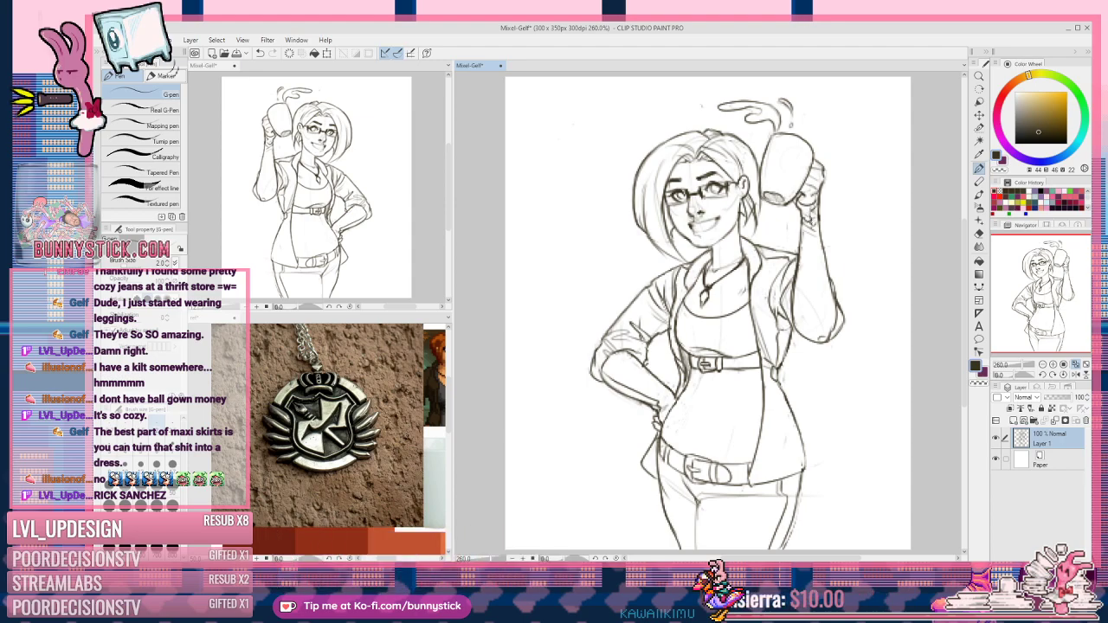
pyautogui.moveTo(810, 232); pyautogui.dragTo(824, 319)
pyautogui.hotkey('ctrl', 'z')
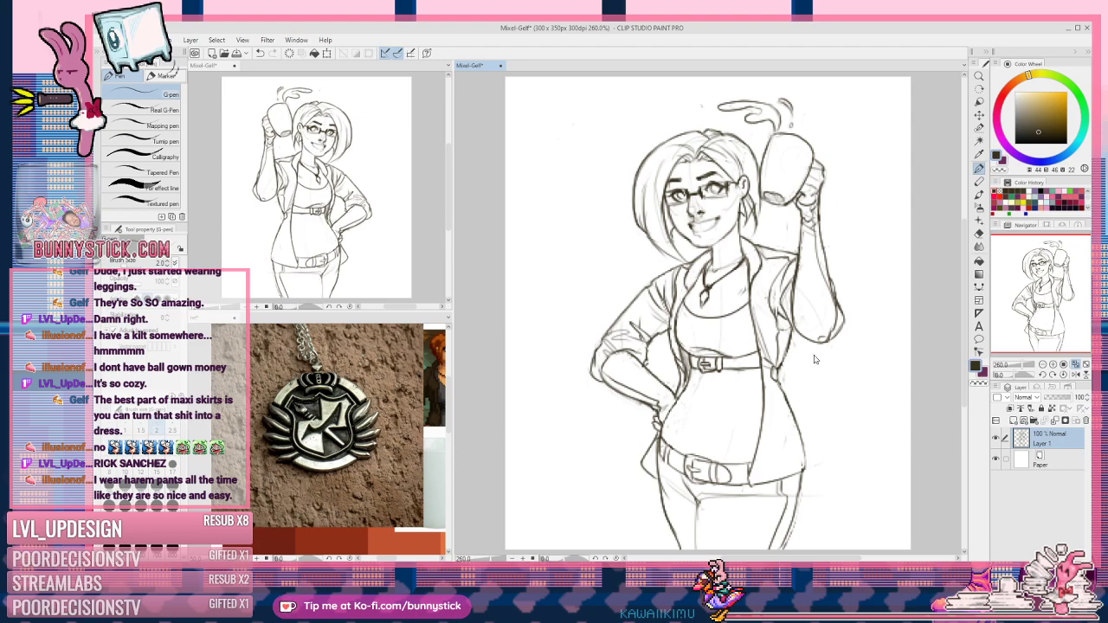
pyautogui.hotkey('ctrl', 's')
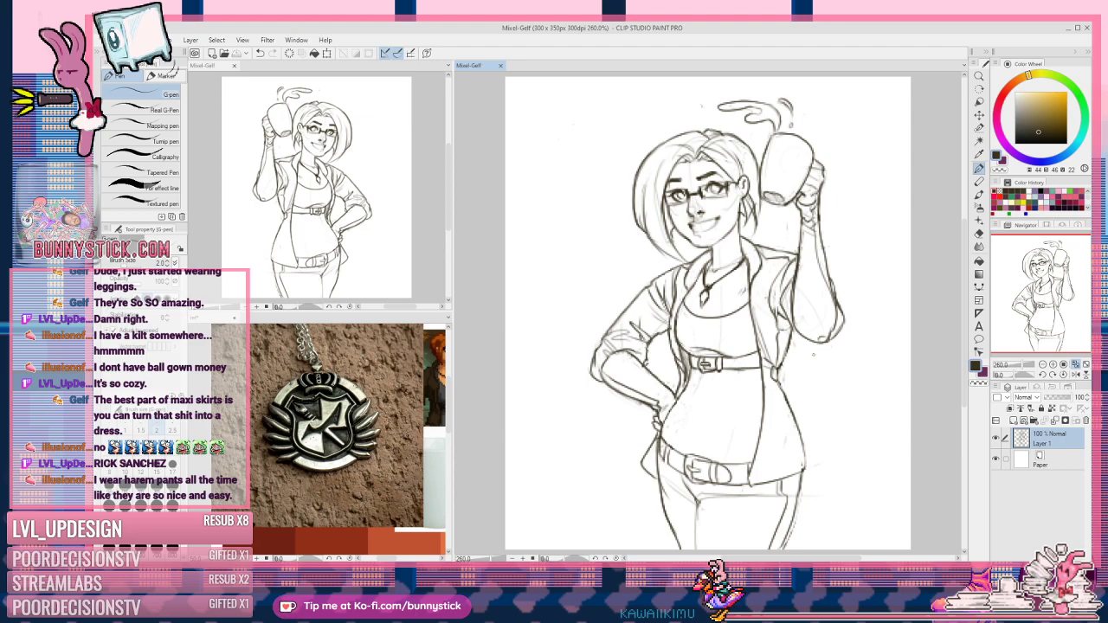
pyautogui.press('c')
pyautogui.moveTo(801, 467); pyautogui.dragTo(805, 466)
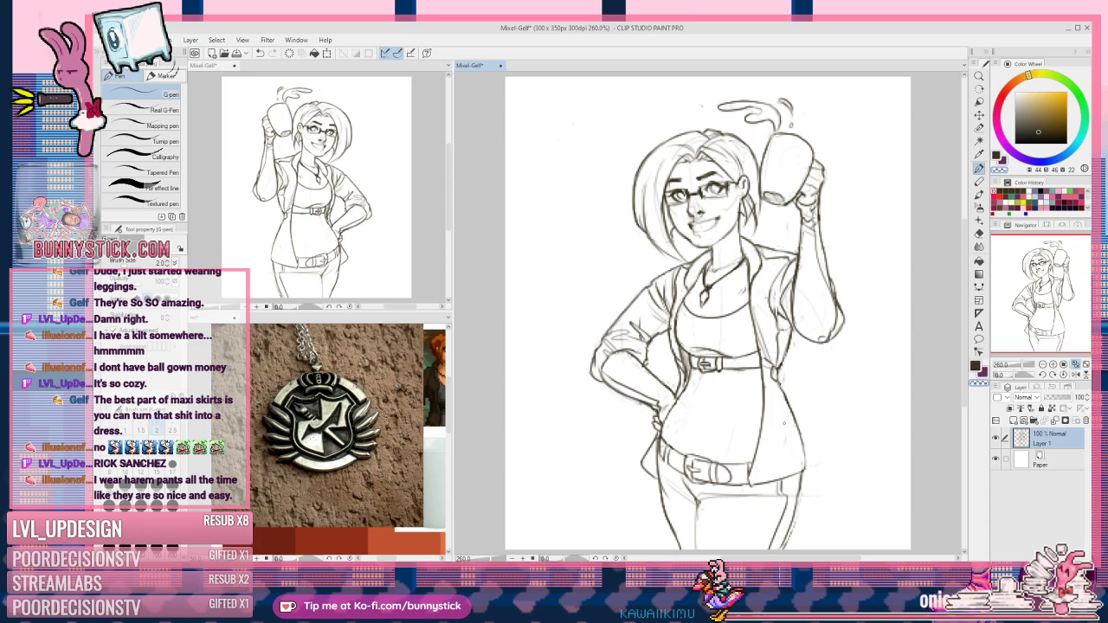
# Step: Erase the old small pendant from the end of the necklace, keeping the V-shaped cord
pyautogui.scroll(2, 797, 459)
pyautogui.scroll(2, 675, 258)
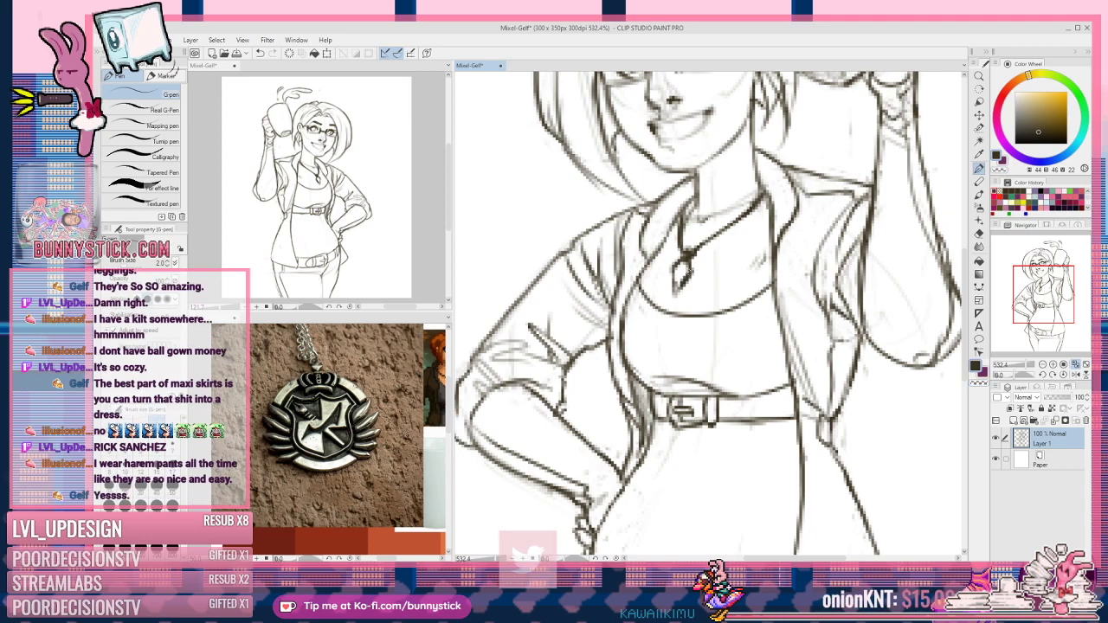
pyautogui.moveTo(689, 277)
pyautogui.mouseDown()
pyautogui.moveTo(678, 293)
pyautogui.moveTo(690, 269)
pyautogui.moveTo(672, 279)
pyautogui.moveTo(682, 256)
pyautogui.mouseUp()
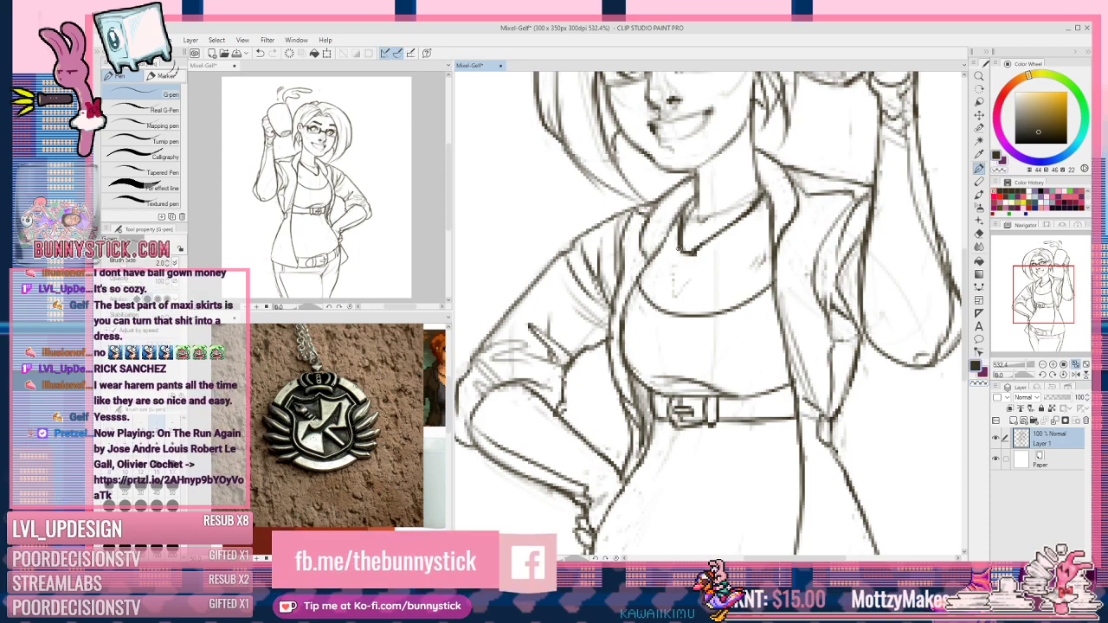
pyautogui.moveTo(691, 254); pyautogui.dragTo(697, 251)
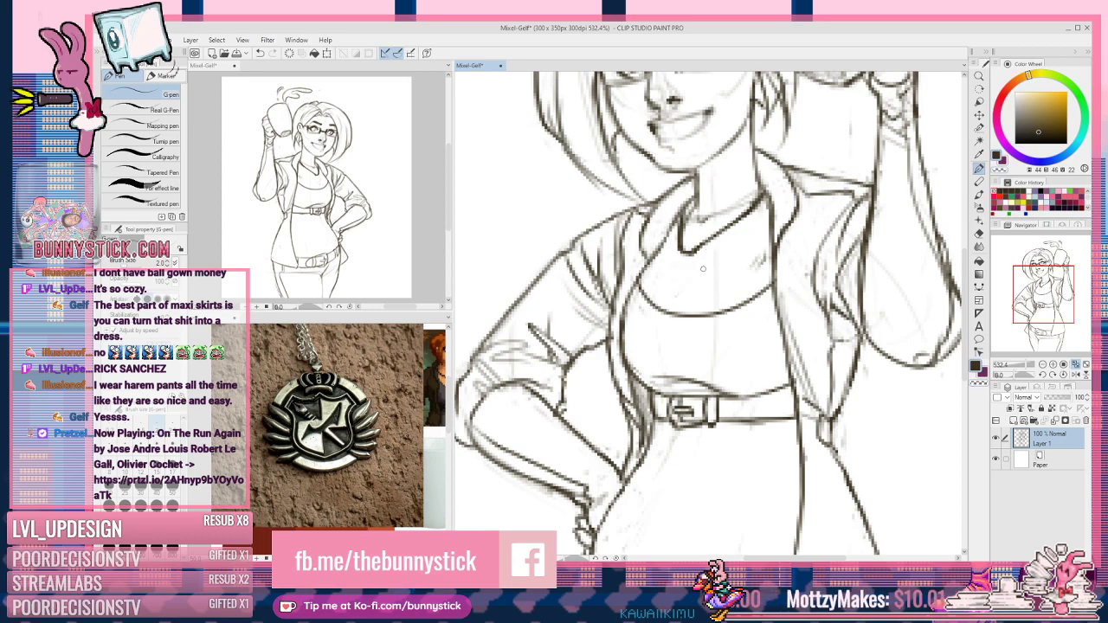
# Step: Sketch the outline of a round medallion hanging from the necklace, based on the pendant photo
pyautogui.moveTo(680, 258); pyautogui.dragTo(706, 265)
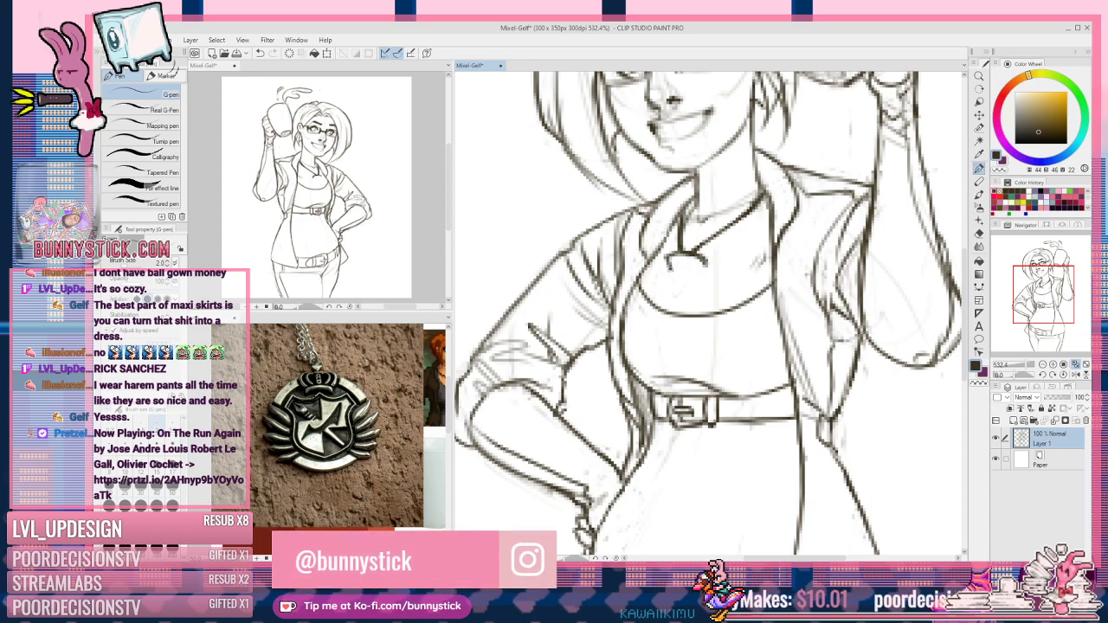
pyautogui.moveTo(689, 263); pyautogui.dragTo(706, 270)
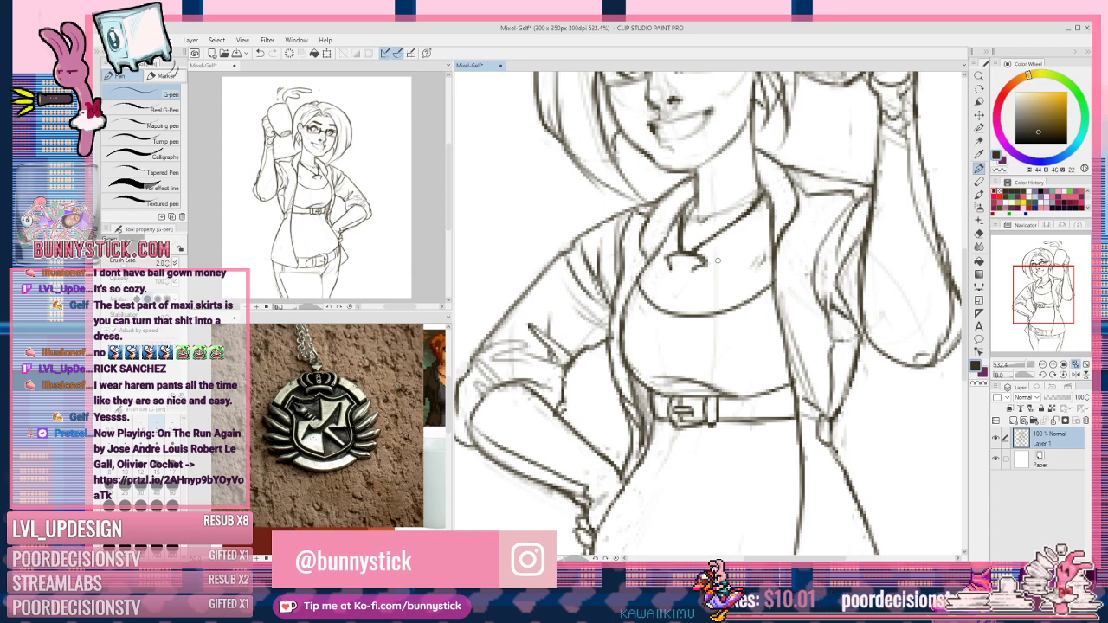
pyautogui.moveTo(676, 267)
pyautogui.mouseDown()
pyautogui.moveTo(673, 285)
pyautogui.moveTo(695, 272)
pyautogui.moveTo(676, 292)
pyautogui.mouseUp()
pyautogui.hotkey('ctrl', 'z')
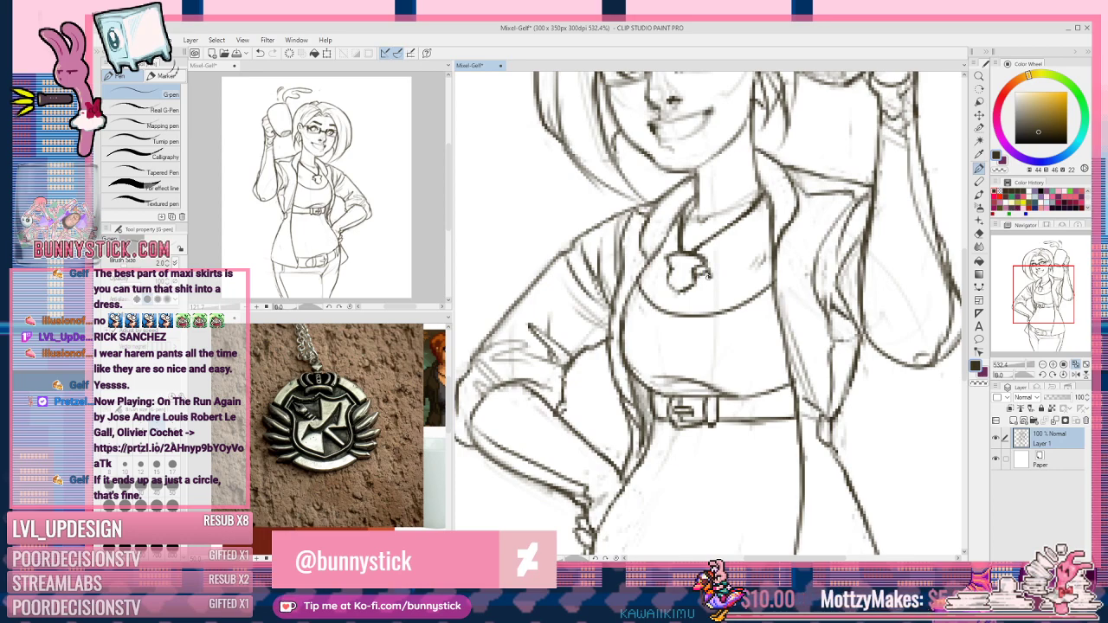
pyautogui.moveTo(706, 277); pyautogui.dragTo(698, 289)
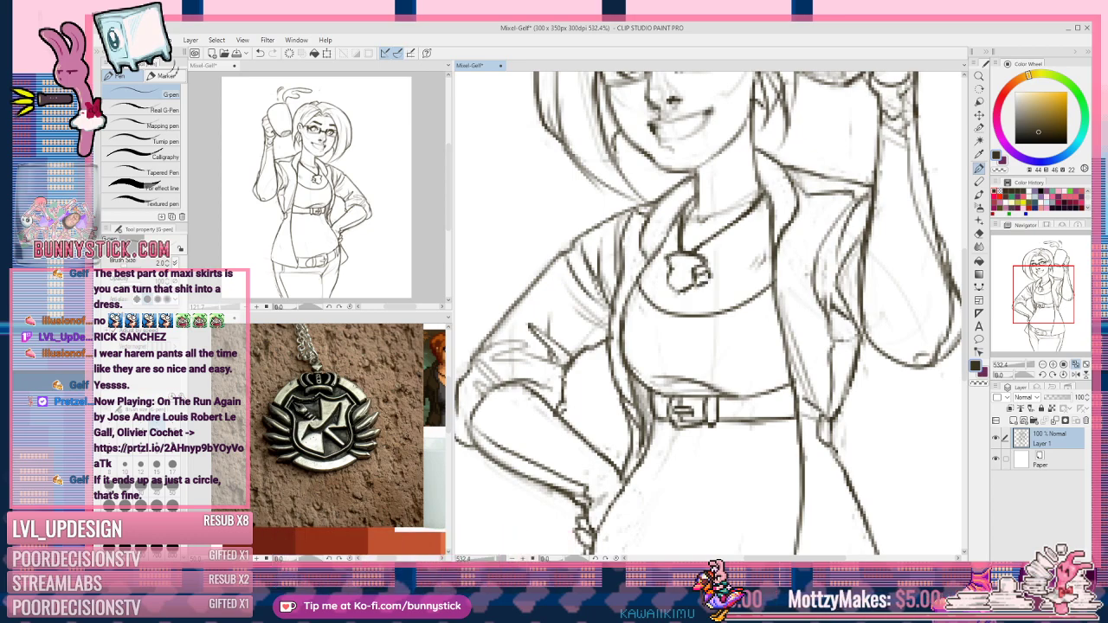
pyautogui.moveTo(664, 258); pyautogui.dragTo(663, 279)
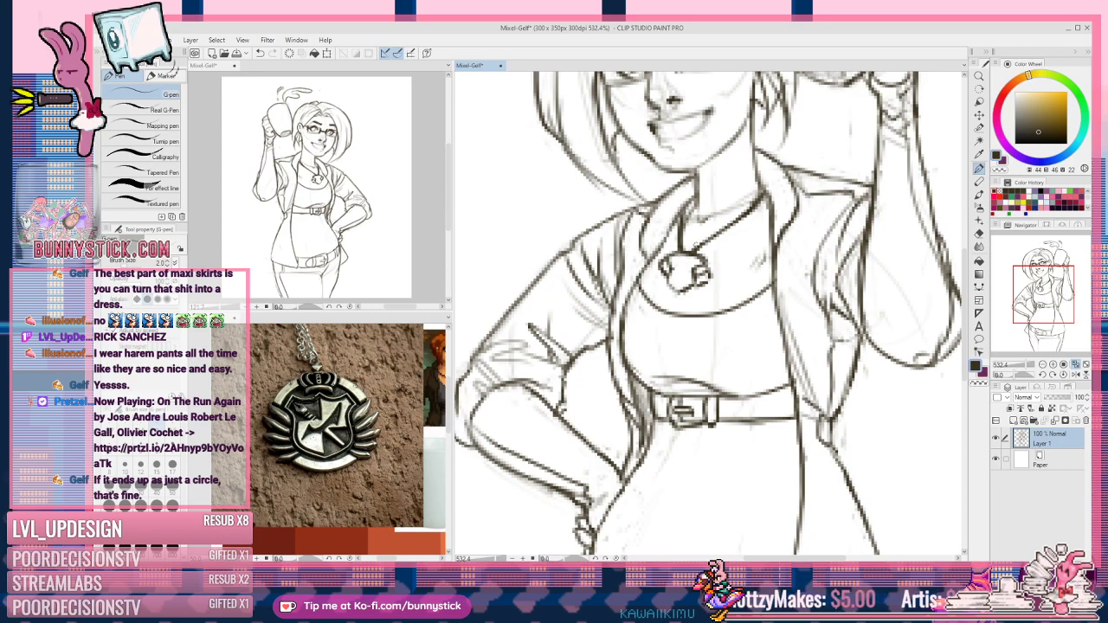
# Step: Add the crown and segmented wing shapes around the medallion's rim and close its round outline
pyautogui.moveTo(676, 263); pyautogui.dragTo(682, 253)
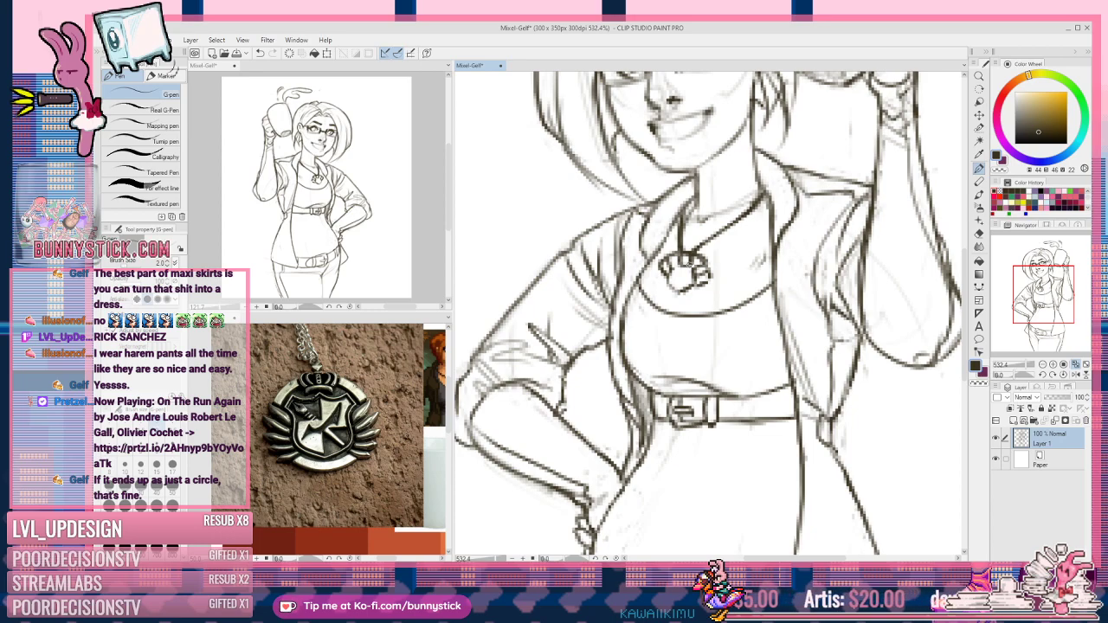
pyautogui.moveTo(667, 282)
pyautogui.mouseDown()
pyautogui.moveTo(662, 290)
pyautogui.moveTo(695, 293)
pyautogui.mouseUp()
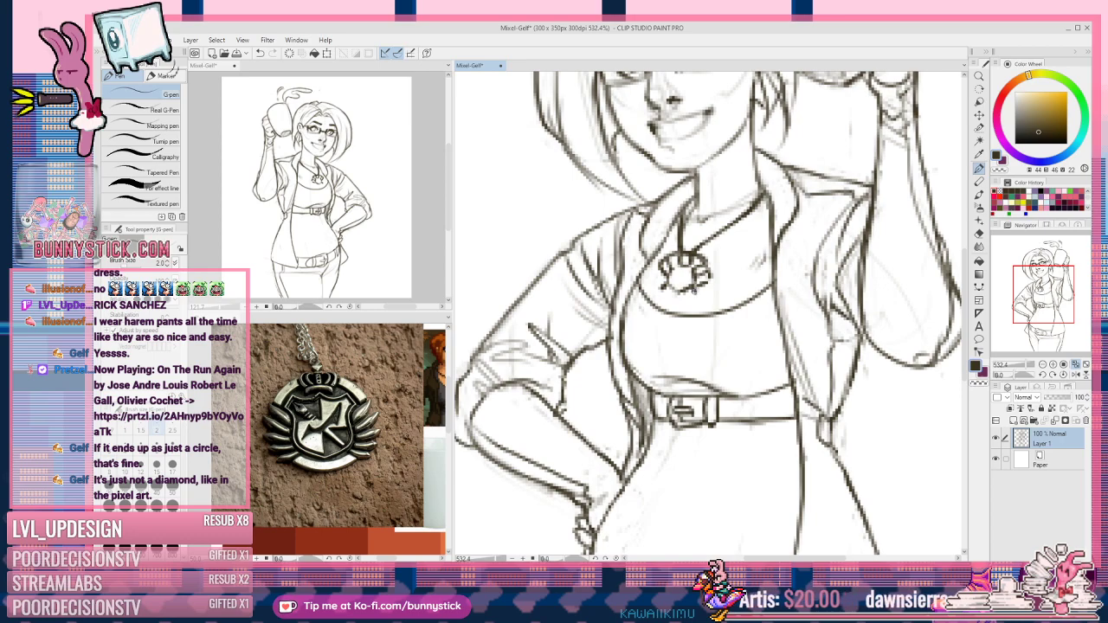
pyautogui.press('c')
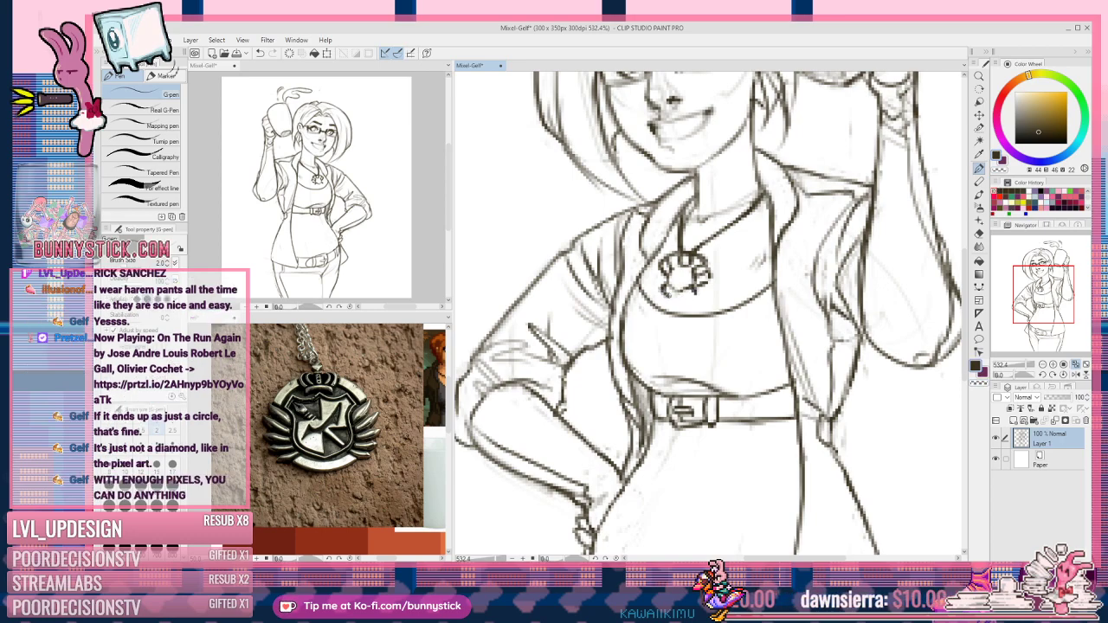
pyautogui.moveTo(690, 295)
pyautogui.mouseDown()
pyautogui.moveTo(680, 299)
pyautogui.moveTo(694, 295)
pyautogui.mouseUp()
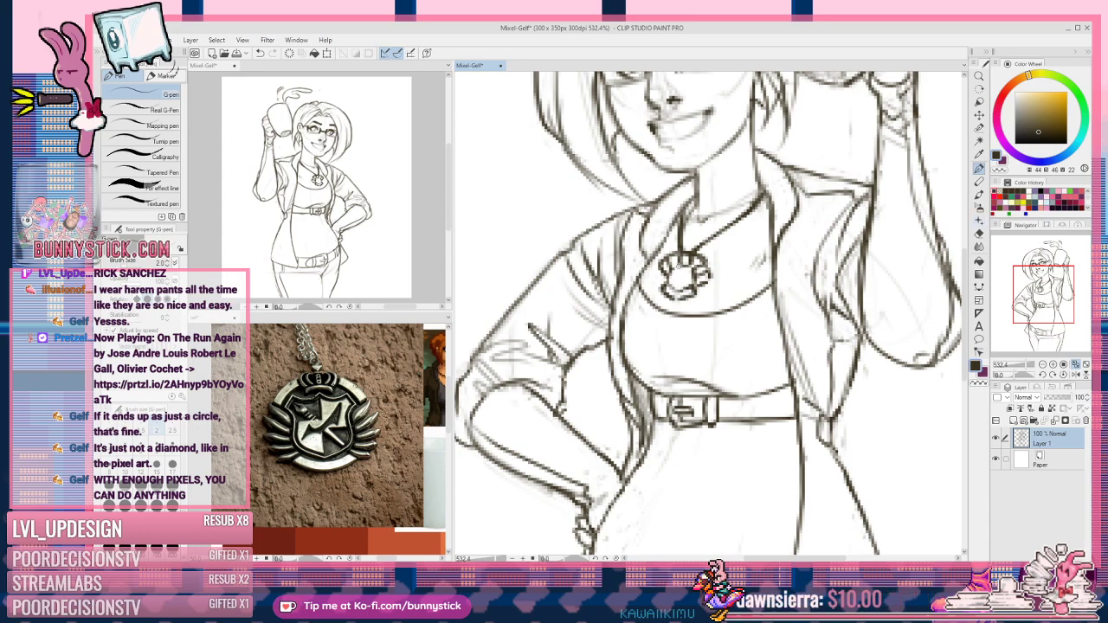
pyautogui.moveTo(660, 266); pyautogui.dragTo(662, 284)
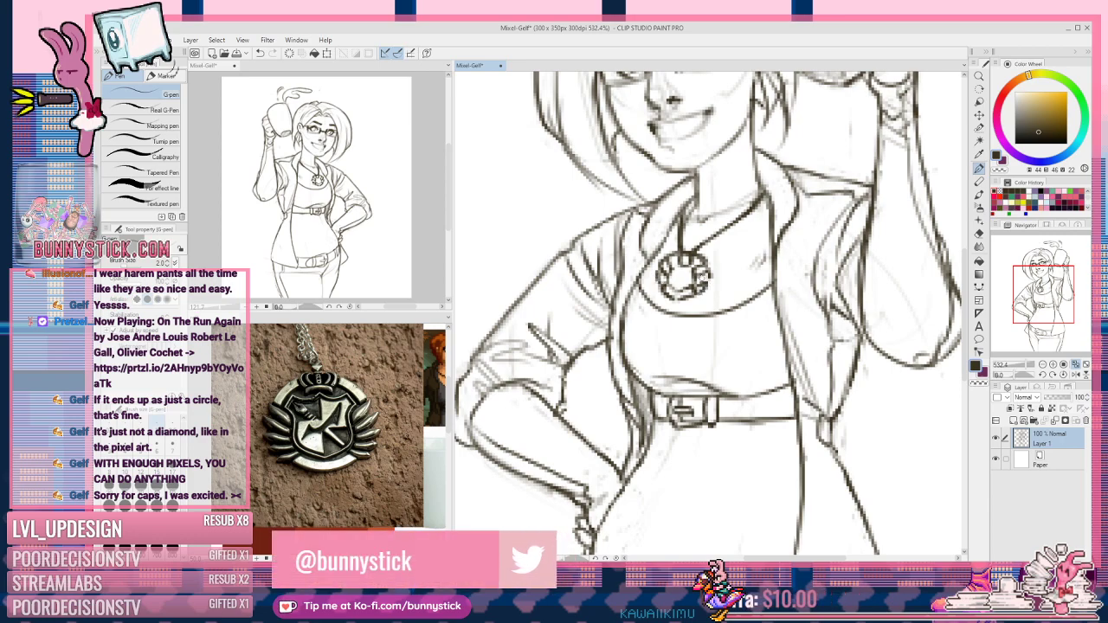
# Step: Draw and trim a first version of the emblem inside the medallion, saving the drawing and undoing a stray stroke
pyautogui.moveTo(675, 268); pyautogui.dragTo(684, 276)
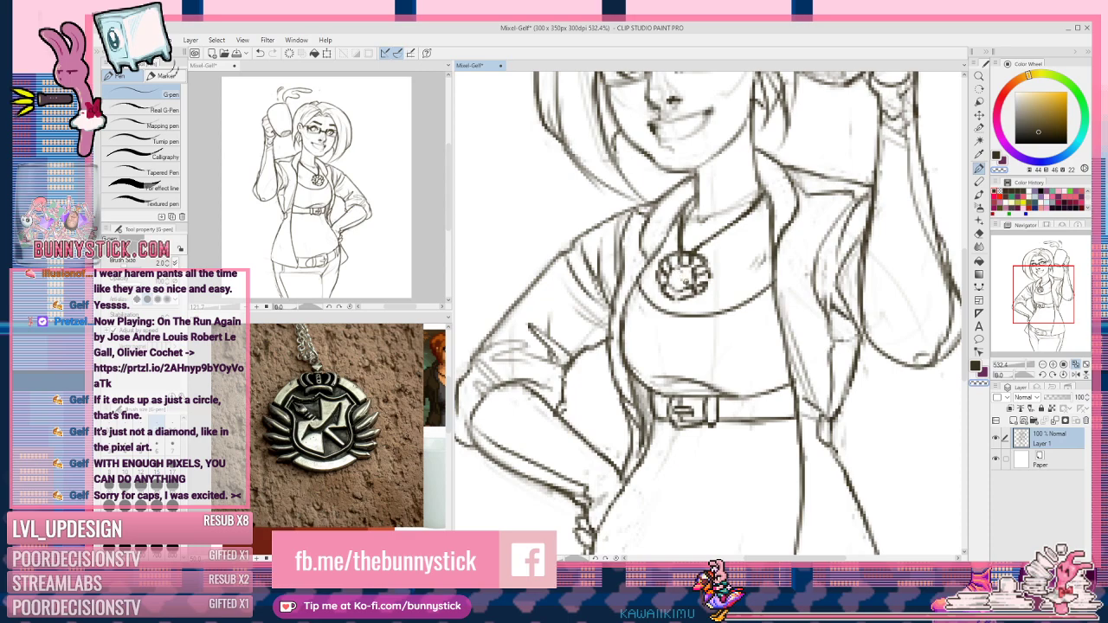
pyautogui.press('c')
pyautogui.moveTo(687, 272); pyautogui.dragTo(673, 284)
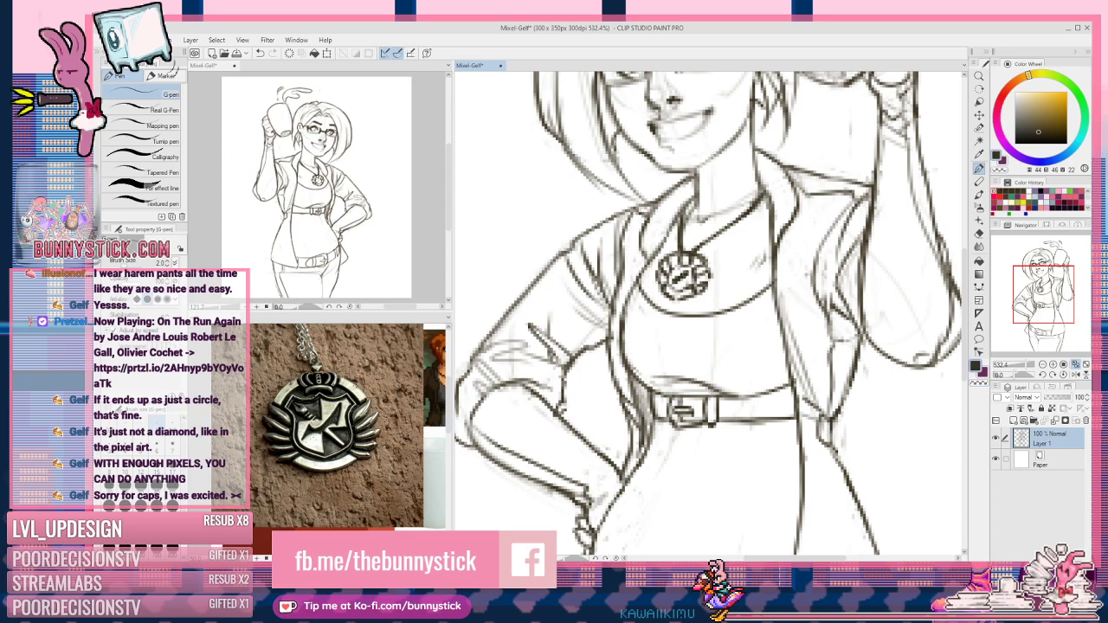
pyautogui.press('c')
pyautogui.moveTo(682, 266); pyautogui.dragTo(680, 286)
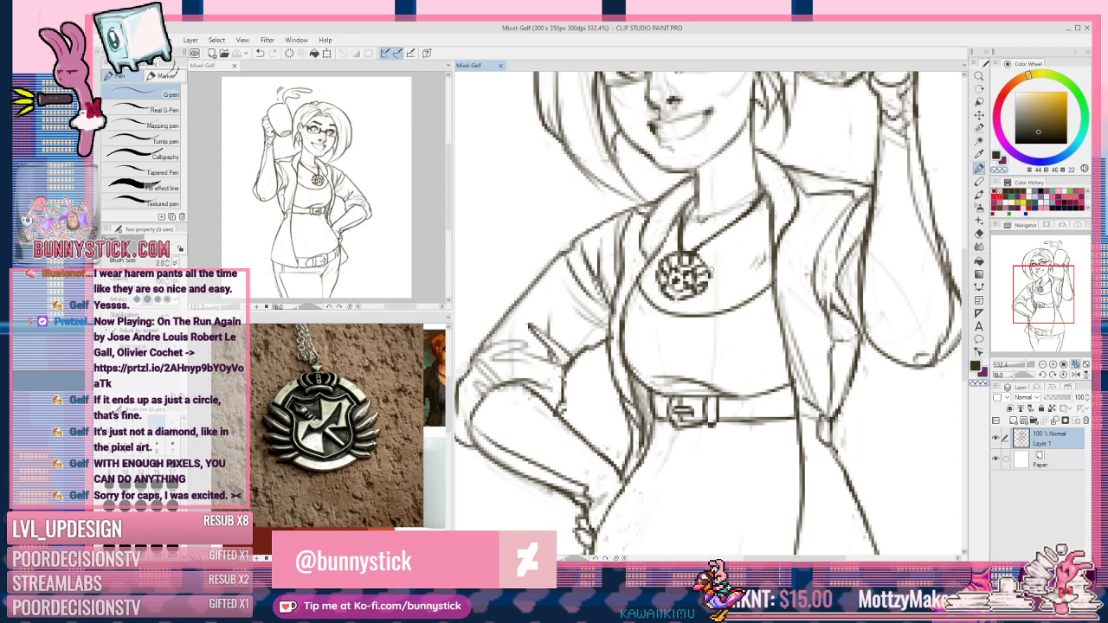
pyautogui.hotkey('ctrl', 'z')
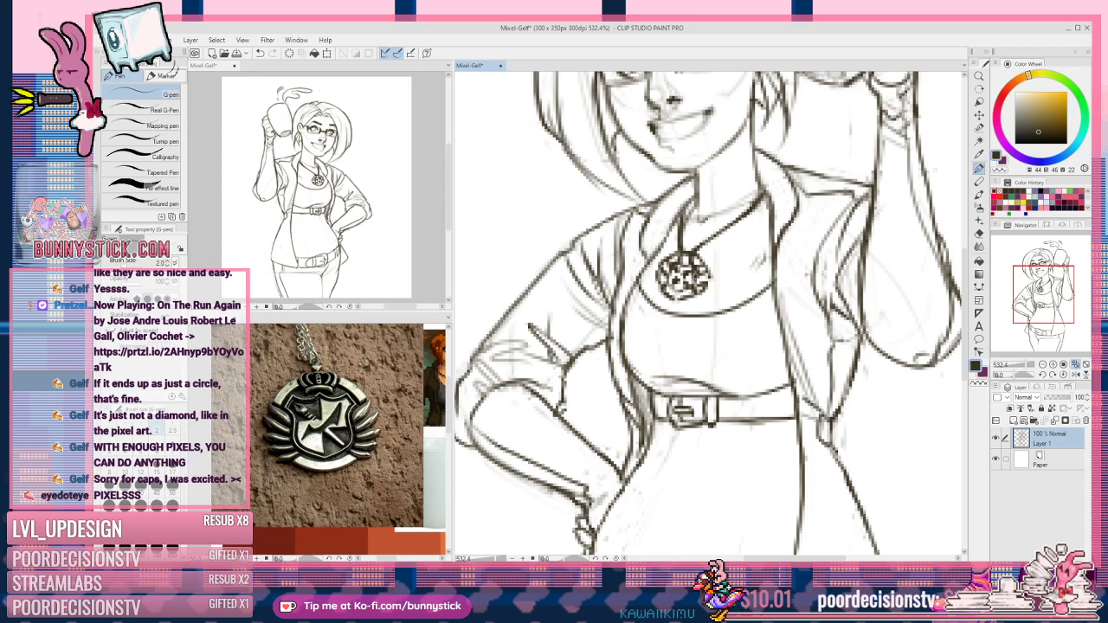
# Step: Clear the medallion's centre, redraw the shield emblem with darker inner details, and save the drawing
pyautogui.moveTo(691, 287)
pyautogui.mouseDown()
pyautogui.moveTo(661, 276)
pyautogui.moveTo(681, 276)
pyautogui.mouseUp()
pyautogui.press('c')
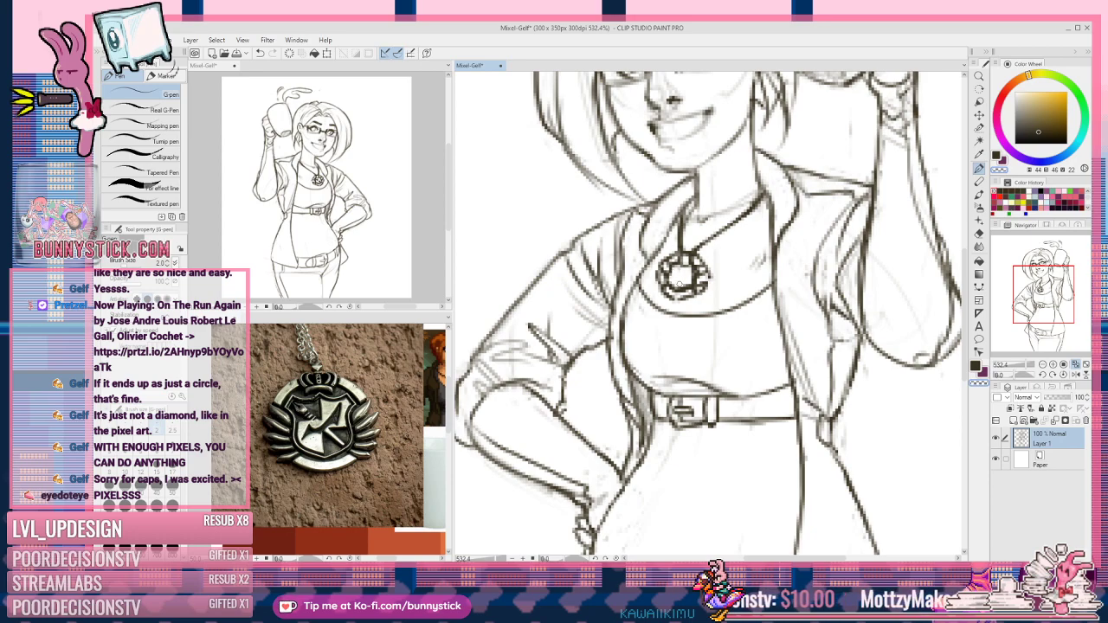
pyautogui.press('c')
pyautogui.click(682, 280)
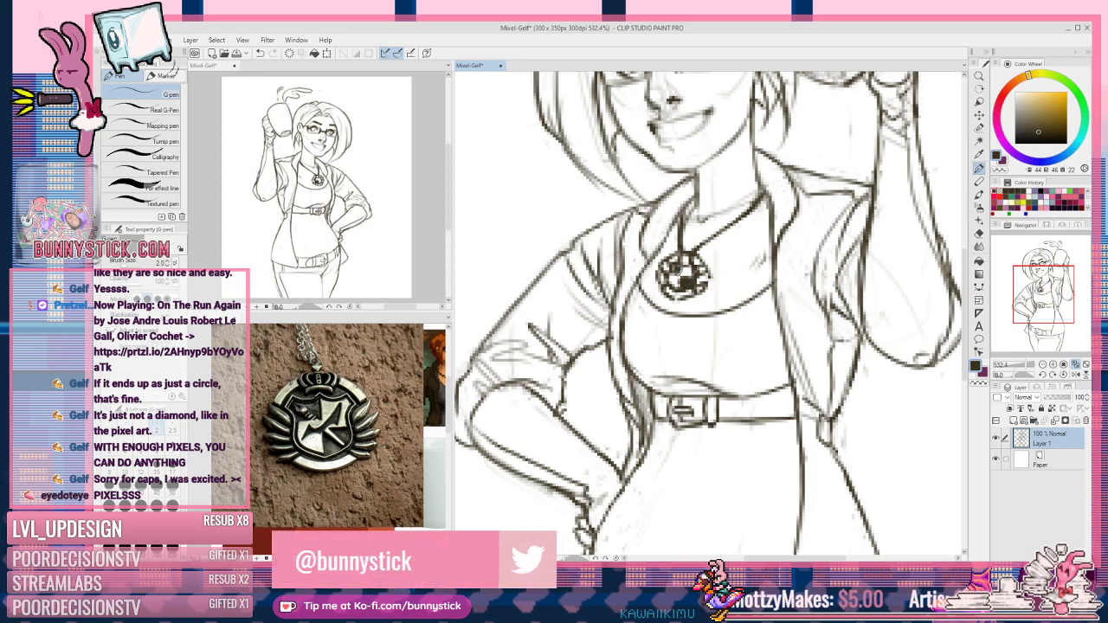
pyautogui.press('c')
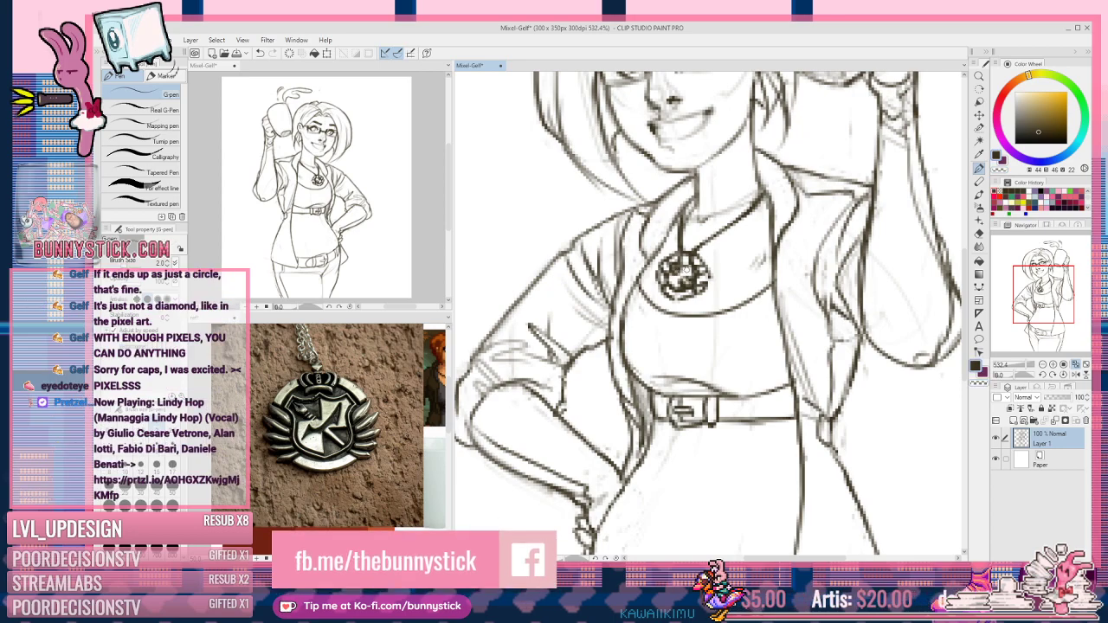
pyautogui.moveTo(684, 270); pyautogui.dragTo(690, 272)
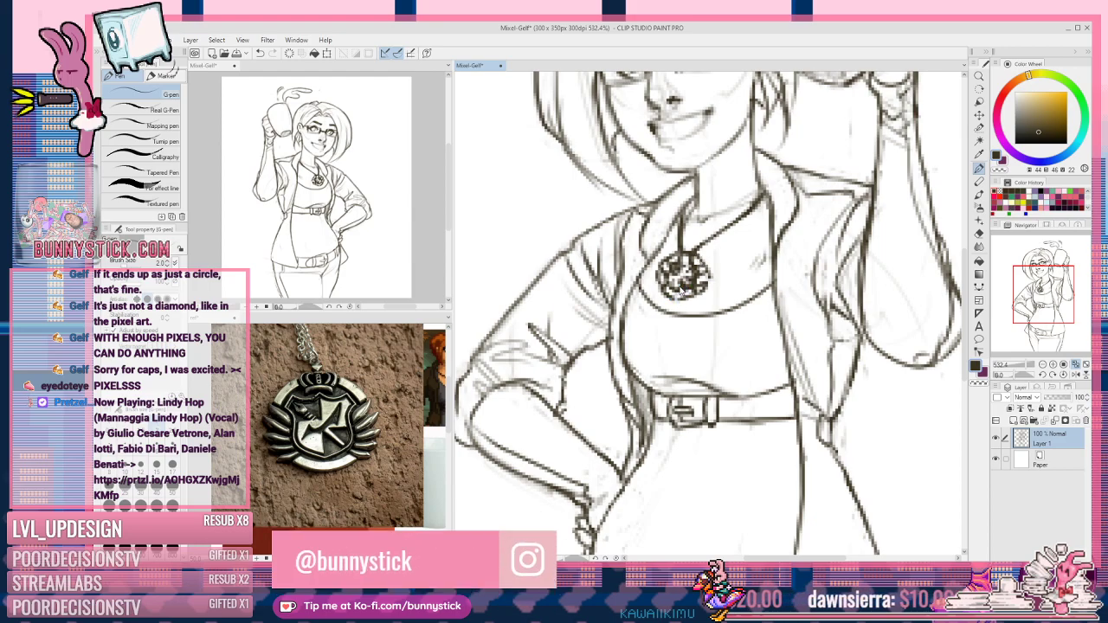
# Step: View the whole figure, clean up the jacket edge at the hip beside the belt, and save the drawing
pyautogui.scroll(-2, 681, 286)
pyautogui.scroll(-3, 681, 286)
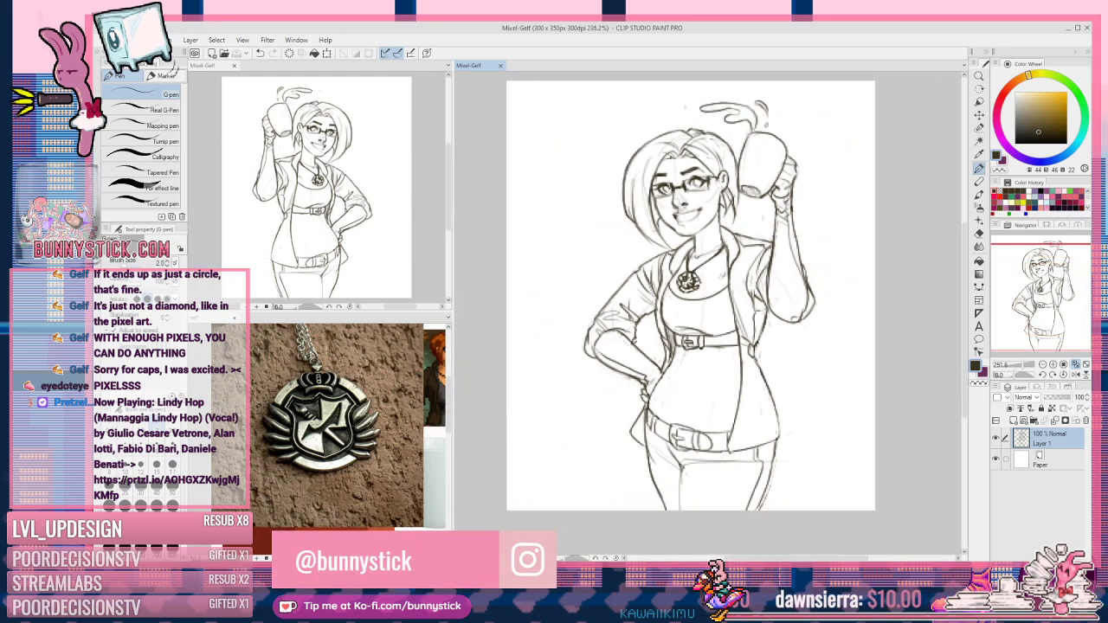
pyautogui.scroll(-2, 683, 283)
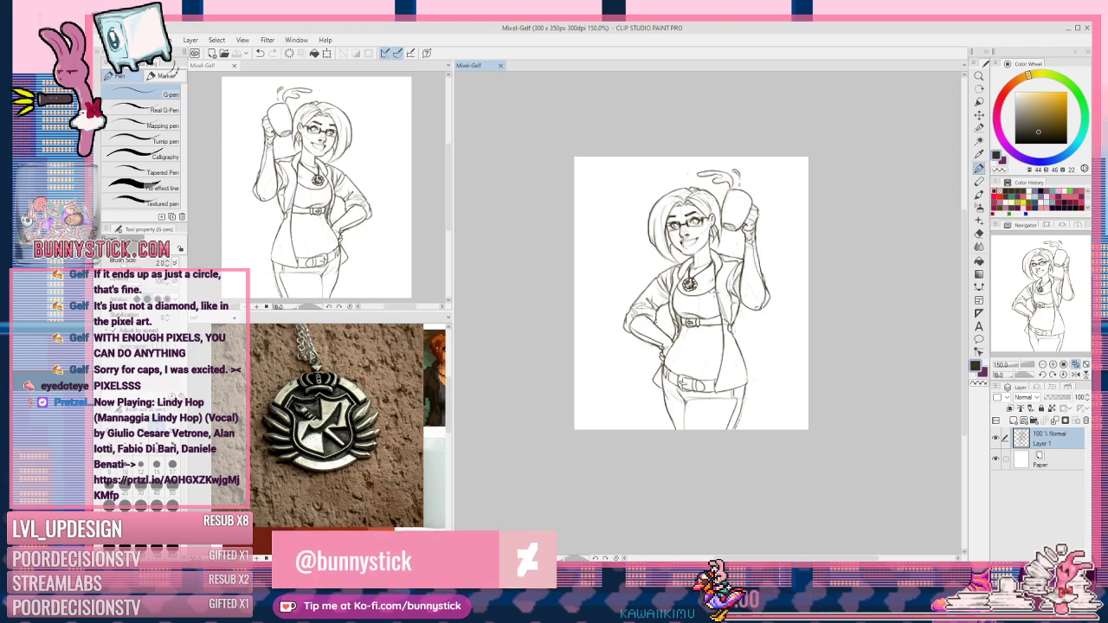
pyautogui.scroll(1, 713, 294)
pyautogui.scroll(1, 703, 291)
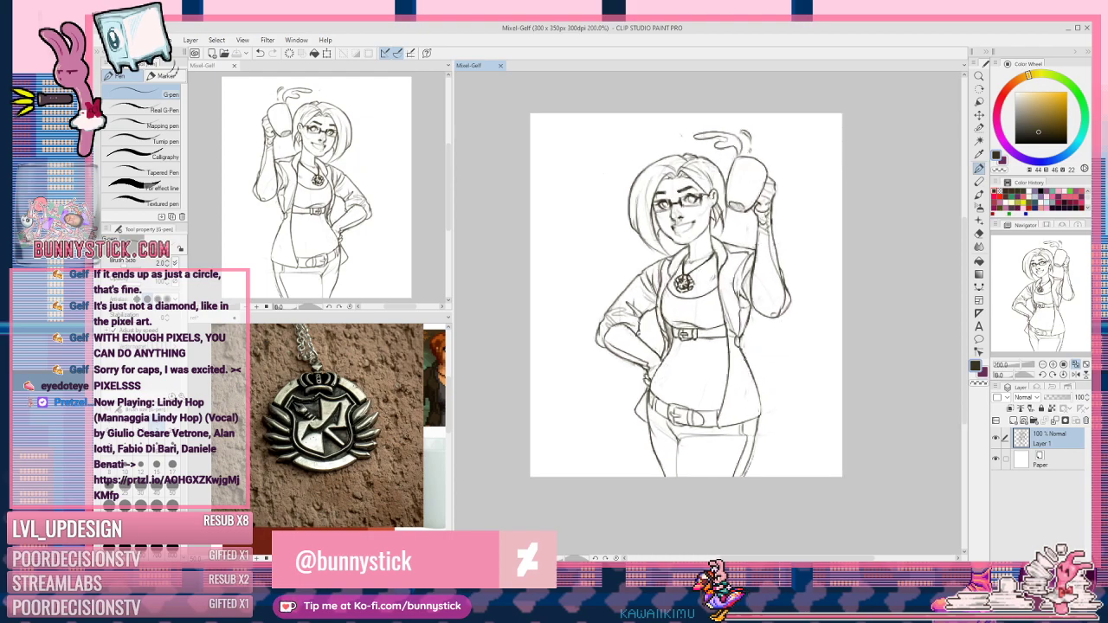
pyautogui.moveTo(761, 403); pyautogui.dragTo(759, 414)
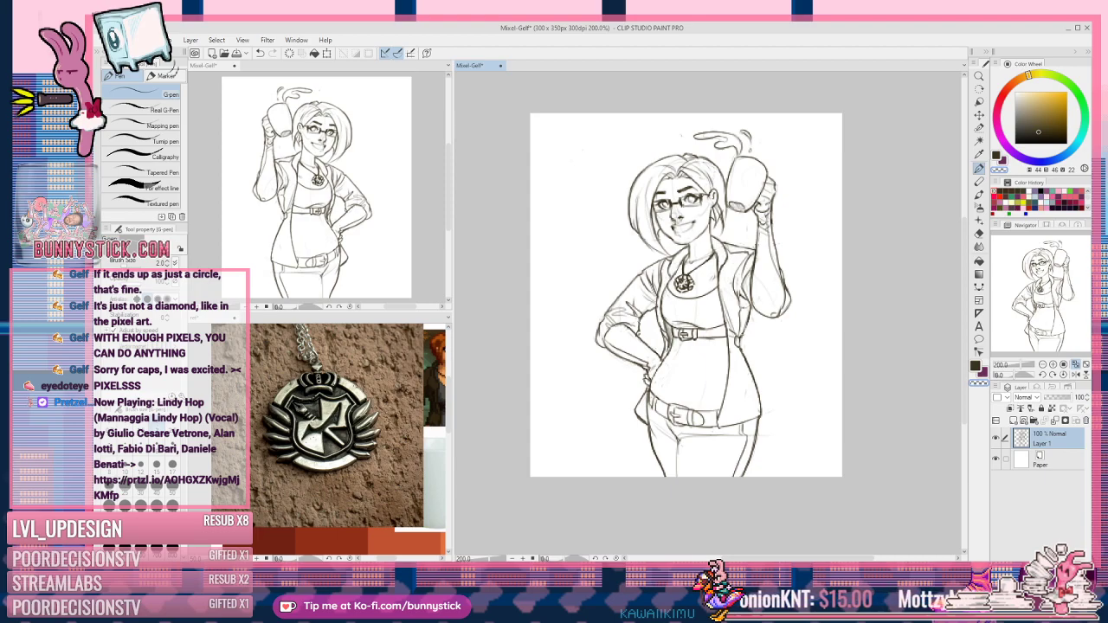
pyautogui.press('c')
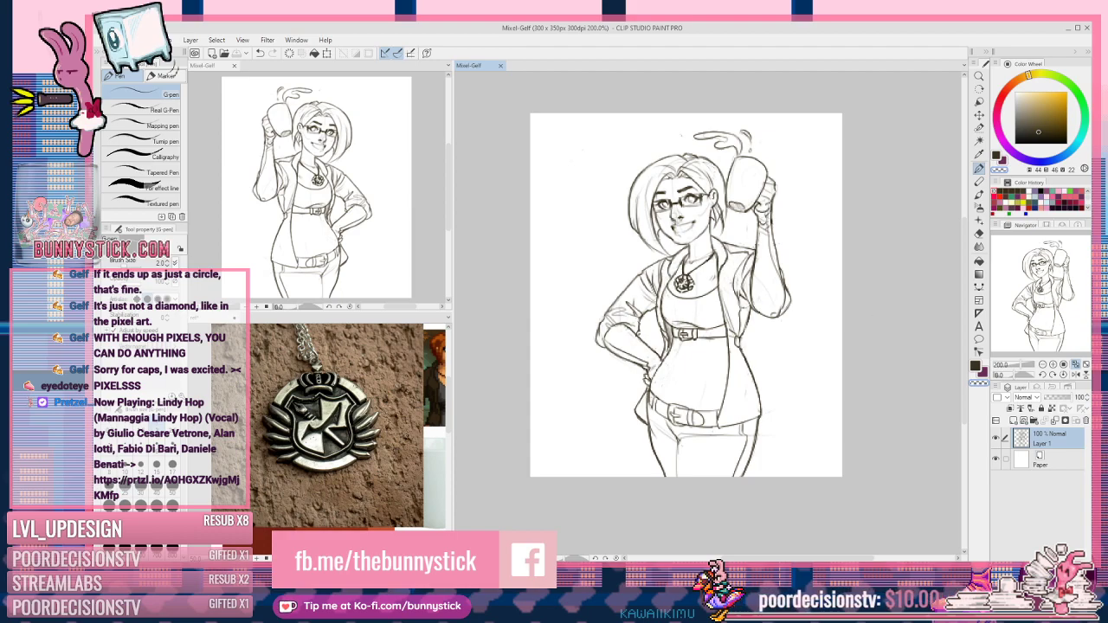
# Step: Touch up the sleeve lines on the bent arm, alternating between the drawing colour and transparent
pyautogui.press('c')
pyautogui.press('c')
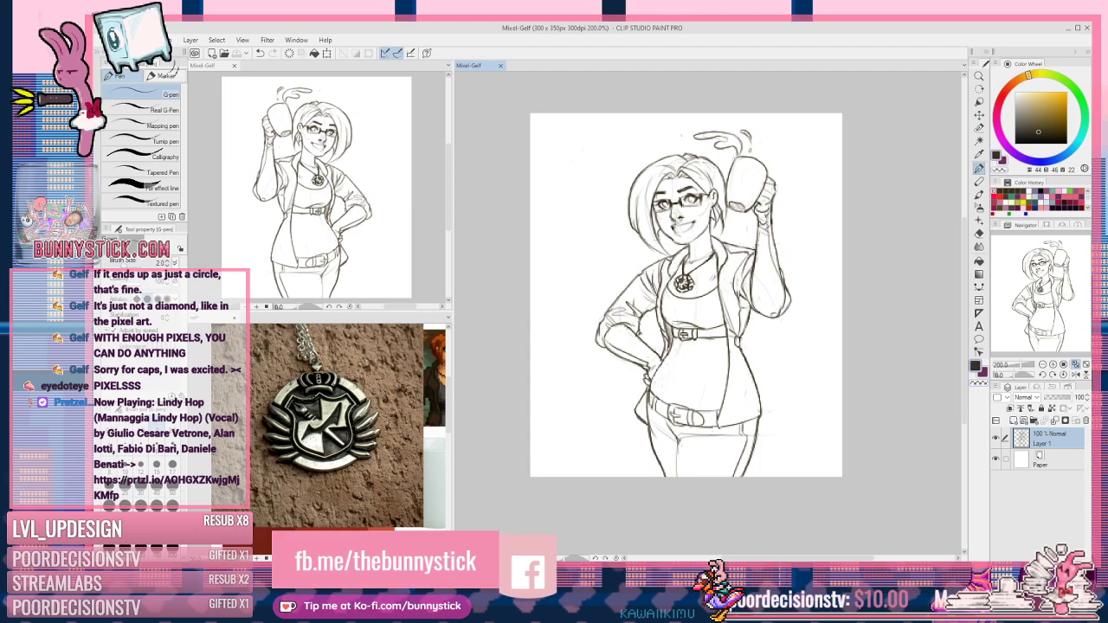
pyautogui.click(639, 333)
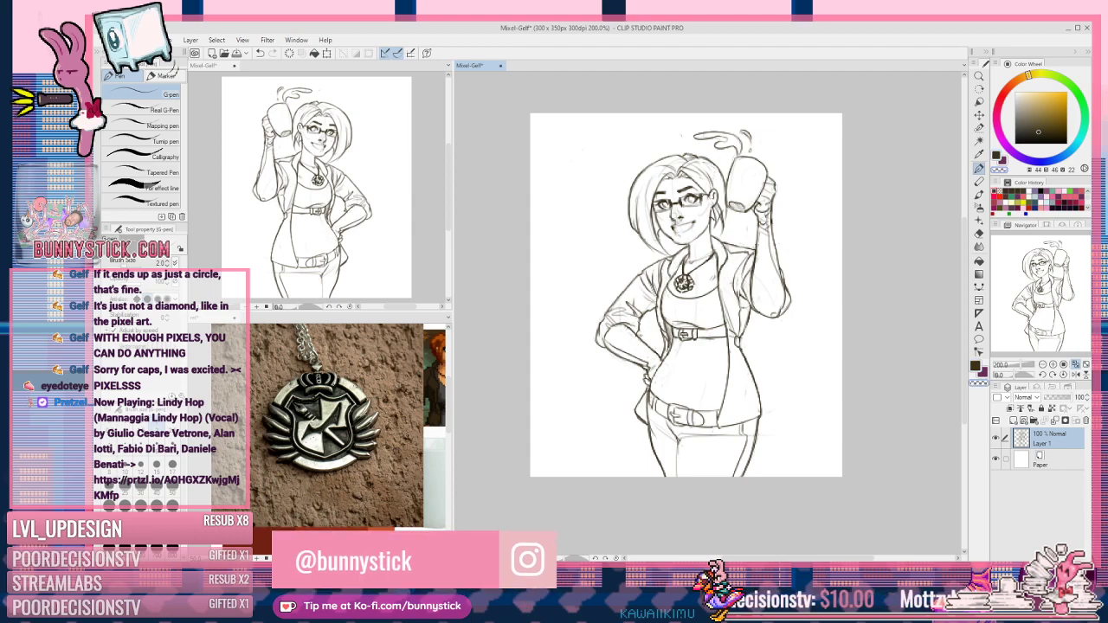
pyautogui.press('c')
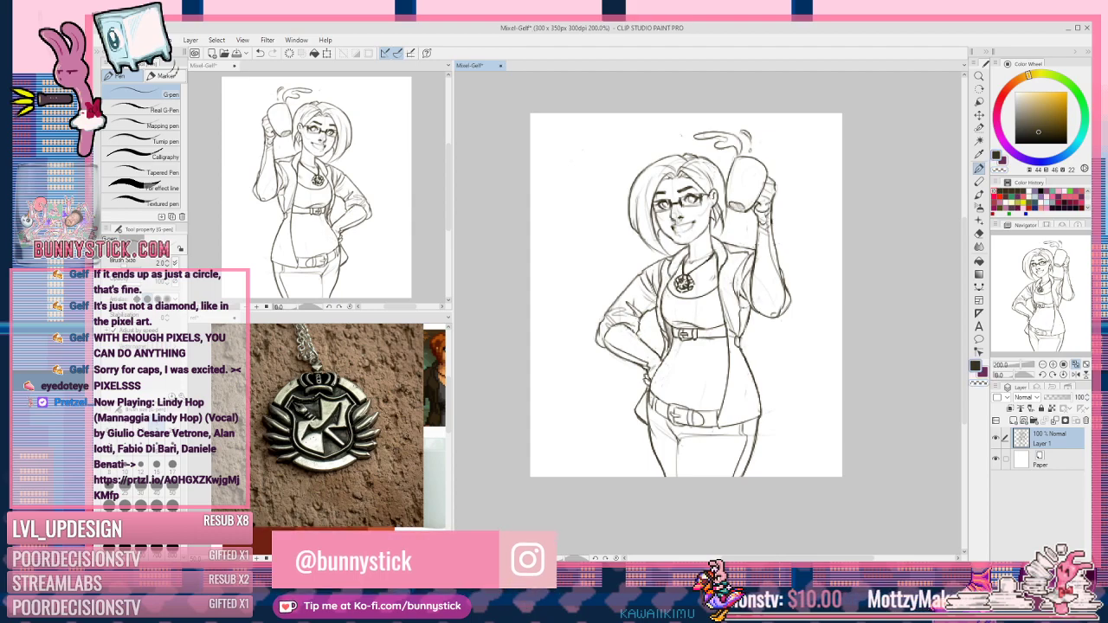
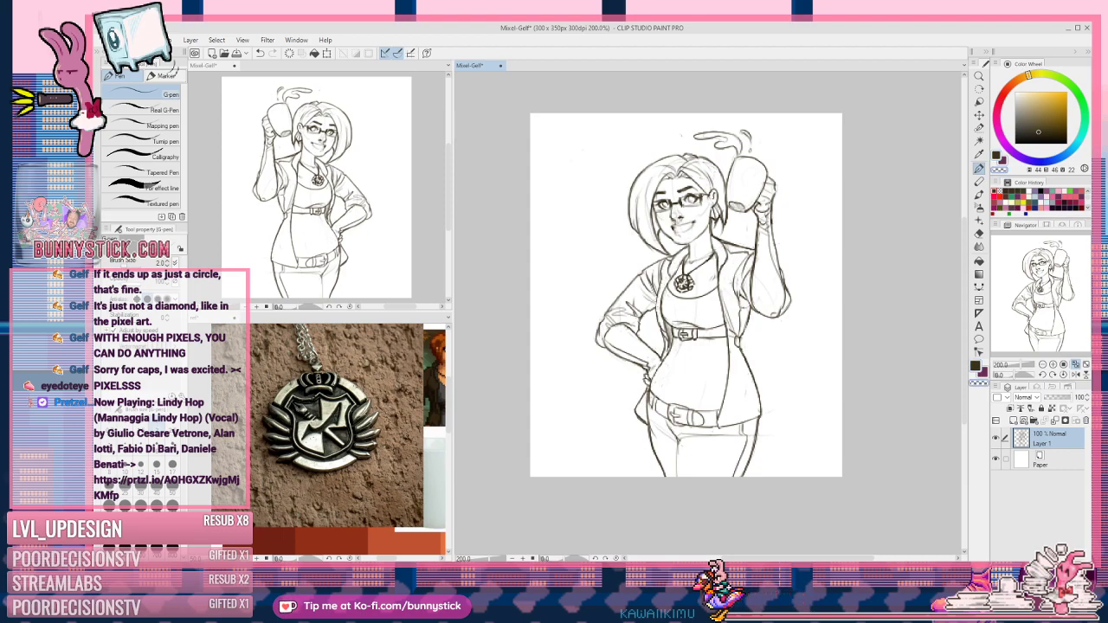
pyautogui.press('c')
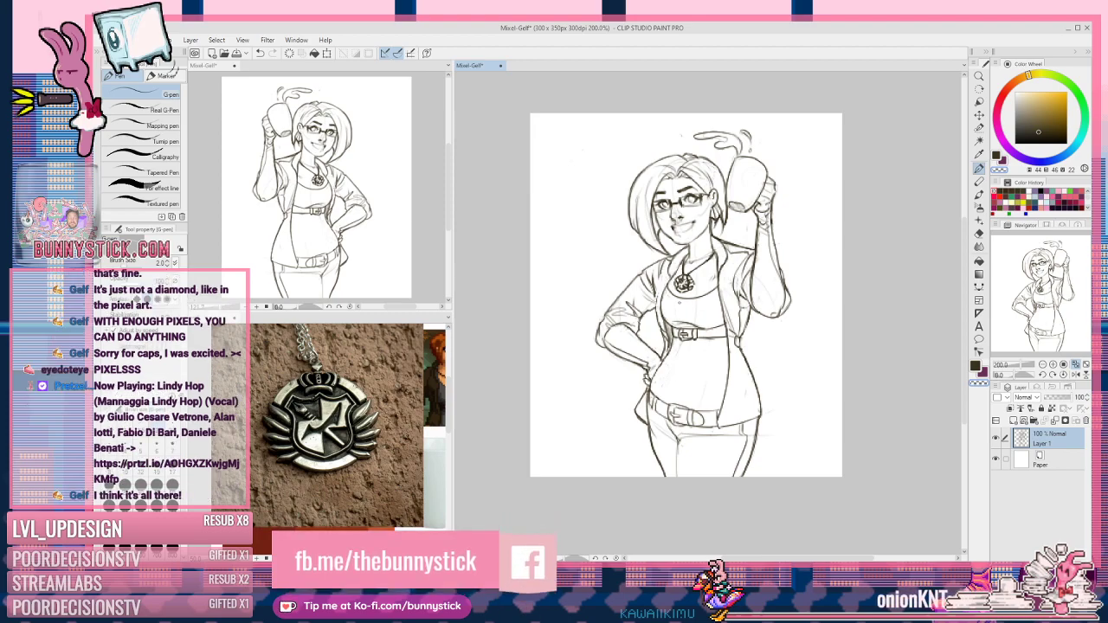
# Step: Toggle the pen between the drawing colour and transparent, and save the drawing
pyautogui.press('c')
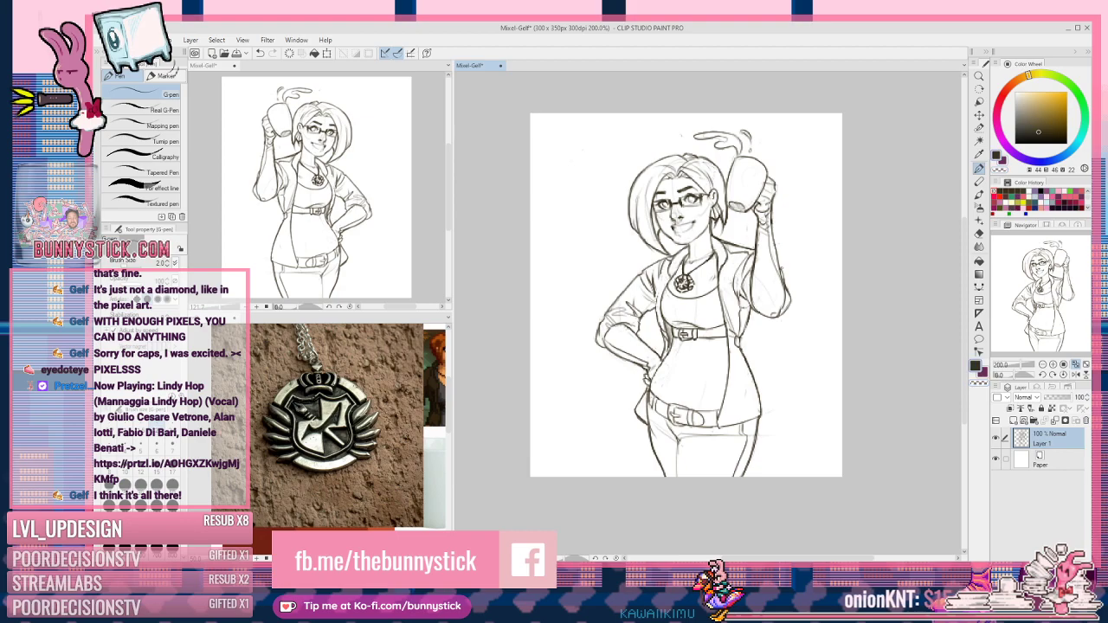
pyautogui.press('c')
pyautogui.press('c')
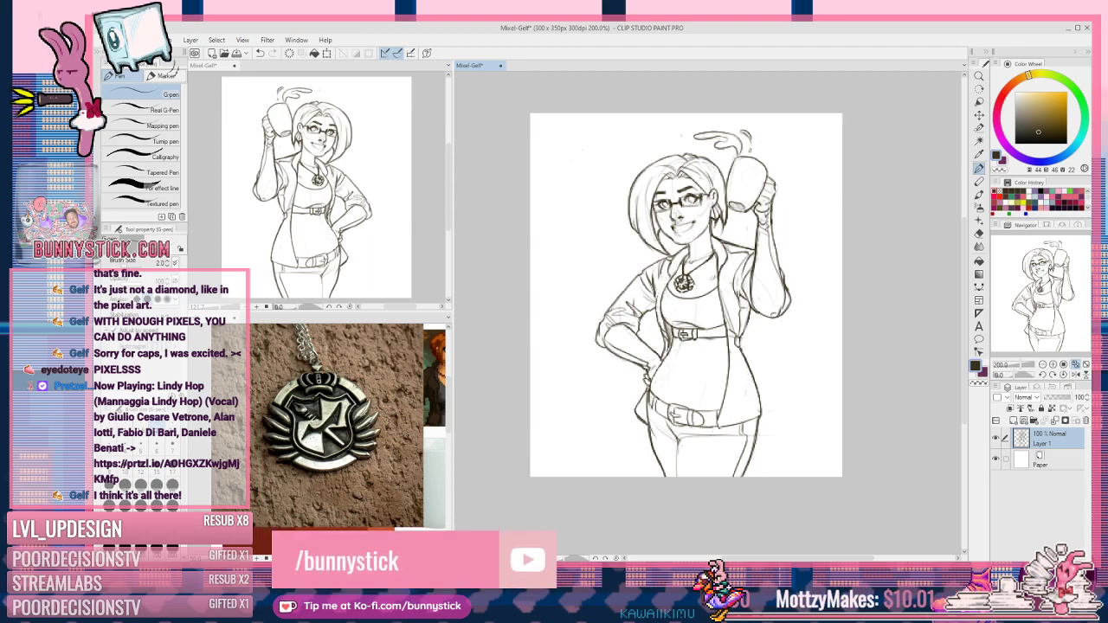
pyautogui.press('c')
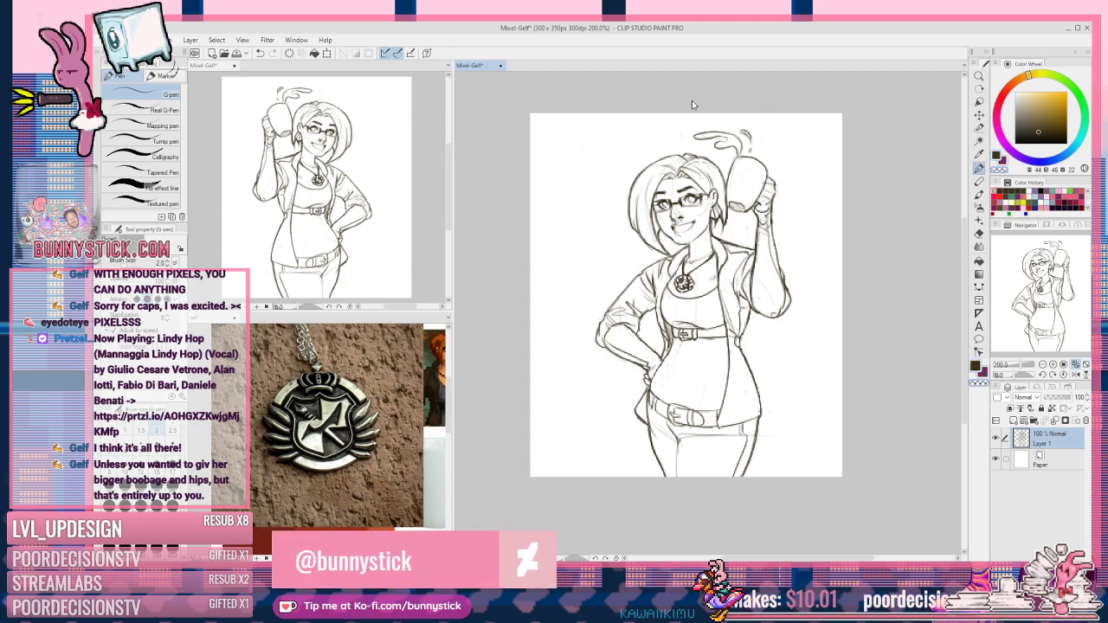
pyautogui.hotkey('ctrl', 's')
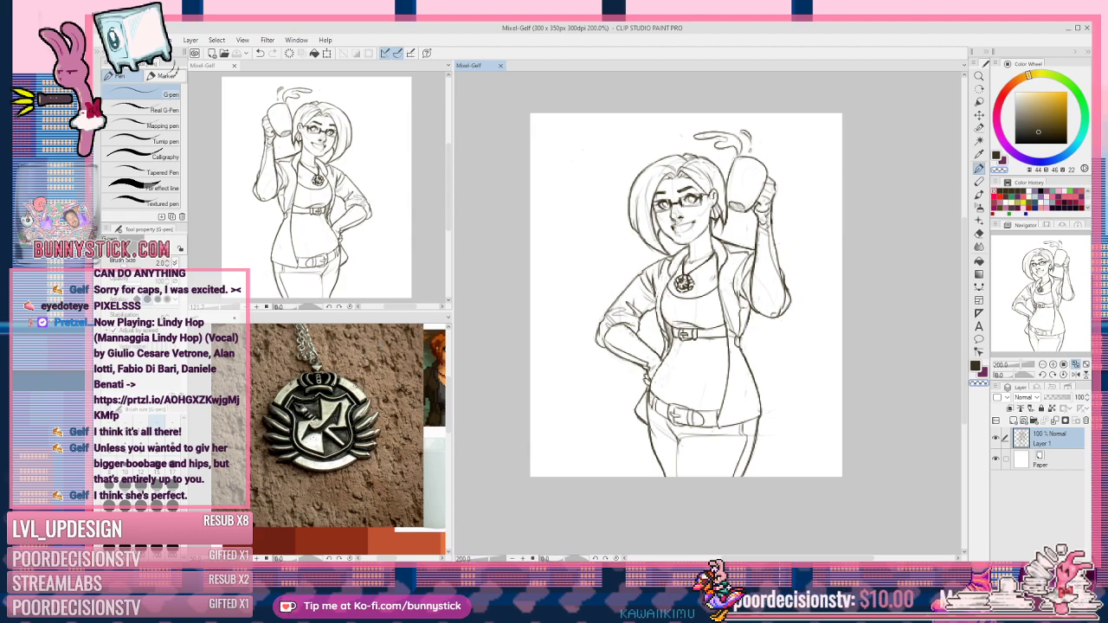
pyautogui.hotkey('ctrl', 't')
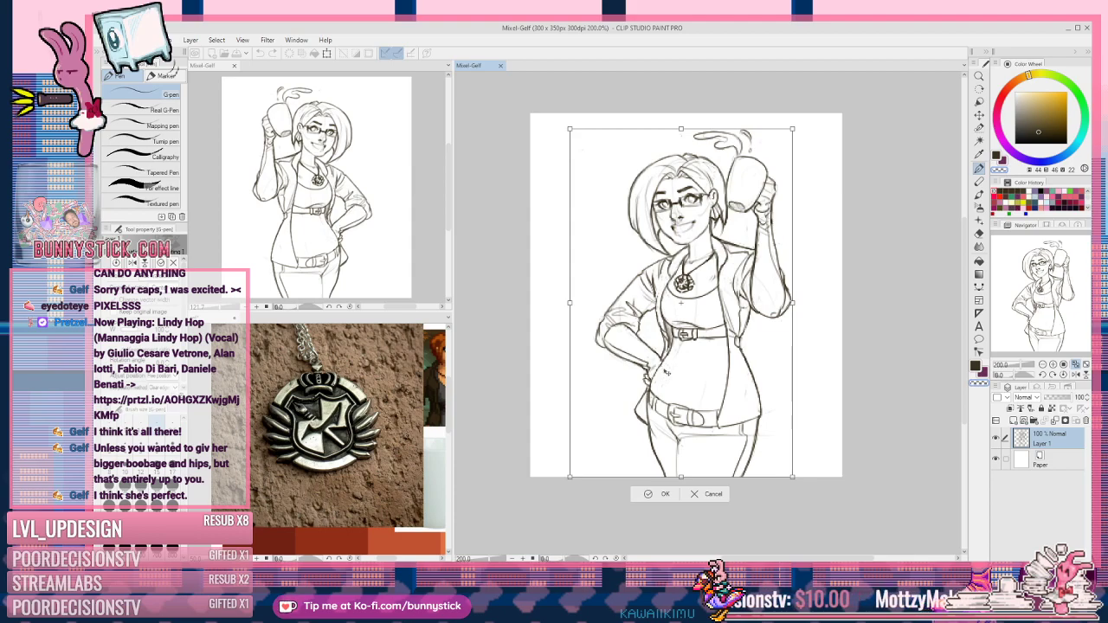
pyautogui.click(714, 493)
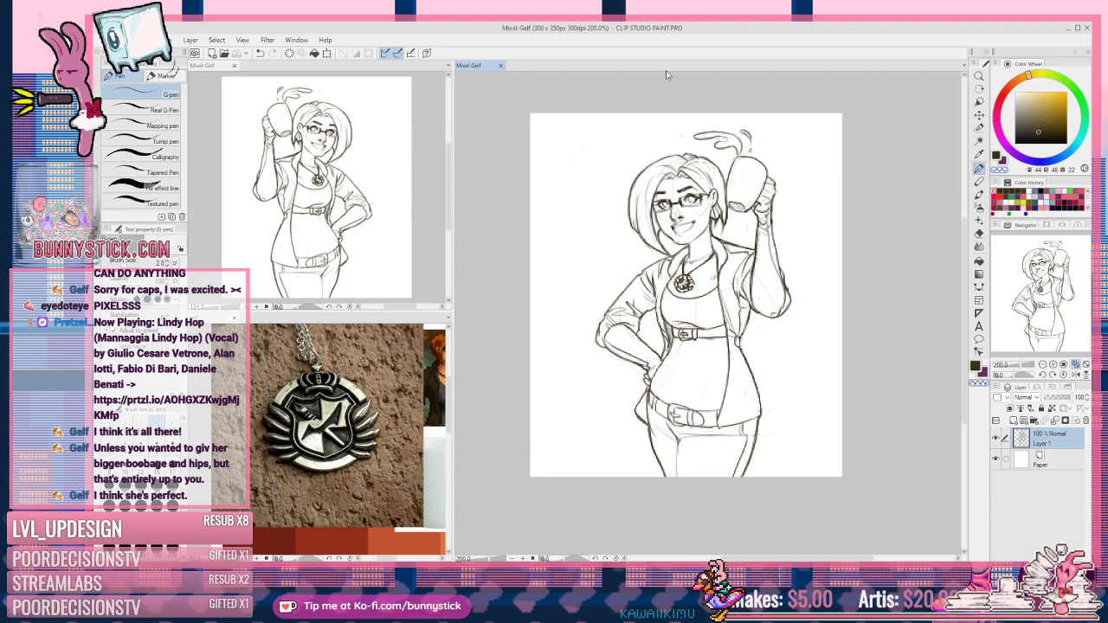
pyautogui.click(733, 90)
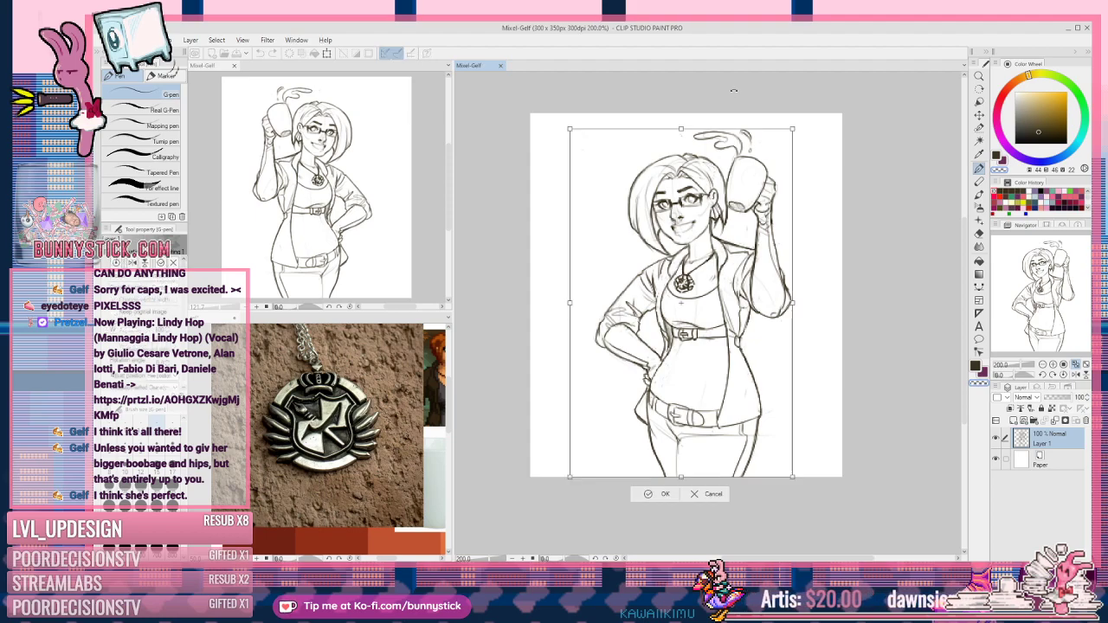
pyautogui.press('Return')
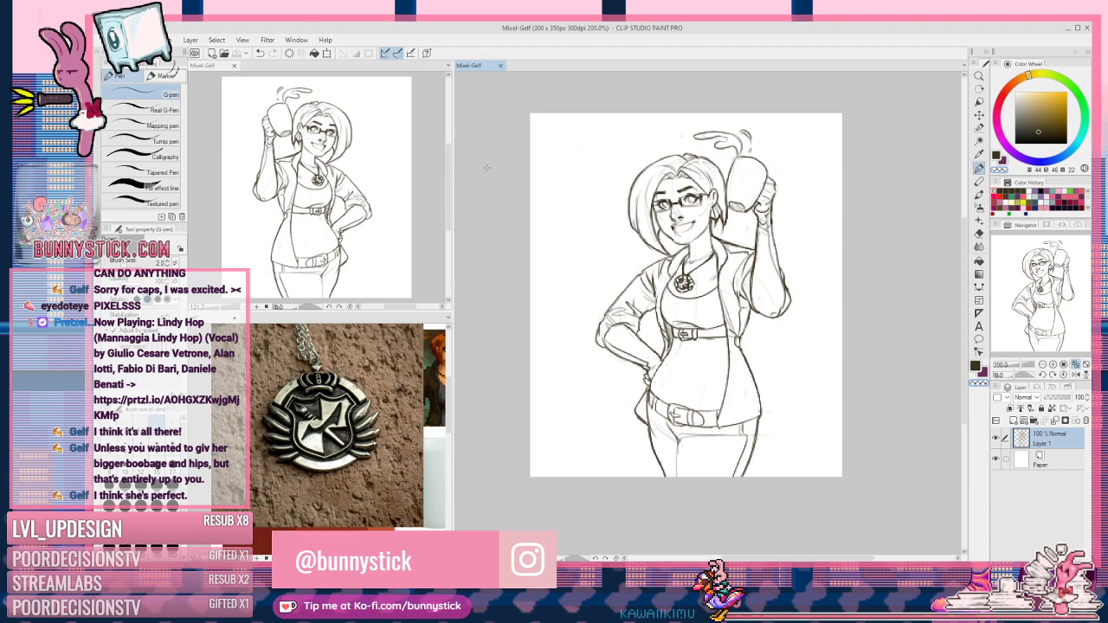
pyautogui.hotkey('ctrl', 't')
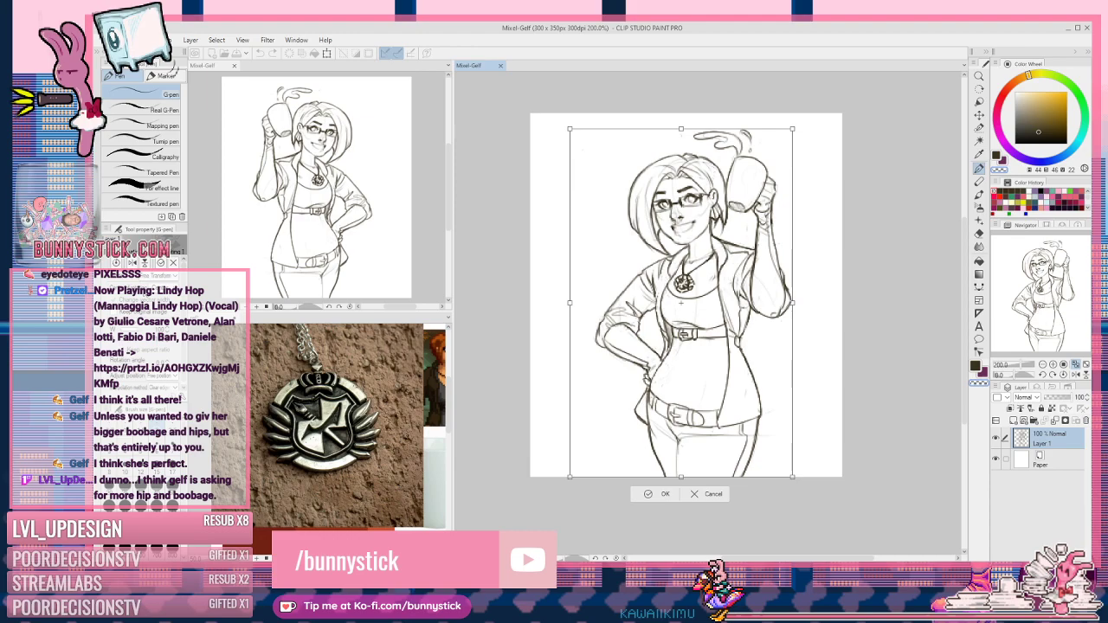
pyautogui.click(706, 496)
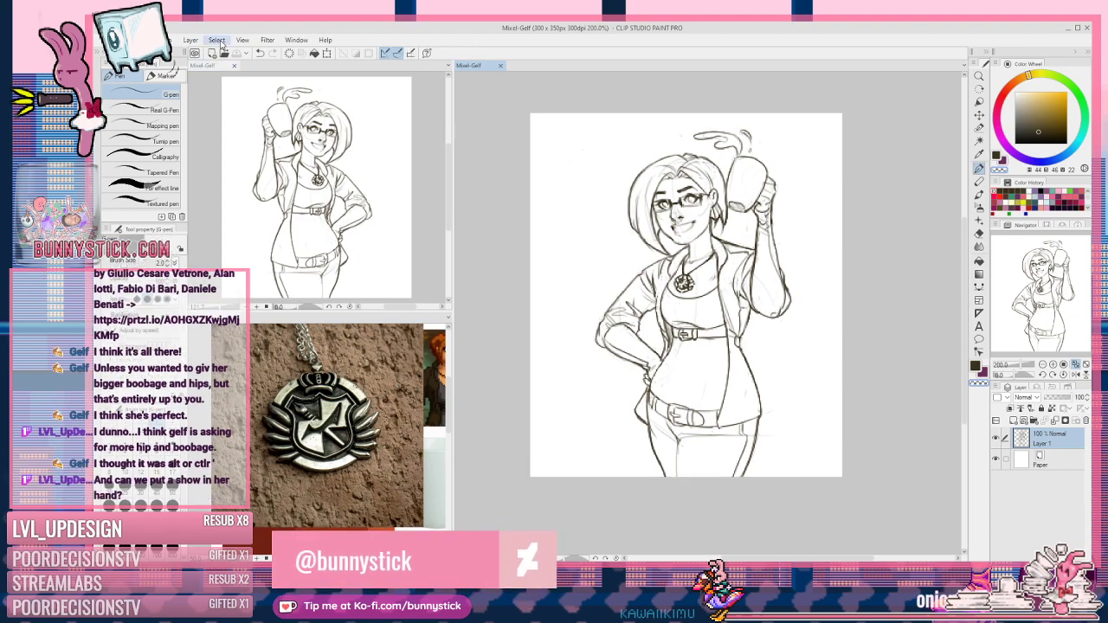
pyautogui.click(193, 40)
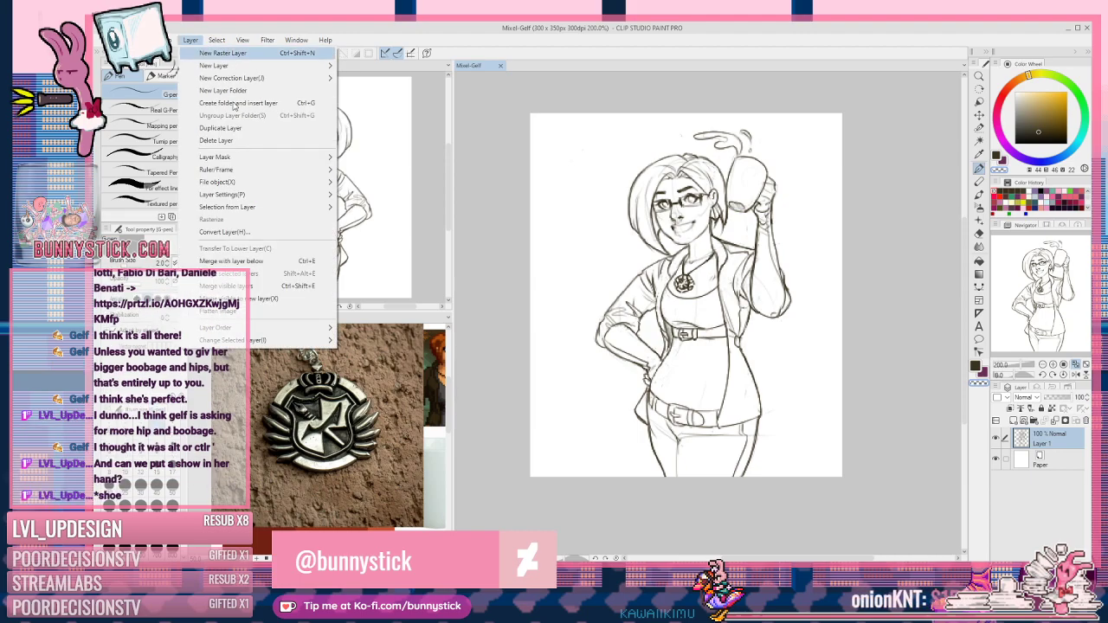
pyautogui.moveTo(248, 198)
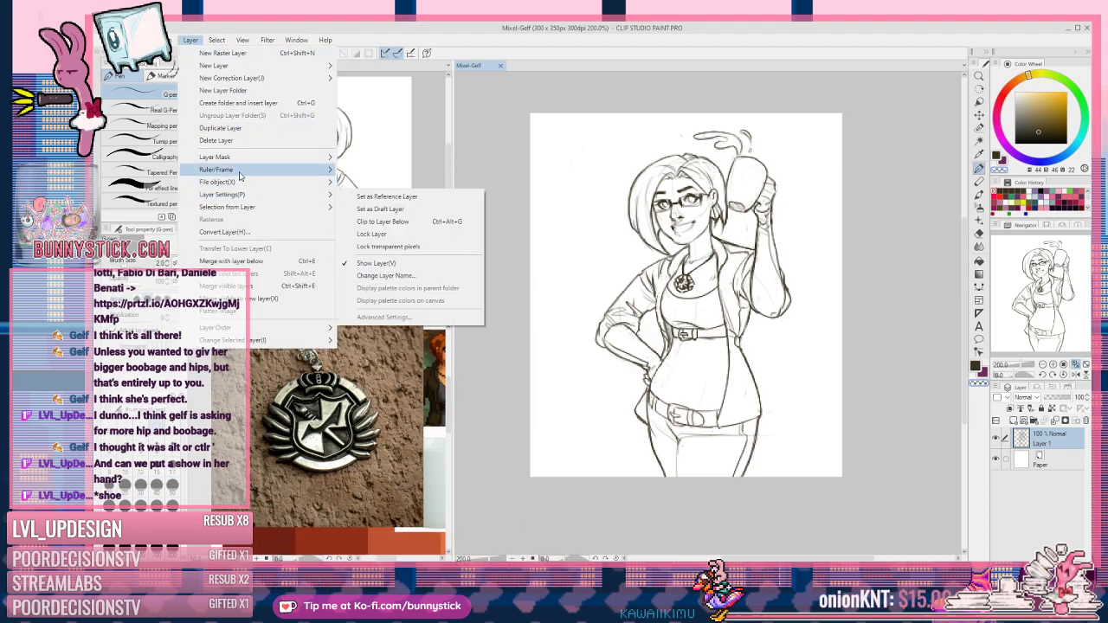
pyautogui.click(516, 104)
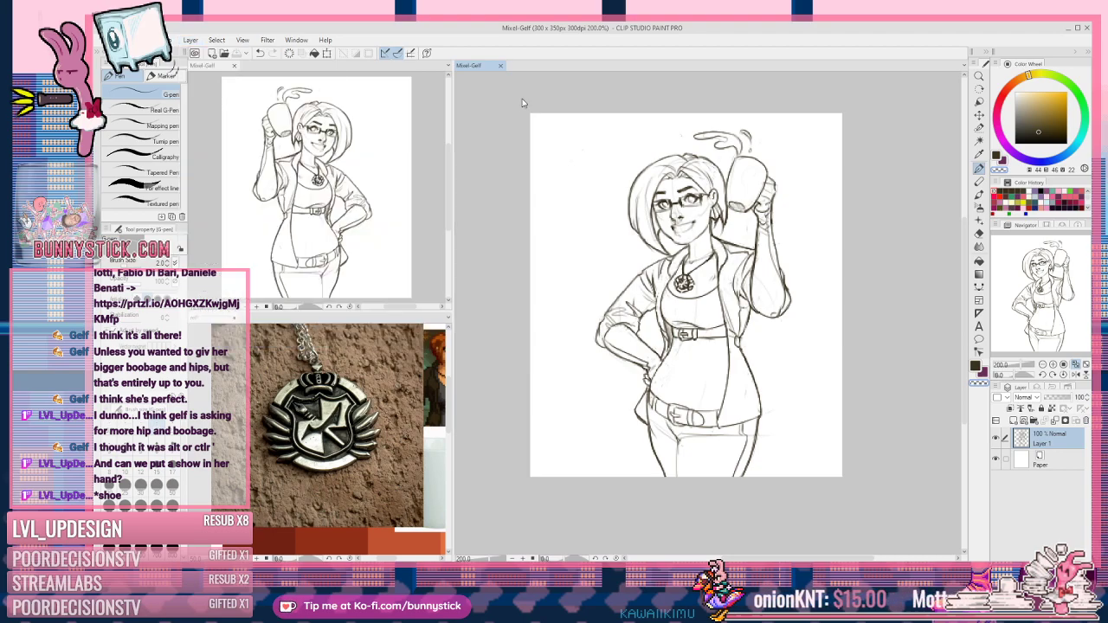
# Step: Select the entire canvas and start a Mesh Transformation on the sketch layer
pyautogui.hotkey('ctrl', 'a')
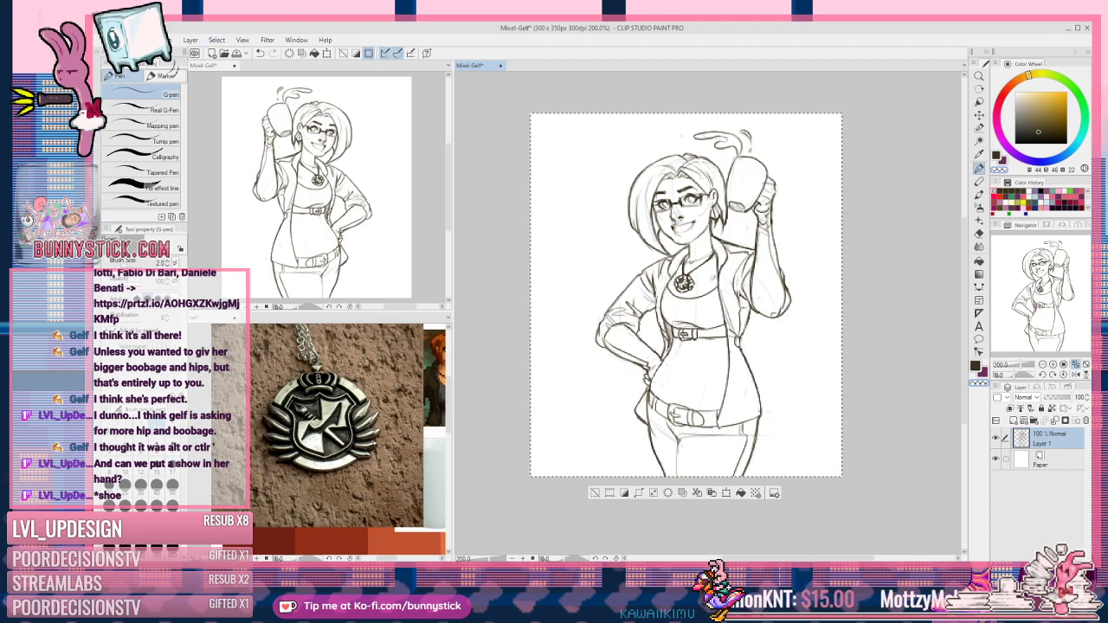
pyautogui.click(138, 40)
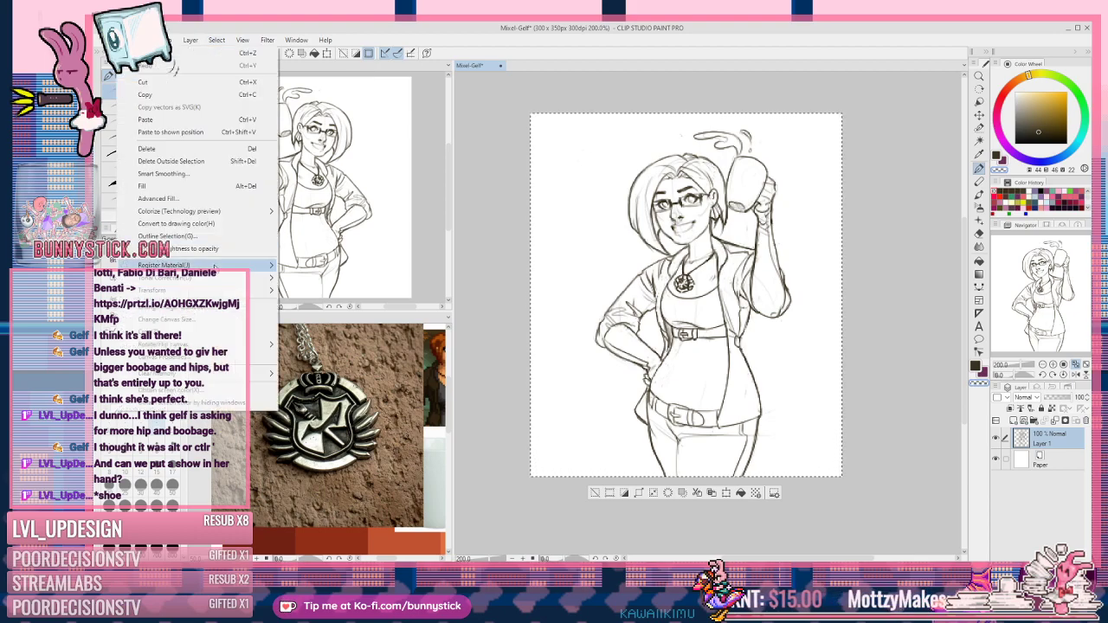
pyautogui.moveTo(214, 265)
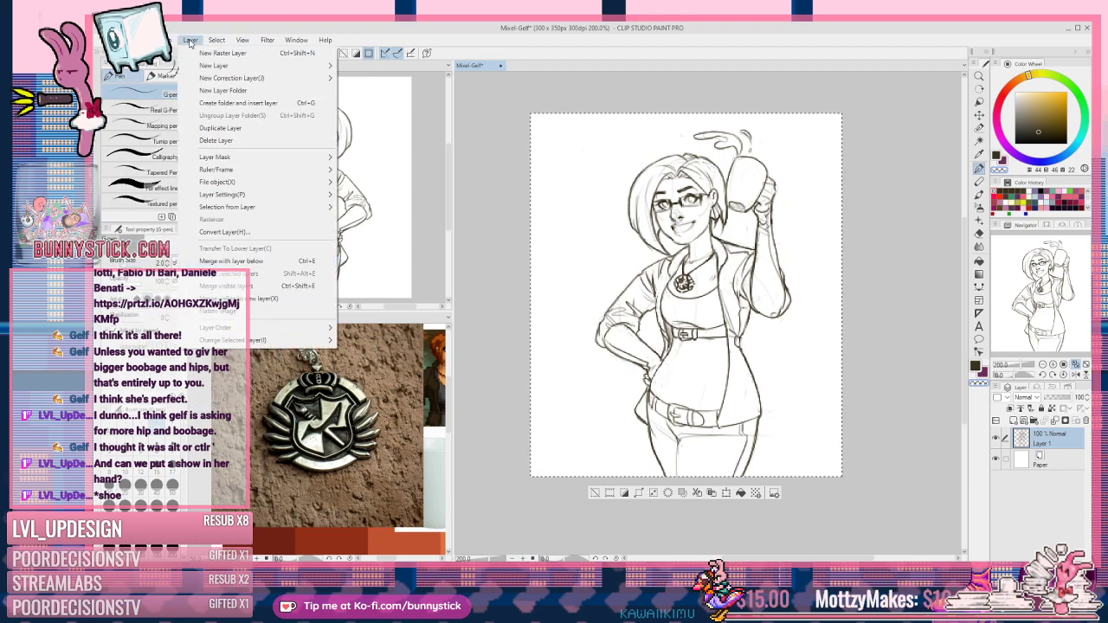
pyautogui.moveTo(216, 41)
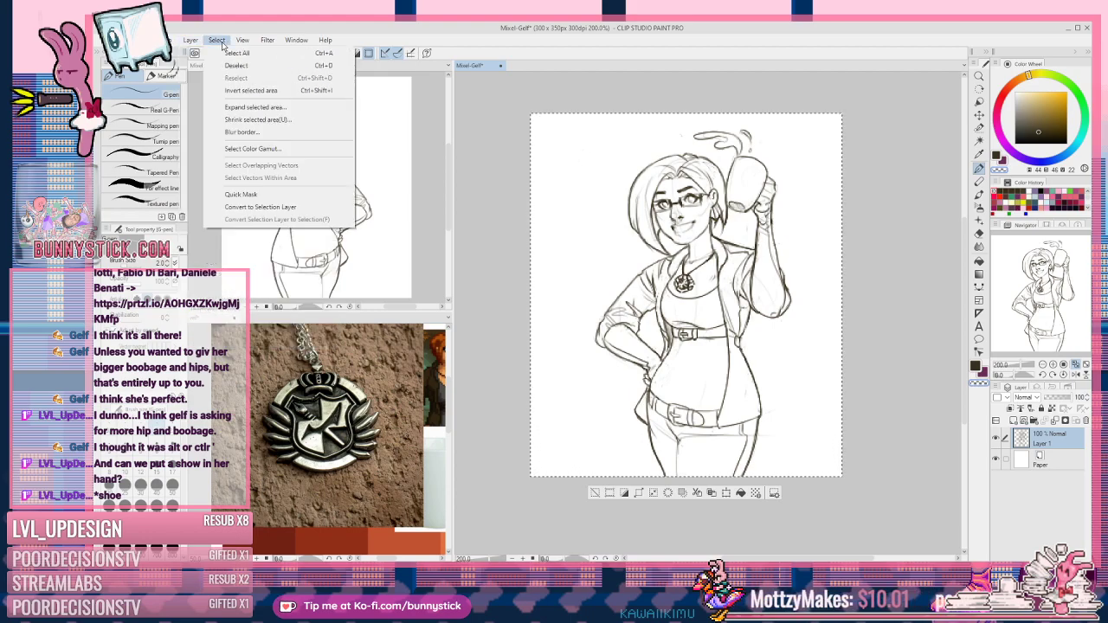
pyautogui.moveTo(132, 40)
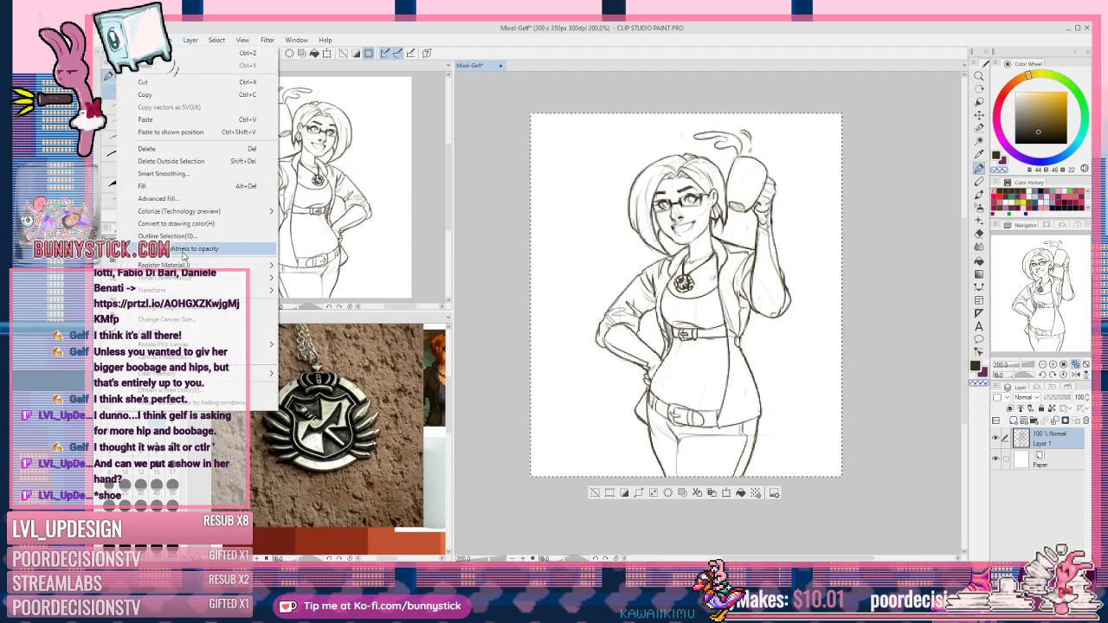
pyautogui.moveTo(164, 265)
pyautogui.moveTo(206, 281)
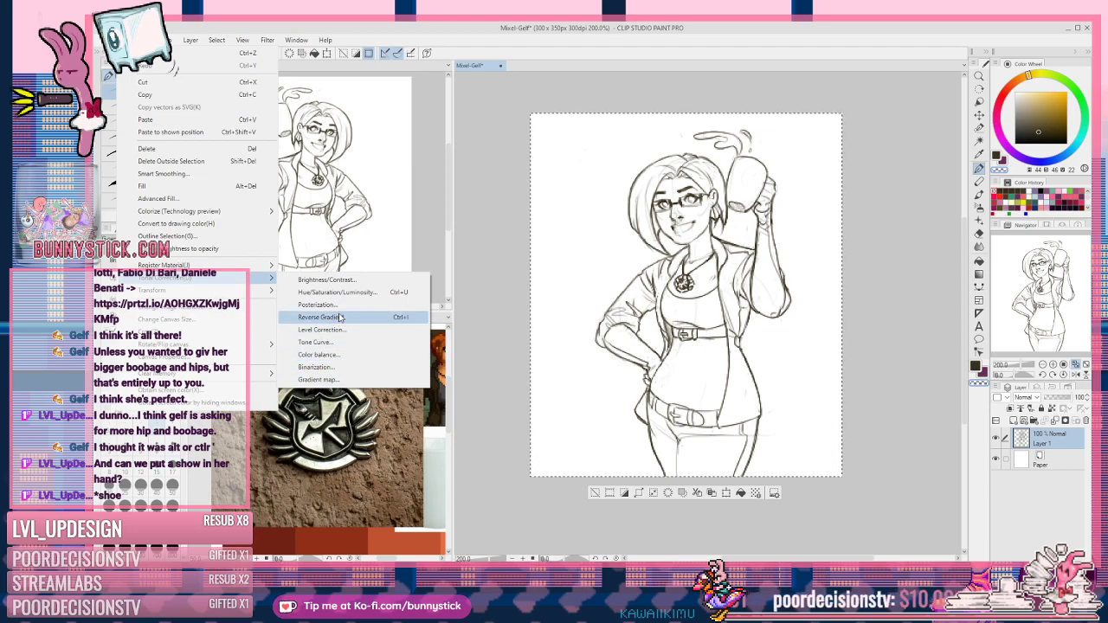
pyautogui.moveTo(259, 291)
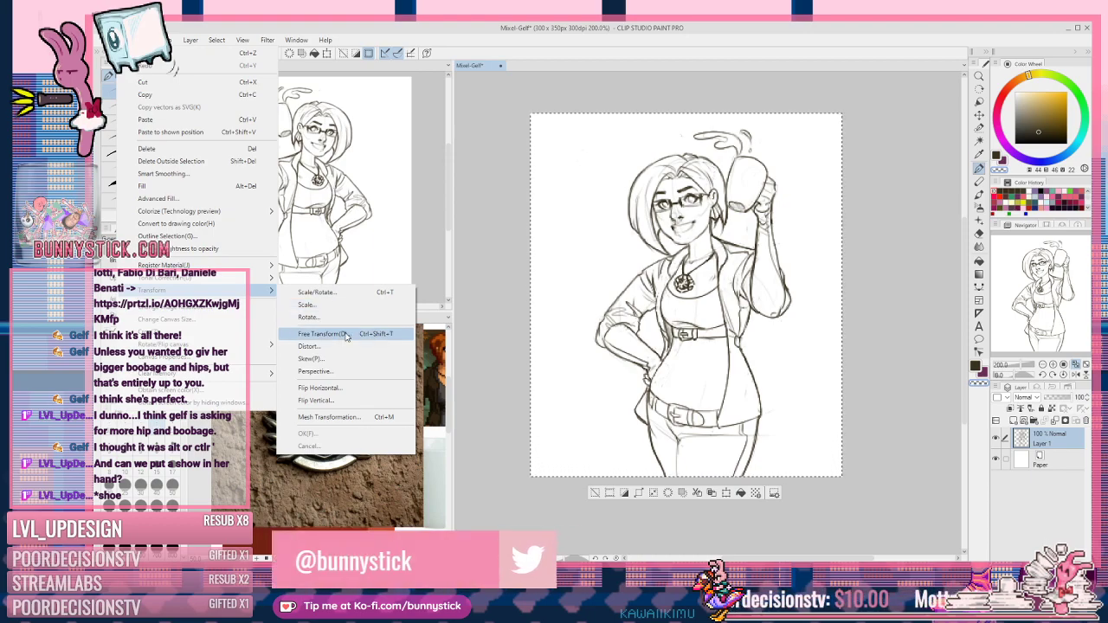
pyautogui.click(388, 417)
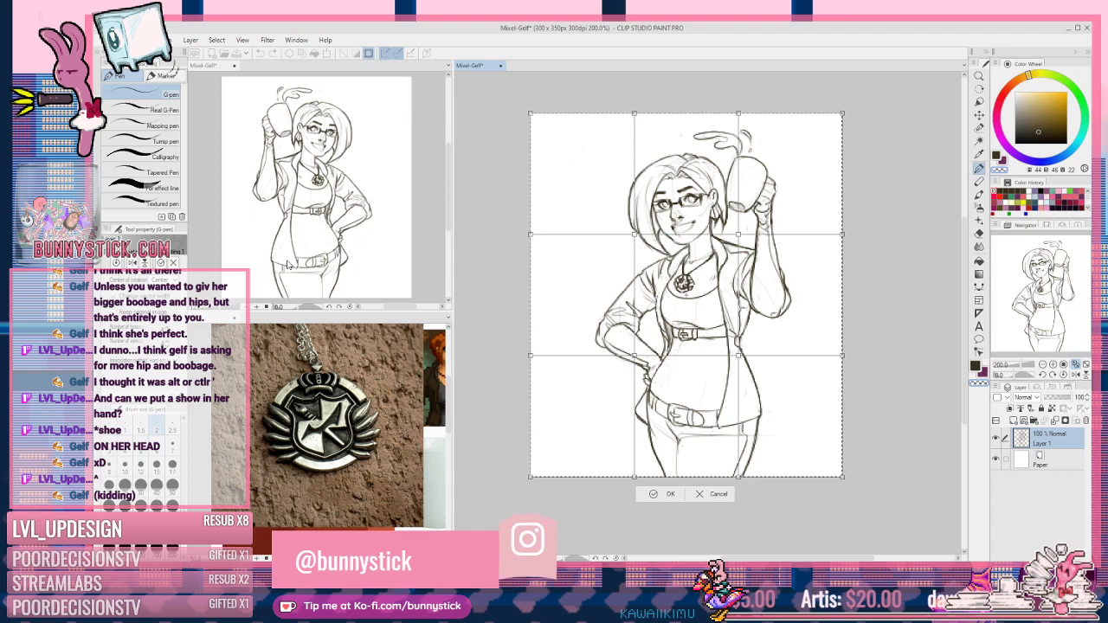
# Step: Refine the transformation mesh to 10 lattice points across and 6 down
pyautogui.click(177, 325)
pyautogui.click(176, 325)
pyautogui.click(176, 326)
pyautogui.click(177, 325)
pyautogui.click(177, 326)
pyautogui.click(177, 326)
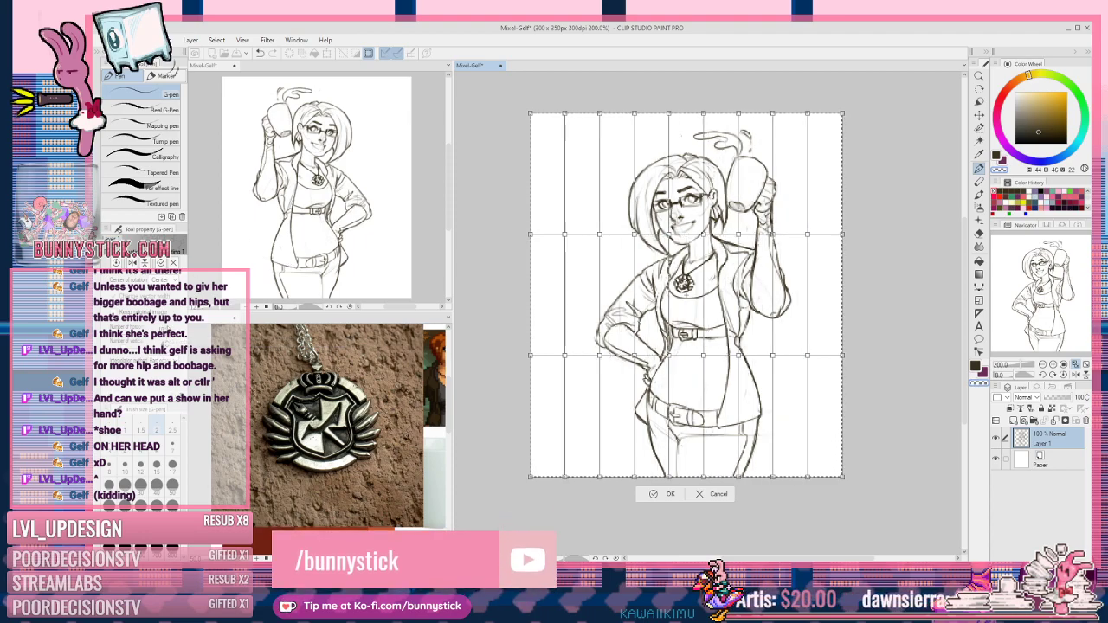
pyautogui.click(177, 341)
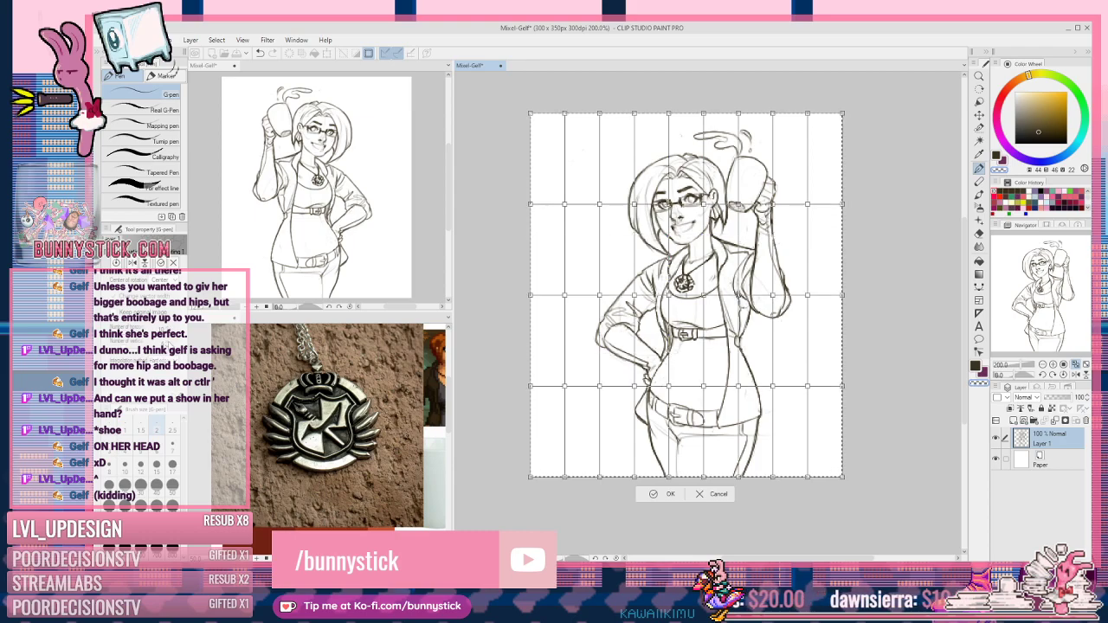
pyautogui.click(177, 341)
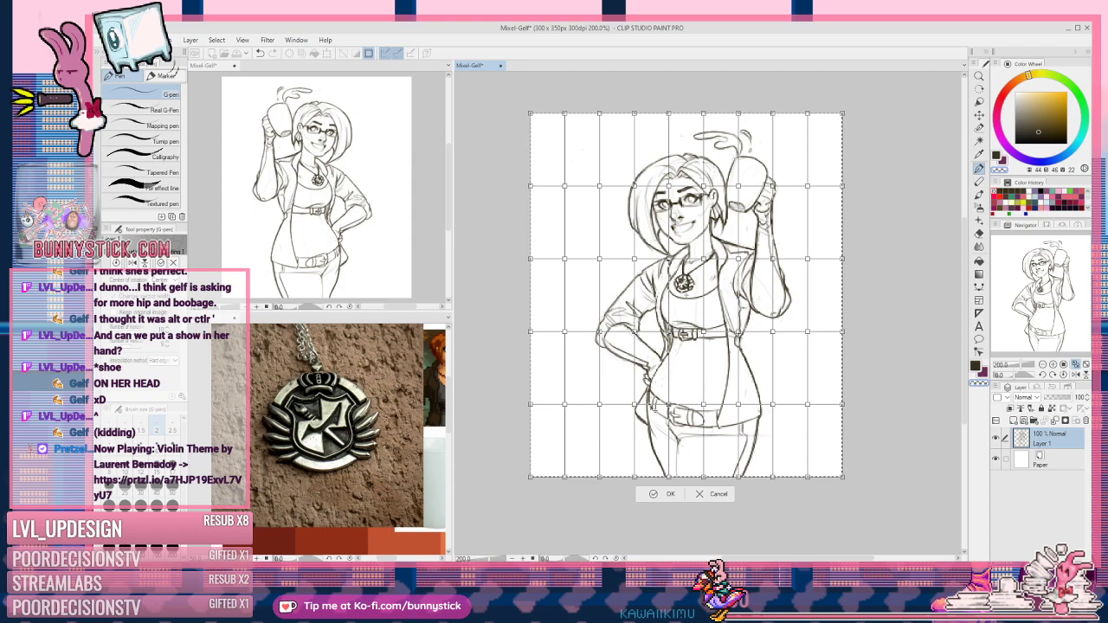
# Step: Widen the woman's hips by pulling the mesh outward on both sides at belt height, and apply the transformation
pyautogui.moveTo(641, 409); pyautogui.dragTo(627, 406)
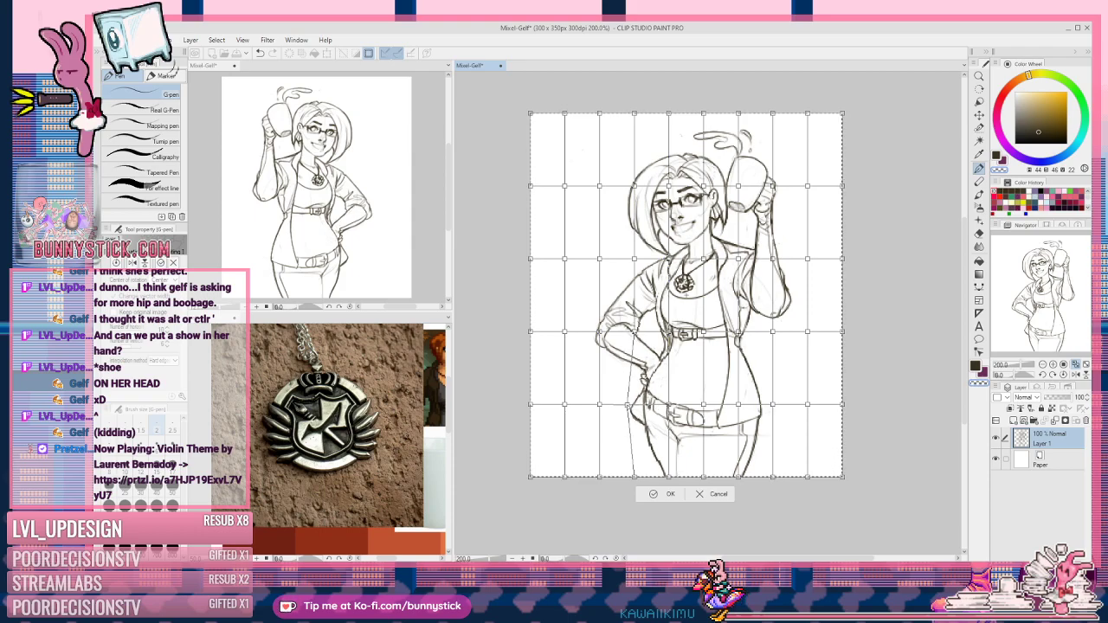
pyautogui.moveTo(772, 403); pyautogui.dragTo(779, 404)
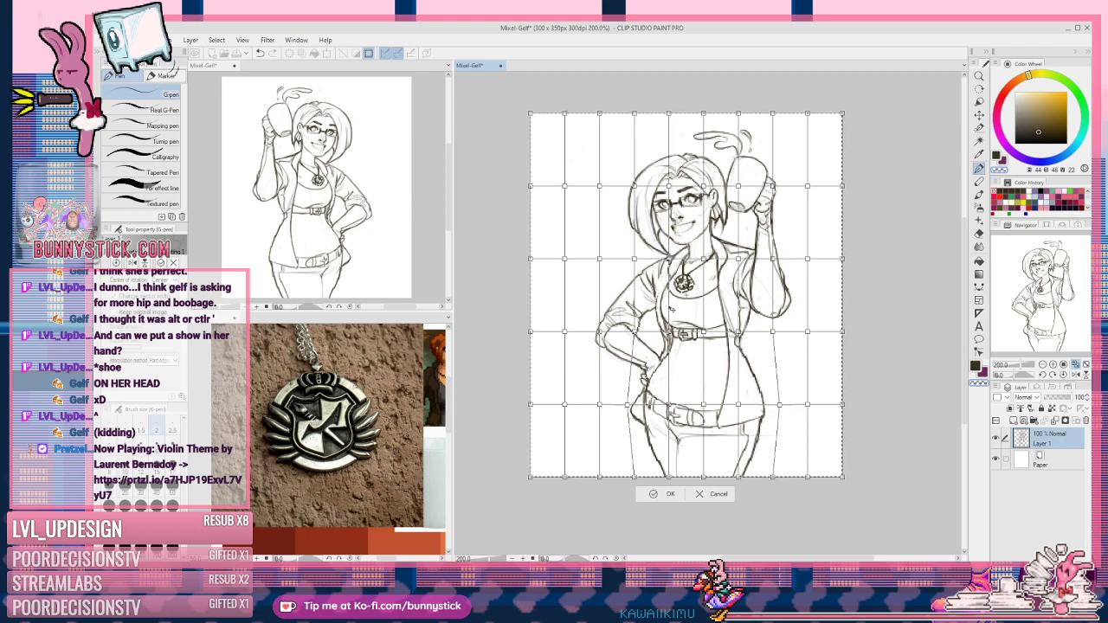
pyautogui.click(669, 496)
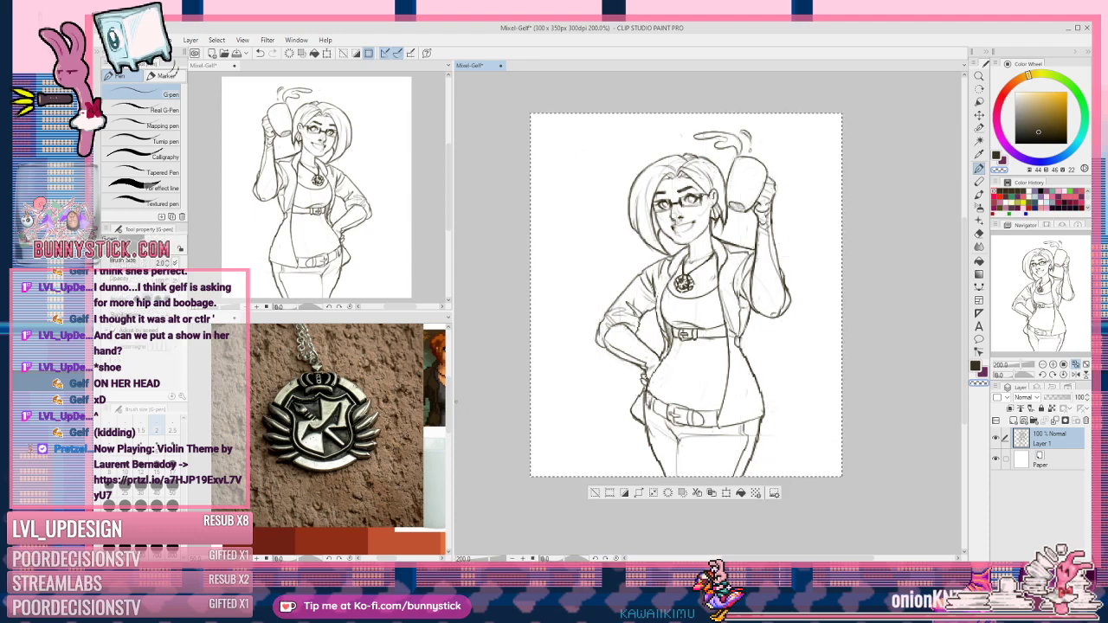
# Step: Start another mesh transformation of the selected sketch with 6 lattice points across and 10 down
pyautogui.hotkey('ctrl', 't')
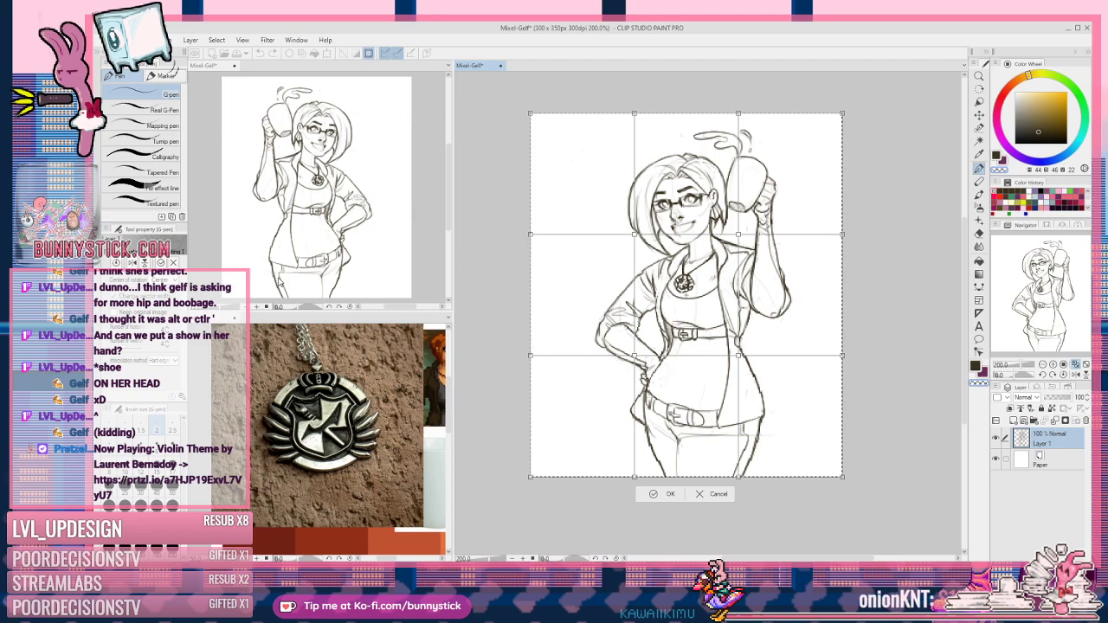
pyautogui.click(168, 327)
pyautogui.click(168, 327)
pyautogui.click(170, 348)
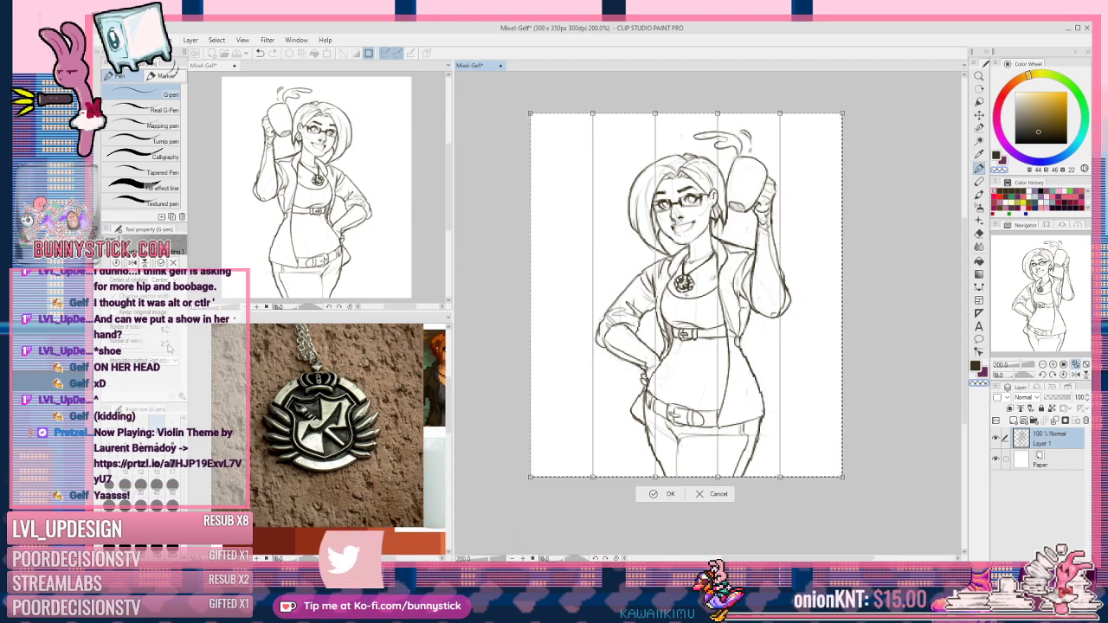
pyautogui.click(167, 342)
pyautogui.click(167, 341)
pyautogui.click(167, 342)
pyautogui.click(167, 342)
pyautogui.click(167, 342)
pyautogui.click(167, 342)
pyautogui.click(167, 342)
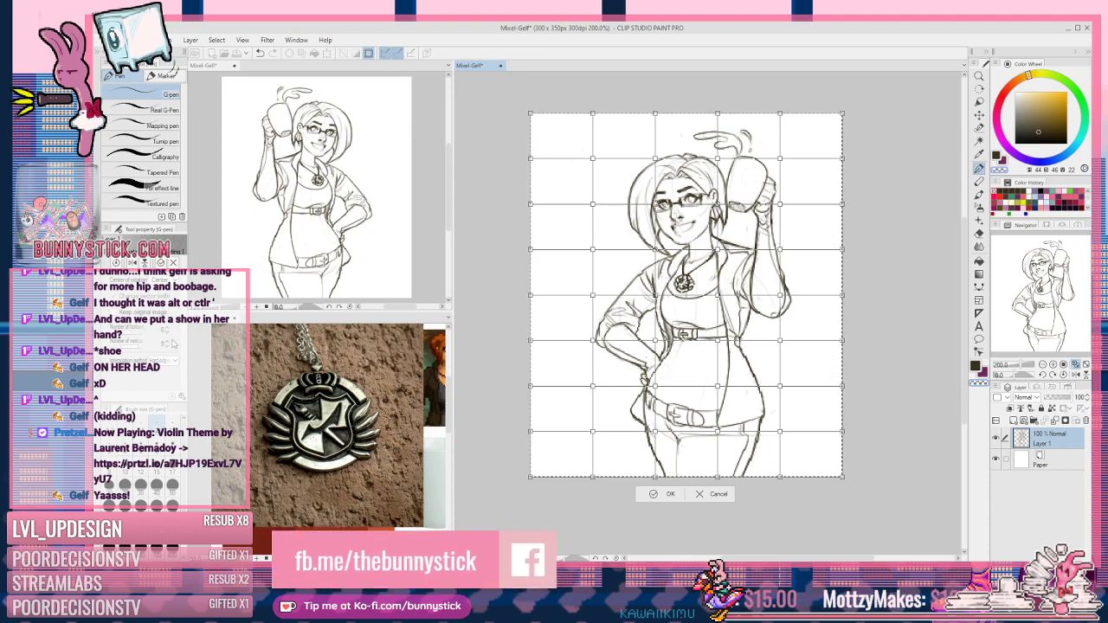
pyautogui.click(167, 342)
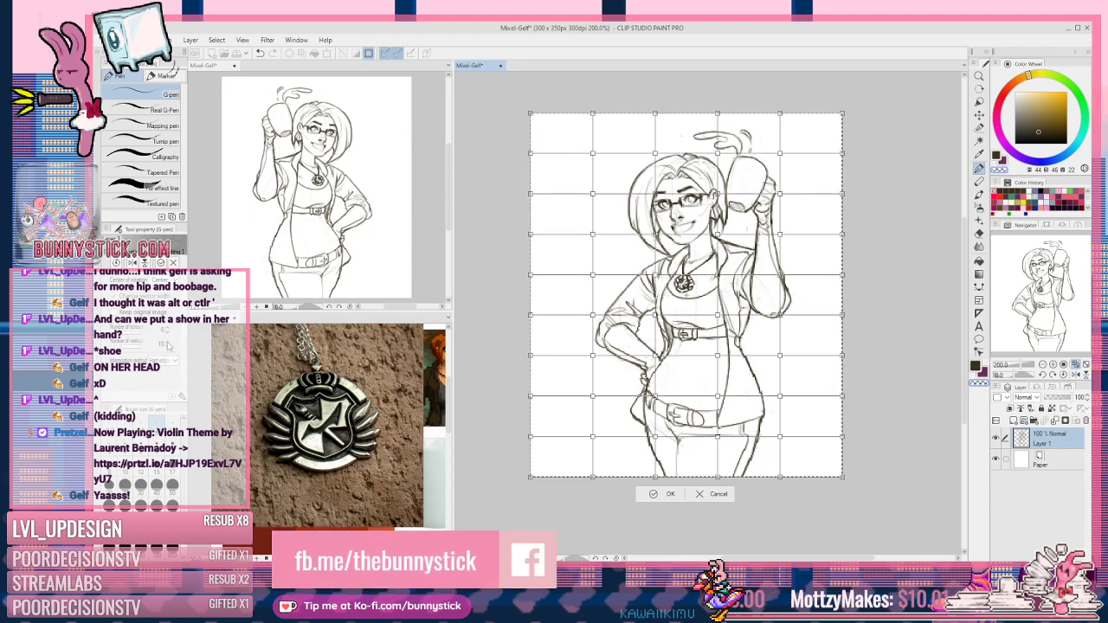
pyautogui.click(168, 349)
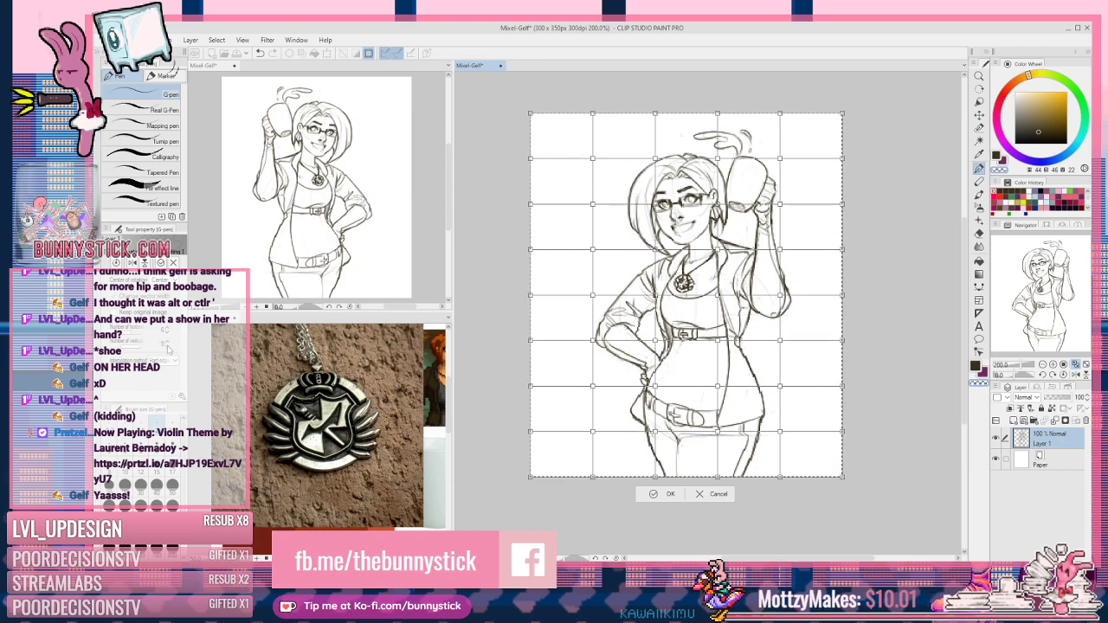
pyautogui.click(167, 342)
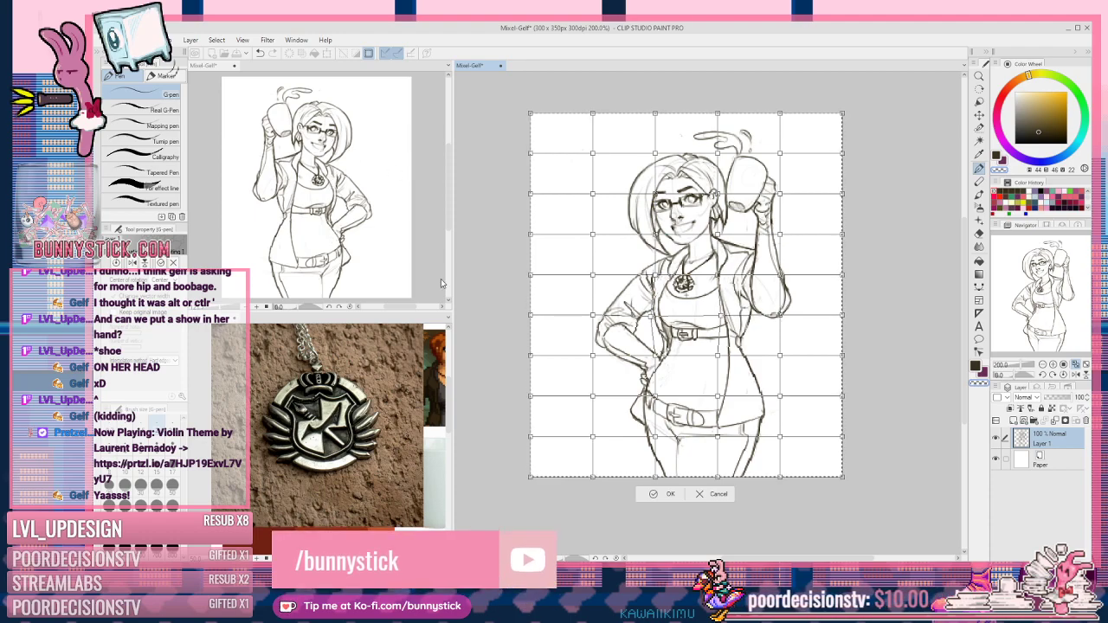
pyautogui.moveTo(655, 315); pyautogui.dragTo(653, 315)
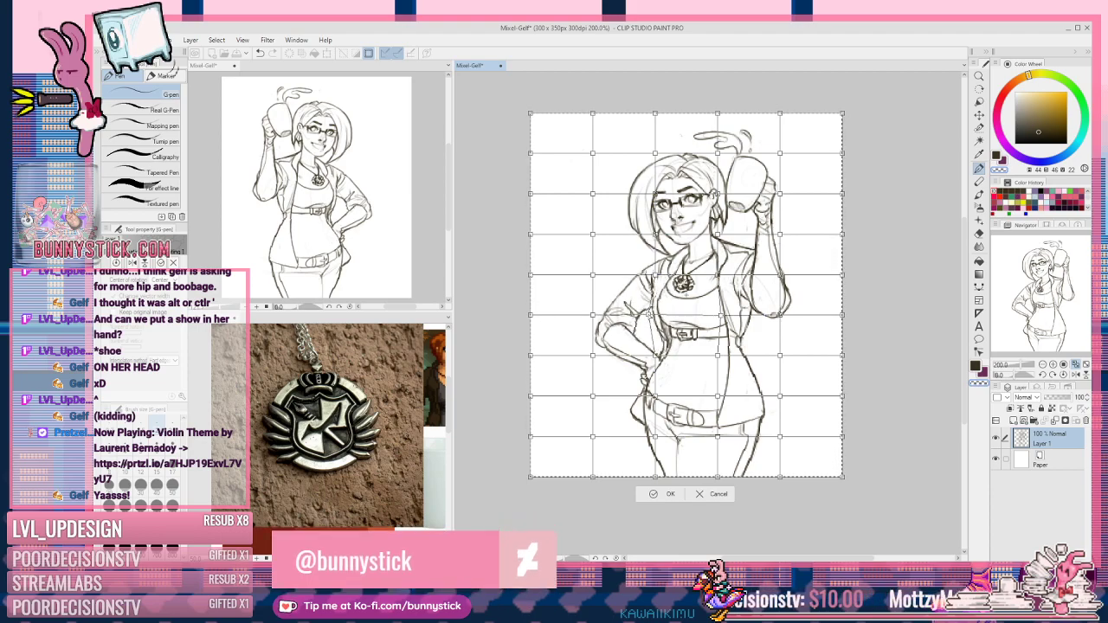
pyautogui.moveTo(649, 315); pyautogui.dragTo(648, 315)
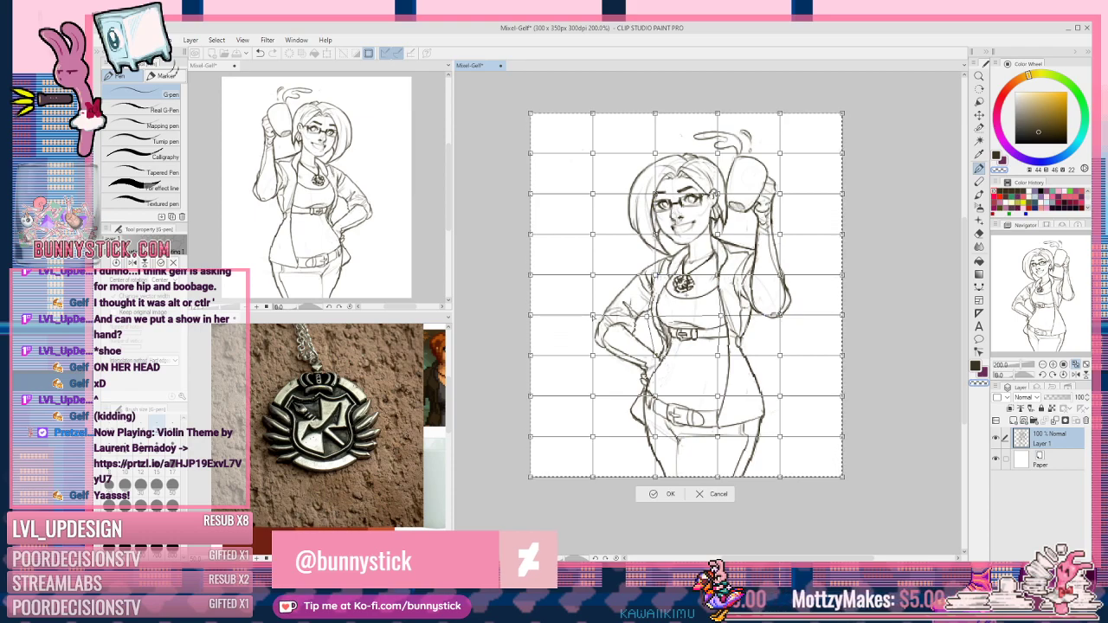
pyautogui.moveTo(594, 356); pyautogui.dragTo(655, 348)
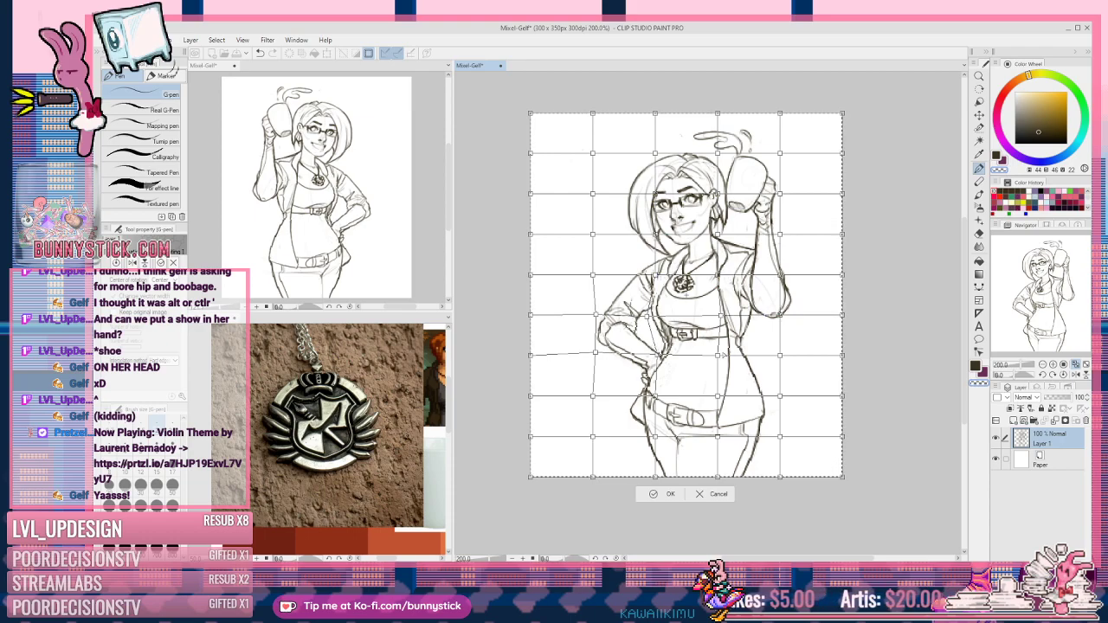
pyautogui.moveTo(781, 356); pyautogui.dragTo(785, 355)
pyautogui.moveTo(718, 356); pyautogui.dragTo(709, 356)
pyautogui.moveTo(785, 355); pyautogui.dragTo(789, 356)
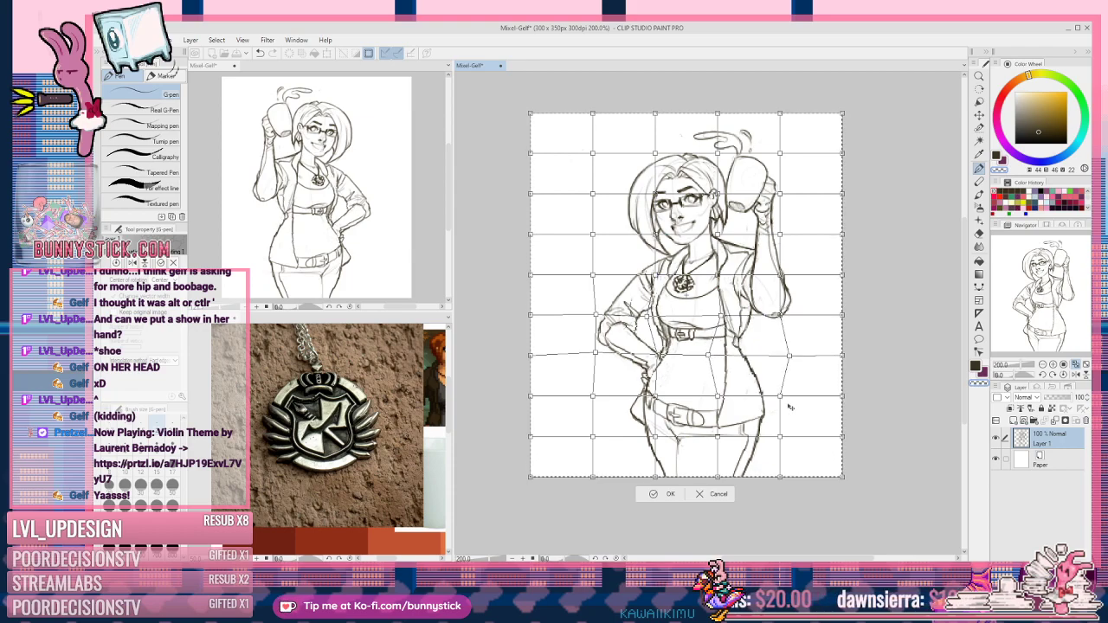
pyautogui.moveTo(780, 397); pyautogui.dragTo(786, 398)
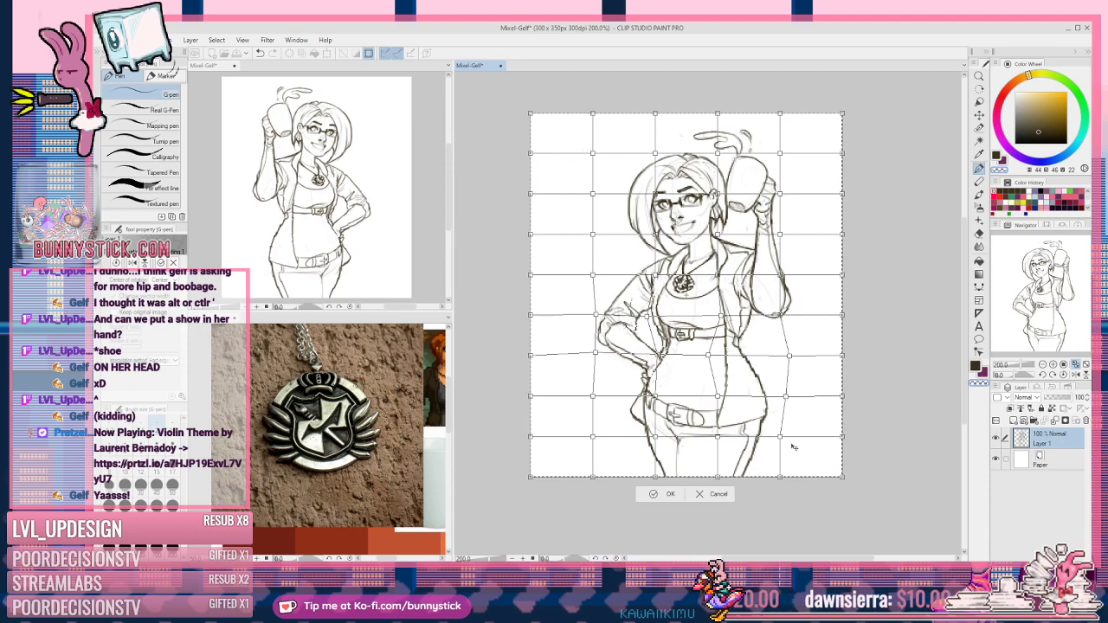
pyautogui.moveTo(779, 437); pyautogui.dragTo(784, 438)
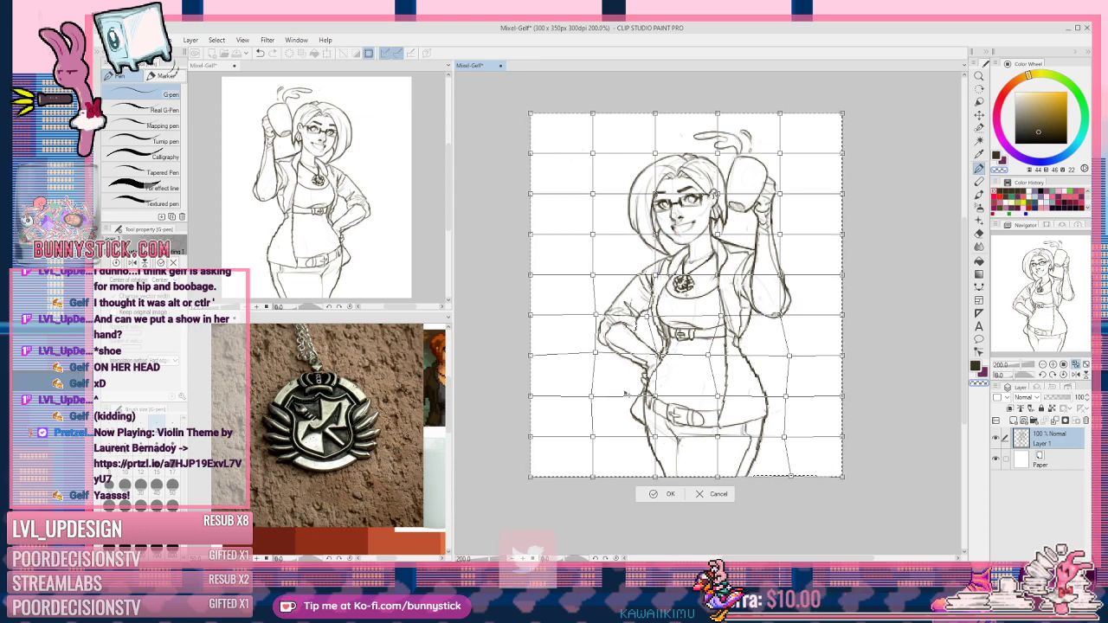
pyautogui.moveTo(789, 355); pyautogui.dragTo(776, 357)
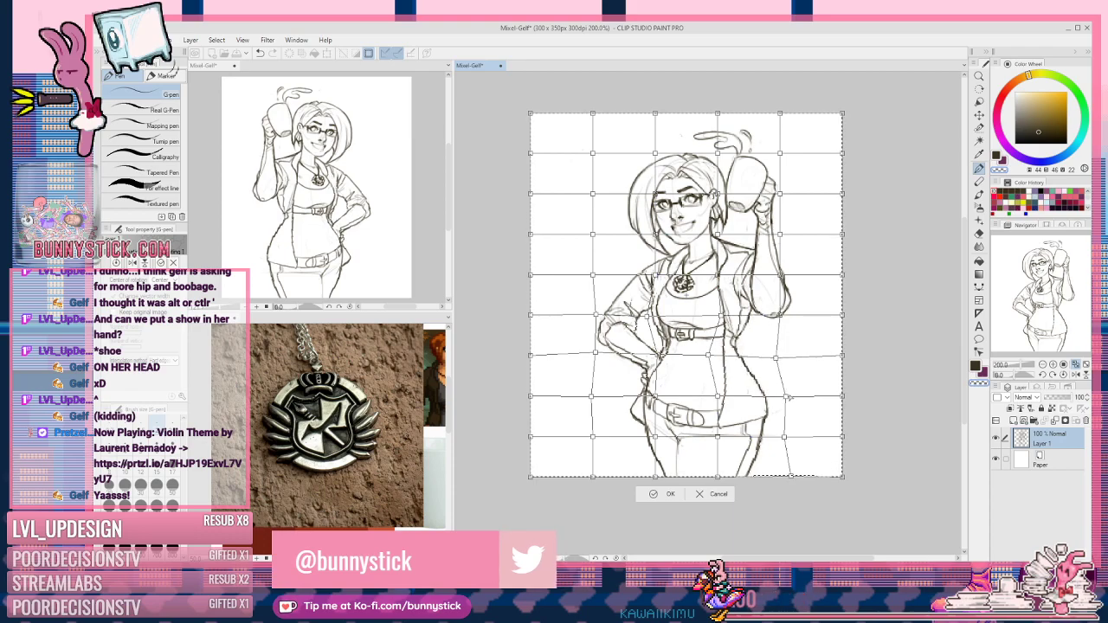
pyautogui.moveTo(788, 396); pyautogui.dragTo(779, 397)
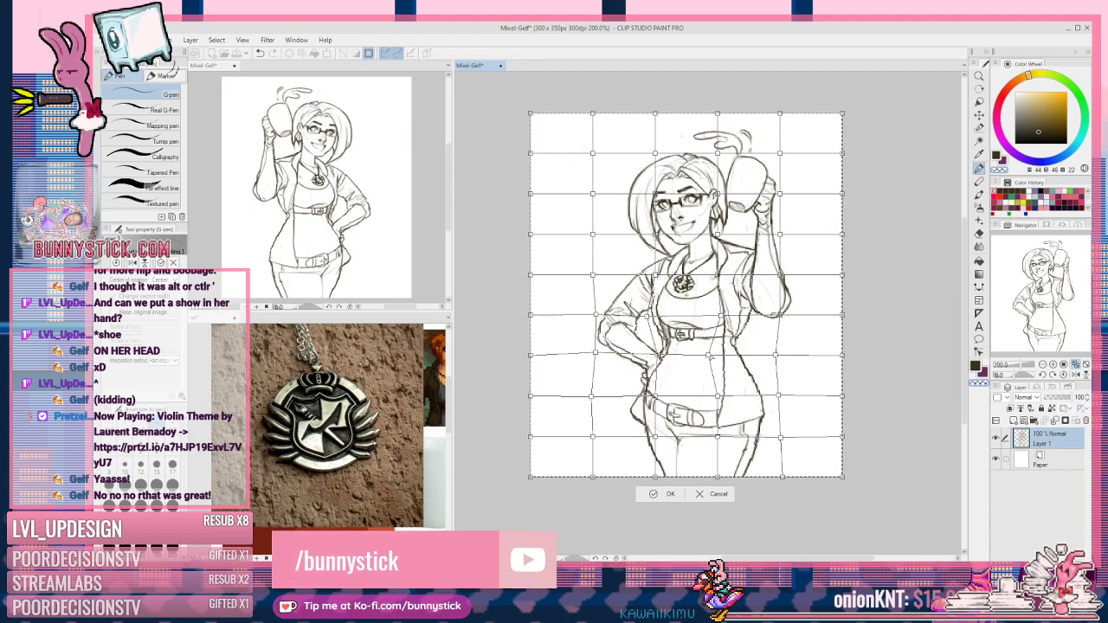
pyautogui.moveTo(714, 357); pyautogui.dragTo(659, 356)
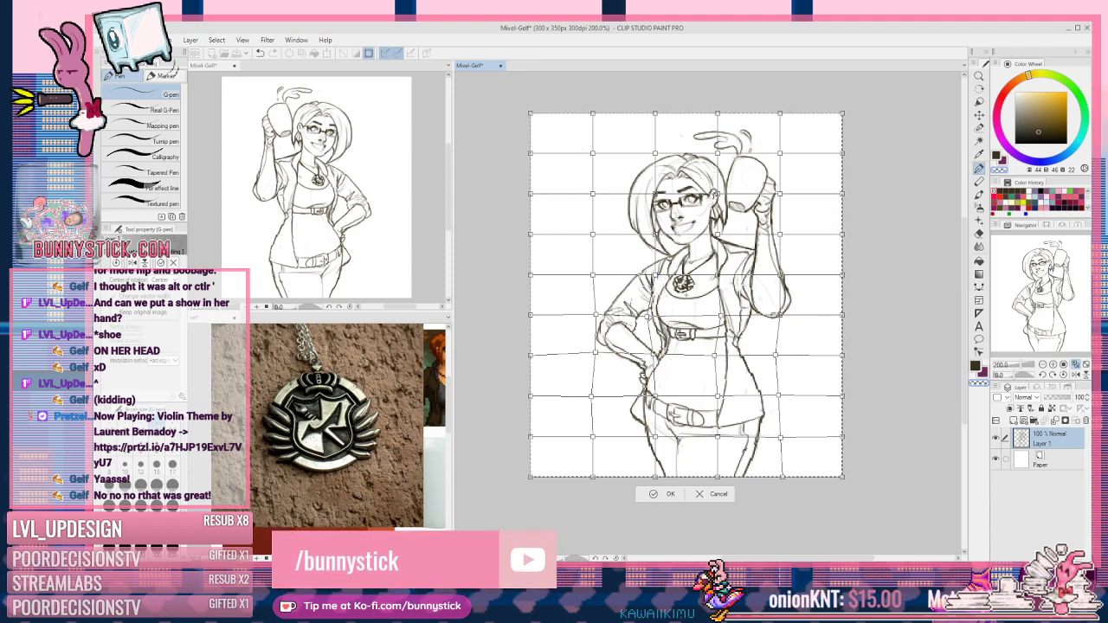
pyautogui.moveTo(647, 316); pyautogui.dragTo(644, 317)
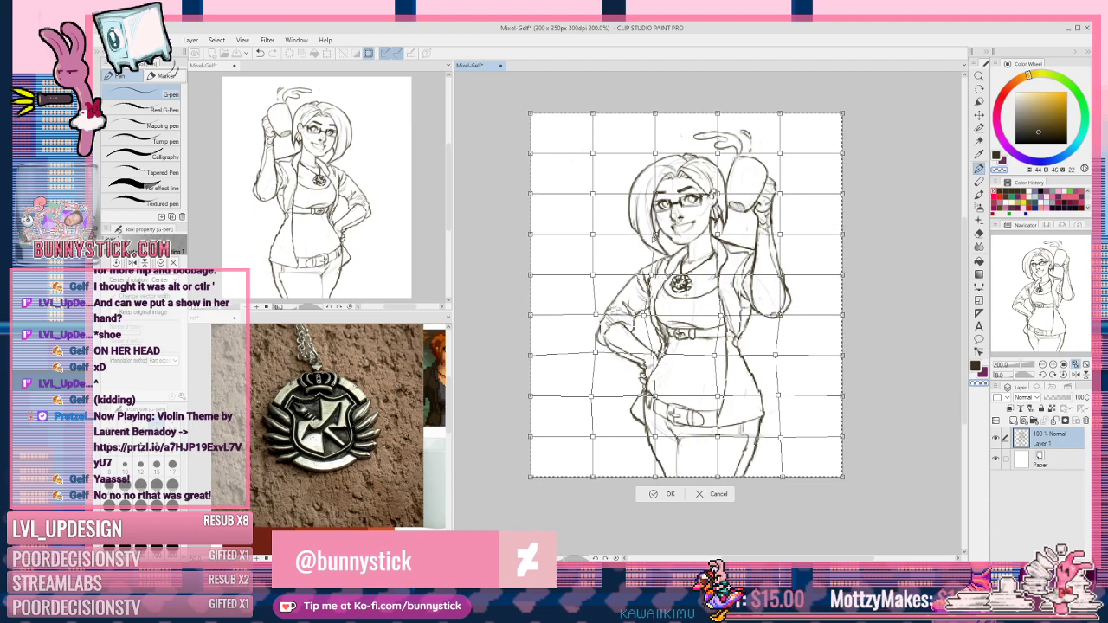
pyautogui.moveTo(593, 275); pyautogui.dragTo(597, 276)
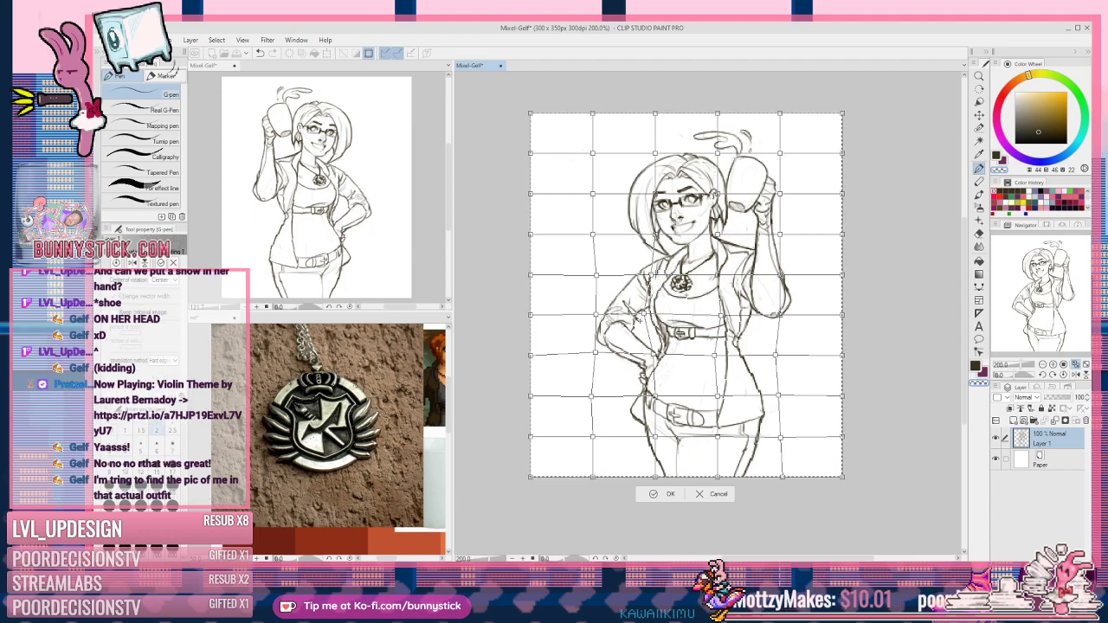
pyautogui.click(721, 496)
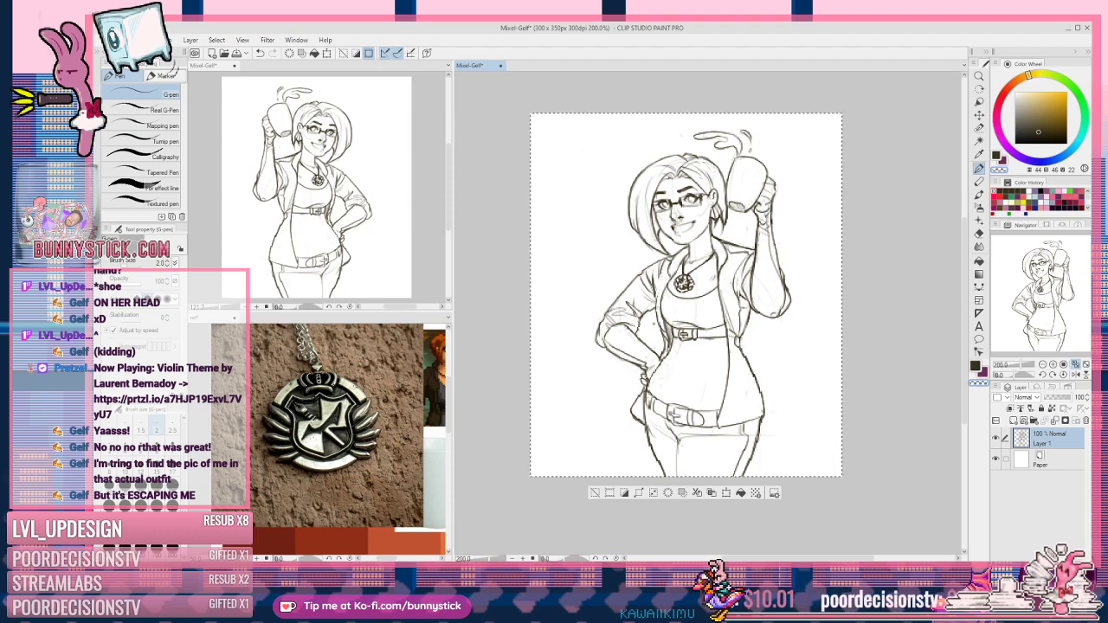
# Step: Clear the canvas selection and paint a new selection over the woman's bent arm with the Selection pen
pyautogui.scroll(2, 654, 323)
pyautogui.hotkey('ctrl', 'd')
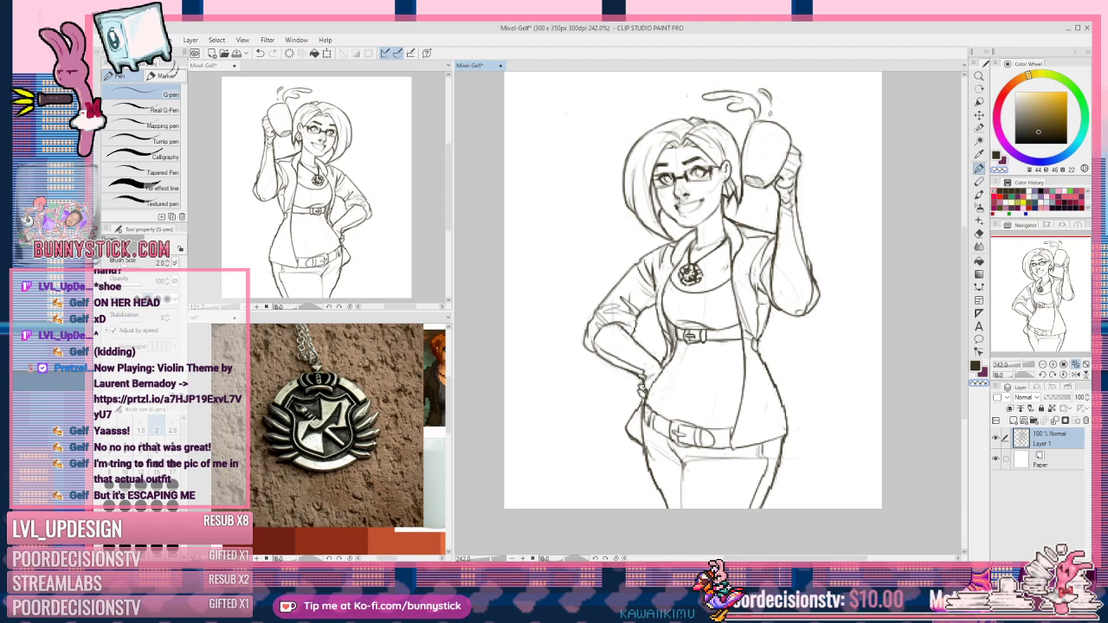
pyautogui.press('m')
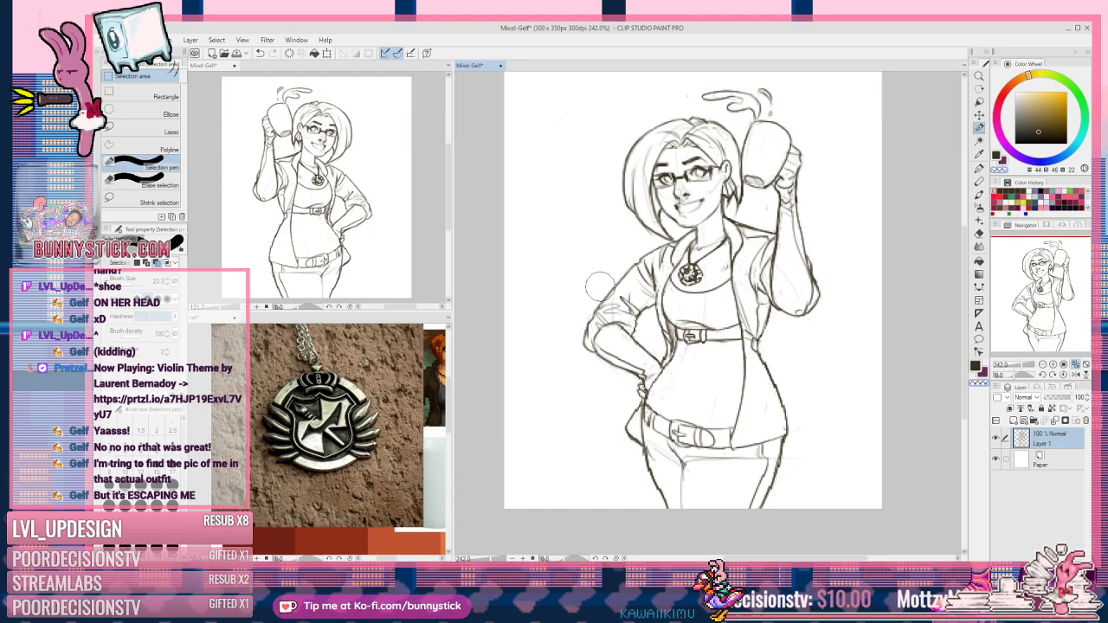
pyautogui.moveTo(577, 280)
pyautogui.keyDown('ctrl'); pyautogui.keyDown('alt'); pyautogui.mouseDown()
pyautogui.moveTo(601, 295)
pyautogui.moveTo(621, 269)
pyautogui.moveTo(627, 356)
pyautogui.moveTo(598, 299)
pyautogui.moveTo(605, 329)
pyautogui.mouseUp(); pyautogui.keyUp('alt'); pyautogui.keyUp('ctrl')
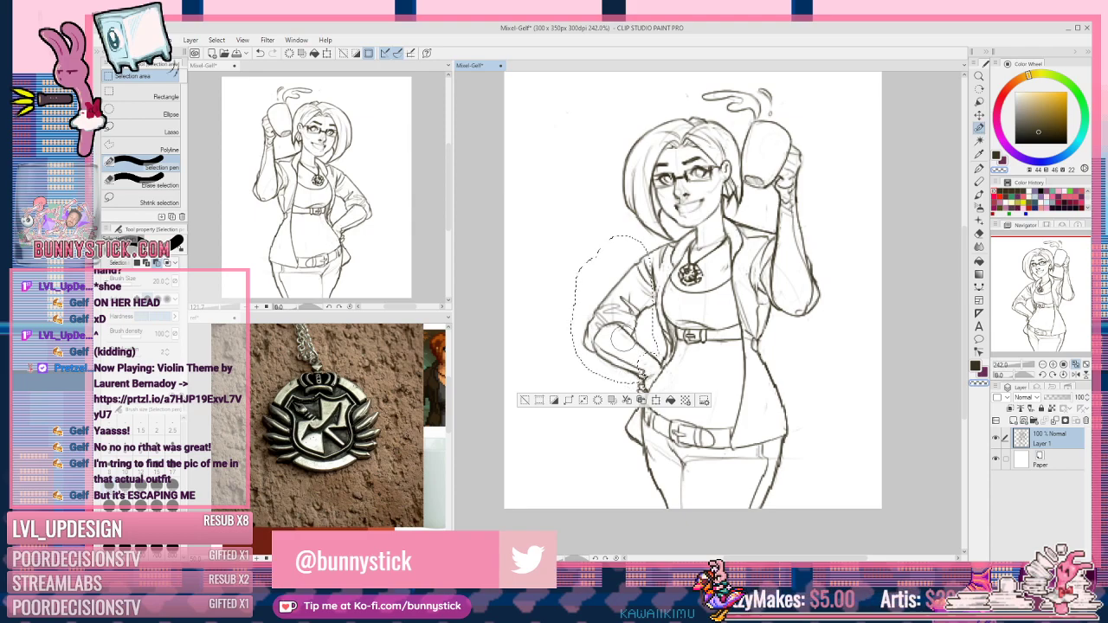
# Step: Turn off the Selection Launcher display so it no longer covers the sketch around the bent arm
pyautogui.scroll(5, 624, 339)
pyautogui.scroll(3, 642, 374)
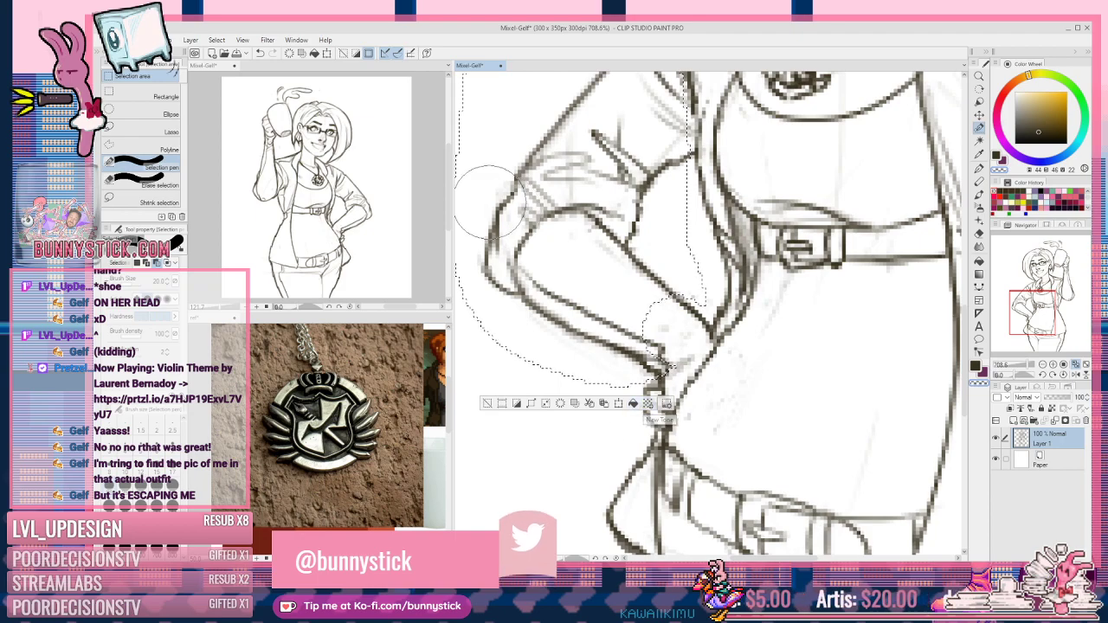
pyautogui.scroll(-4, 586, 289)
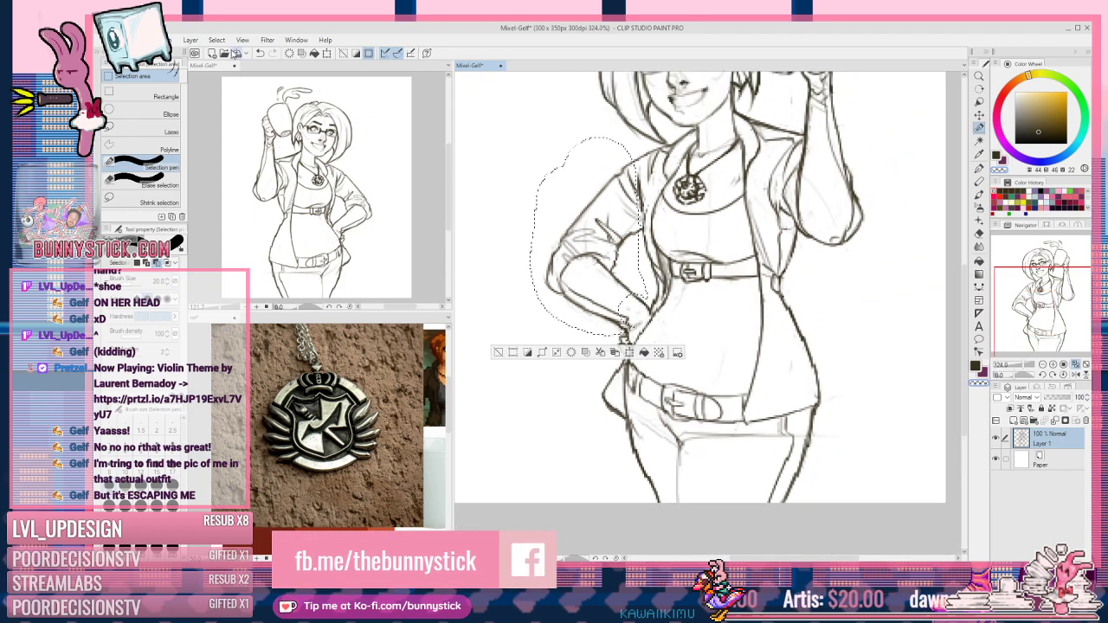
pyautogui.click(242, 40)
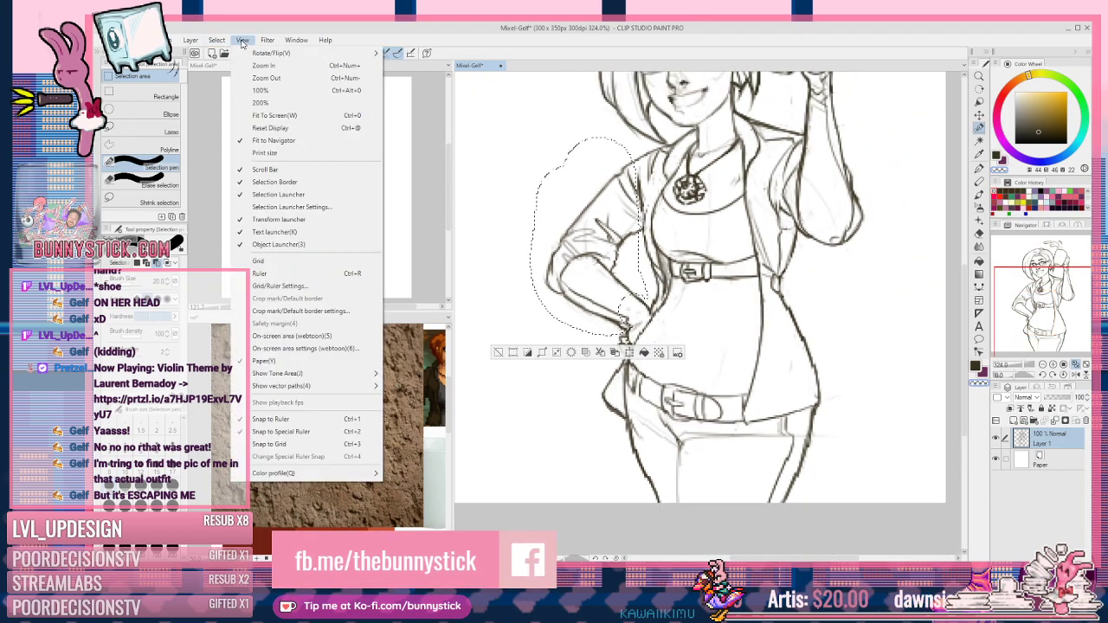
pyautogui.click(278, 194)
# Step: Set the Selection pen to add to the selection and extend the arm selection over the wrist and hand on the hip
pyautogui.scroll(1, 606, 333)
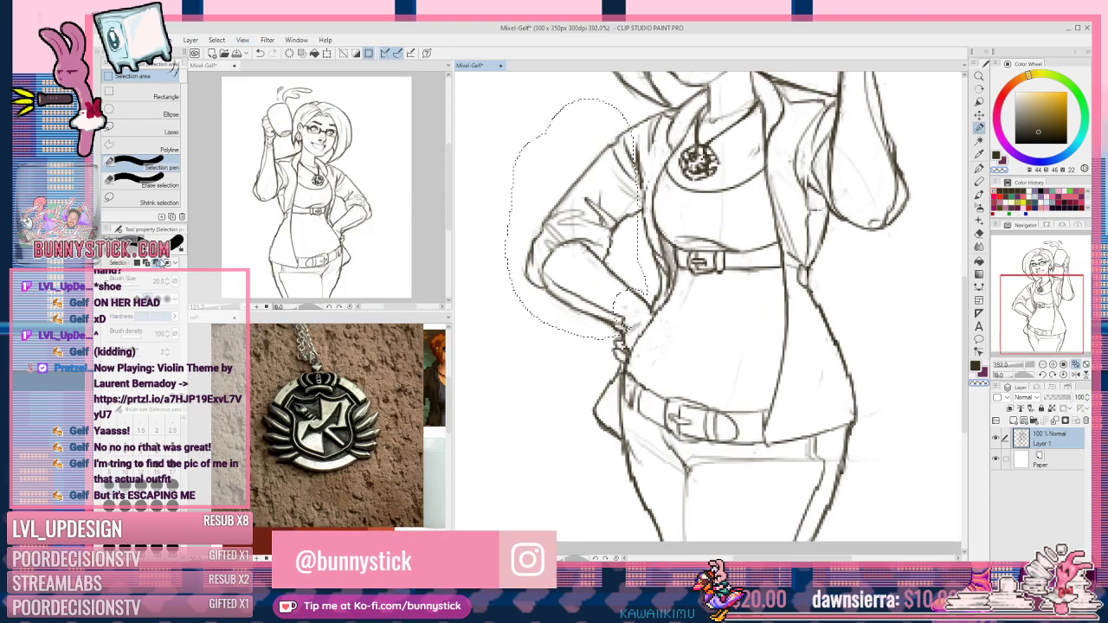
pyautogui.click(148, 262)
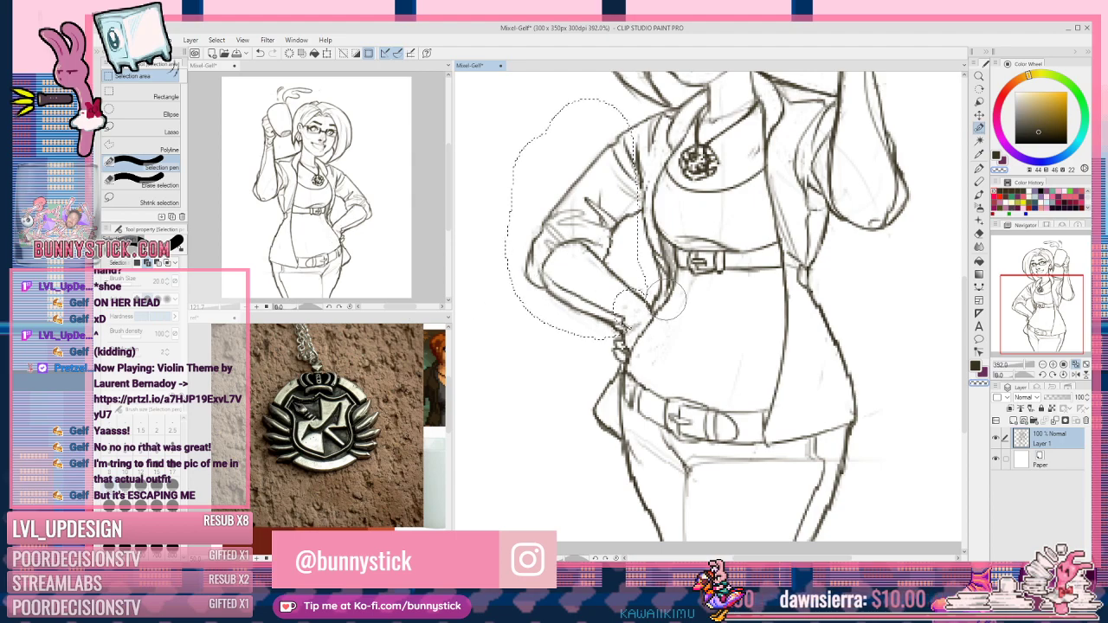
pyautogui.moveTo(632, 309)
pyautogui.mouseDown()
pyautogui.moveTo(614, 311)
pyautogui.moveTo(618, 348)
pyautogui.moveTo(644, 301)
pyautogui.mouseUp()
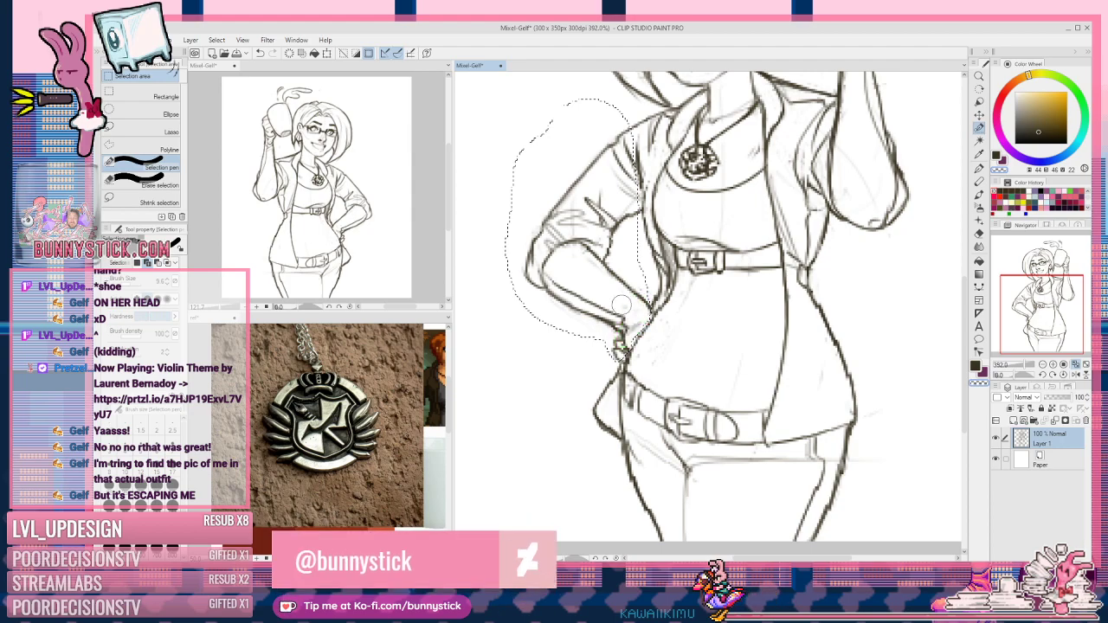
pyautogui.scroll(-4, 620, 348)
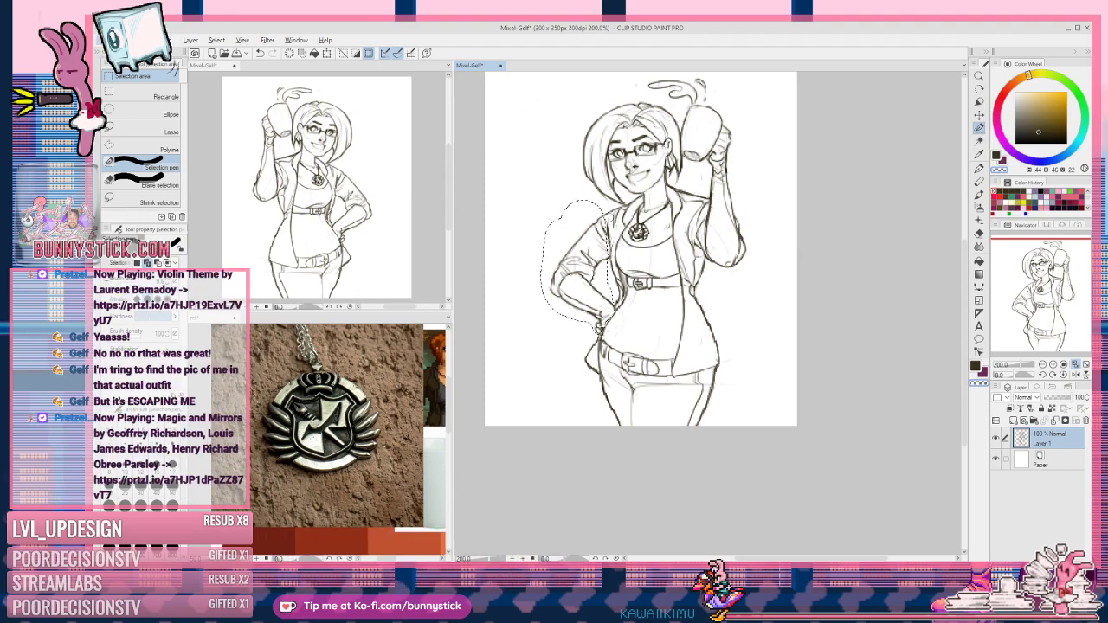
# Step: Move the selected bent arm off the body into the empty space beside the torso and deselect it
pyautogui.scroll(2, 608, 217)
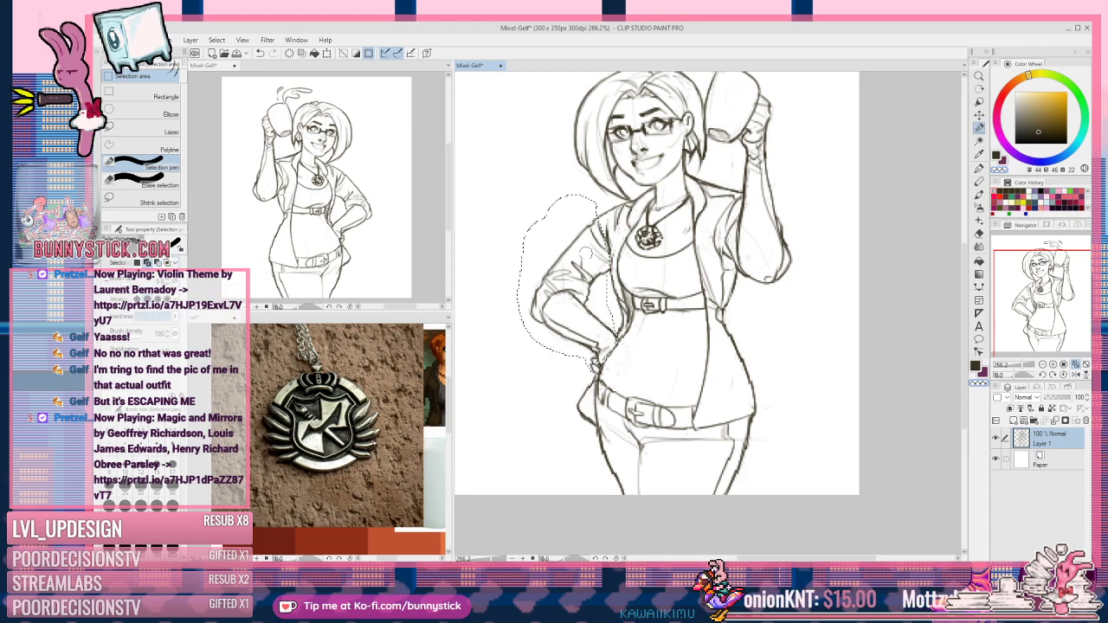
pyautogui.scroll(-2, 595, 343)
pyautogui.press('k')
pyautogui.moveTo(594, 323)
pyautogui.mouseDown()
pyautogui.moveTo(561, 320)
pyautogui.moveTo(555, 359)
pyautogui.moveTo(541, 361)
pyautogui.mouseUp()
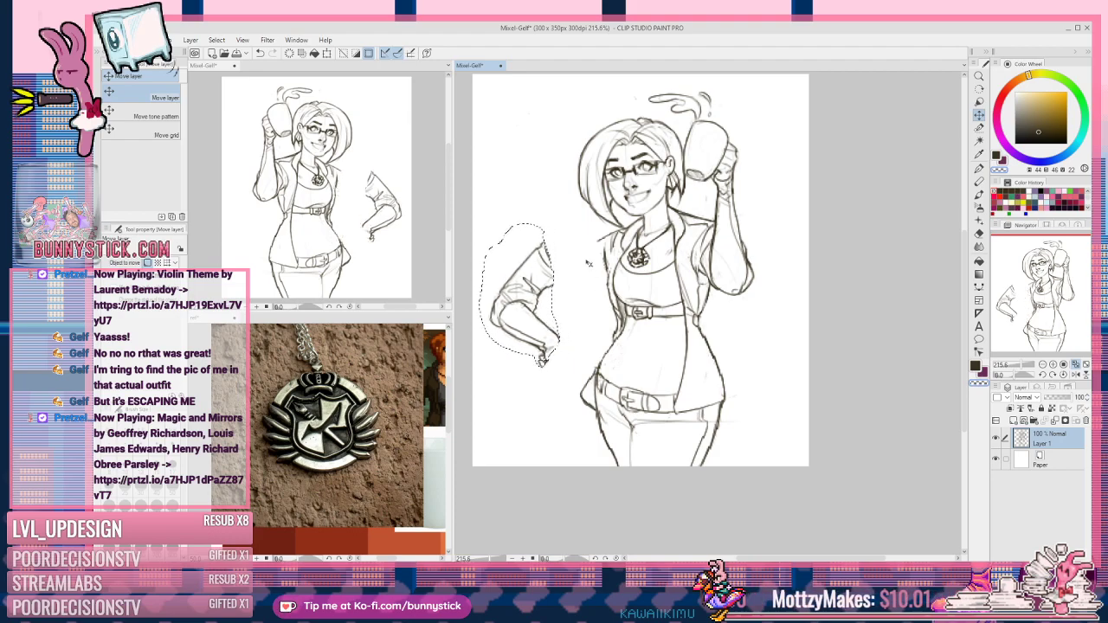
pyautogui.hotkey('ctrl', 'd')
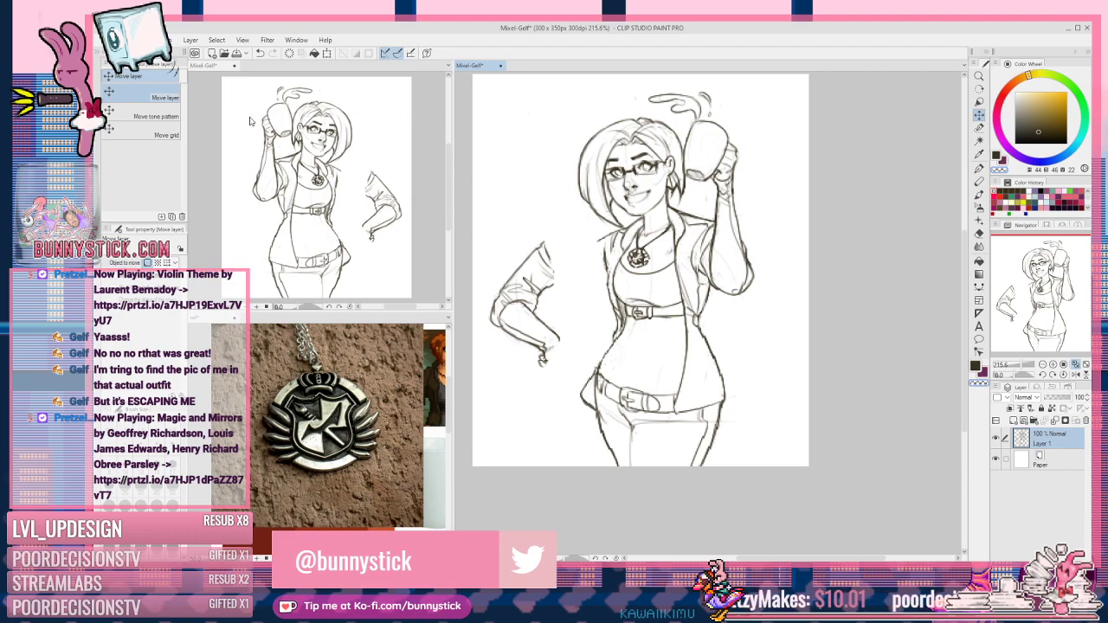
# Step: Select the woman's torso, hips and upper legs with the Selection pen, leaving out the head, raised arm and detached arm
pyautogui.press('m')
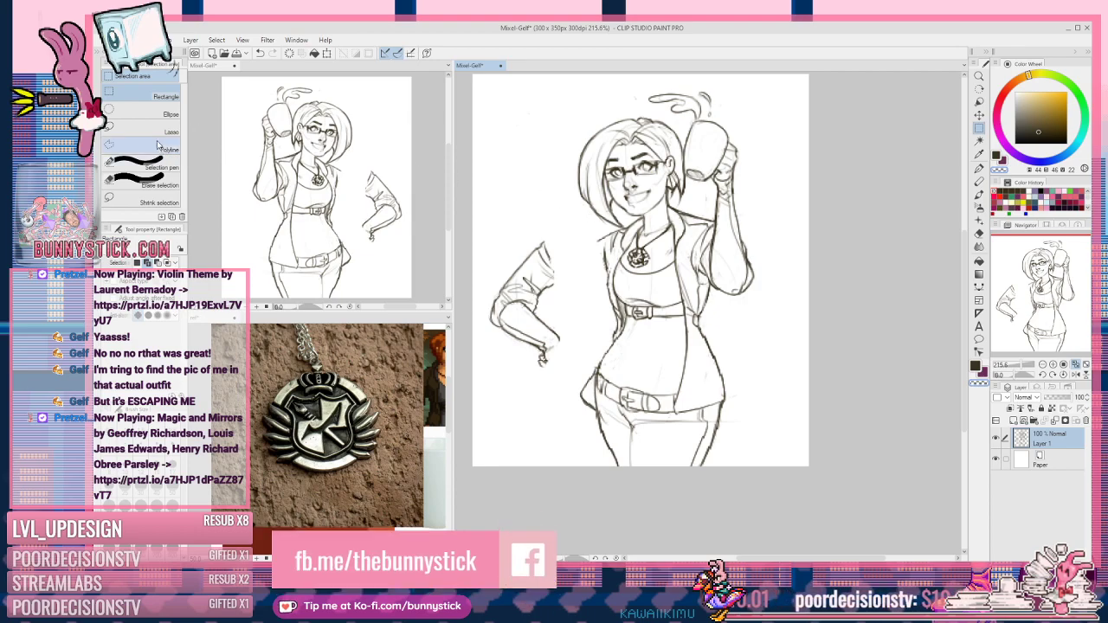
pyautogui.click(152, 167)
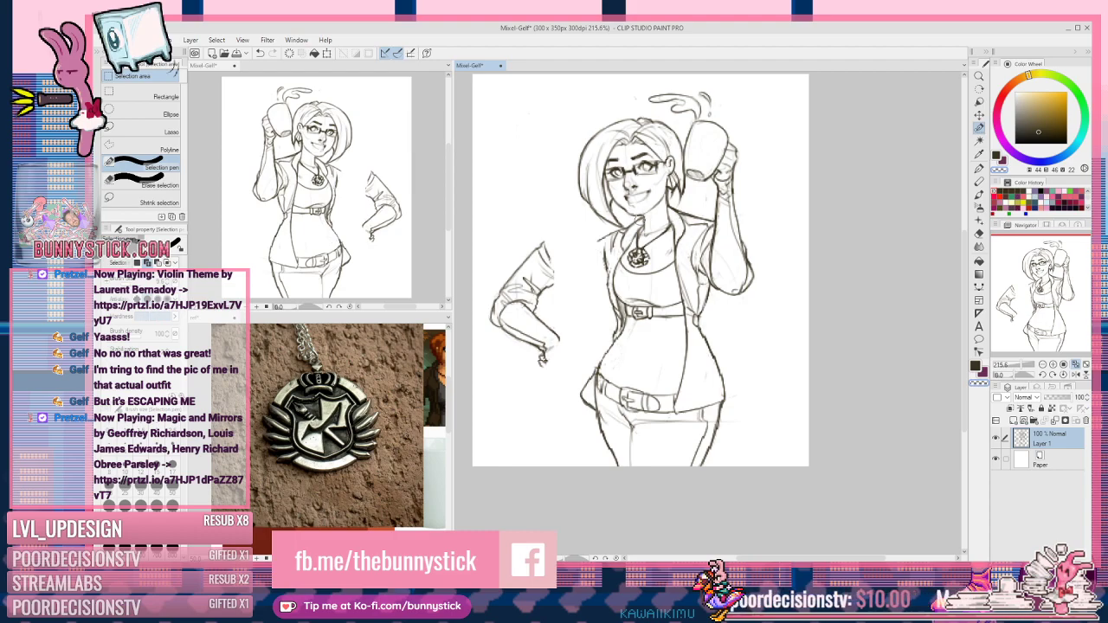
pyautogui.moveTo(636, 222)
pyautogui.mouseDown()
pyautogui.moveTo(606, 245)
pyautogui.moveTo(603, 279)
pyautogui.moveTo(623, 329)
pyautogui.moveTo(609, 251)
pyautogui.moveTo(680, 216)
pyautogui.moveTo(710, 222)
pyautogui.moveTo(696, 320)
pyautogui.moveTo(725, 398)
pyautogui.moveTo(684, 466)
pyautogui.moveTo(602, 441)
pyautogui.moveTo(616, 318)
pyautogui.moveTo(610, 230)
pyautogui.mouseUp()
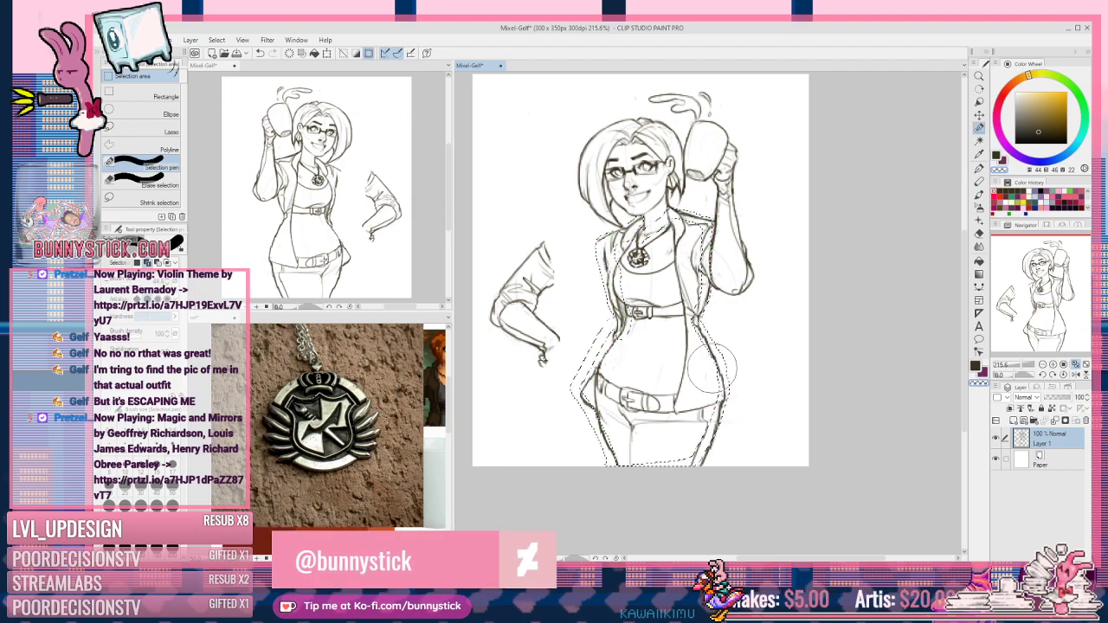
pyautogui.moveTo(684, 226)
pyautogui.mouseDown()
pyautogui.moveTo(697, 251)
pyautogui.moveTo(671, 242)
pyautogui.moveTo(667, 225)
pyautogui.moveTo(666, 259)
pyautogui.moveTo(623, 260)
pyautogui.moveTo(645, 277)
pyautogui.moveTo(624, 251)
pyautogui.moveTo(627, 320)
pyautogui.moveTo(645, 363)
pyautogui.moveTo(693, 294)
pyautogui.moveTo(667, 363)
pyautogui.moveTo(701, 407)
pyautogui.moveTo(689, 415)
pyautogui.moveTo(714, 381)
pyautogui.mouseUp()
pyautogui.moveTo(666, 303)
pyautogui.mouseDown()
pyautogui.moveTo(588, 404)
pyautogui.moveTo(644, 459)
pyautogui.moveTo(658, 363)
pyautogui.moveTo(700, 385)
pyautogui.mouseUp()
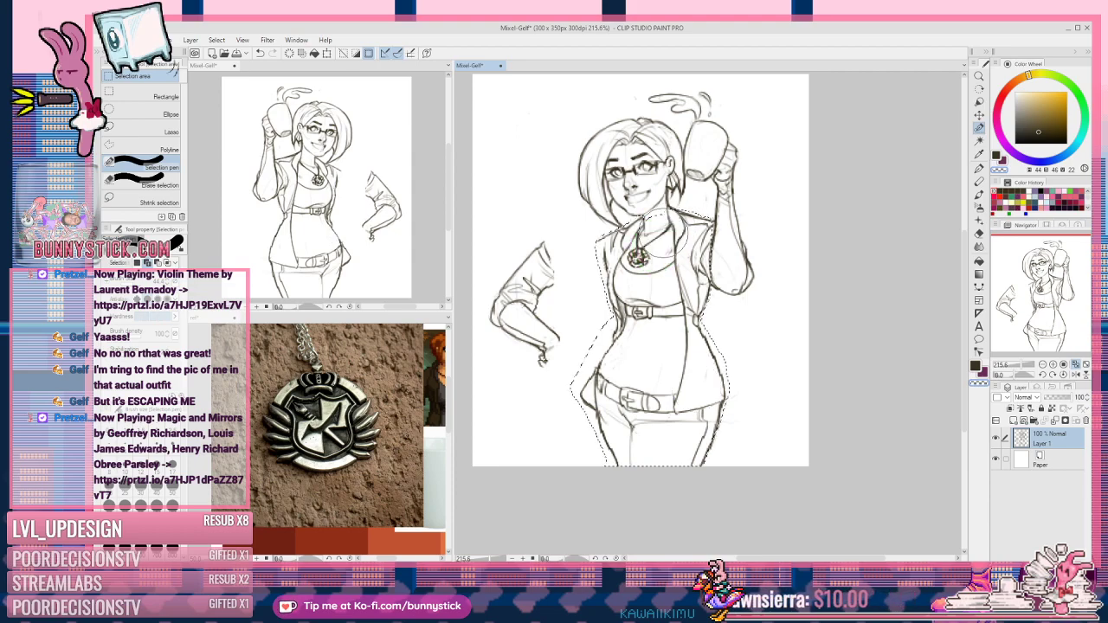
pyautogui.hotkey('ctrl', 't')
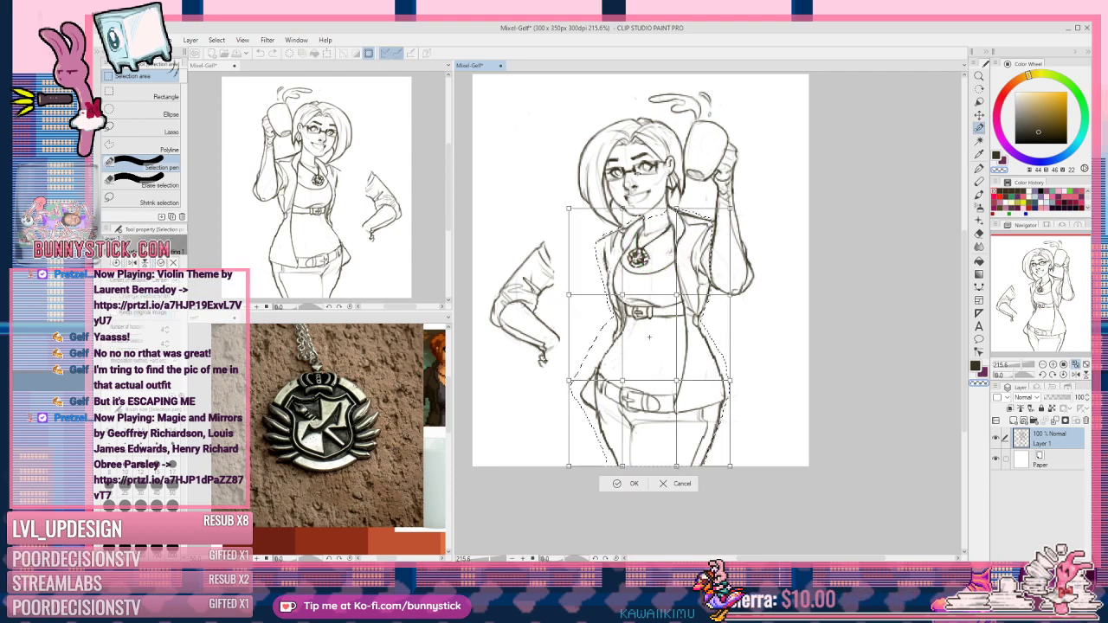
pyautogui.click(169, 330)
pyautogui.click(170, 329)
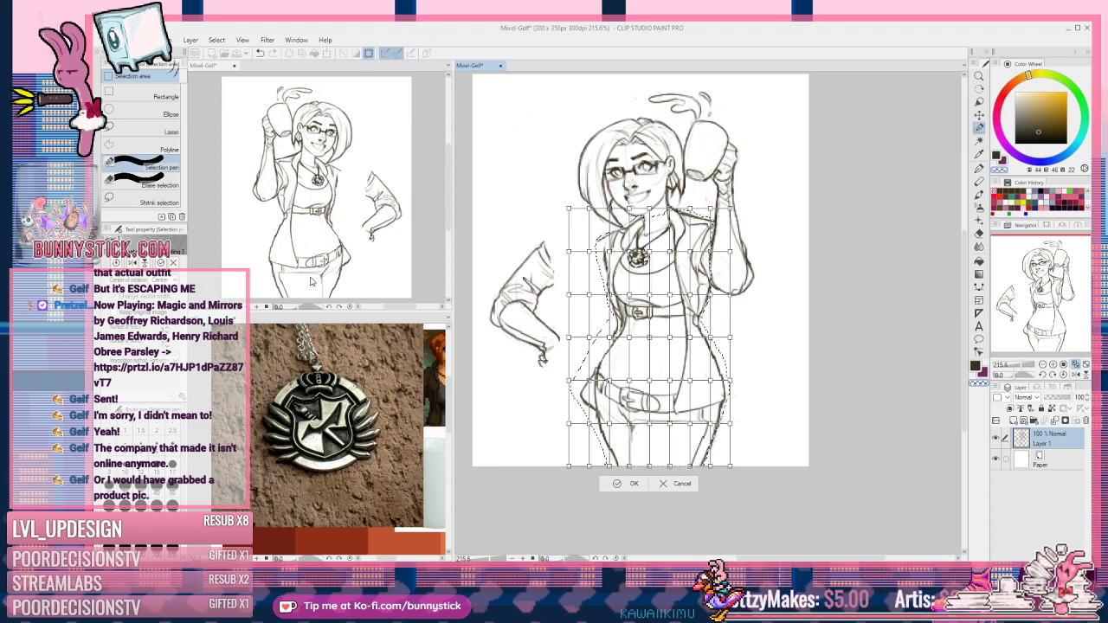
pyautogui.click(284, 333)
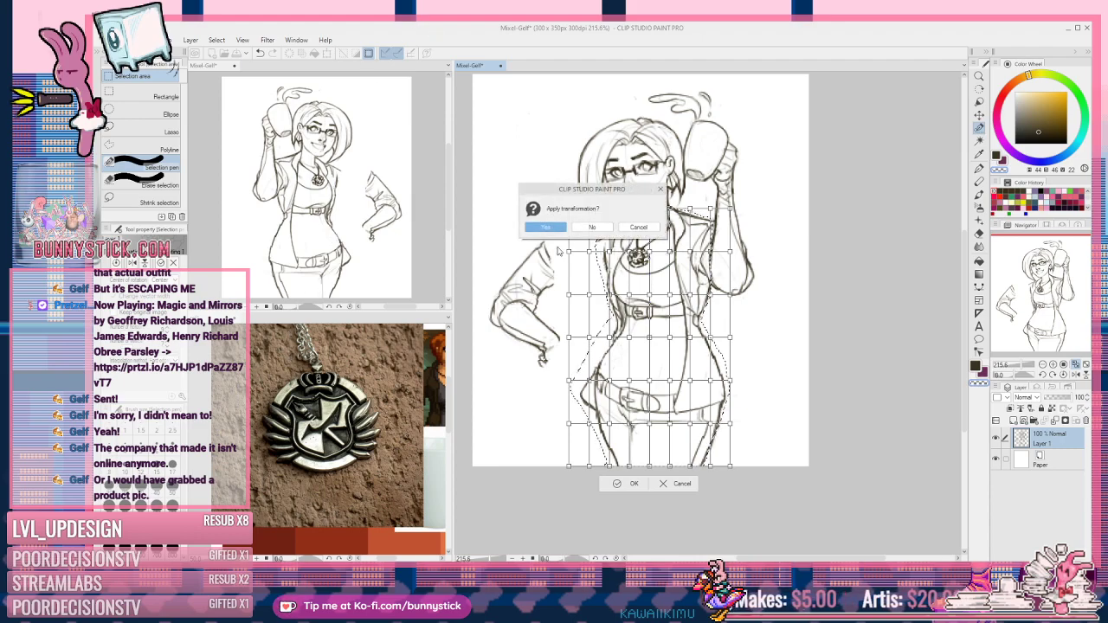
pyautogui.click(594, 228)
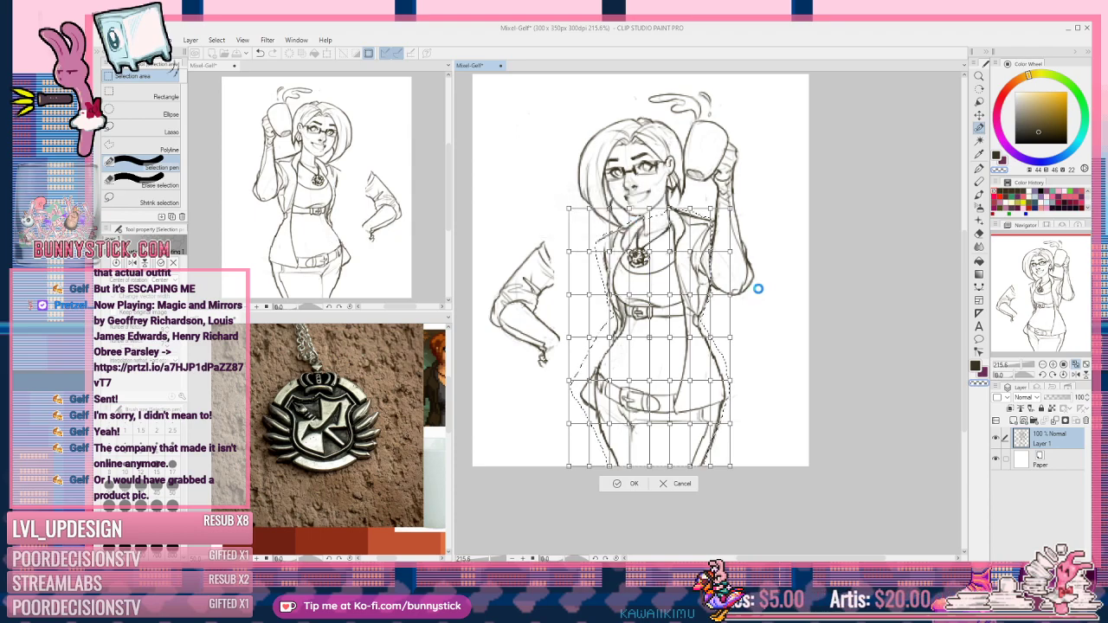
pyautogui.click(691, 483)
pyautogui.hotkey('ctrl', 'd')
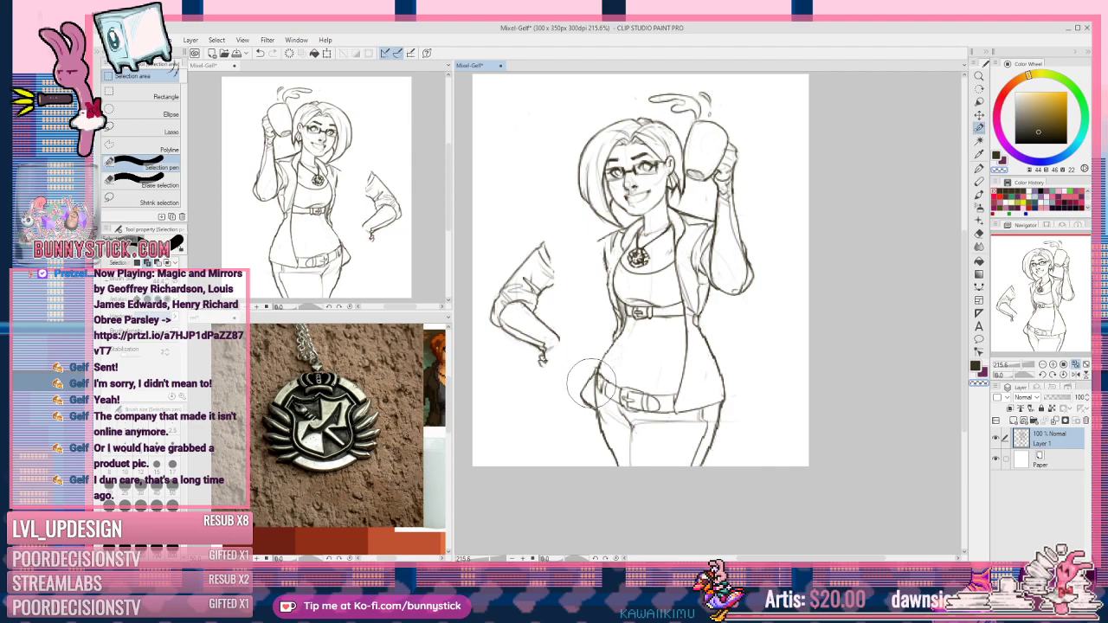
pyautogui.hotkey('ctrl', 'z')
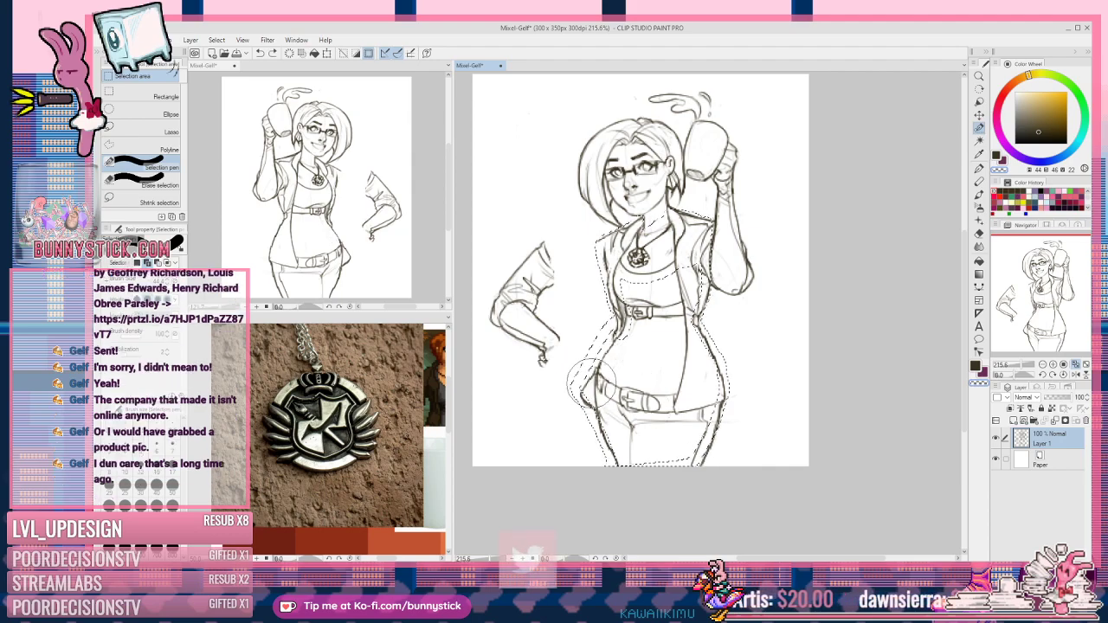
# Step: Undo the torso selection and the arm's move so the bent arm is back on the hip
pyautogui.hotkey('ctrl', 'z')
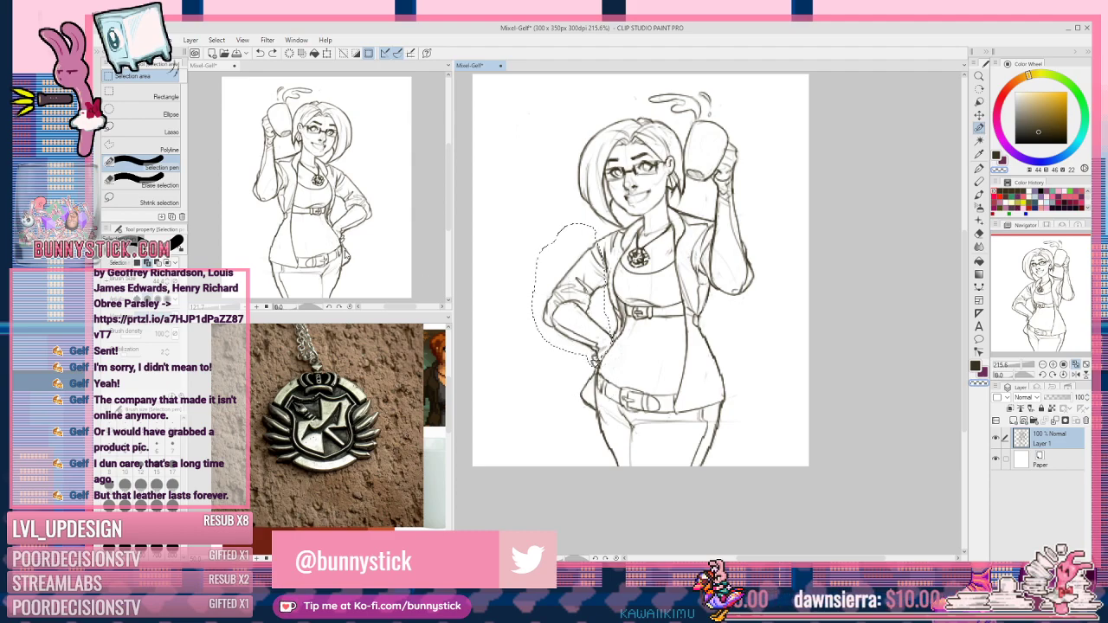
# Step: Add the photo of the woman wearing a chest harness to the reference canvas and view it enlarged
pyautogui.click(294, 386)
pyautogui.scroll(-4, 295, 386)
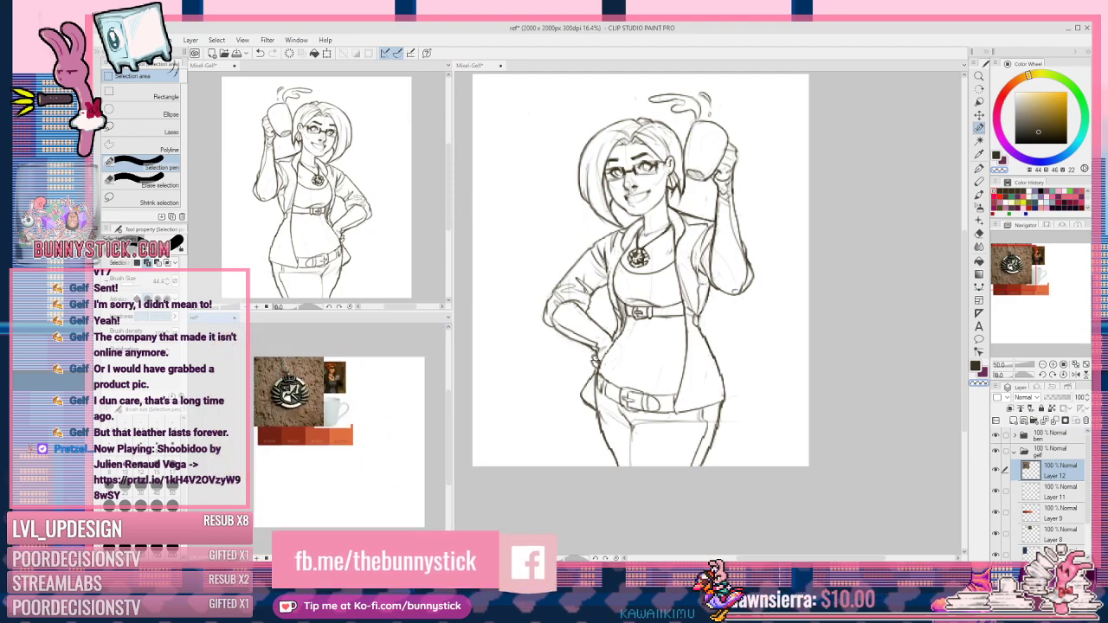
pyautogui.scroll(4, 252, 355)
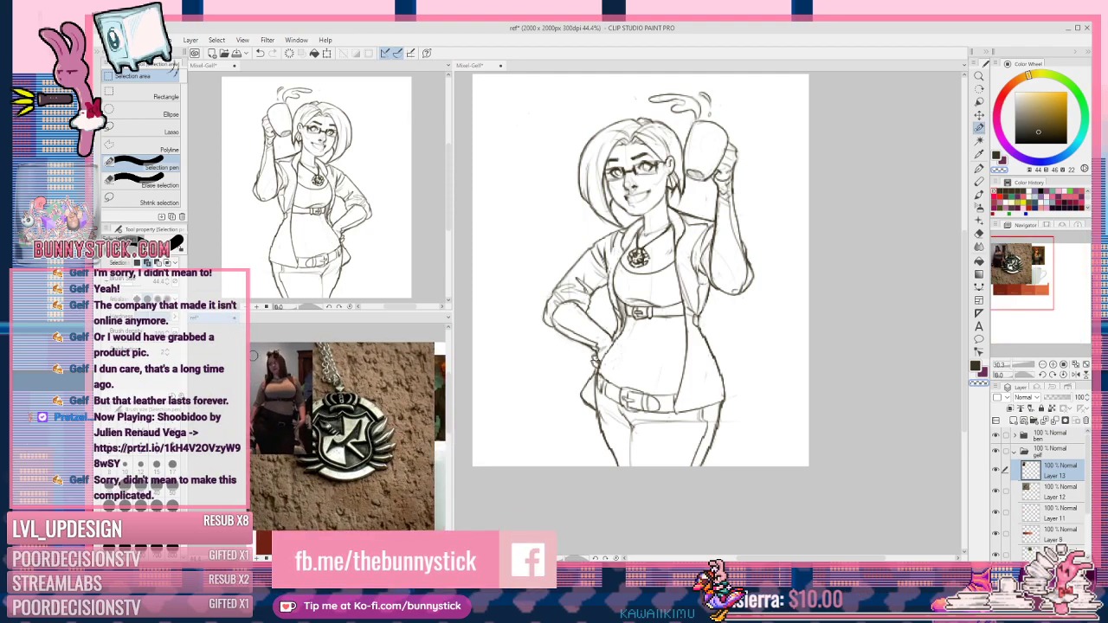
pyautogui.scroll(3, 253, 355)
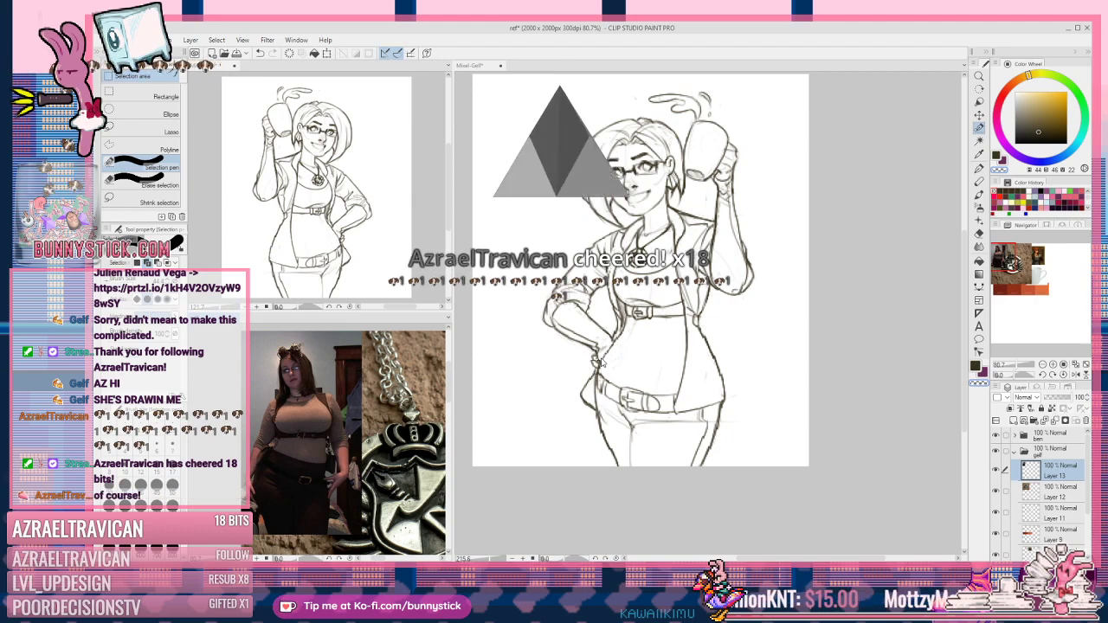
# Step: Switch to the G-pen and, back in the sketch document, undo the arm selection and the recent hip edits
pyautogui.press('p')
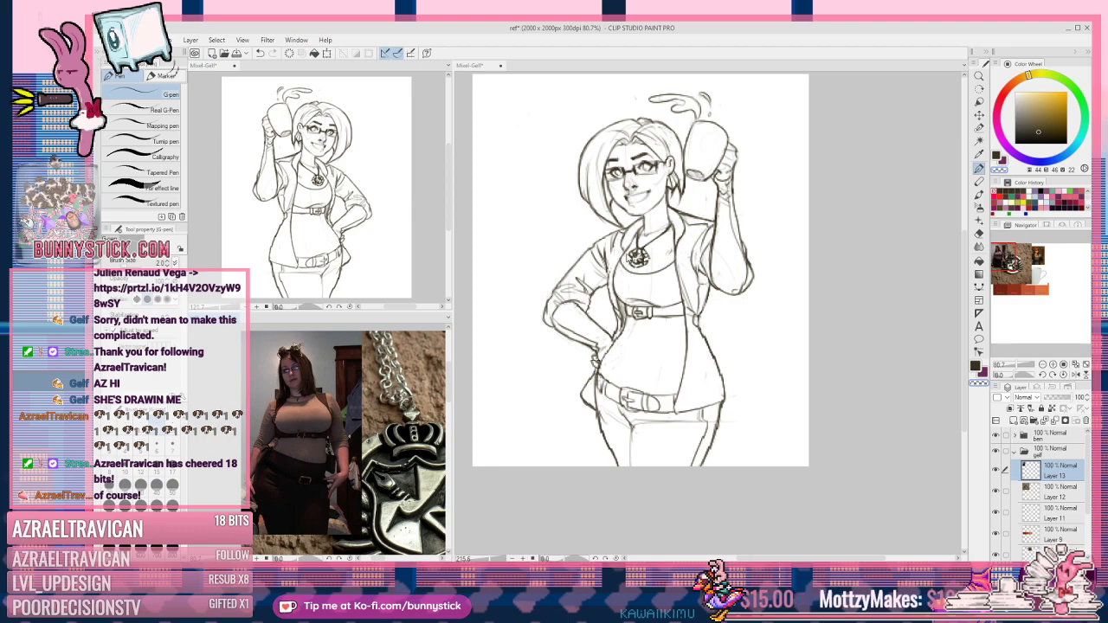
pyautogui.click(923, 420)
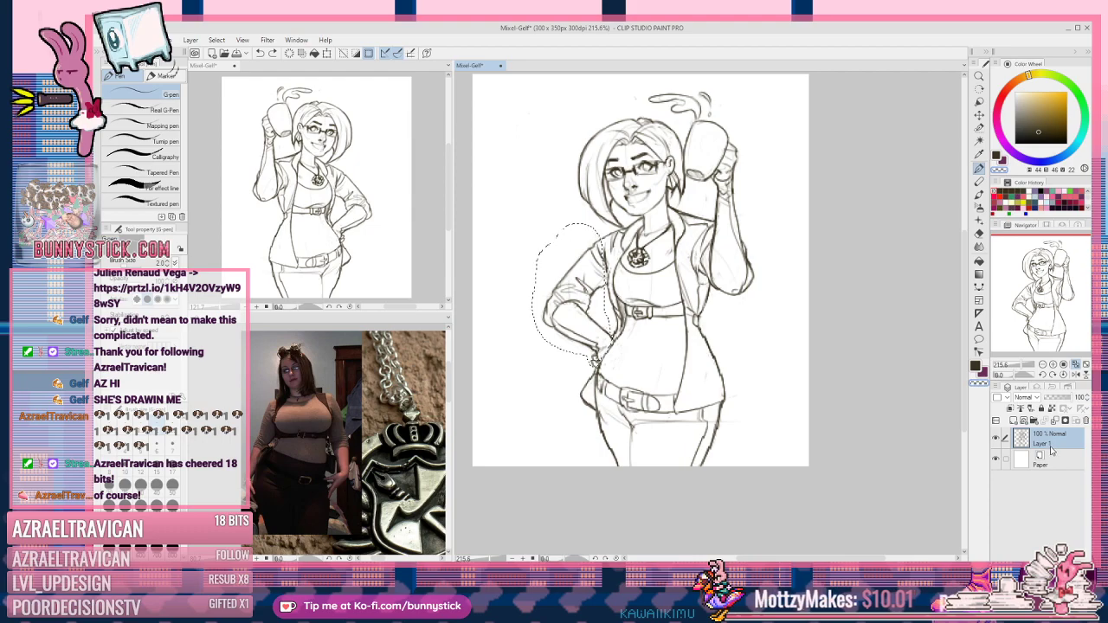
pyautogui.hotkey('ctrl', 'd')
pyautogui.hotkey('ctrl', 'z')
pyautogui.hotkey('ctrl', 'z')
pyautogui.hotkey('ctrl', 'z')
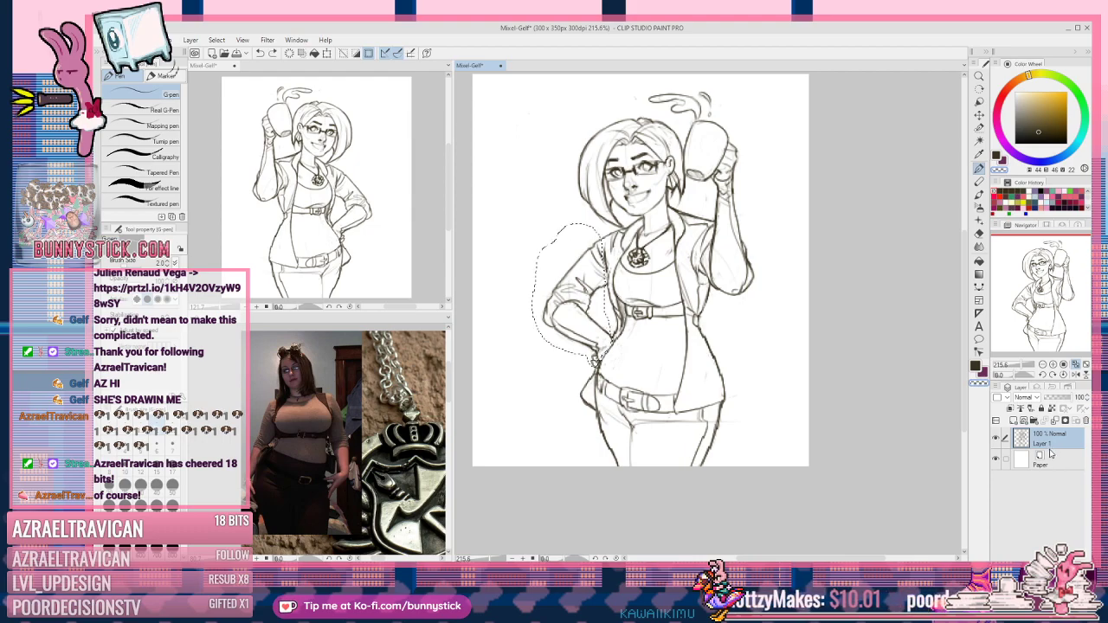
pyautogui.hotkey('ctrl', 'z')
pyautogui.hotkey('ctrl', 'z')
pyautogui.hotkey('ctrl', 'z')
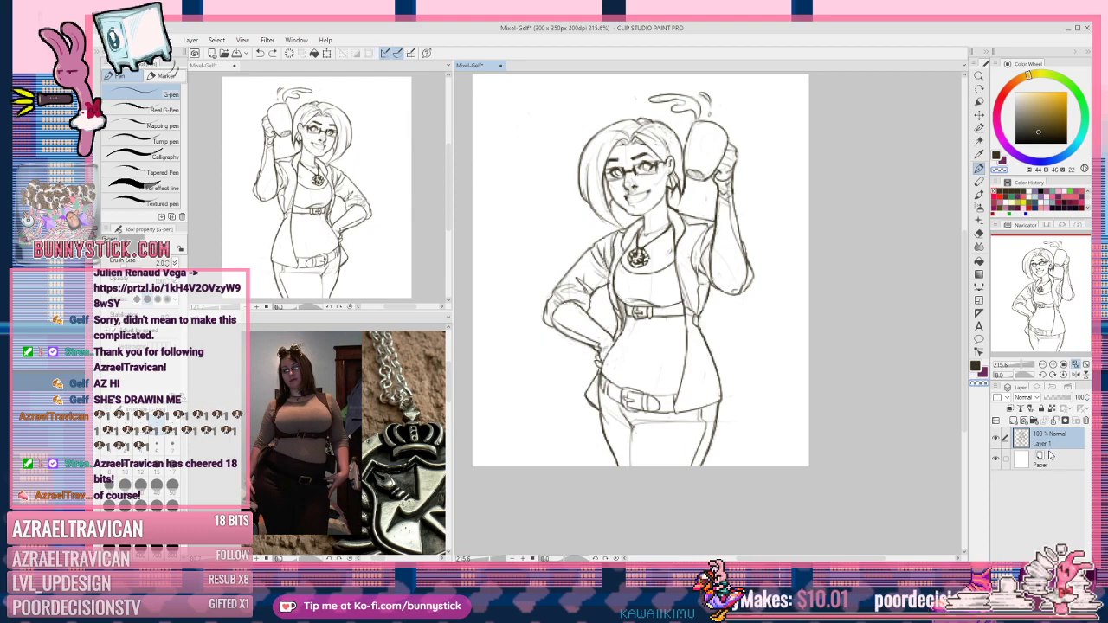
pyautogui.hotkey('ctrl', 'z')
pyautogui.hotkey('ctrl', 'z')
pyautogui.hotkey('ctrl', 'z')
pyautogui.hotkey('ctrl', 'z')
pyautogui.hotkey('ctrl', 'z')
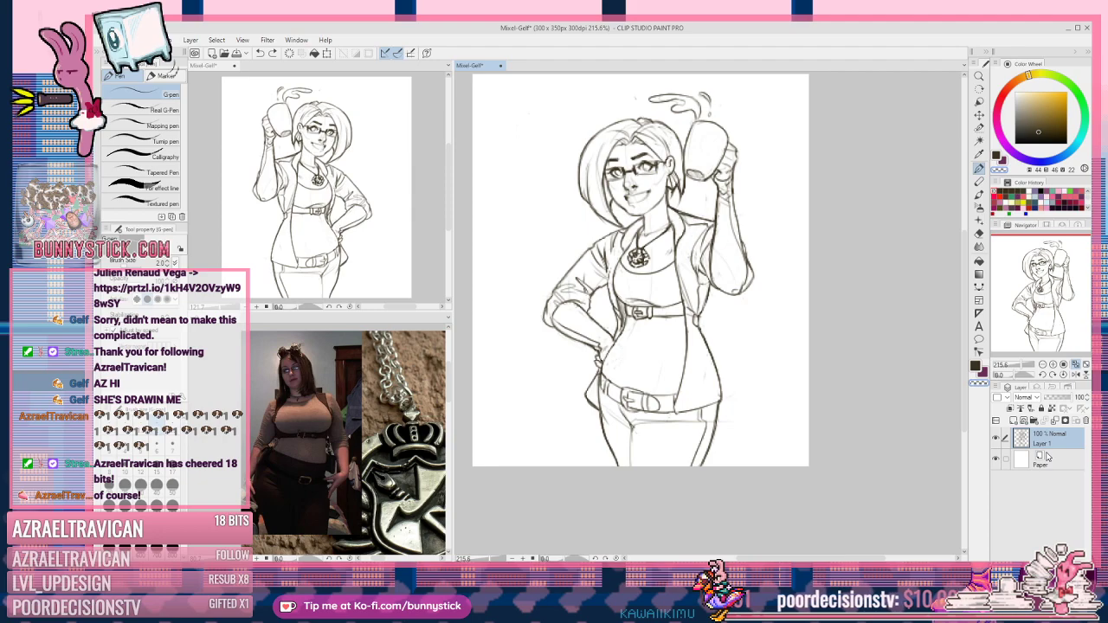
# Step: Duplicate Layer 1, hide and lock the original, and make the copy the active layer
pyautogui.hotkey('ctrl', 'a')
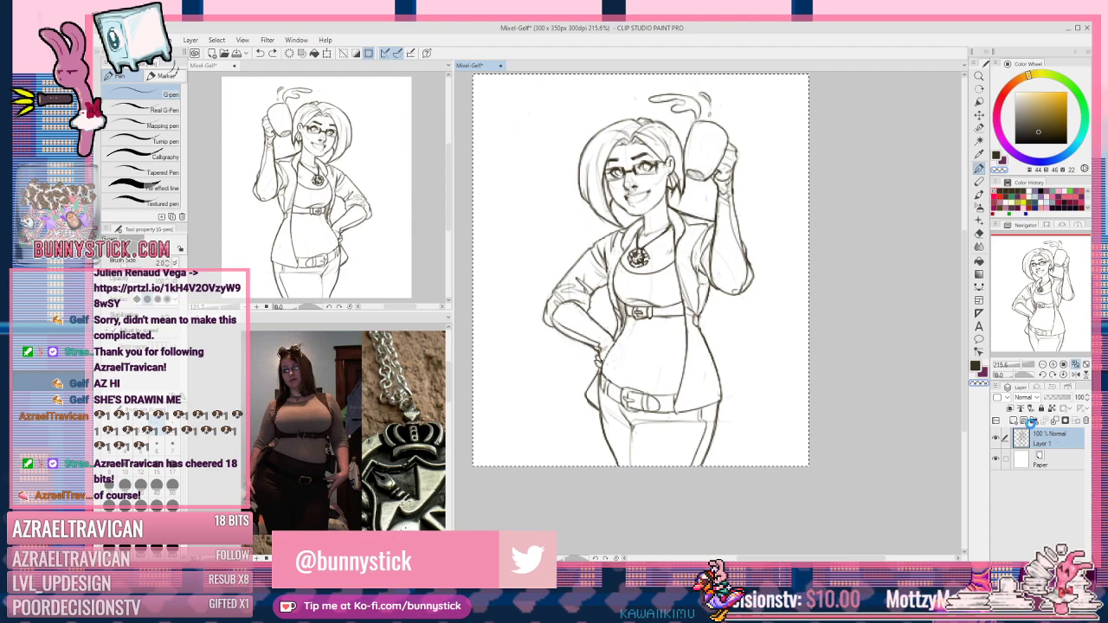
pyautogui.hotkey('ctrl', 'd')
pyautogui.rightClick(1056, 444)
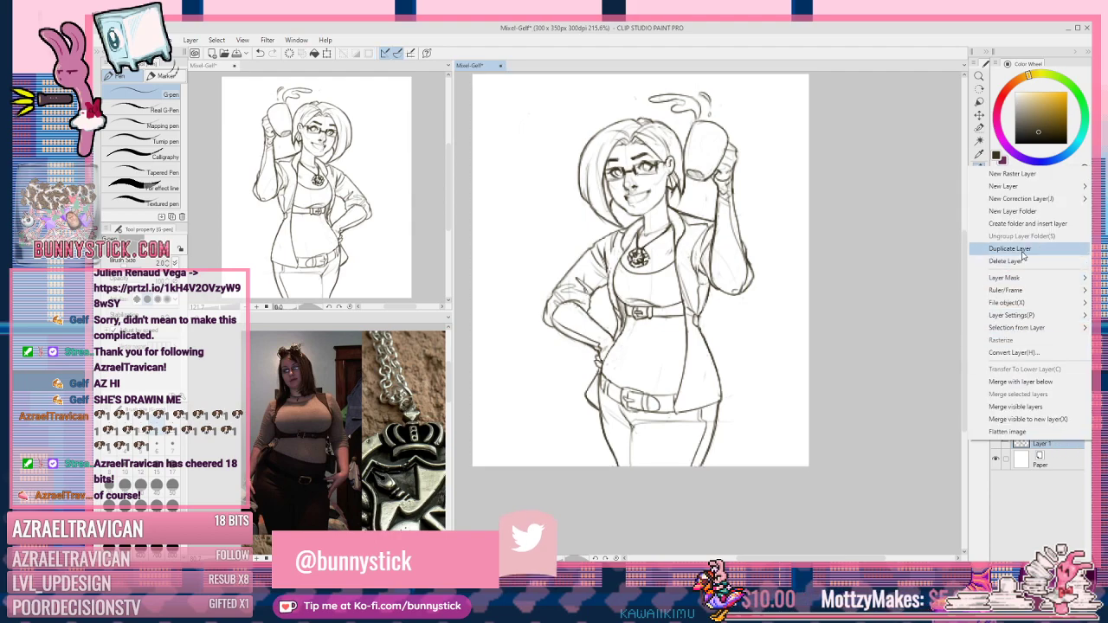
pyautogui.click(1011, 248)
pyautogui.click(998, 438)
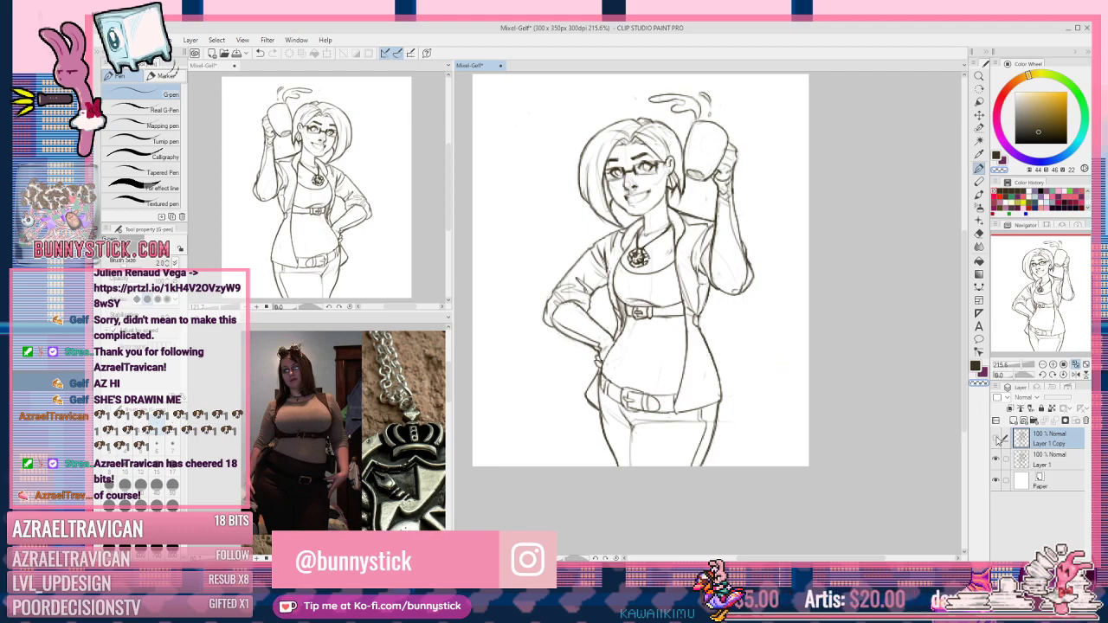
pyautogui.click(996, 439)
pyautogui.click(996, 460)
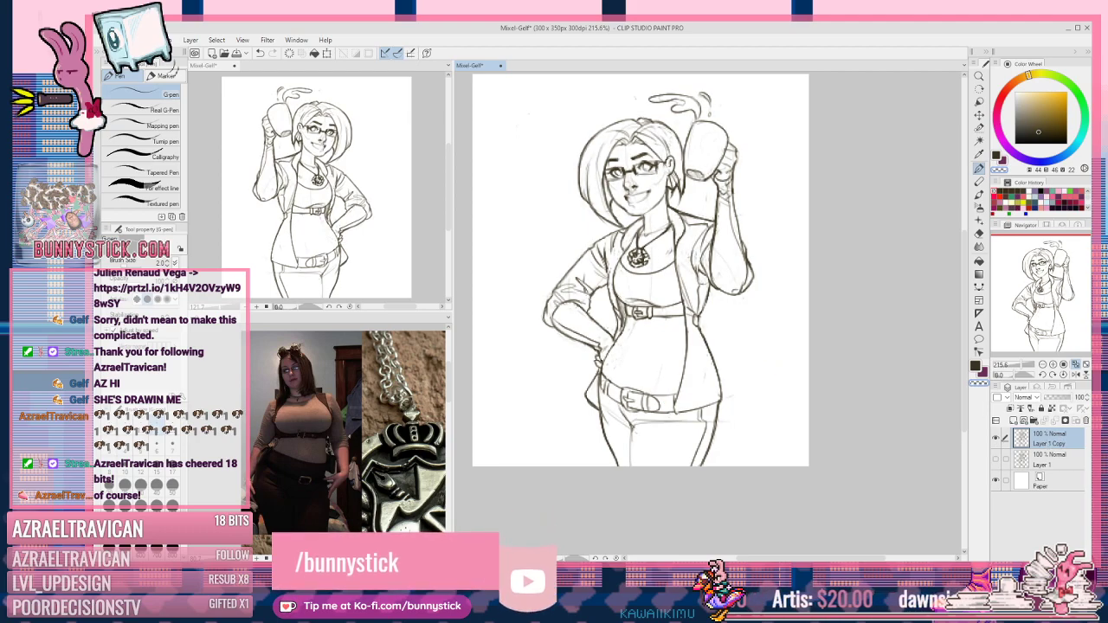
pyautogui.click(1064, 465)
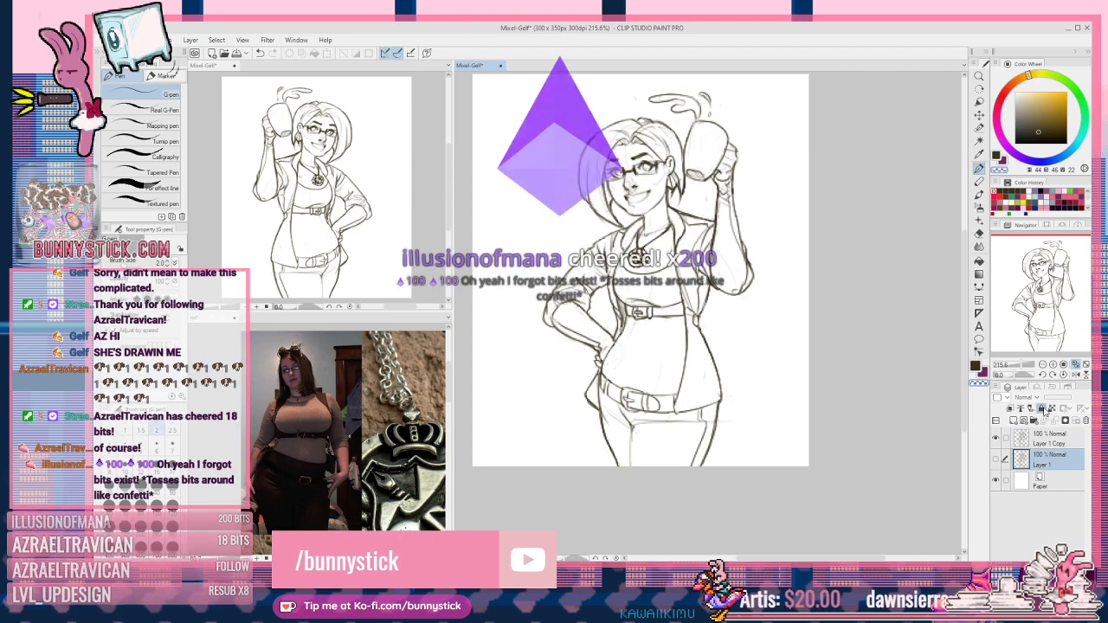
pyautogui.click(1035, 442)
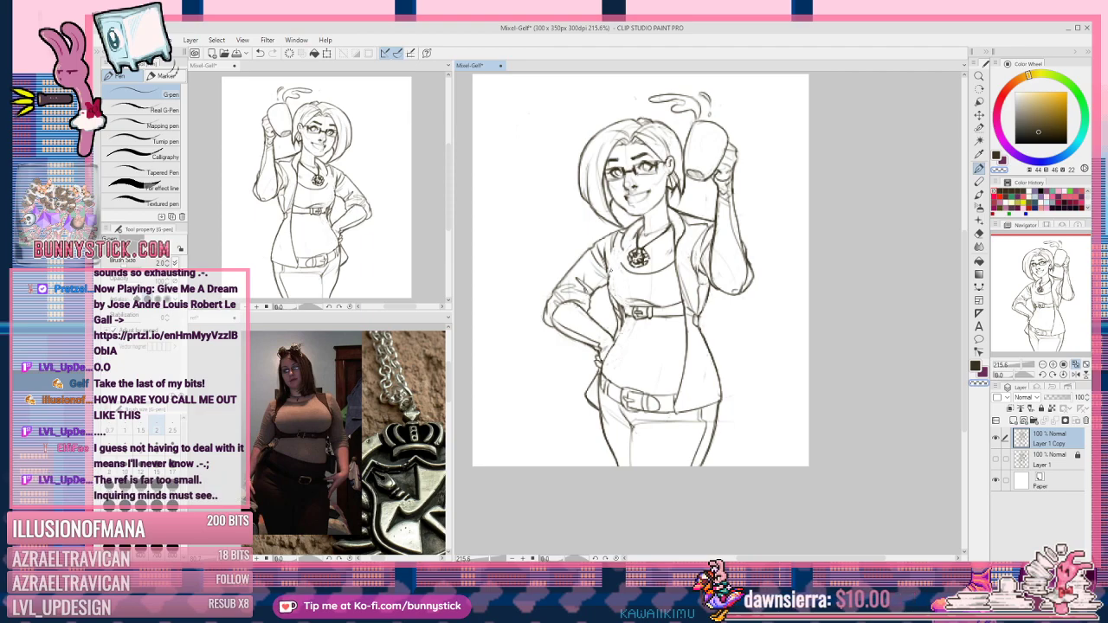
# Step: Make the reference view taller and zoom in on the woman in the chest harness
pyautogui.click(286, 324)
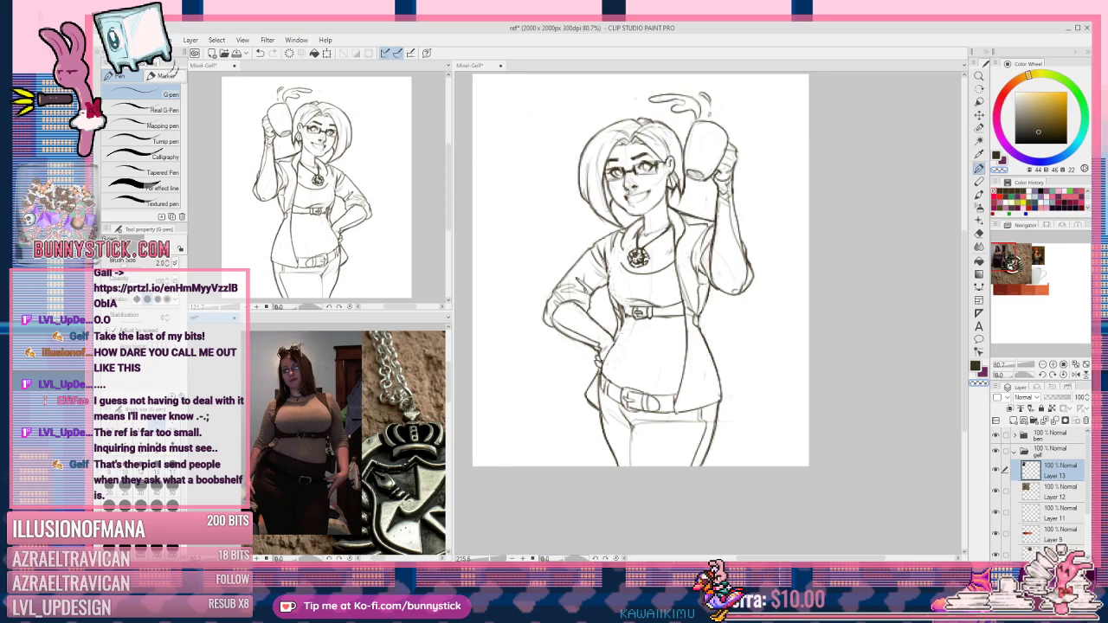
pyautogui.scroll(3, 341, 443)
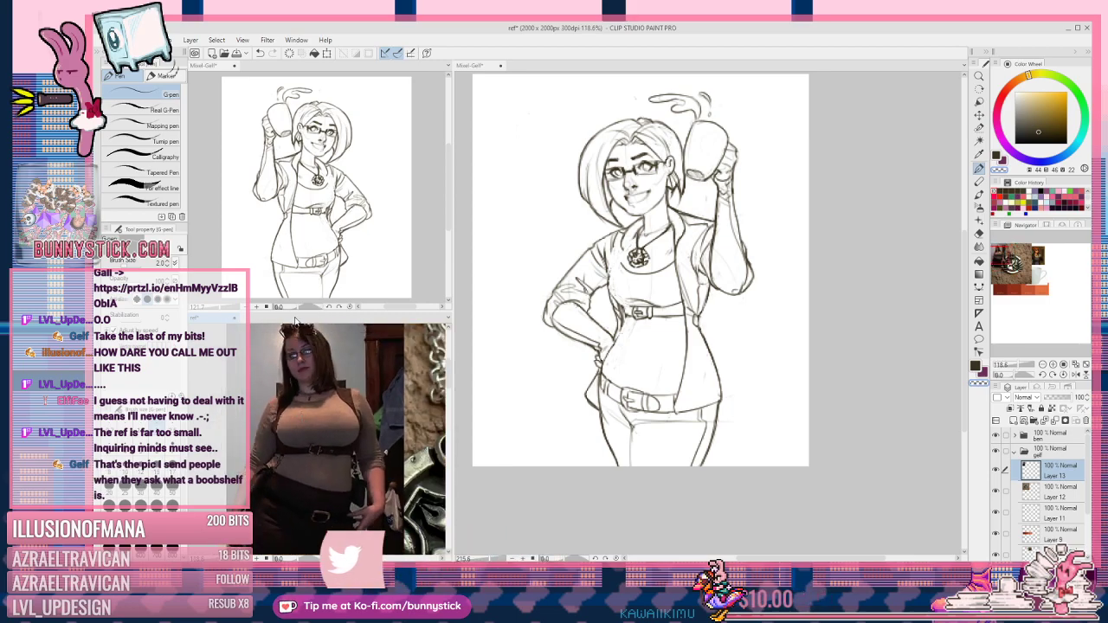
pyautogui.moveTo(295, 312); pyautogui.dragTo(295, 220)
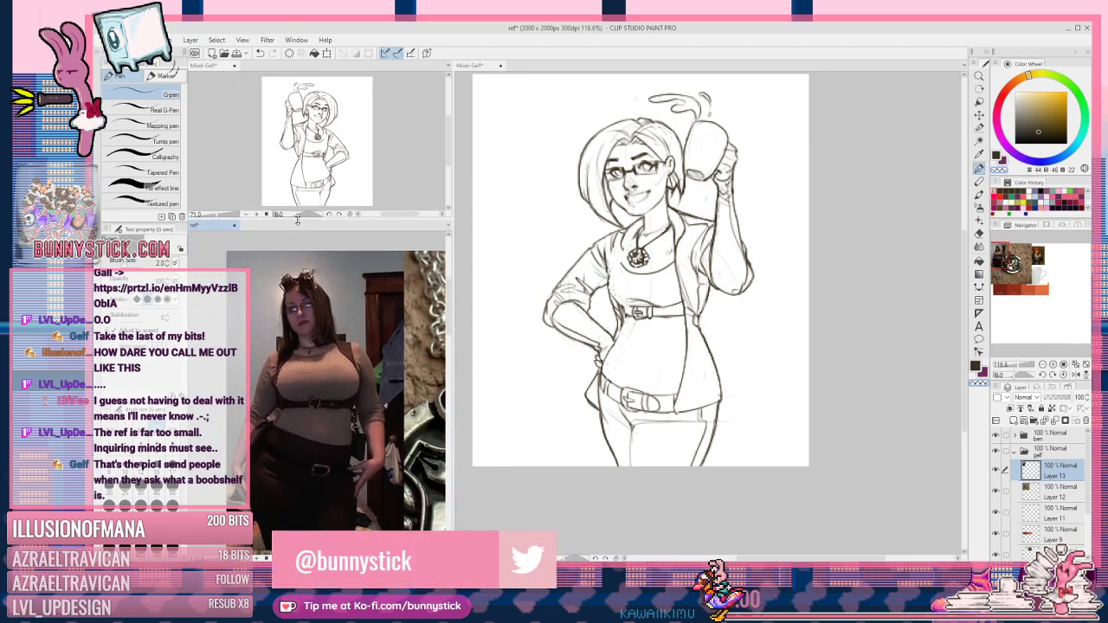
pyautogui.scroll(1, 294, 396)
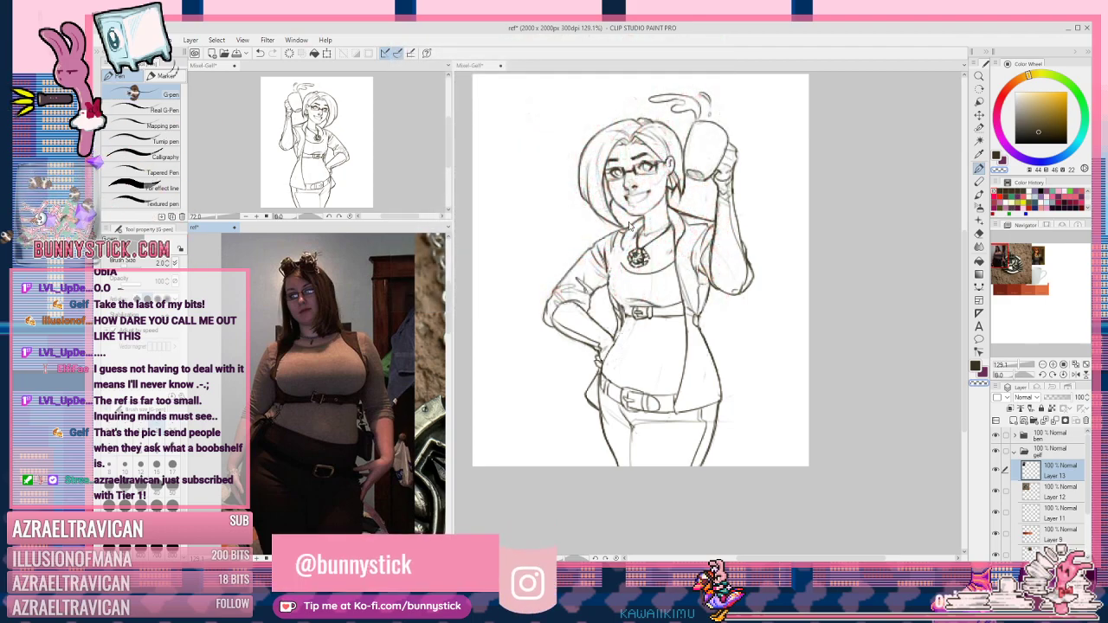
# Step: Rework the side contour of the bust with the G-pen and erase the old under-bust line above the chest belt
pyautogui.click(635, 223)
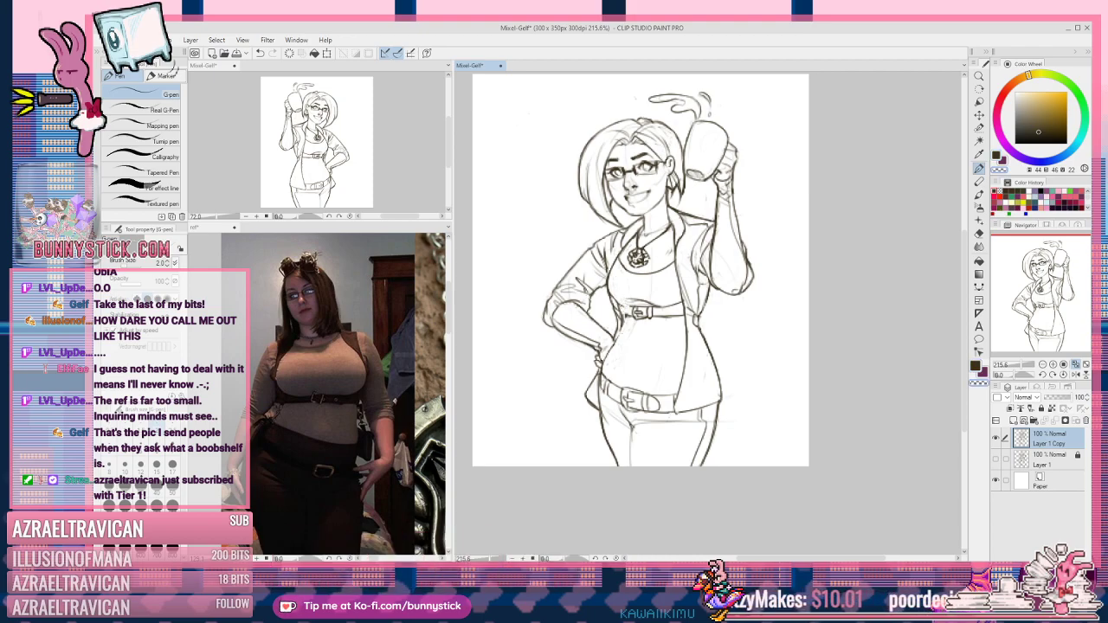
pyautogui.press('c')
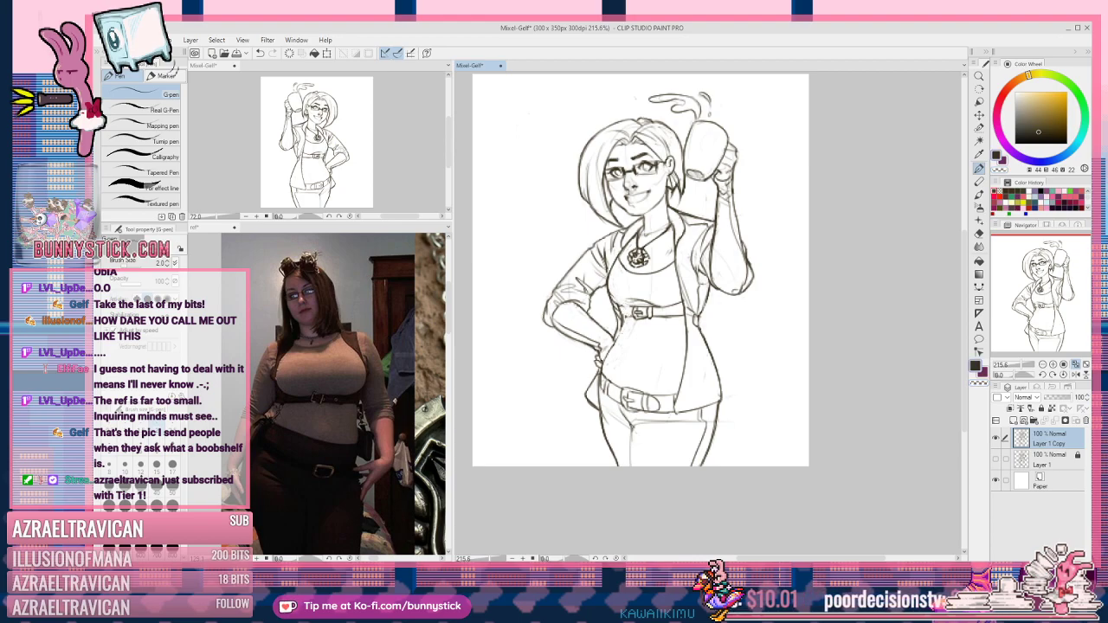
pyautogui.moveTo(609, 285); pyautogui.dragTo(607, 298)
pyautogui.press('c')
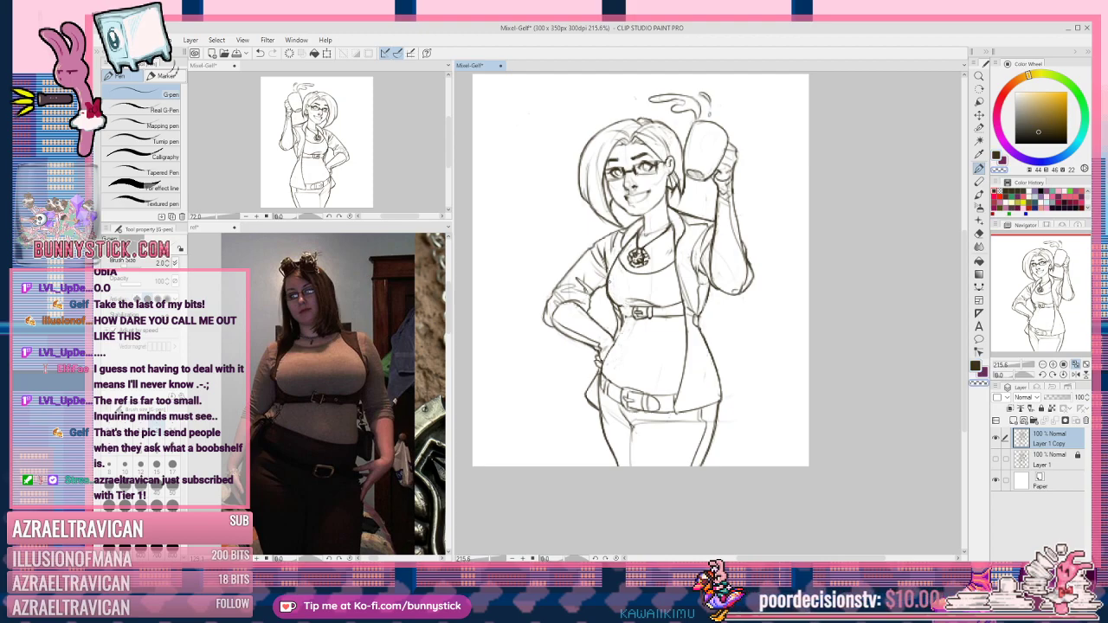
pyautogui.press('c')
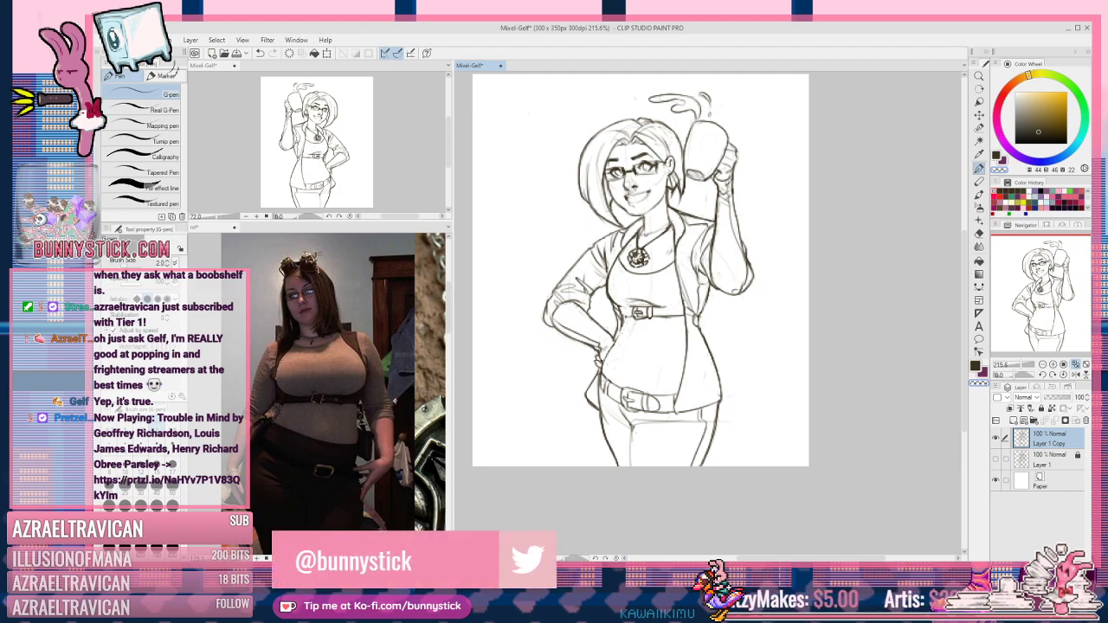
pyautogui.press('c')
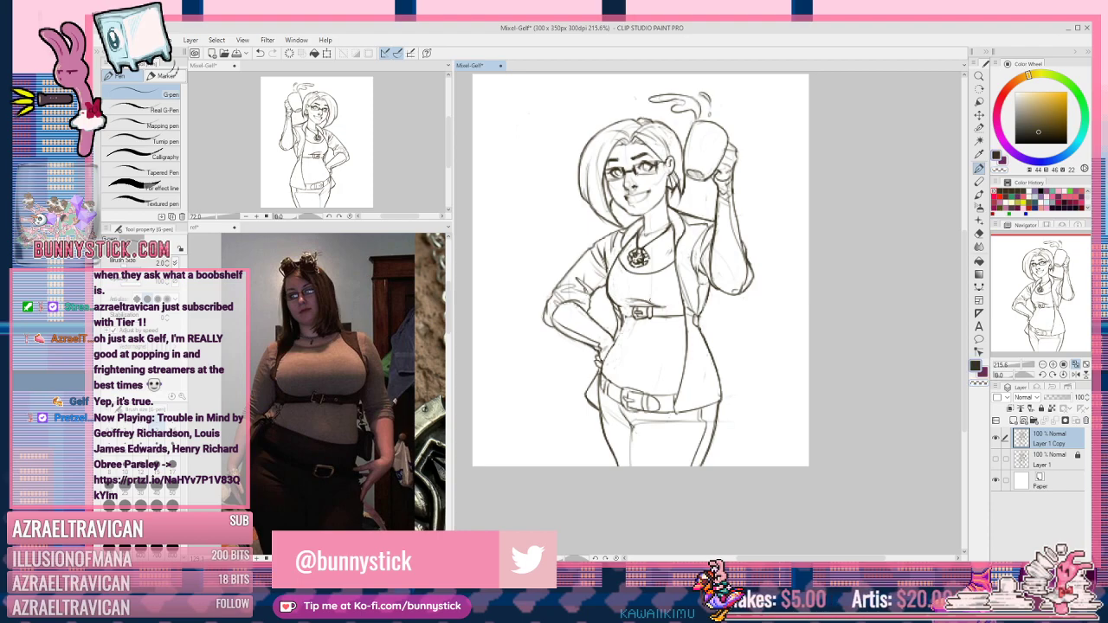
pyautogui.press('c')
pyautogui.moveTo(627, 295); pyautogui.dragTo(662, 304)
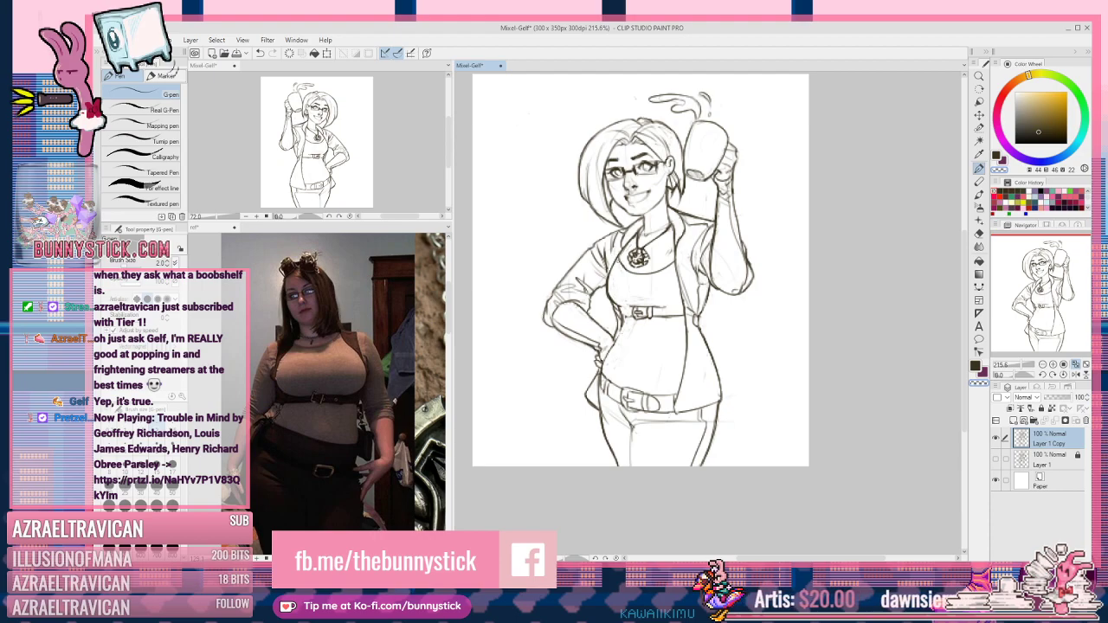
pyautogui.press('c')
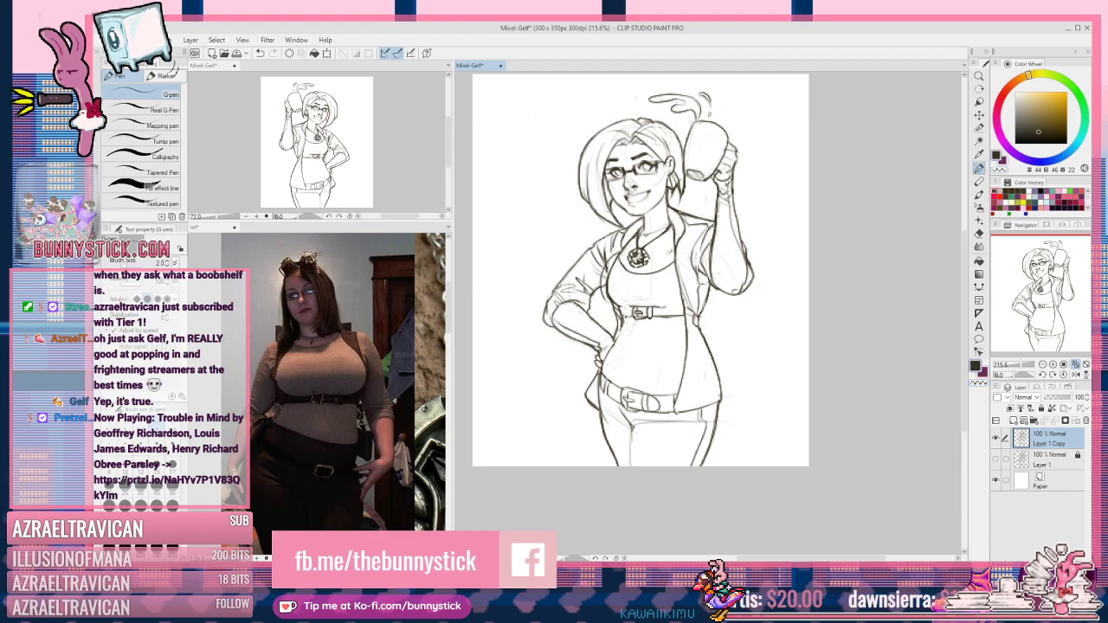
pyautogui.hotkey('ctrl', 'z')
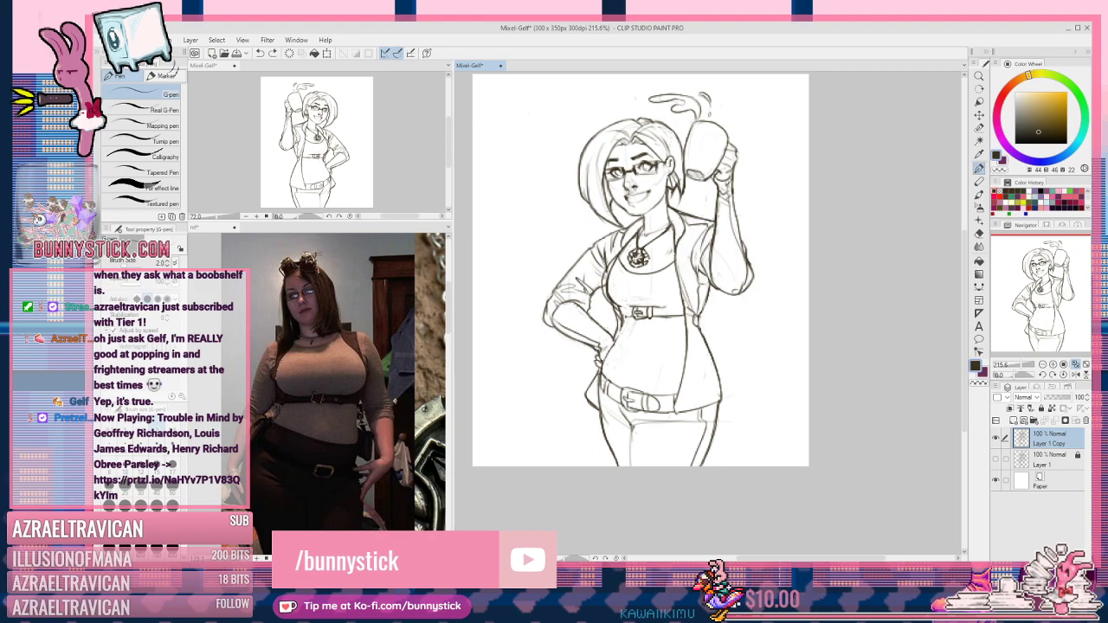
# Step: Clean up the open vest's front edge below the chest belt and refine the bust and belt lines
pyautogui.moveTo(688, 313); pyautogui.dragTo(681, 383)
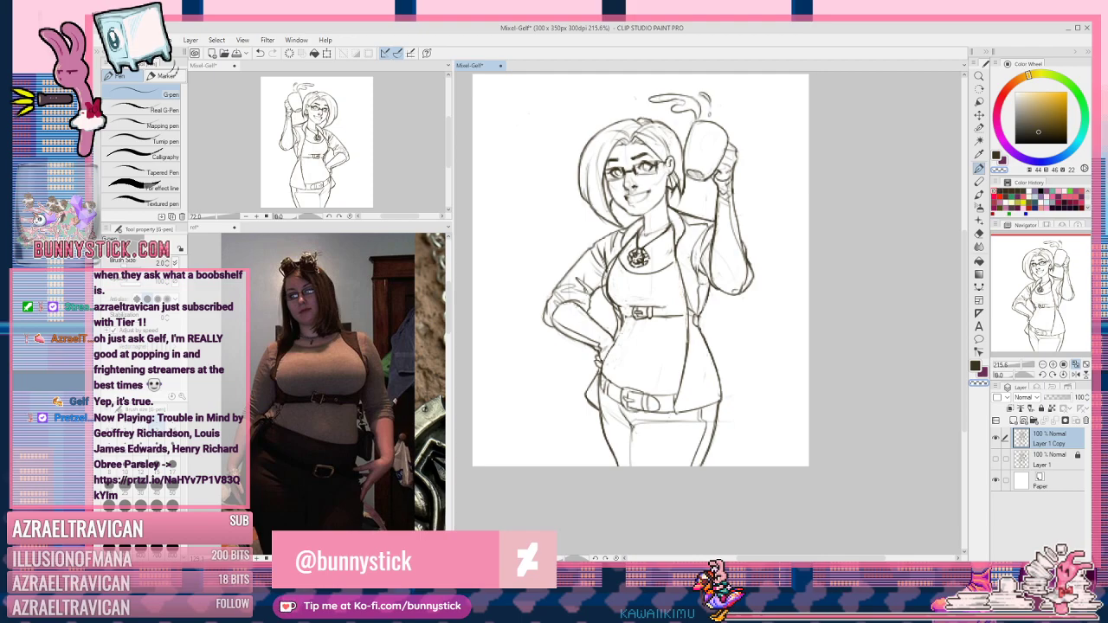
pyautogui.press('c')
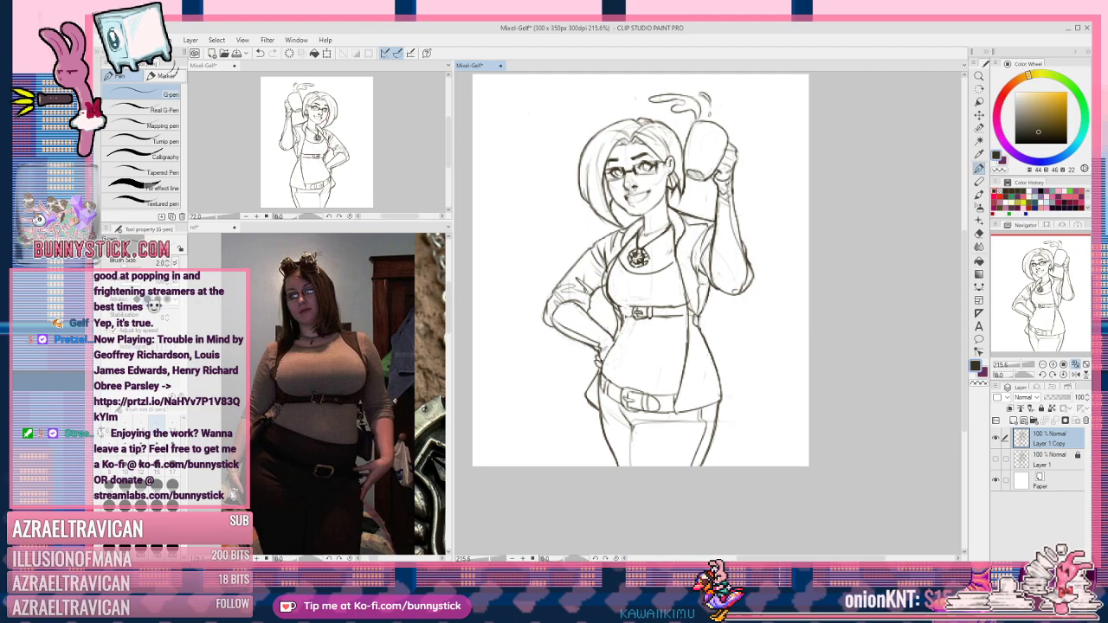
pyautogui.press('c')
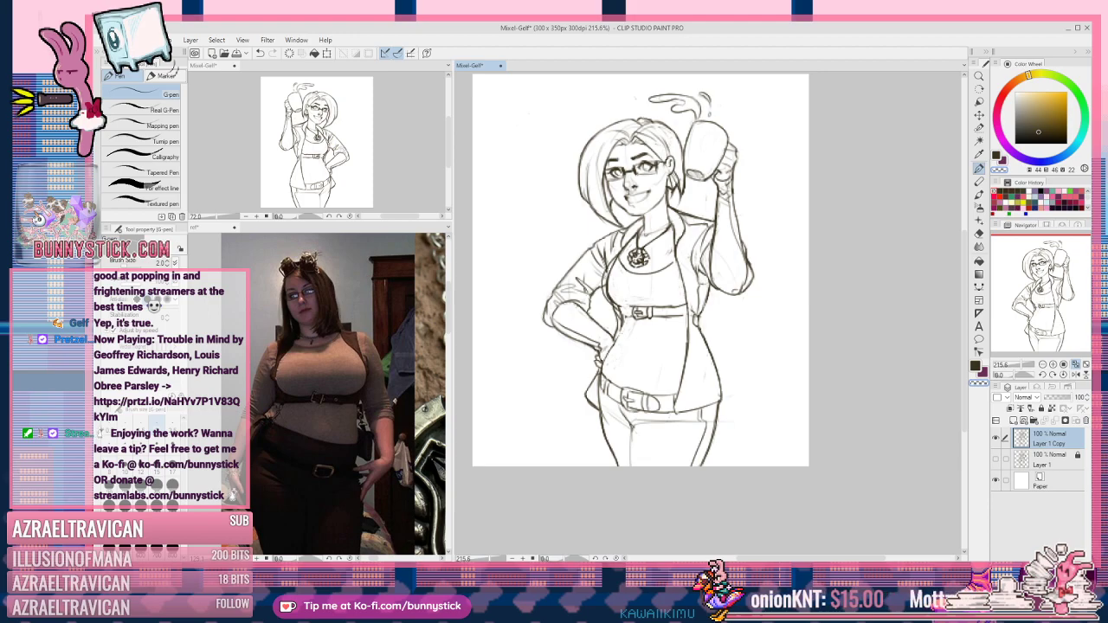
pyautogui.press('c')
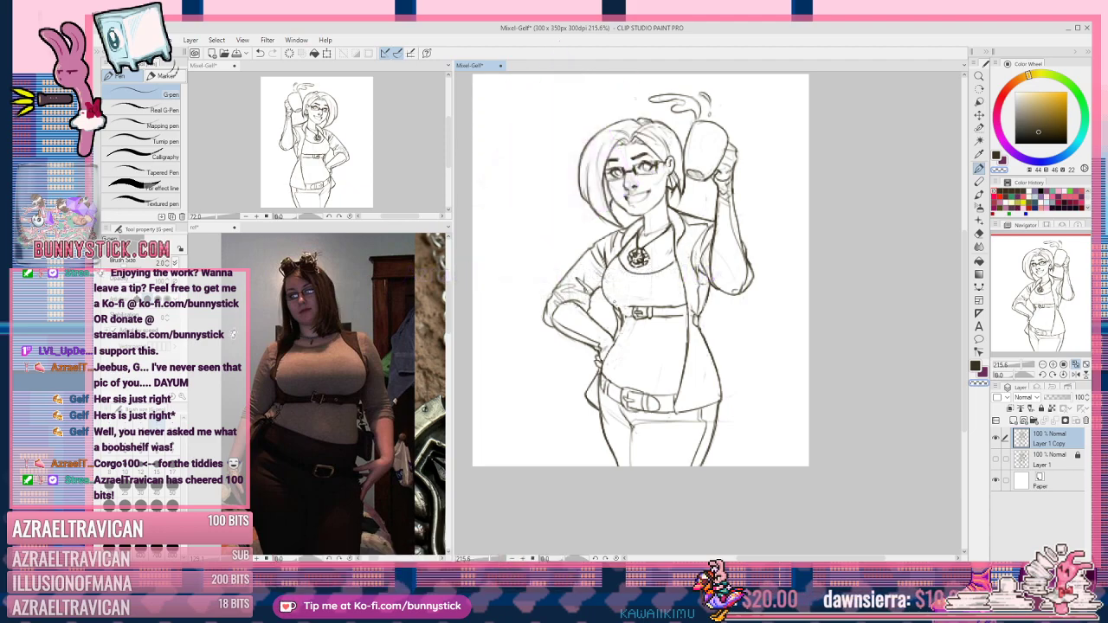
pyautogui.press('c')
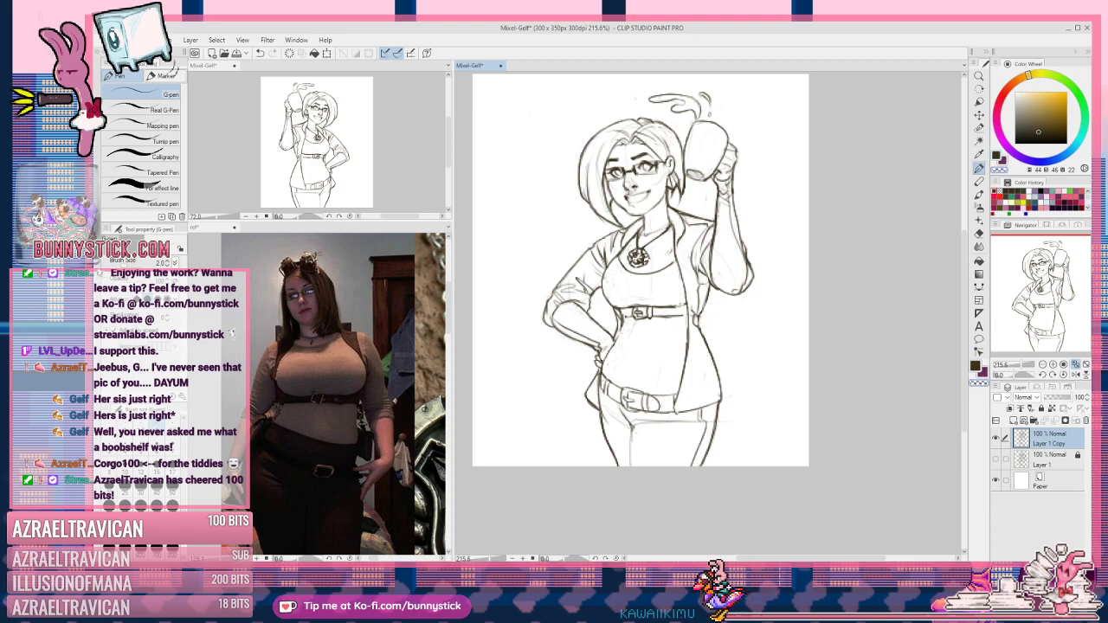
# Step: Erase and redraw the lower bust contour just above the chest belt with the G-pen
pyautogui.moveTo(779, 173); pyautogui.dragTo(858, 362)
pyautogui.moveTo(779, 259); pyautogui.dragTo(714, 373)
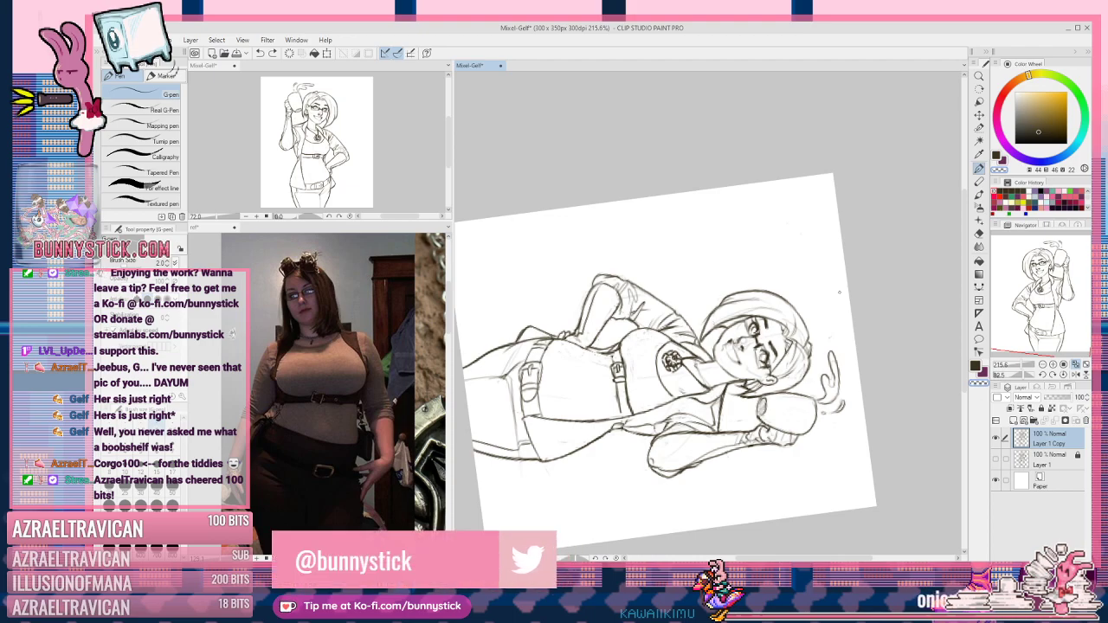
pyautogui.scroll(2, 616, 371)
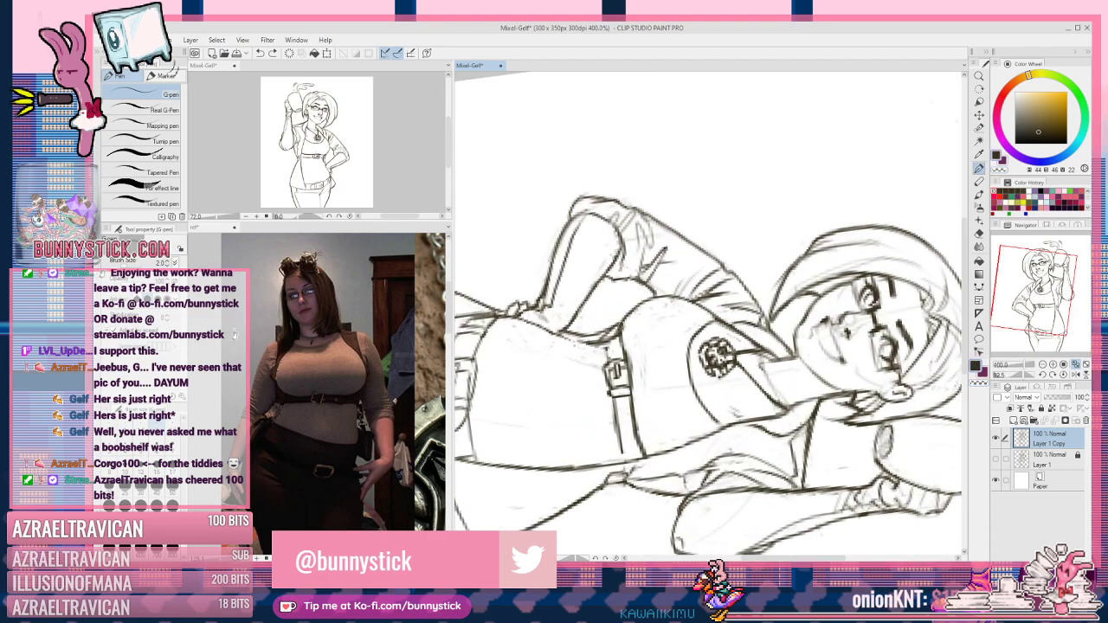
pyautogui.press('c')
pyautogui.moveTo(625, 323); pyautogui.dragTo(639, 430)
pyautogui.moveTo(632, 389); pyautogui.dragTo(636, 426)
pyautogui.press('c')
pyautogui.moveTo(631, 336); pyautogui.dragTo(645, 427)
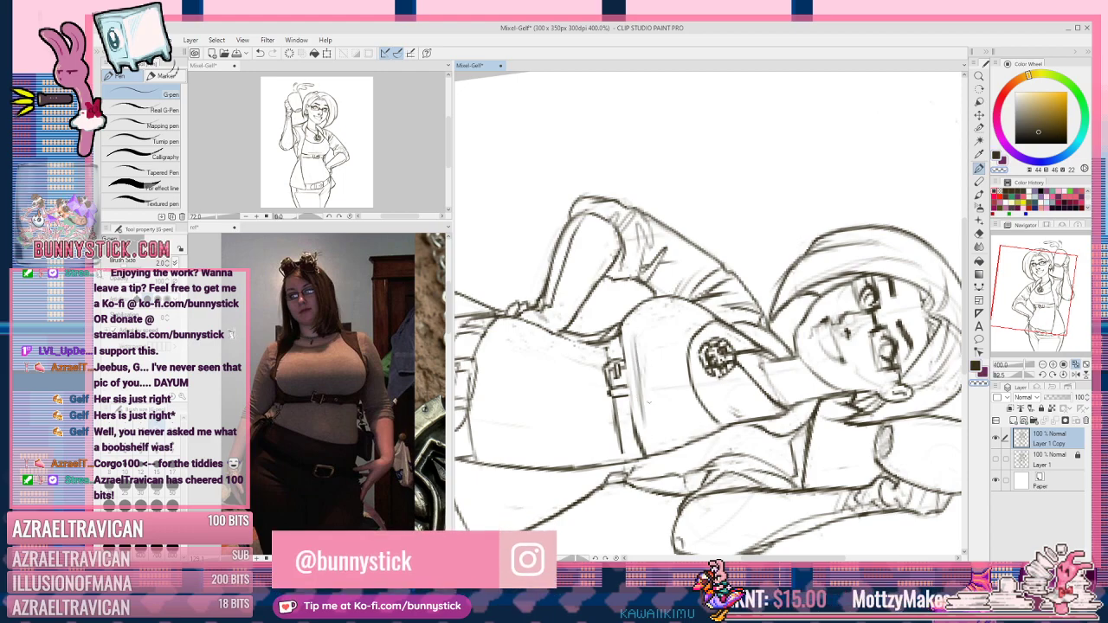
pyautogui.moveTo(641, 402); pyautogui.dragTo(636, 367)
pyautogui.press('c')
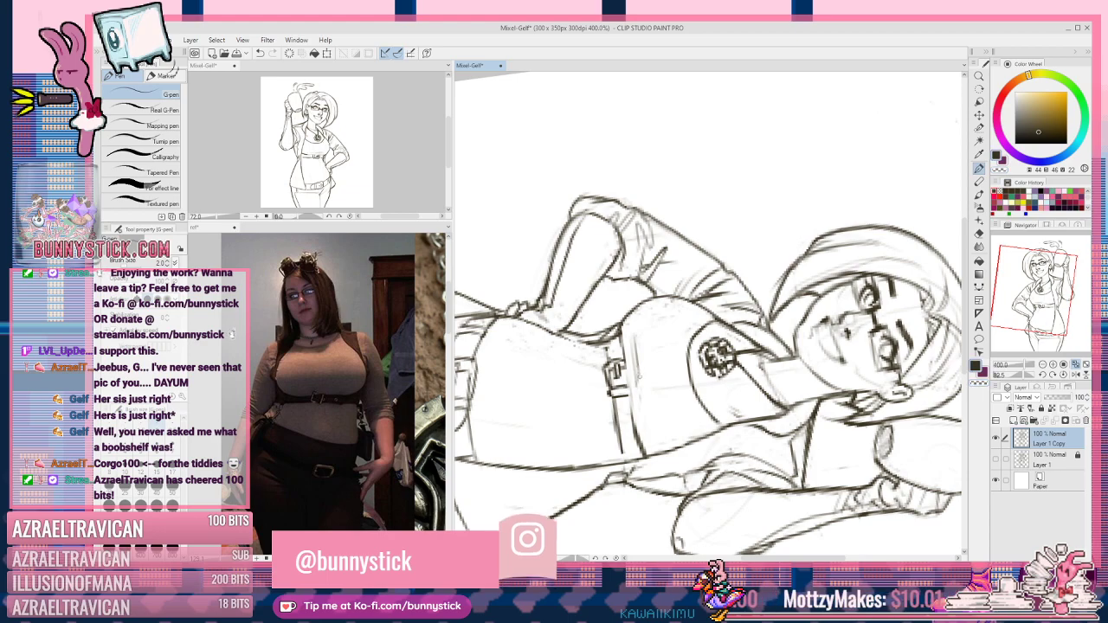
# Step: Refine the under-bust line and trim stray strokes where it meets the chest belt and the vest's front edge
pyautogui.moveTo(620, 322); pyautogui.dragTo(630, 415)
pyautogui.moveTo(626, 389); pyautogui.dragTo(640, 440)
pyautogui.press('c')
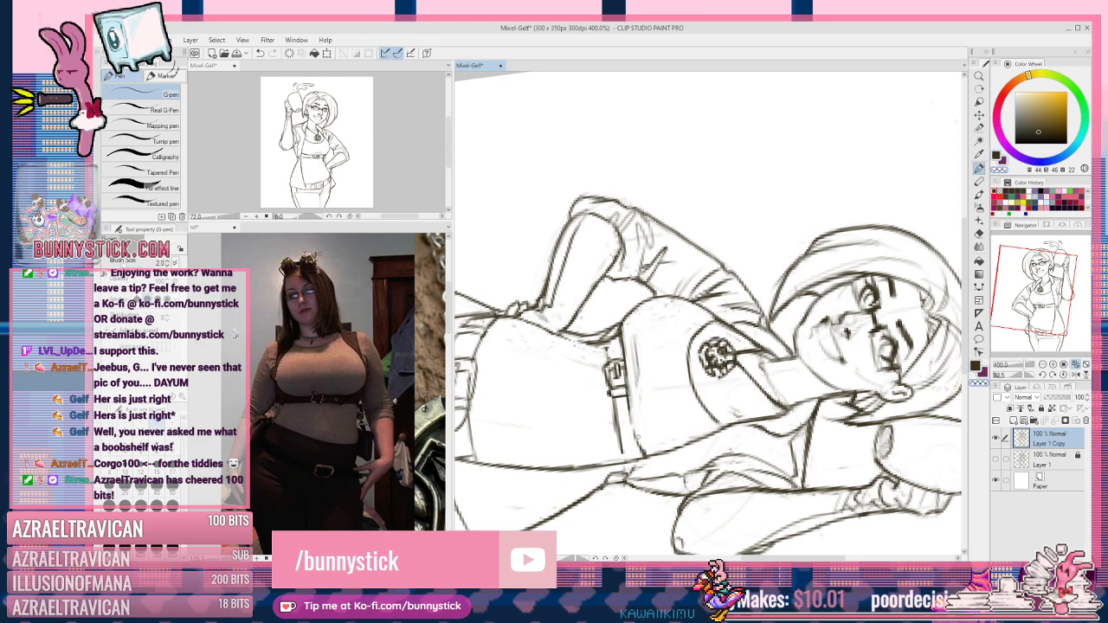
pyautogui.moveTo(635, 440); pyautogui.dragTo(641, 455)
pyautogui.press('c')
pyautogui.moveTo(628, 401); pyautogui.dragTo(642, 456)
pyautogui.press('c')
pyautogui.press('c')
pyautogui.moveTo(626, 403); pyautogui.dragTo(642, 458)
pyautogui.press('c')
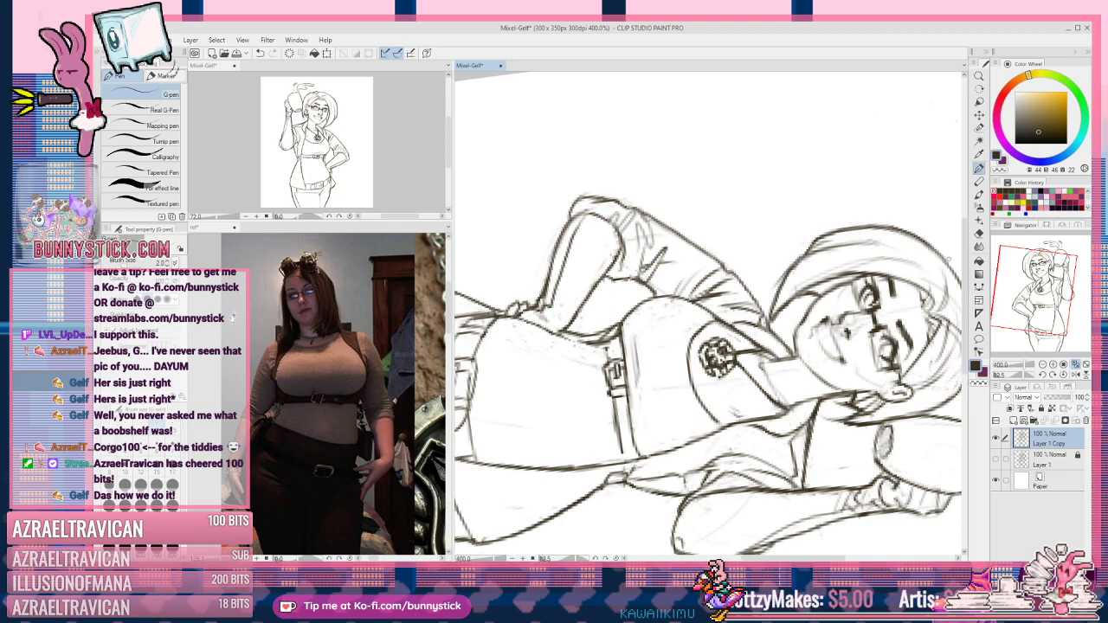
# Step: Redraw the waist contour from the chest belt down to the hand on the hip as a smoother curve
pyautogui.click(1064, 368)
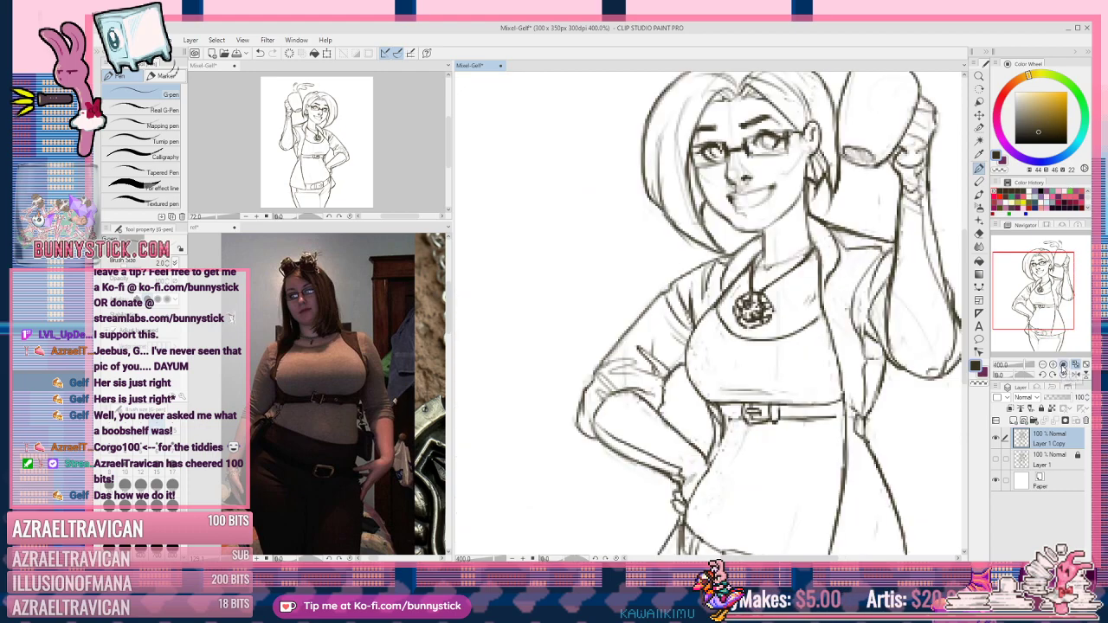
pyautogui.moveTo(747, 426); pyautogui.dragTo(749, 369)
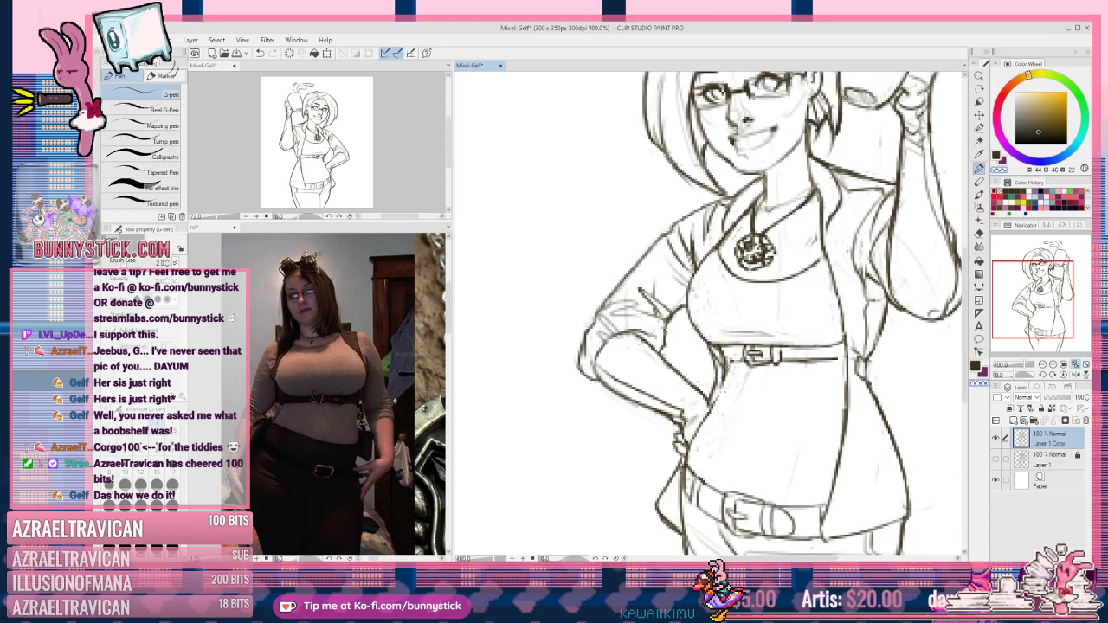
pyautogui.moveTo(725, 360); pyautogui.dragTo(687, 462)
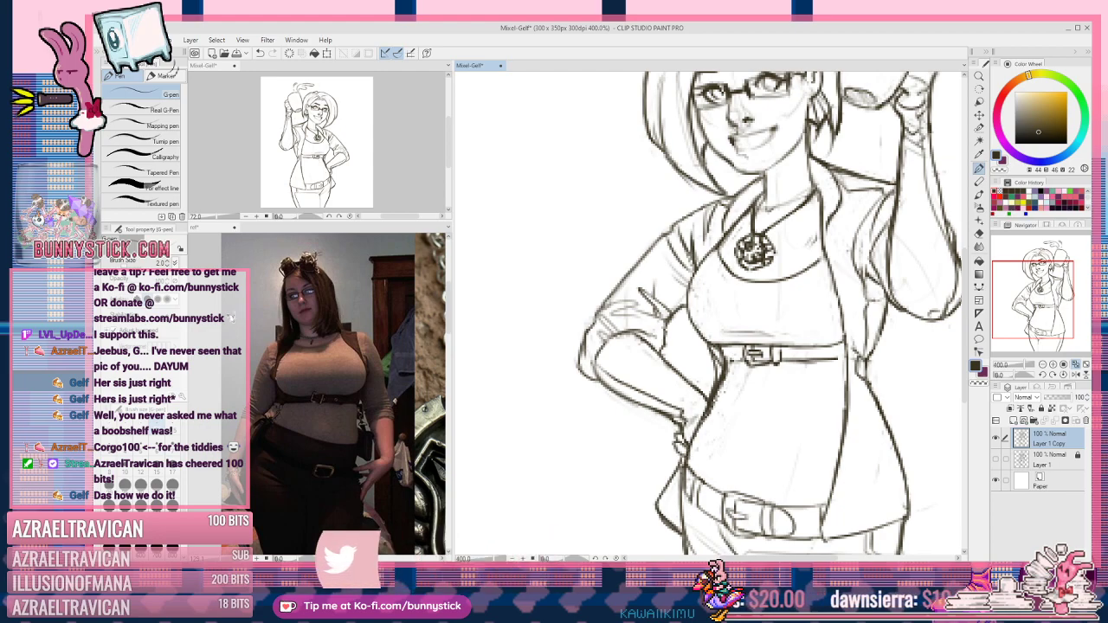
pyautogui.moveTo(708, 410); pyautogui.dragTo(684, 466)
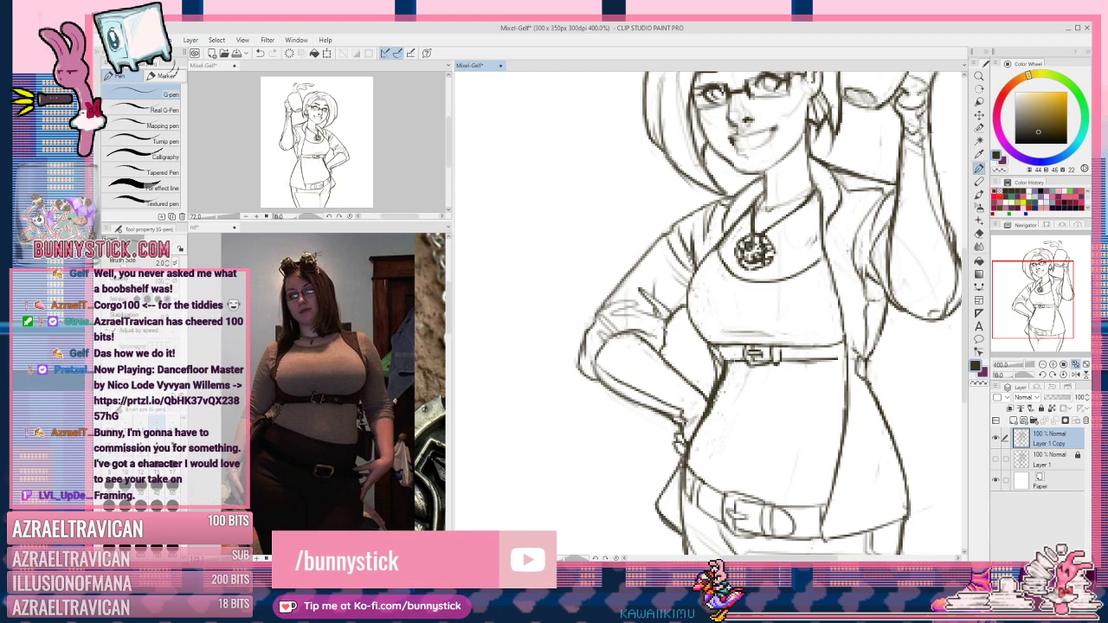
pyautogui.moveTo(727, 370)
pyautogui.mouseDown()
pyautogui.moveTo(707, 388)
pyautogui.moveTo(695, 440)
pyautogui.mouseUp()
pyautogui.moveTo(713, 398); pyautogui.dragTo(690, 444)
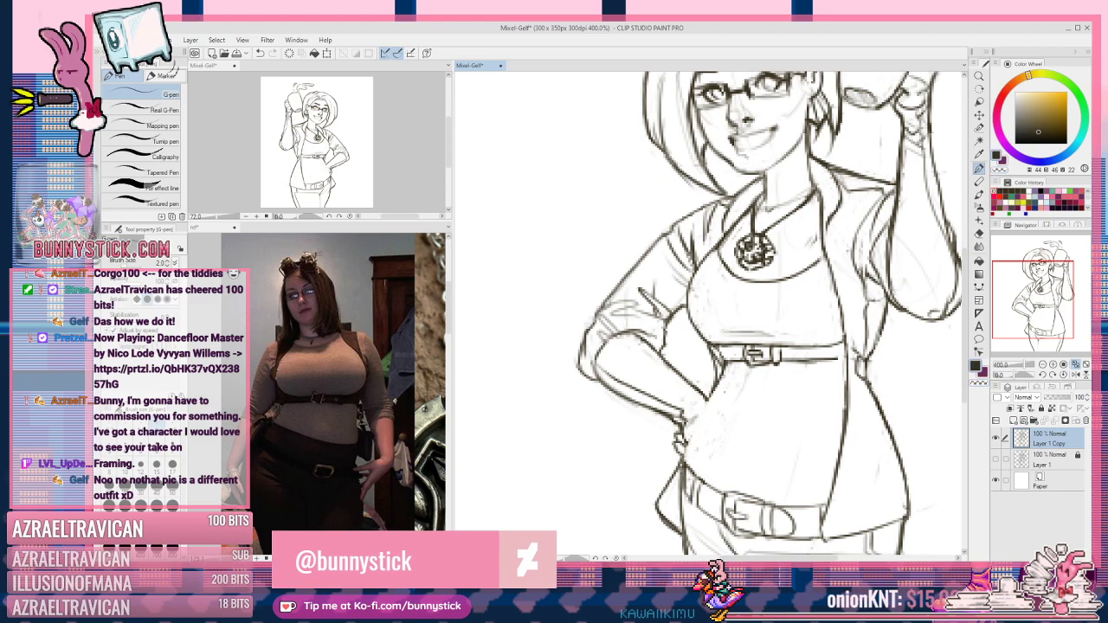
pyautogui.moveTo(709, 401); pyautogui.dragTo(686, 461)
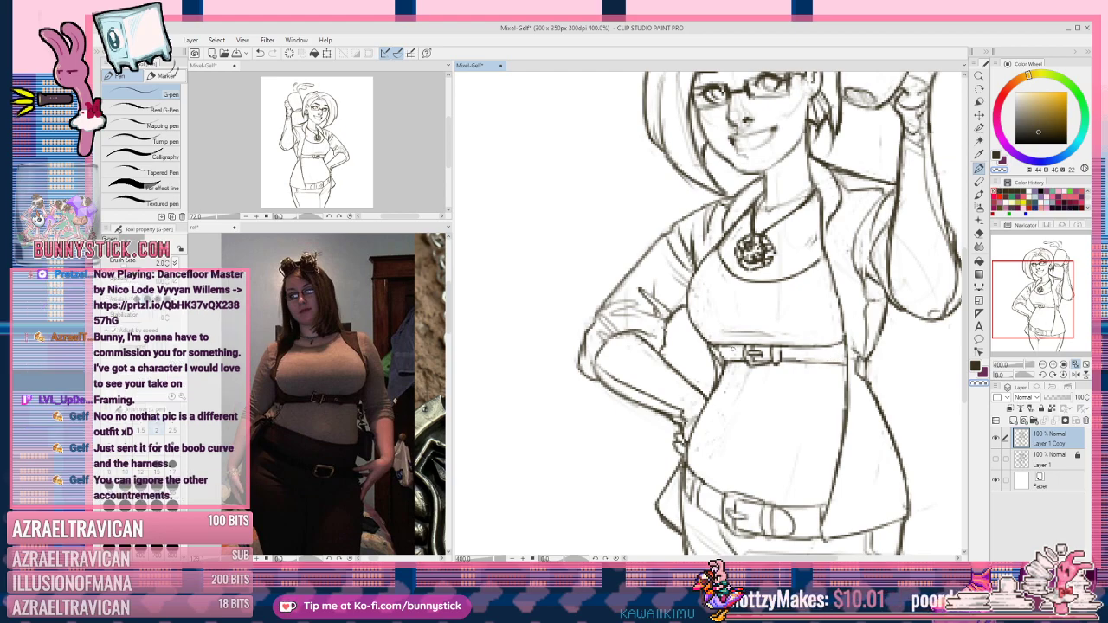
# Step: Touch up the chest belt beside its buckle and the vest's front edge beside the bust, and save the drawing
pyautogui.press('c')
pyautogui.moveTo(730, 345); pyautogui.dragTo(734, 360)
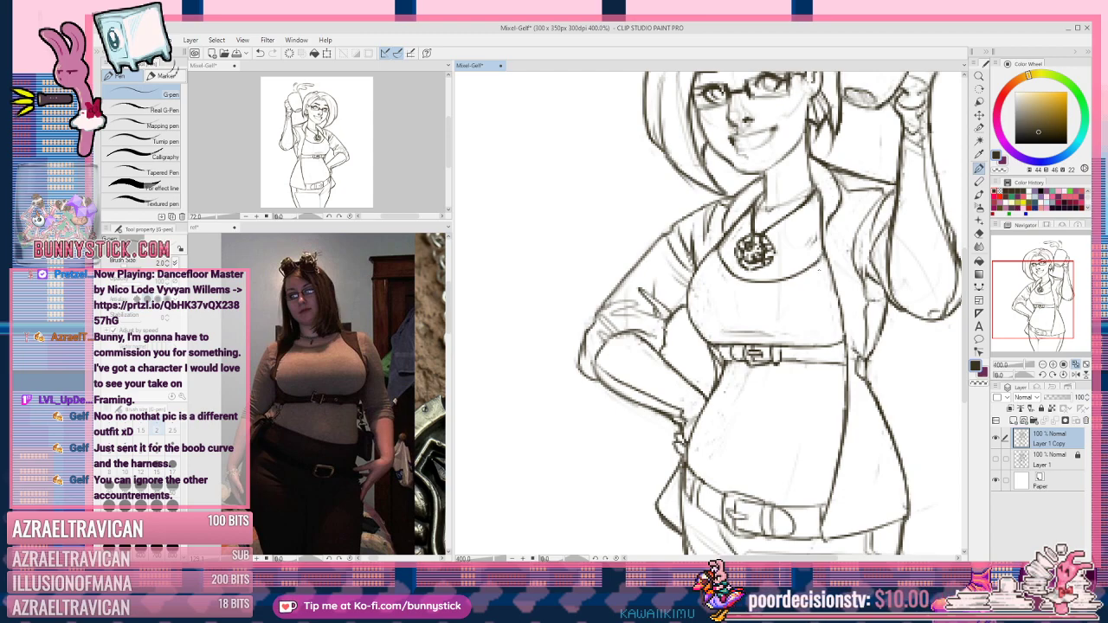
pyautogui.moveTo(819, 220); pyautogui.dragTo(842, 296)
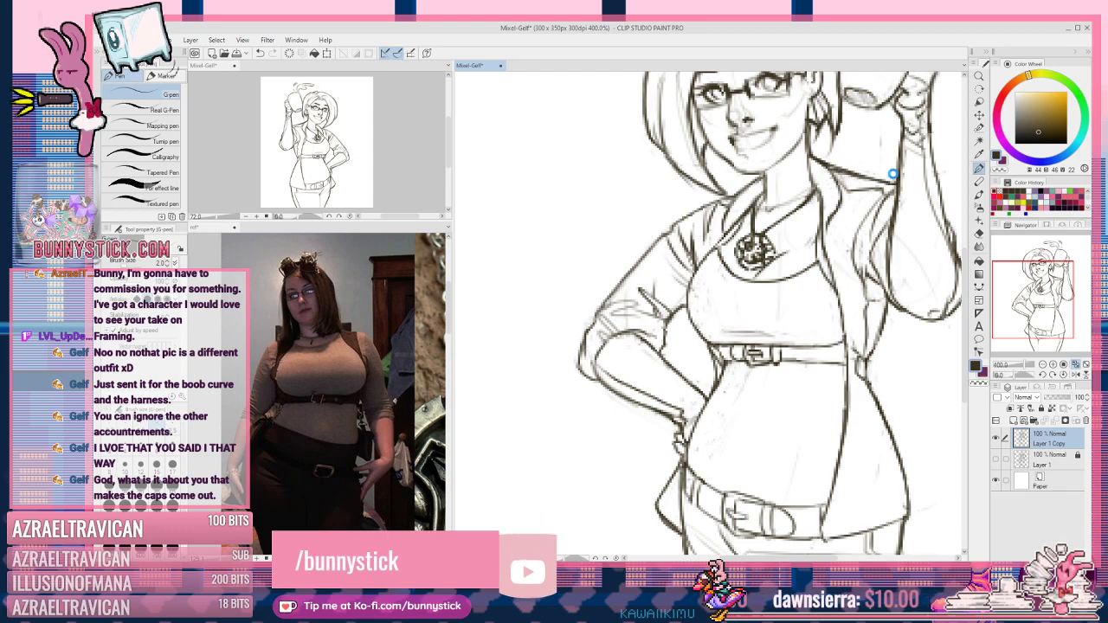
pyautogui.hotkey('ctrl', 's')
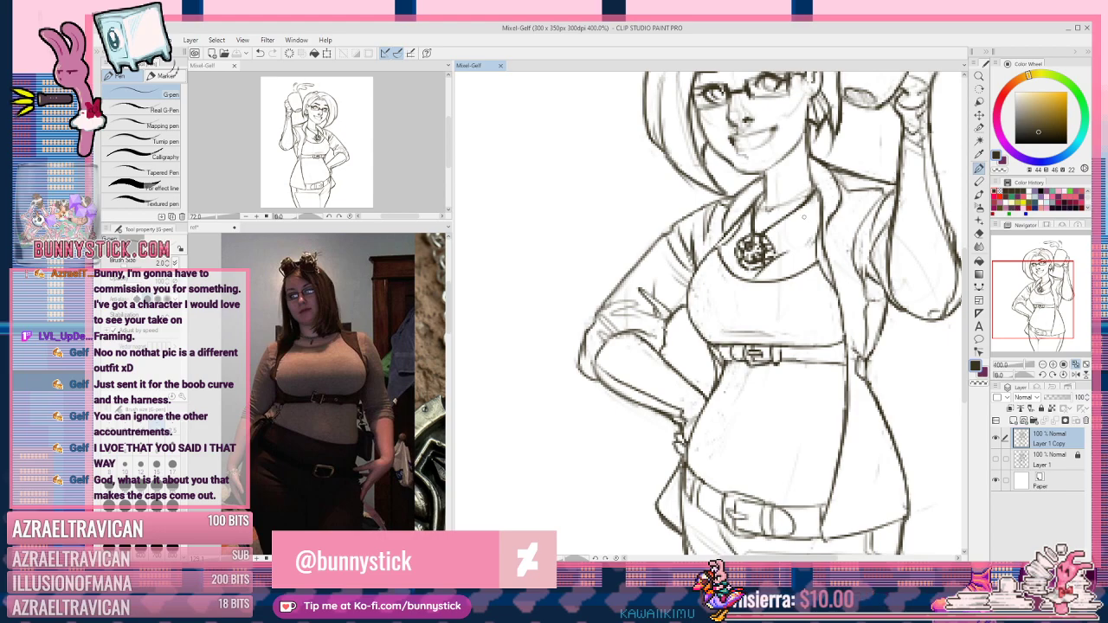
pyautogui.hotkey('ctrl', 'z')
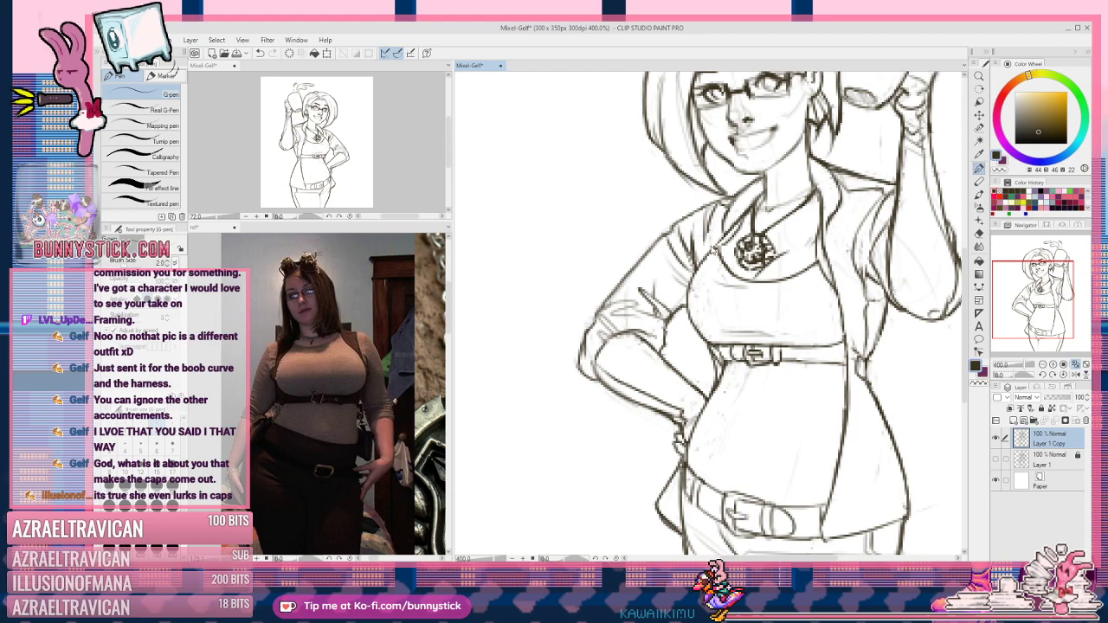
pyautogui.hotkey('ctrl', 's')
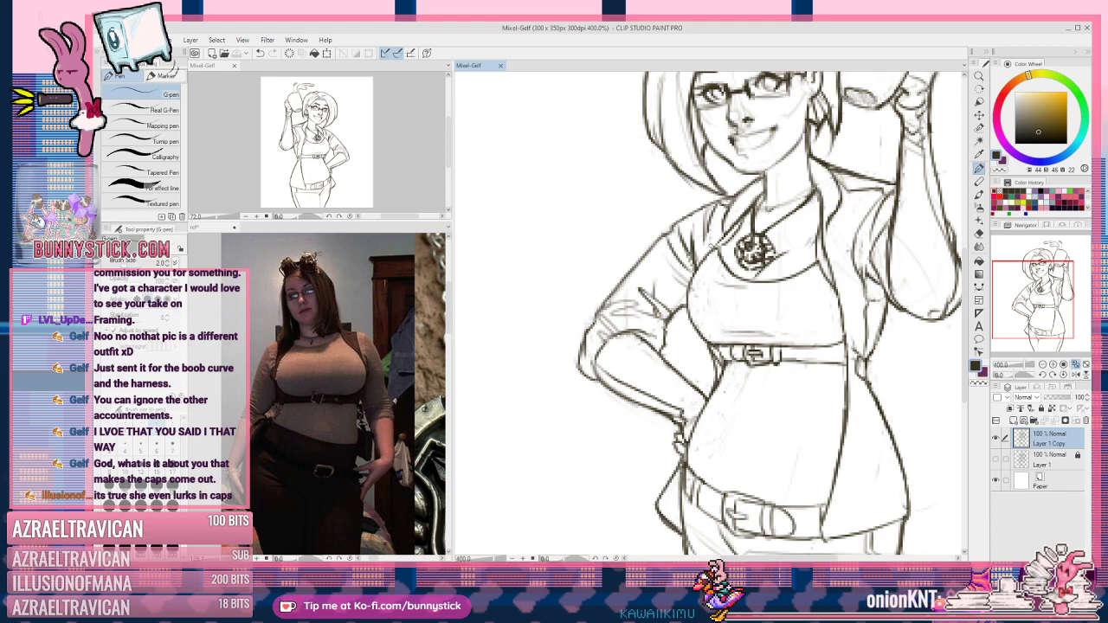
# Step: Rework the top's neckline below the pendant and refine the vest's outer edge from waist to hem
pyautogui.moveTo(712, 245); pyautogui.dragTo(724, 234)
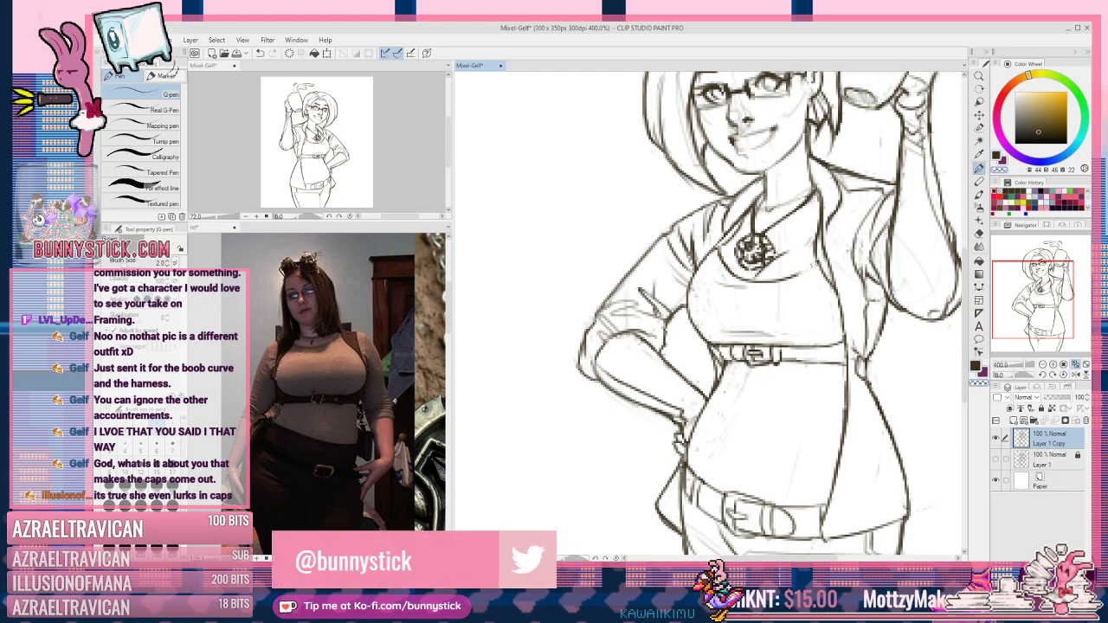
pyautogui.press('c')
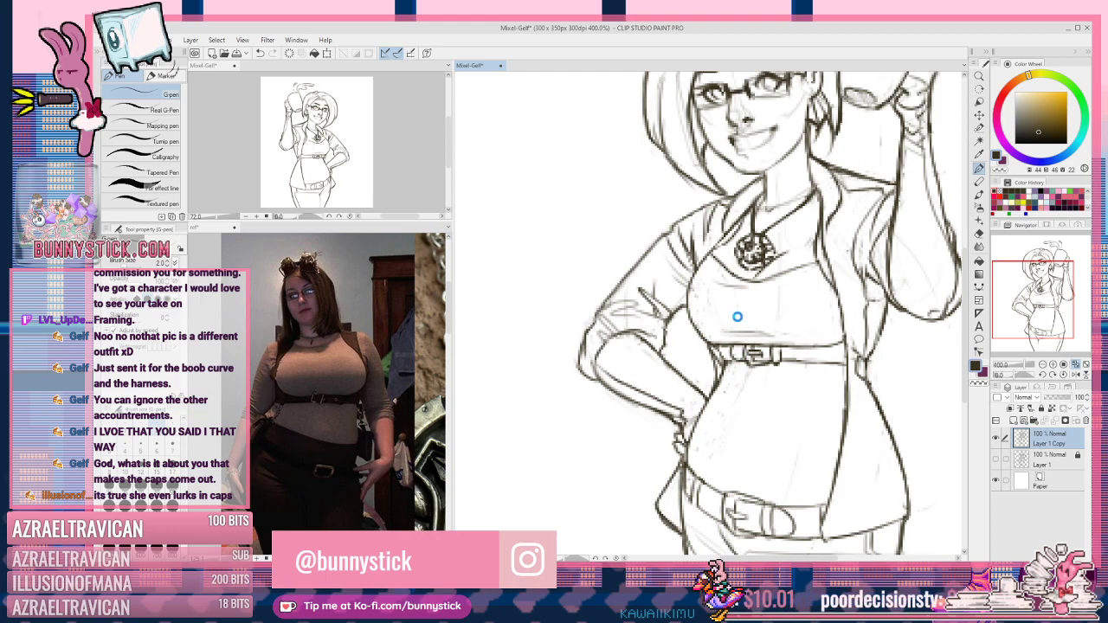
pyautogui.scroll(-1, 738, 321)
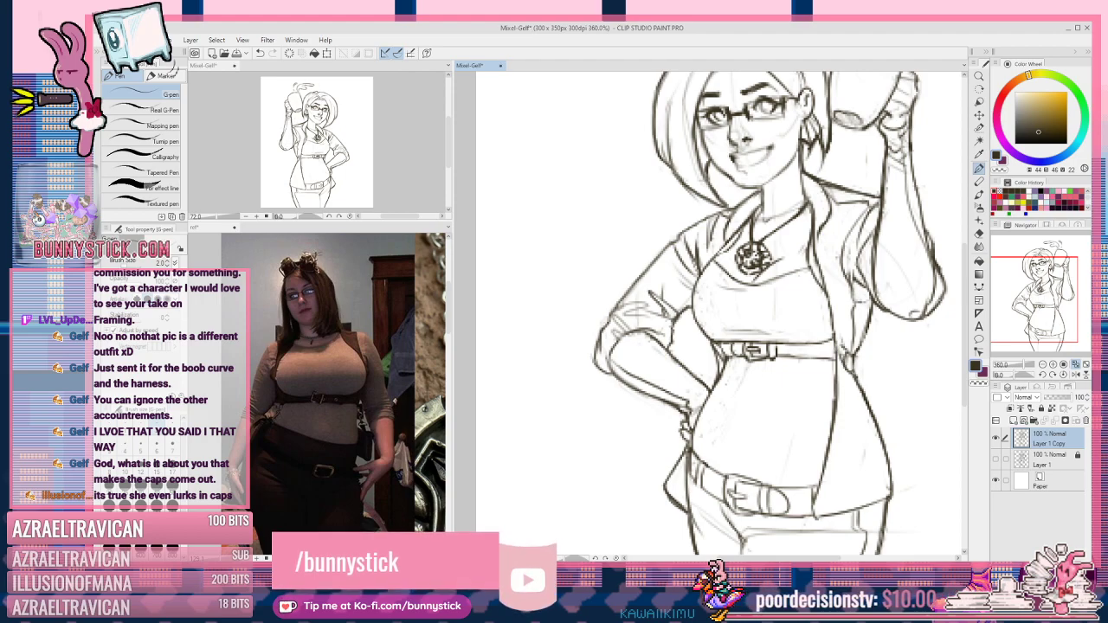
pyautogui.moveTo(851, 375); pyautogui.dragTo(896, 485)
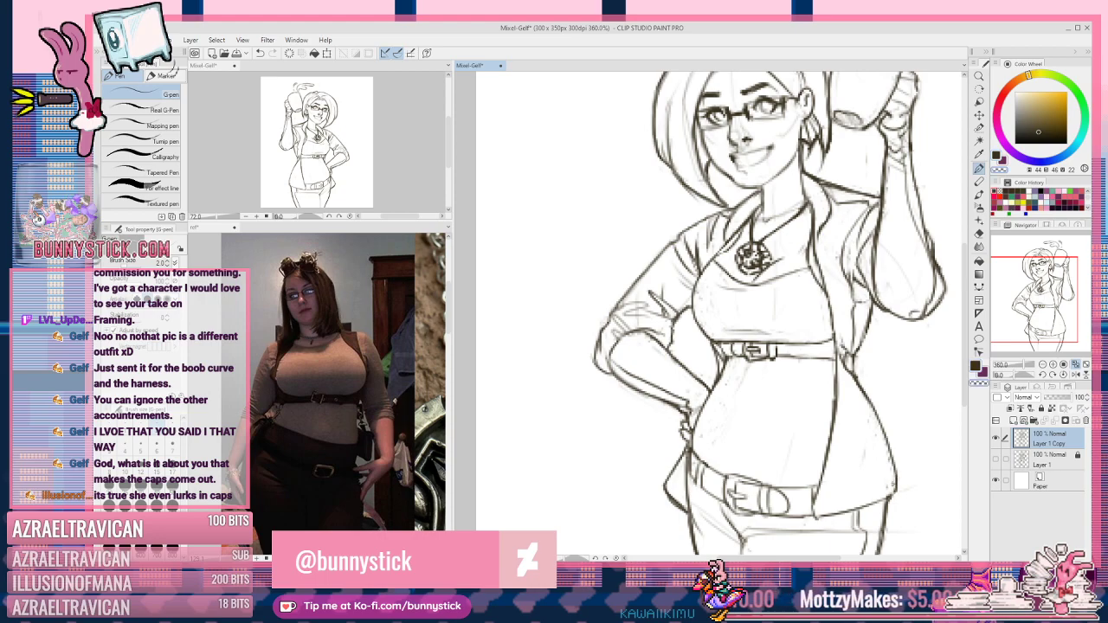
# Step: Extend the outer thigh contour and draw a second horizontal line across the upper thigh below the existing one
pyautogui.moveTo(840, 432); pyautogui.dragTo(797, 346)
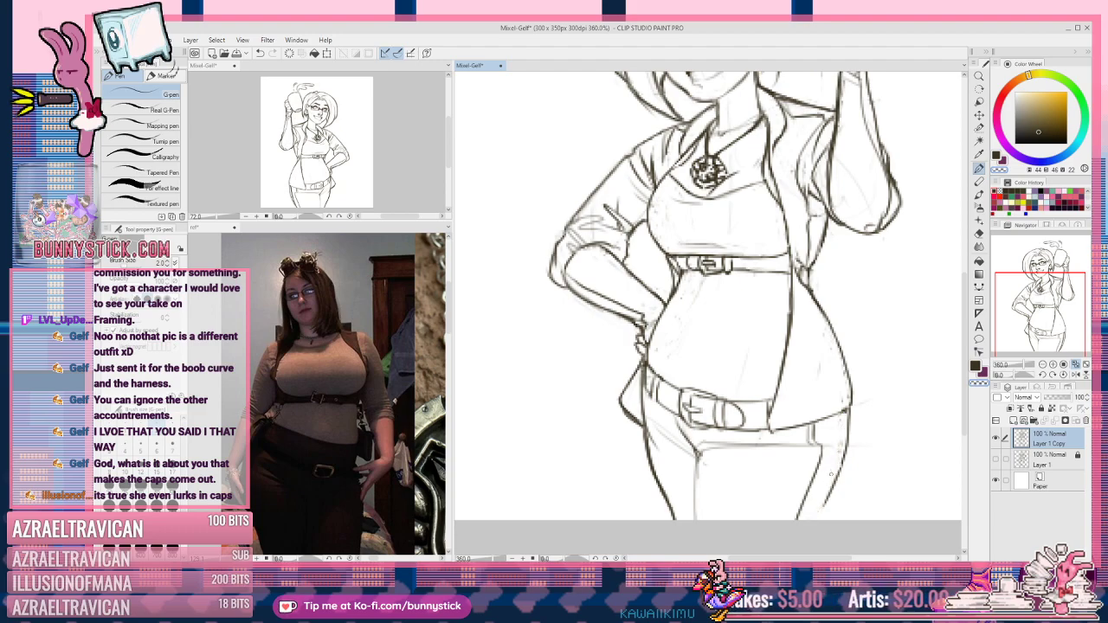
pyautogui.press('c')
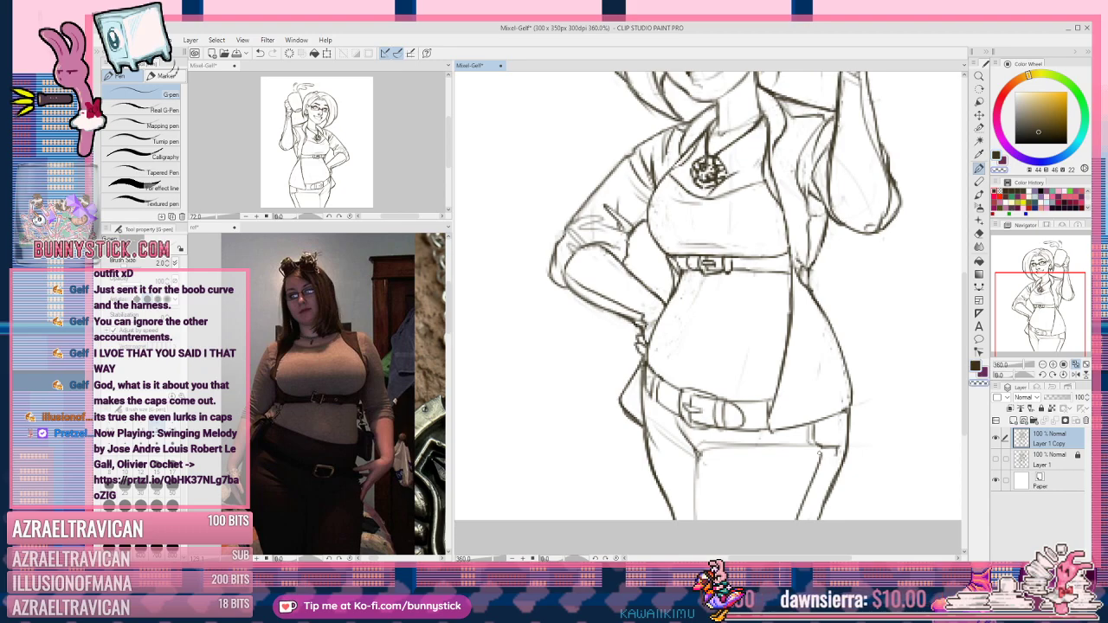
pyautogui.moveTo(699, 459)
pyautogui.mouseDown()
pyautogui.moveTo(822, 460)
pyautogui.moveTo(810, 454)
pyautogui.mouseUp()
pyautogui.hotkey('ctrl', 'z')
pyautogui.hotkey('ctrl', 'z')
pyautogui.moveTo(696, 456); pyautogui.dragTo(843, 456)
pyautogui.hotkey('ctrl', 'z')
pyautogui.moveTo(746, 461)
pyautogui.mouseDown()
pyautogui.moveTo(847, 462)
pyautogui.moveTo(741, 460)
pyautogui.mouseUp()
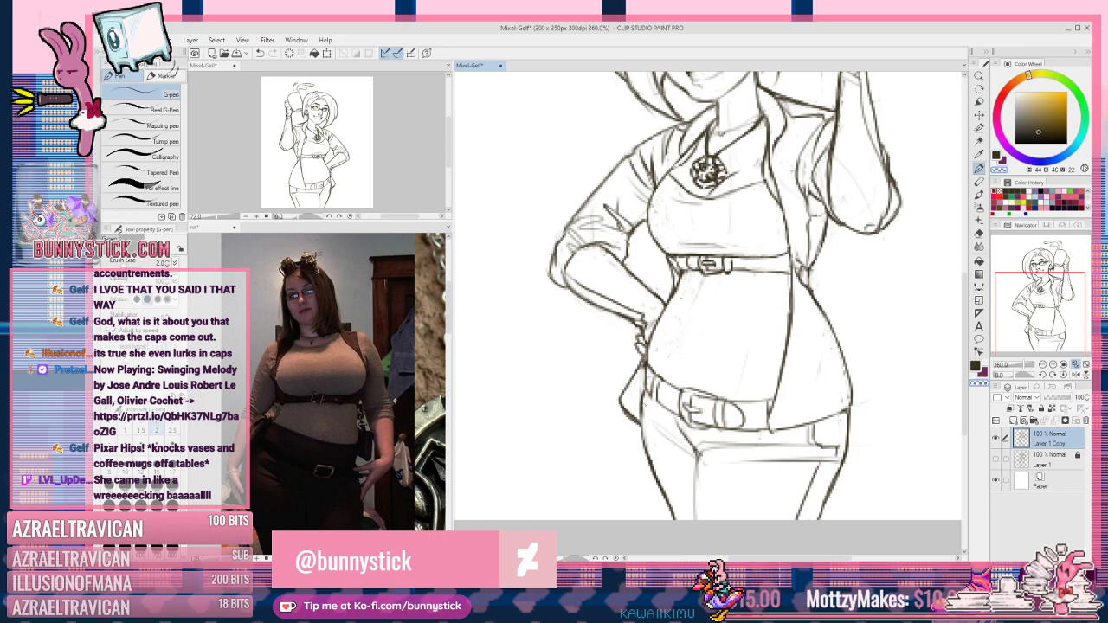
# Step: Redraw the crease lines running from the hip below the belt to the crotch
pyautogui.press('c')
pyautogui.moveTo(696, 467); pyautogui.dragTo(642, 373)
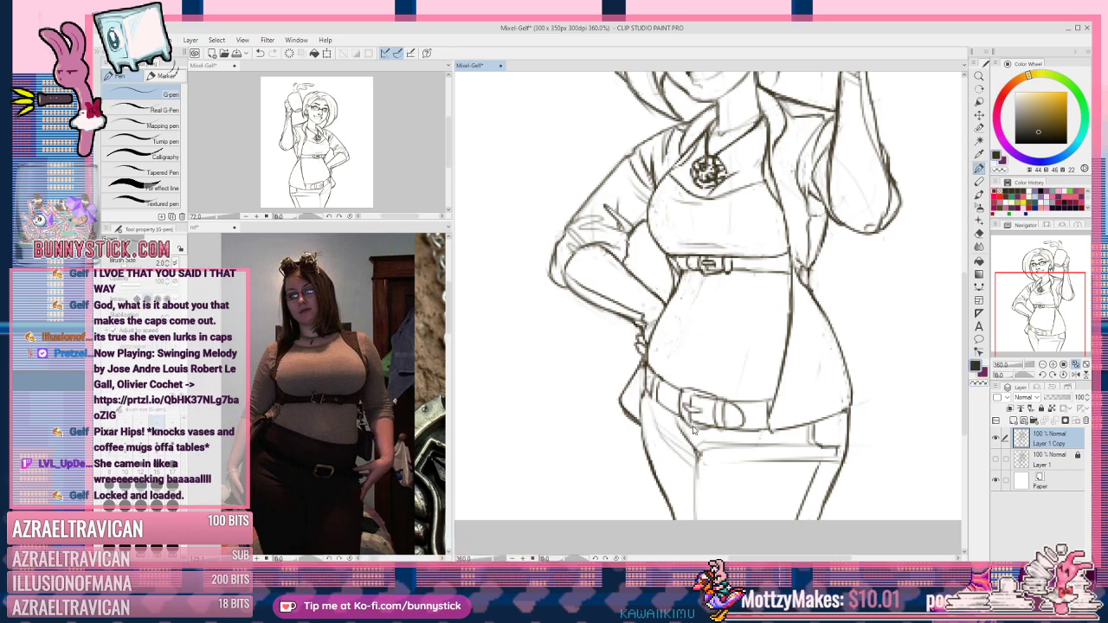
pyautogui.hotkey('ctrl', 'z')
pyautogui.moveTo(691, 453)
pyautogui.mouseDown()
pyautogui.moveTo(642, 390)
pyautogui.moveTo(691, 453)
pyautogui.mouseUp()
pyautogui.hotkey('ctrl', 'z')
pyautogui.hotkey('ctrl', 'z')
pyautogui.moveTo(651, 422); pyautogui.dragTo(697, 457)
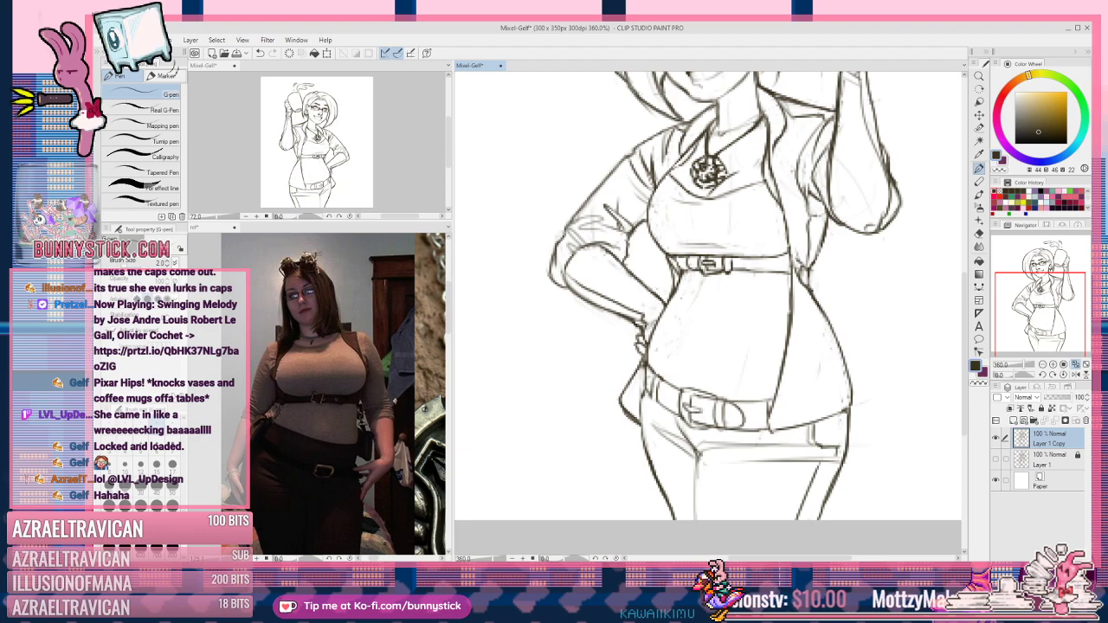
pyautogui.press('c')
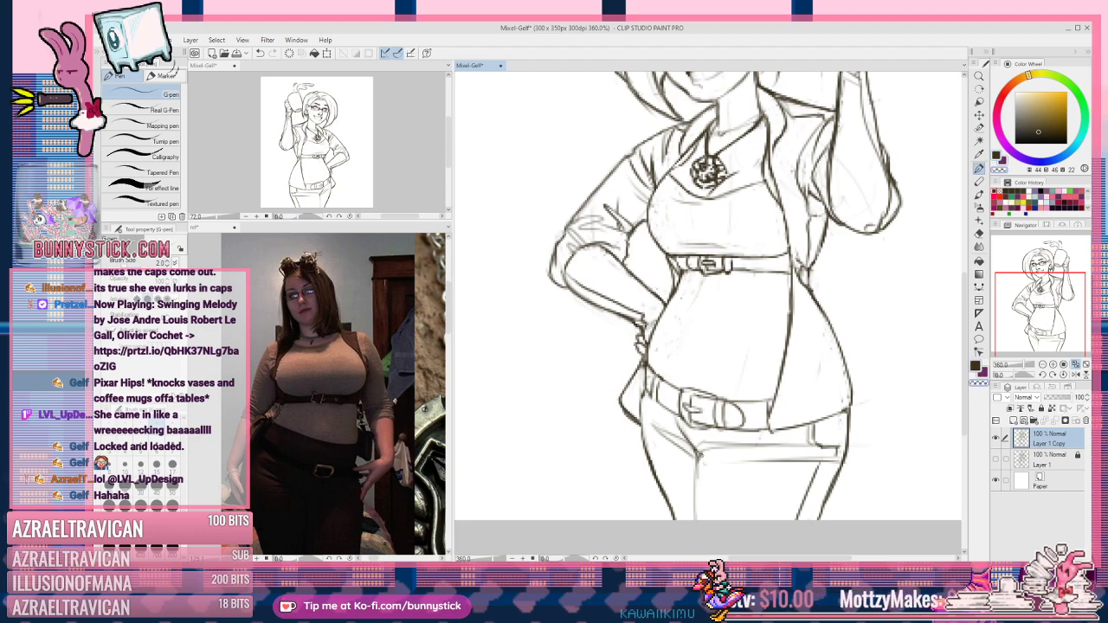
# Step: Redraw the inner thigh line from the crotch down to the bottom edge of the canvas
pyautogui.press('c')
pyautogui.moveTo(700, 451); pyautogui.dragTo(691, 520)
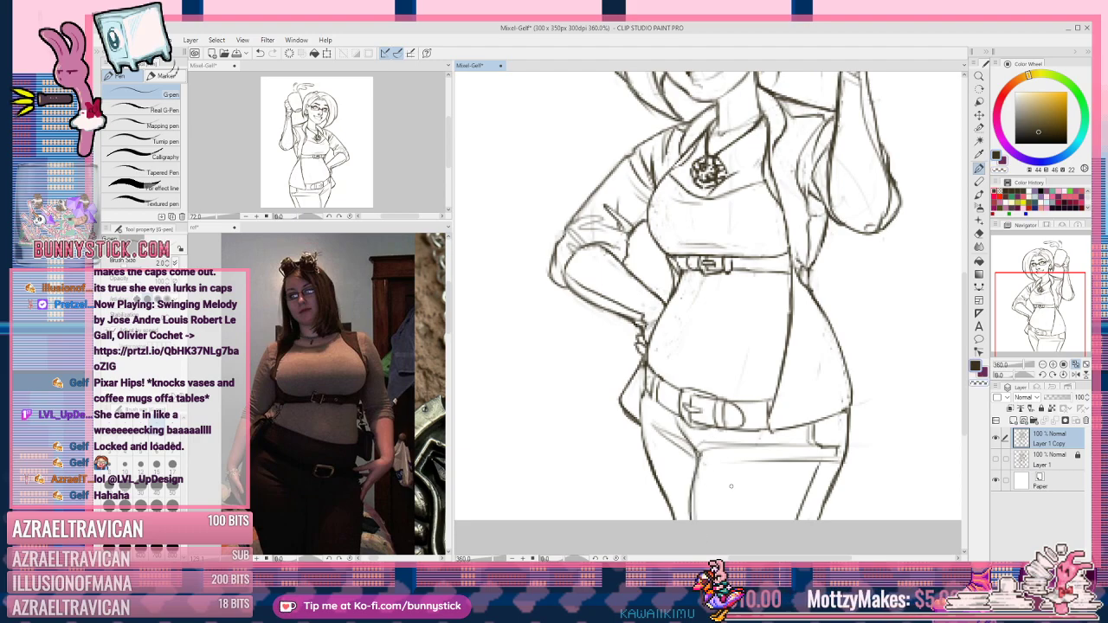
pyautogui.hotkey('ctrl', 'z')
pyautogui.moveTo(699, 454); pyautogui.dragTo(693, 519)
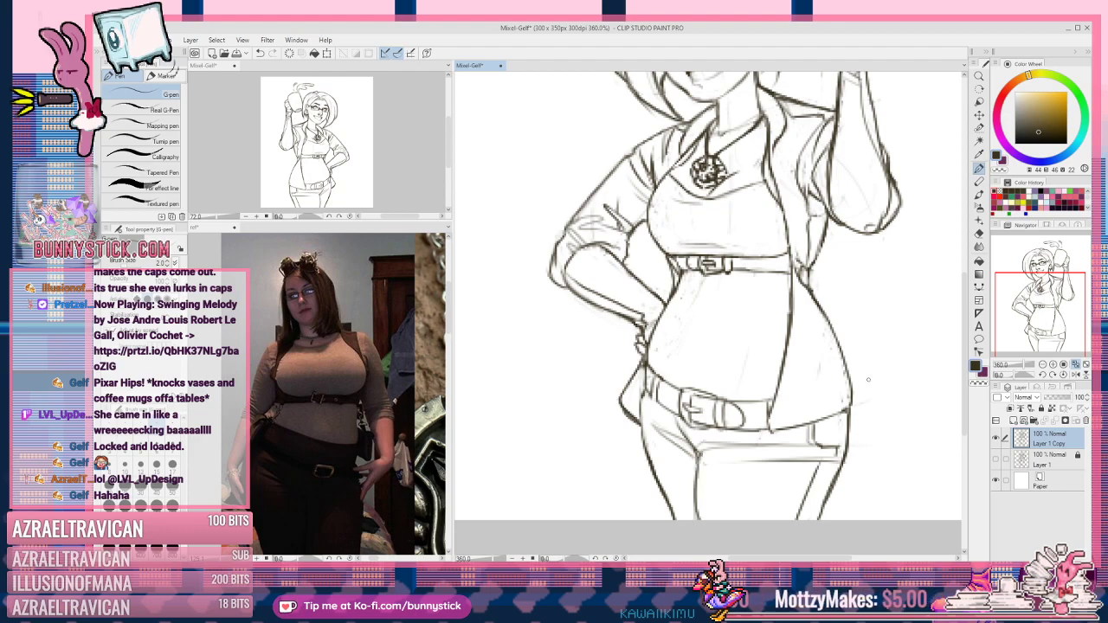
# Step: Erase the outer thigh line below the vest hem and redraw it as one smooth curve down to the canvas's bottom edge
pyautogui.press('c')
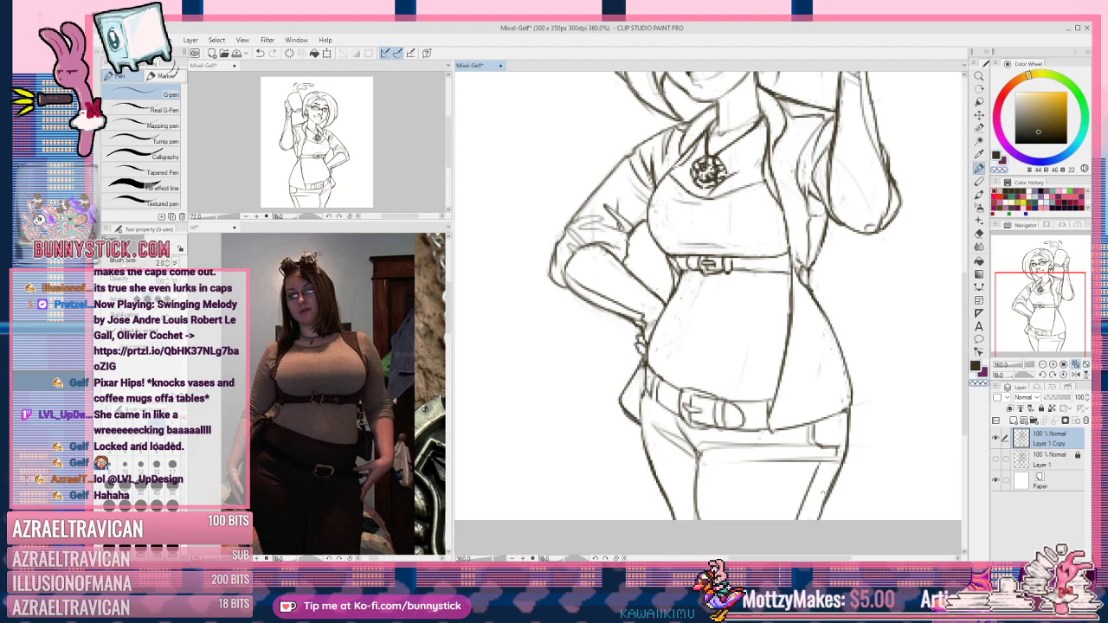
pyautogui.moveTo(838, 467); pyautogui.dragTo(817, 519)
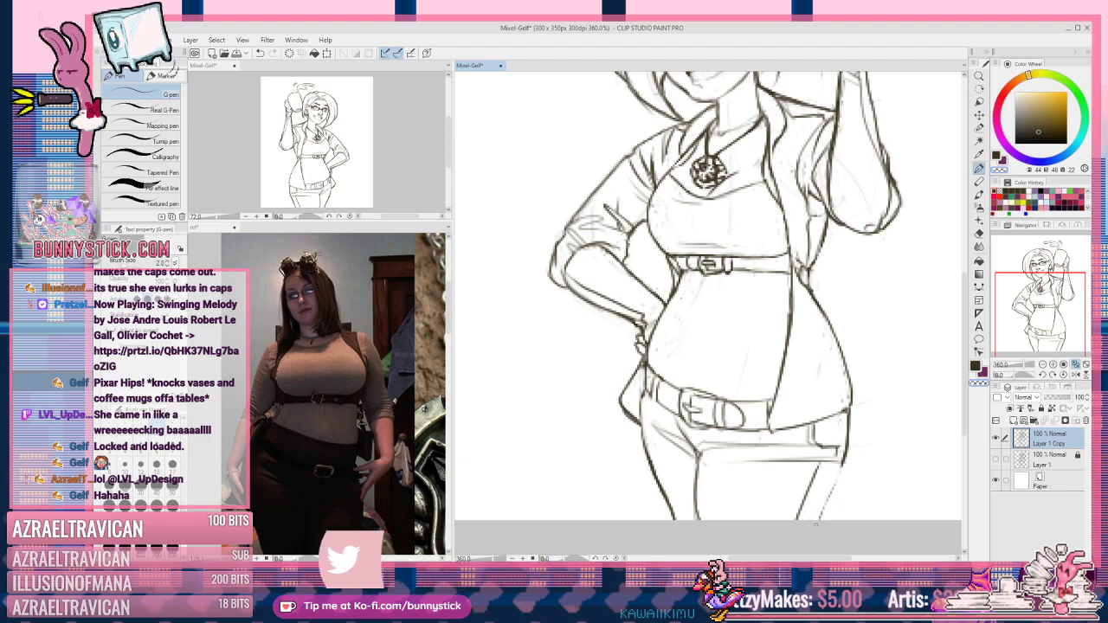
pyautogui.press('c')
pyautogui.moveTo(845, 455); pyautogui.dragTo(825, 520)
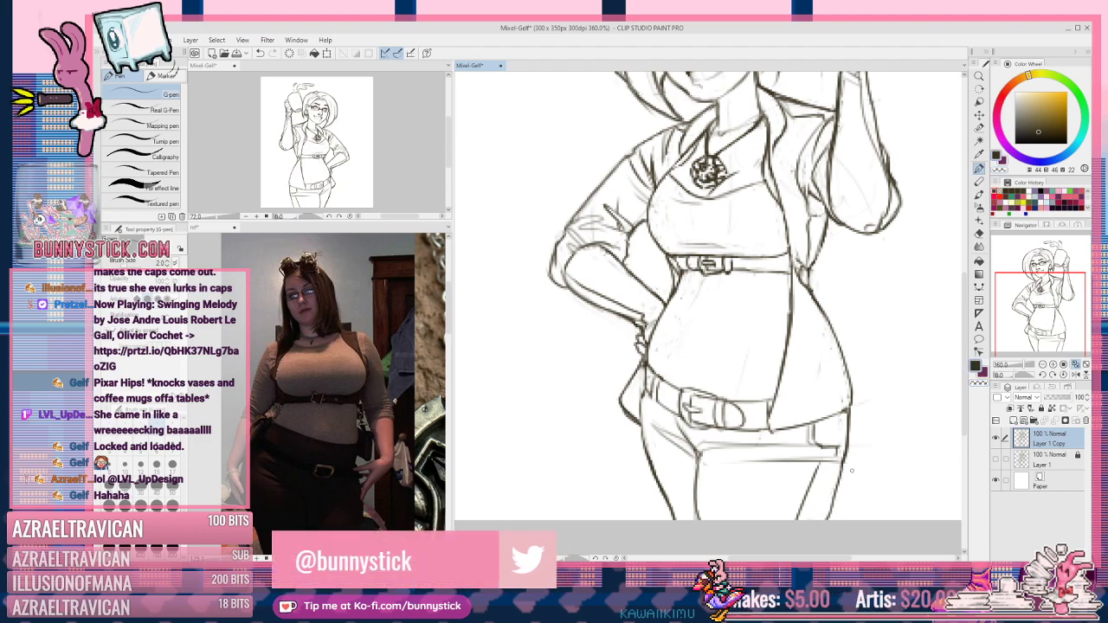
pyautogui.hotkey('ctrl', 'z')
pyautogui.moveTo(840, 471); pyautogui.dragTo(822, 519)
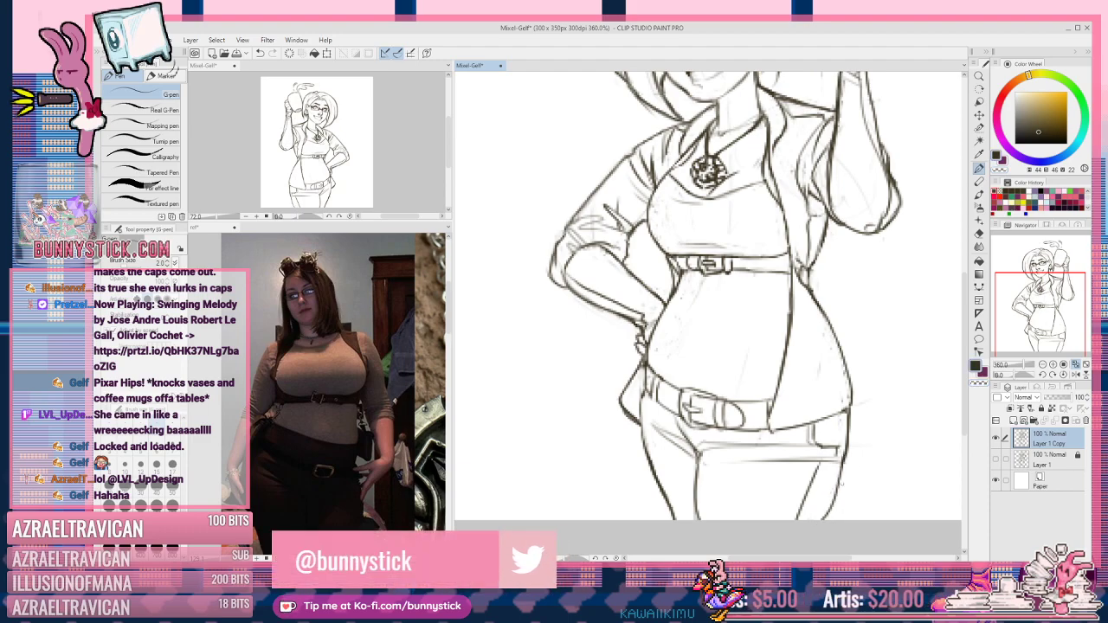
pyautogui.hotkey('ctrl', 'z')
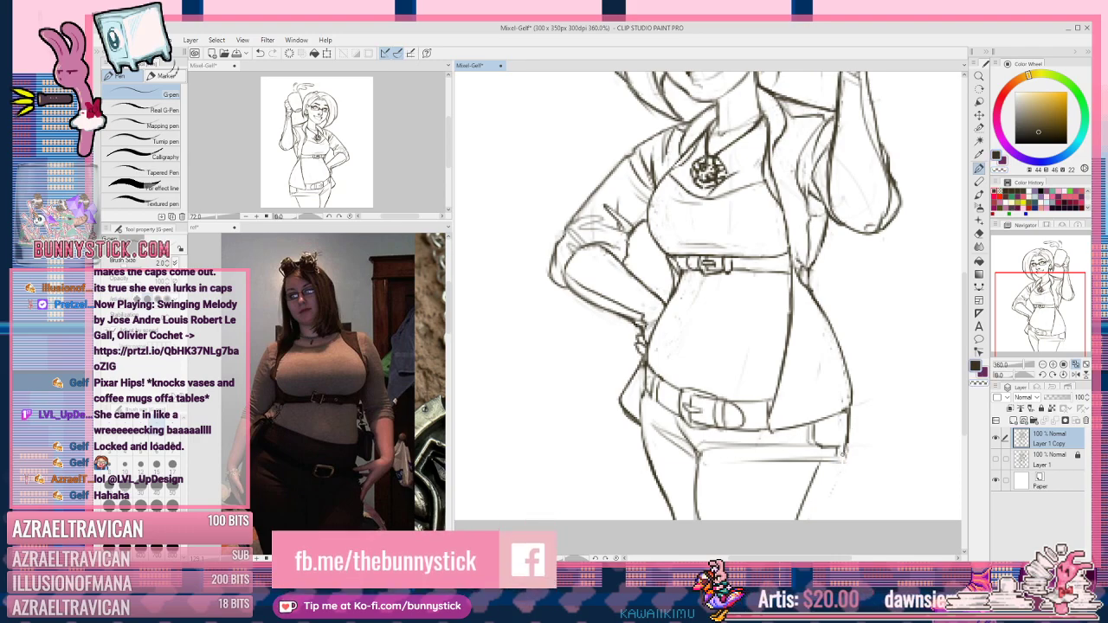
pyautogui.moveTo(844, 441); pyautogui.dragTo(823, 520)
pyautogui.hotkey('ctrl', 'z')
pyautogui.moveTo(845, 443); pyautogui.dragTo(823, 519)
pyautogui.hotkey('ctrl', 'z')
pyautogui.moveTo(846, 437); pyautogui.dragTo(822, 519)
pyautogui.hotkey('ctrl', 'z')
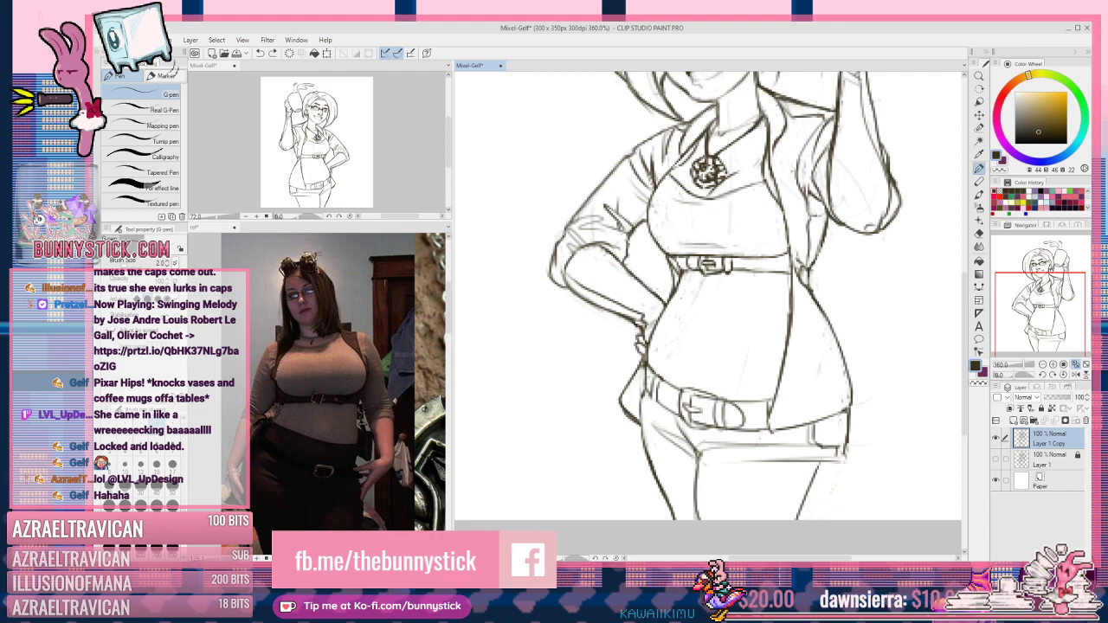
pyautogui.moveTo(847, 443); pyautogui.dragTo(828, 520)
pyautogui.hotkey('ctrl', 'z')
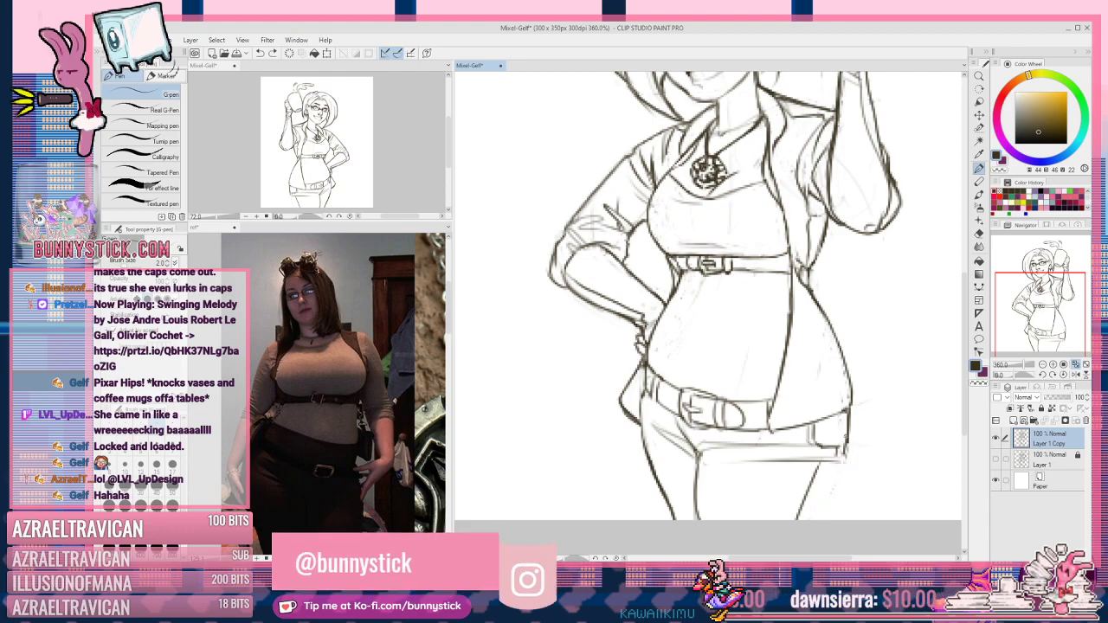
pyautogui.moveTo(846, 427); pyautogui.dragTo(822, 520)
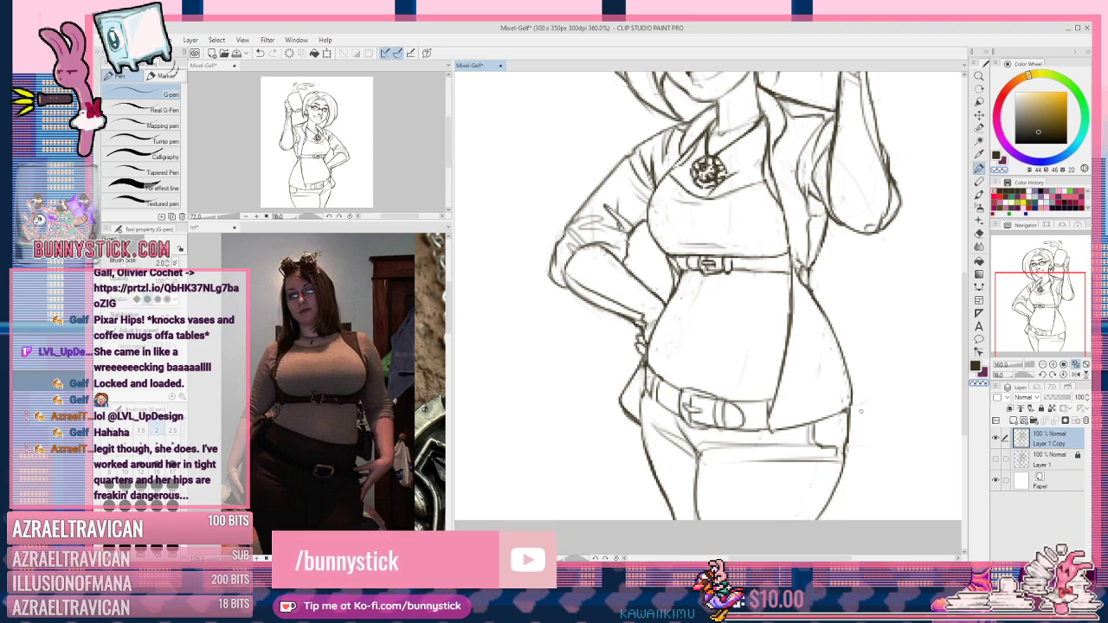
# Step: Refine the pocket corner at the outer hip and touch up the vest's front edge below the chest strap
pyautogui.moveTo(838, 446); pyautogui.dragTo(833, 459)
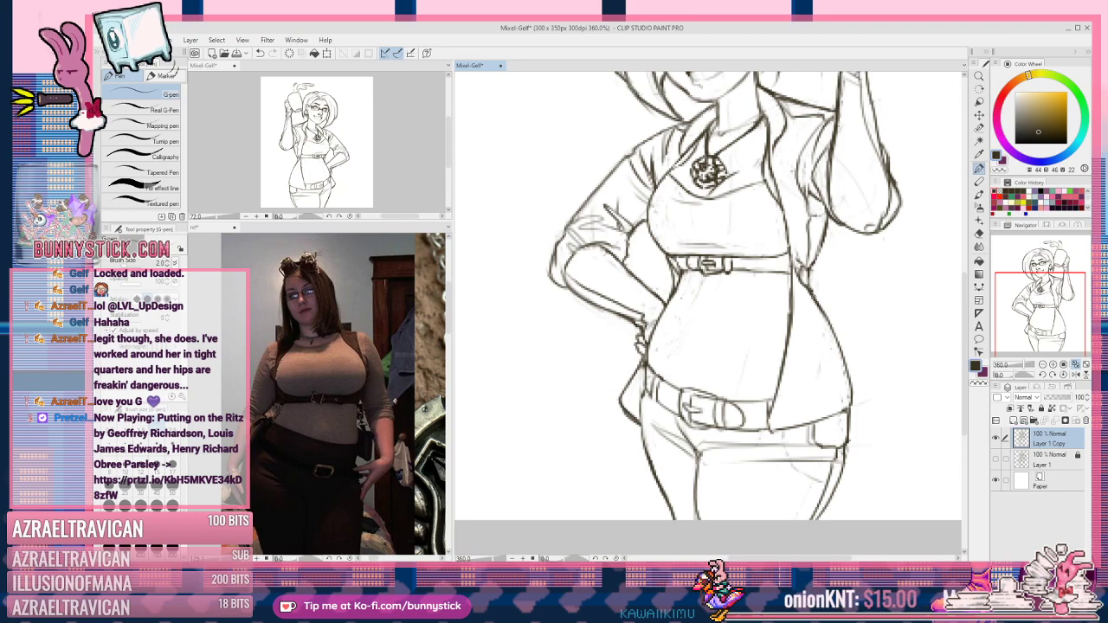
pyautogui.press('c')
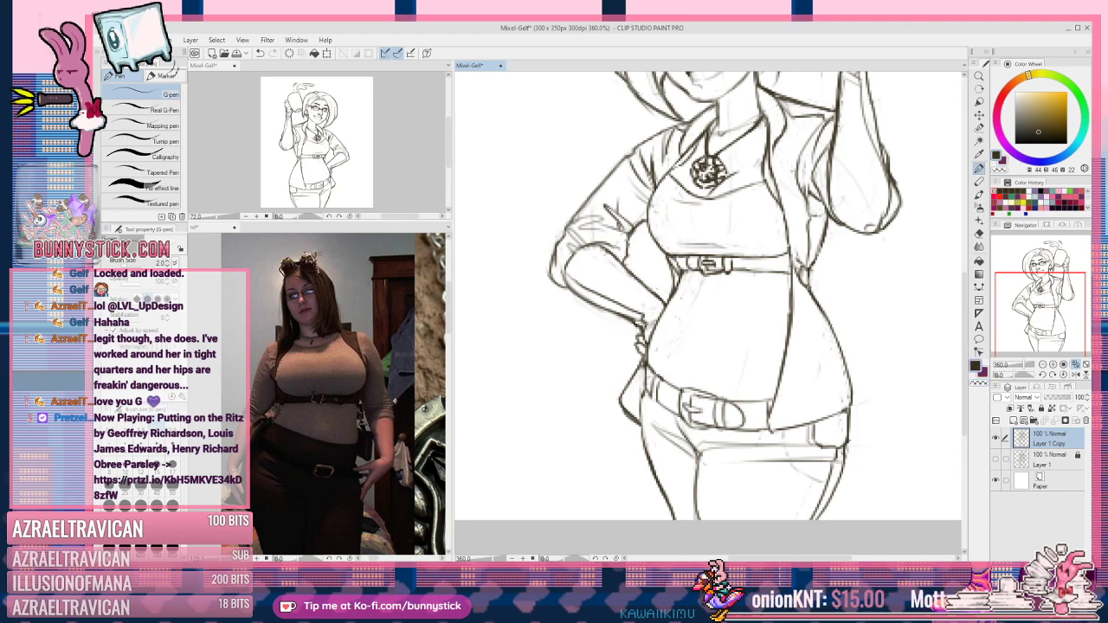
pyautogui.press('c')
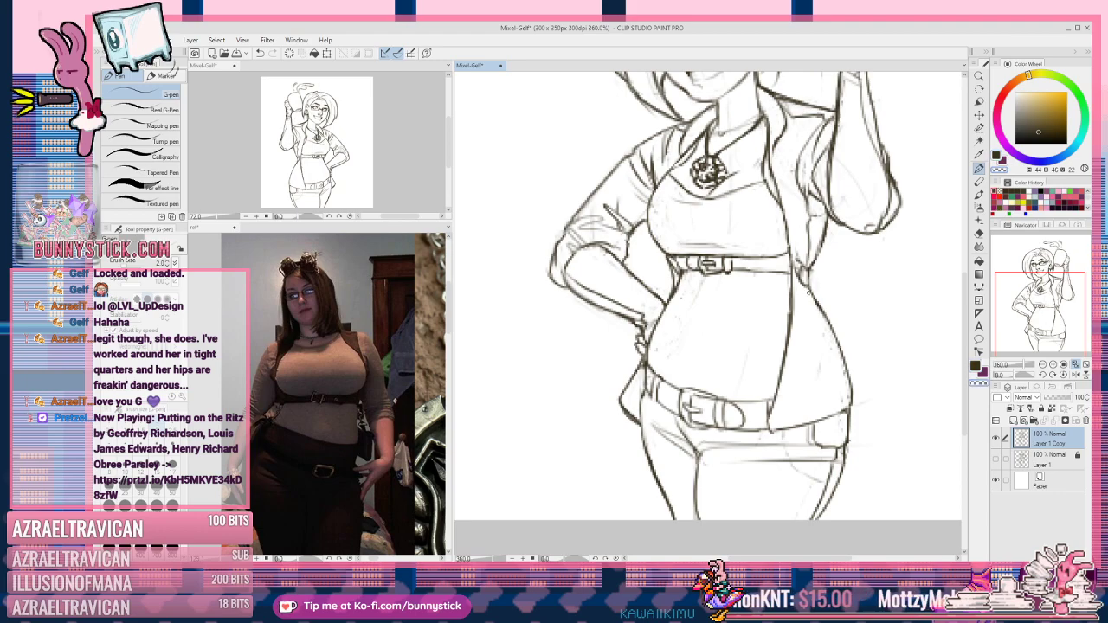
pyautogui.press('c')
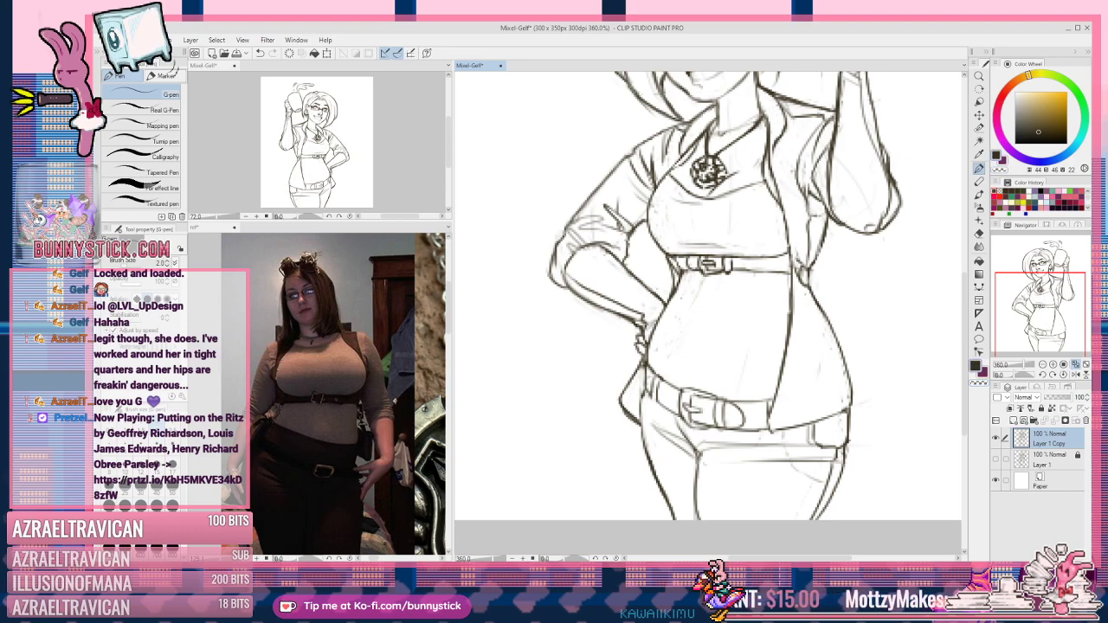
pyautogui.press('c')
pyautogui.moveTo(794, 294)
pyautogui.mouseDown()
pyautogui.moveTo(786, 344)
pyautogui.moveTo(791, 291)
pyautogui.moveTo(788, 325)
pyautogui.mouseUp()
pyautogui.press('c')
# Step: Touch up the cheek line below the ear and save the drawing
pyautogui.moveTo(832, 161); pyautogui.dragTo(808, 282)
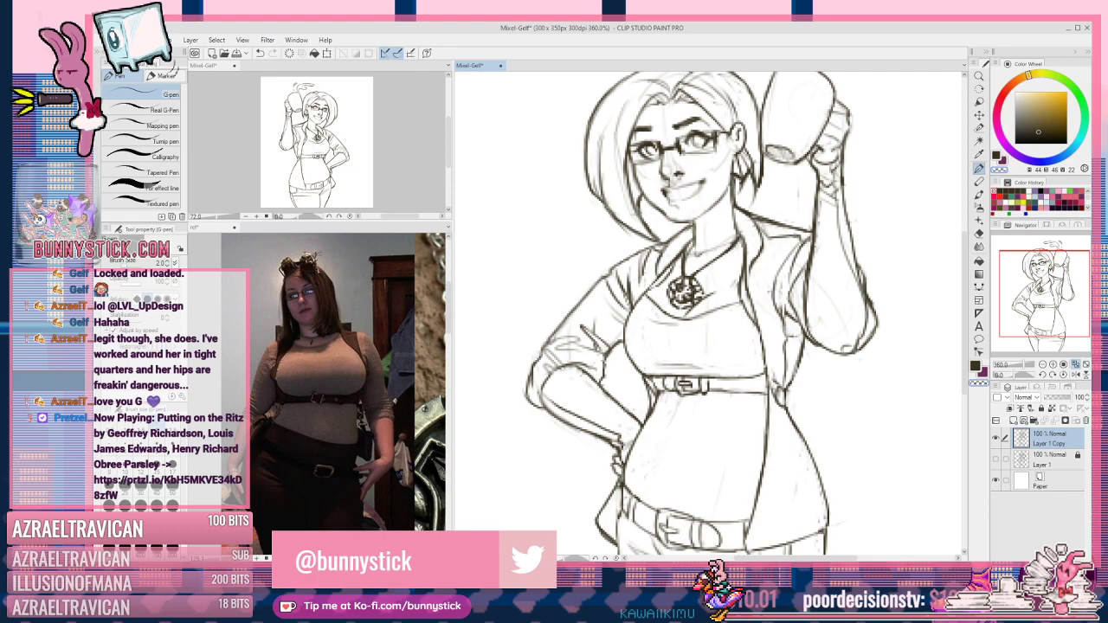
pyautogui.moveTo(677, 428); pyautogui.dragTo(633, 554)
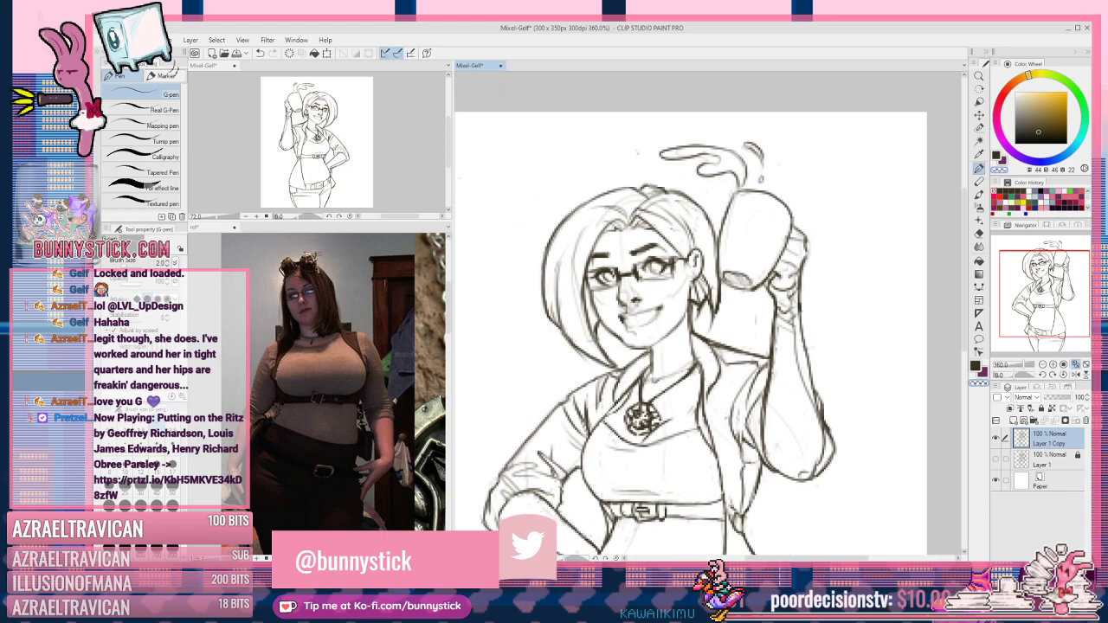
pyautogui.moveTo(686, 283); pyautogui.dragTo(679, 295)
pyautogui.press('c')
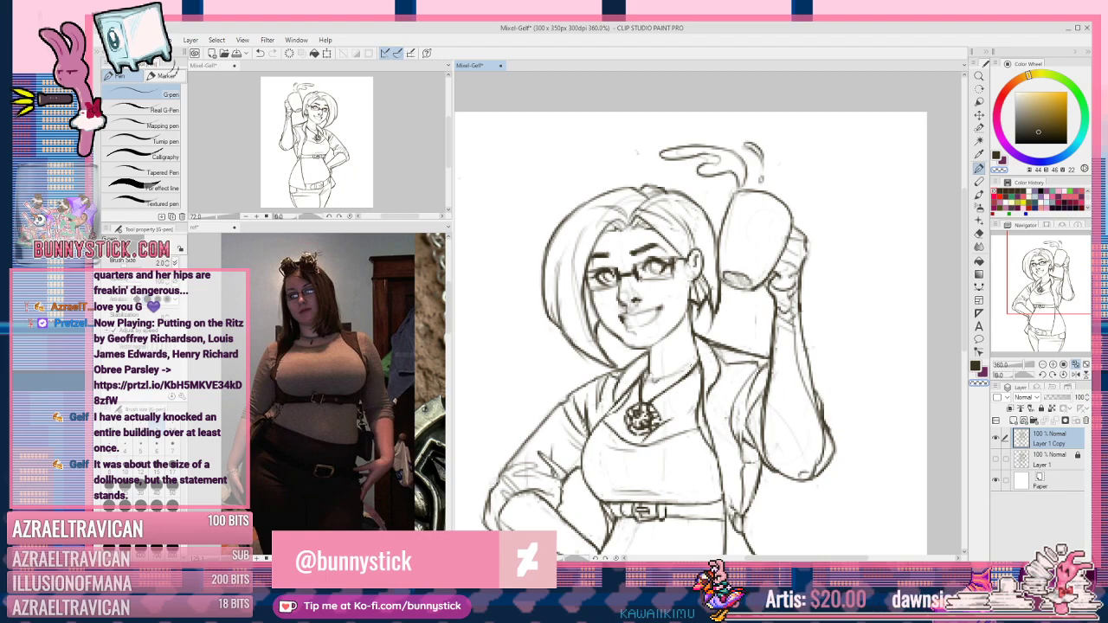
pyautogui.moveTo(785, 319); pyautogui.dragTo(817, 197)
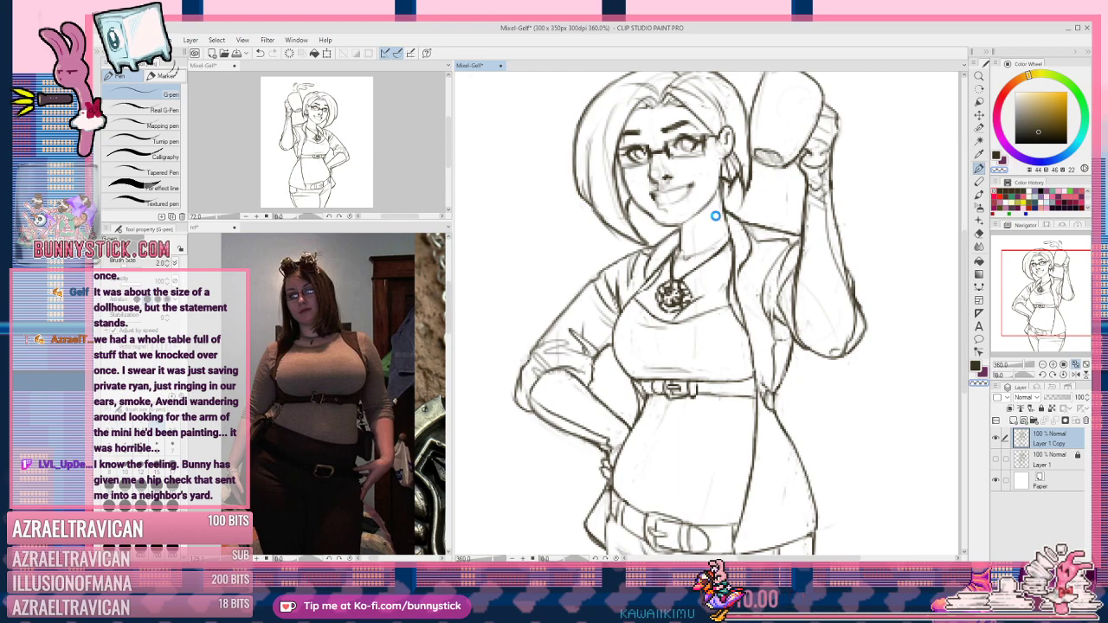
pyautogui.hotkey('ctrl', 's')
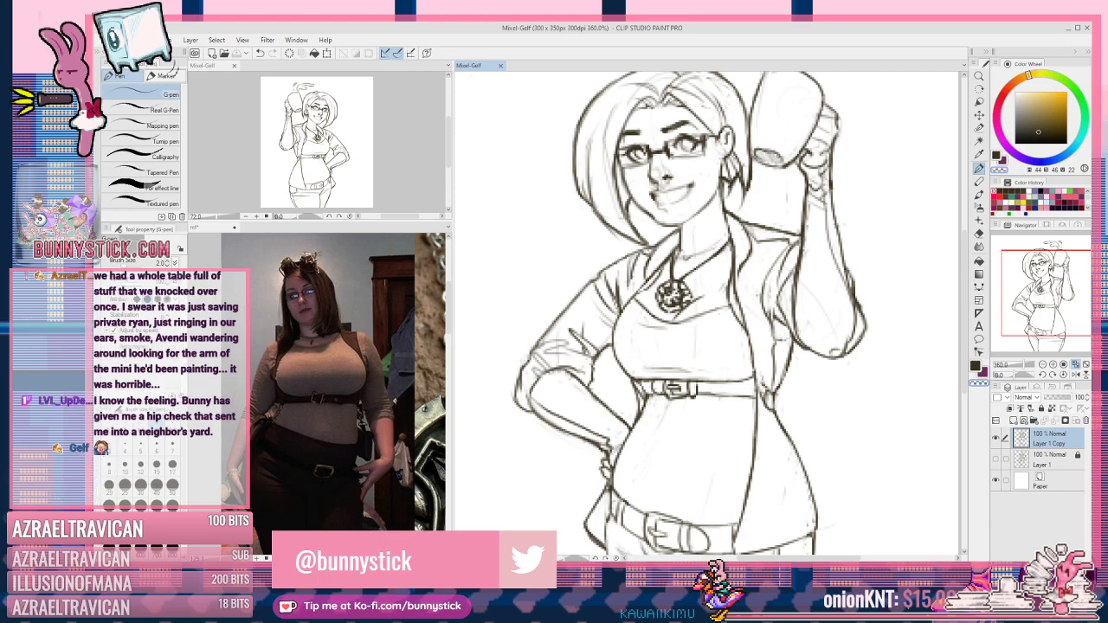
# Step: Erase stray sketch marks around the raised arm, hip pocket and rolled sleeve, and save the drawing
pyautogui.moveTo(789, 192); pyautogui.dragTo(785, 210)
pyautogui.press('c')
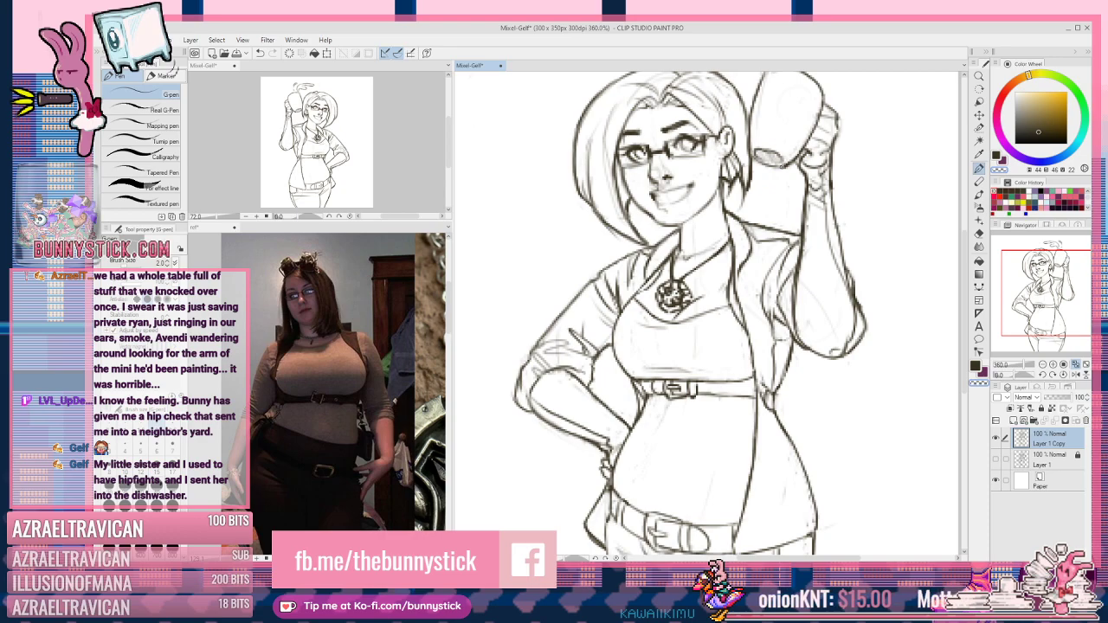
pyautogui.press('c')
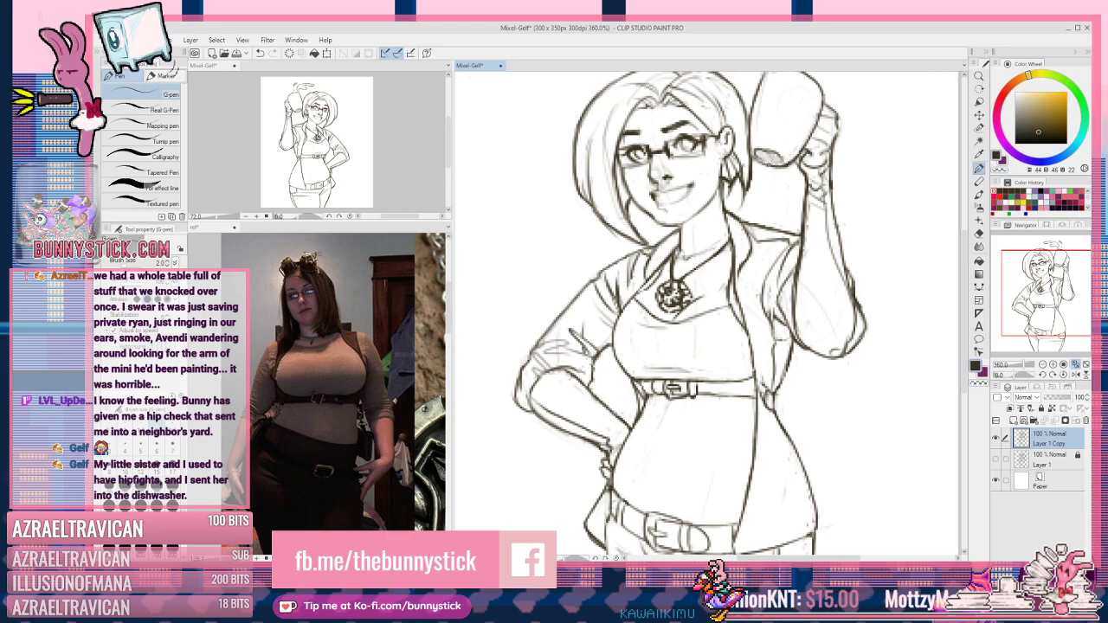
pyautogui.moveTo(792, 146)
pyautogui.mouseDown()
pyautogui.moveTo(774, 230)
pyautogui.moveTo(785, 195)
pyautogui.mouseUp()
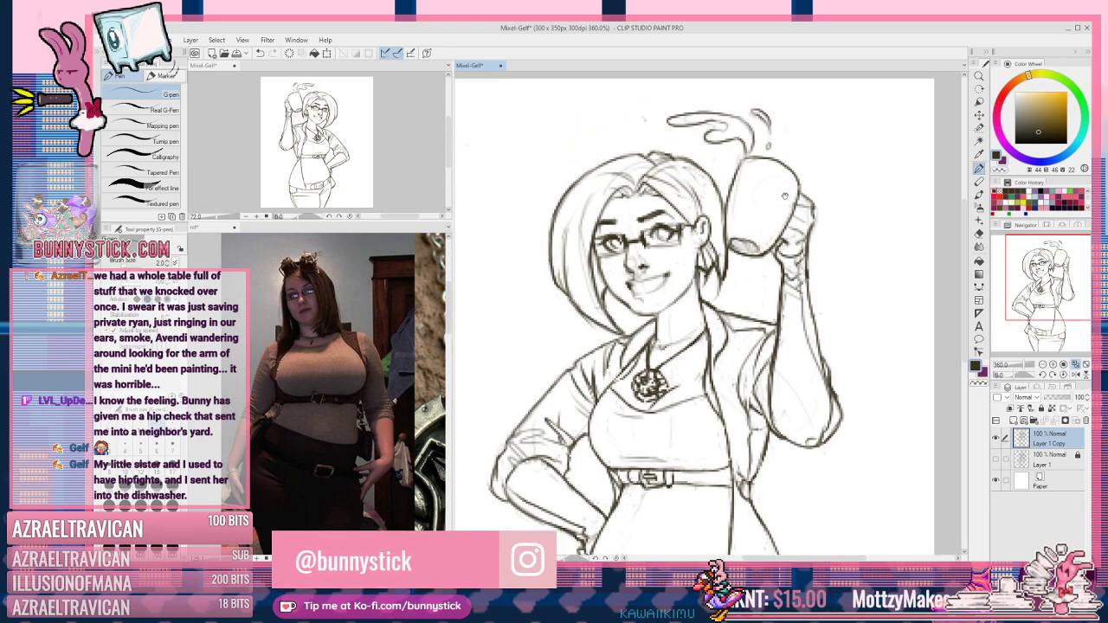
pyautogui.scroll(-6, 752, 182)
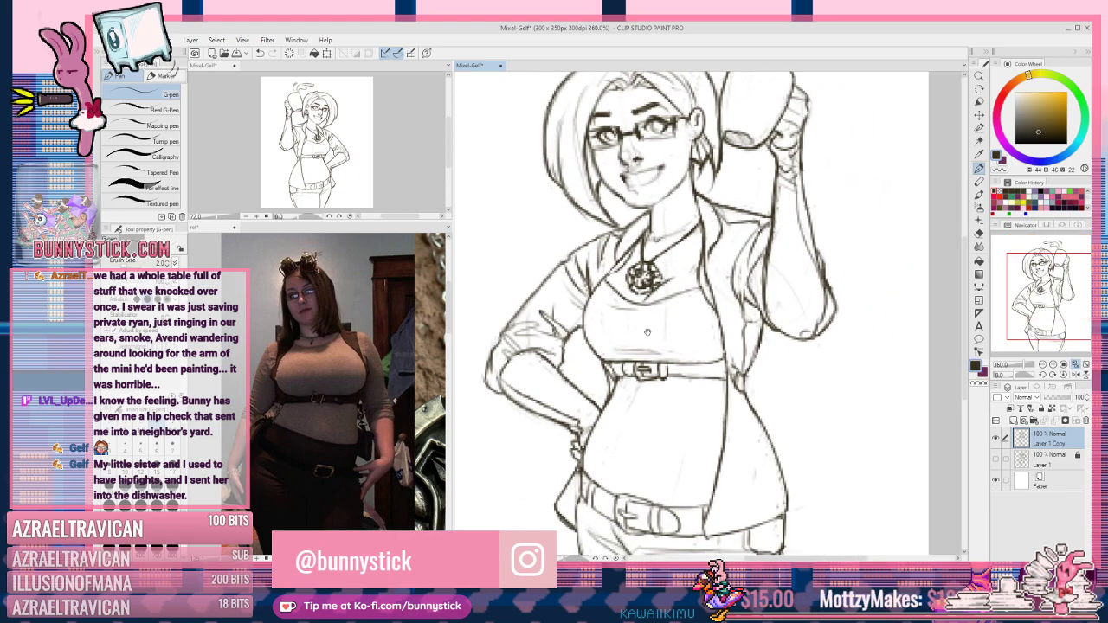
pyautogui.scroll(1, 663, 189)
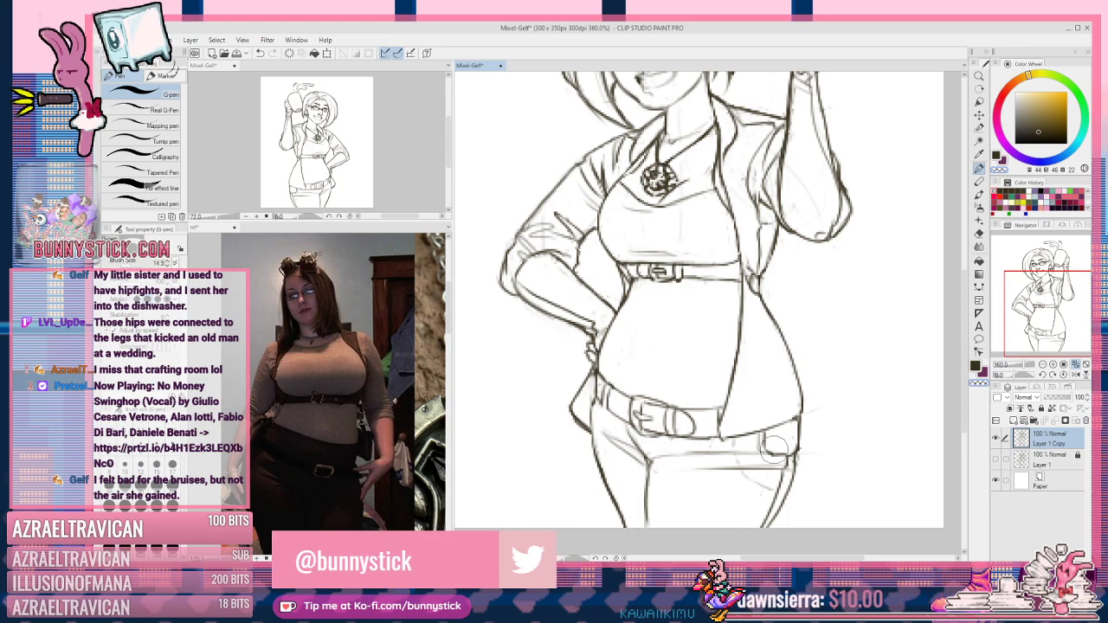
pyautogui.scroll(4, 773, 448)
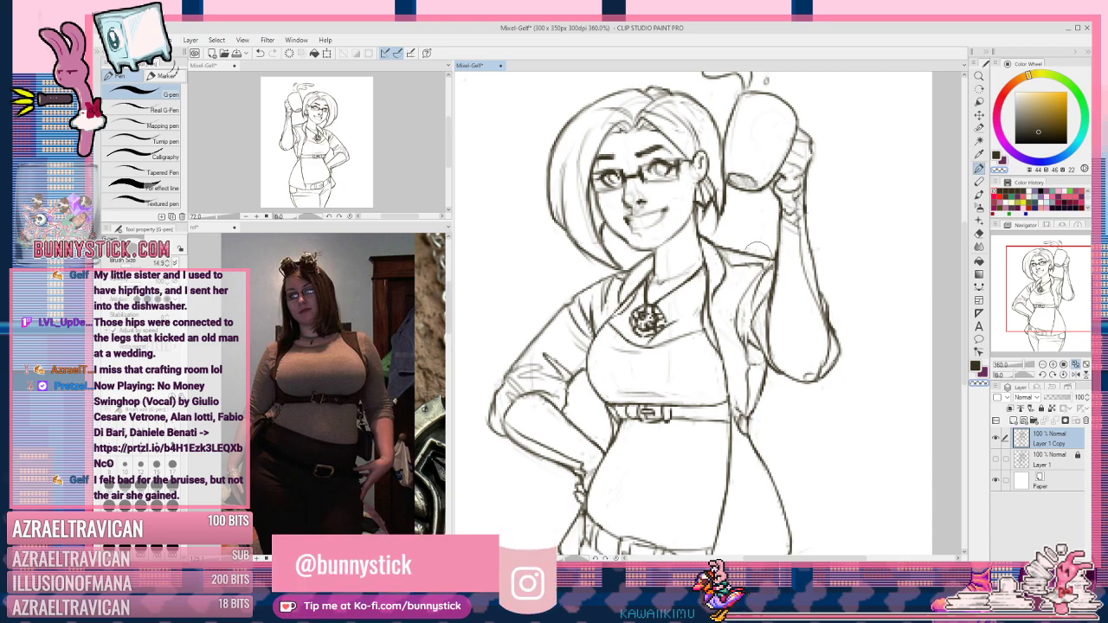
pyautogui.moveTo(535, 366); pyautogui.dragTo(611, 329)
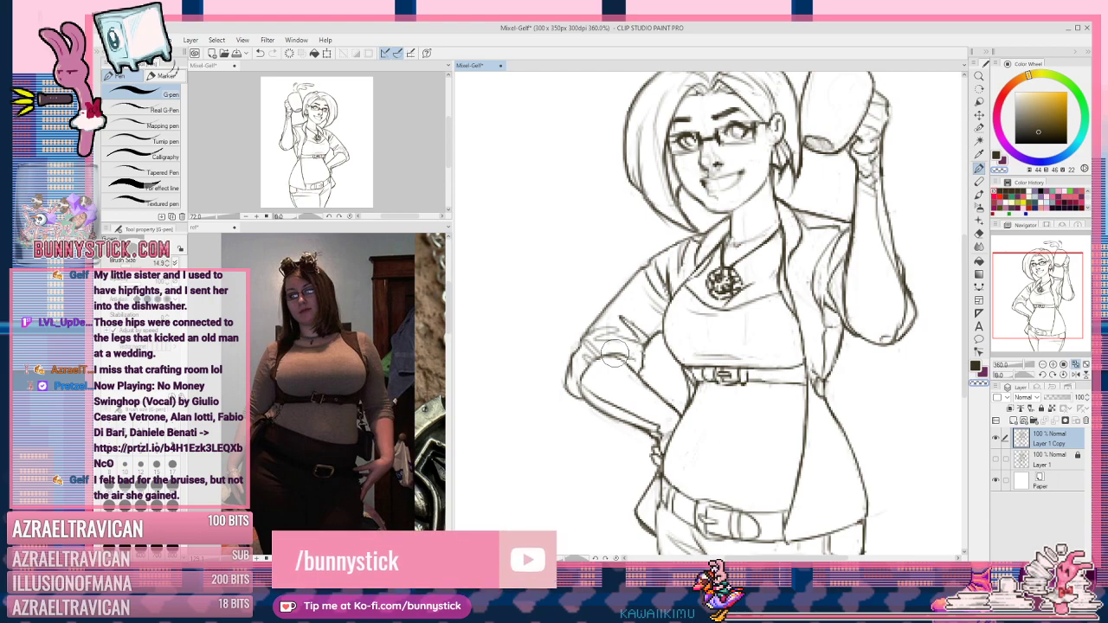
pyautogui.press('[')
pyautogui.press('c')
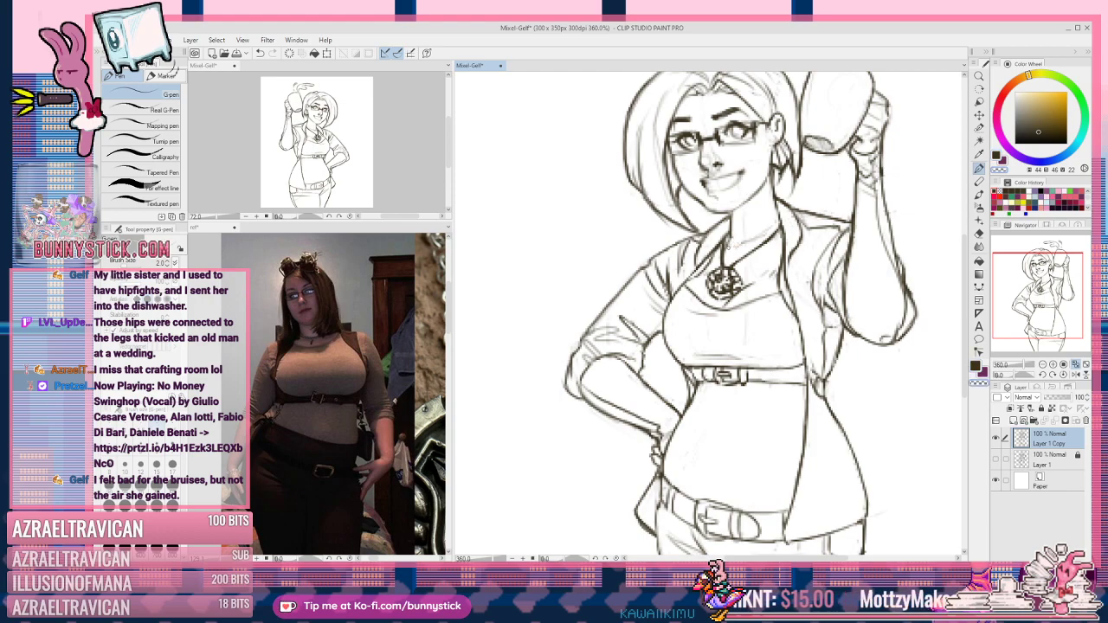
pyautogui.press('c')
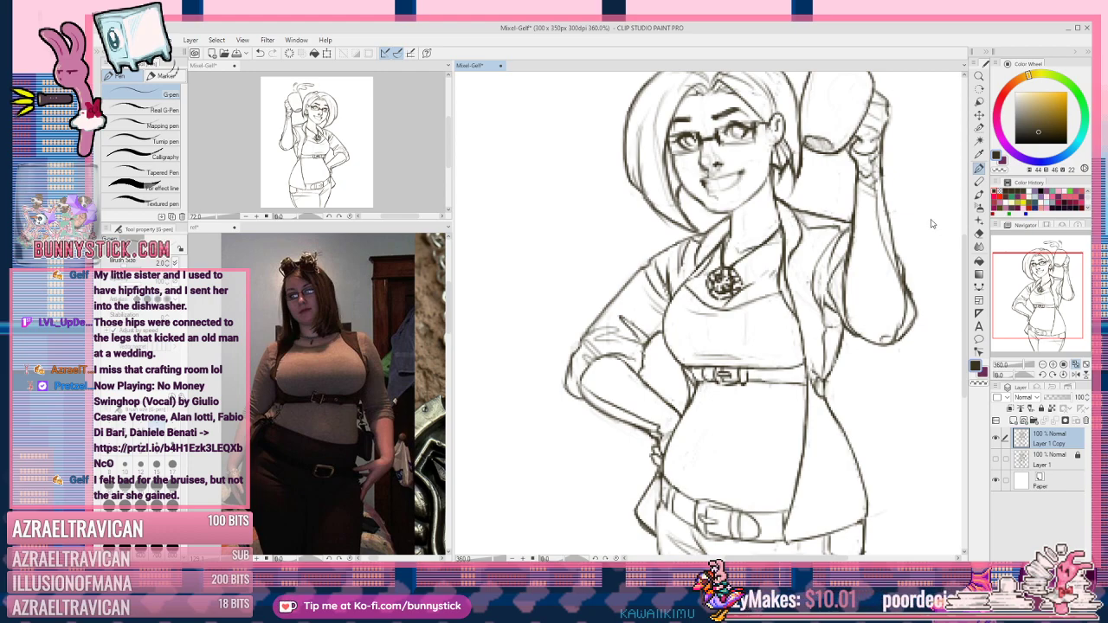
pyautogui.scroll(-3, 687, 256)
pyautogui.hotkey('ctrl', 's')
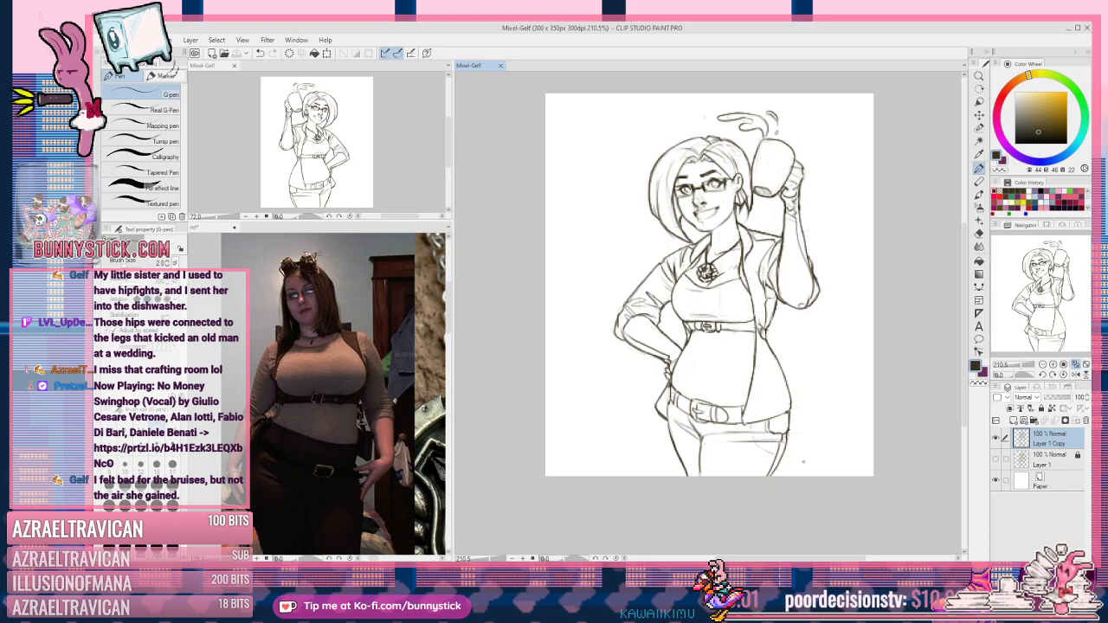
# Step: In the reference document, hide Layer 12 and Layer 13 to uncover the pose sketch and colour references, and save the file
pyautogui.scroll(1, 797, 458)
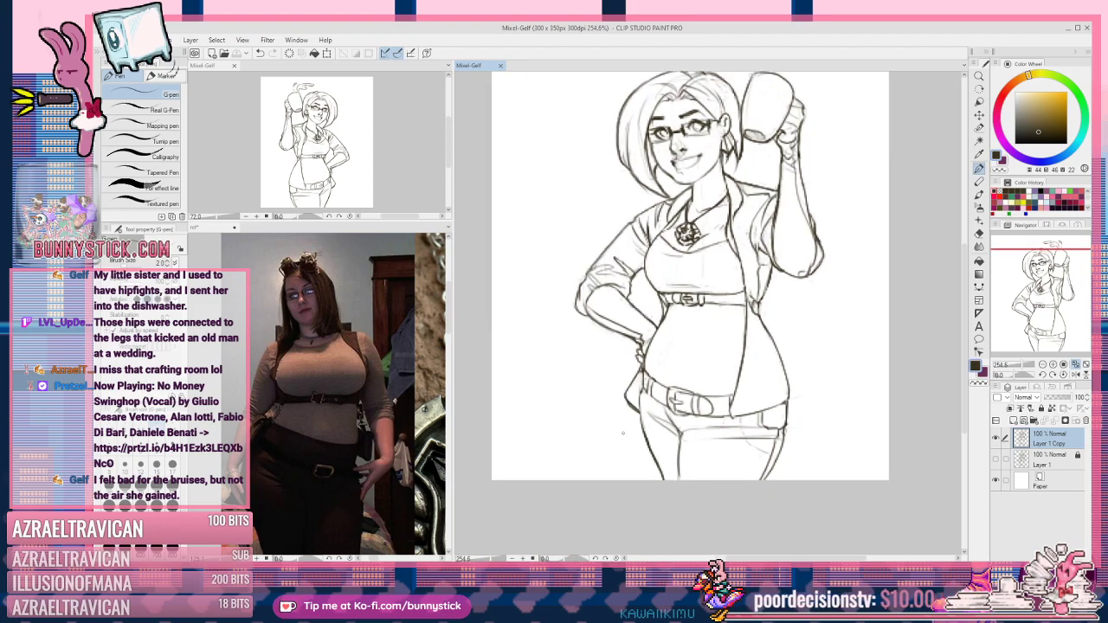
pyautogui.hotkey('ctrl', 'Tab')
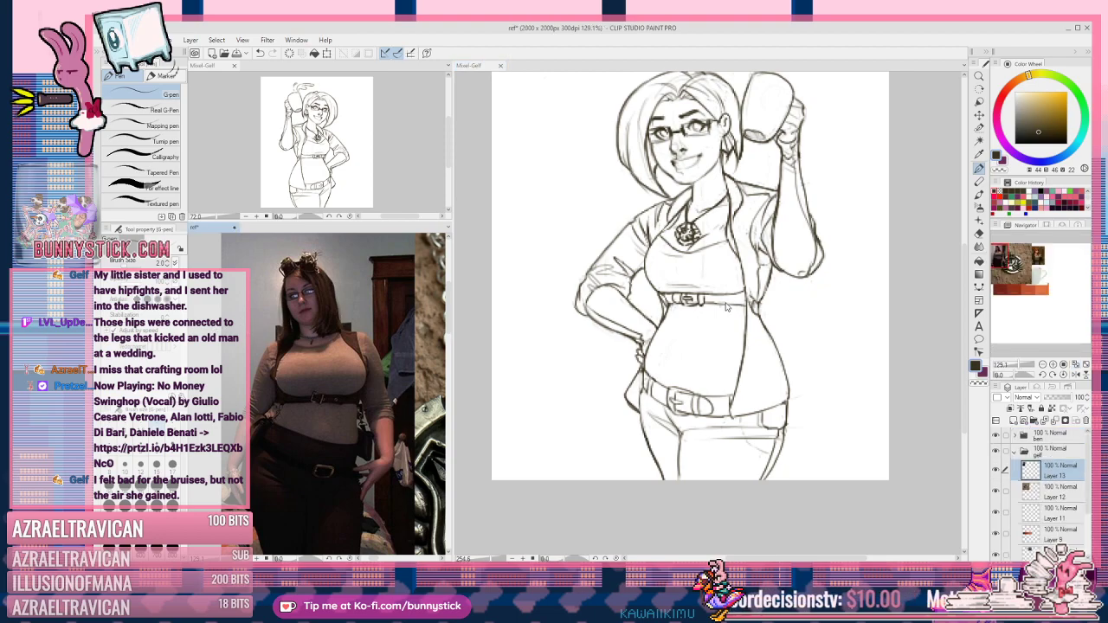
pyautogui.click(996, 492)
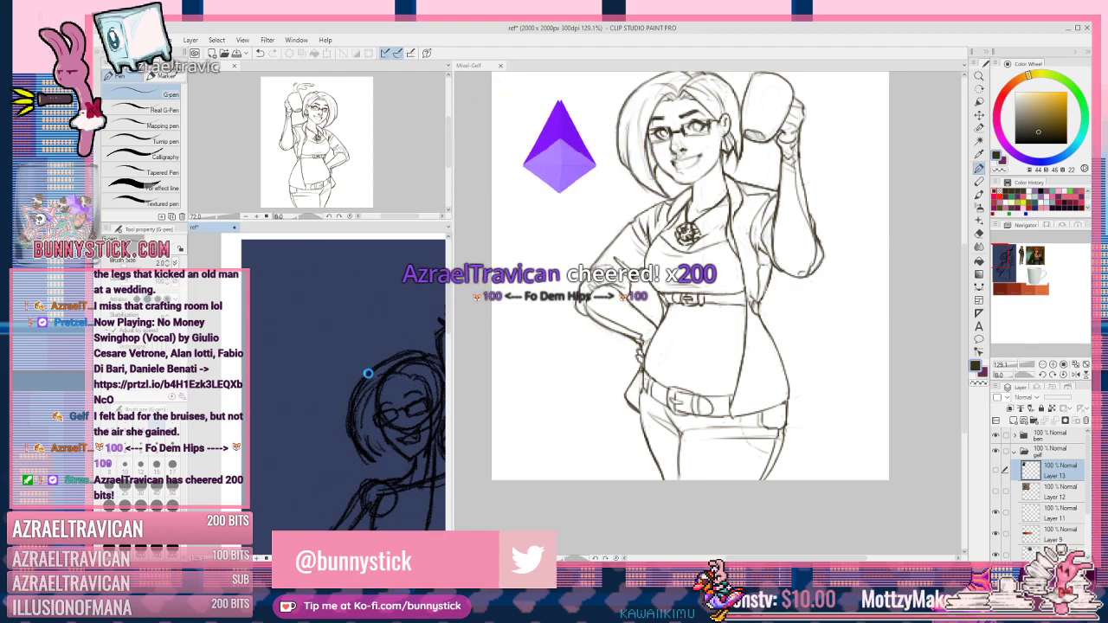
pyautogui.scroll(-1, 341, 357)
pyautogui.scroll(-3, 307, 334)
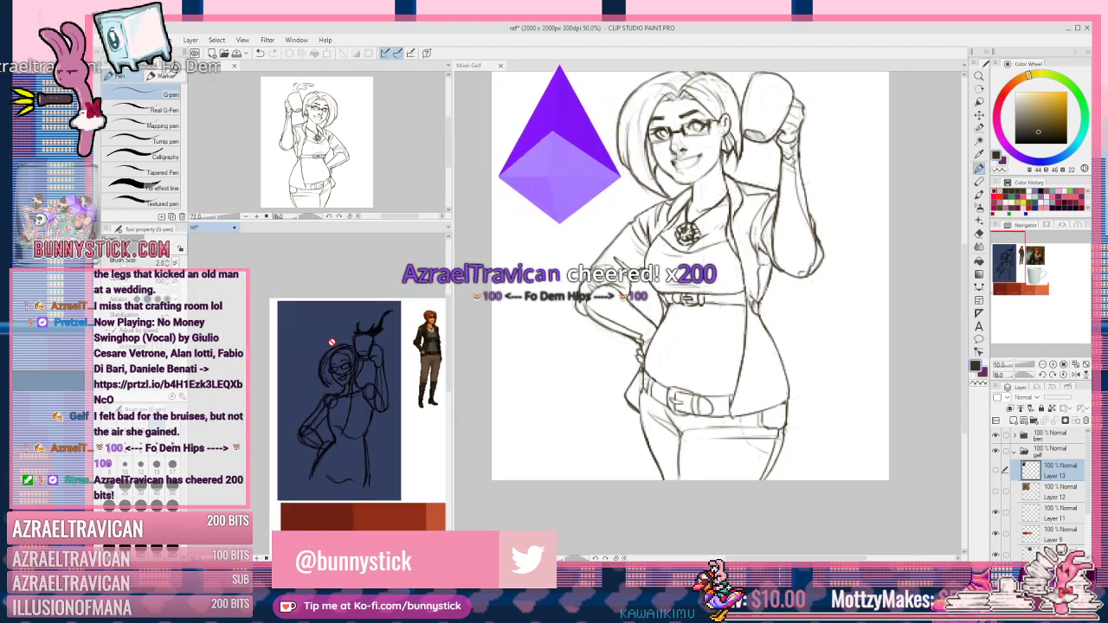
pyautogui.scroll(-1, 316, 366)
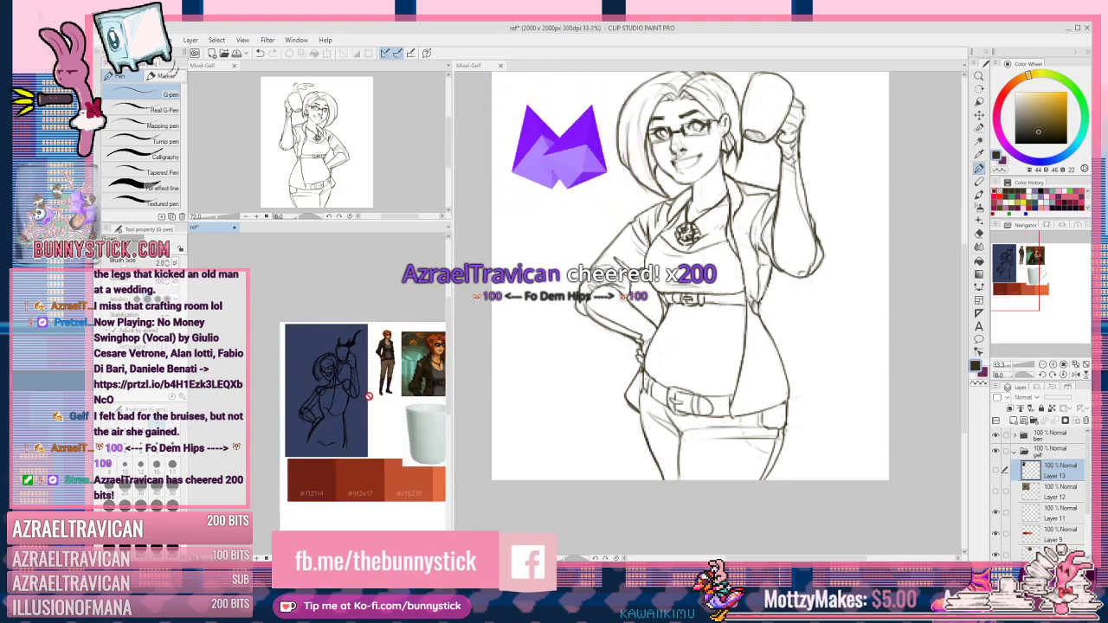
pyautogui.hotkey('ctrl', 's')
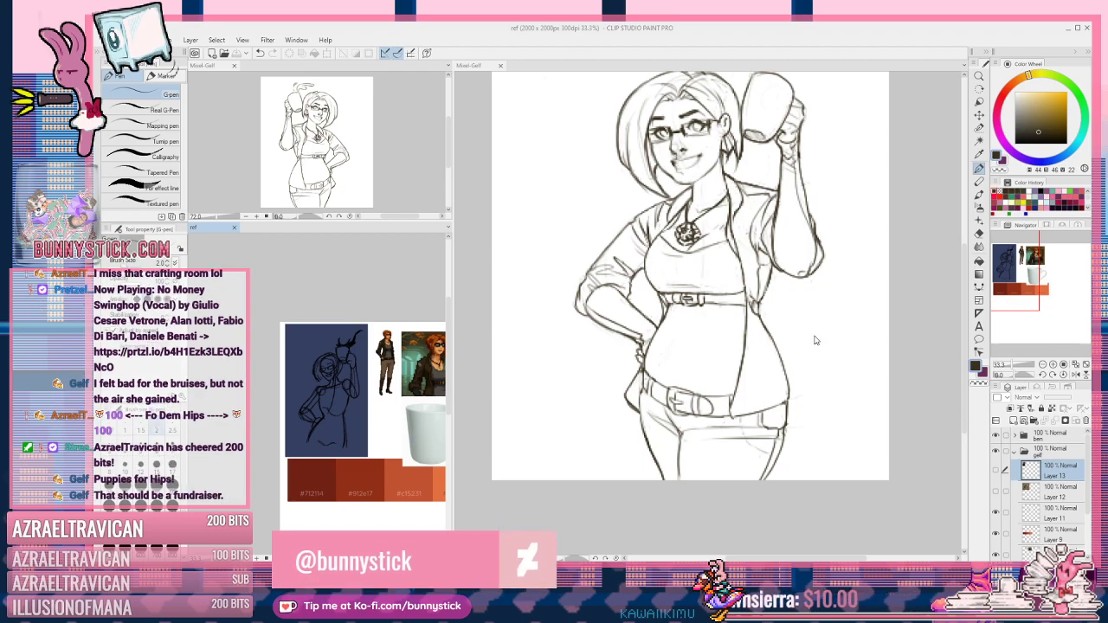
# Step: Return to the sketch document and show the original Layer 1 in place of Layer 1 Copy to compare the two versions
pyautogui.click(474, 65)
pyautogui.click(831, 400)
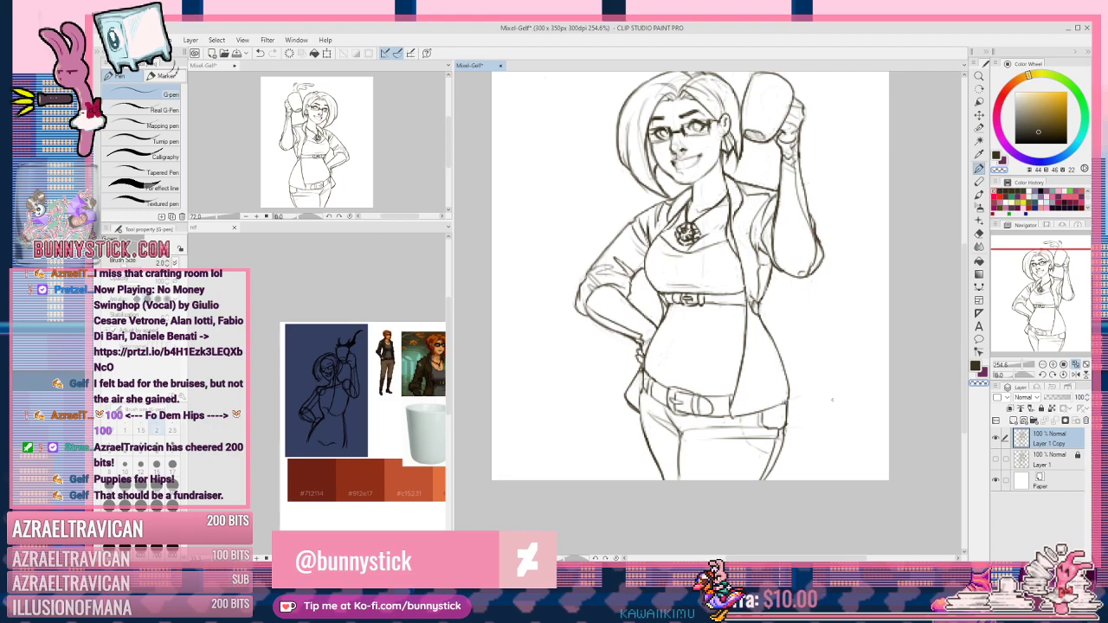
pyautogui.click(996, 459)
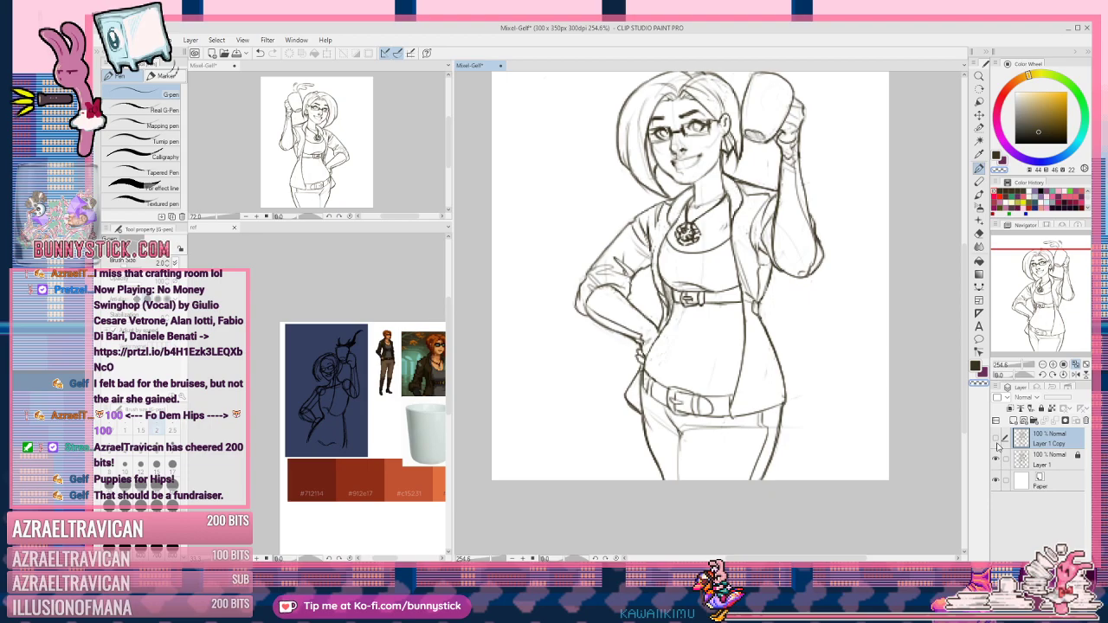
# Step: Toggle Layer 1 Copy on and off over the original Layer 1 to compare the reshaped figure with the first version
pyautogui.click(997, 440)
pyautogui.click(996, 440)
pyautogui.click(996, 440)
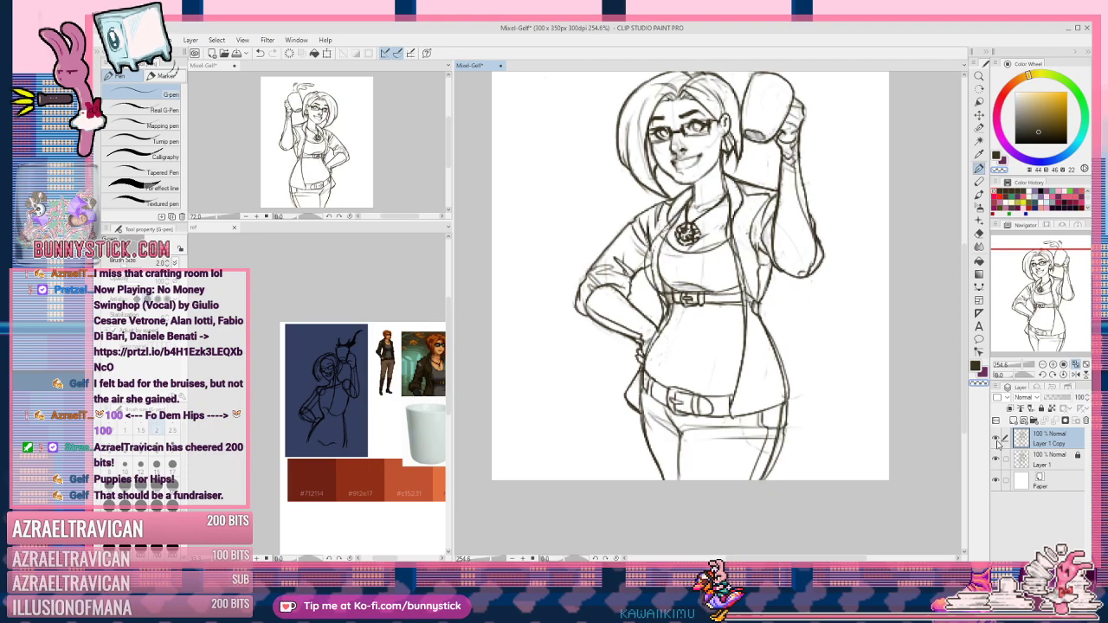
pyautogui.click(997, 439)
pyautogui.click(997, 440)
pyautogui.click(997, 440)
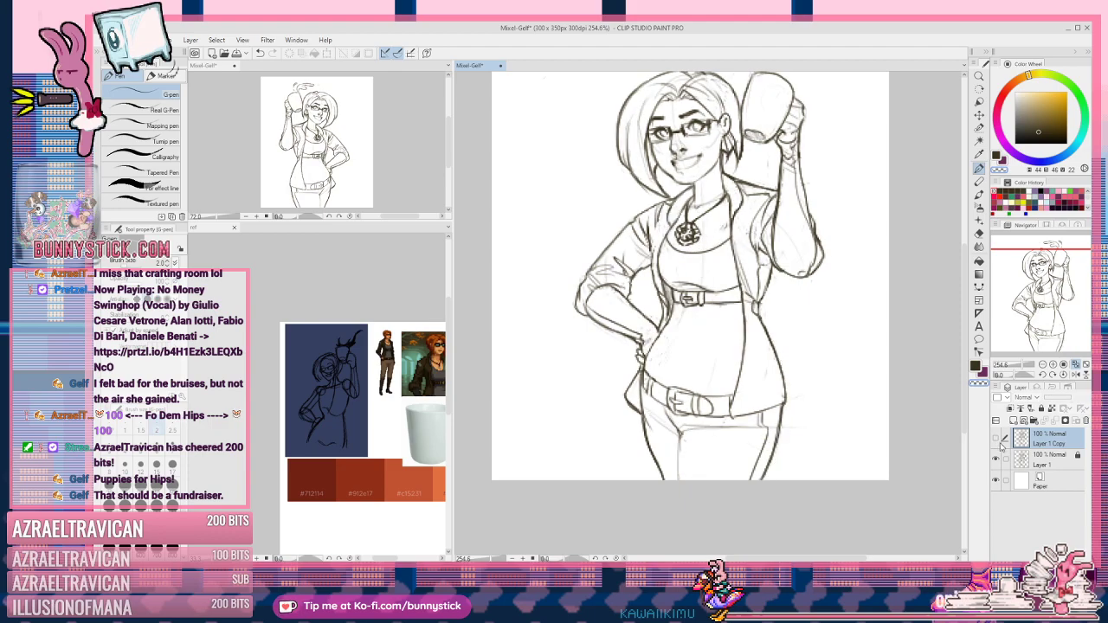
pyautogui.click(997, 440)
# Step: Hide the original Layer 1 so only the revised sketch on Layer 1 Copy is displayed
pyautogui.click(997, 459)
pyautogui.click(997, 459)
pyautogui.click(997, 459)
pyautogui.click(998, 459)
pyautogui.click(998, 459)
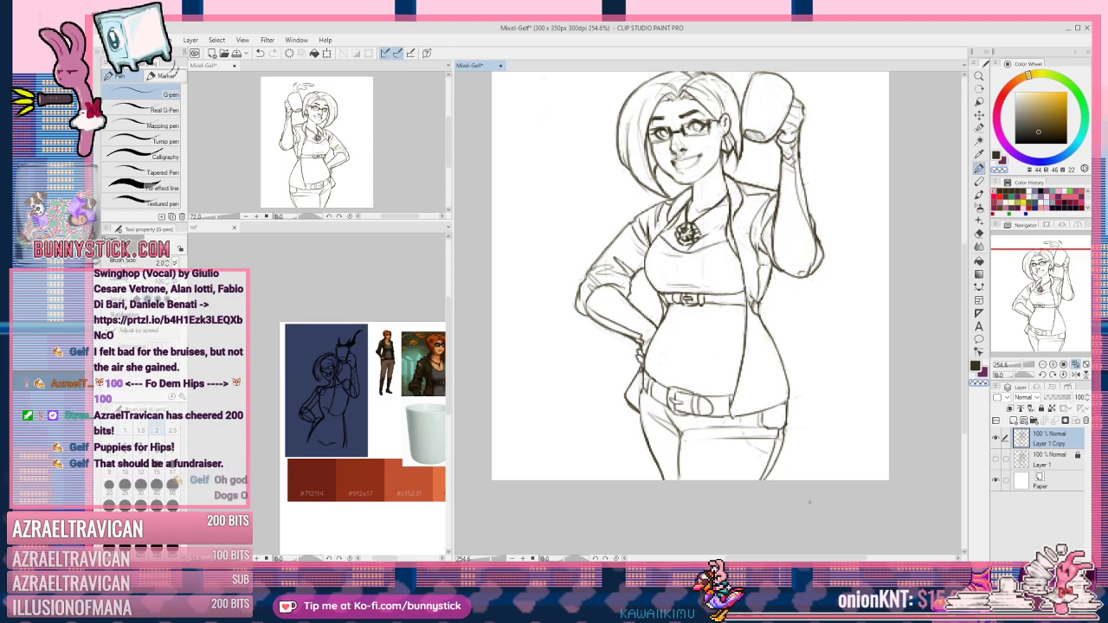
pyautogui.scroll(-2, 731, 389)
pyautogui.scroll(1, 736, 395)
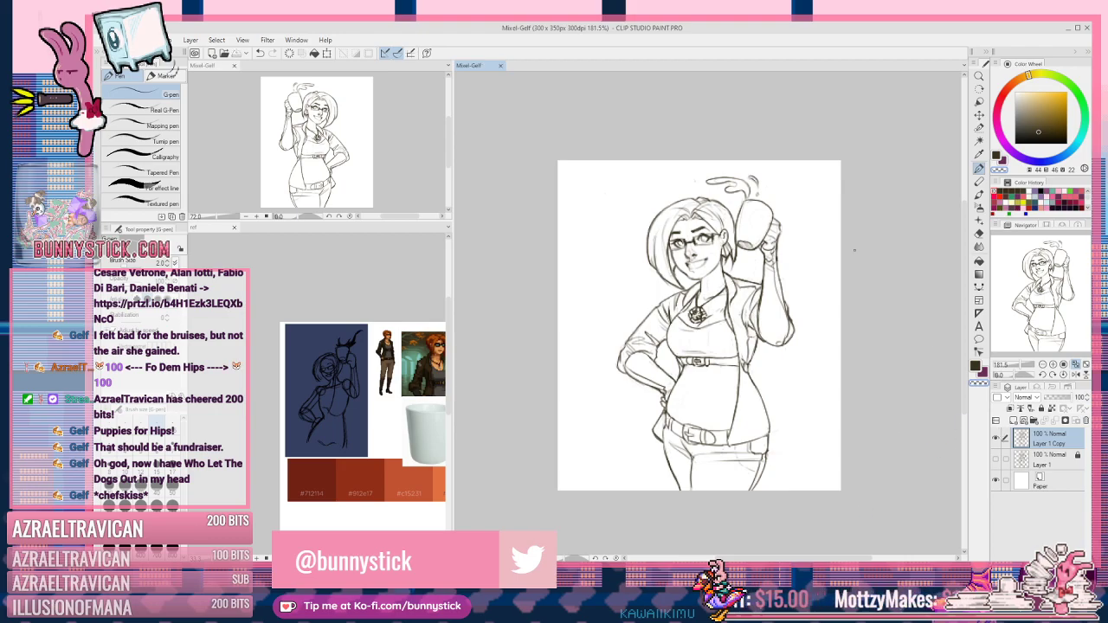
pyautogui.scroll(1, 814, 193)
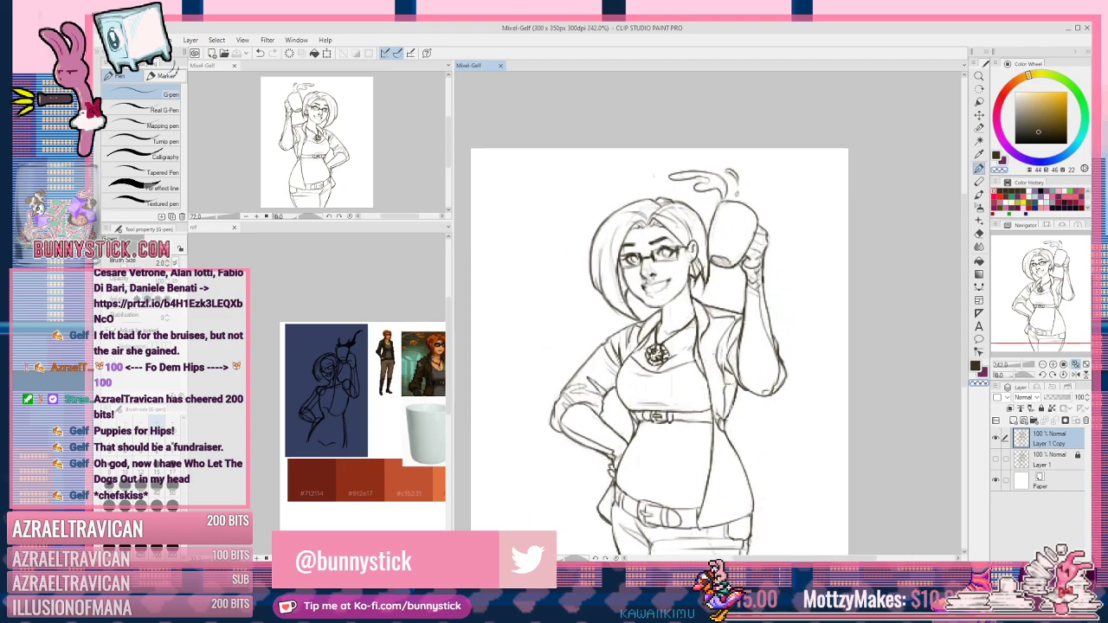
pyautogui.moveTo(768, 242); pyautogui.dragTo(770, 237)
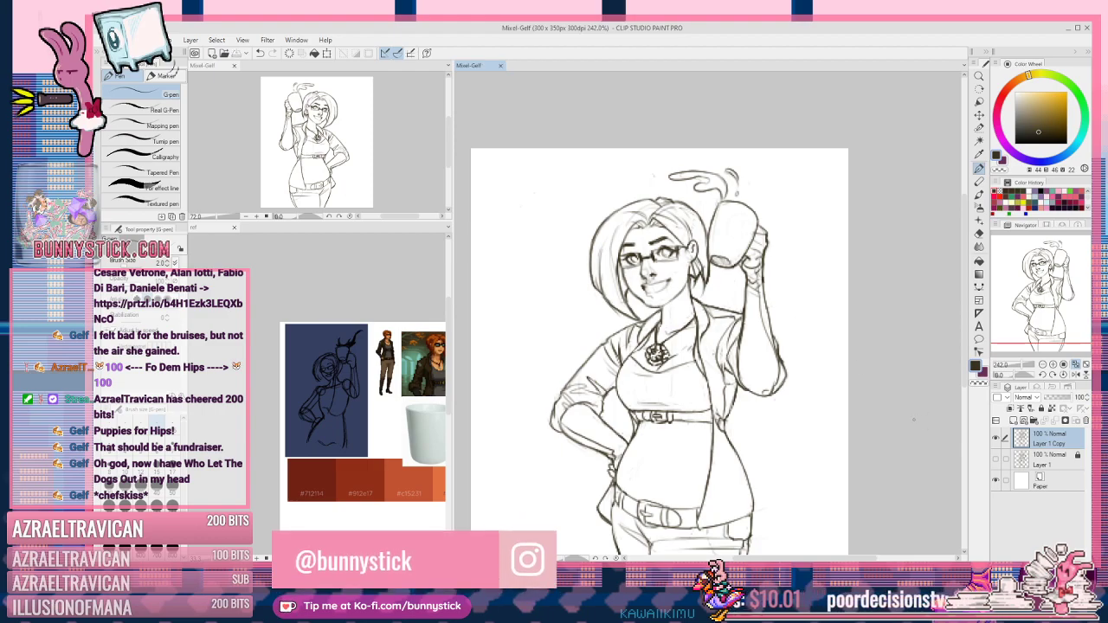
# Step: Rename Layer 1 Copy to "sketch" and duplicate it
pyautogui.doubleClick(1050, 443)
pyautogui.write('s')
pyautogui.press('Return')
pyautogui.rightClick(1049, 445)
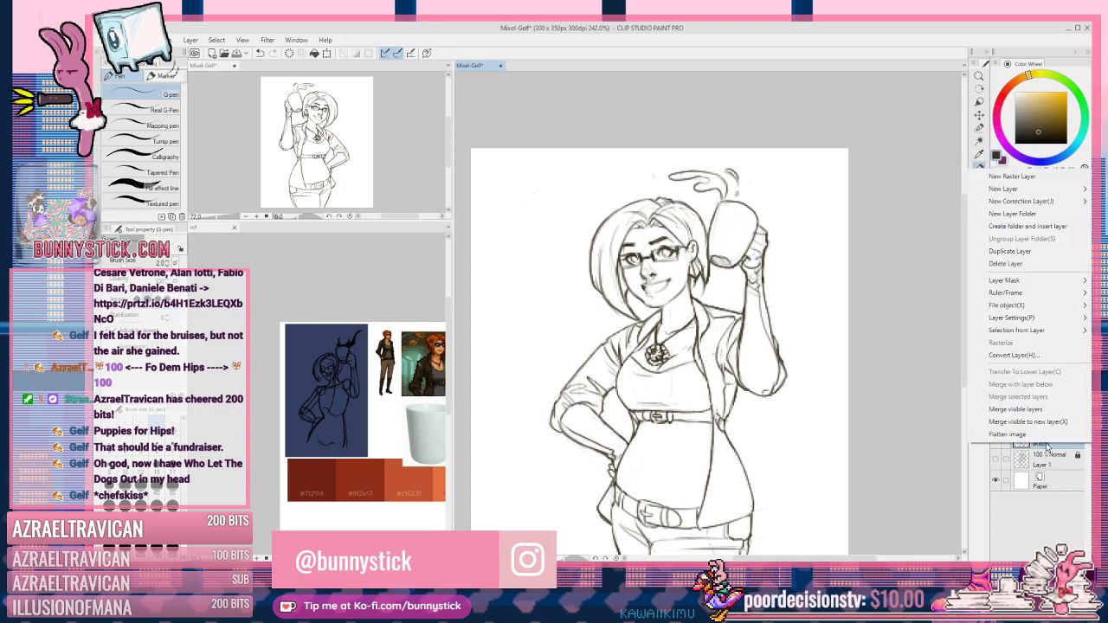
pyautogui.click(1022, 250)
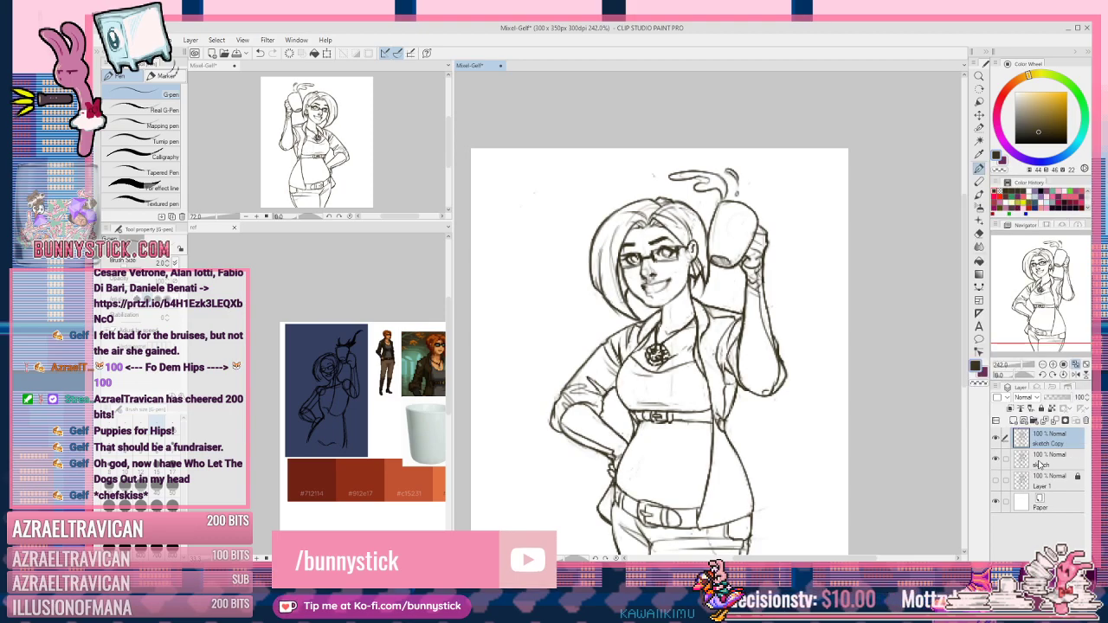
# Step: Lock and hide the "sketch" layer
pyautogui.click(1039, 465)
pyautogui.click(1041, 409)
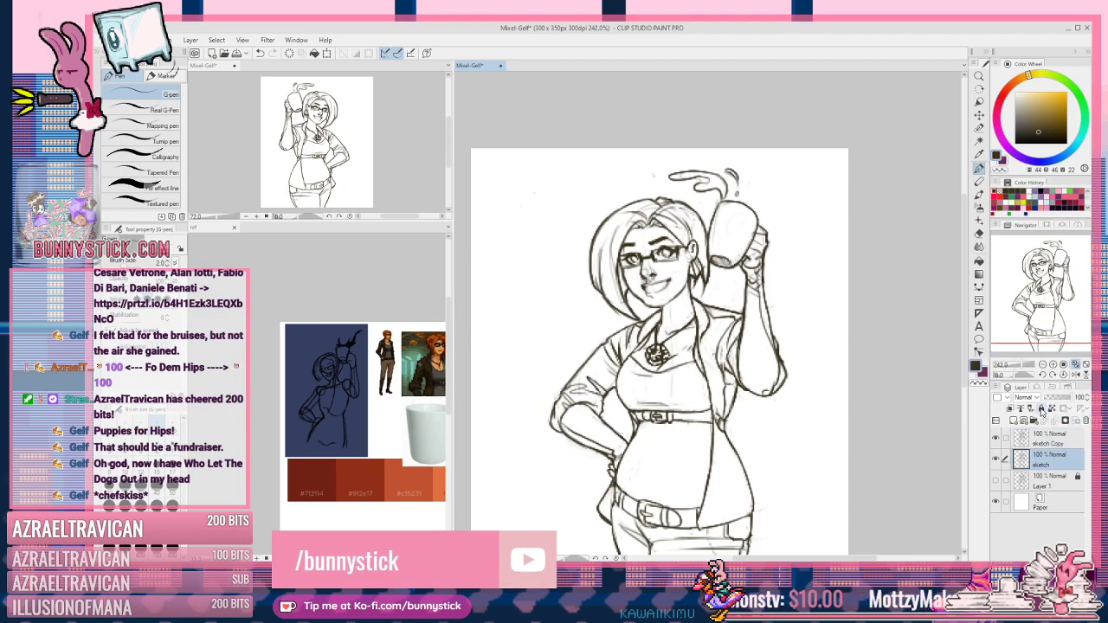
pyautogui.click(996, 460)
# Step: Rename the duplicated "sketch Copy" layer to "linework" and save the drawing
pyautogui.click(1048, 443)
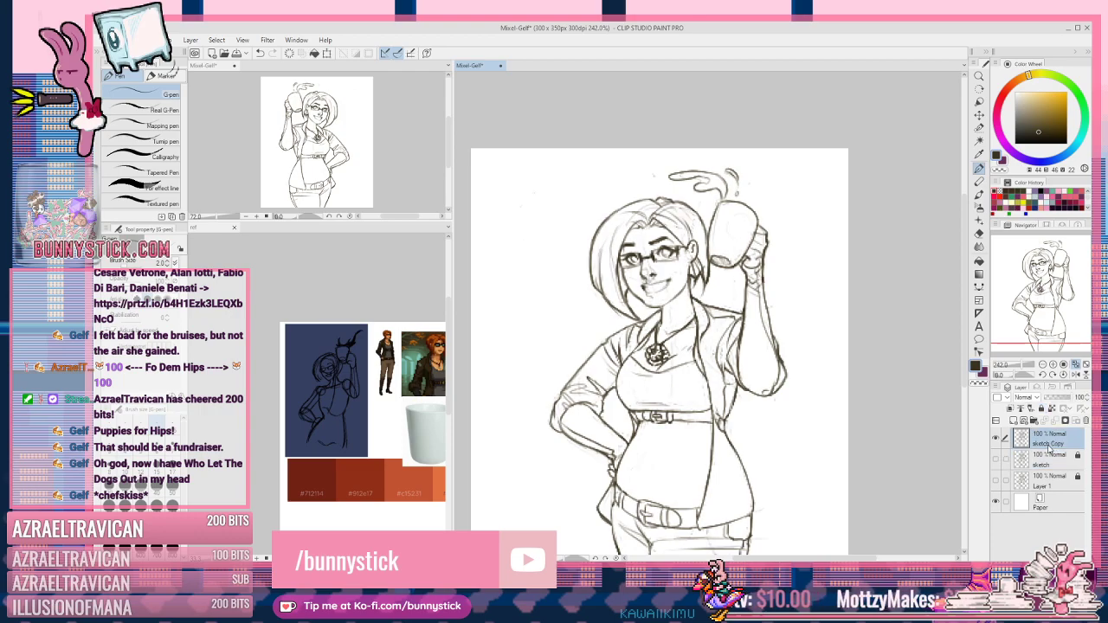
pyautogui.doubleClick(1048, 443)
pyautogui.write('lin')
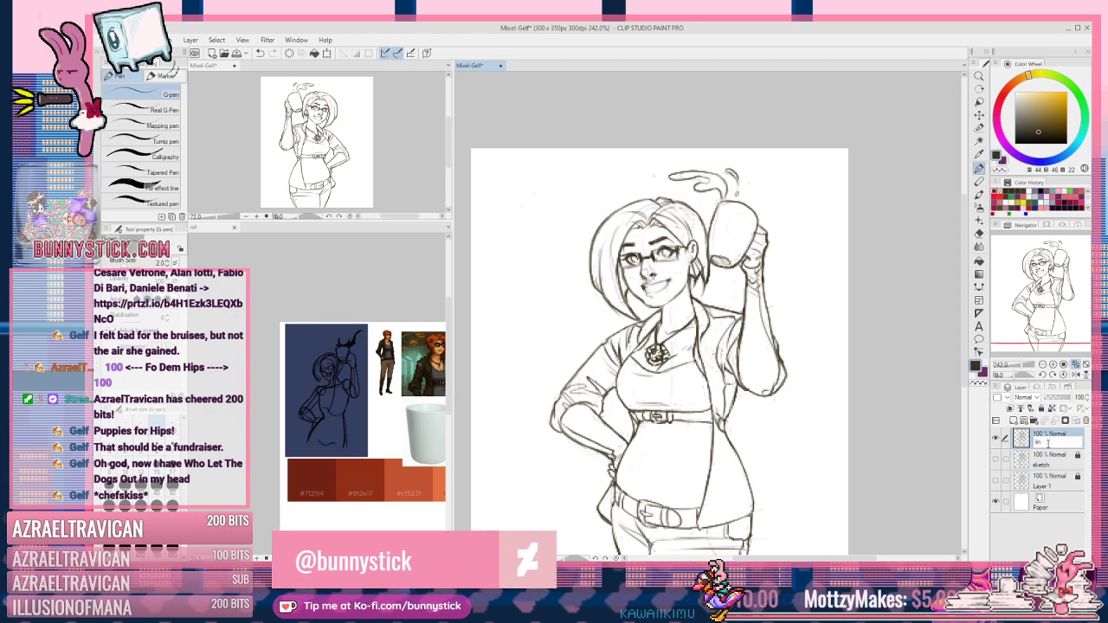
pyautogui.write('ework')
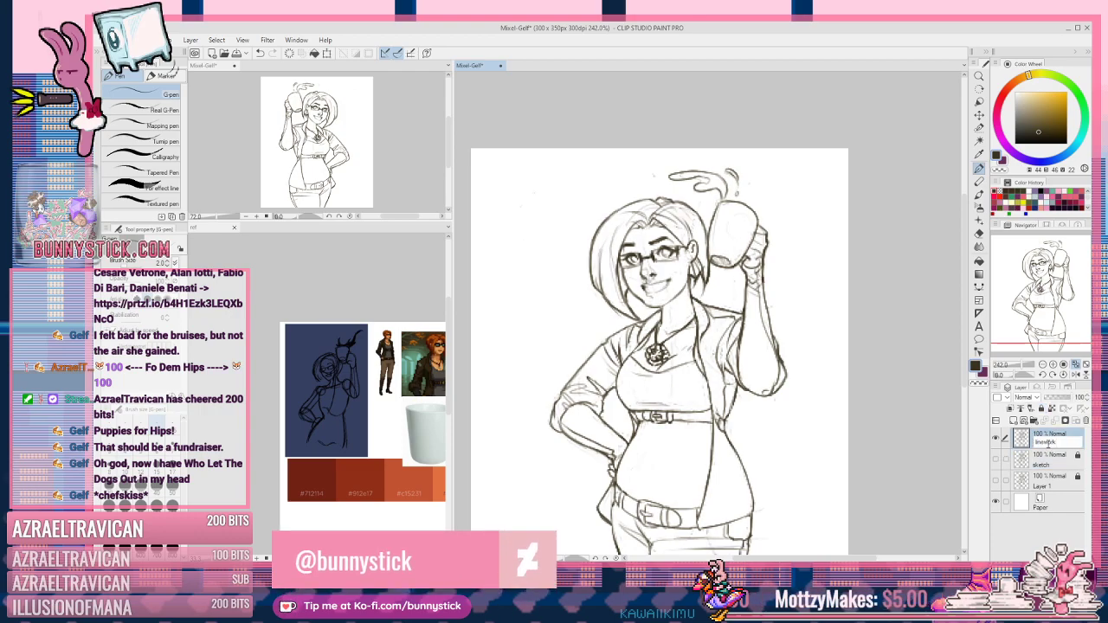
pyautogui.press('Escape')
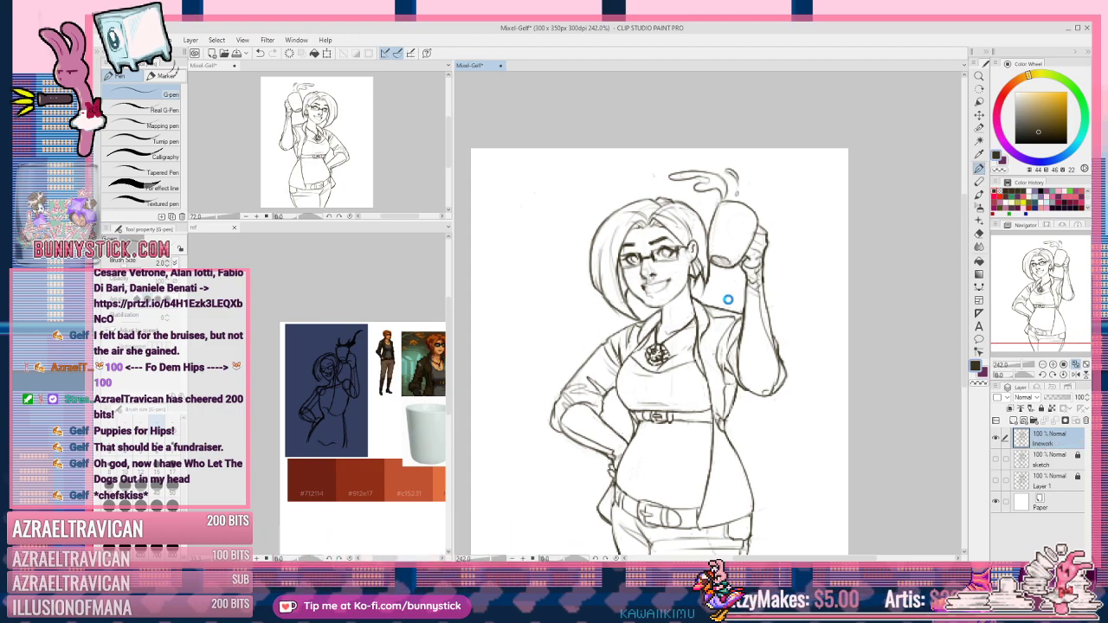
# Step: Thin the linework layer with Adjust line width, using the Narrow process at scale 1.00 and keeping lines at least 1 pixel wide
pyautogui.scroll(-1, 694, 239)
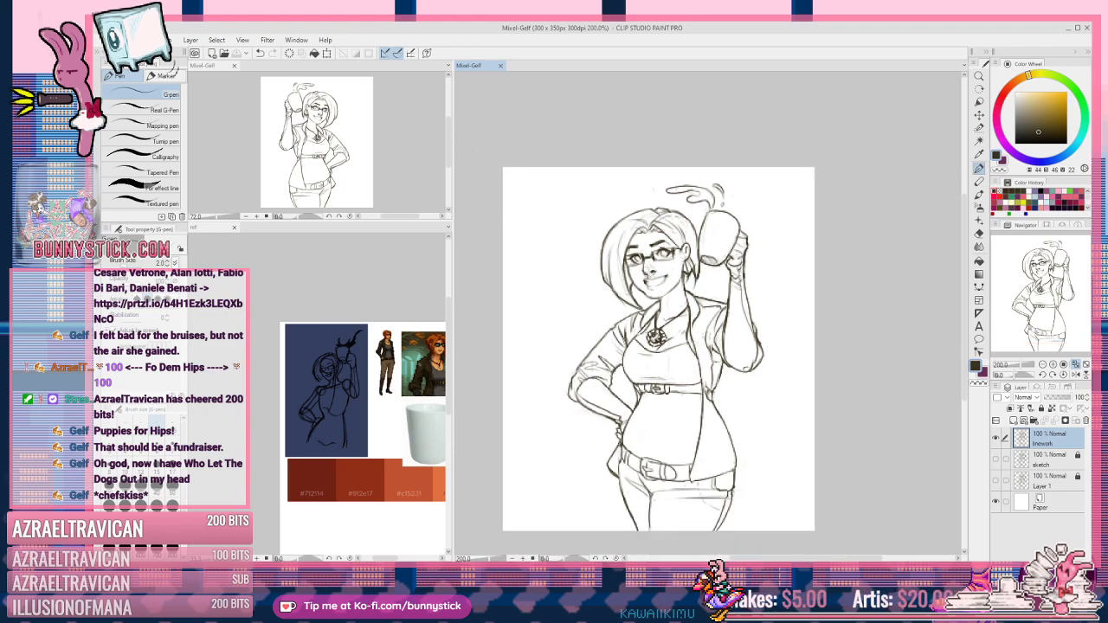
pyautogui.scroll(1, 650, 280)
pyautogui.click(268, 41)
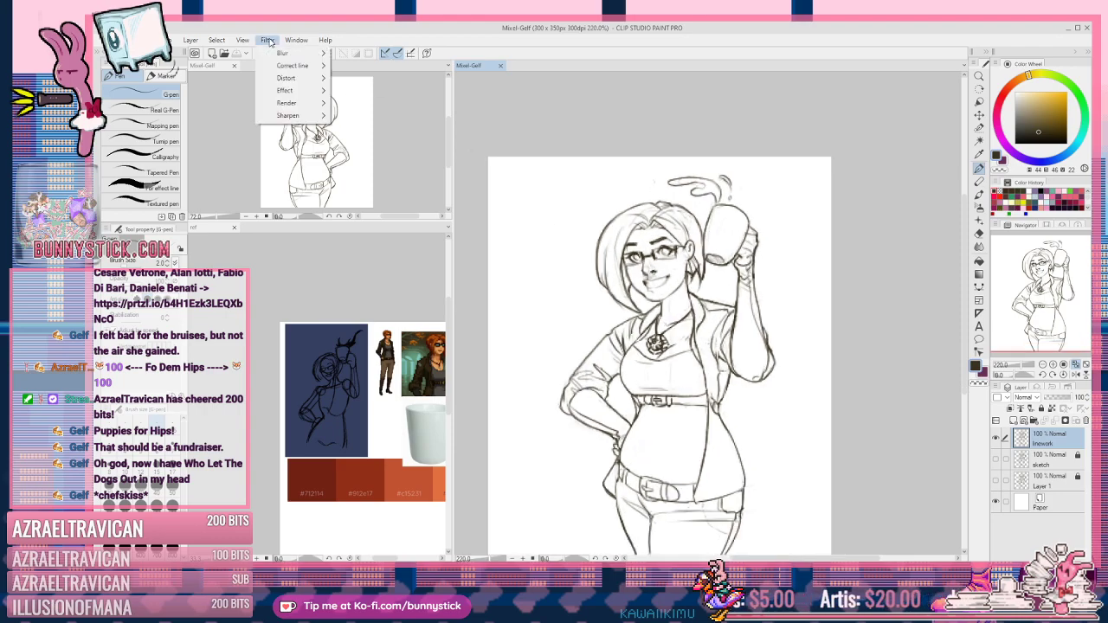
pyautogui.moveTo(293, 66)
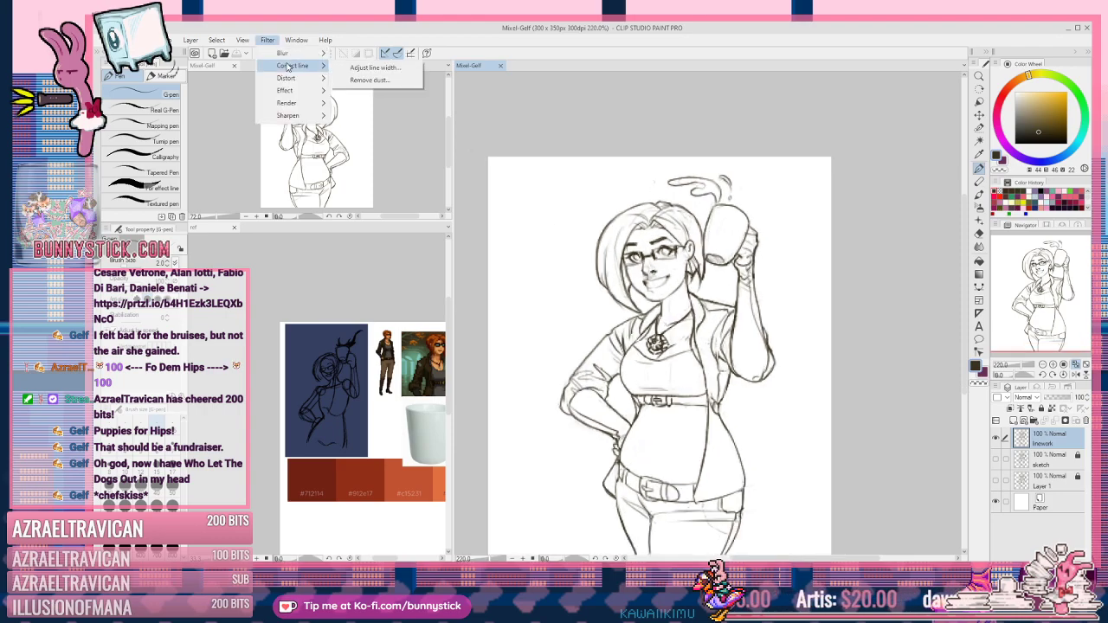
pyautogui.click(372, 68)
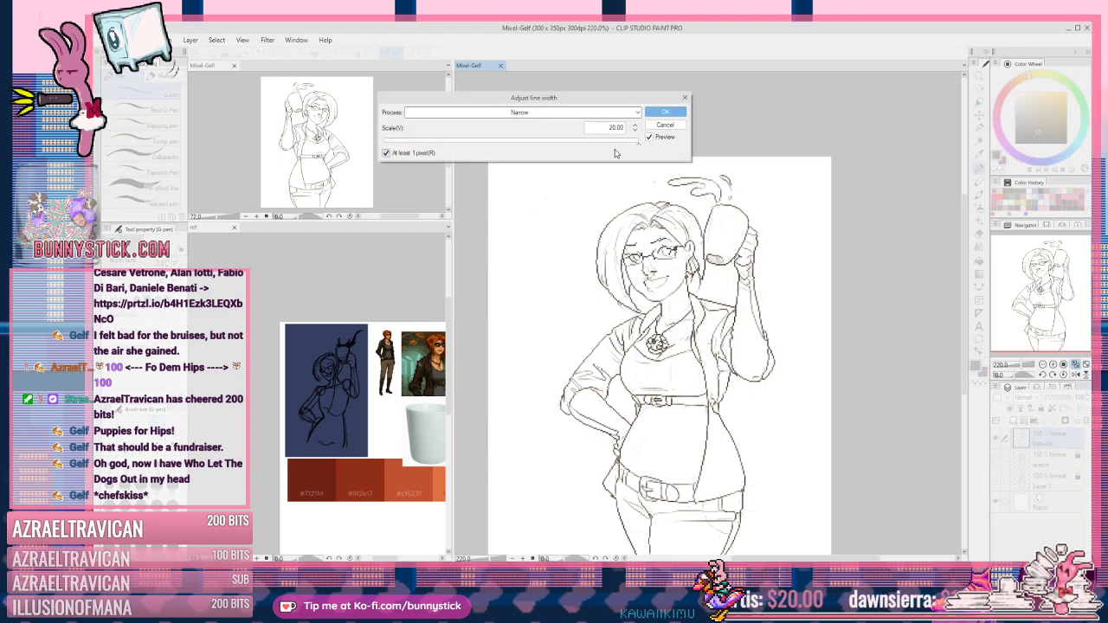
pyautogui.click(400, 142)
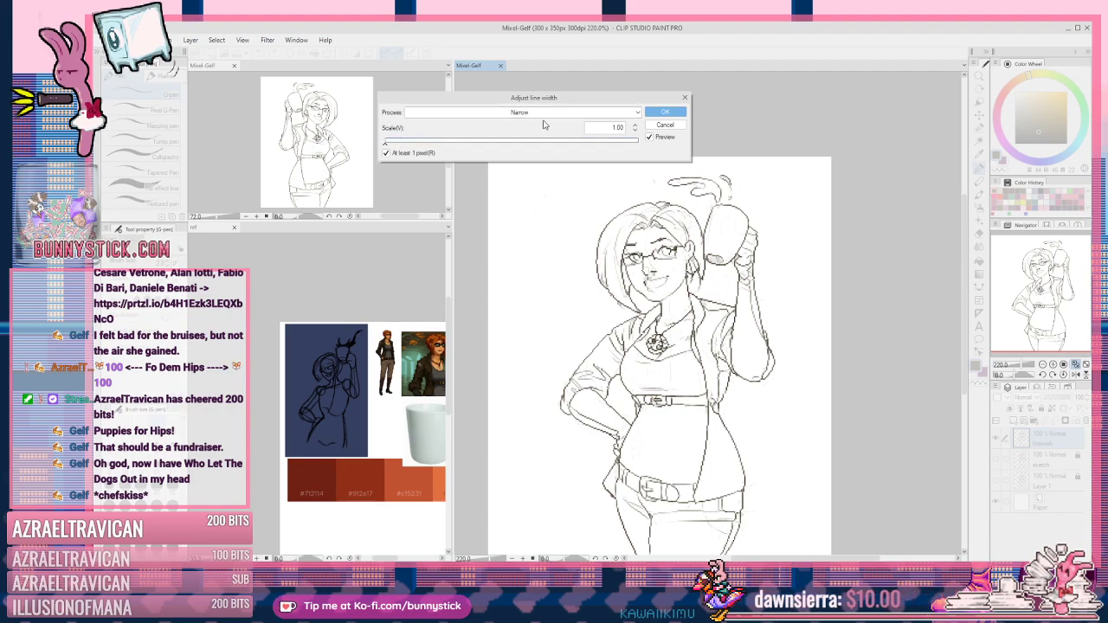
pyautogui.click(661, 111)
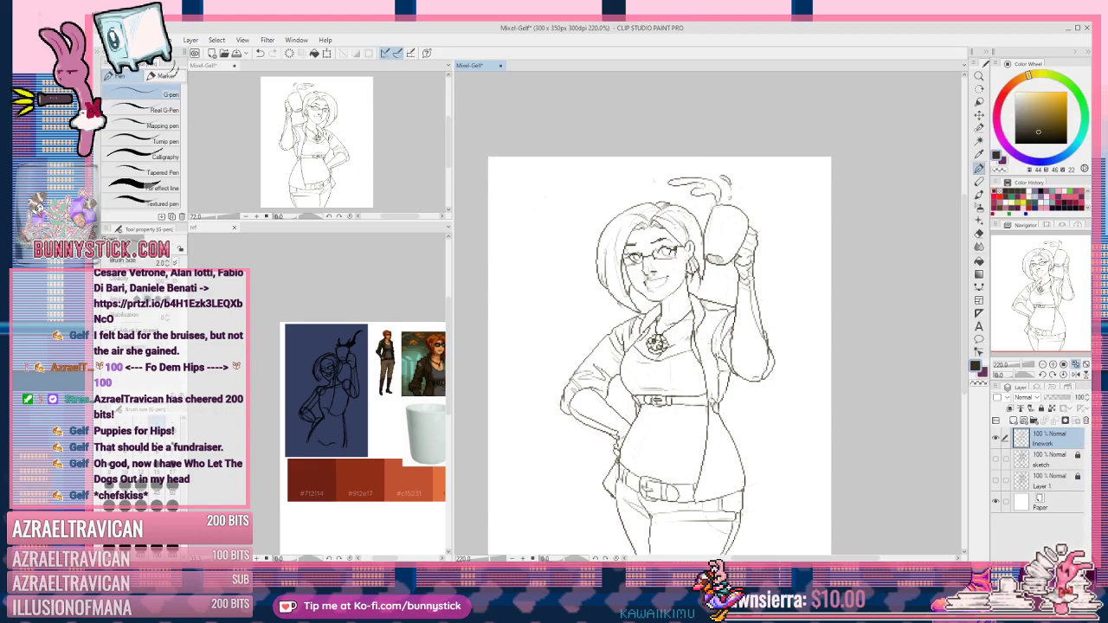
# Step: Check the thinned lines up close on the head and raised arm, and choose the Dot pen for cleaning them up
pyautogui.hotkey('ctrl', '-')
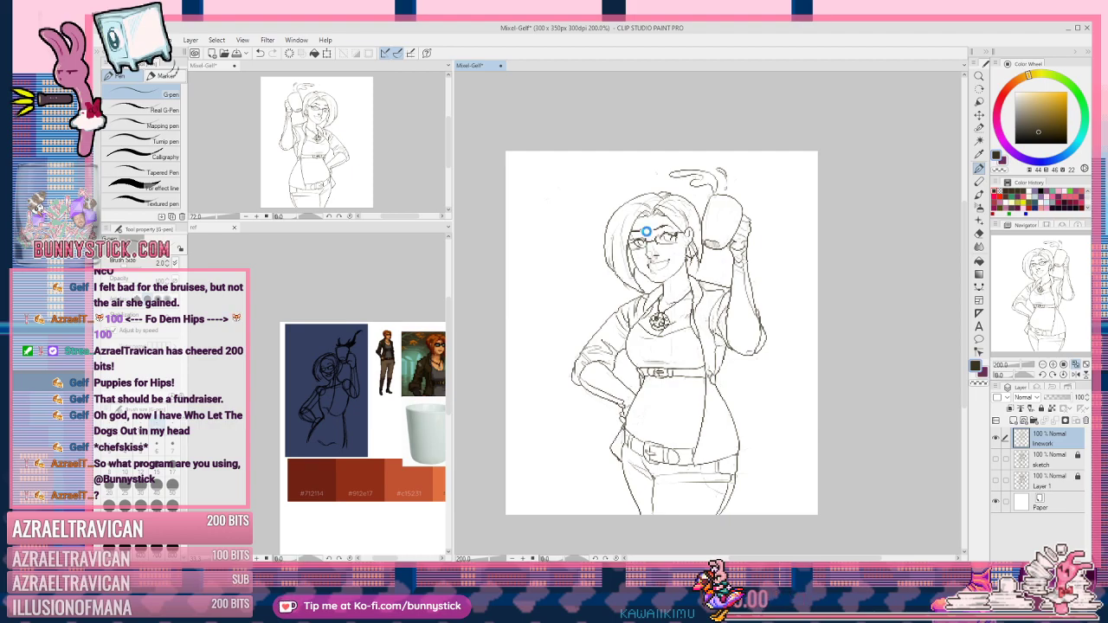
pyautogui.scroll(3, 647, 233)
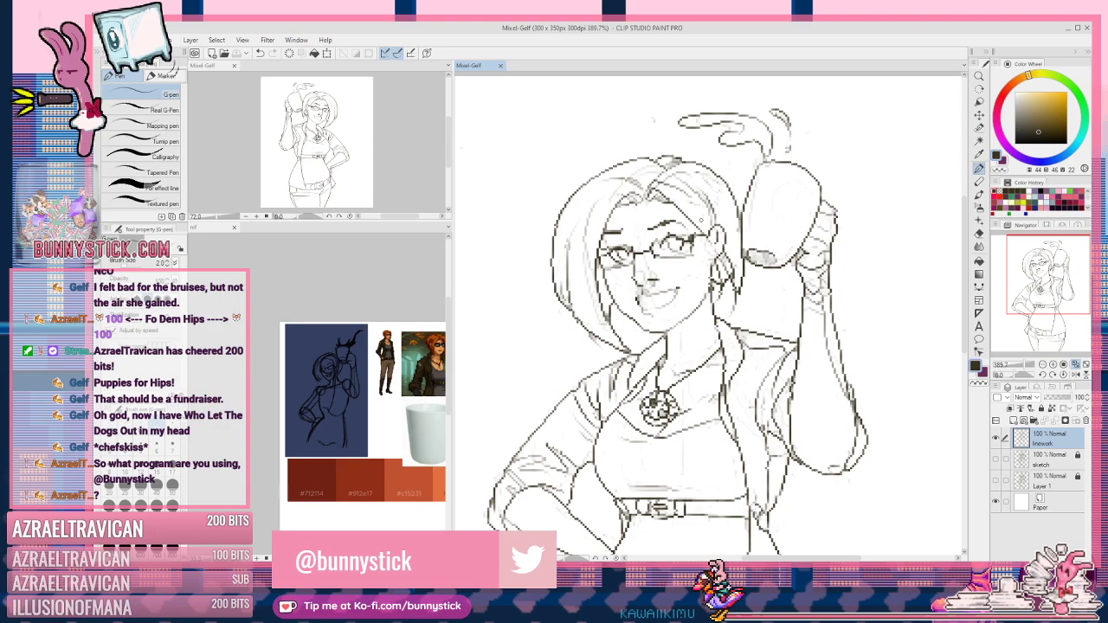
pyautogui.scroll(-3, 627, 346)
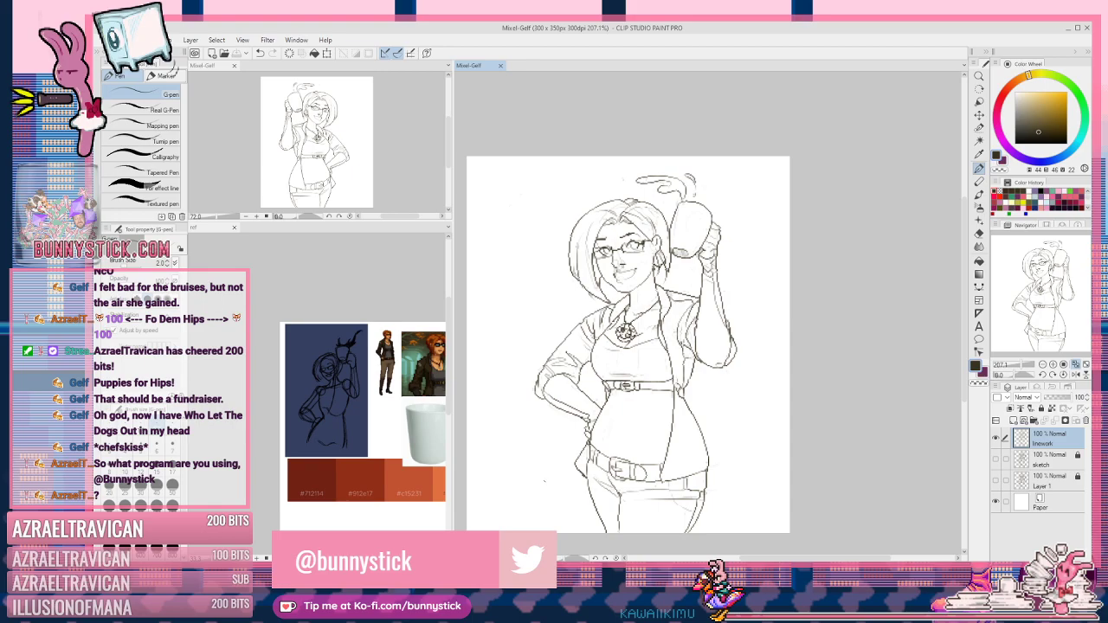
pyautogui.scroll(4, 606, 251)
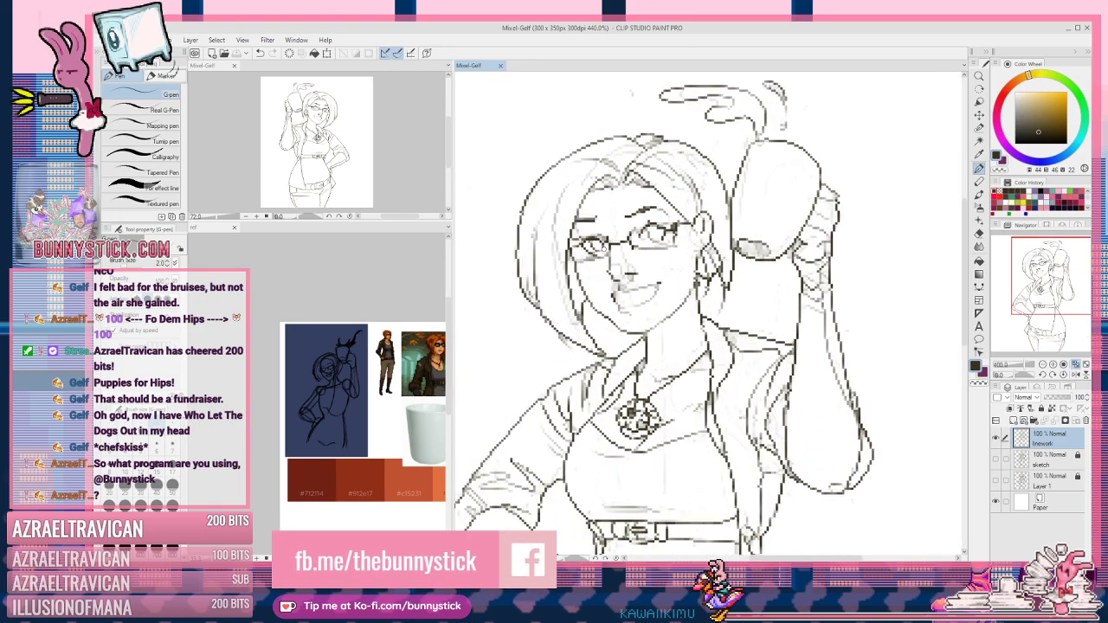
pyautogui.scroll(1, 605, 251)
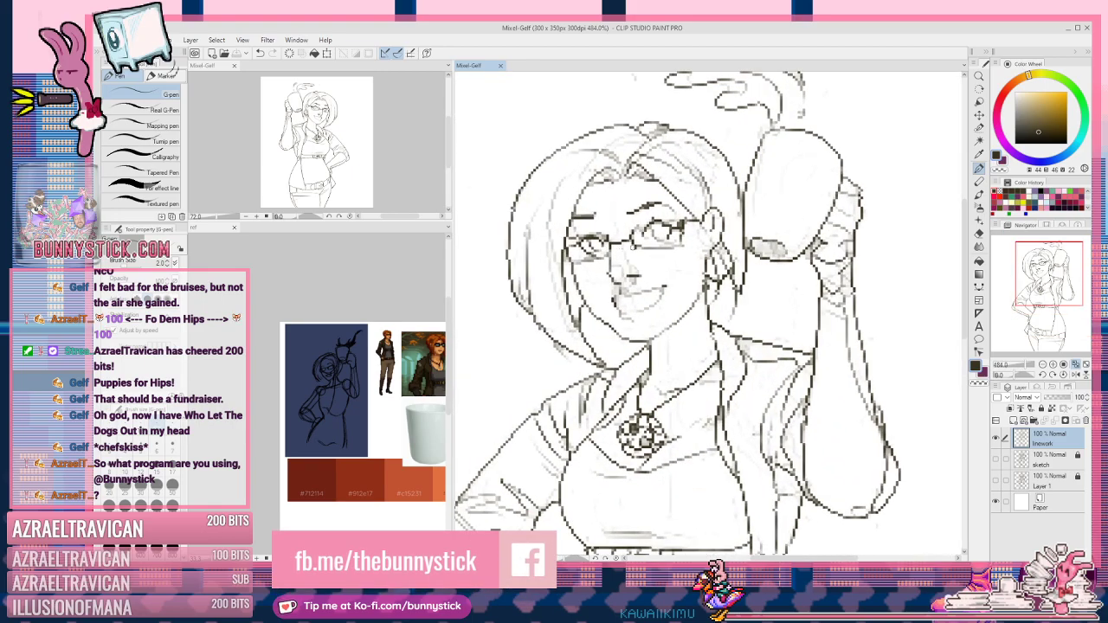
pyautogui.click(163, 76)
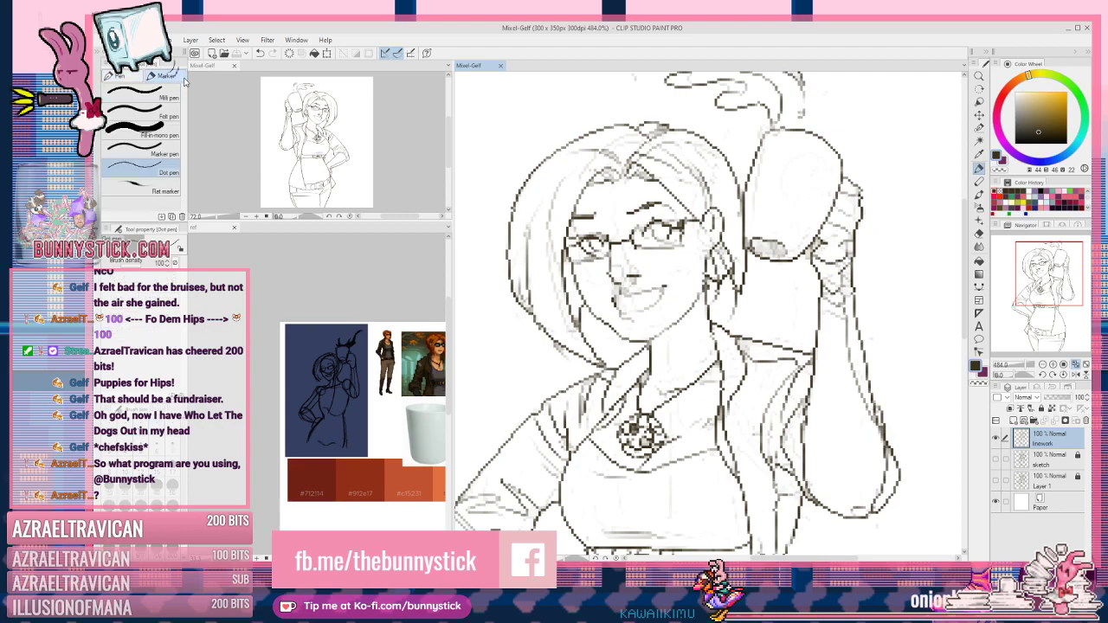
pyautogui.click(160, 173)
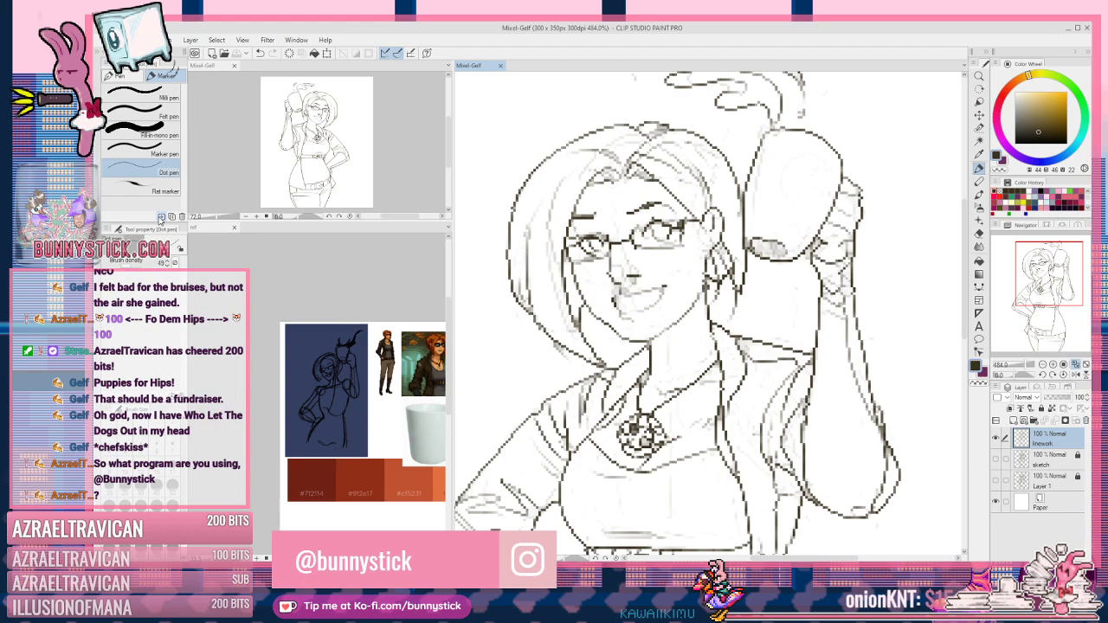
# Step: Try the Dot pen at brush density 52 with a test stroke around the head and mug, and undo the stroke
pyautogui.click(128, 264)
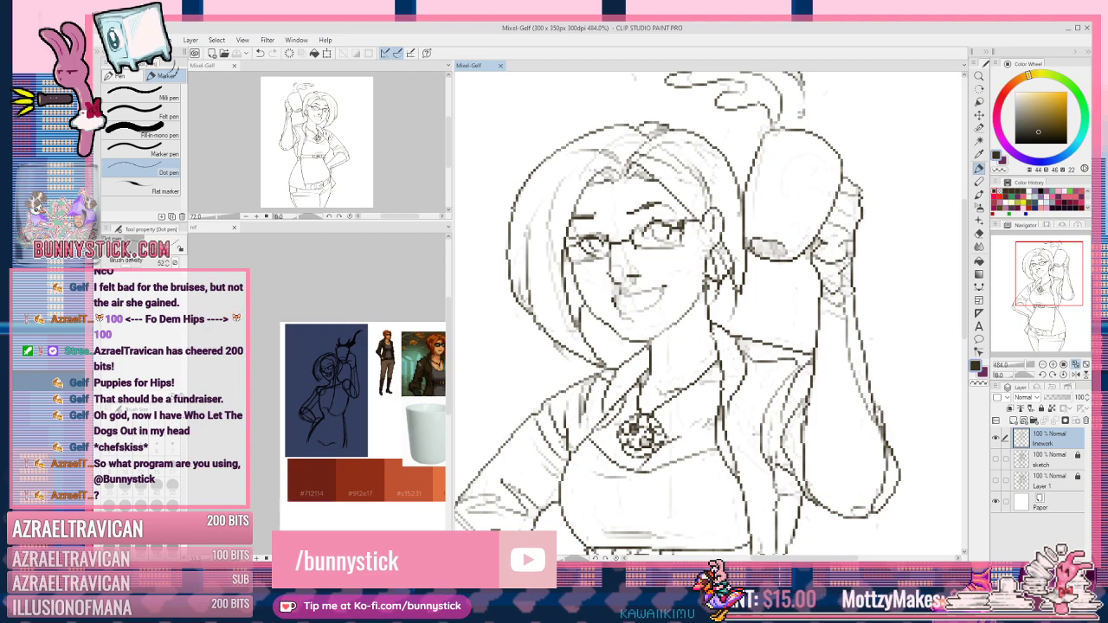
pyautogui.moveTo(550, 92)
pyautogui.mouseDown()
pyautogui.moveTo(569, 119)
pyautogui.moveTo(628, 87)
pyautogui.moveTo(932, 216)
pyautogui.moveTo(888, 327)
pyautogui.moveTo(857, 328)
pyautogui.mouseUp()
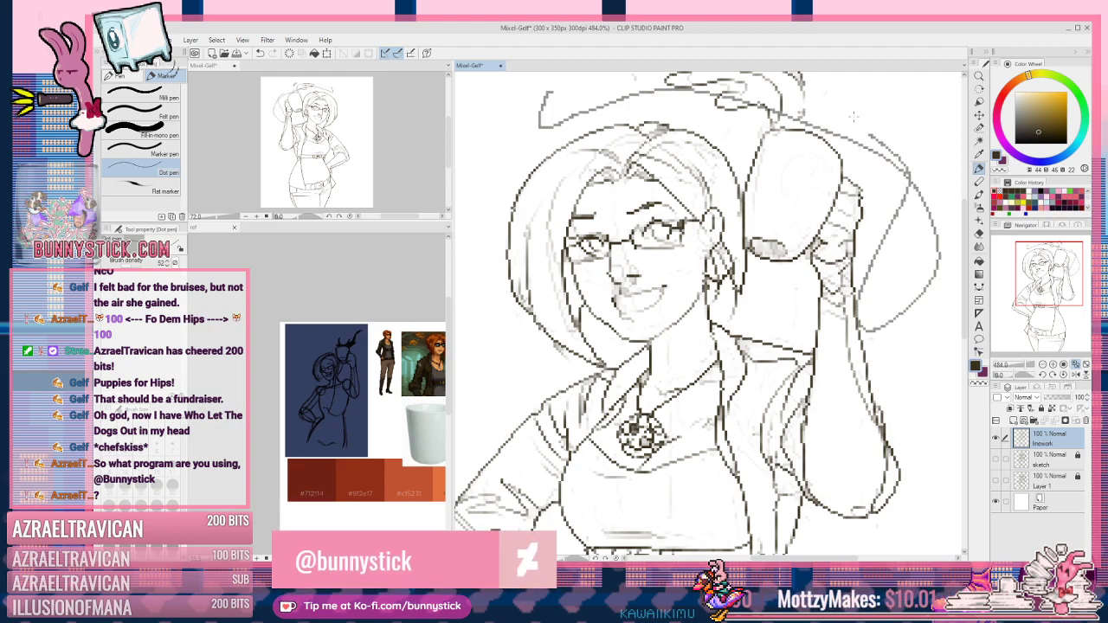
pyautogui.hotkey('ctrl', 'z')
# Step: Return the Dot pen's brush density to 100 and darken the upper lash line of the eye nearer the ear
pyautogui.scroll(1, 743, 208)
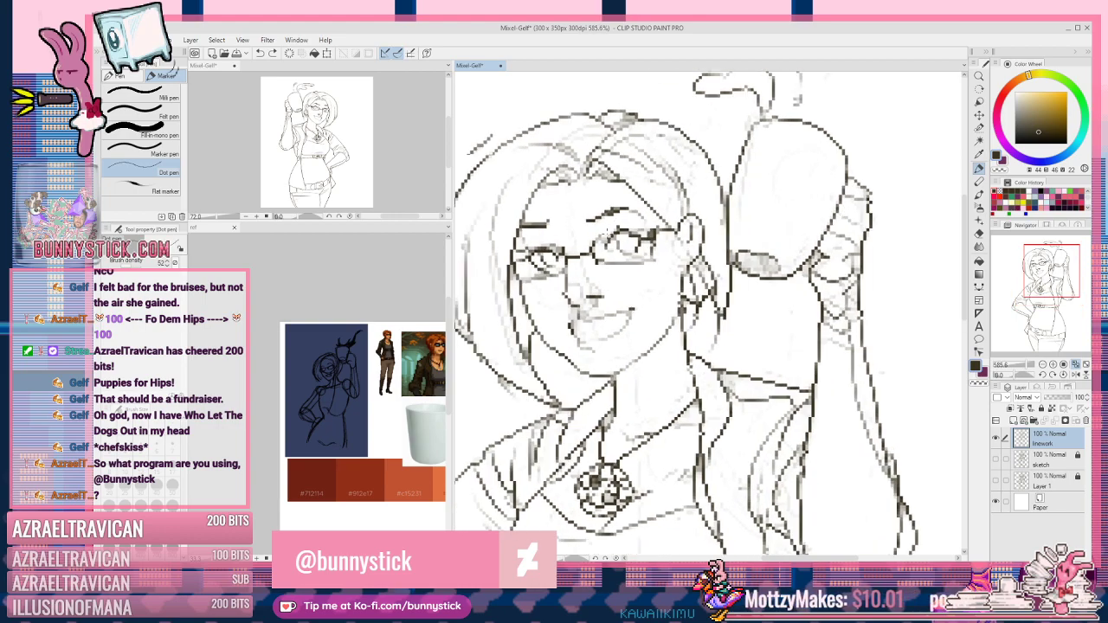
pyautogui.scroll(2, 629, 221)
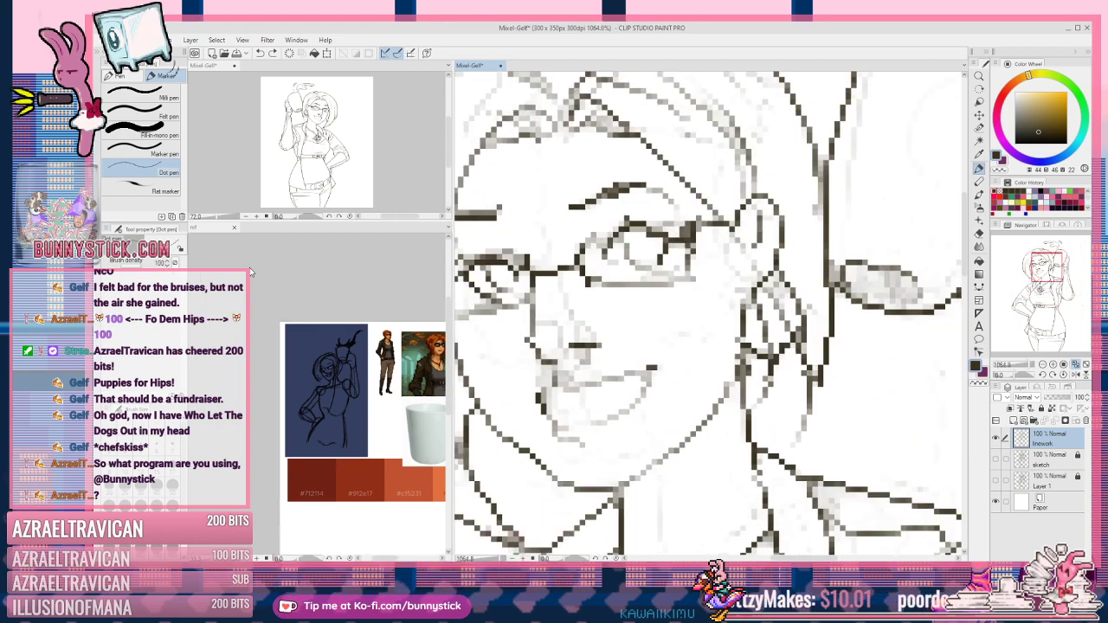
pyautogui.moveTo(599, 249)
pyautogui.mouseDown()
pyautogui.moveTo(630, 226)
pyautogui.moveTo(678, 236)
pyautogui.moveTo(668, 252)
pyautogui.mouseUp()
pyautogui.click(665, 256)
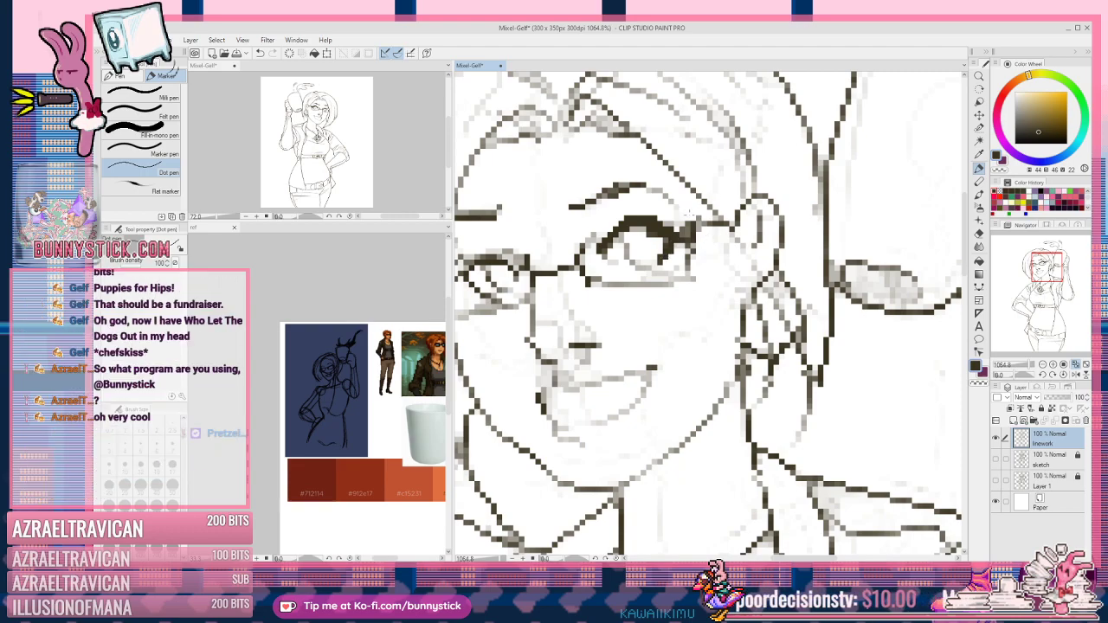
# Step: Darken the upper lash line of the other eye and clean up its outer corner with the transparent colour
pyautogui.moveTo(653, 260); pyautogui.dragTo(750, 262)
pyautogui.moveTo(576, 259)
pyautogui.mouseDown()
pyautogui.moveTo(560, 276)
pyautogui.moveTo(570, 290)
pyautogui.mouseUp()
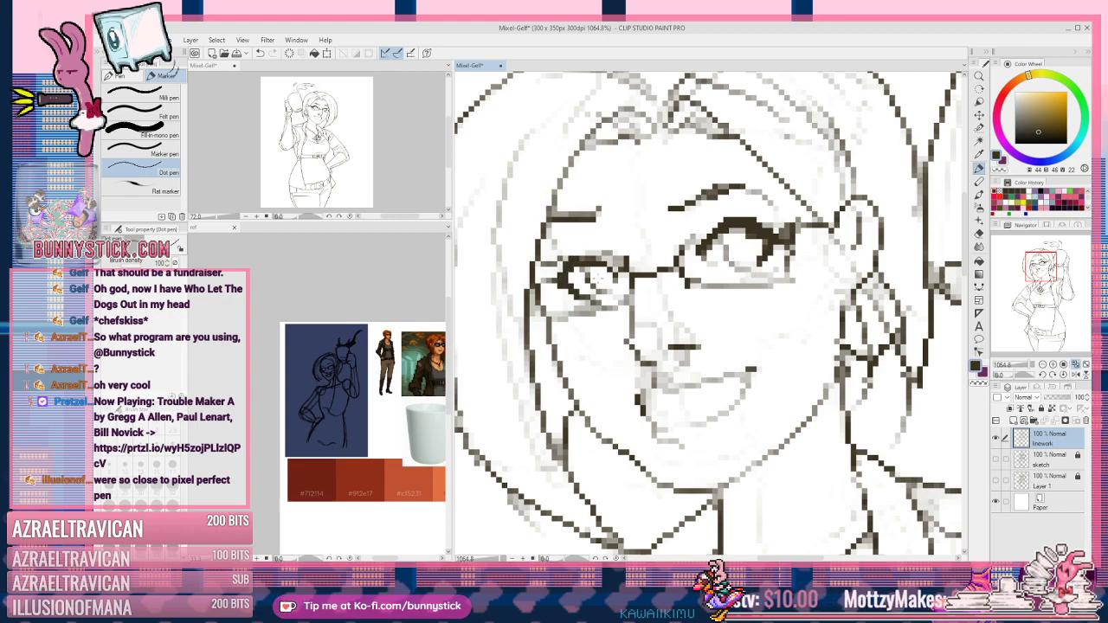
pyautogui.press('c')
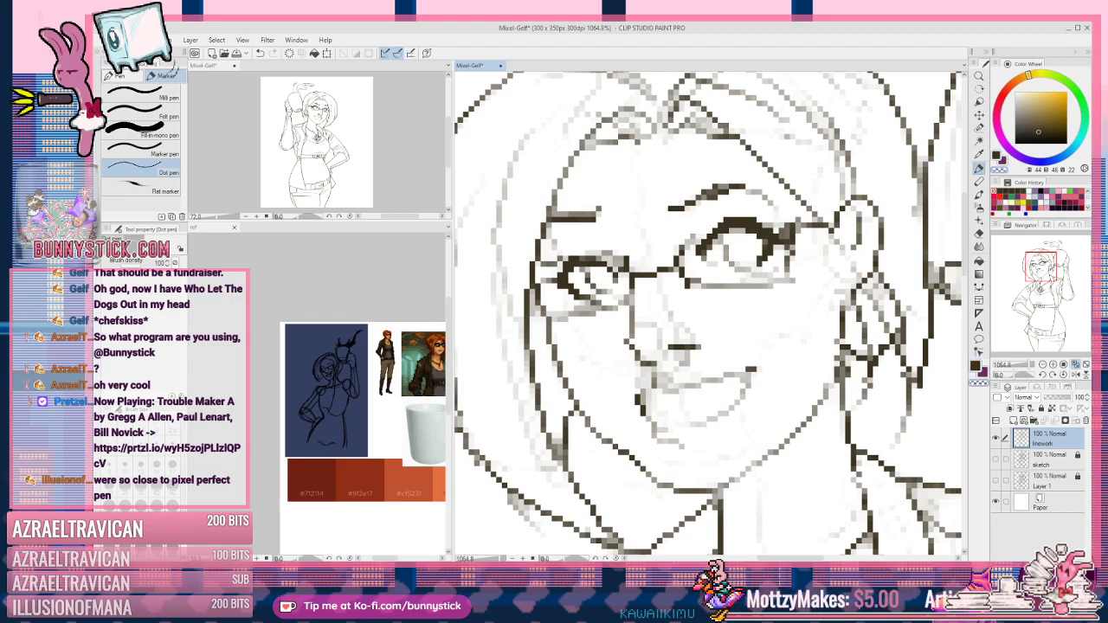
pyautogui.moveTo(576, 270); pyautogui.dragTo(557, 275)
# Step: Return to the dark drawing colour and thicken the inner part of the eyebrow nearer the ear
pyautogui.press('c')
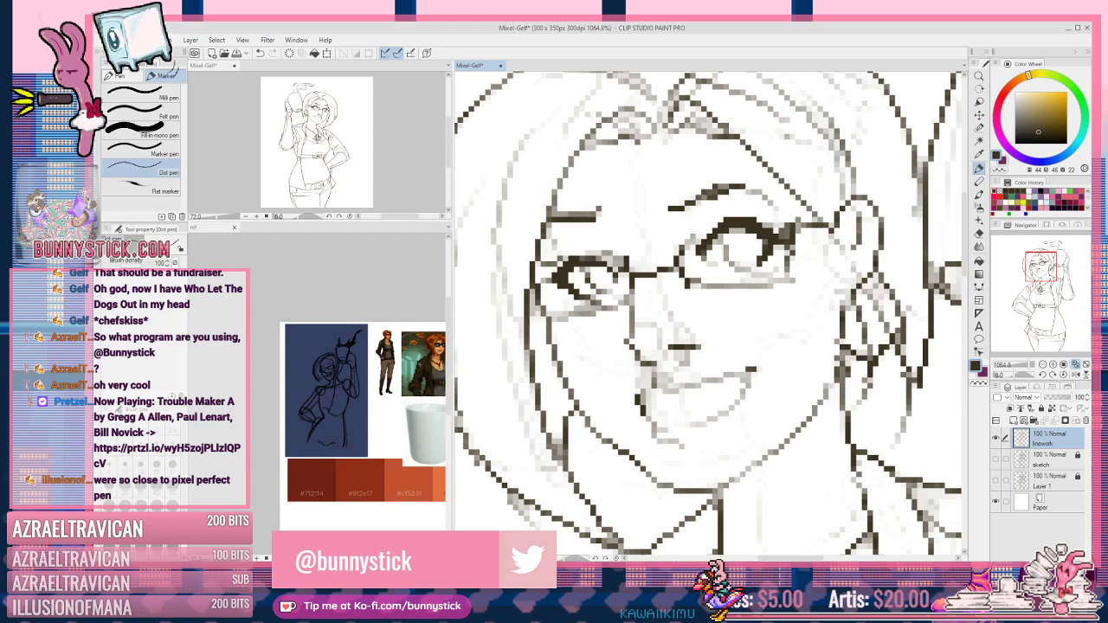
pyautogui.moveTo(679, 206)
pyautogui.mouseDown()
pyautogui.moveTo(715, 187)
pyautogui.moveTo(678, 213)
pyautogui.mouseUp()
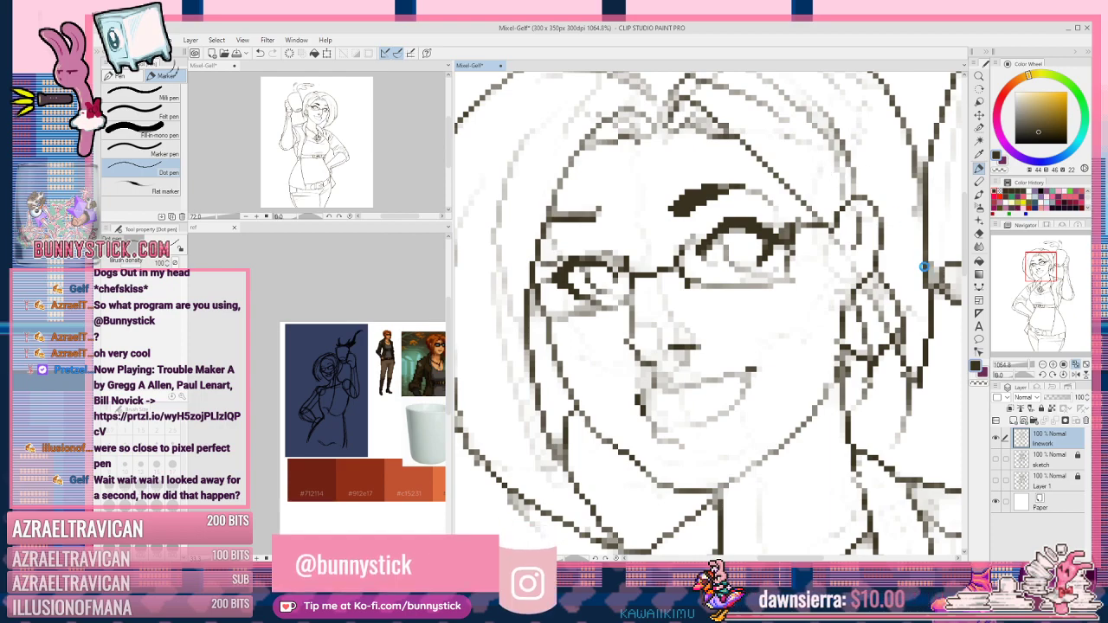
# Step: Hide the linework layer, show the original sketch layer, select it and unlock it for editing
pyautogui.scroll(-3, 742, 325)
pyautogui.scroll(-1, 740, 327)
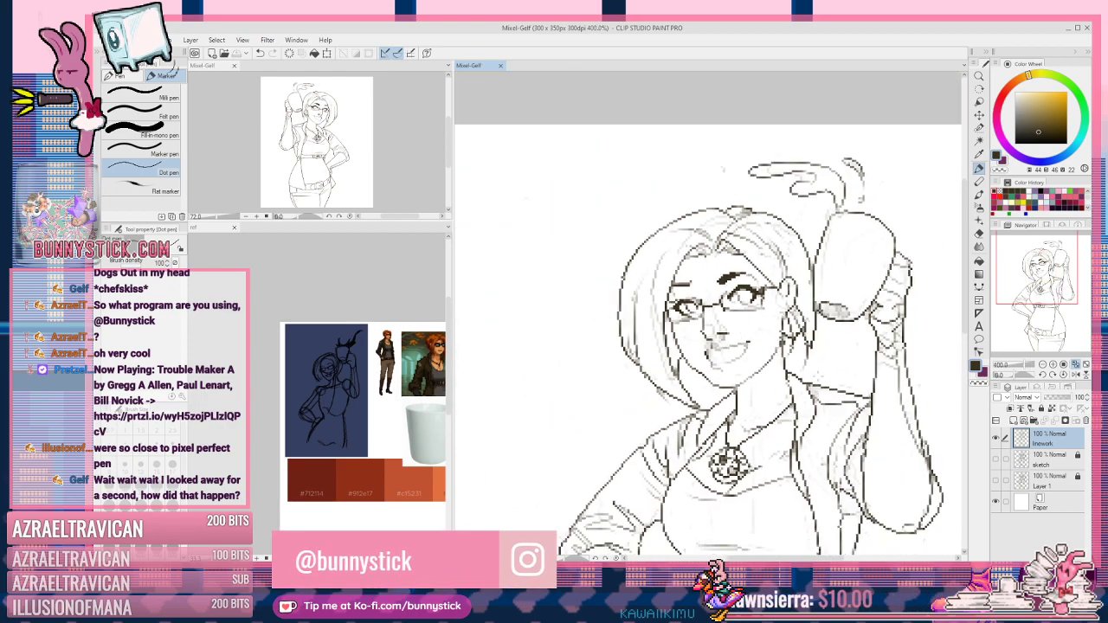
pyautogui.click(995, 439)
pyautogui.click(995, 461)
pyautogui.click(1041, 465)
pyautogui.scroll(-2, 768, 340)
pyautogui.scroll(1, 768, 340)
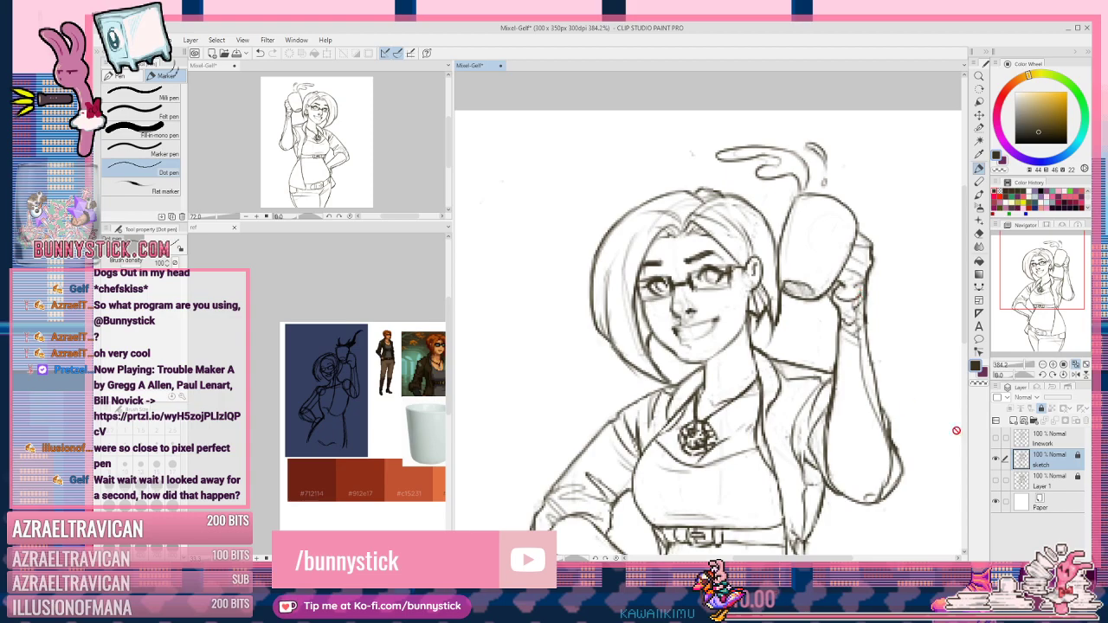
pyautogui.click(1042, 408)
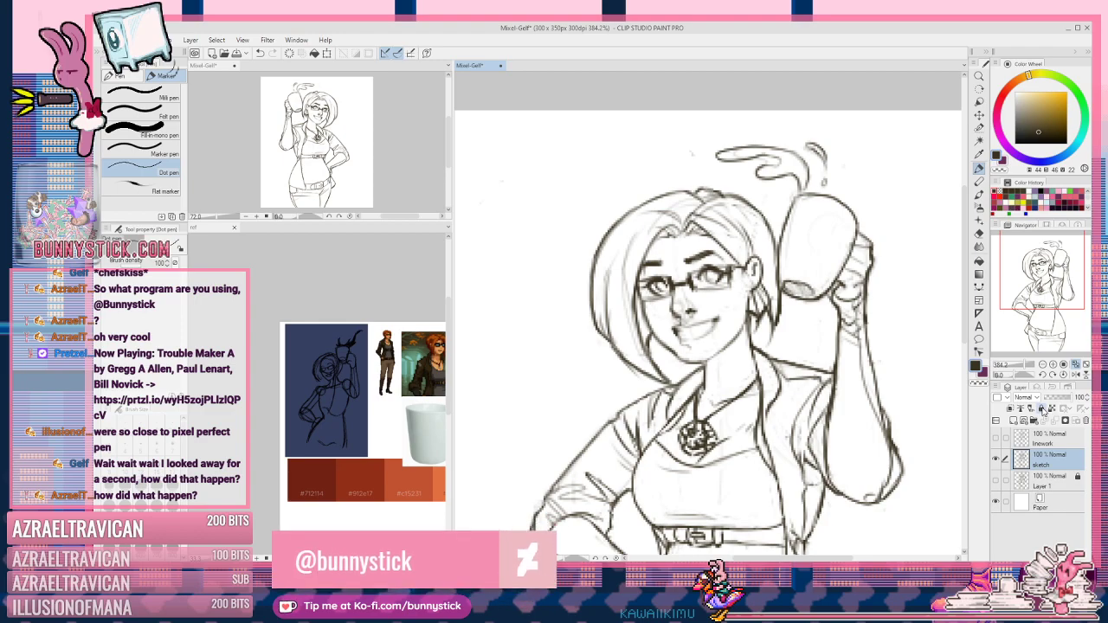
# Step: Preview narrowing the sketch layer's lines with Adjust line width, toggling At least 1 pixel off and on and raising the scale to 20
pyautogui.click(268, 40)
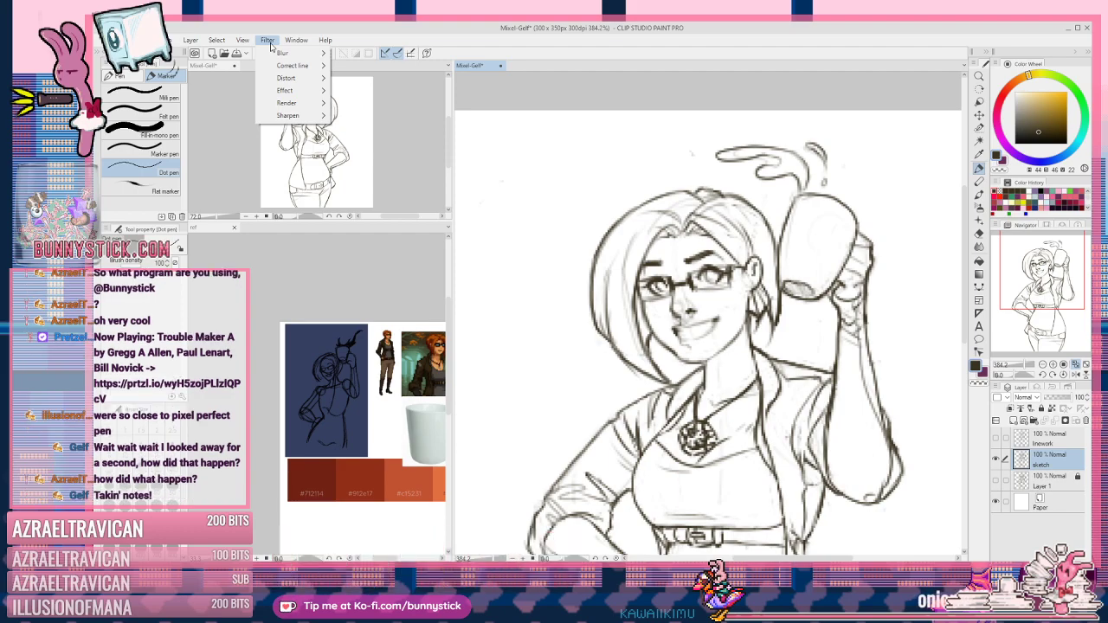
pyautogui.moveTo(273, 54)
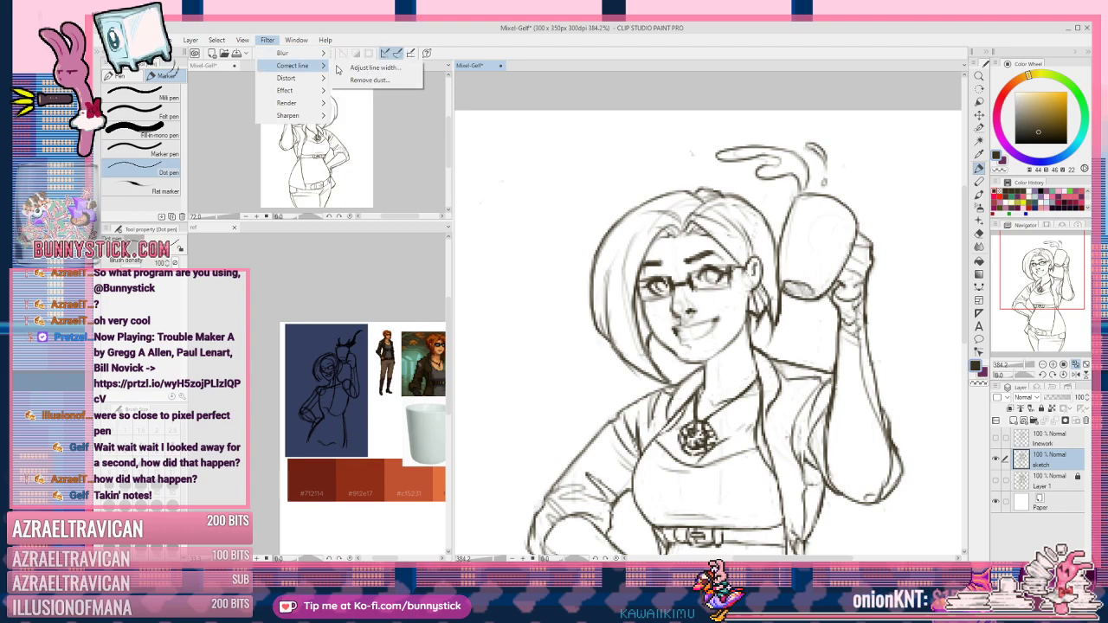
pyautogui.click(397, 68)
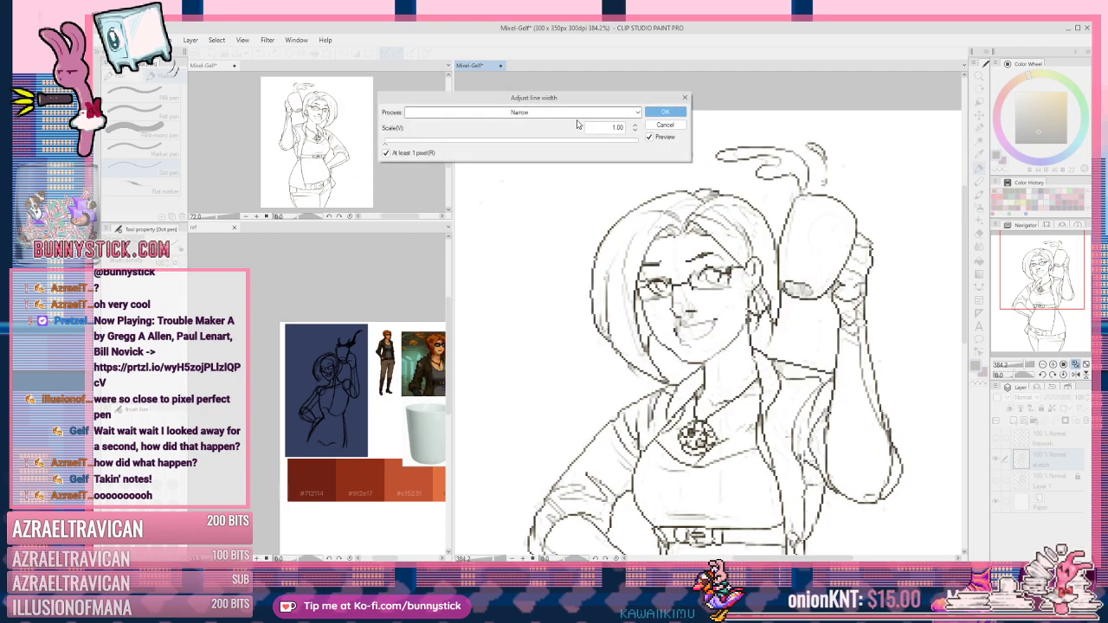
pyautogui.click(386, 153)
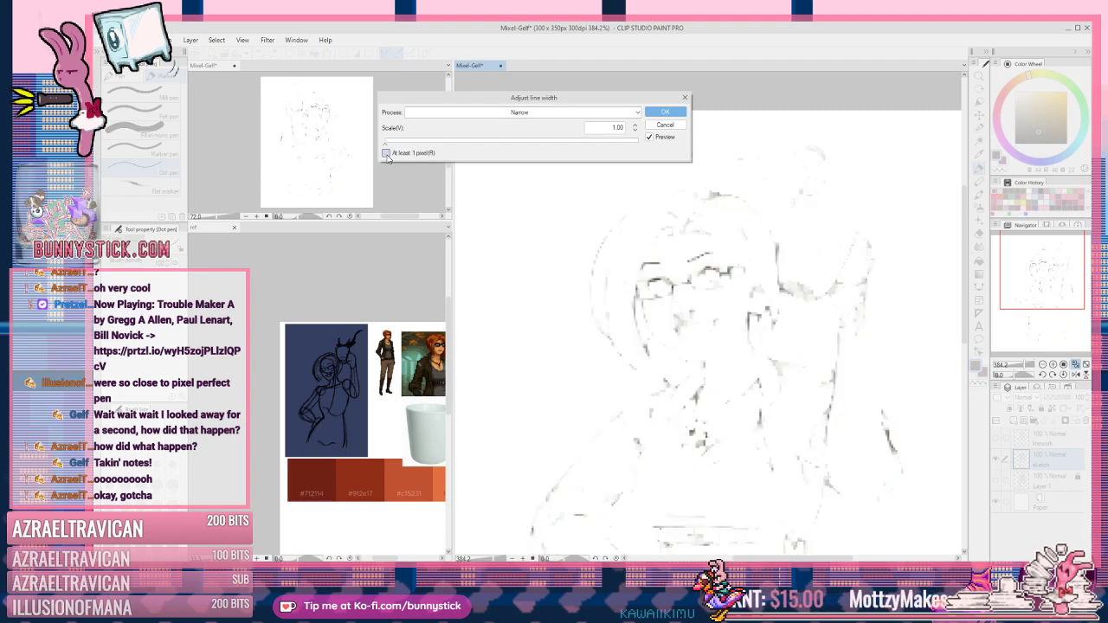
pyautogui.click(386, 154)
pyautogui.moveTo(387, 141); pyautogui.dragTo(417, 145)
pyautogui.moveTo(583, 150); pyautogui.dragTo(645, 155)
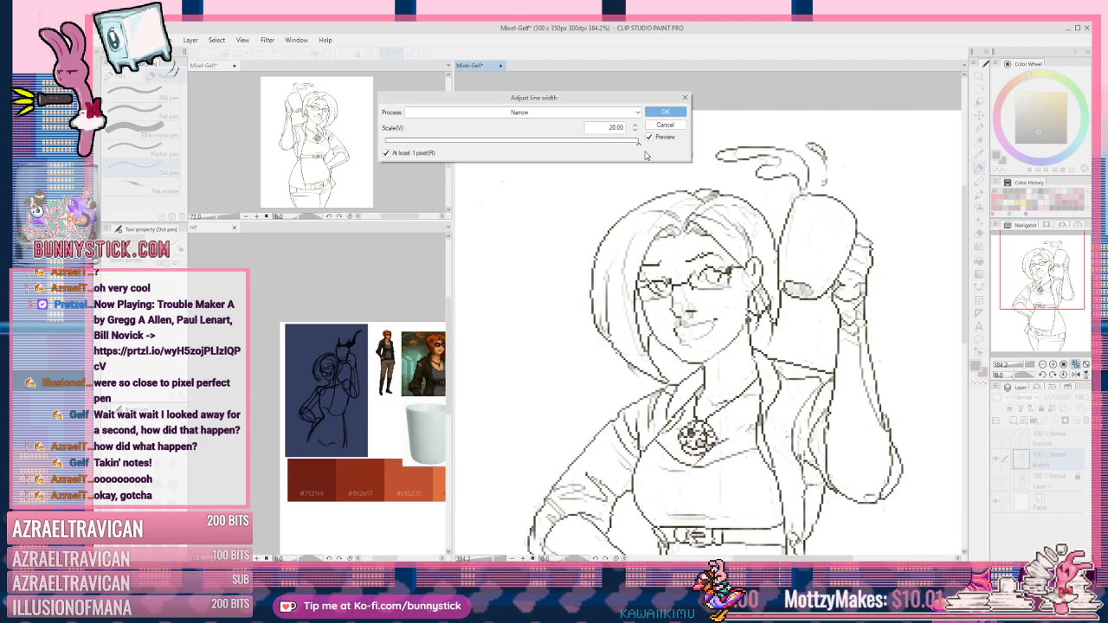
pyautogui.scroll(-4, 753, 323)
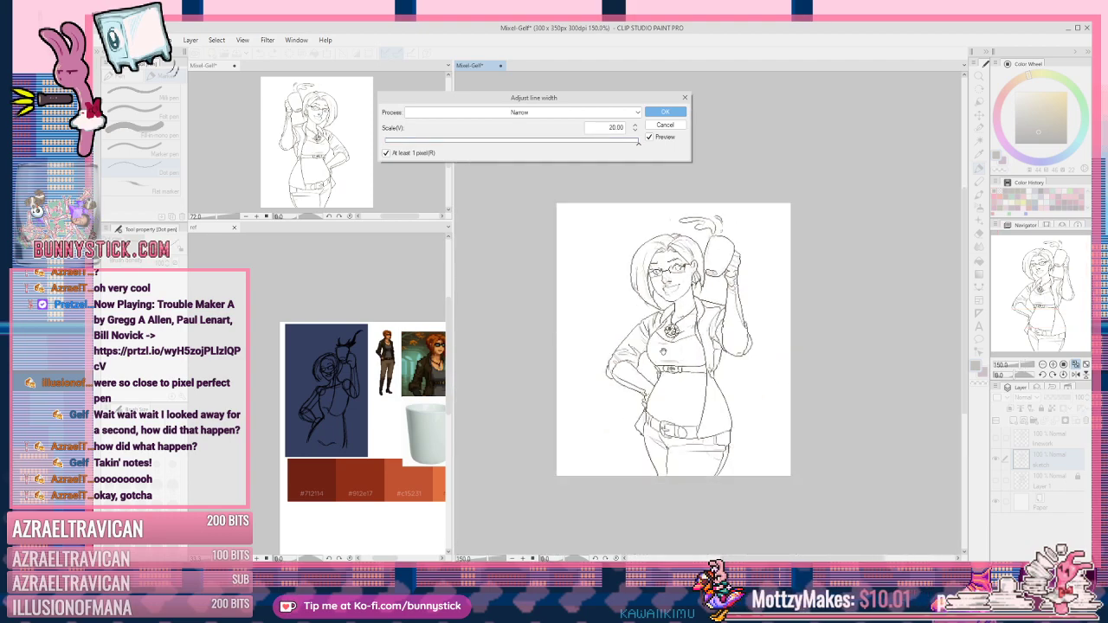
pyautogui.scroll(4, 716, 394)
pyautogui.scroll(-5, 706, 351)
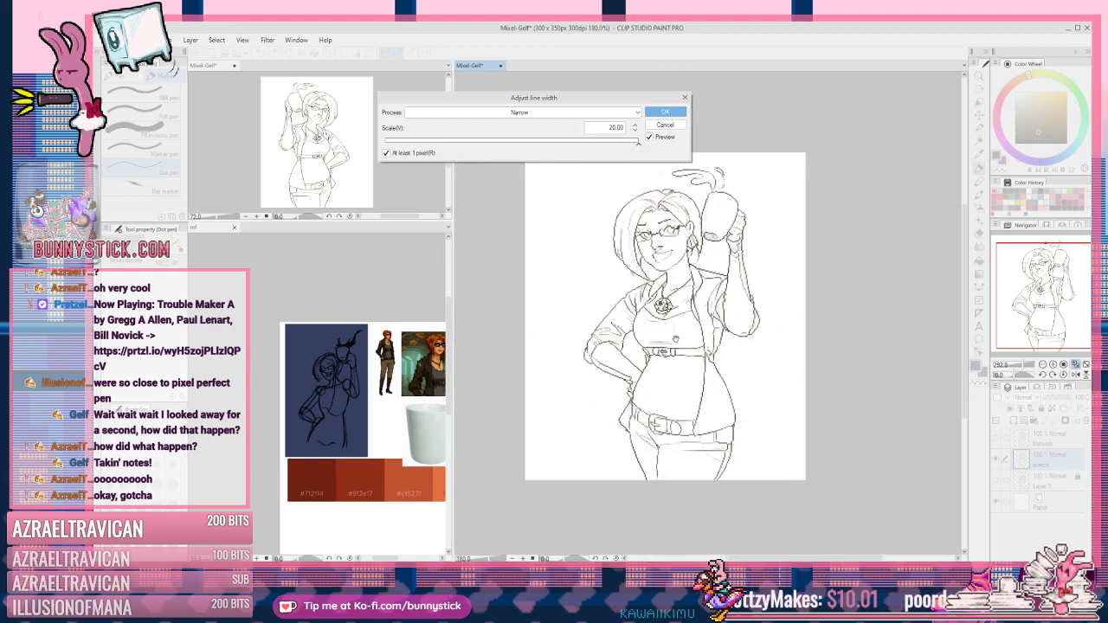
pyautogui.scroll(5, 674, 212)
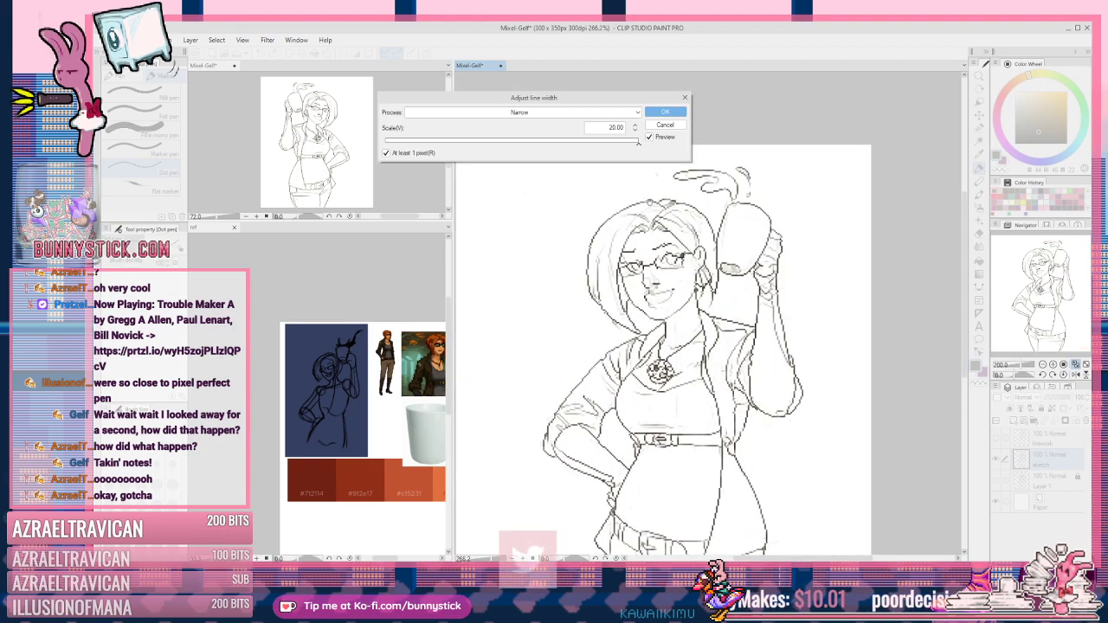
pyautogui.scroll(1, 601, 231)
# Step: Lower the line width scale to 1.00 and preview the Thicken process on the sketch
pyautogui.click(388, 142)
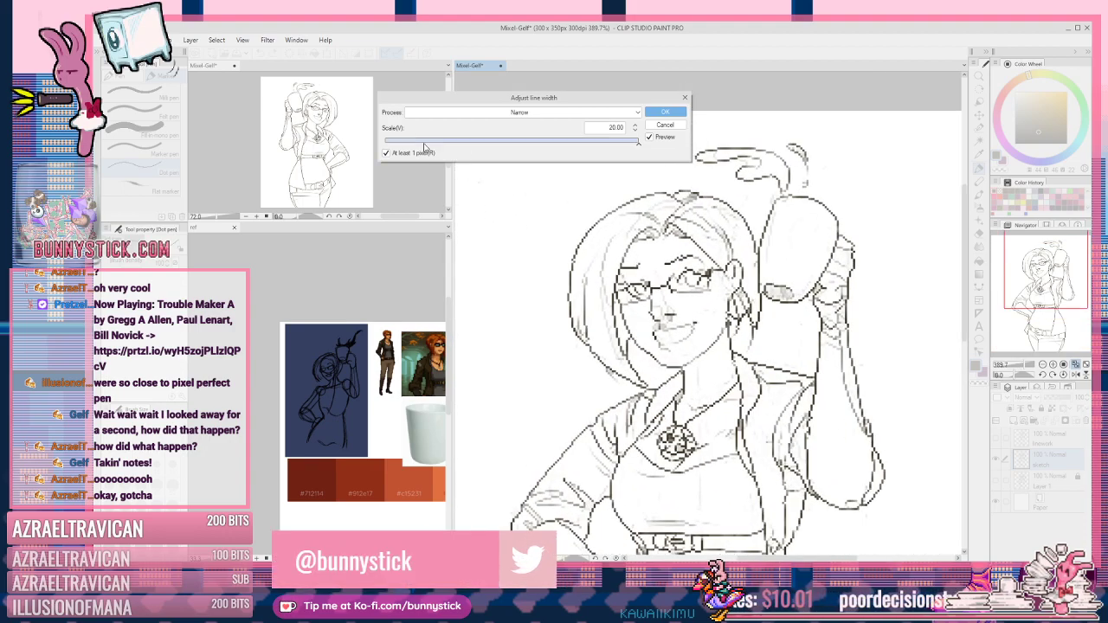
pyautogui.moveTo(389, 142); pyautogui.dragTo(458, 148)
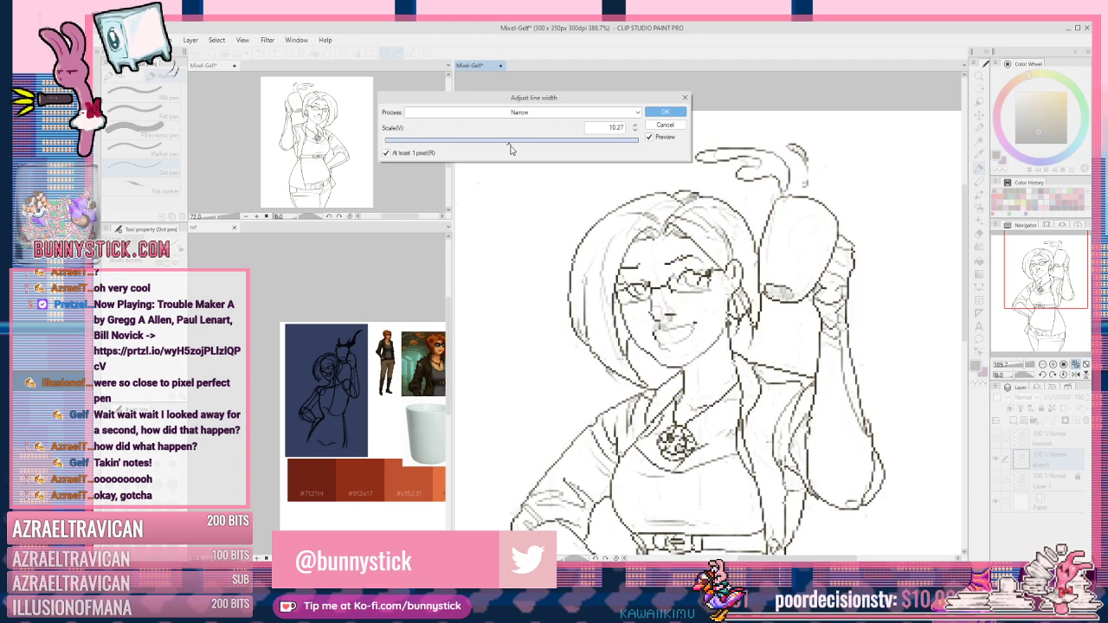
pyautogui.moveTo(424, 146); pyautogui.dragTo(356, 145)
pyautogui.click(554, 114)
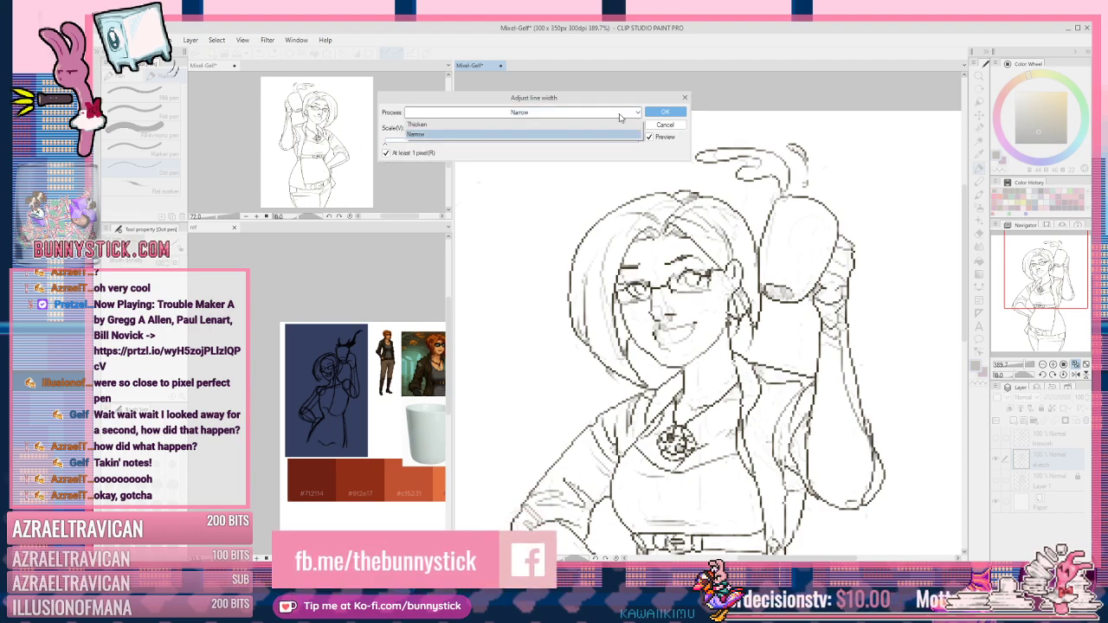
pyautogui.click(477, 126)
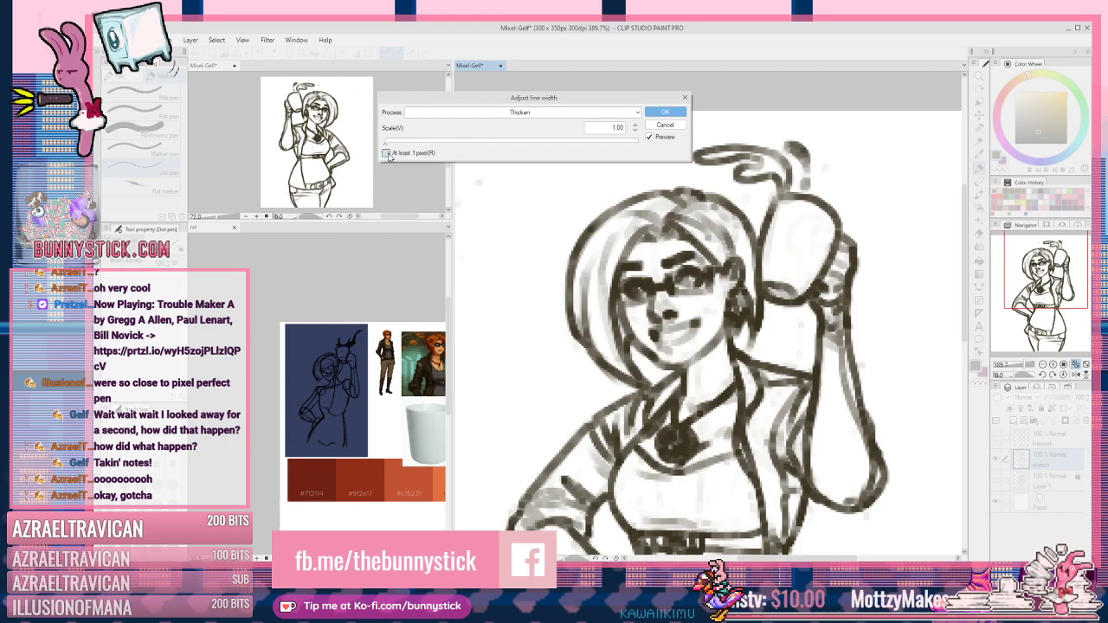
# Step: Apply the line width adjustment to the sketch with Narrow at scale 1.00 and At least 1 pixel enabled, and undo it
pyautogui.click(544, 113)
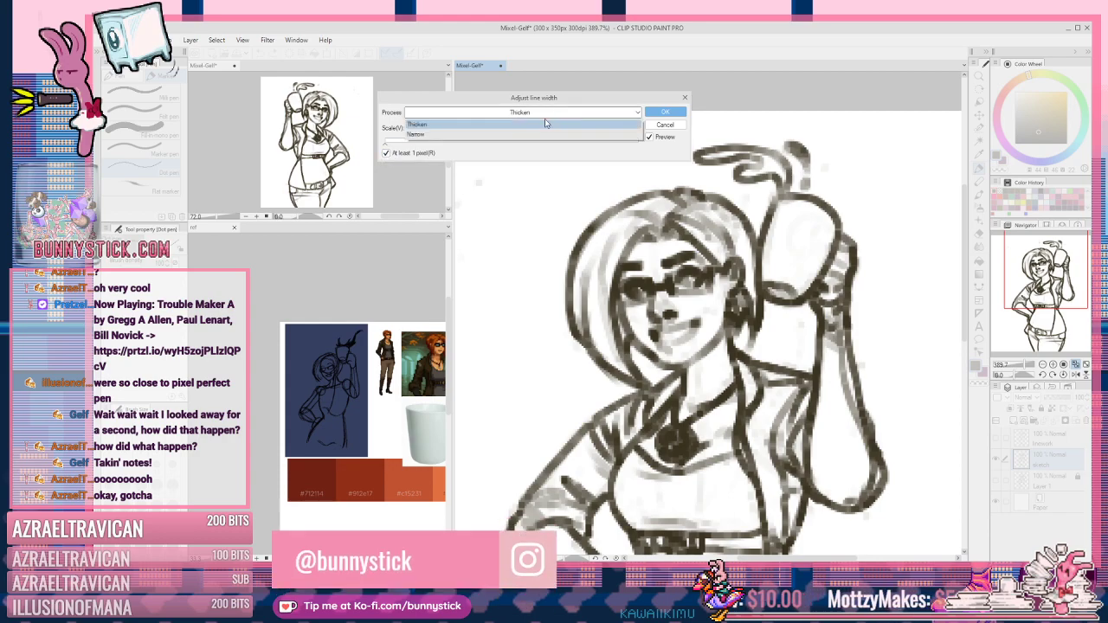
pyautogui.click(472, 135)
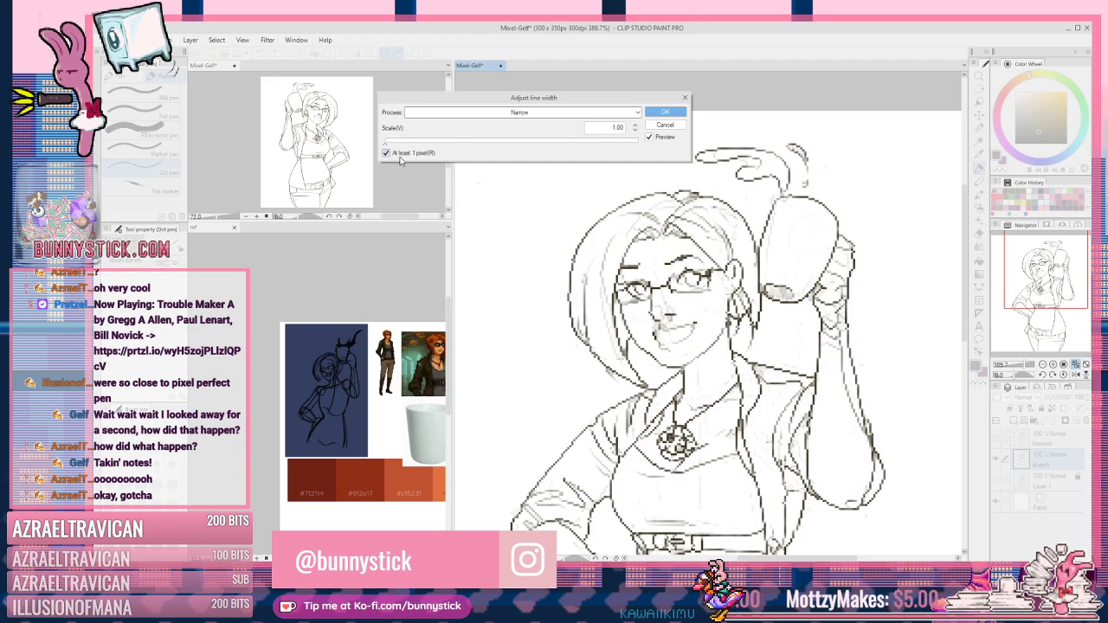
pyautogui.click(665, 112)
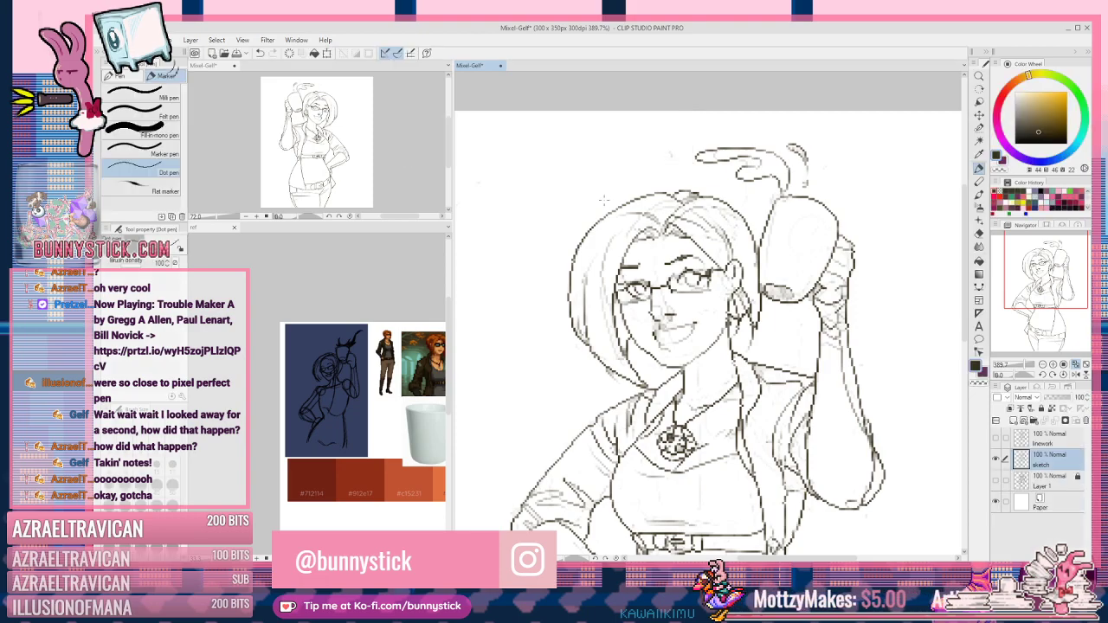
pyautogui.scroll(-3, 590, 185)
pyautogui.scroll(-1, 589, 185)
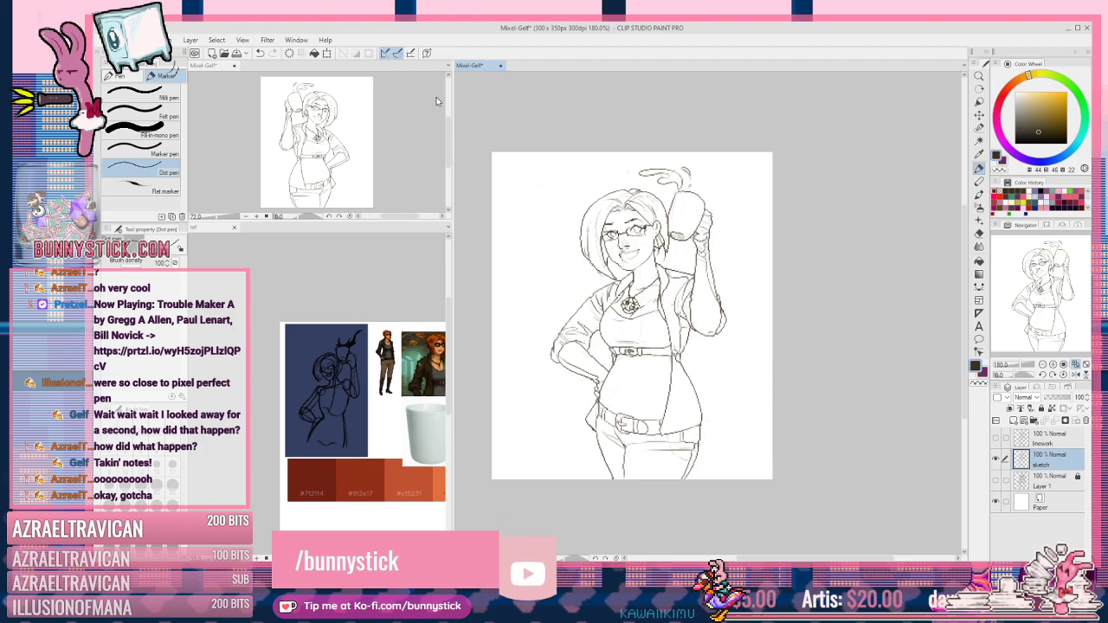
pyautogui.hotkey('ctrl', 'z')
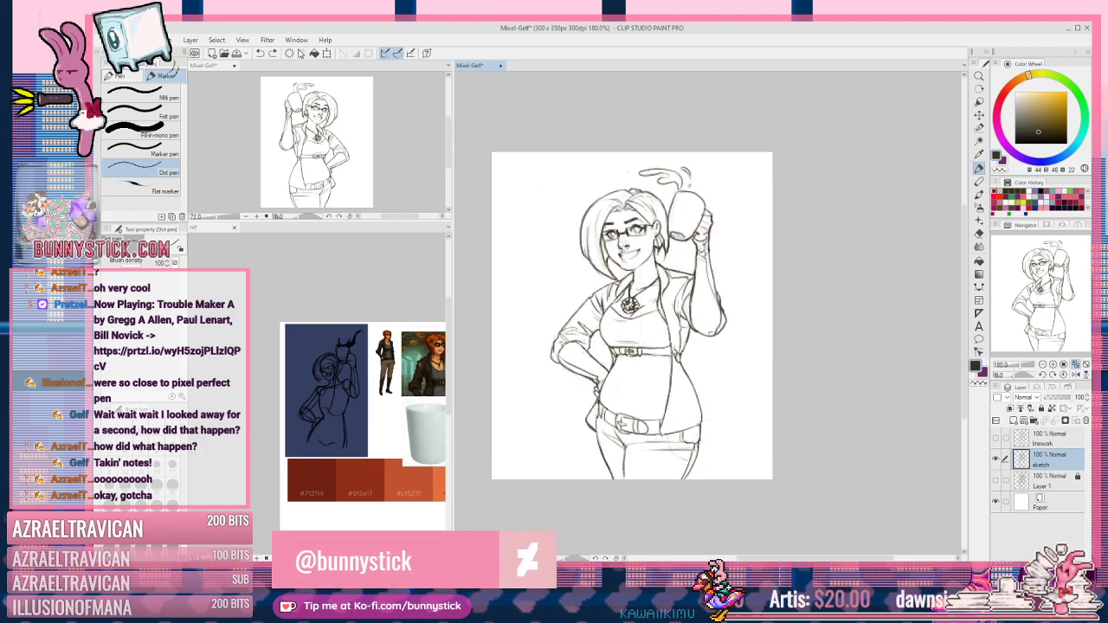
# Step: Preview Remove dust on the sketch layer with the dust size at 50, and lower it to about 30
pyautogui.click(267, 40)
pyautogui.moveTo(279, 65)
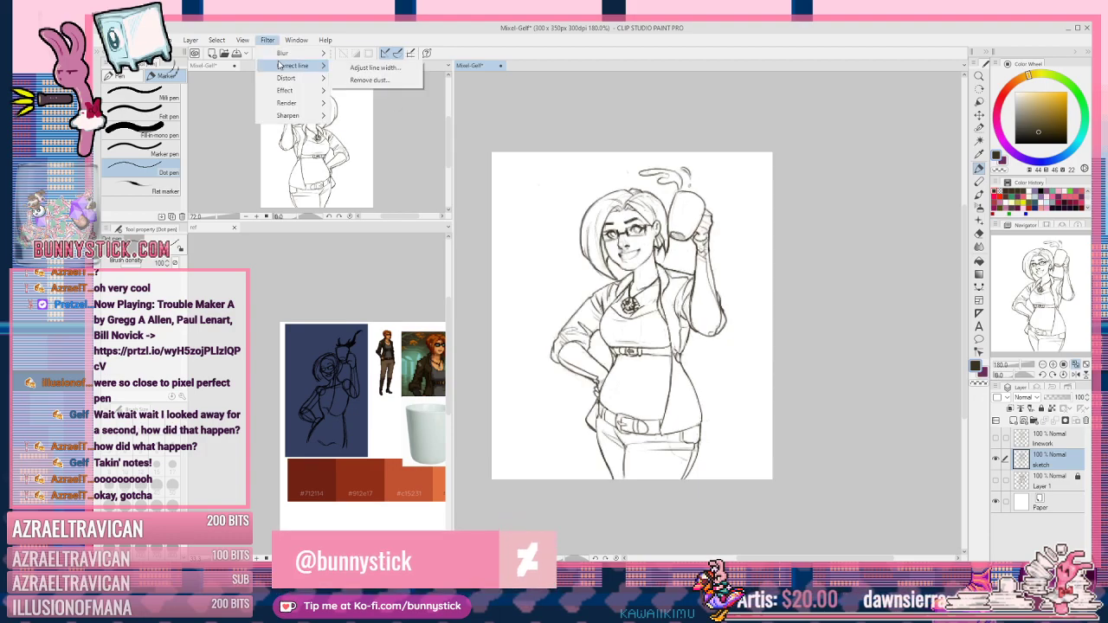
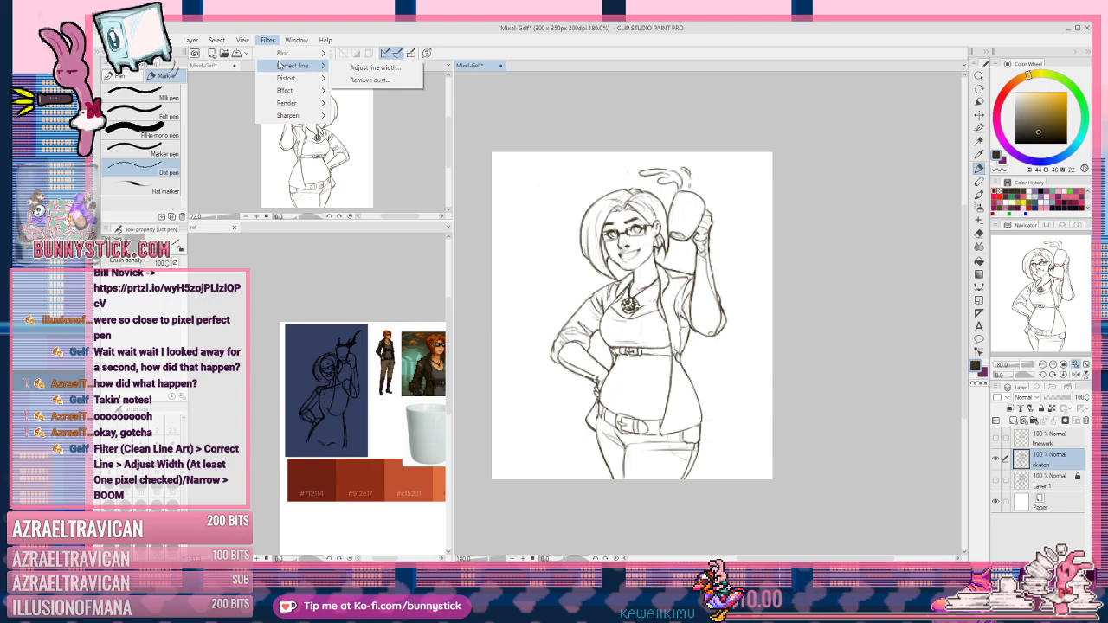
pyautogui.click(392, 80)
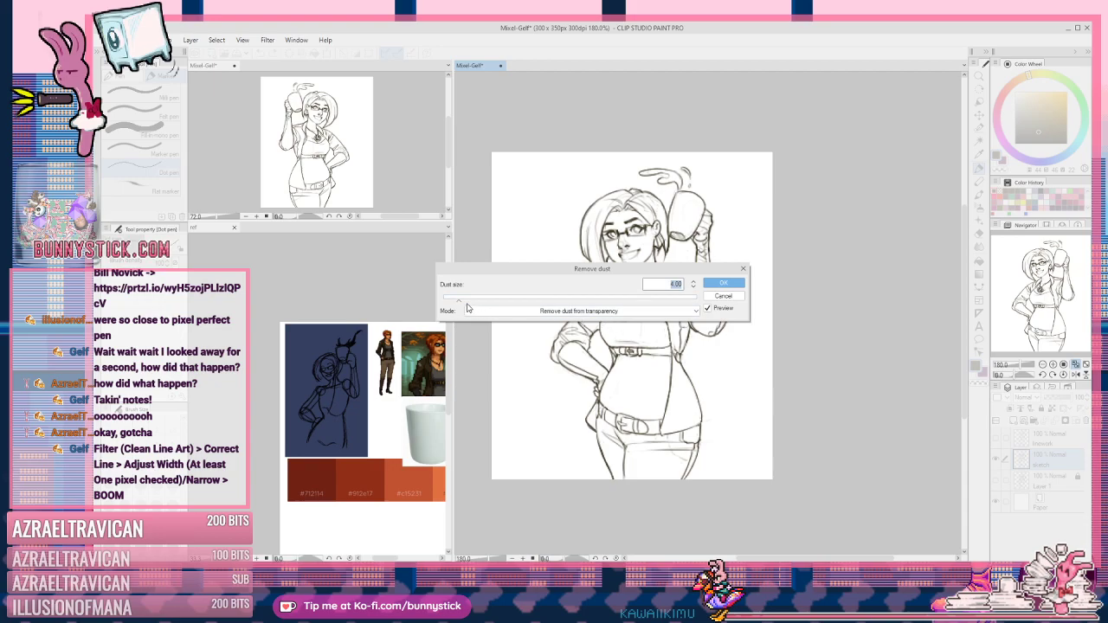
pyautogui.moveTo(464, 299); pyautogui.dragTo(698, 301)
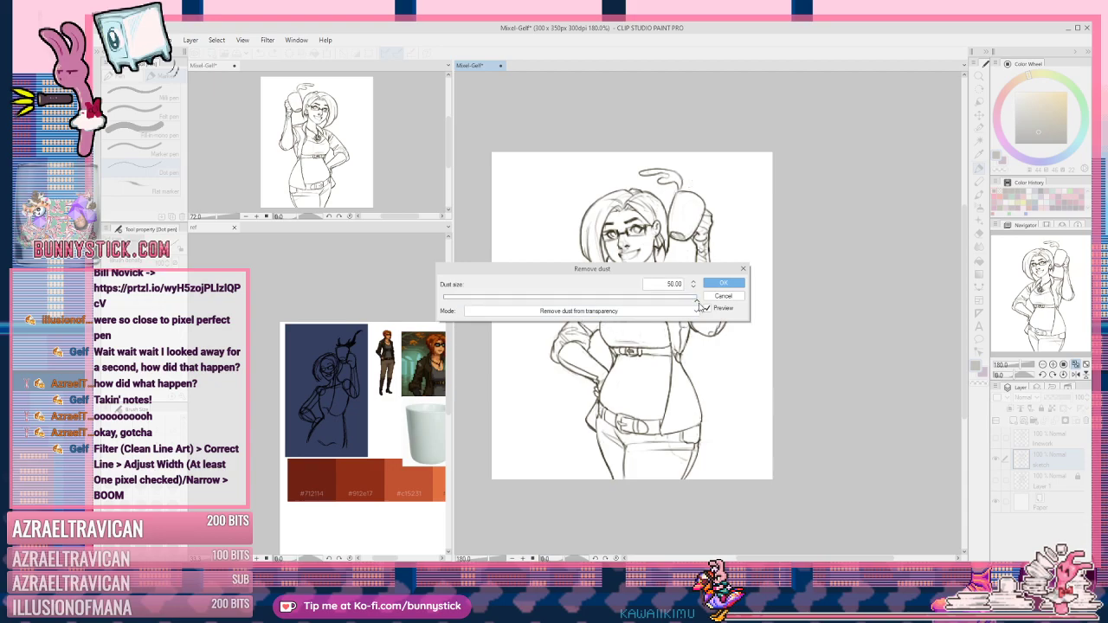
pyautogui.moveTo(657, 269)
pyautogui.mouseDown()
pyautogui.moveTo(461, 250)
pyautogui.moveTo(470, 283)
pyautogui.moveTo(269, 285)
pyautogui.moveTo(347, 290)
pyautogui.mouseUp()
pyautogui.scroll(4, 630, 234)
pyautogui.click(397, 281)
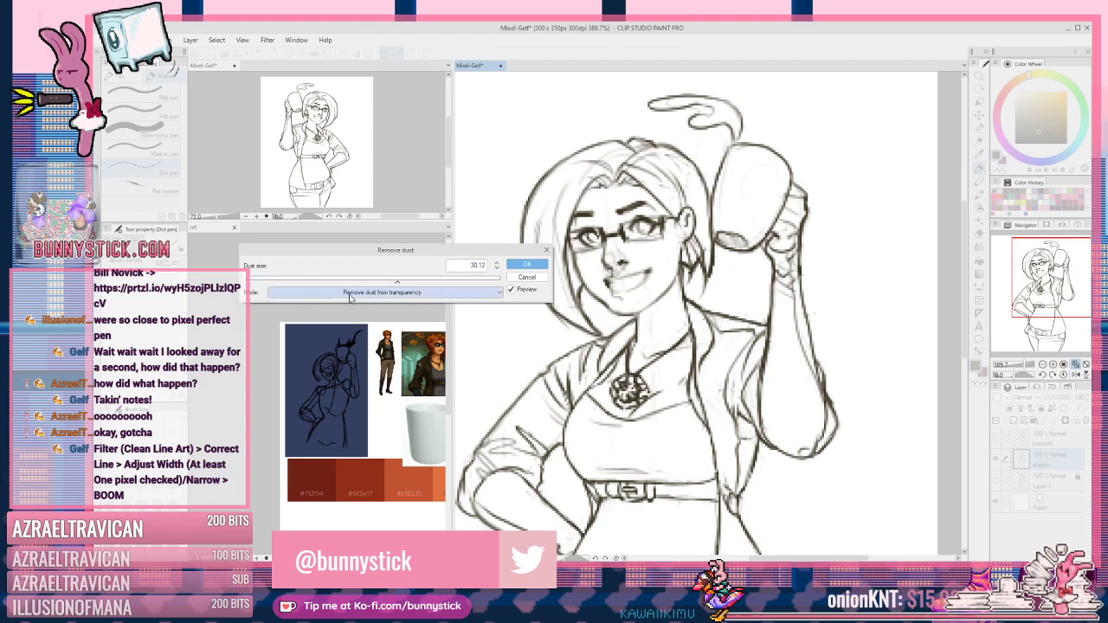
# Step: Try both transparent-gap fill modes and white background dust removal, raise the dust size to about 46, and return to Remove dust from transparency
pyautogui.click(446, 294)
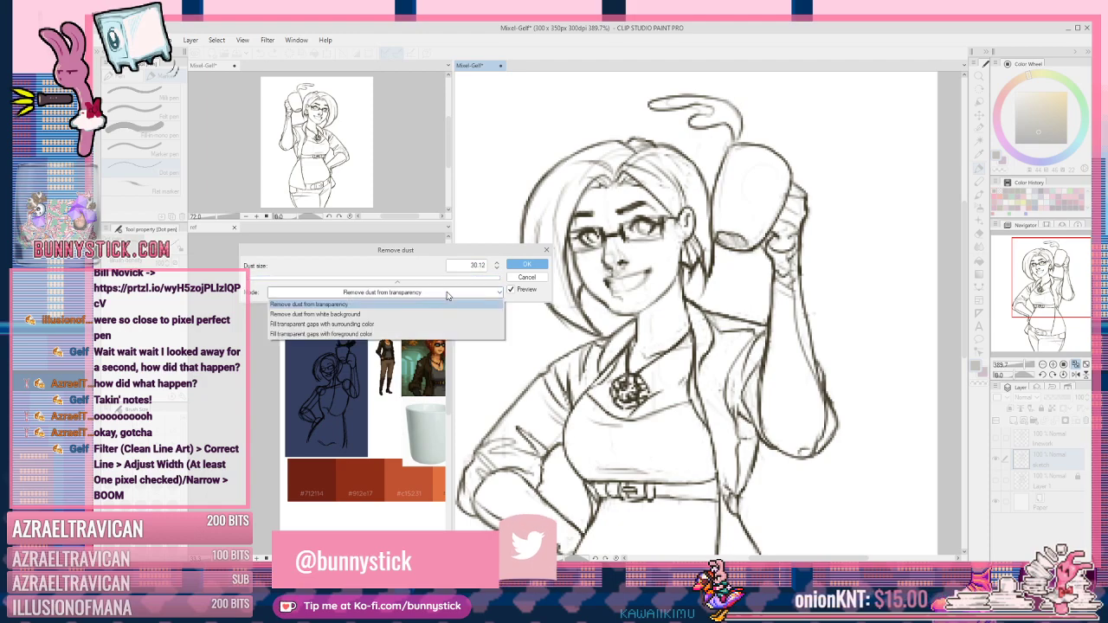
pyautogui.click(381, 334)
pyautogui.click(383, 293)
pyautogui.click(381, 324)
pyautogui.click(376, 295)
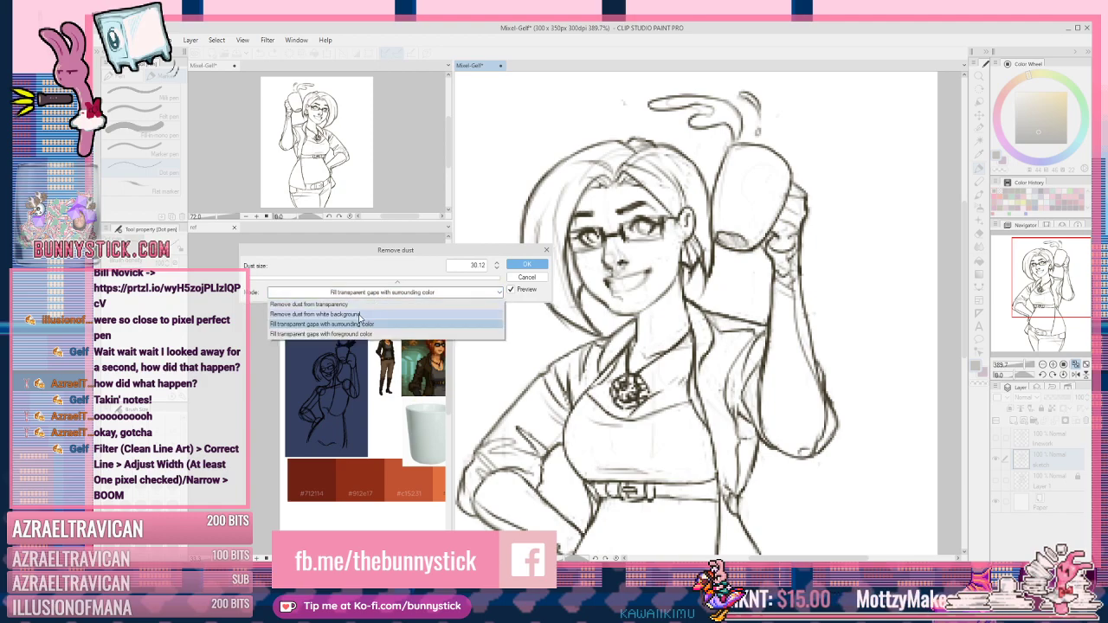
pyautogui.click(391, 302)
pyautogui.moveTo(395, 291); pyautogui.dragTo(474, 293)
pyautogui.click(474, 292)
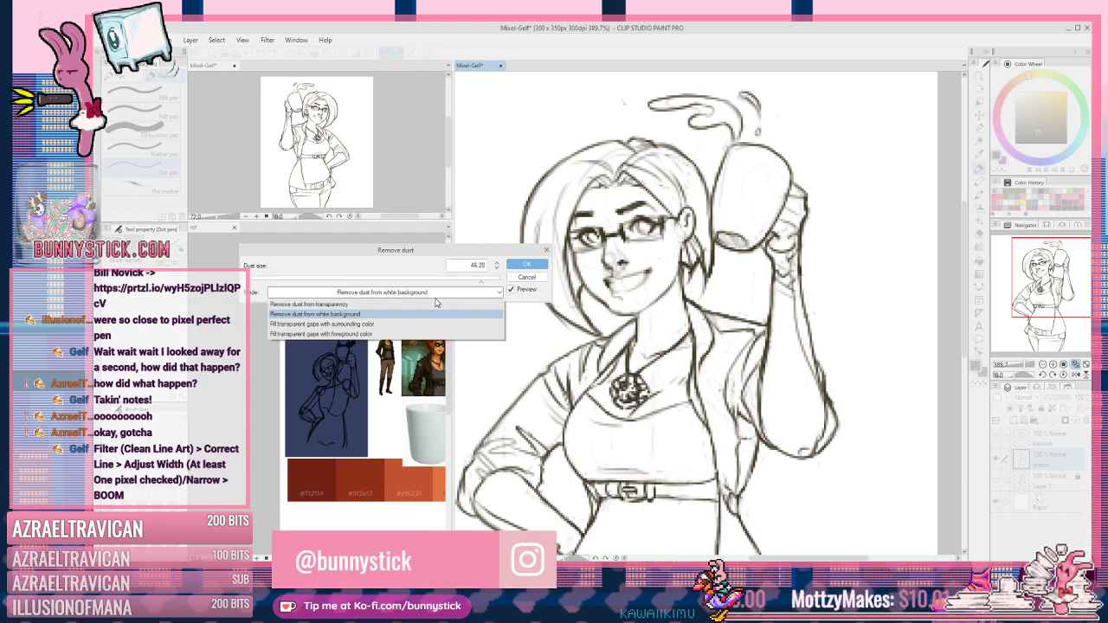
pyautogui.click(380, 305)
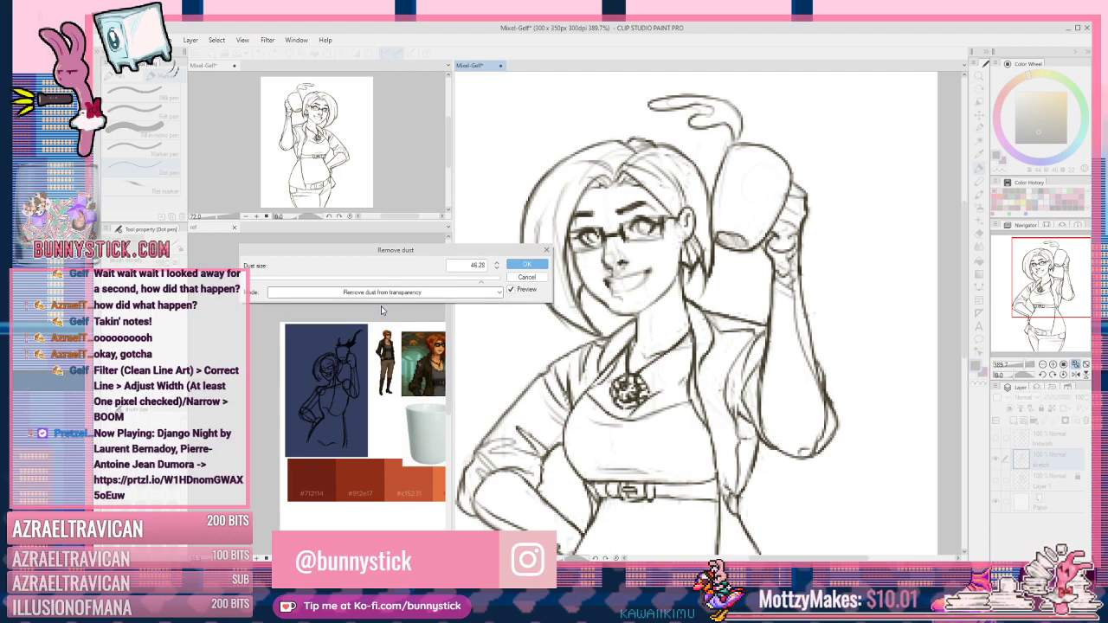
# Step: Compare the sketch with and without the dust removal preview, and cancel the filter
pyautogui.scroll(-2, 738, 381)
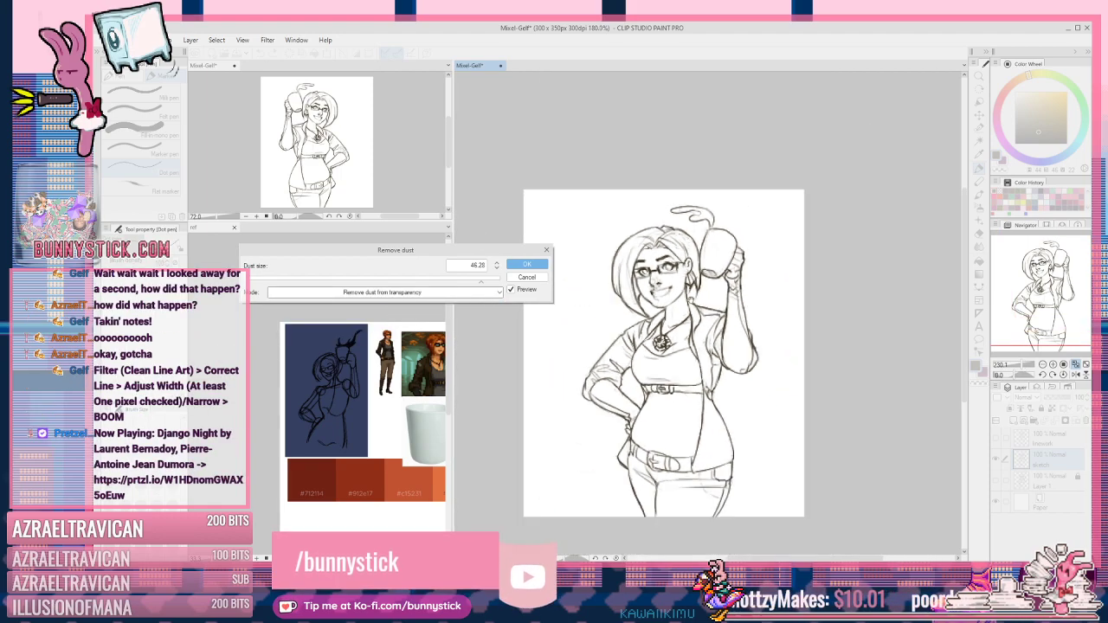
pyautogui.scroll(5, 651, 444)
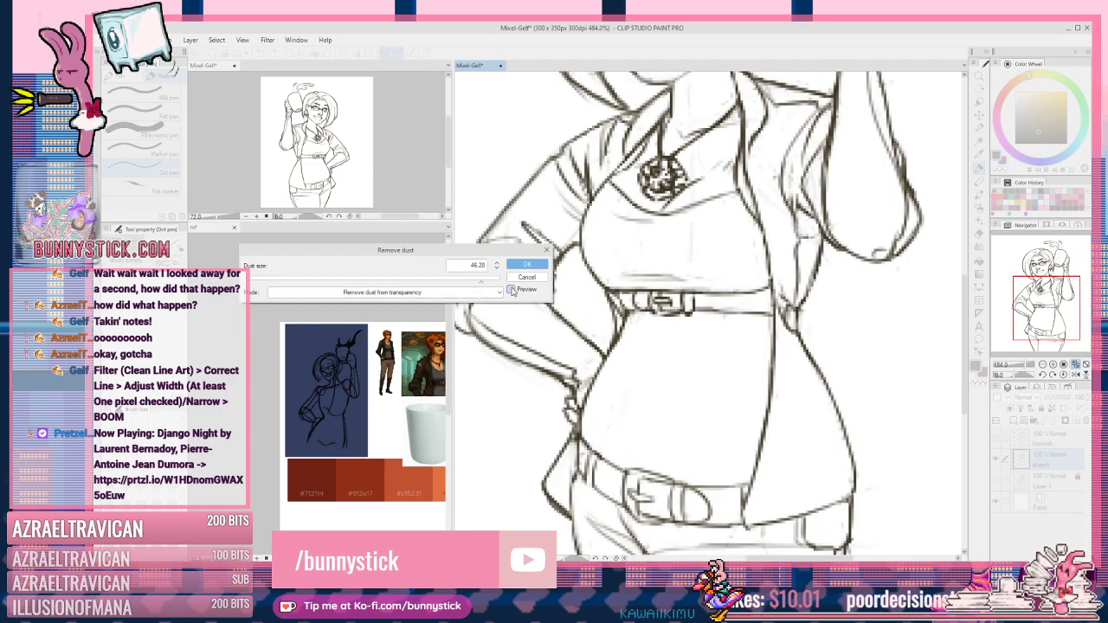
pyautogui.click(512, 291)
pyautogui.scroll(-5, 633, 392)
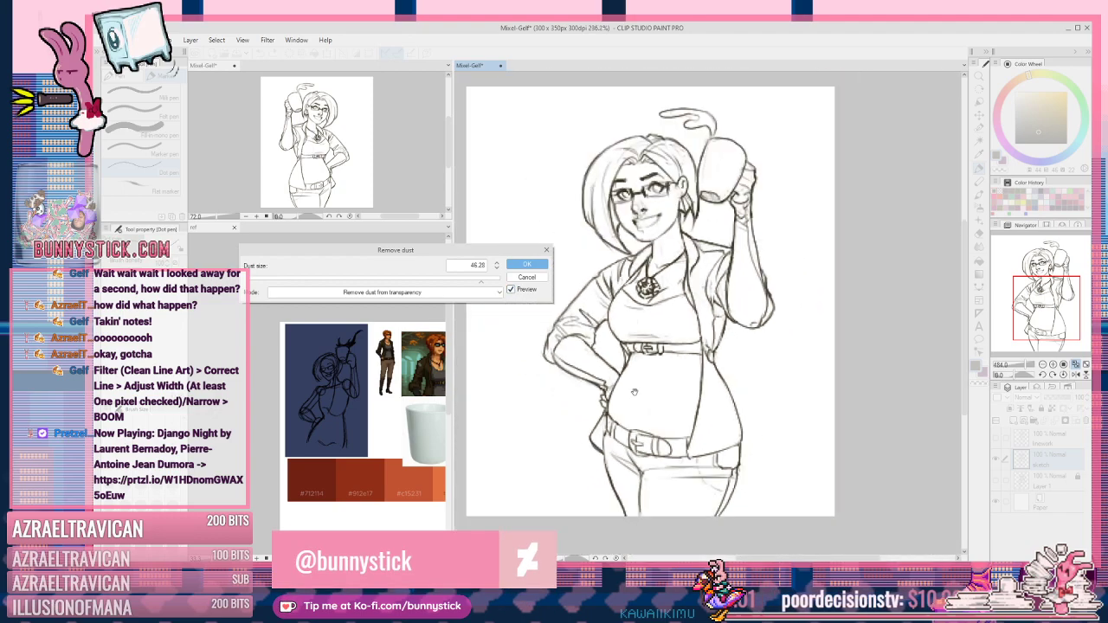
pyautogui.scroll(1, 672, 197)
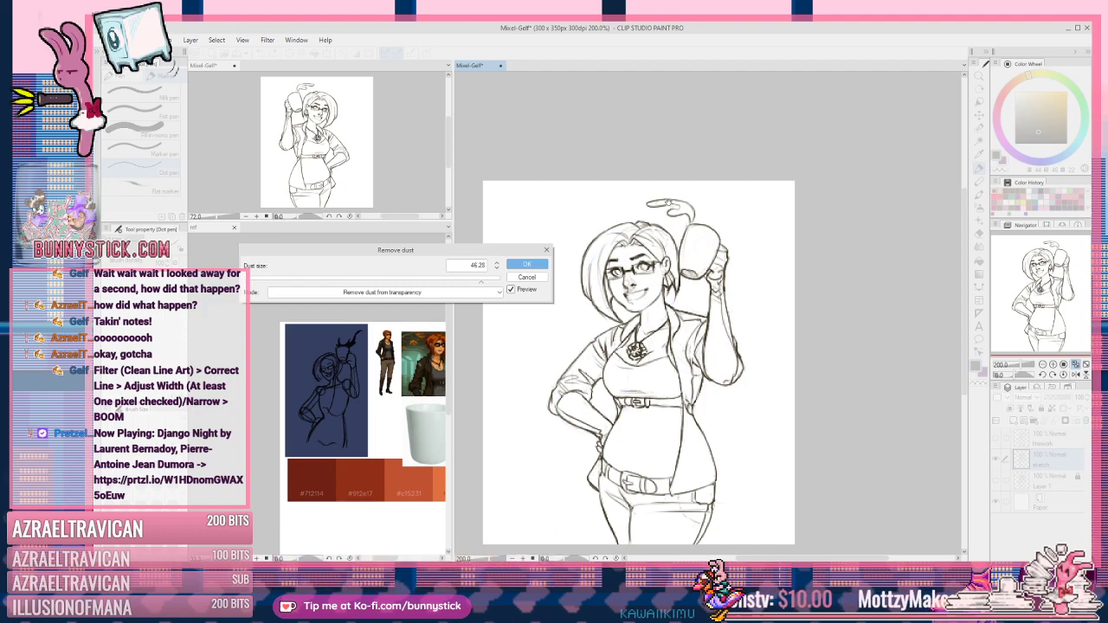
pyautogui.click(540, 276)
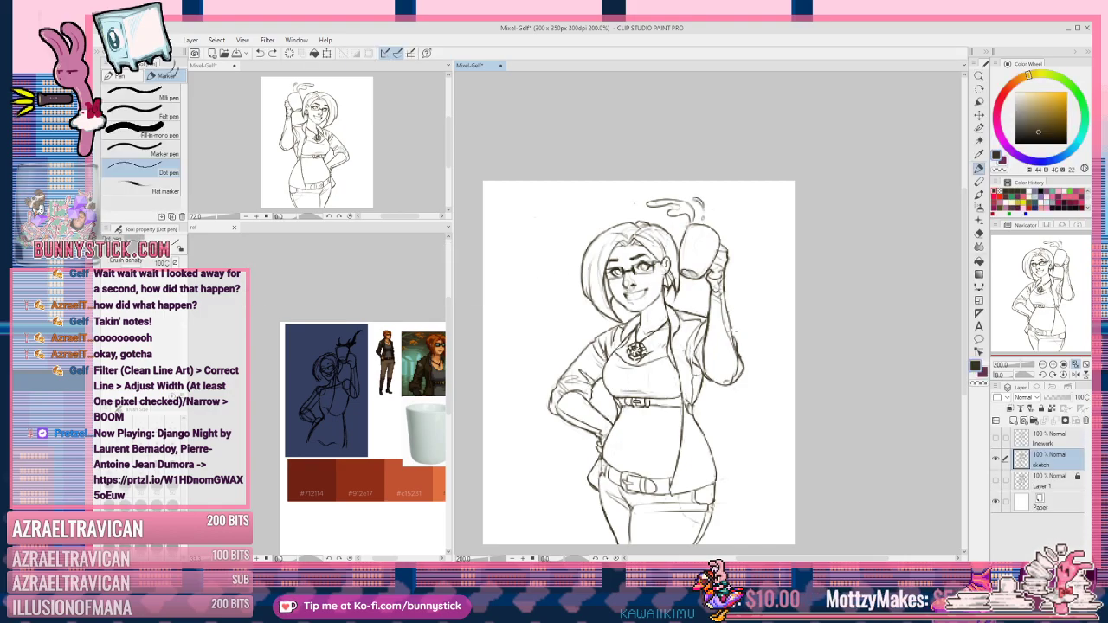
# Step: Show the linework layer in place of the sketch layer and auto-select the empty background around the woman on the linework layer
pyautogui.click(996, 460)
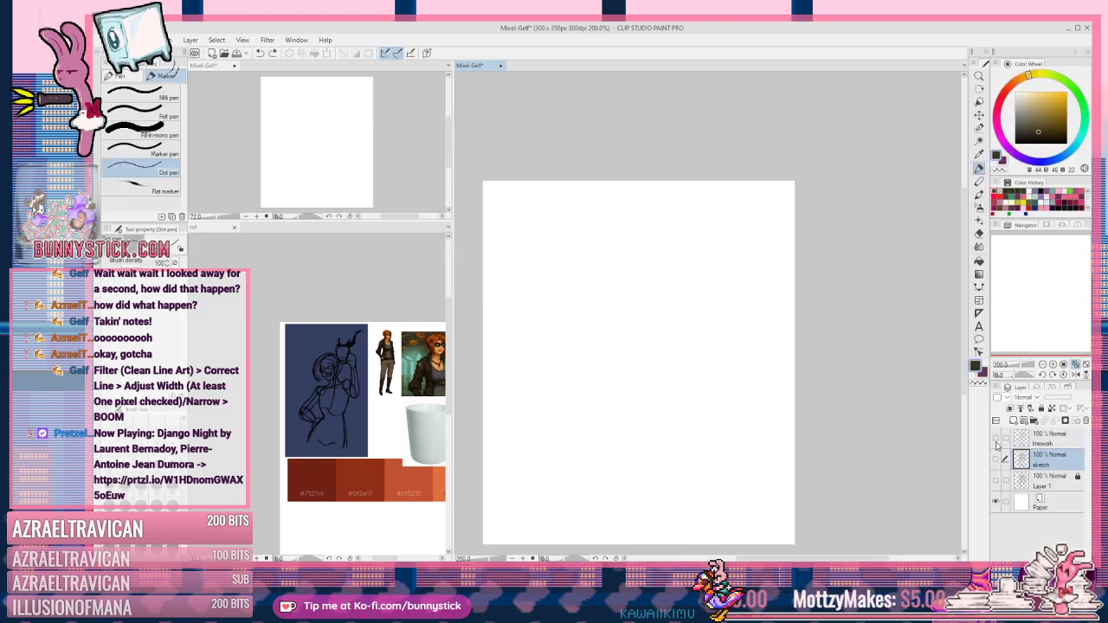
pyautogui.click(997, 439)
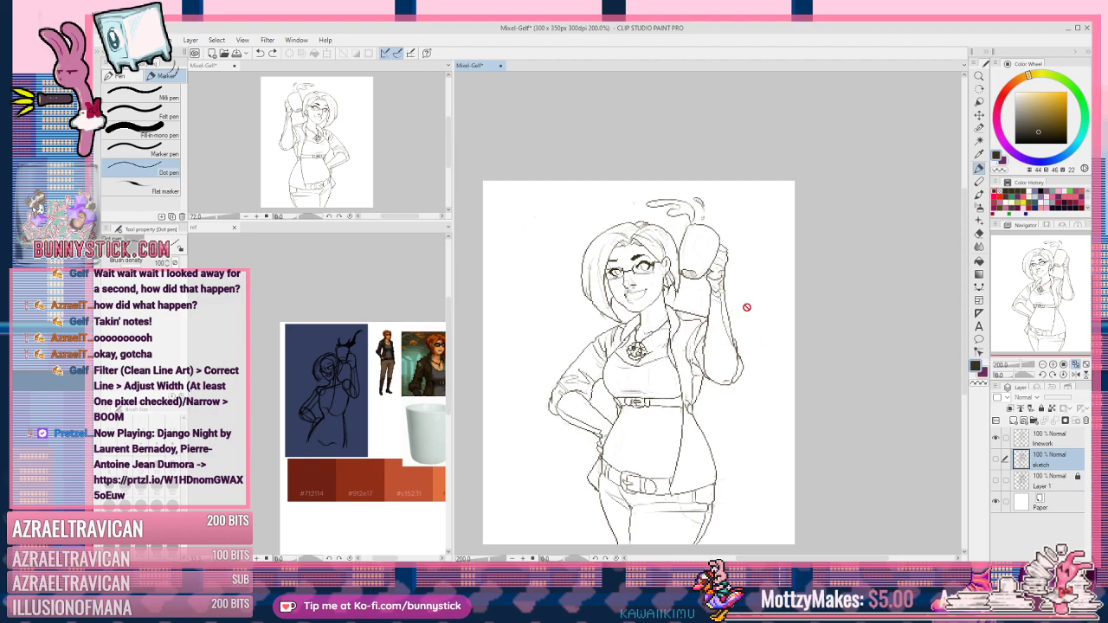
pyautogui.press('w')
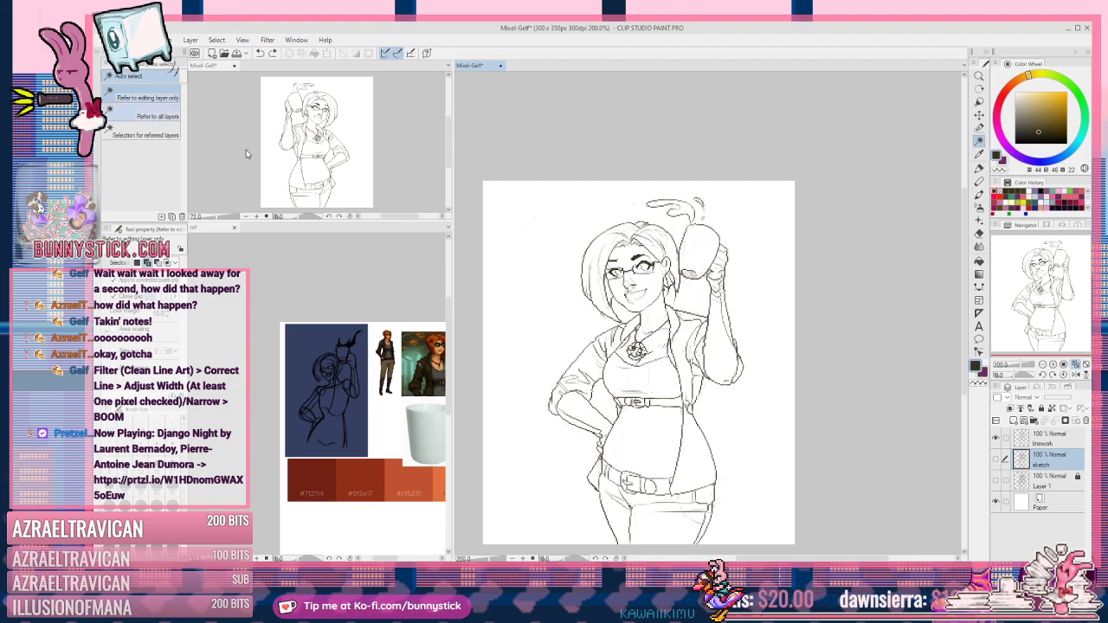
pyautogui.click(1047, 443)
pyautogui.click(754, 405)
# Step: Examine how the selection boundary follows the linework around the face, mug, jacket and bent arm
pyautogui.scroll(4, 618, 244)
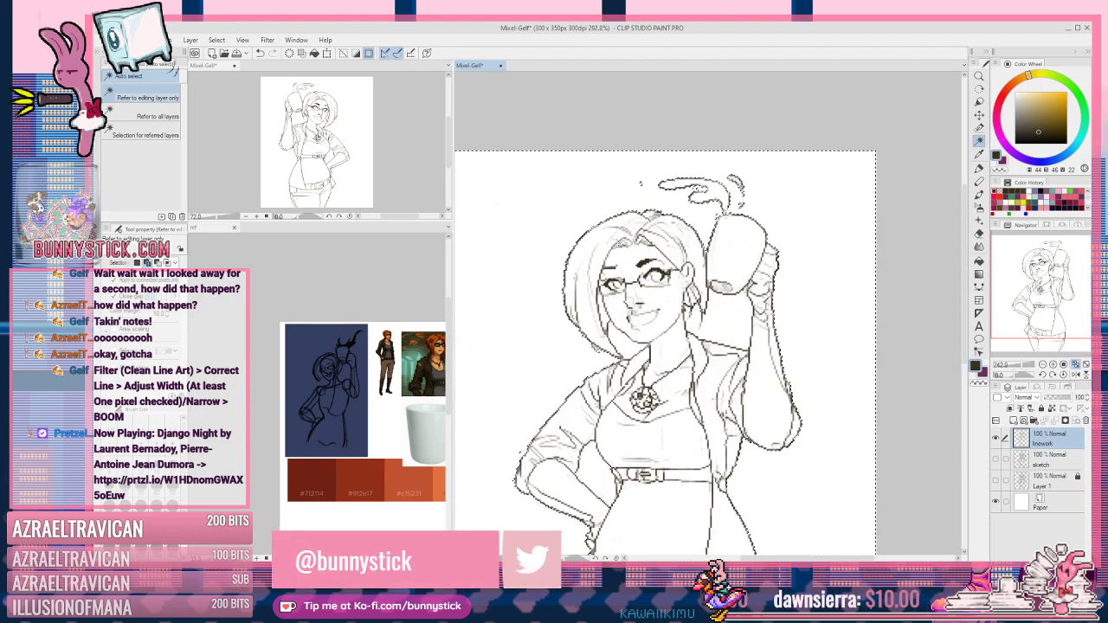
pyautogui.scroll(8, 545, 273)
pyautogui.scroll(-4, 545, 274)
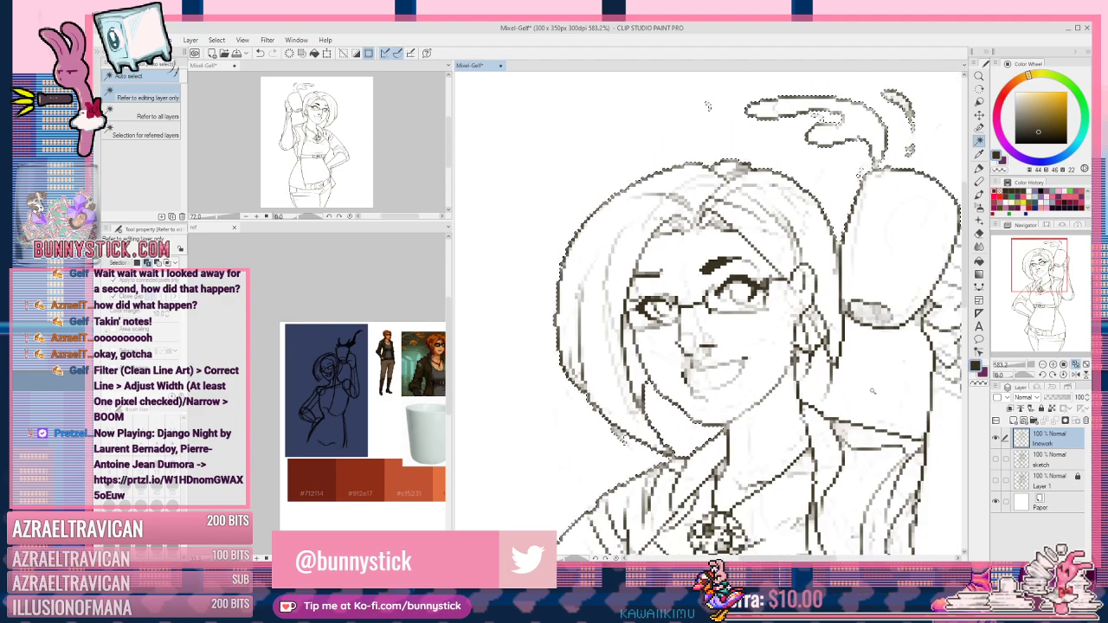
pyautogui.scroll(-3, 707, 105)
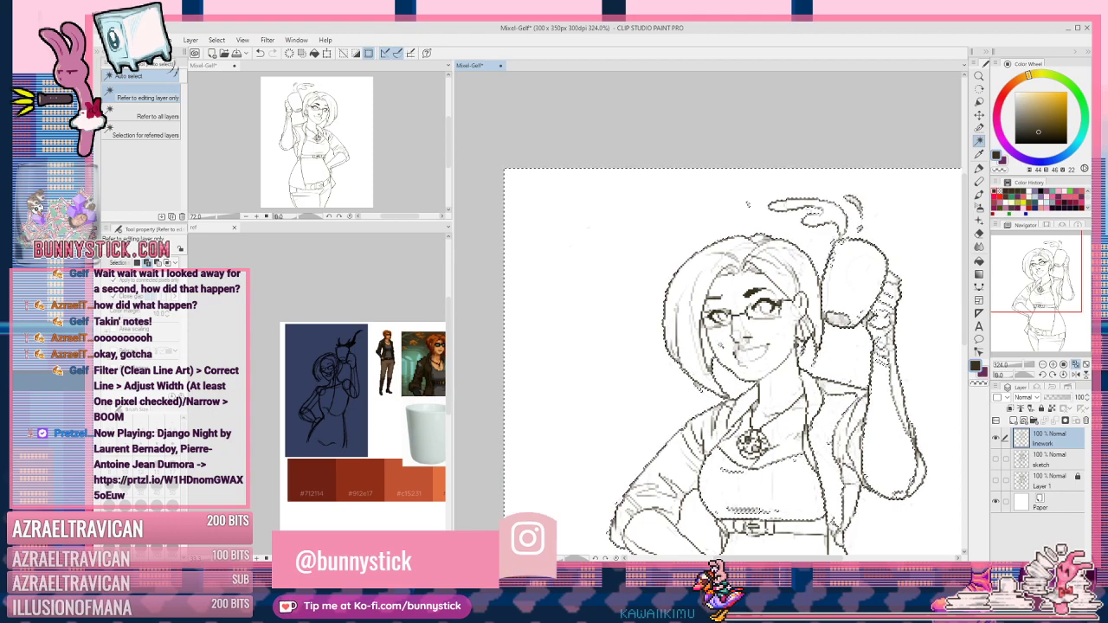
pyautogui.scroll(-5, 735, 443)
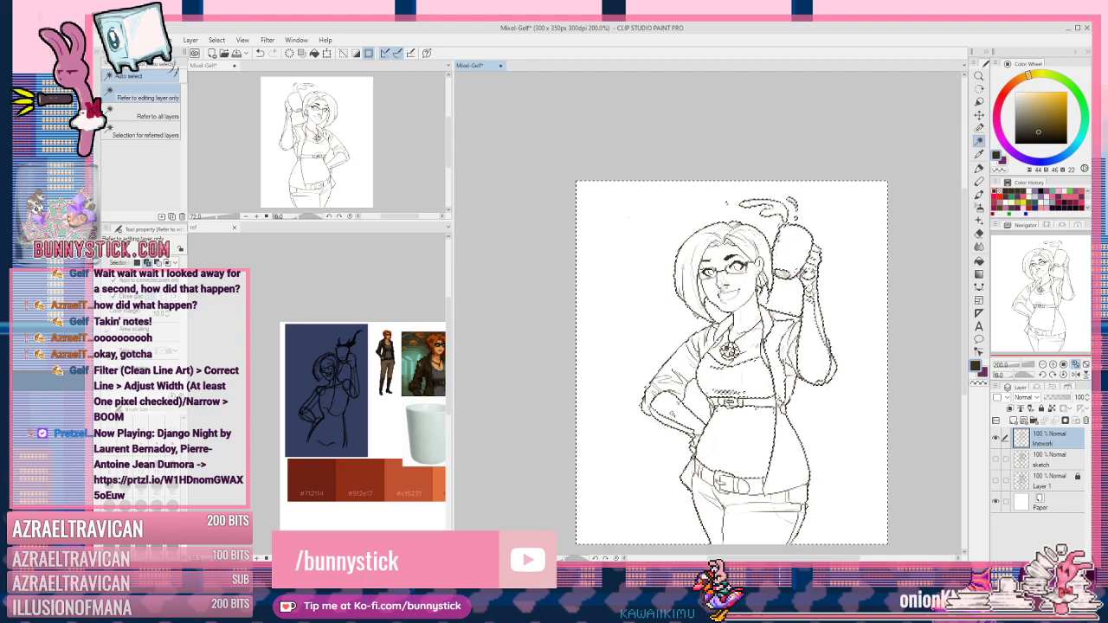
pyautogui.scroll(3, 667, 410)
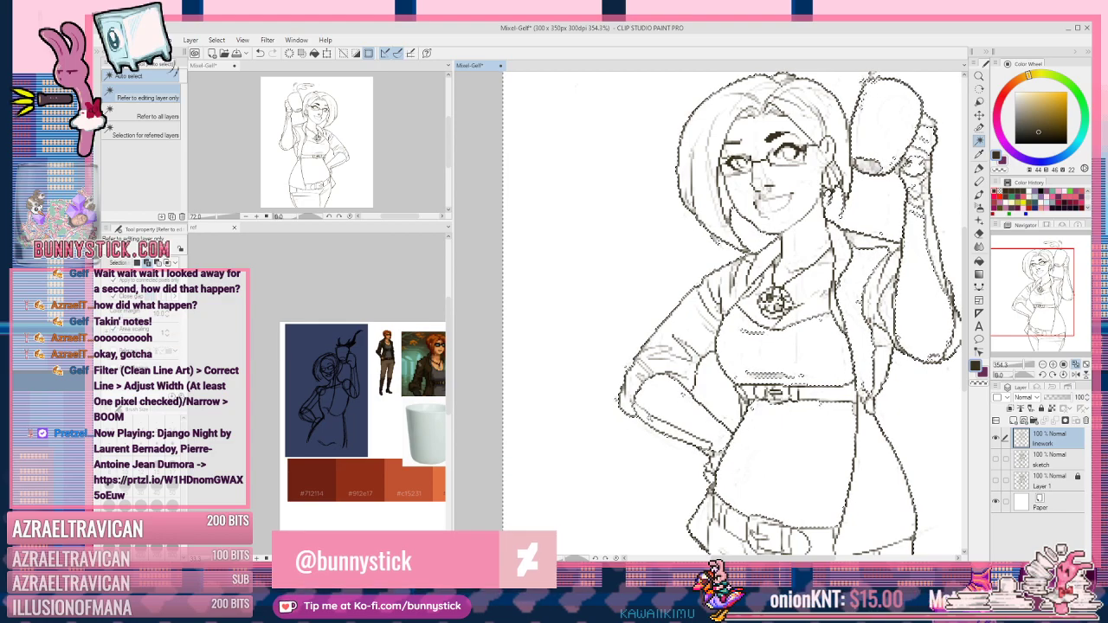
pyautogui.scroll(2, 661, 417)
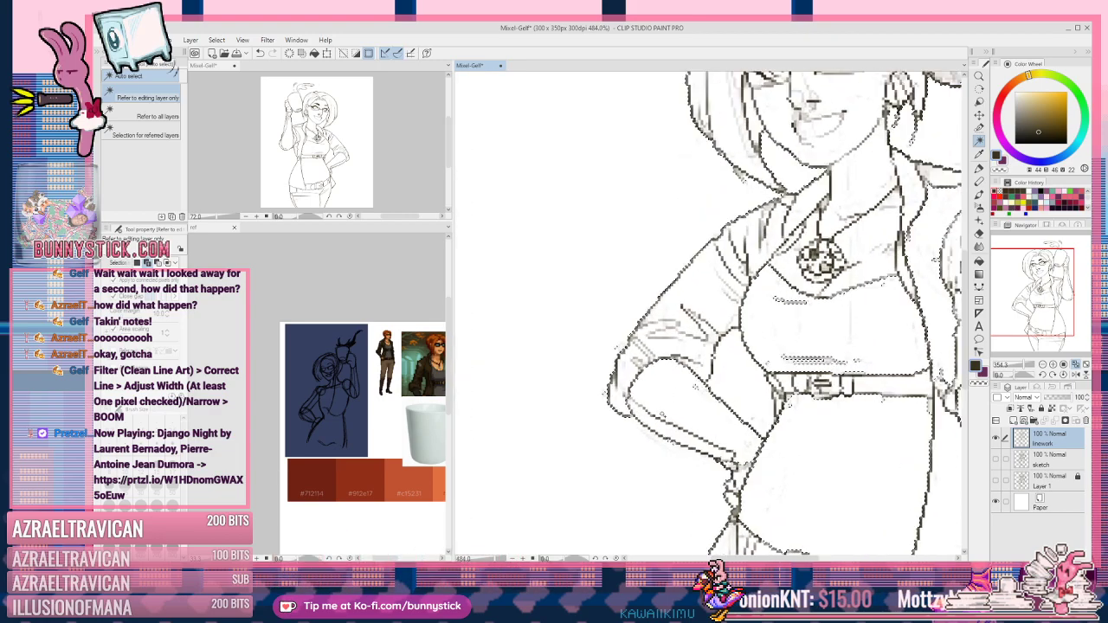
# Step: Try deleting the bent forearm's outline from the linework layer, and undo the deletion
pyautogui.scroll(1, 649, 420)
pyautogui.press('Delete')
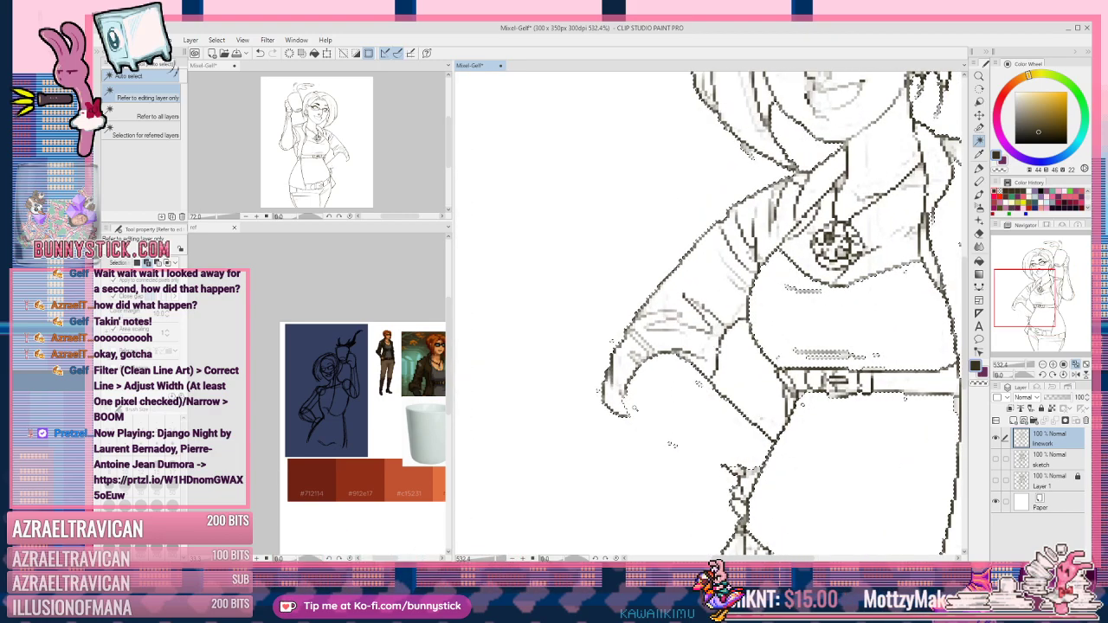
pyautogui.hotkey('ctrl', 'z')
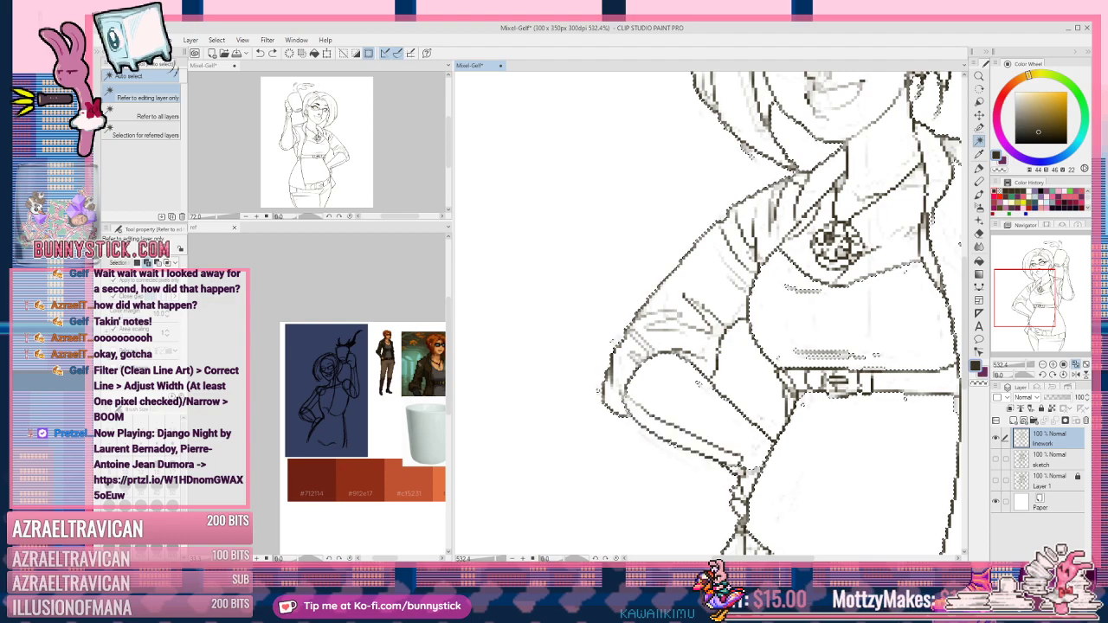
# Step: Inspect the individual line pixels and stray selected specks around the bent arm and waist up close
pyautogui.scroll(-3, 542, 381)
pyautogui.scroll(5, 653, 387)
pyautogui.scroll(3, 638, 378)
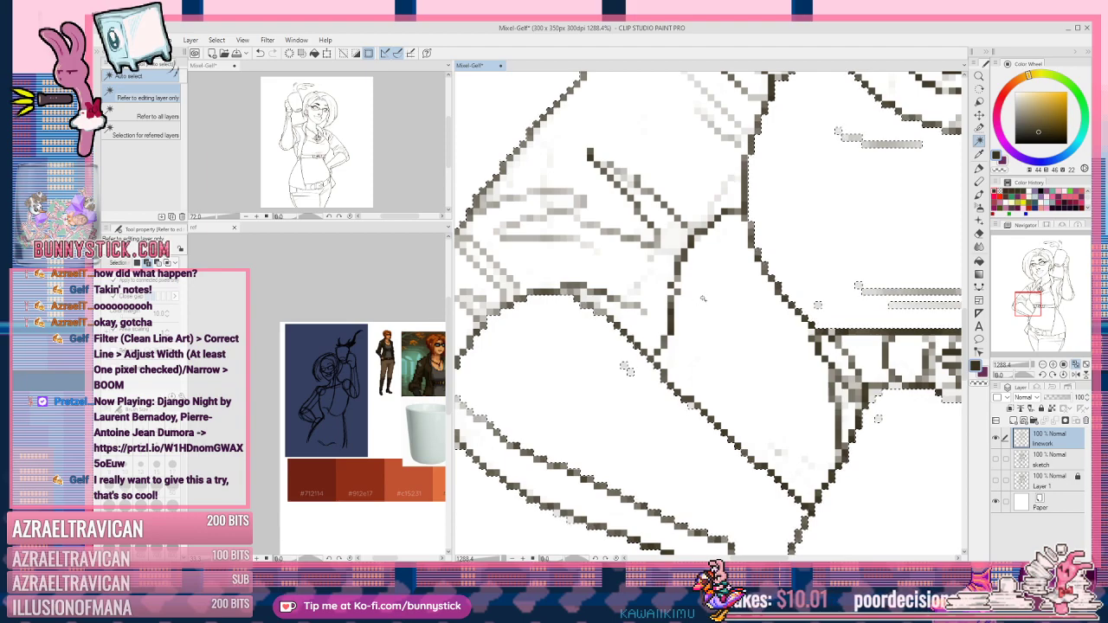
pyautogui.scroll(-3, 686, 347)
pyautogui.scroll(-5, 686, 346)
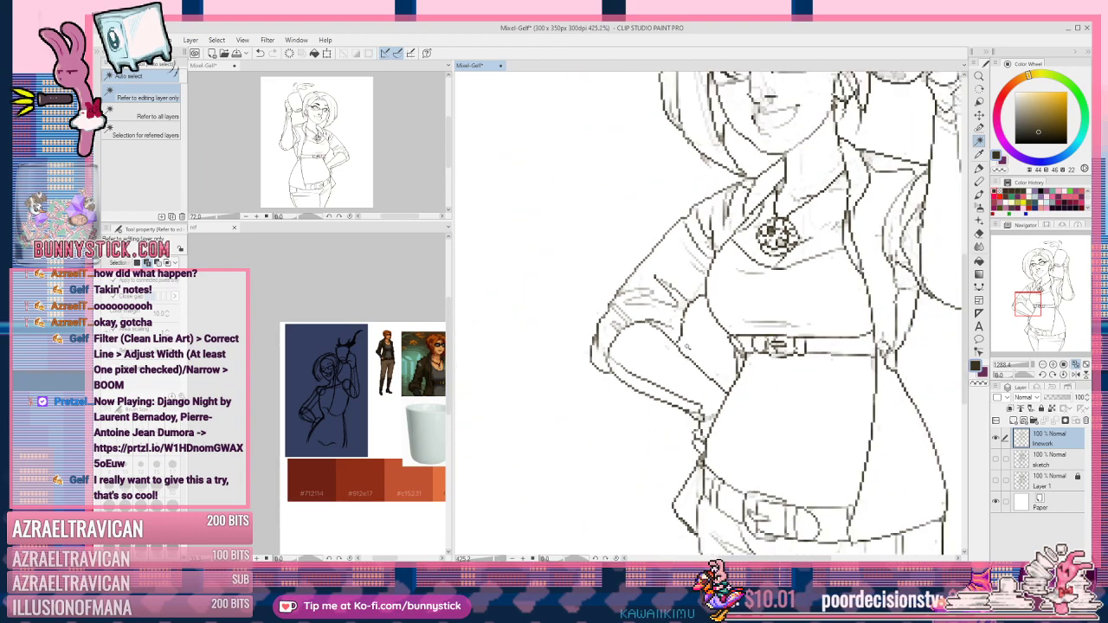
pyautogui.press('Delete')
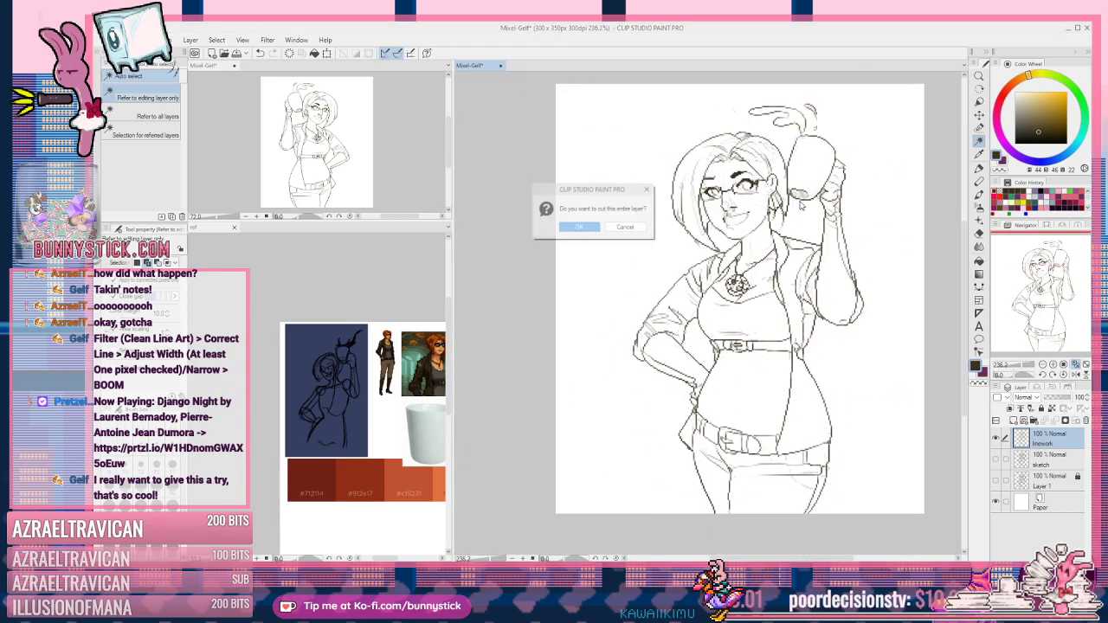
pyautogui.click(636, 227)
pyautogui.click(618, 126)
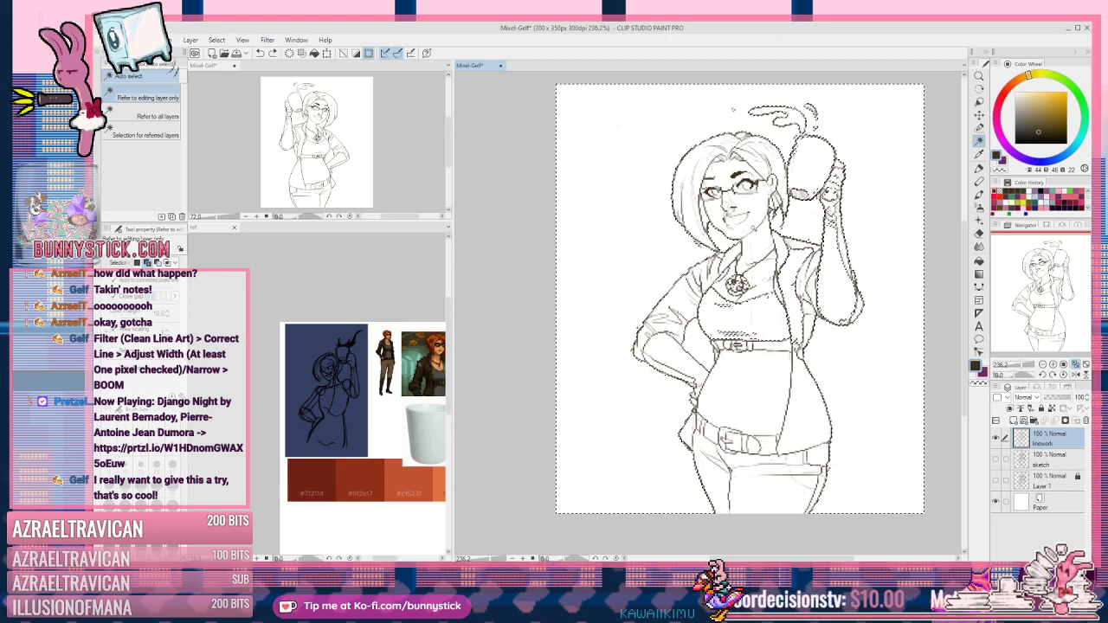
pyautogui.hotkey('ctrl', 'd')
# Step: Draw the inner upper corner of the left-hand glasses lens on the linework layer with the Dot pen
pyautogui.scroll(4, 743, 140)
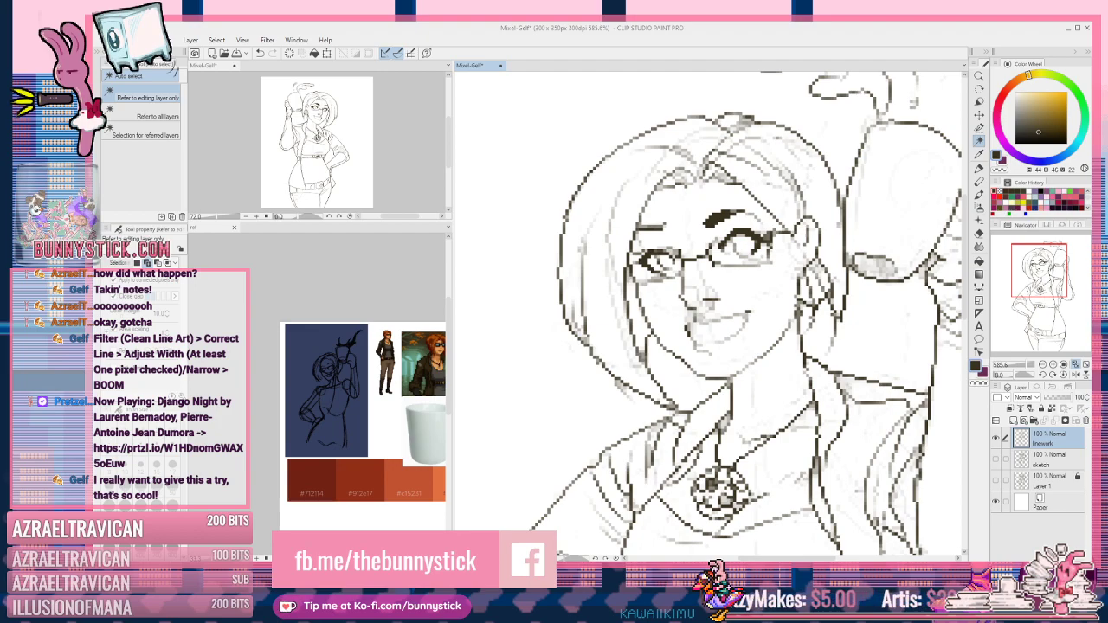
pyautogui.scroll(1, 693, 248)
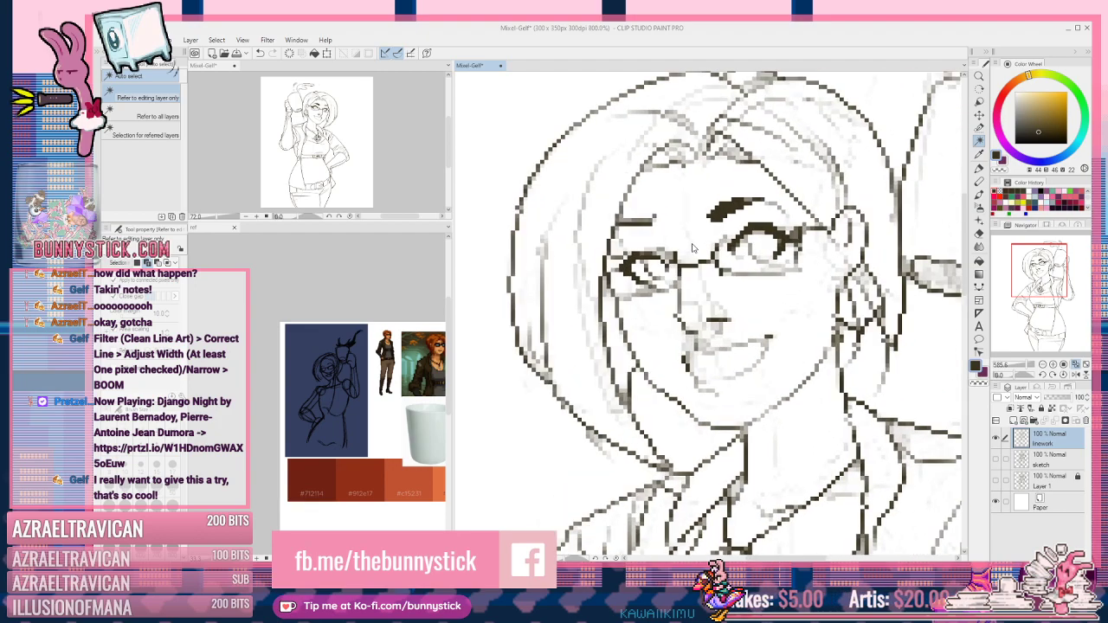
pyautogui.scroll(1, 692, 249)
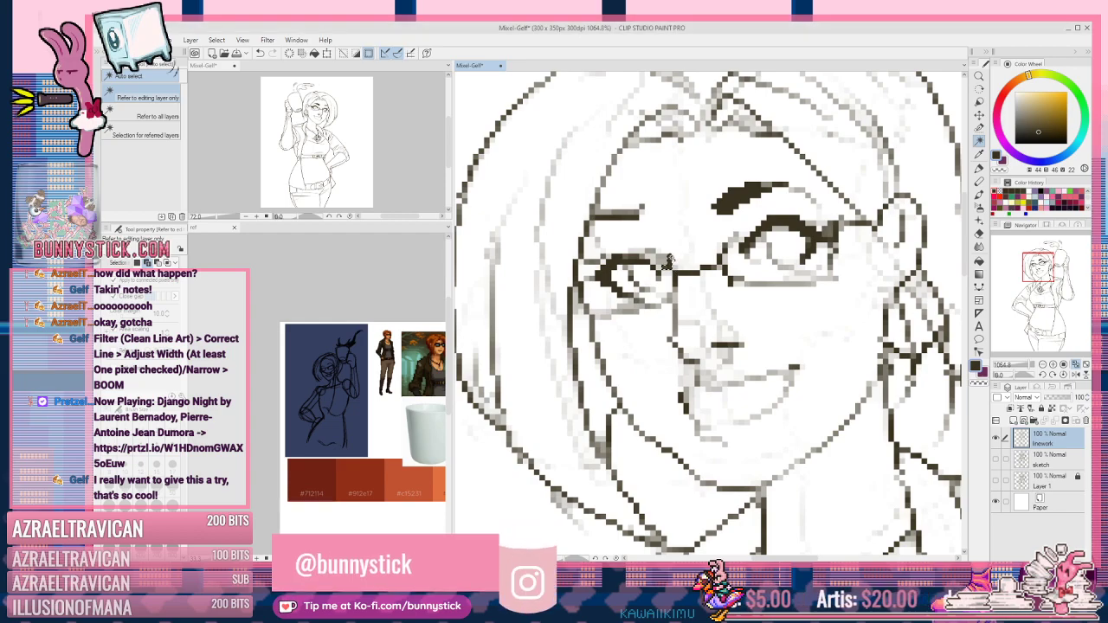
pyautogui.hotkey('ctrl', 'd')
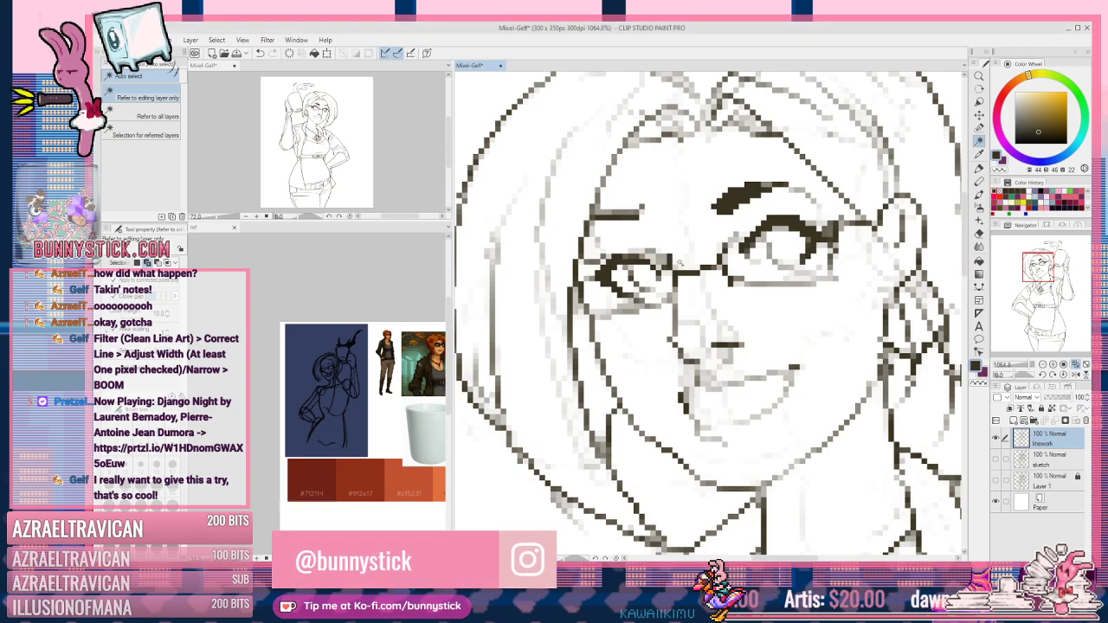
pyautogui.press('p')
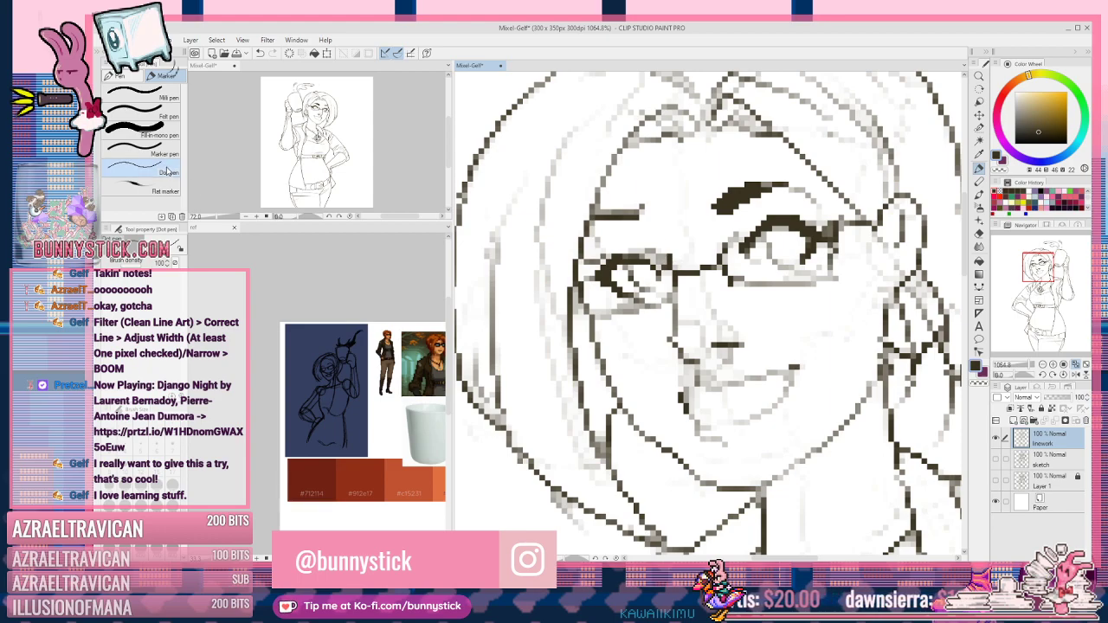
pyautogui.click(666, 259)
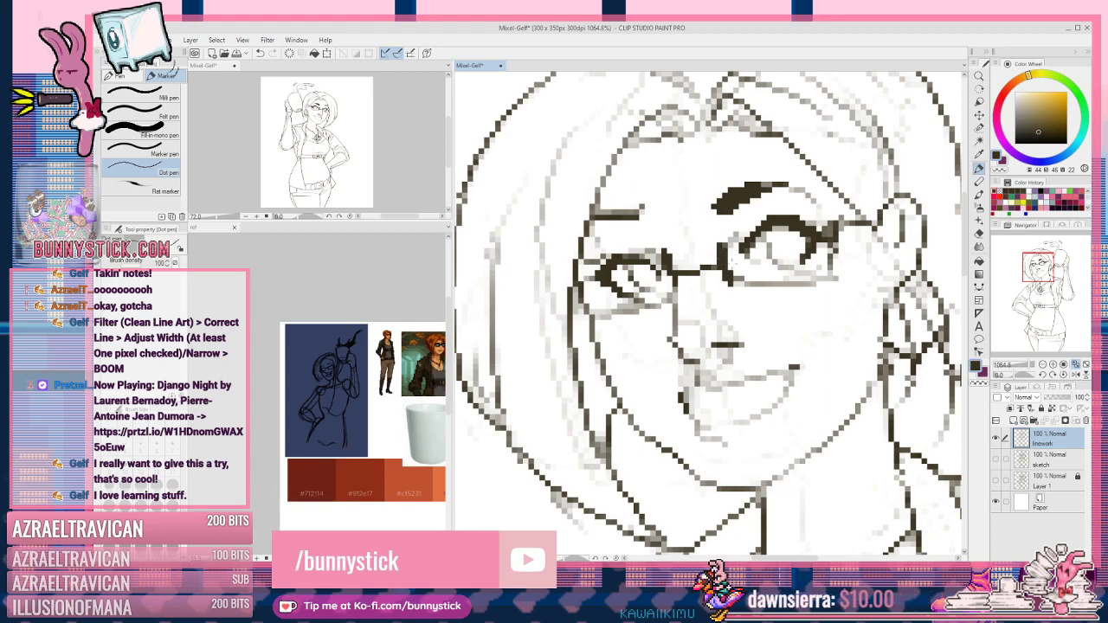
# Step: Set the Dot pen's brush density to 39, trim the right-hand eyebrow, and refine the outline of the eye below it
pyautogui.moveTo(691, 145)
pyautogui.mouseDown()
pyautogui.moveTo(713, 251)
pyautogui.moveTo(808, 391)
pyautogui.mouseUp()
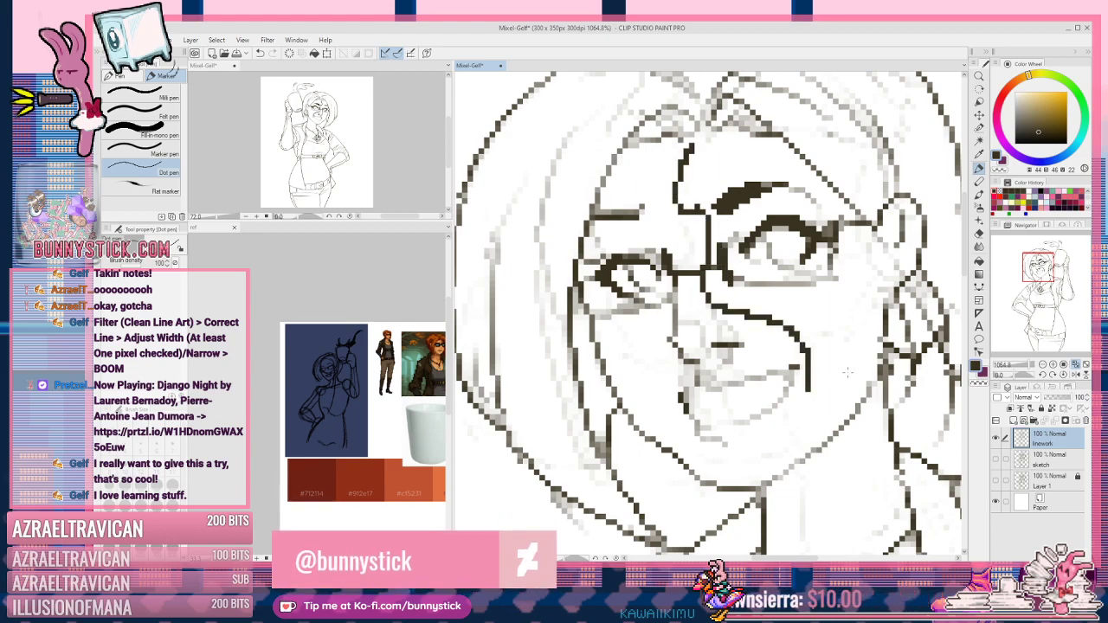
pyautogui.hotkey('ctrl', 'z')
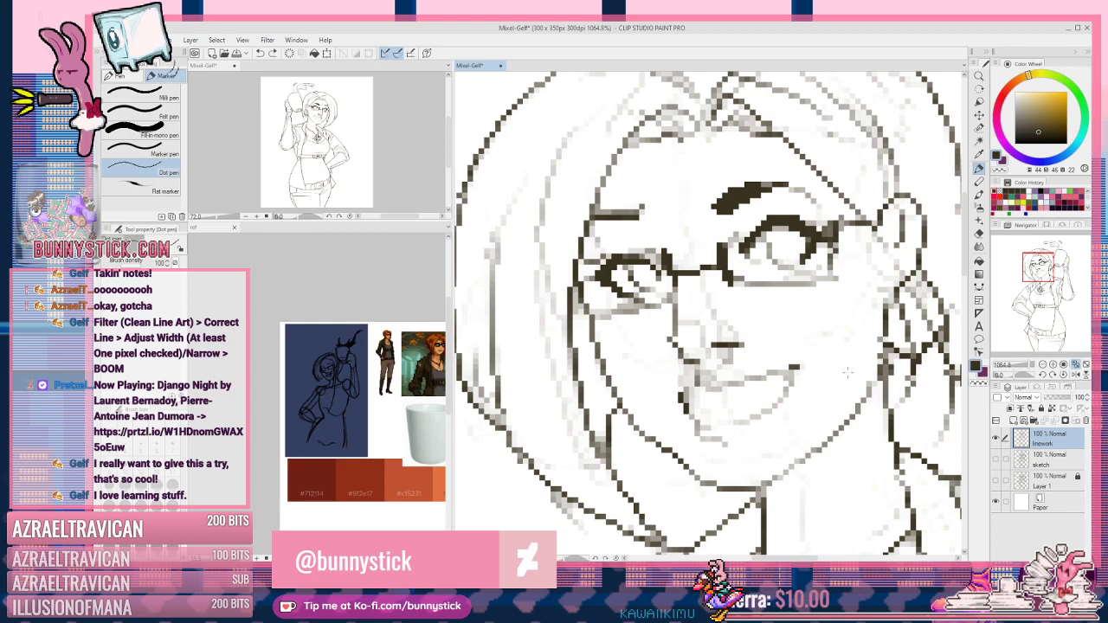
pyautogui.click(129, 261)
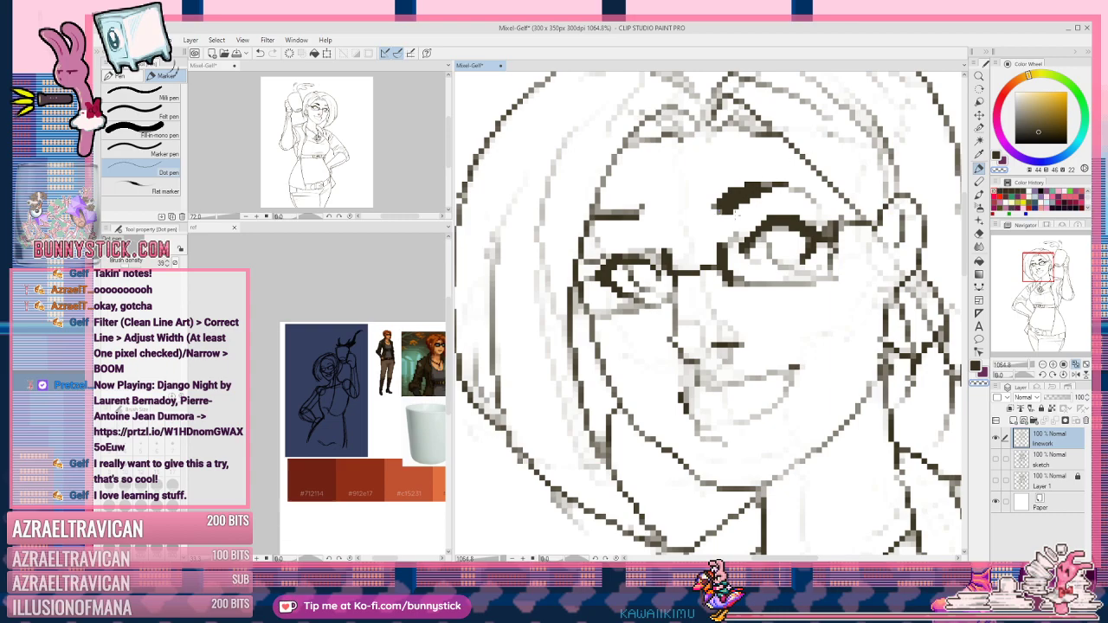
pyautogui.moveTo(746, 203); pyautogui.dragTo(770, 193)
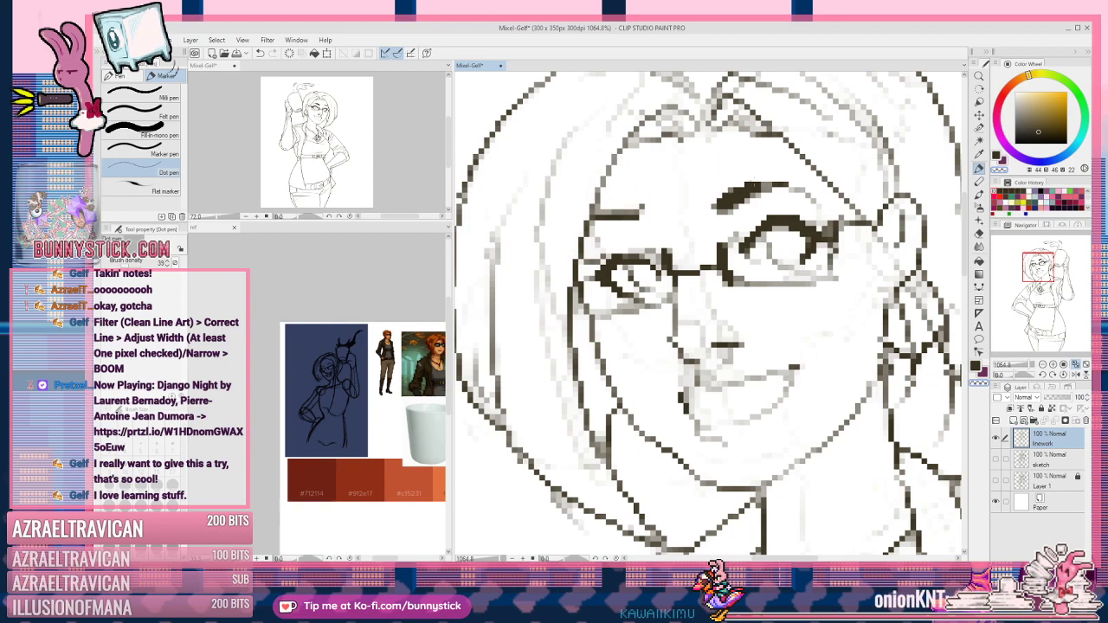
pyautogui.moveTo(723, 195); pyautogui.dragTo(755, 183)
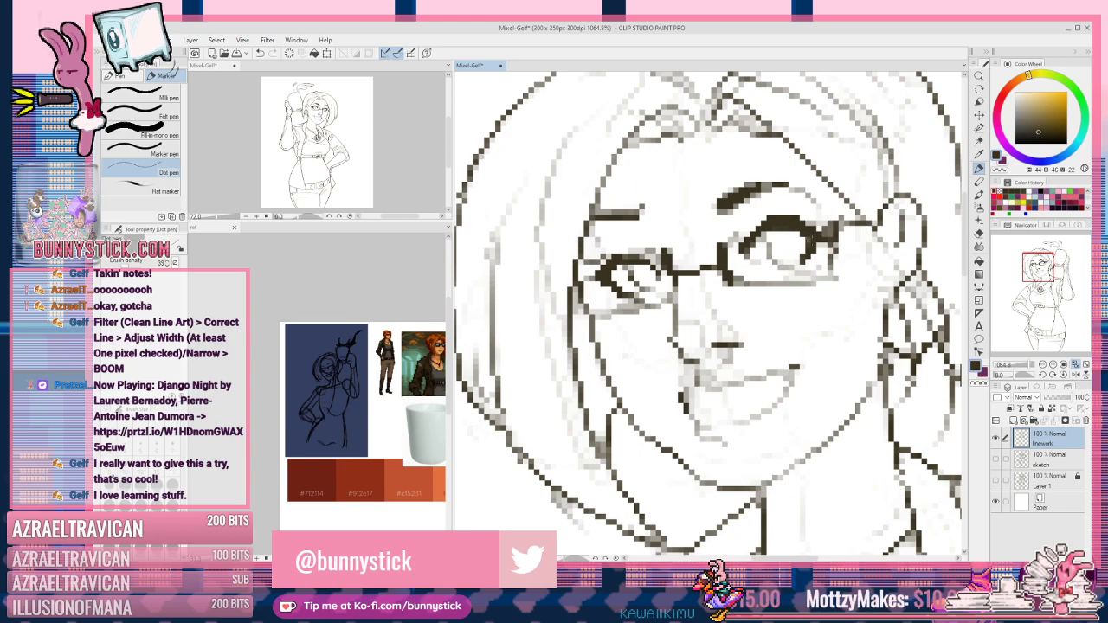
pyautogui.moveTo(767, 218); pyautogui.dragTo(741, 241)
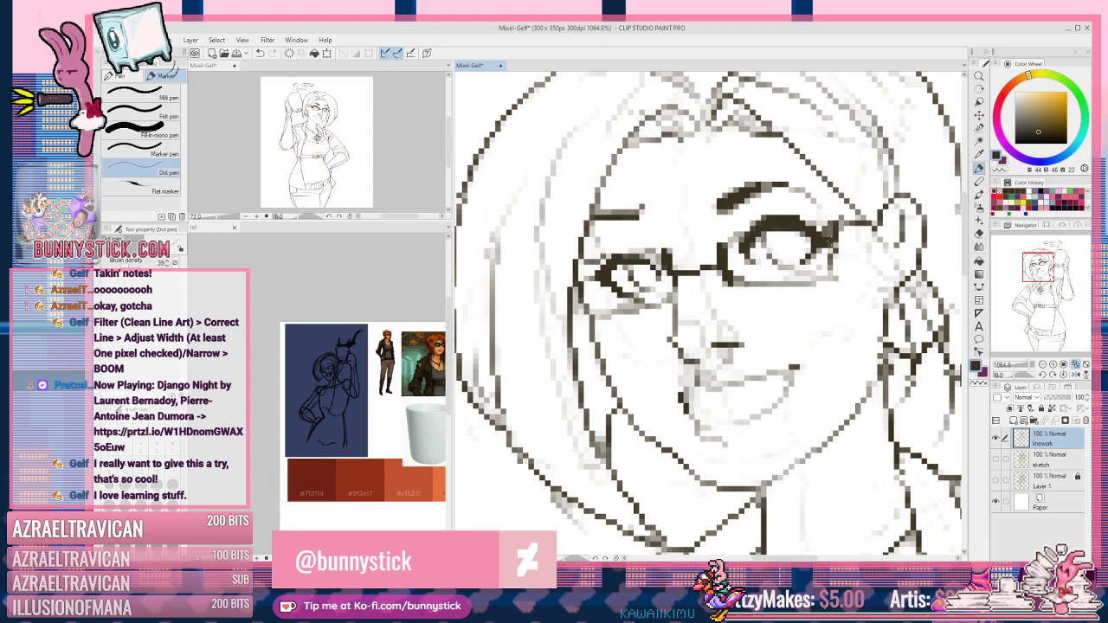
# Step: Draw a curved test stroke in the blank area beside the hair, thickening its upper end and thinning it with the transparent colour
pyautogui.moveTo(625, 252); pyautogui.dragTo(890, 333)
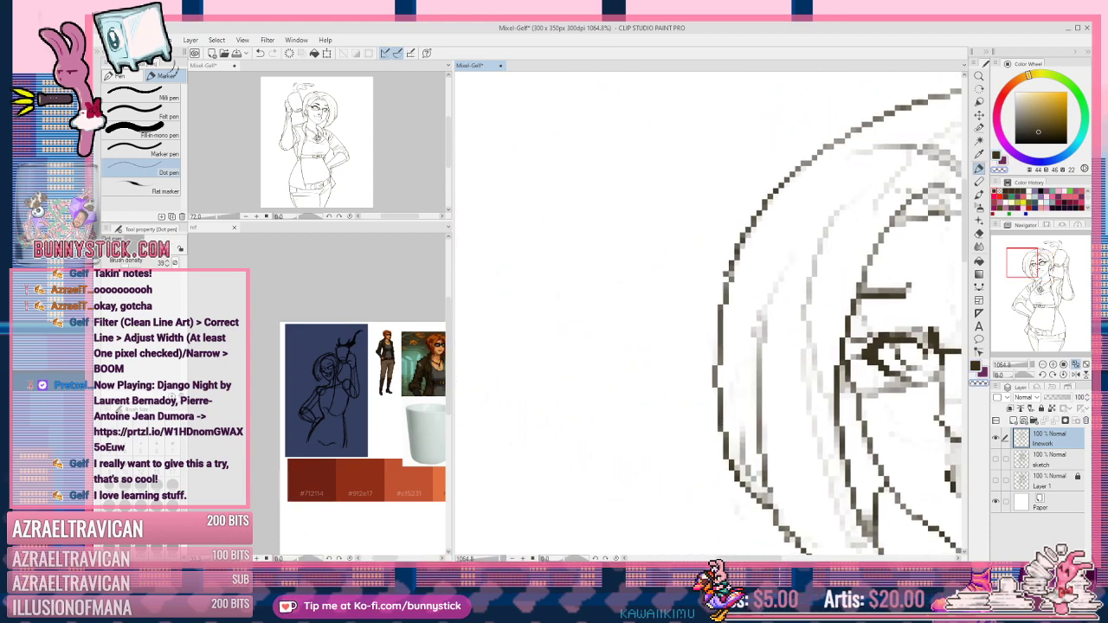
pyautogui.moveTo(520, 313); pyautogui.dragTo(615, 135)
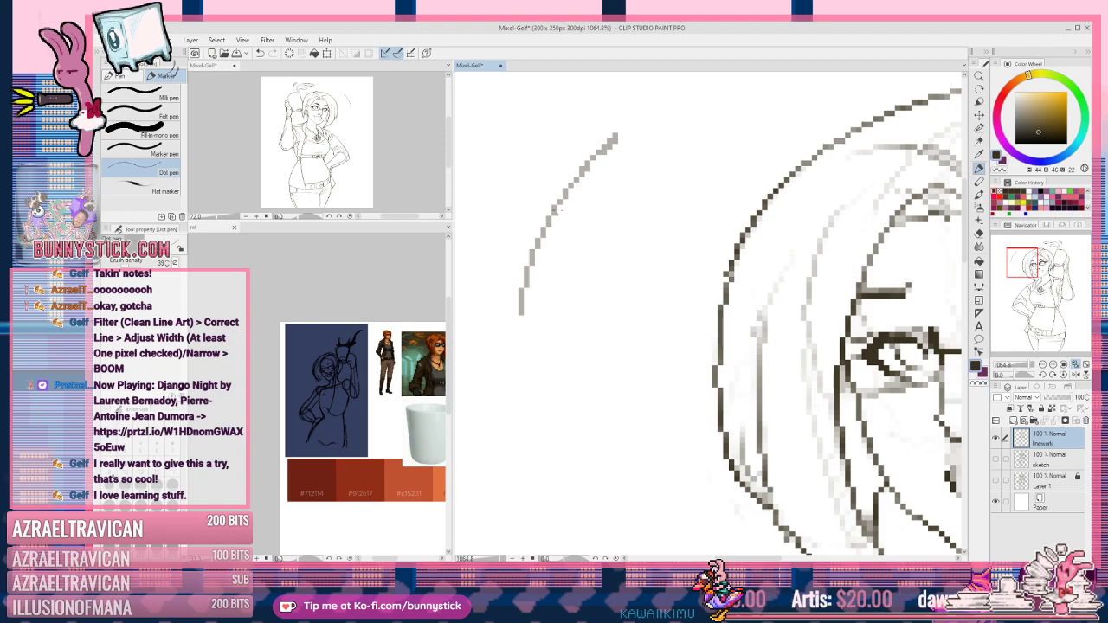
pyautogui.moveTo(616, 136)
pyautogui.mouseDown()
pyautogui.moveTo(626, 125)
pyautogui.moveTo(584, 169)
pyautogui.mouseUp()
pyautogui.moveTo(627, 128)
pyautogui.mouseDown()
pyautogui.moveTo(580, 172)
pyautogui.moveTo(612, 133)
pyautogui.moveTo(587, 161)
pyautogui.mouseUp()
pyautogui.press('c')
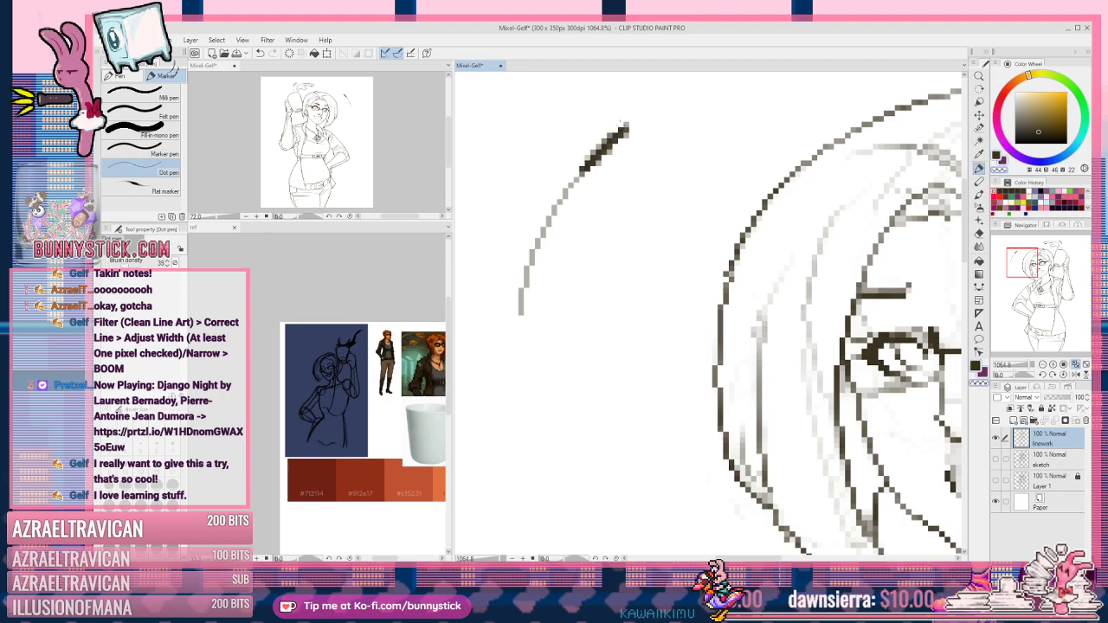
pyautogui.moveTo(629, 126); pyautogui.dragTo(598, 164)
pyautogui.press('c')
pyautogui.press('c')
pyautogui.moveTo(627, 130); pyautogui.dragTo(592, 165)
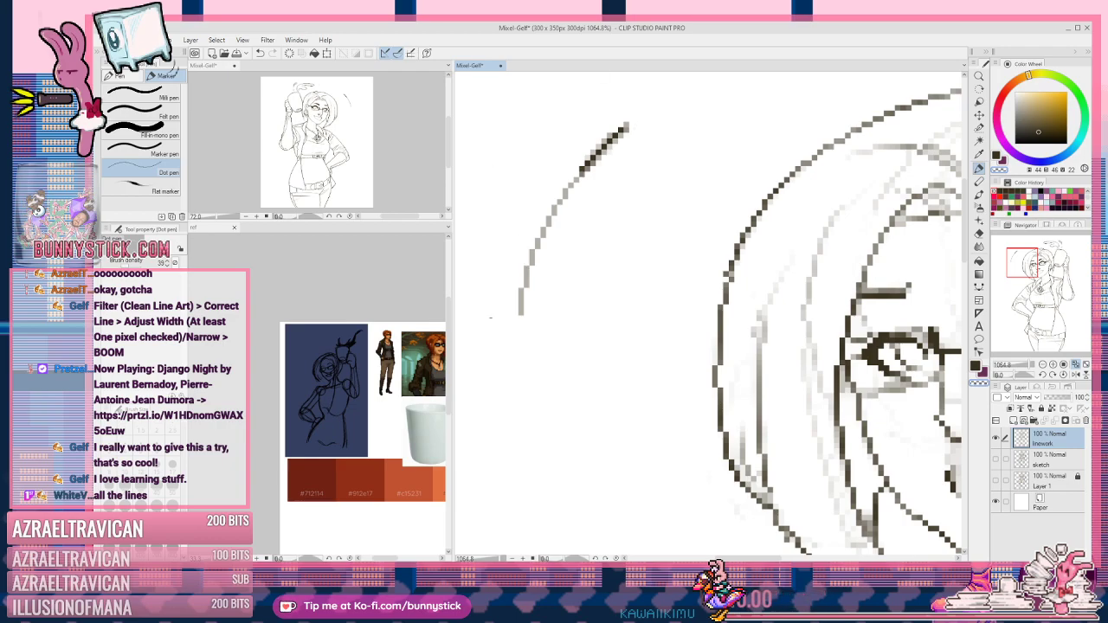
# Step: Undo the test strokes in the blank area beside the hair
pyautogui.scroll(-4, 574, 227)
pyautogui.scroll(1, 589, 216)
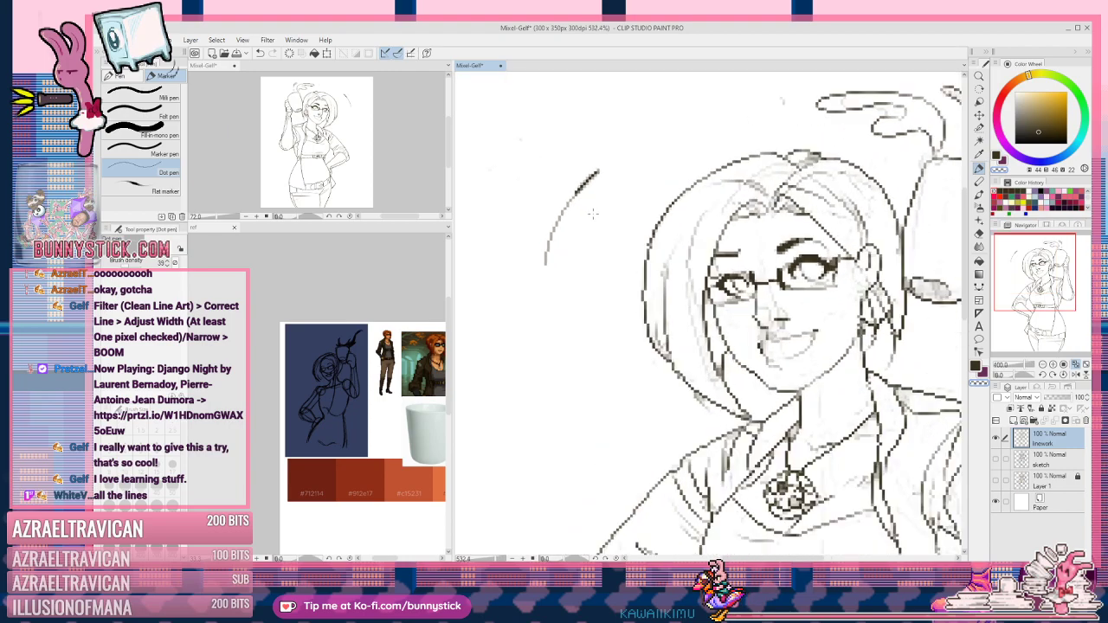
pyautogui.scroll(-3, 593, 214)
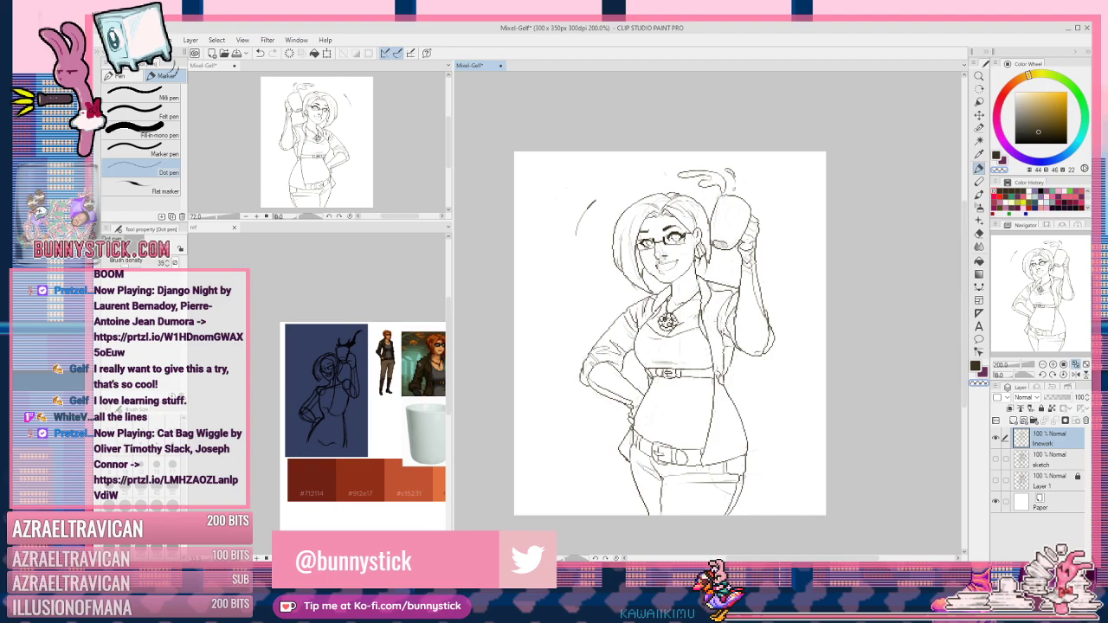
pyautogui.scroll(3, 658, 251)
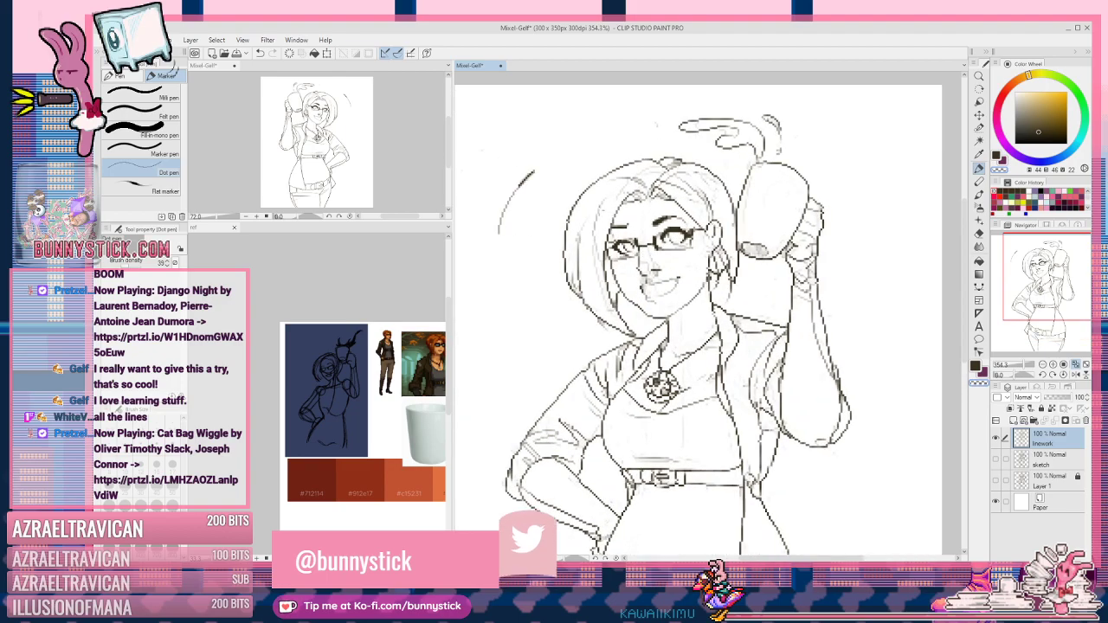
pyautogui.scroll(4, 459, 186)
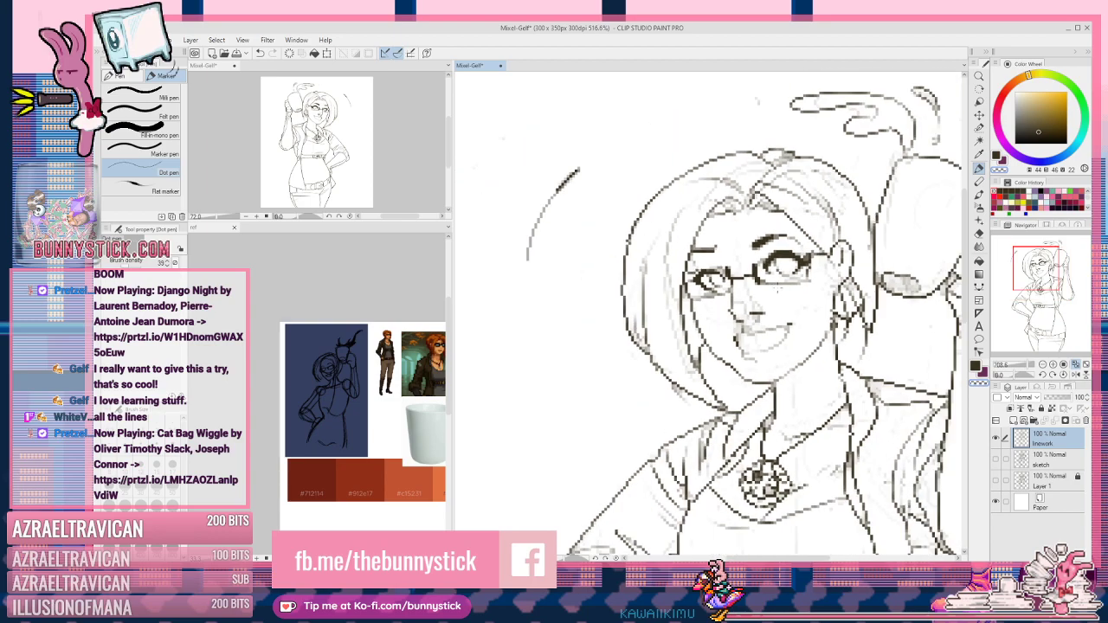
pyautogui.scroll(-2, 761, 303)
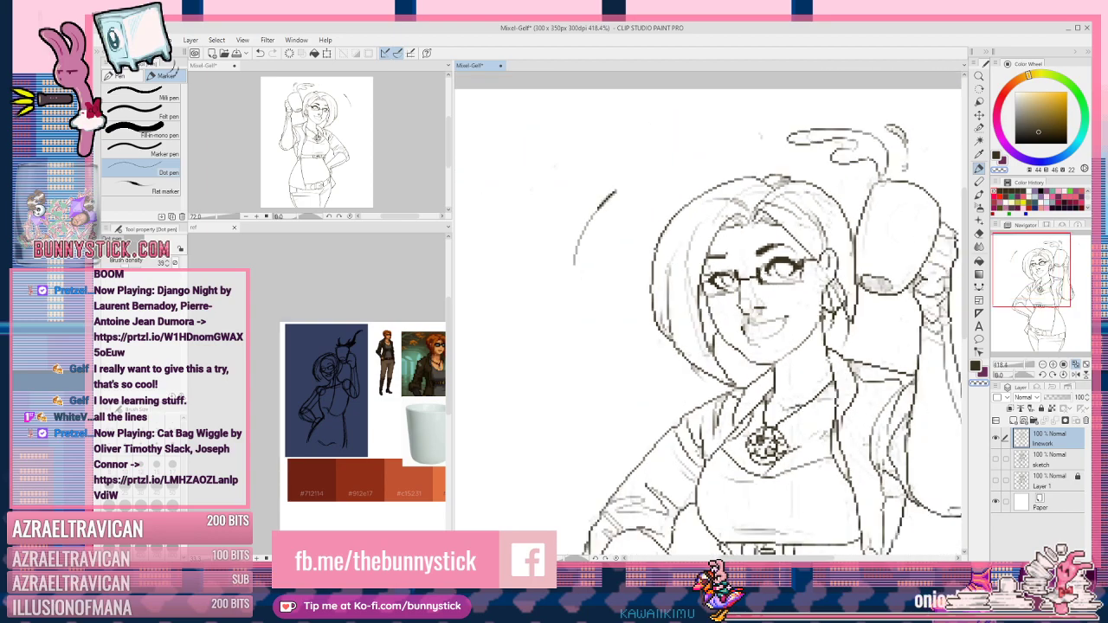
pyautogui.scroll(3, 588, 186)
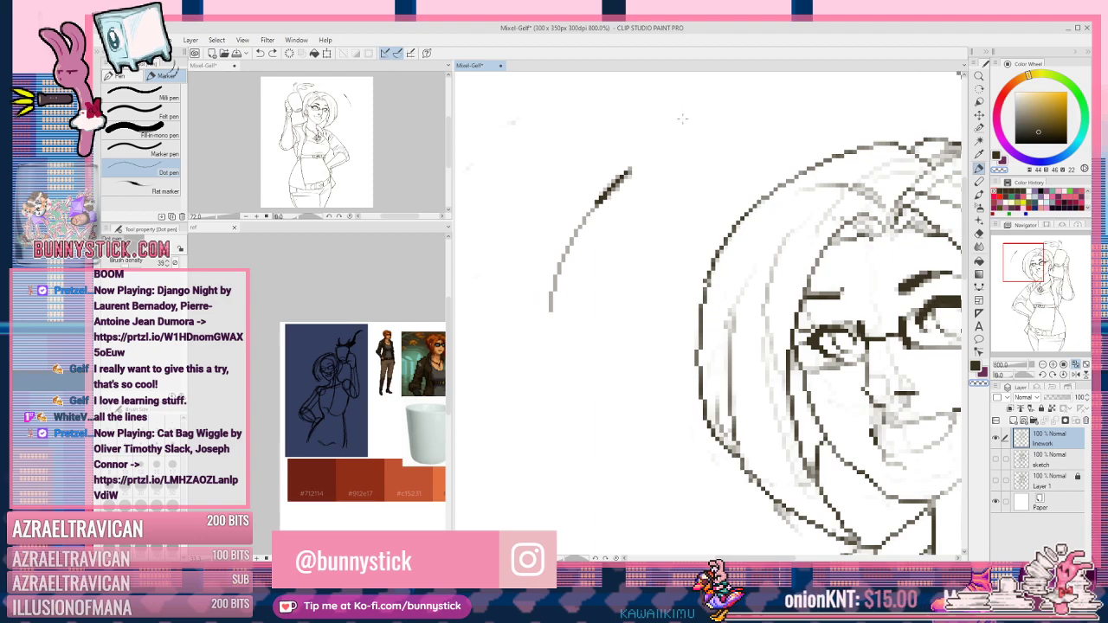
pyautogui.hotkey('ctrl', 'z')
pyautogui.hotkey('ctrl', 'z')
# Step: Darken the left-hand lens's outer corner and the right-hand lens's outer edge and temple arm, then save the drawing
pyautogui.moveTo(647, 229)
pyautogui.mouseDown()
pyautogui.moveTo(616, 226)
pyautogui.moveTo(566, 194)
pyautogui.mouseUp()
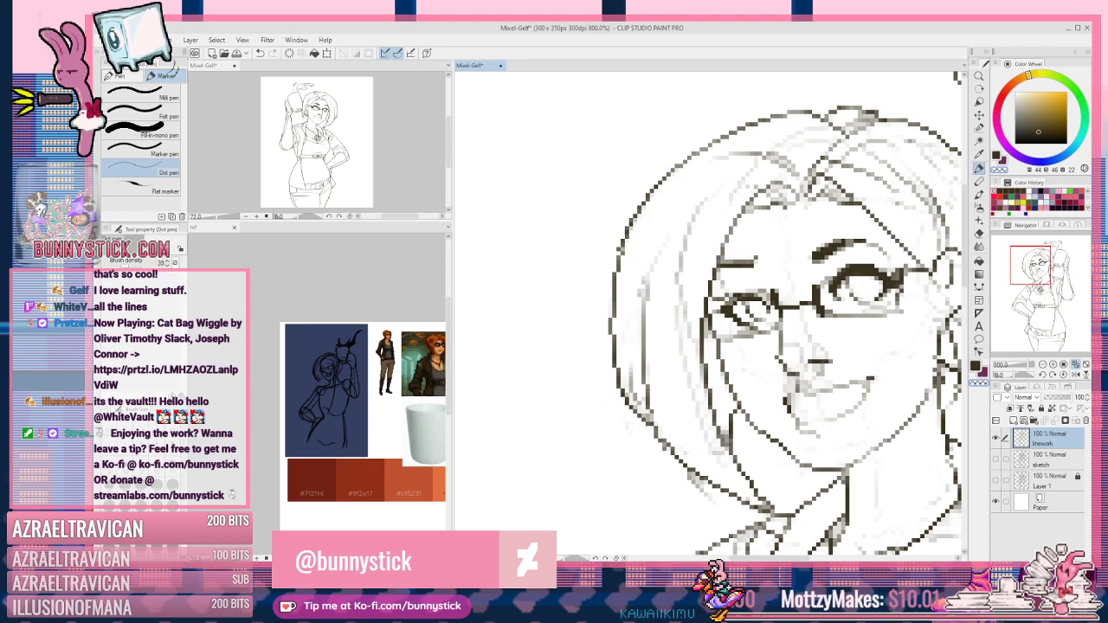
pyautogui.moveTo(725, 304); pyautogui.dragTo(741, 298)
pyautogui.press('c')
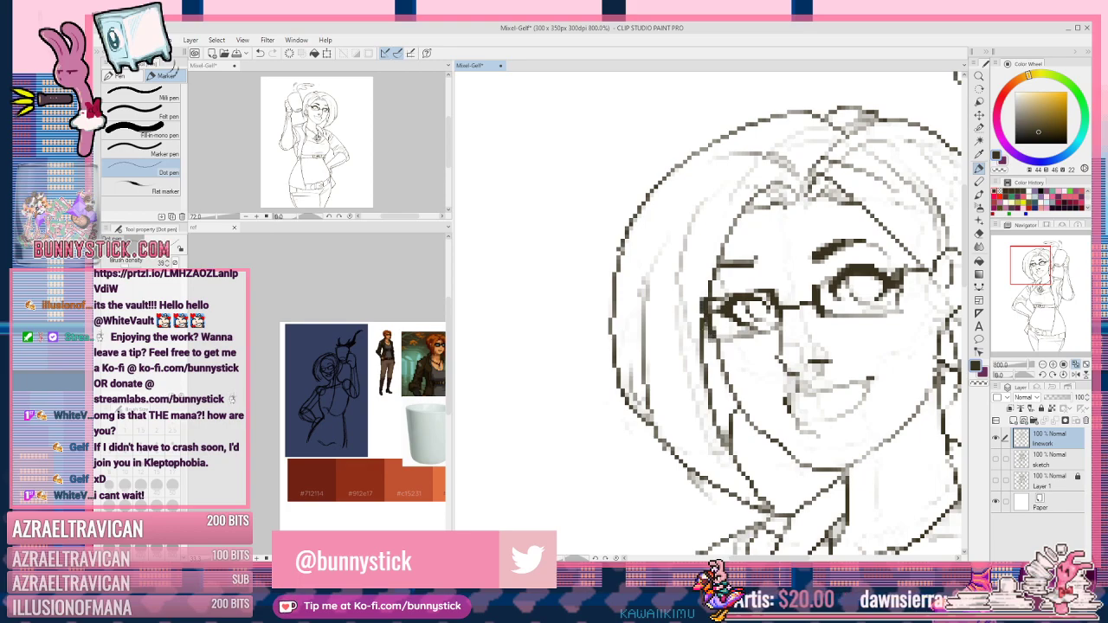
pyautogui.moveTo(901, 284)
pyautogui.mouseDown()
pyautogui.moveTo(905, 310)
pyautogui.moveTo(897, 306)
pyautogui.mouseUp()
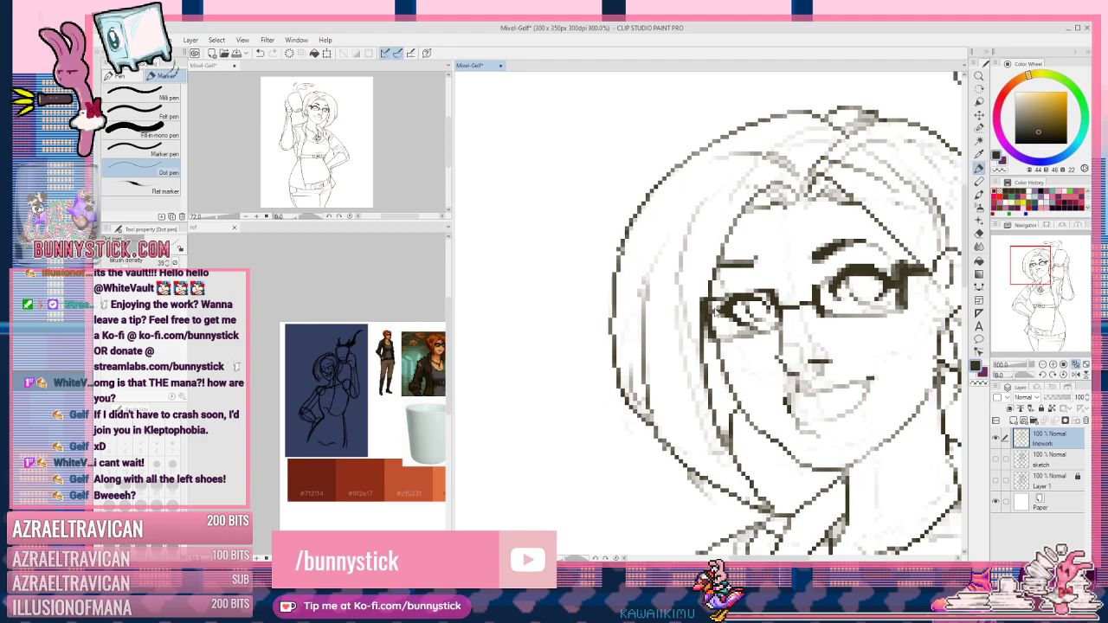
pyautogui.hotkey('ctrl', 's')
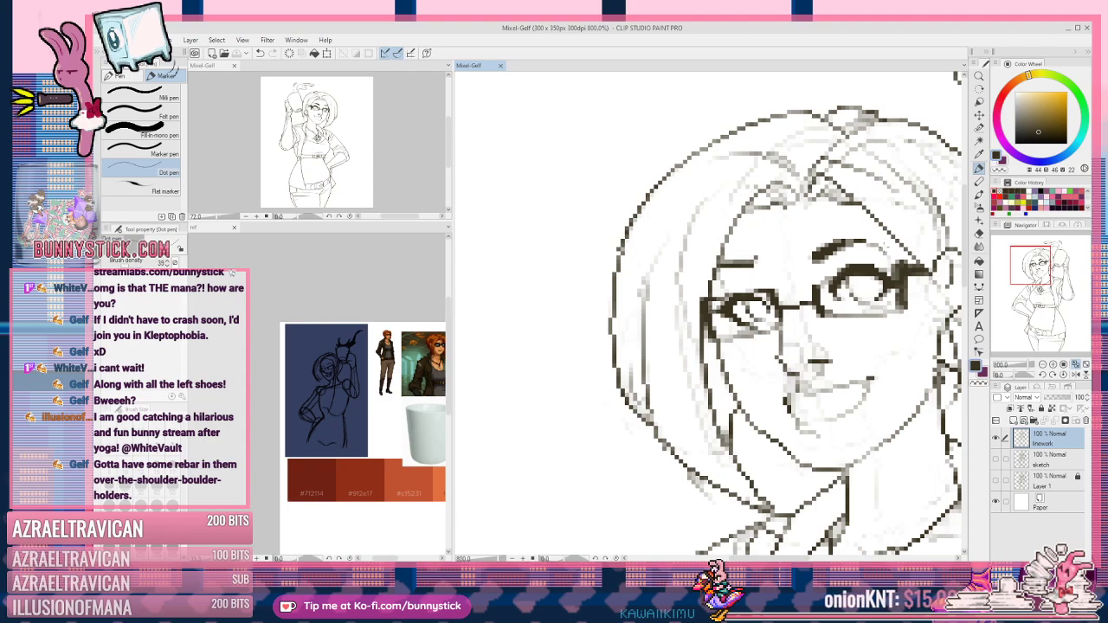
# Step: Thicken the upper rim of the right-hand glasses lens with the Dot pen and save the drawing
pyautogui.press('c')
pyautogui.click(828, 278)
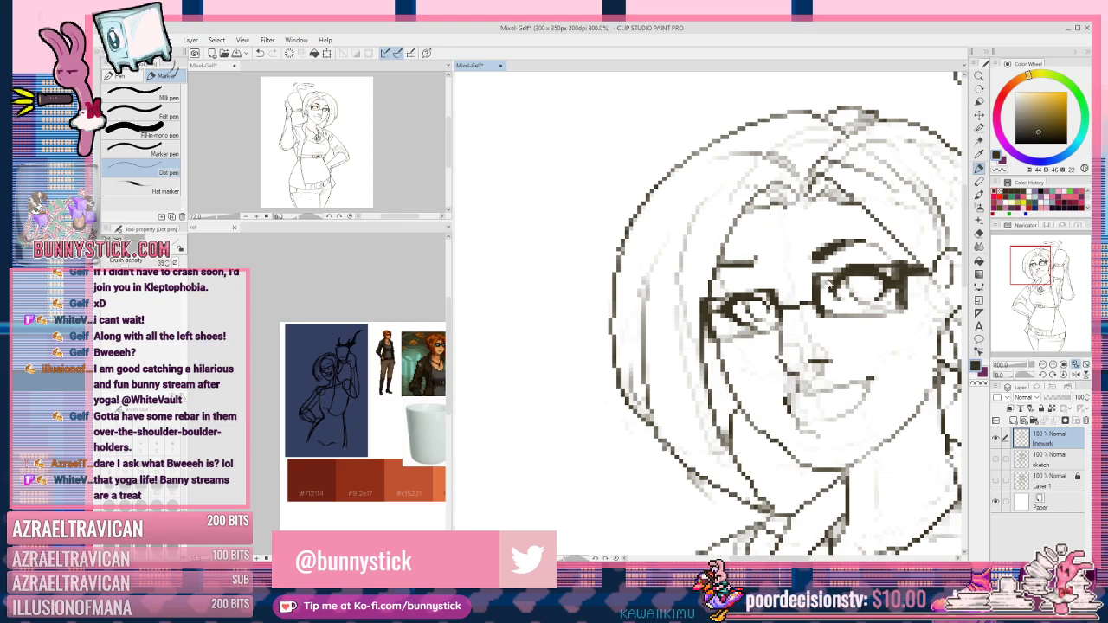
pyautogui.hotkey('ctrl', 's')
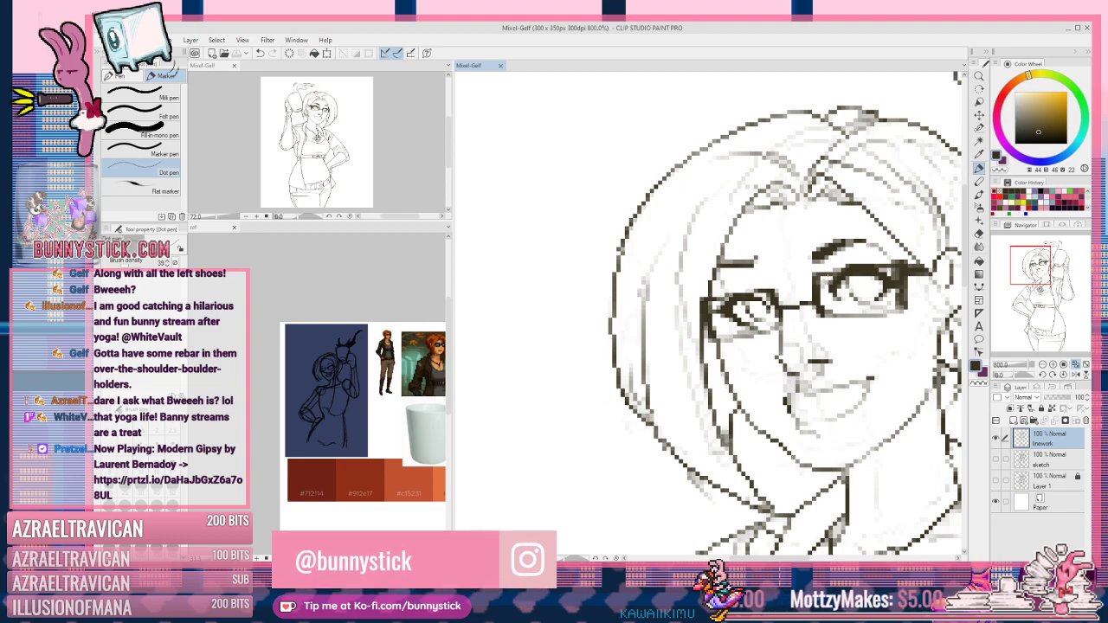
# Step: Thicken the glasses' bridge and the adjoining inner lens edges, cleaning up the right-hand lens's inner corner
pyautogui.moveTo(767, 286); pyautogui.dragTo(771, 299)
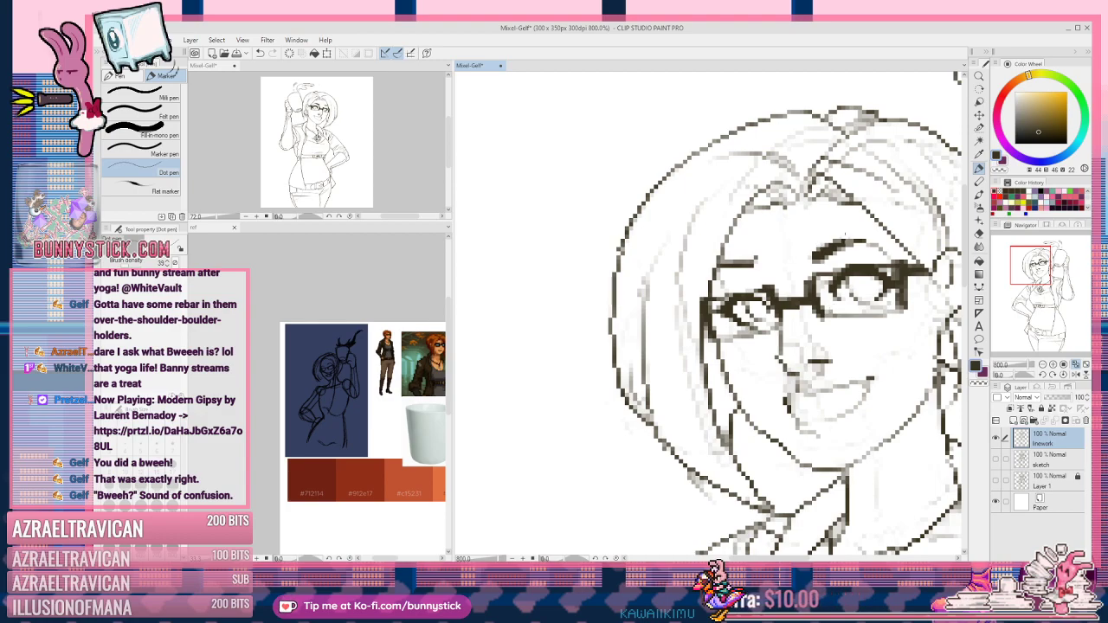
pyautogui.moveTo(828, 263); pyautogui.dragTo(807, 277)
pyautogui.press('c')
pyautogui.hotkey('ctrl', 'z')
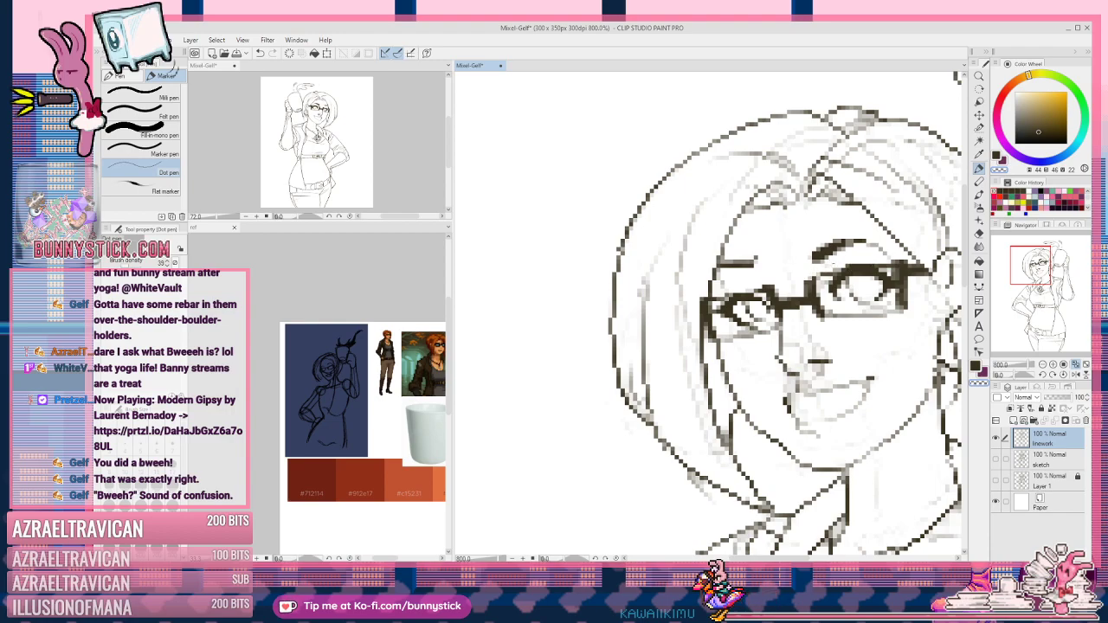
pyautogui.moveTo(836, 267); pyautogui.dragTo(814, 276)
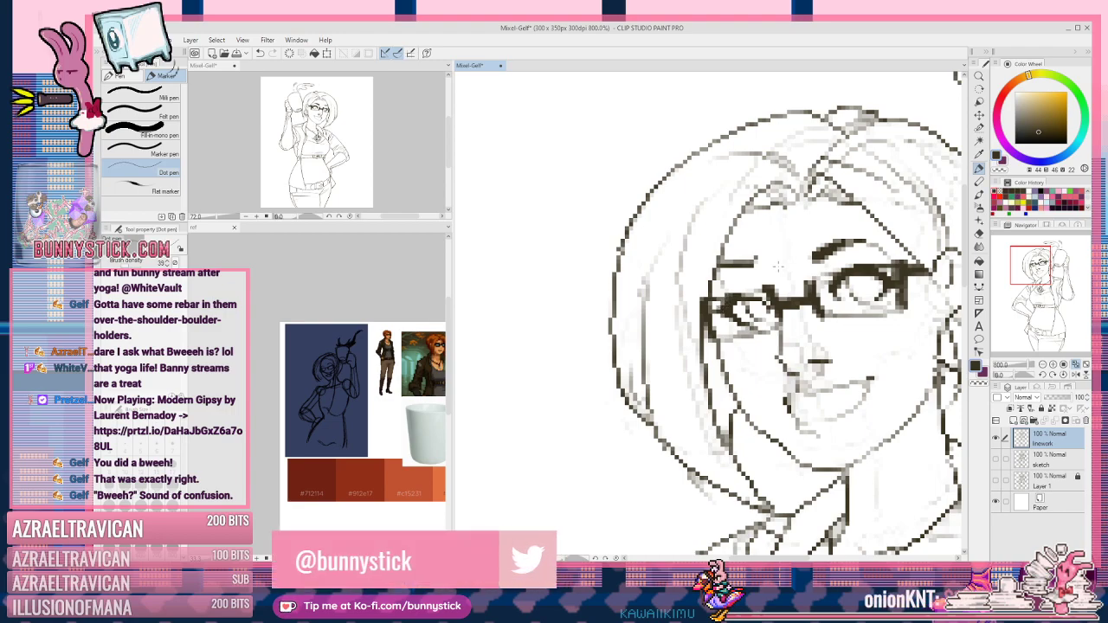
pyautogui.press('c')
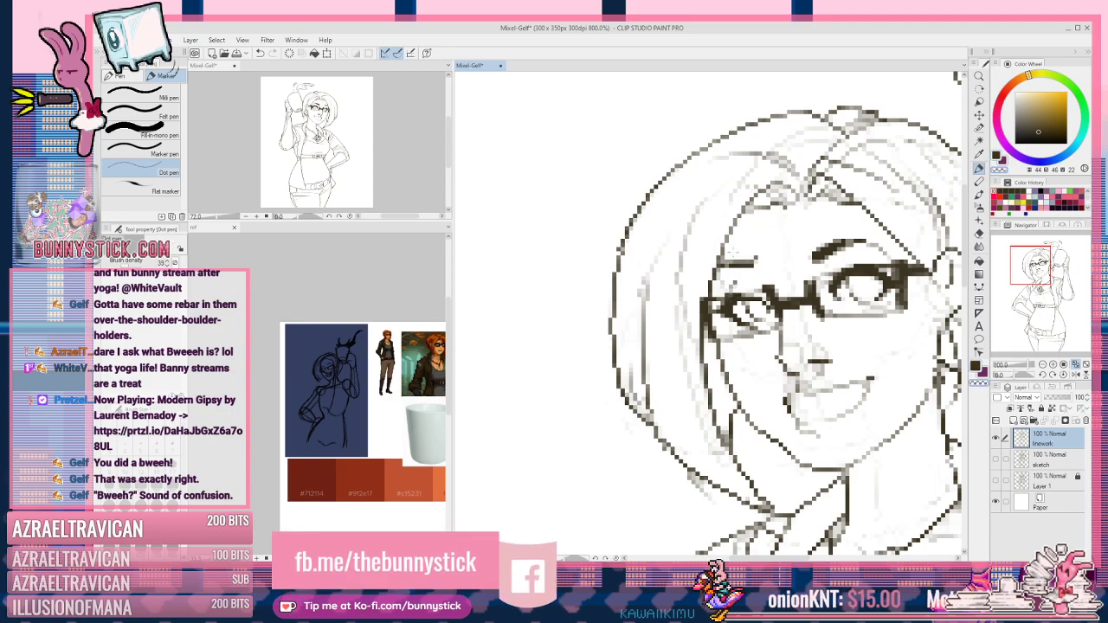
# Step: Save the drawing and darken the smile's raised corner and adjoining lip line with the Dot pen
pyautogui.press('c')
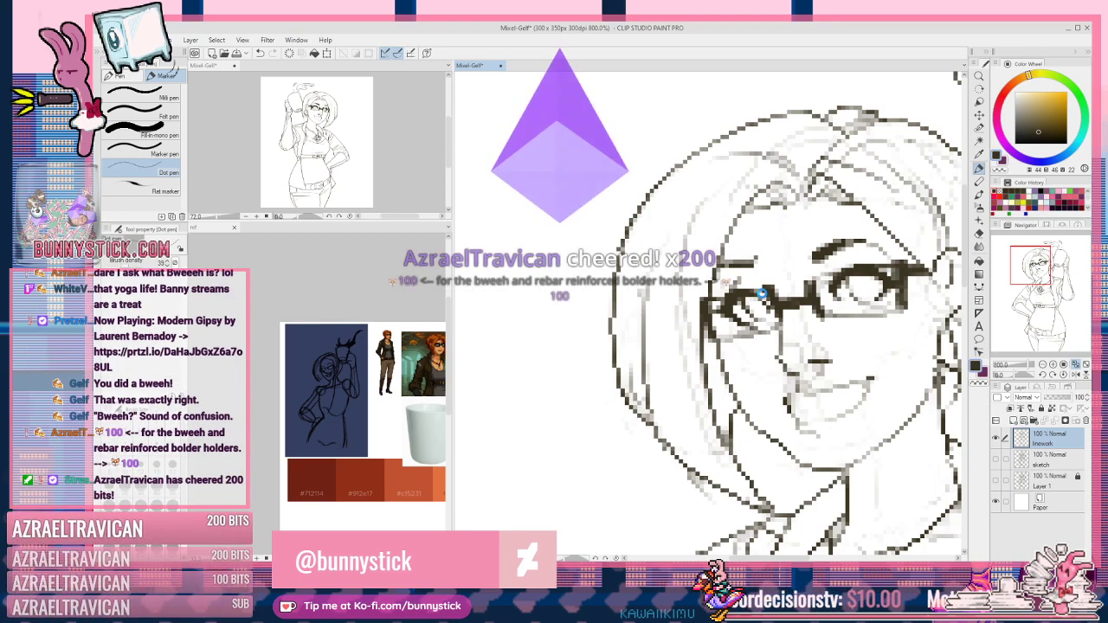
pyautogui.hotkey('ctrl', 's')
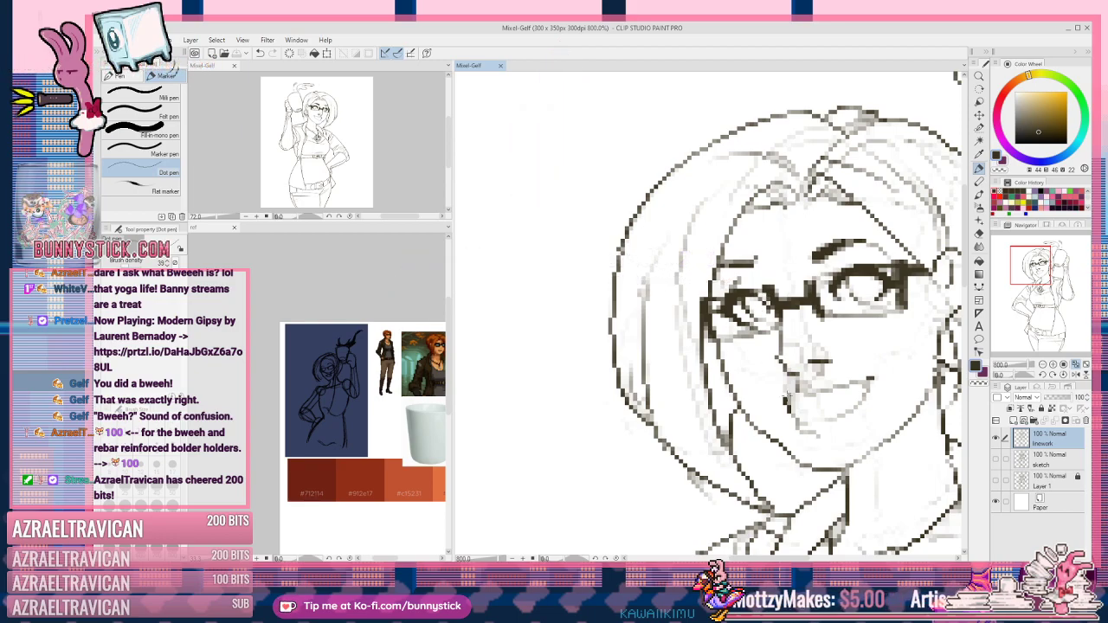
pyautogui.moveTo(871, 380); pyautogui.dragTo(868, 387)
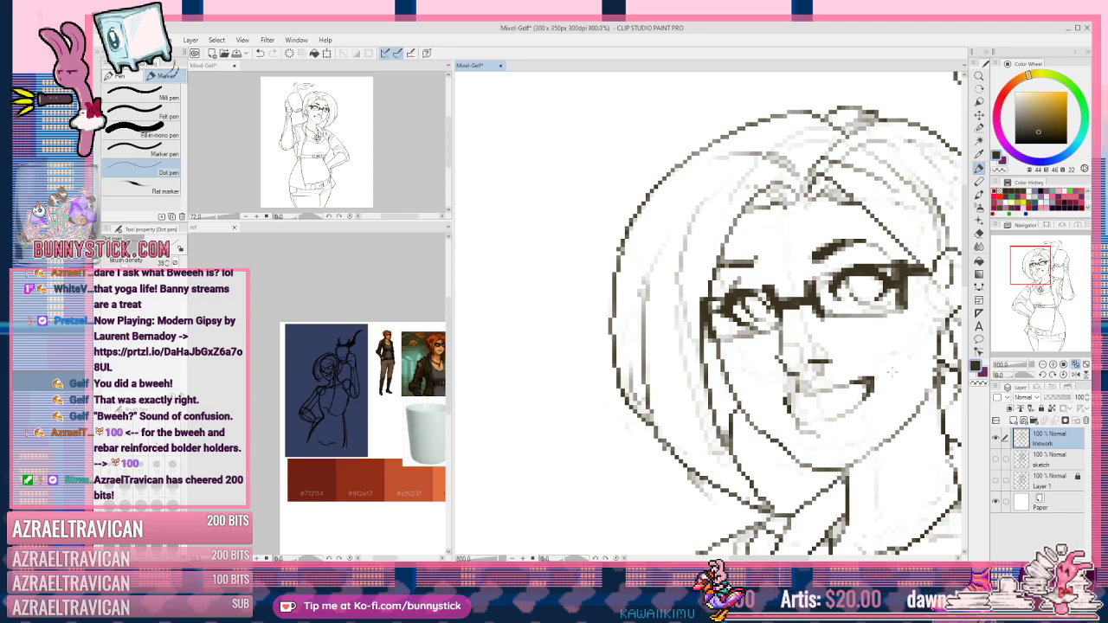
pyautogui.moveTo(892, 372)
pyautogui.mouseDown()
pyautogui.moveTo(835, 342)
pyautogui.moveTo(808, 368)
pyautogui.mouseUp()
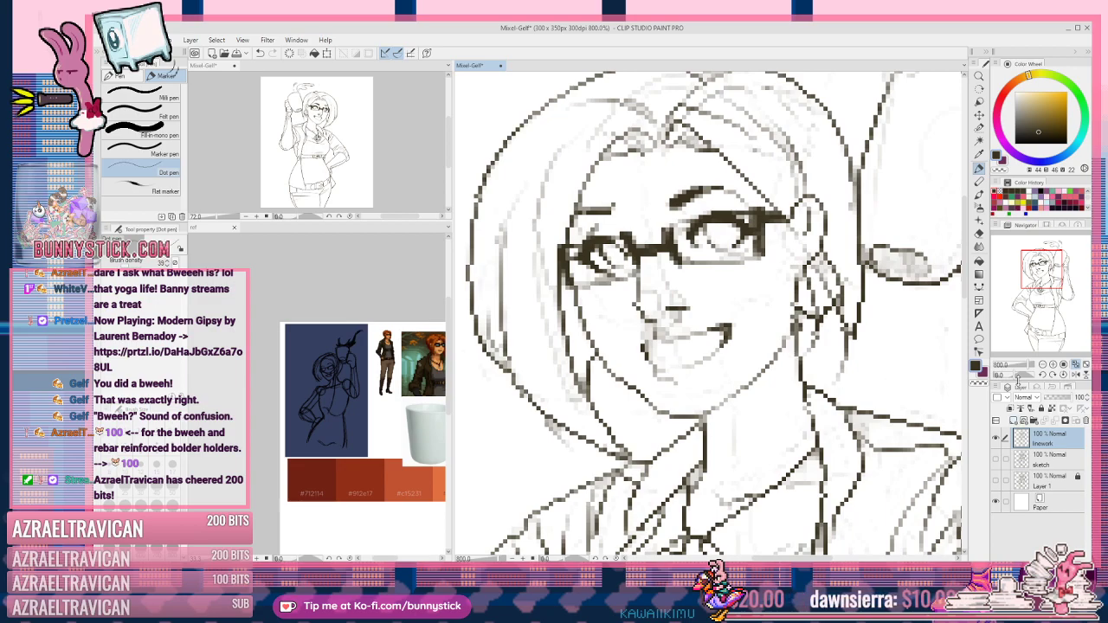
# Step: Add a new layer above the linework layer and clip it to the linework
pyautogui.click(1014, 421)
pyautogui.click(1010, 410)
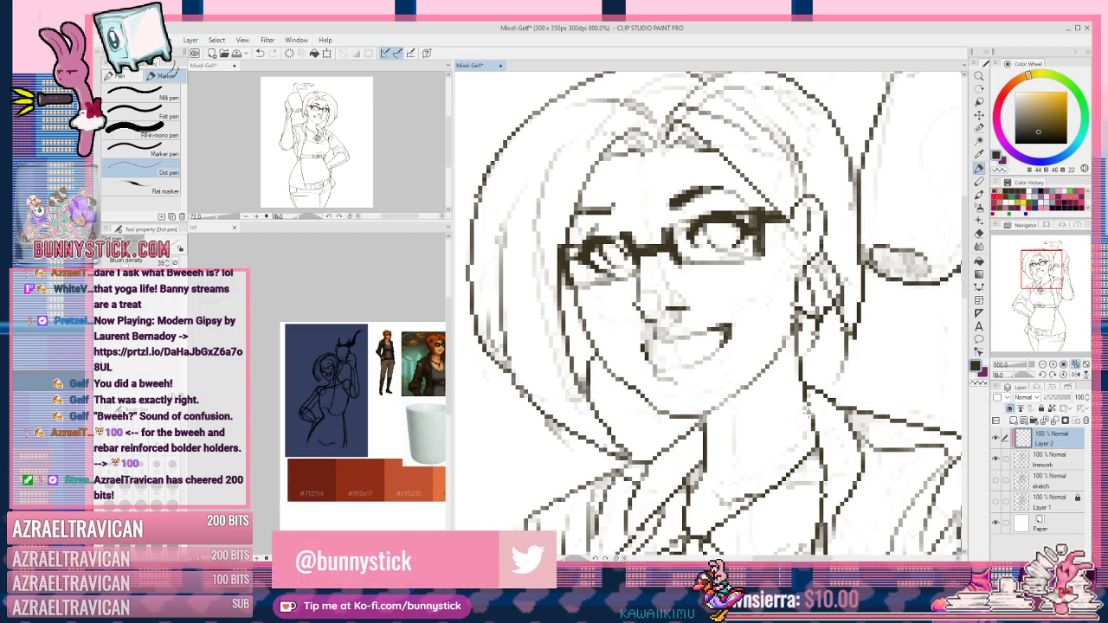
pyautogui.scroll(-6, 798, 376)
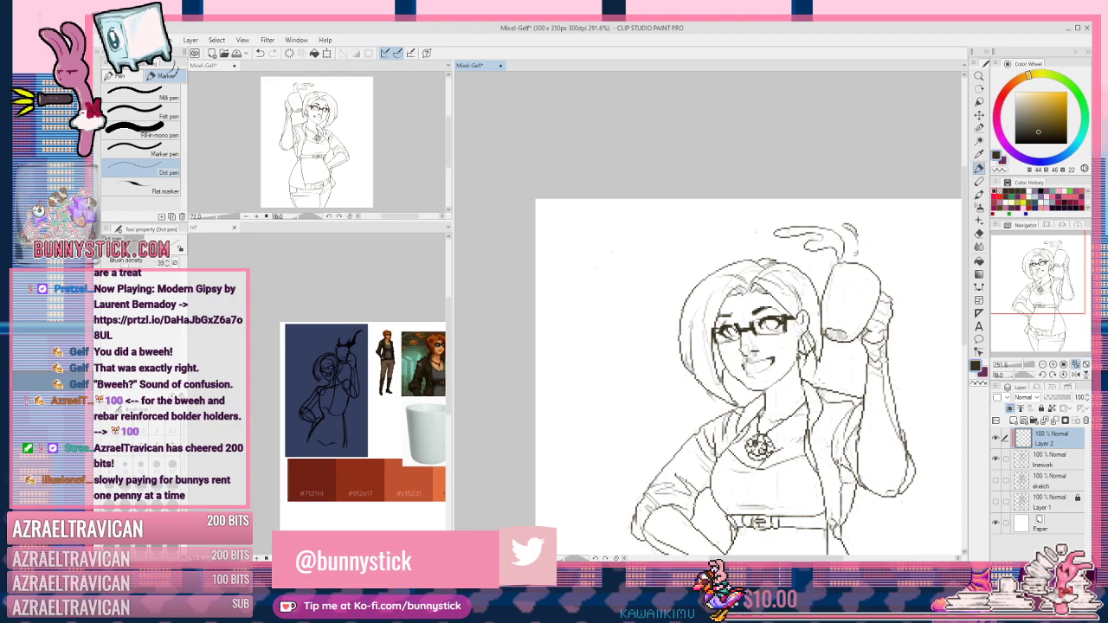
pyautogui.scroll(1, 702, 387)
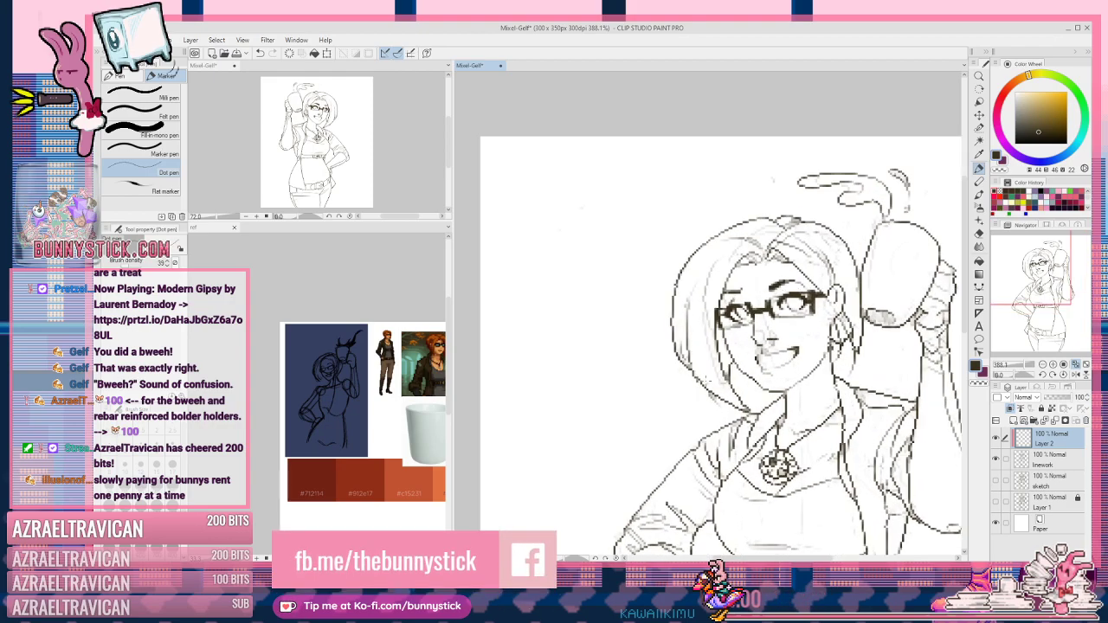
pyautogui.scroll(1, 813, 322)
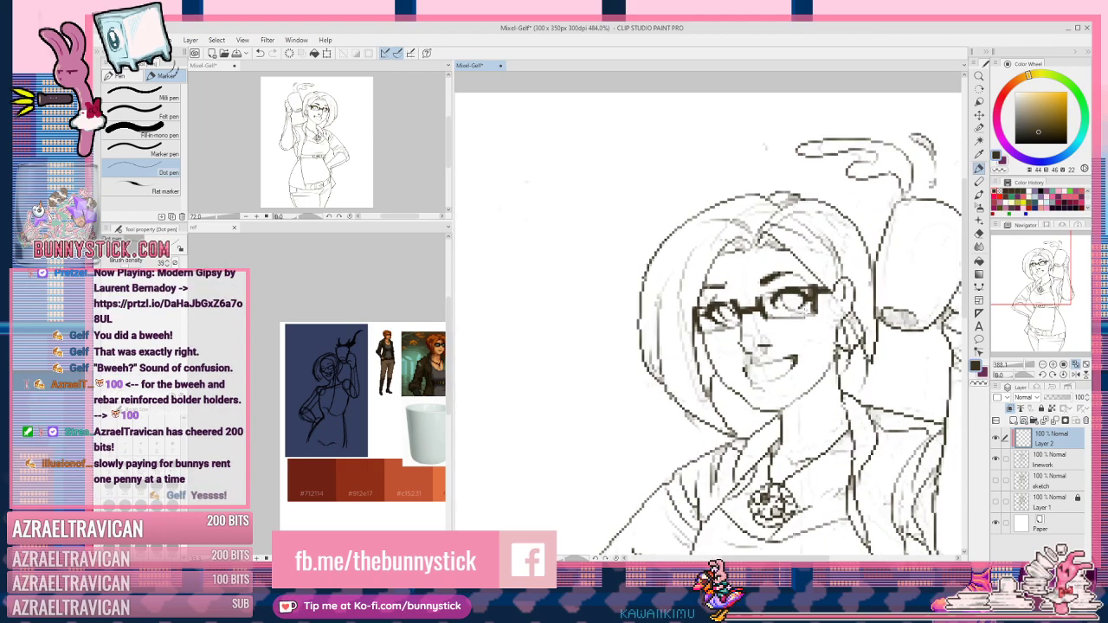
pyautogui.scroll(1, 813, 322)
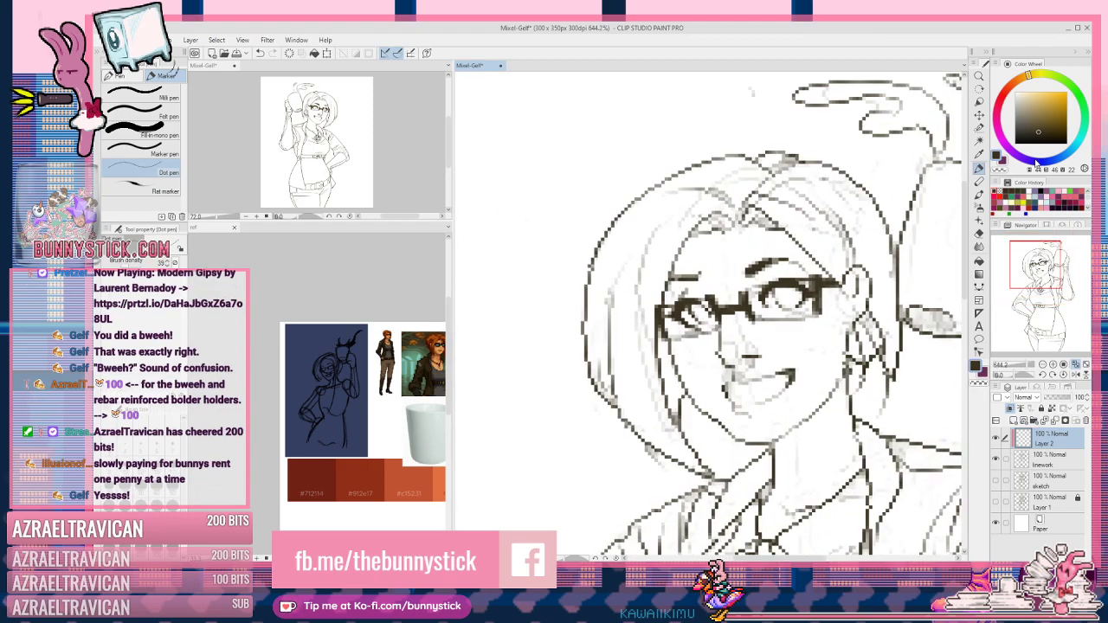
# Step: Fill the clipped layer with dark purple and refill it with dark teal (hue 185) to recolour the whole linework
pyautogui.press('g')
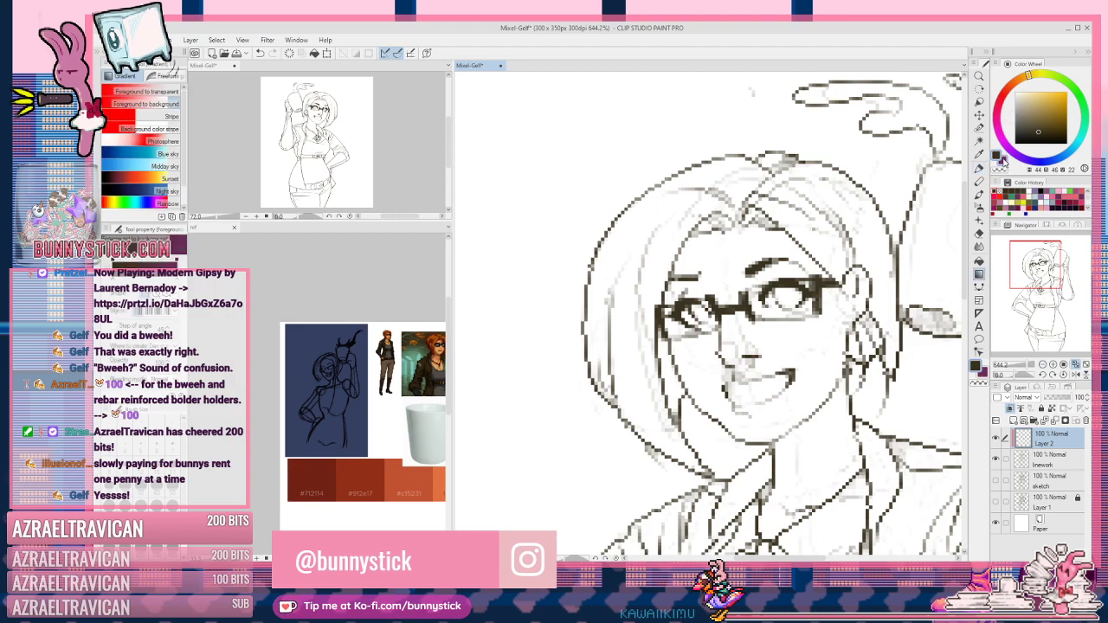
pyautogui.press('g')
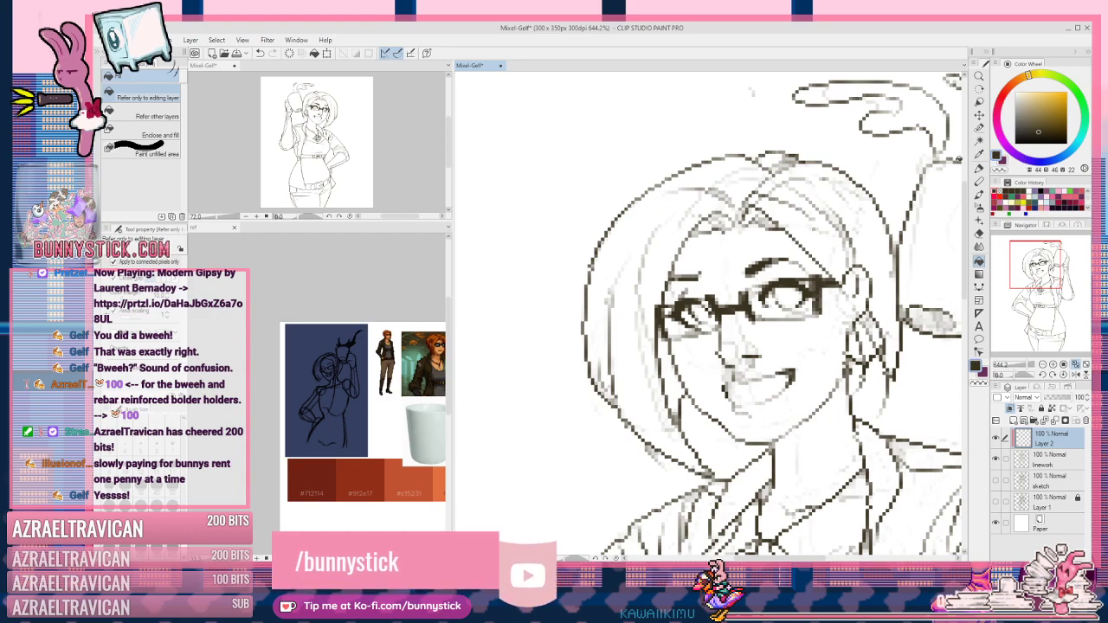
pyautogui.press('x')
pyautogui.click(852, 159)
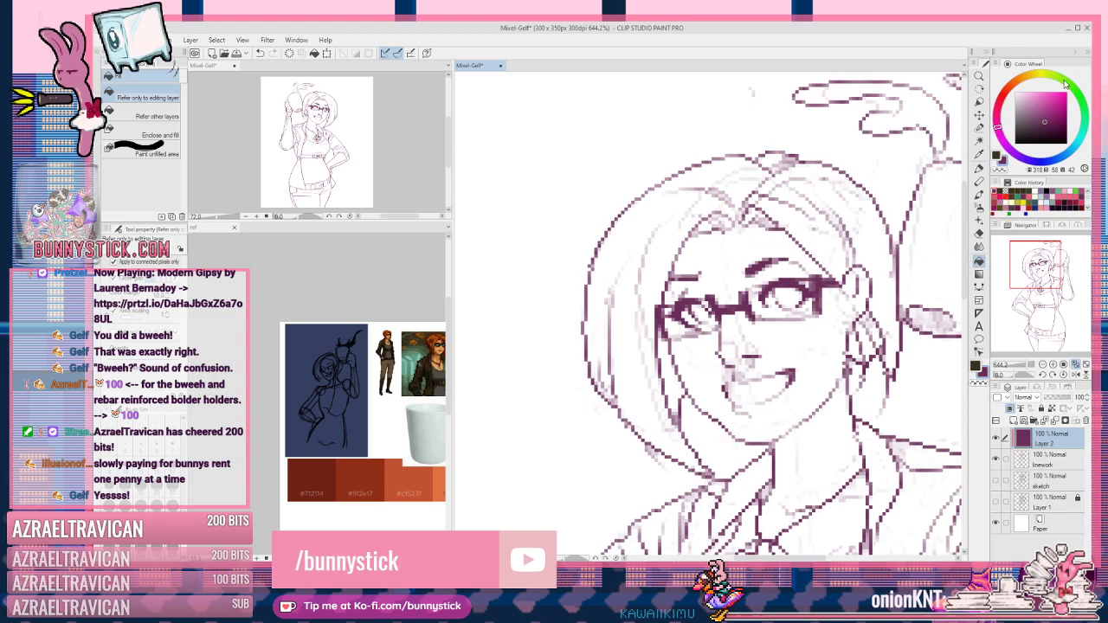
pyautogui.click(1063, 81)
pyautogui.click(856, 106)
pyautogui.click(1077, 146)
pyautogui.click(841, 155)
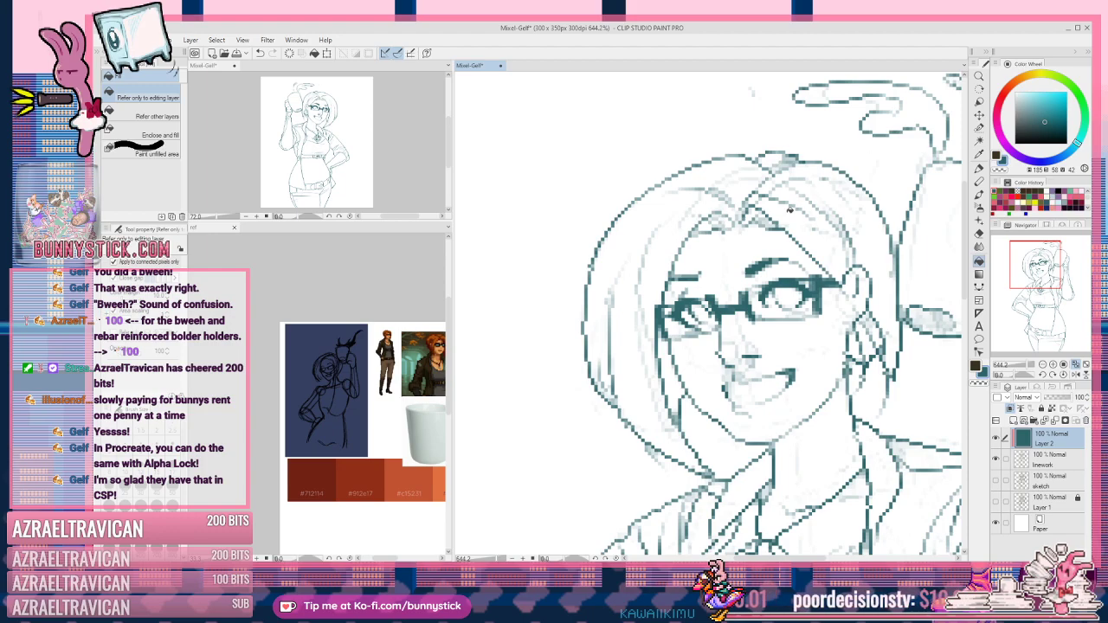
pyautogui.scroll(-4, 702, 247)
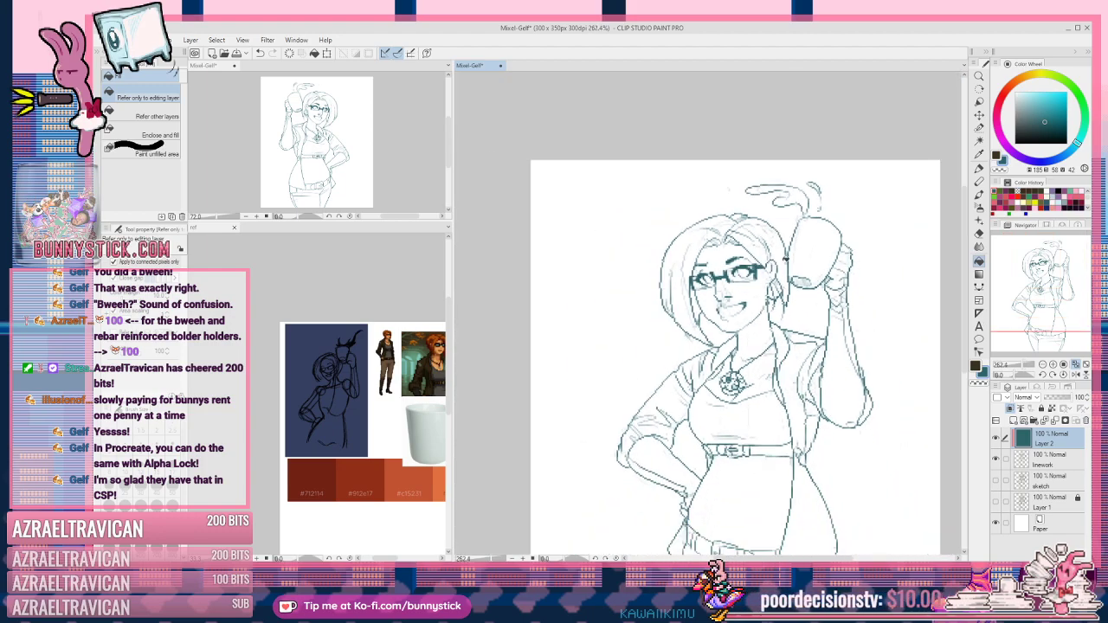
pyautogui.scroll(5, 701, 245)
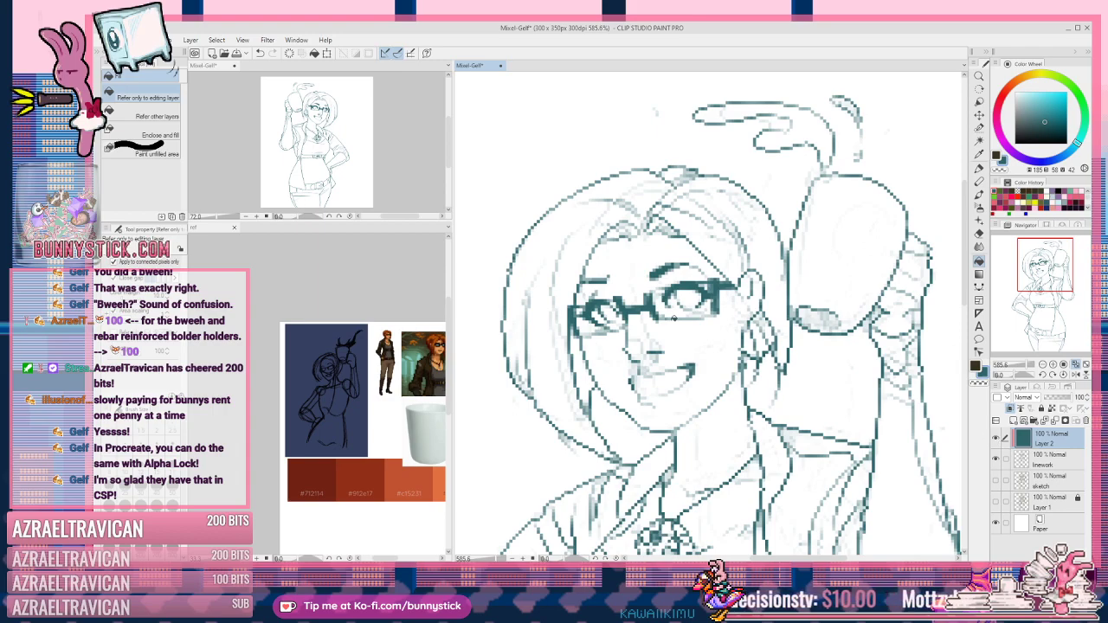
# Step: Add a layer beneath the linework, outline the hair in dark green with the Fill-in-mono pen and fill the outlined shape
pyautogui.click(1004, 92)
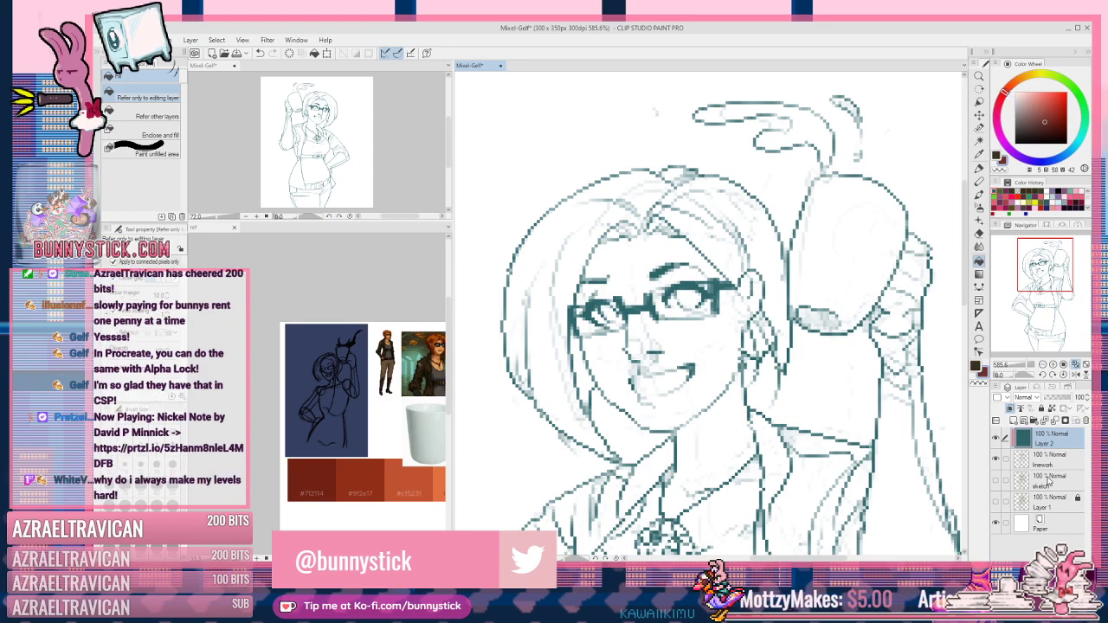
pyautogui.click(1030, 412)
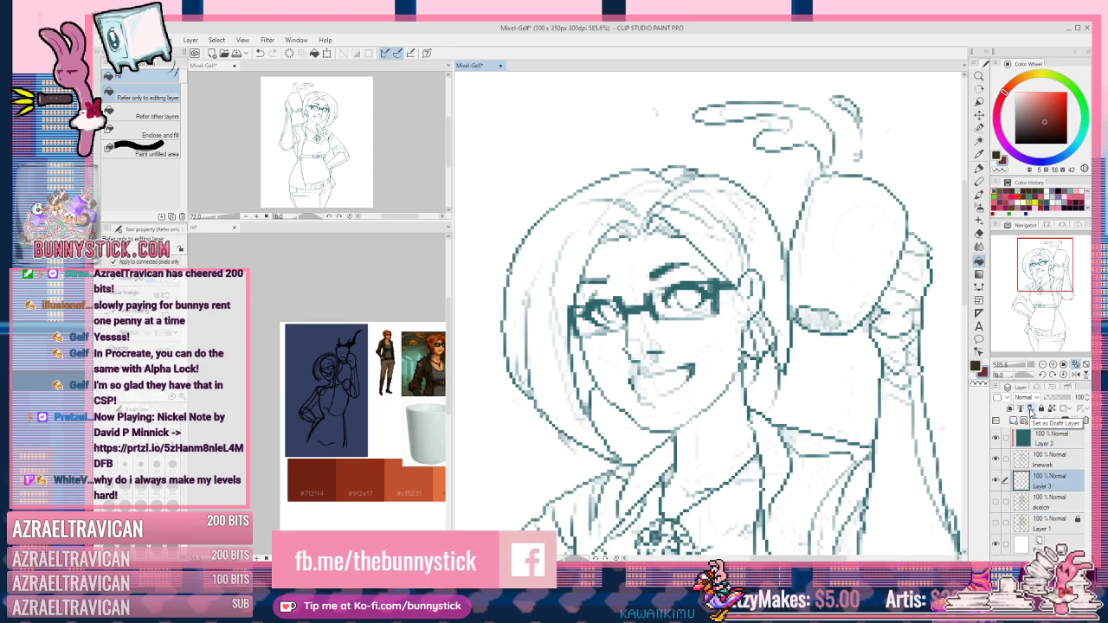
pyautogui.click(1028, 76)
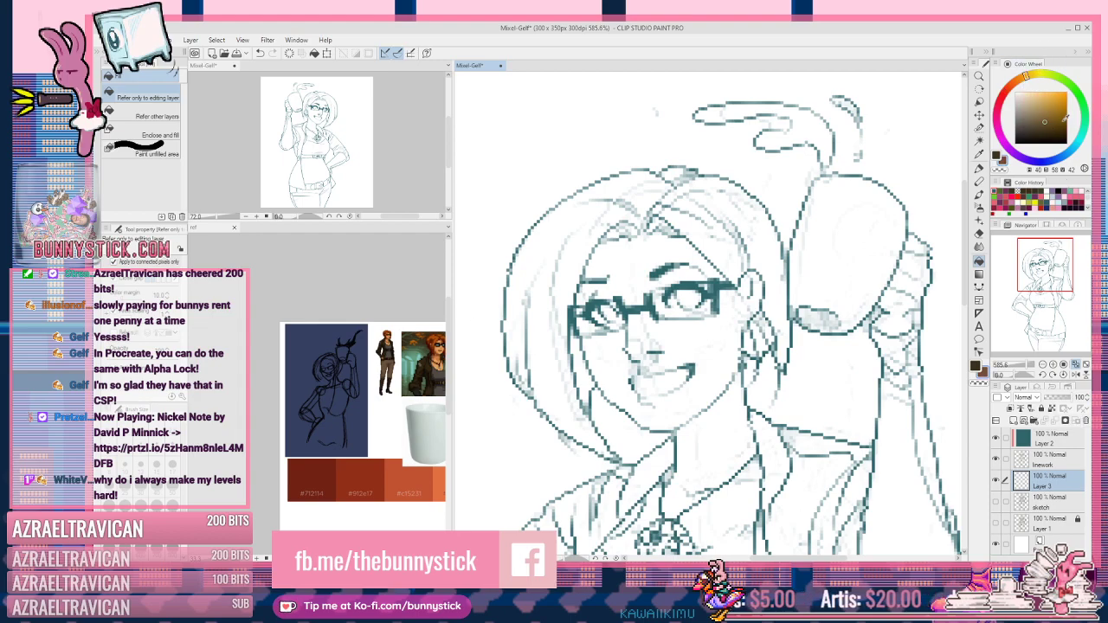
pyautogui.click(1079, 96)
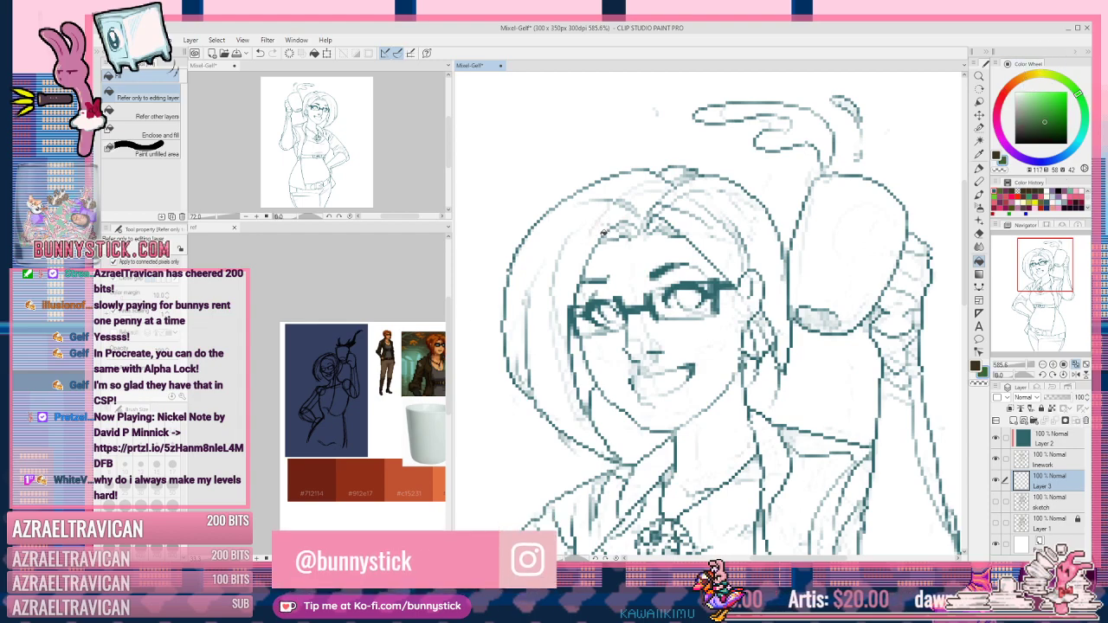
pyautogui.press('p')
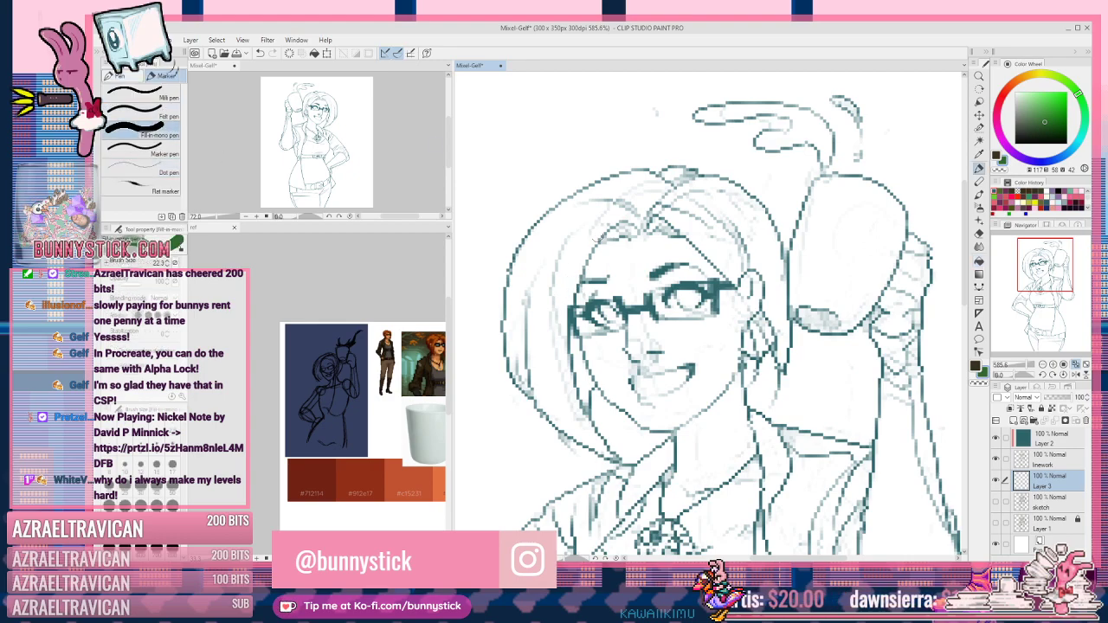
pyautogui.moveTo(649, 228)
pyautogui.mouseDown()
pyautogui.moveTo(599, 232)
pyautogui.moveTo(585, 257)
pyautogui.moveTo(563, 342)
pyautogui.moveTo(571, 387)
pyautogui.moveTo(567, 322)
pyautogui.moveTo(586, 381)
pyautogui.moveTo(581, 413)
pyautogui.moveTo(615, 458)
pyautogui.moveTo(547, 419)
pyautogui.moveTo(516, 377)
pyautogui.moveTo(514, 268)
pyautogui.moveTo(565, 201)
pyautogui.moveTo(612, 177)
pyautogui.moveTo(684, 175)
pyautogui.moveTo(673, 173)
pyautogui.moveTo(746, 201)
pyautogui.moveTo(781, 236)
pyautogui.moveTo(785, 354)
pyautogui.moveTo(765, 319)
pyautogui.moveTo(762, 277)
pyautogui.moveTo(725, 284)
pyautogui.moveTo(682, 232)
pyautogui.moveTo(606, 233)
pyautogui.mouseUp()
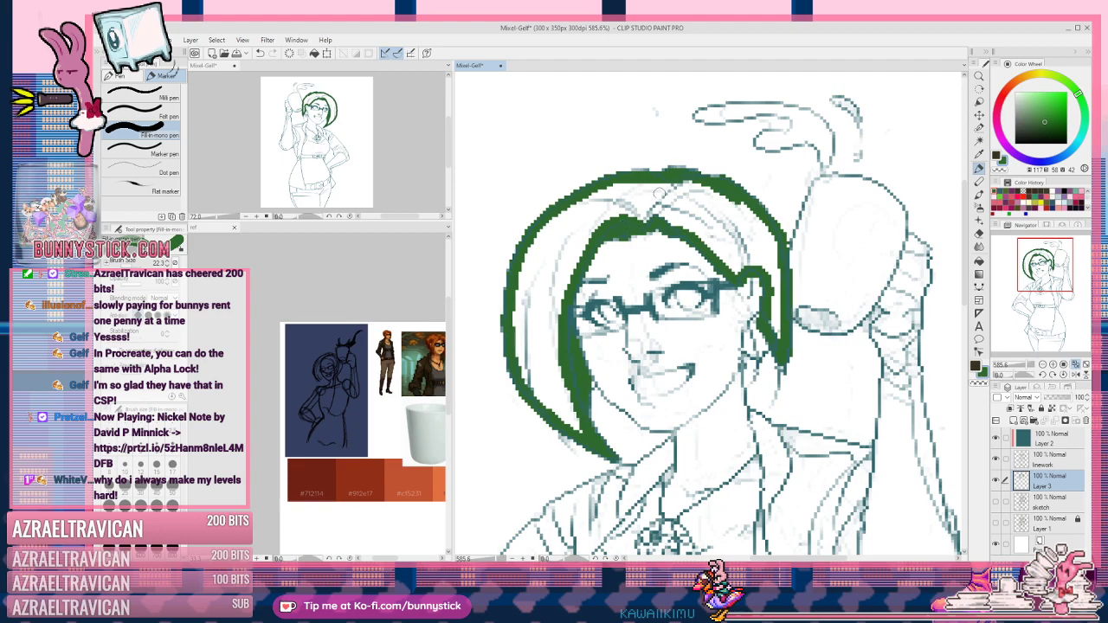
pyautogui.press('g')
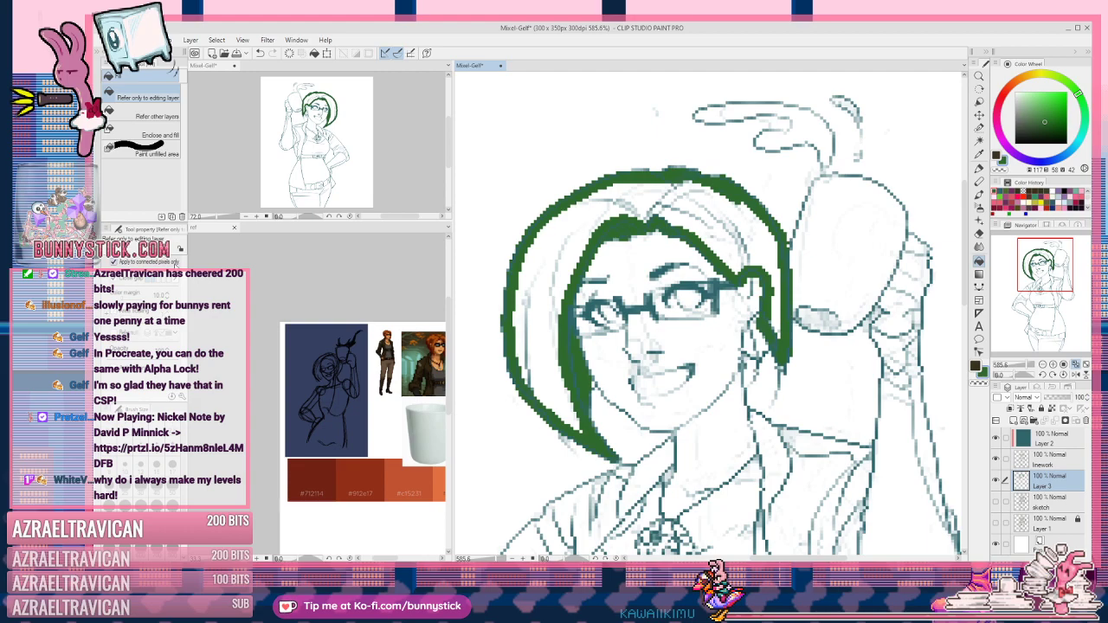
pyautogui.click(731, 209)
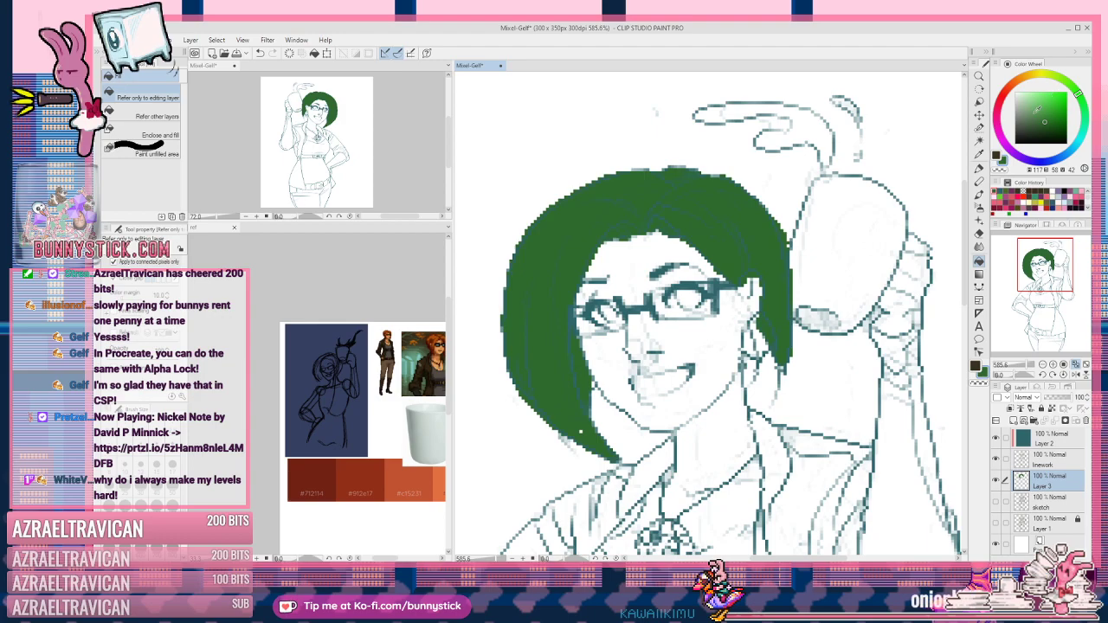
# Step: Lighten the green hair fill by setting Luminosity to 66 in a Hue/Saturation/Luminosity adjustment
pyautogui.hotkey('ctrl', 'u')
pyautogui.click(803, 285)
pyautogui.click(817, 285)
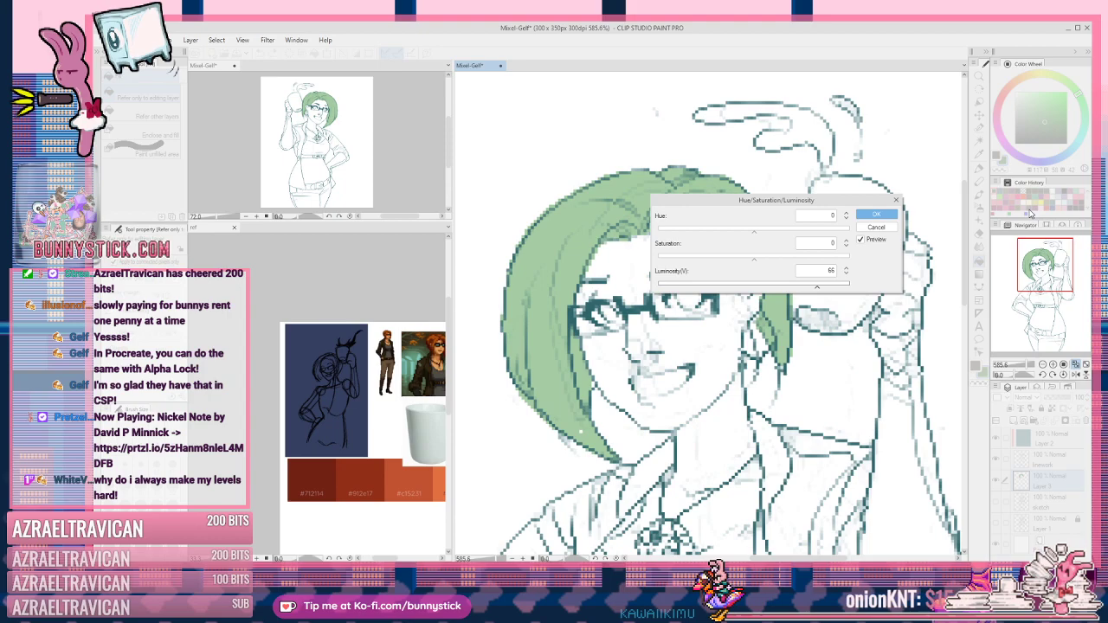
pyautogui.click(876, 214)
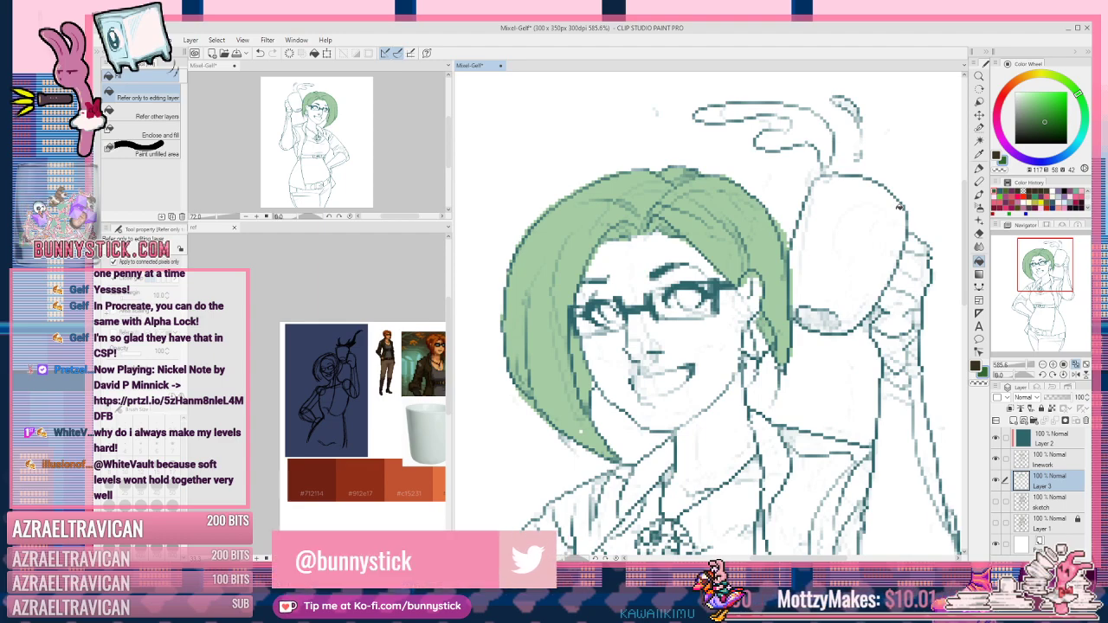
# Step: Shift the hair fill to a dusty red by setting Hue to -120 in a Hue/Saturation/Luminosity adjustment
pyautogui.press('Tab')
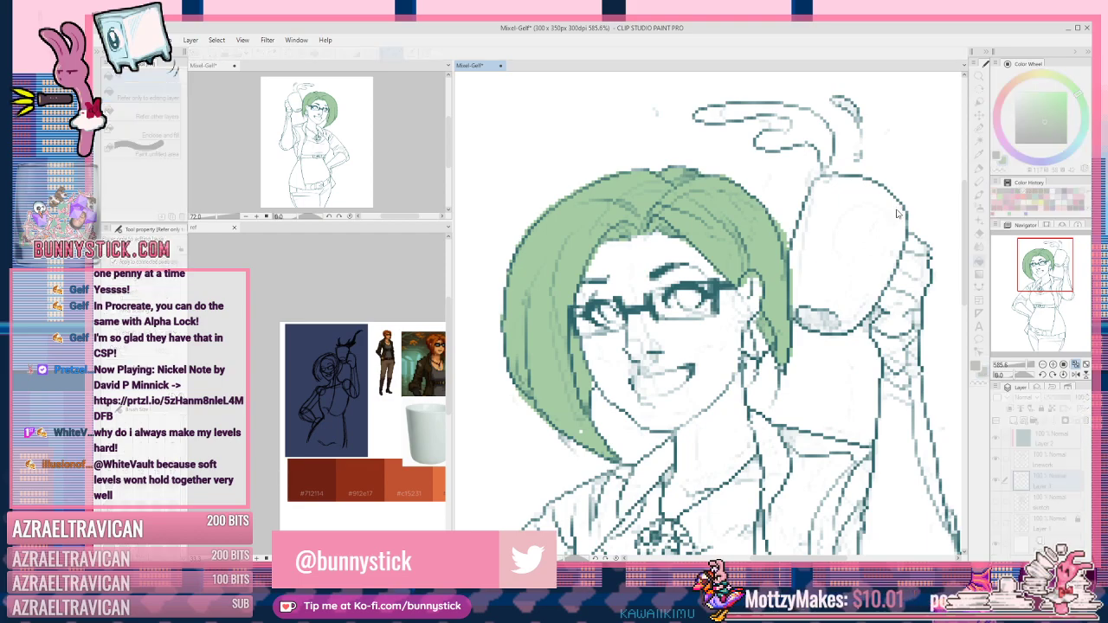
pyautogui.hotkey('ctrl', 'u')
pyautogui.click(692, 231)
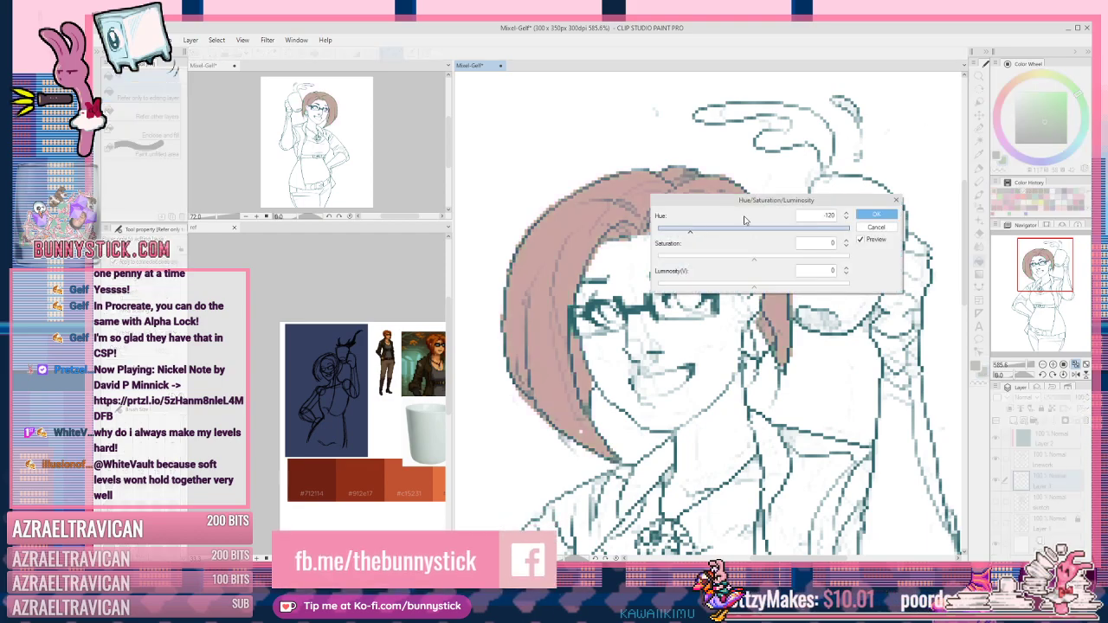
pyautogui.click(876, 214)
pyautogui.press('Tab')
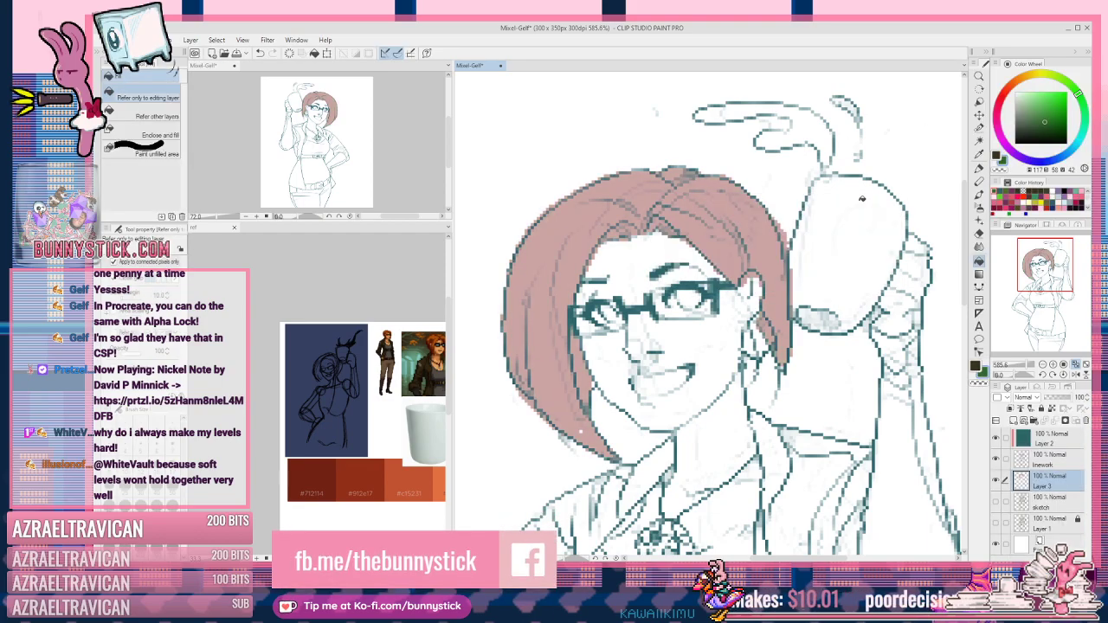
# Step: Recolour the hair's linework dark red (hue 358, saturation 83) on clipped Layer 2 with the Fill-in-mono pen
pyautogui.click(1055, 439)
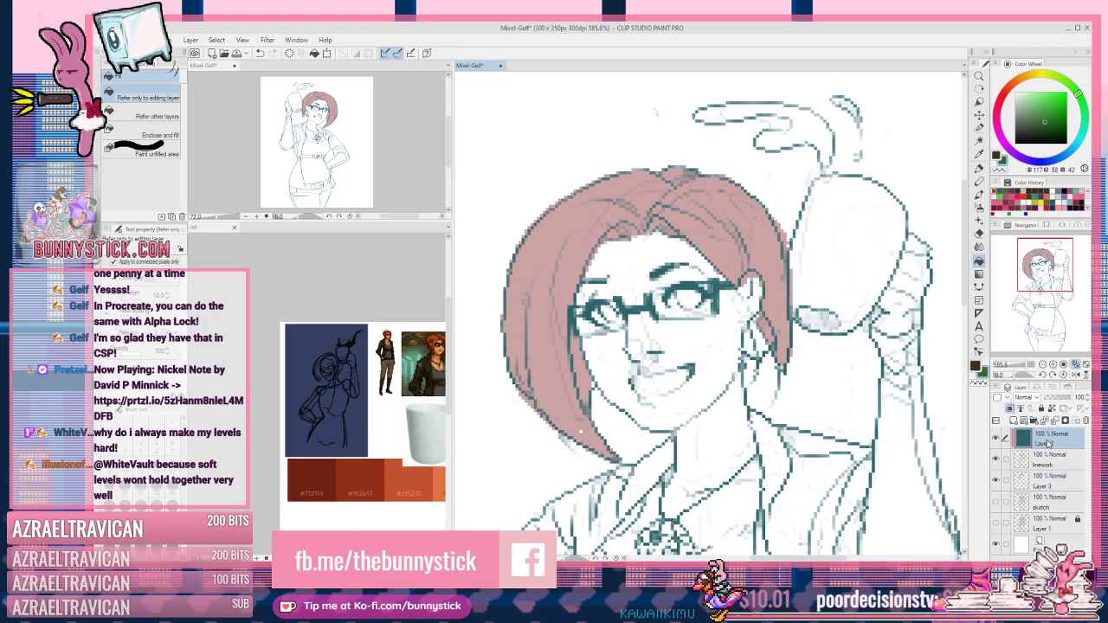
pyautogui.click(1025, 83)
pyautogui.click(1059, 124)
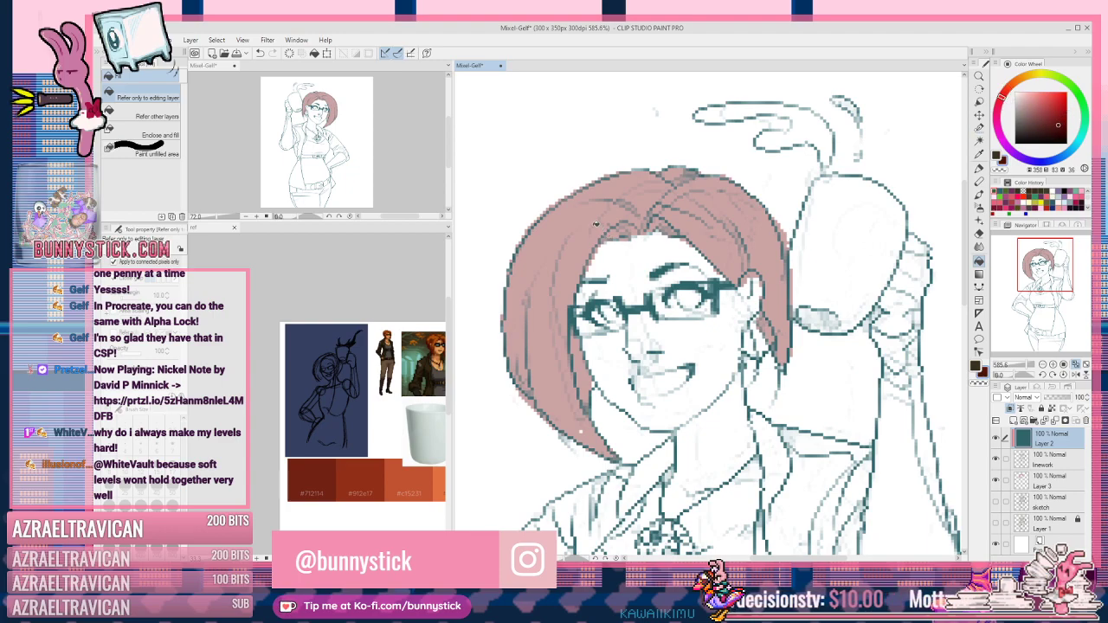
pyautogui.press('p')
pyautogui.moveTo(522, 246)
pyautogui.mouseDown()
pyautogui.moveTo(502, 300)
pyautogui.moveTo(507, 354)
pyautogui.moveTo(578, 437)
pyautogui.mouseUp()
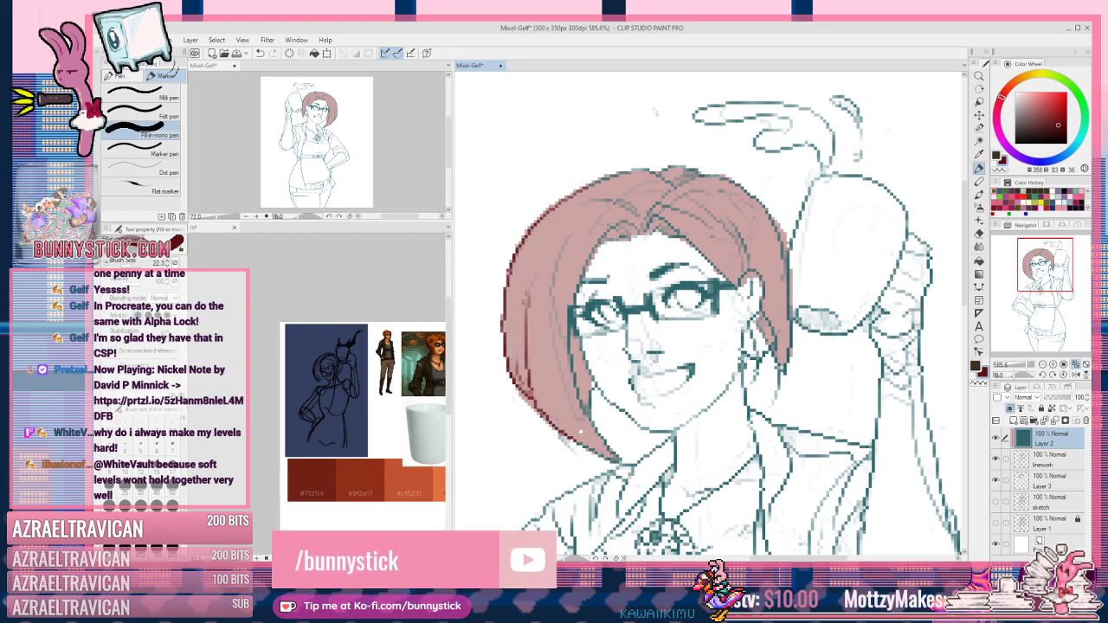
pyautogui.moveTo(561, 304); pyautogui.dragTo(589, 423)
pyautogui.moveTo(575, 381)
pyautogui.mouseDown()
pyautogui.moveTo(595, 429)
pyautogui.moveTo(618, 459)
pyautogui.mouseUp()
pyautogui.moveTo(592, 185)
pyautogui.mouseDown()
pyautogui.moveTo(697, 170)
pyautogui.moveTo(656, 206)
pyautogui.moveTo(688, 241)
pyautogui.moveTo(599, 242)
pyautogui.mouseUp()
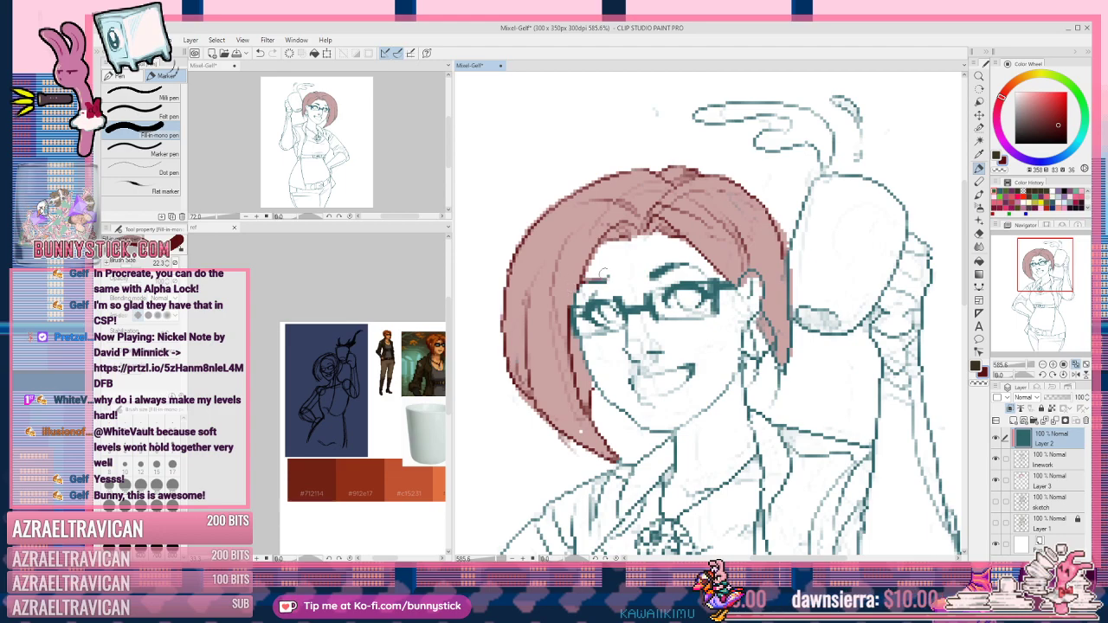
# Step: Recolour the eyebrows dark red and briefly switch Layer 2's clipping off and on to inspect the painted colour areas
pyautogui.moveTo(651, 274); pyautogui.dragTo(686, 265)
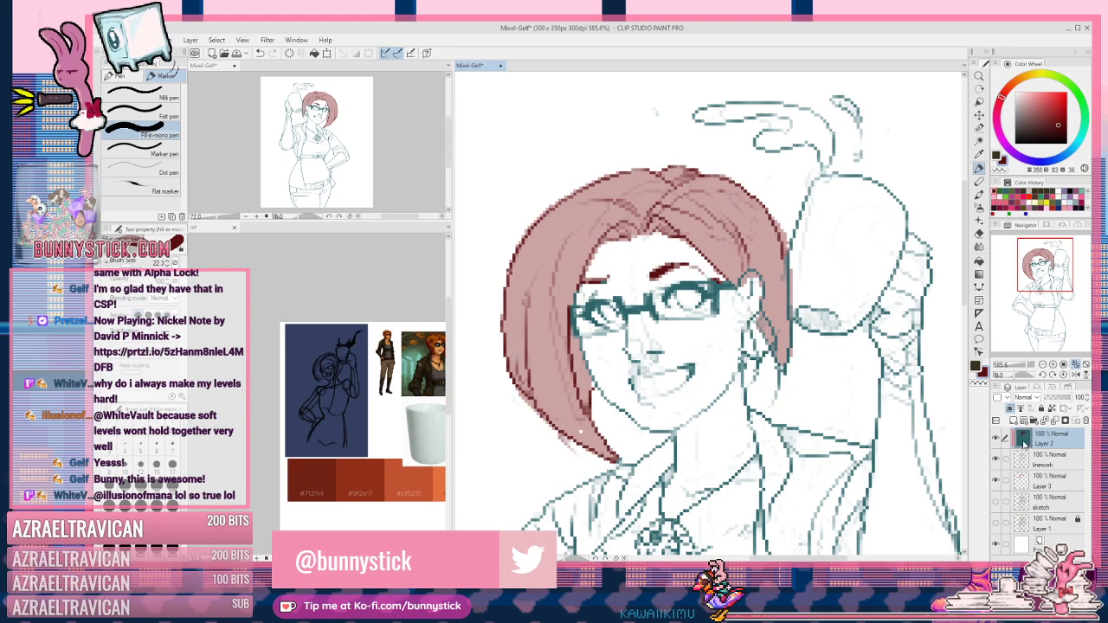
pyautogui.click(1008, 408)
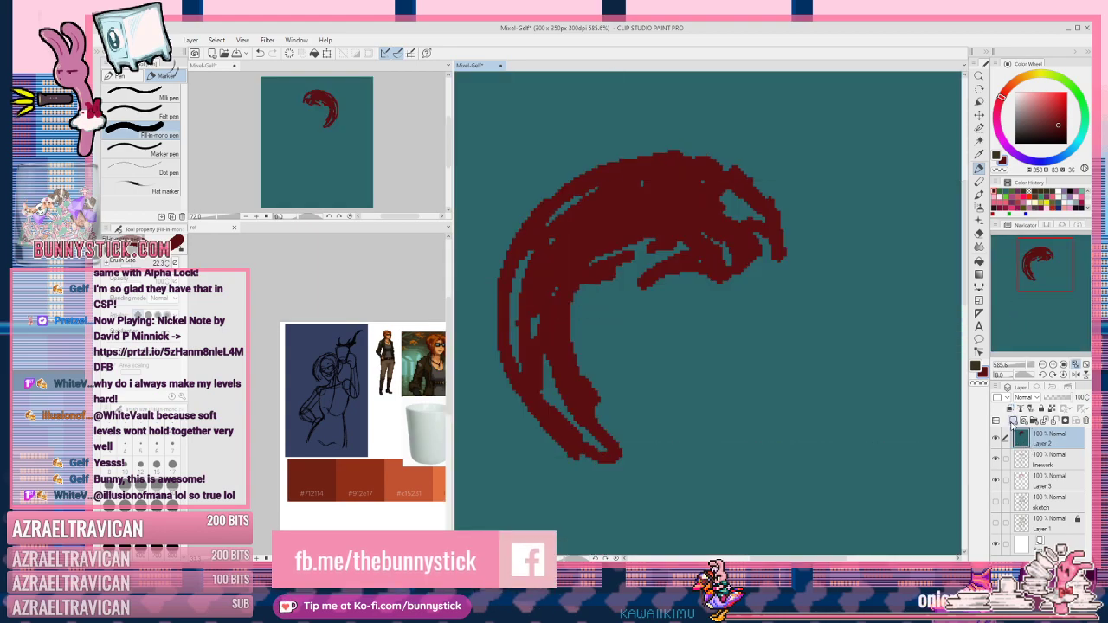
pyautogui.click(1008, 408)
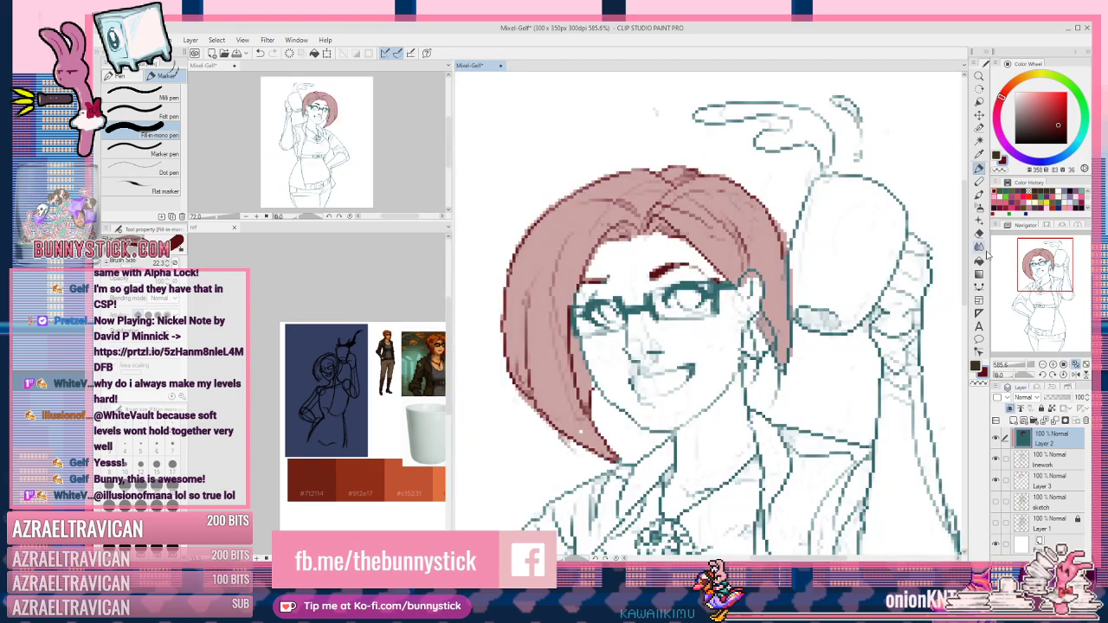
# Step: Delete the clipped line-colour Layer 2 and the hair-fill Layer 3, leaving the linework layer uncoloured
pyautogui.click(1085, 420)
pyautogui.click(1051, 466)
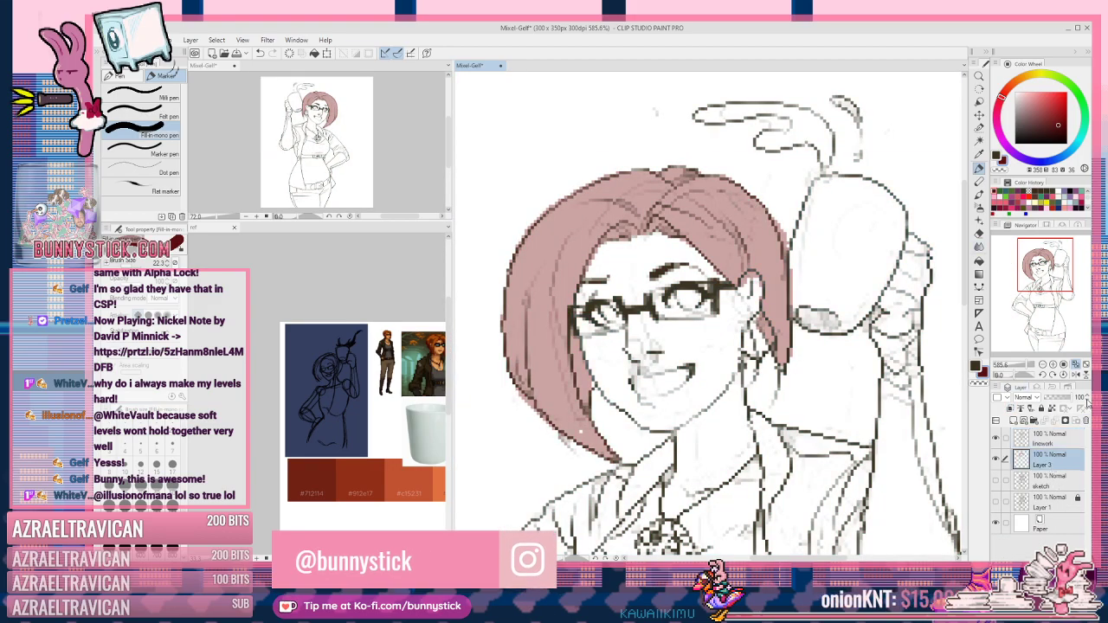
pyautogui.click(1085, 365)
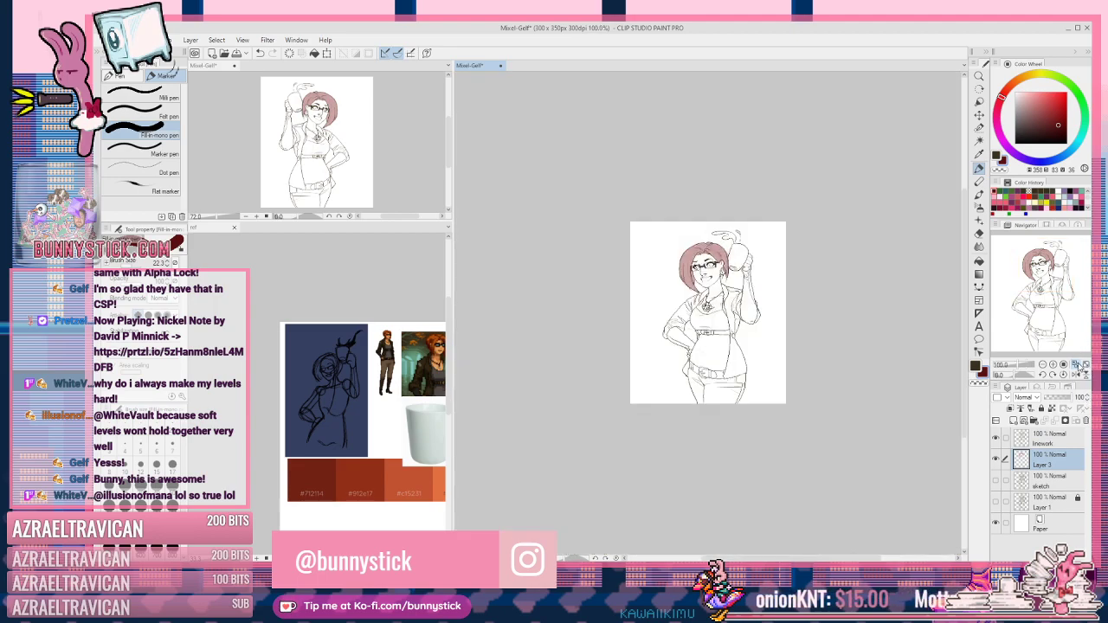
pyautogui.click(1081, 366)
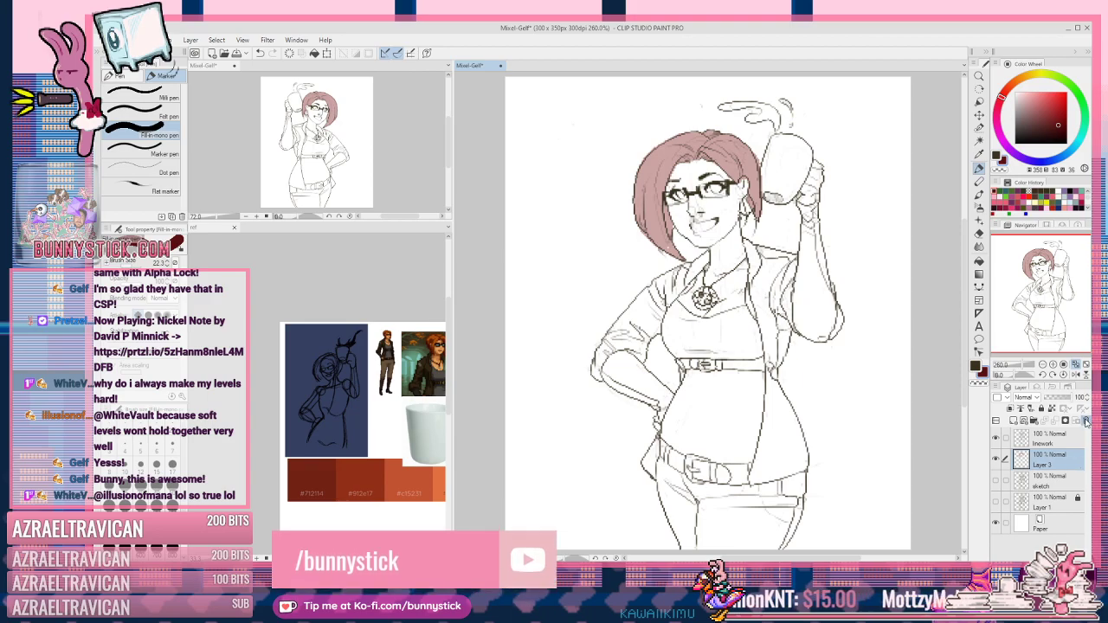
pyautogui.click(1086, 421)
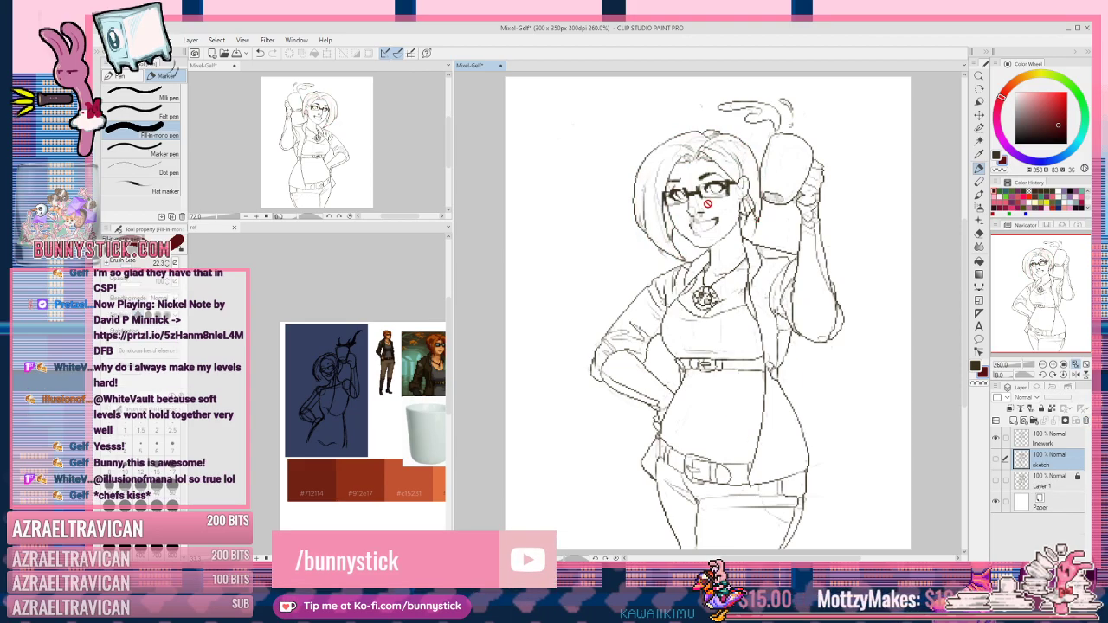
pyautogui.press('x')
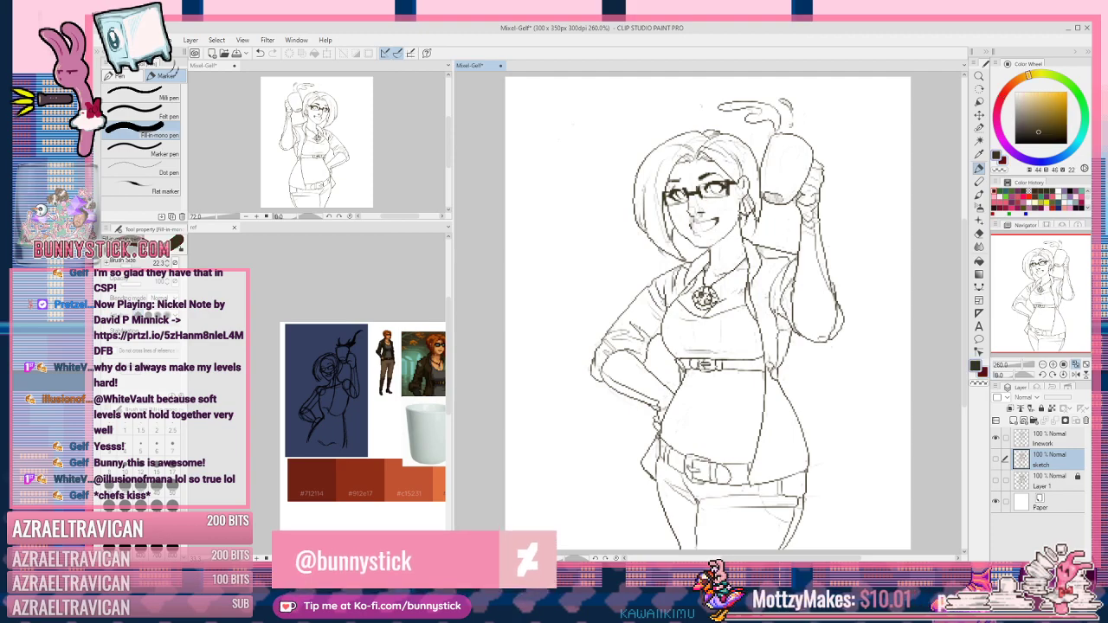
pyautogui.scroll(2, 697, 154)
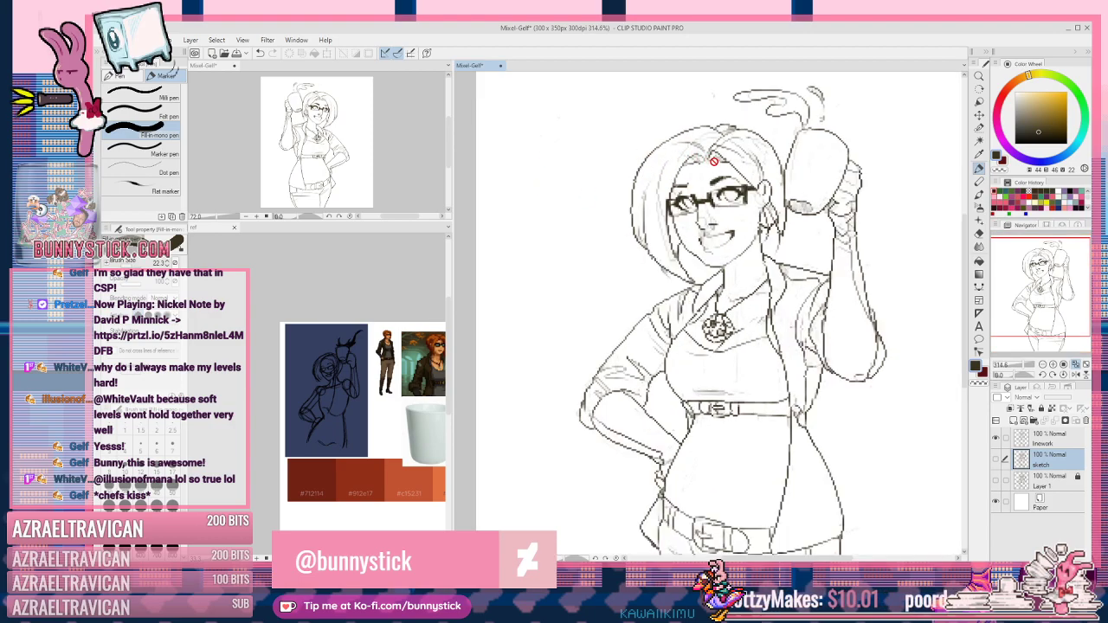
pyautogui.press('x')
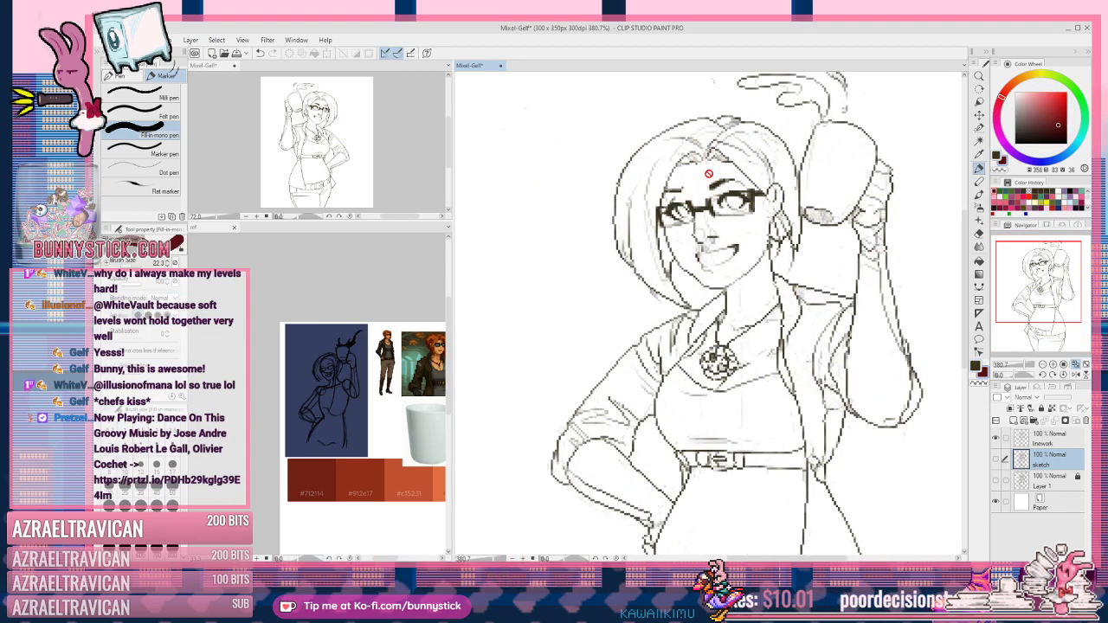
pyautogui.press('p')
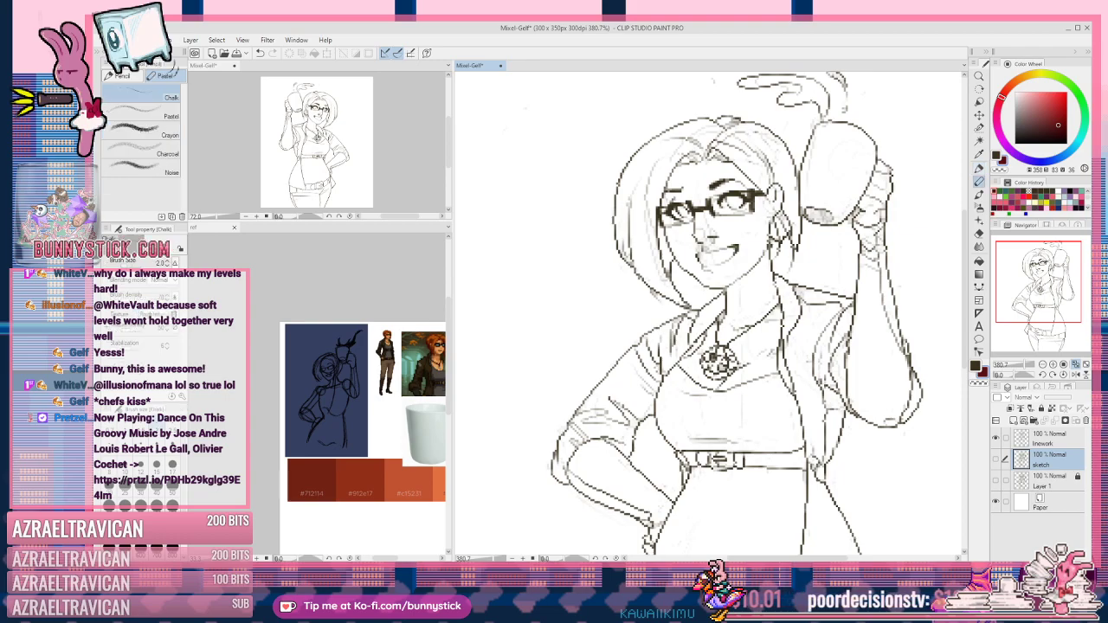
pyautogui.press('p')
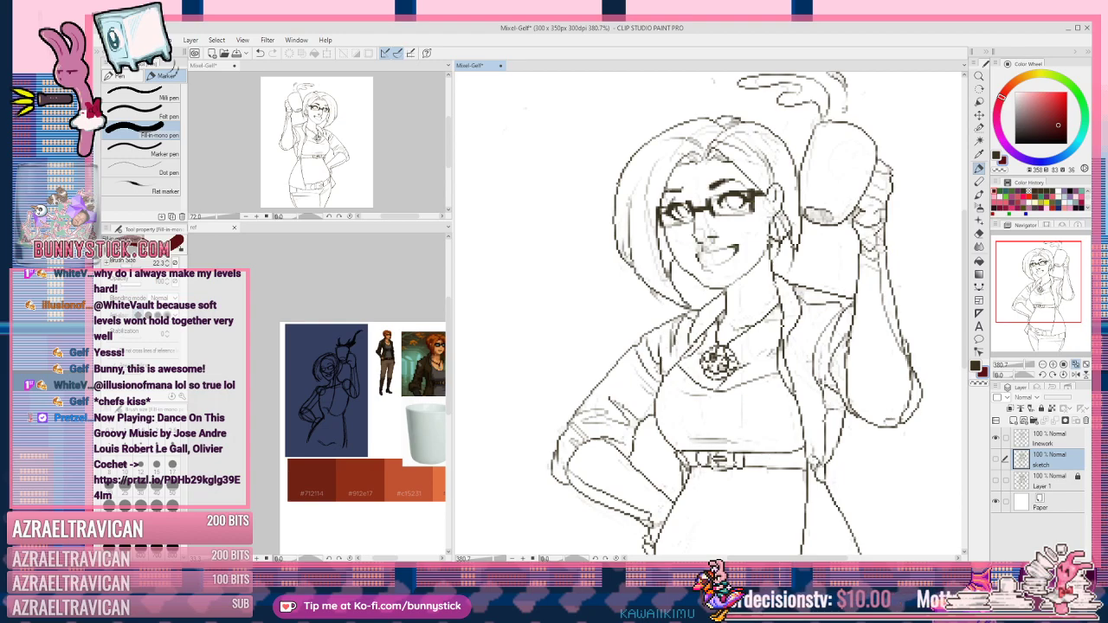
pyautogui.scroll(5, 646, 160)
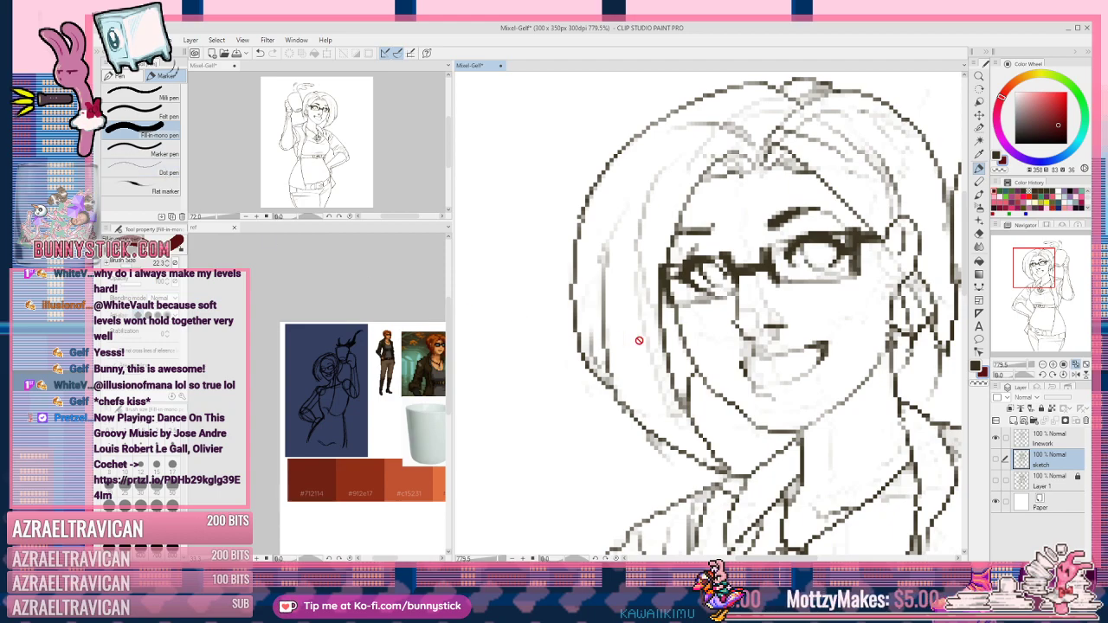
# Step: Activate the linework layer and switch to the Dot pen with the dark brown colour (hue 44, saturation 46)
pyautogui.click(1049, 440)
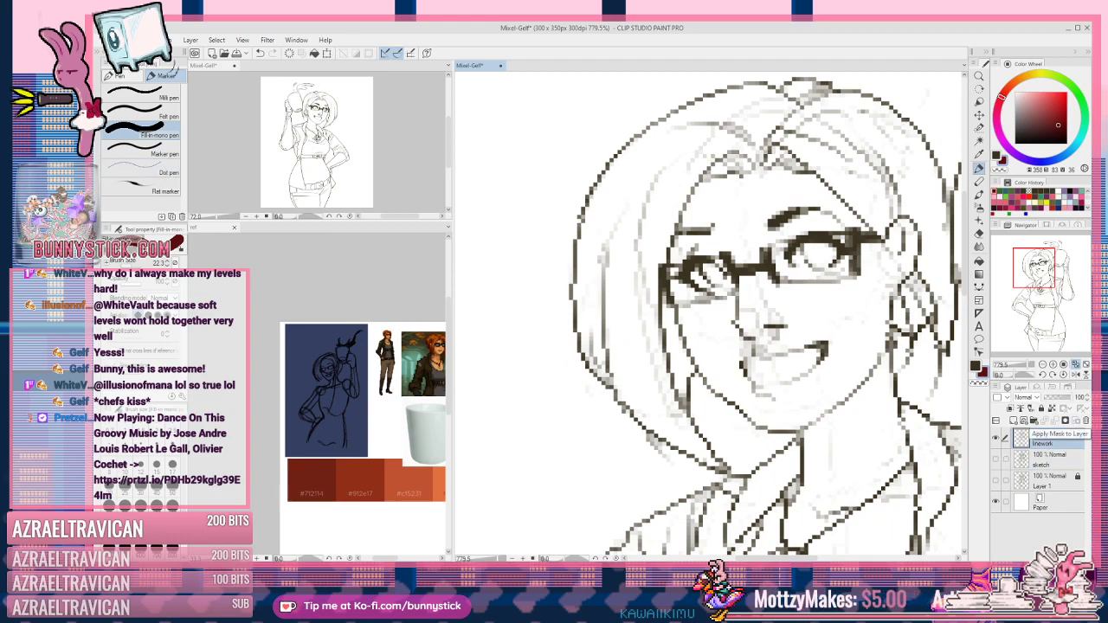
pyautogui.moveTo(509, 225)
pyautogui.mouseDown()
pyautogui.moveTo(556, 132)
pyautogui.moveTo(538, 222)
pyautogui.moveTo(567, 183)
pyautogui.mouseUp()
pyautogui.hotkey('ctrl', 'z')
pyautogui.press('x')
pyautogui.hotkey('ctrl', 'z')
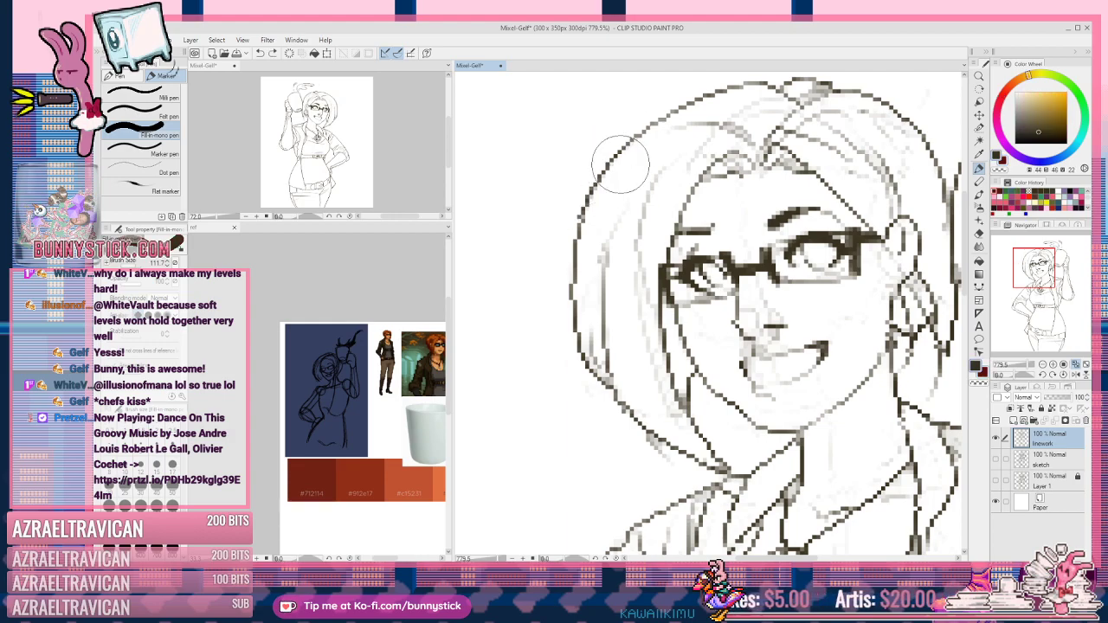
pyautogui.click(143, 168)
pyautogui.moveTo(507, 200)
pyautogui.mouseDown()
pyautogui.moveTo(526, 255)
pyautogui.moveTo(506, 525)
pyautogui.mouseUp()
pyautogui.moveTo(730, 102); pyautogui.dragTo(650, 464)
pyautogui.hotkey('ctrl', 'z')
pyautogui.hotkey('ctrl', 'z')
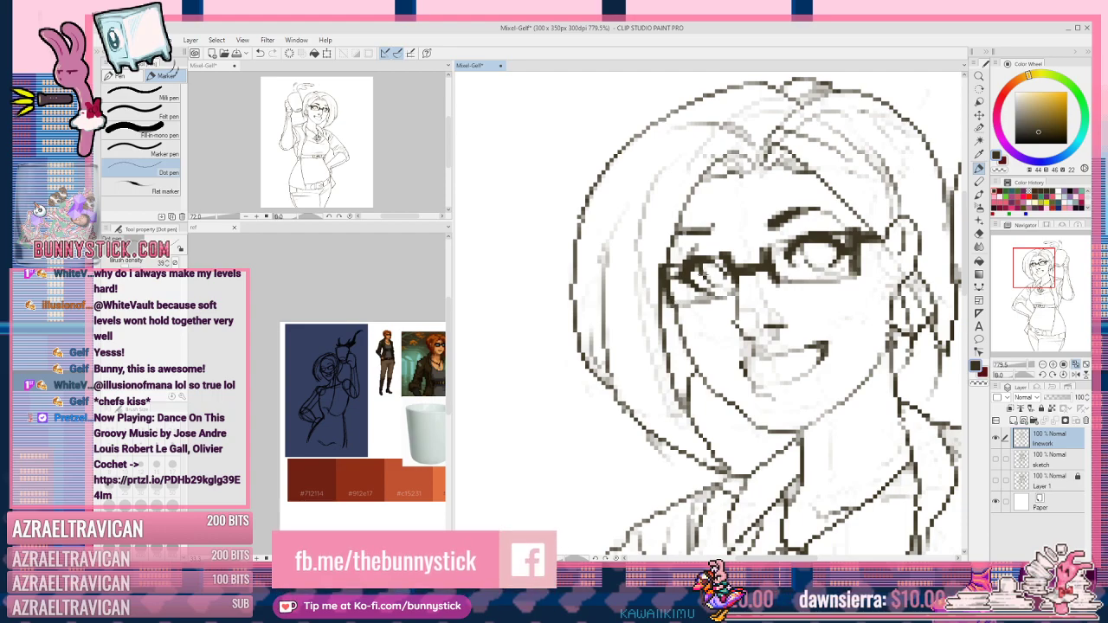
pyautogui.moveTo(736, 294); pyautogui.dragTo(676, 308)
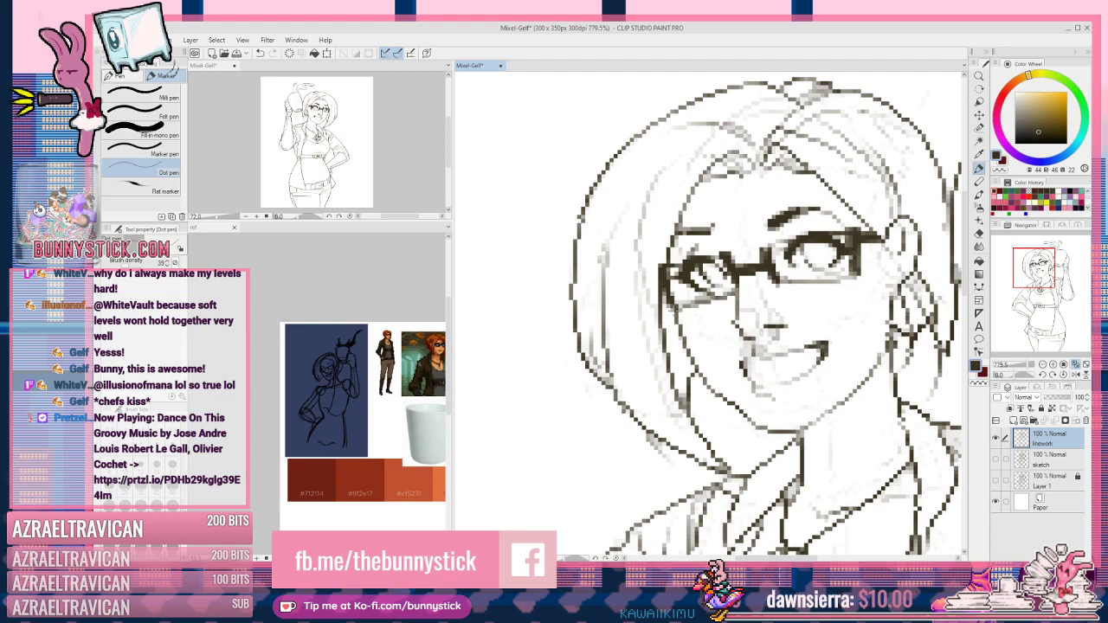
pyautogui.hotkey('ctrl', 'z')
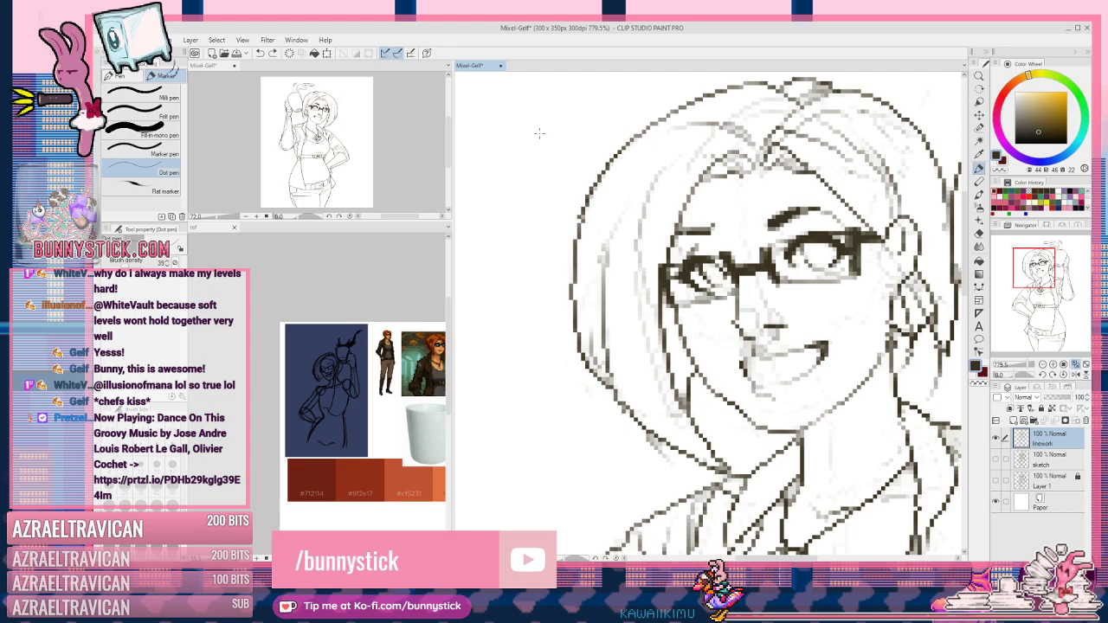
pyautogui.hotkey('ctrl', 'z')
# Step: Draw straight Dot pen lines along the lower rims of both eyeglass lenses on the linework layer
pyautogui.keyDown('shift'); pyautogui.click(674, 307); pyautogui.keyUp('shift')
pyautogui.keyDown('shift'); pyautogui.click(735, 291); pyautogui.keyUp('shift')
pyautogui.keyDown('shift'); pyautogui.click(674, 308); pyautogui.keyUp('shift')
pyautogui.keyDown('shift'); pyautogui.click(735, 291); pyautogui.keyUp('shift')
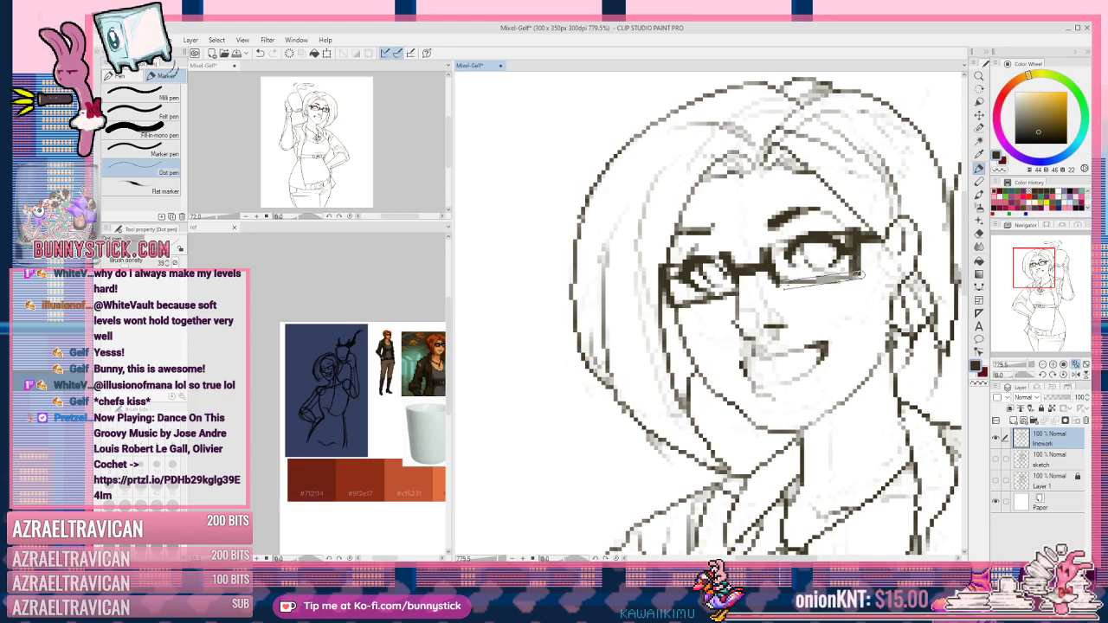
pyautogui.keyDown('shift'); pyautogui.click(861, 273); pyautogui.keyUp('shift')
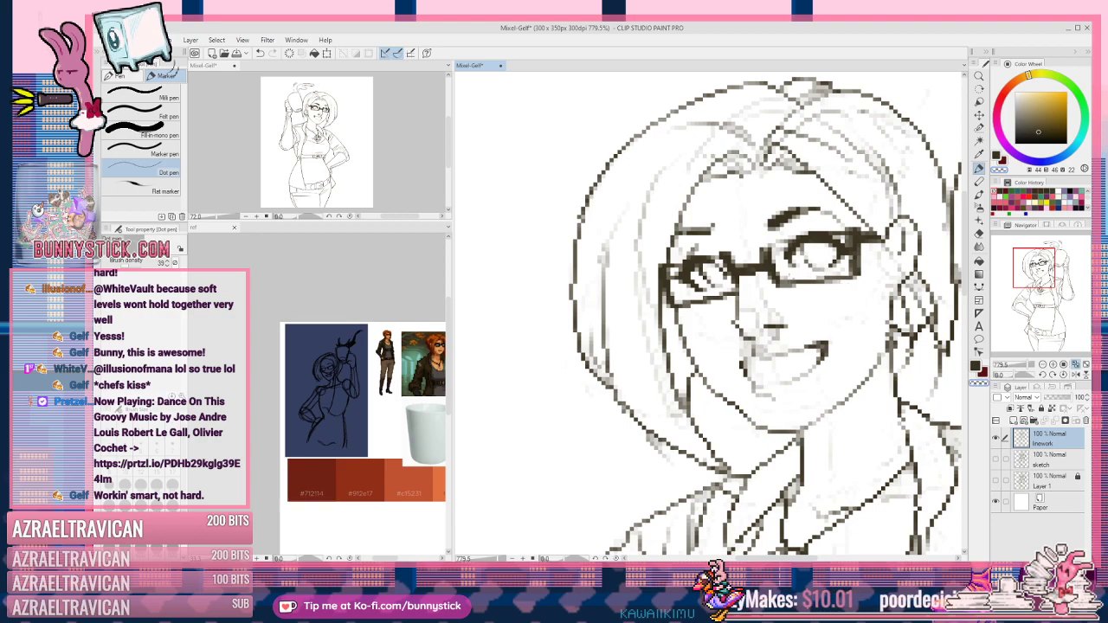
# Step: Thicken the eyebrow above the left-hand lens with the Dot pen, erase stray pixels beneath it, and save the drawing
pyautogui.press('c')
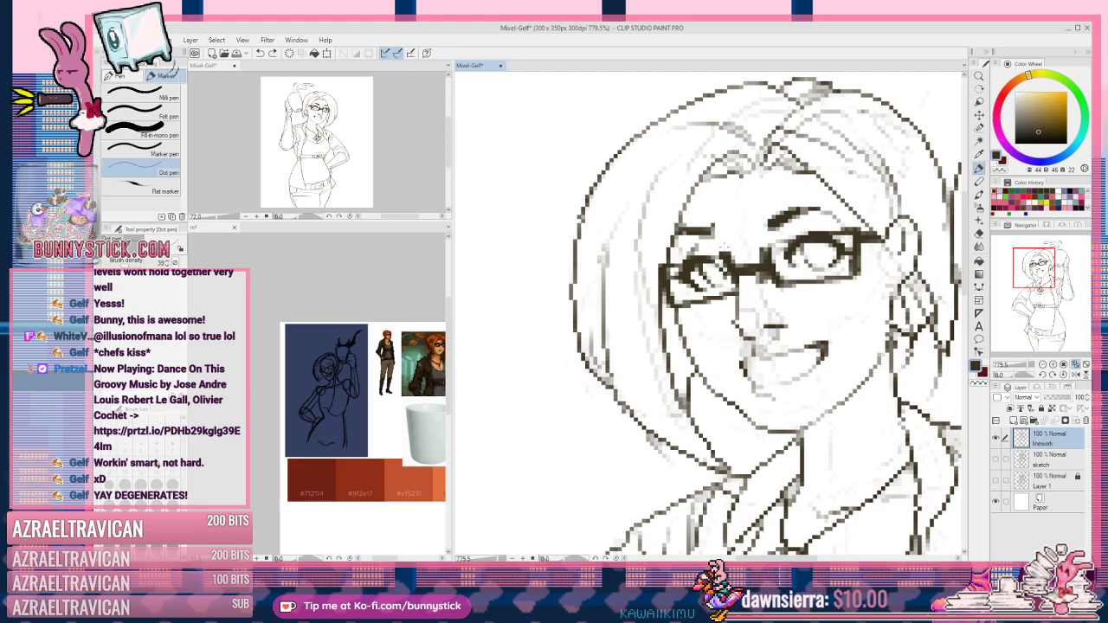
pyautogui.moveTo(704, 228); pyautogui.dragTo(598, 162)
pyautogui.hotkey('ctrl', 'z')
pyautogui.moveTo(707, 225)
pyautogui.mouseDown()
pyautogui.moveTo(680, 233)
pyautogui.moveTo(711, 232)
pyautogui.mouseUp()
pyautogui.press('c')
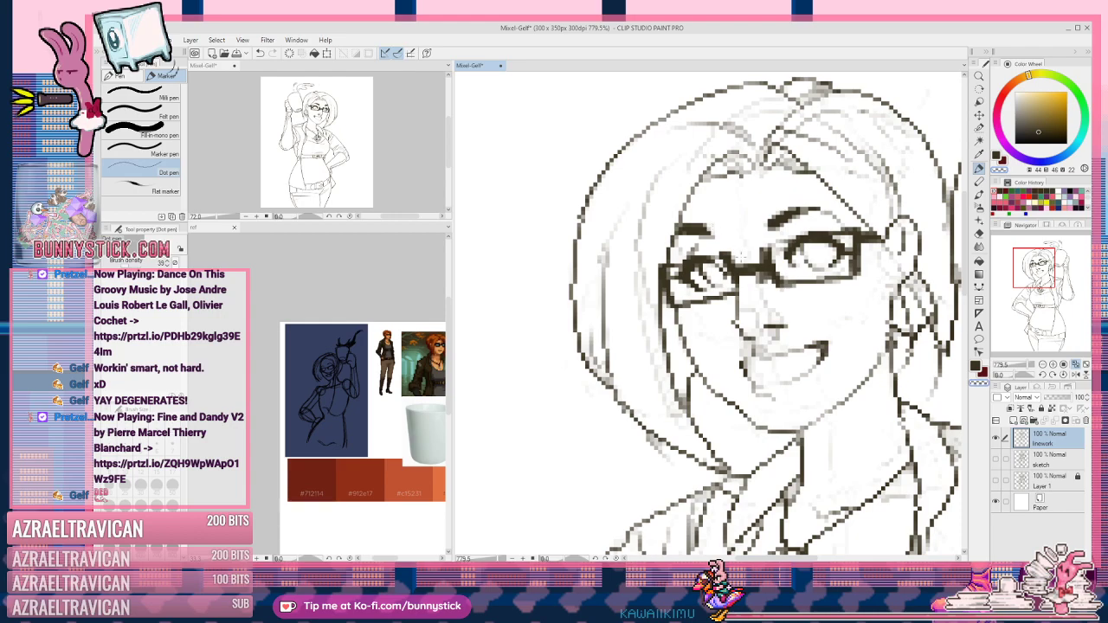
pyautogui.press('c')
pyautogui.press('c')
pyautogui.moveTo(677, 238)
pyautogui.mouseDown()
pyautogui.moveTo(668, 237)
pyautogui.moveTo(679, 255)
pyautogui.mouseUp()
pyautogui.press('c')
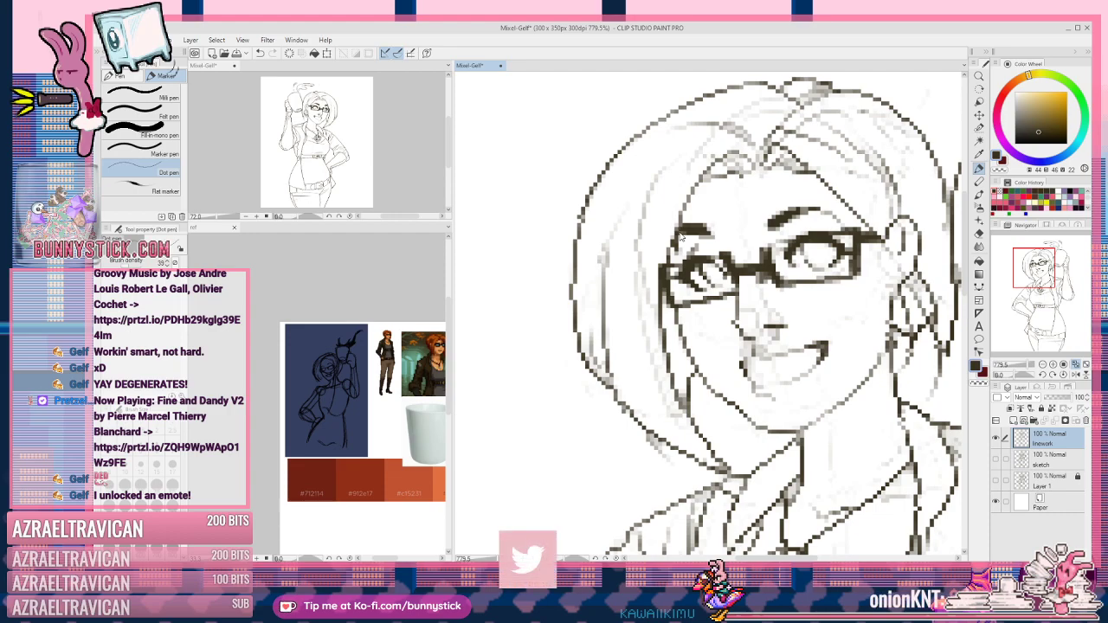
pyautogui.hotkey('ctrl', 's')
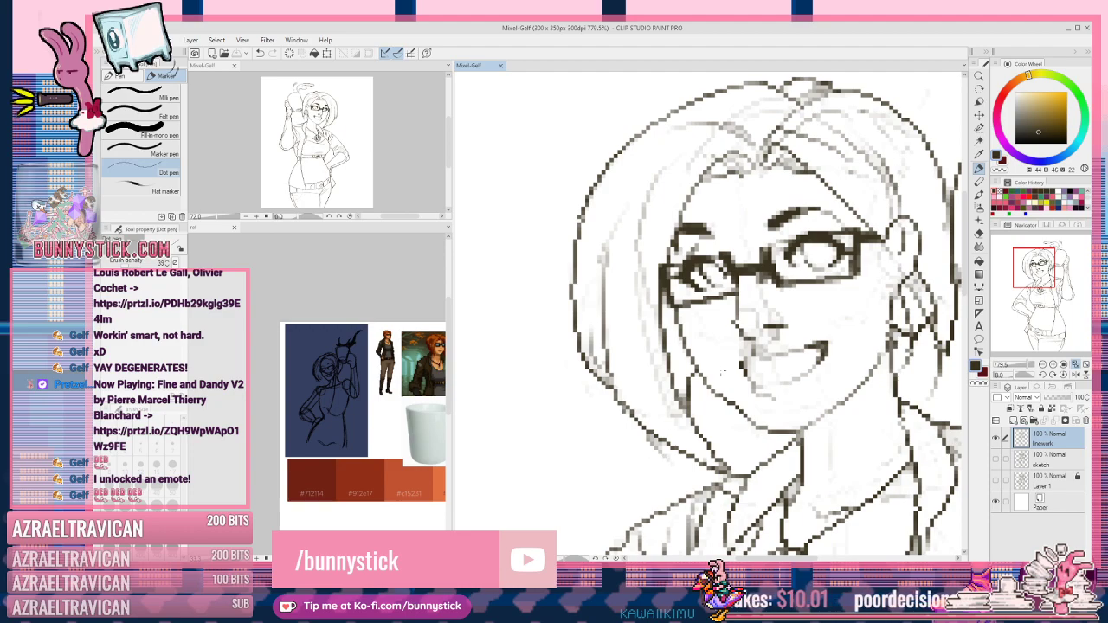
# Step: Switch to the Fill-in-mono pen, reduce its brush size to 20, and try a stroke along the hair's lower-left outline
pyautogui.click(161, 135)
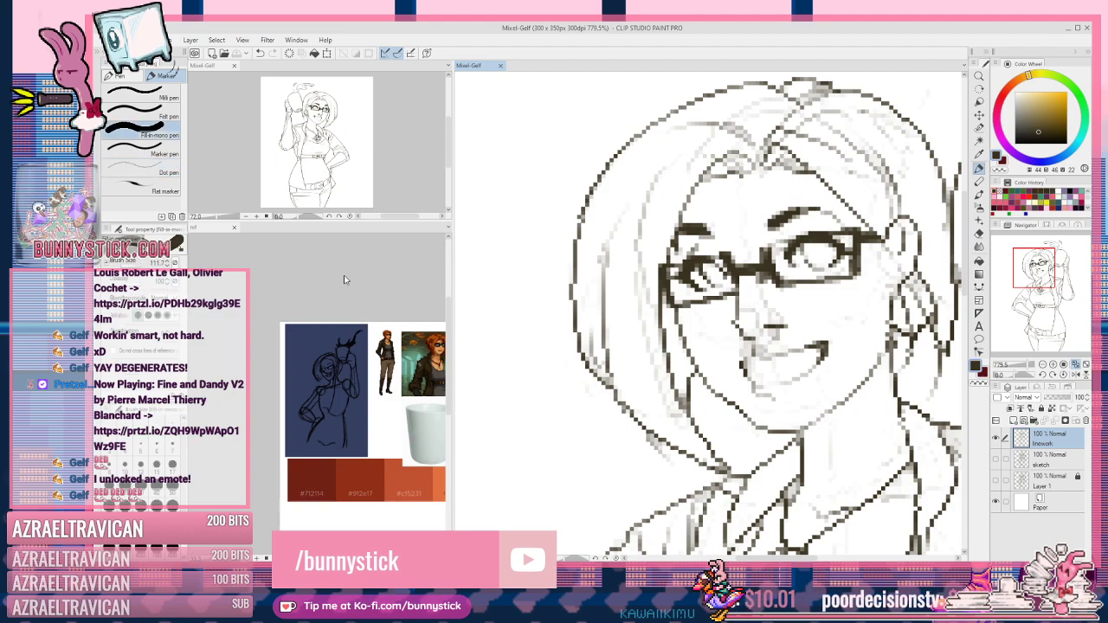
pyautogui.press('[')
pyautogui.press('[')
pyautogui.press('[')
pyautogui.press('[')
pyautogui.press('[')
pyautogui.press('[')
pyautogui.press('[')
pyautogui.press('[')
pyautogui.moveTo(636, 438); pyautogui.dragTo(672, 463)
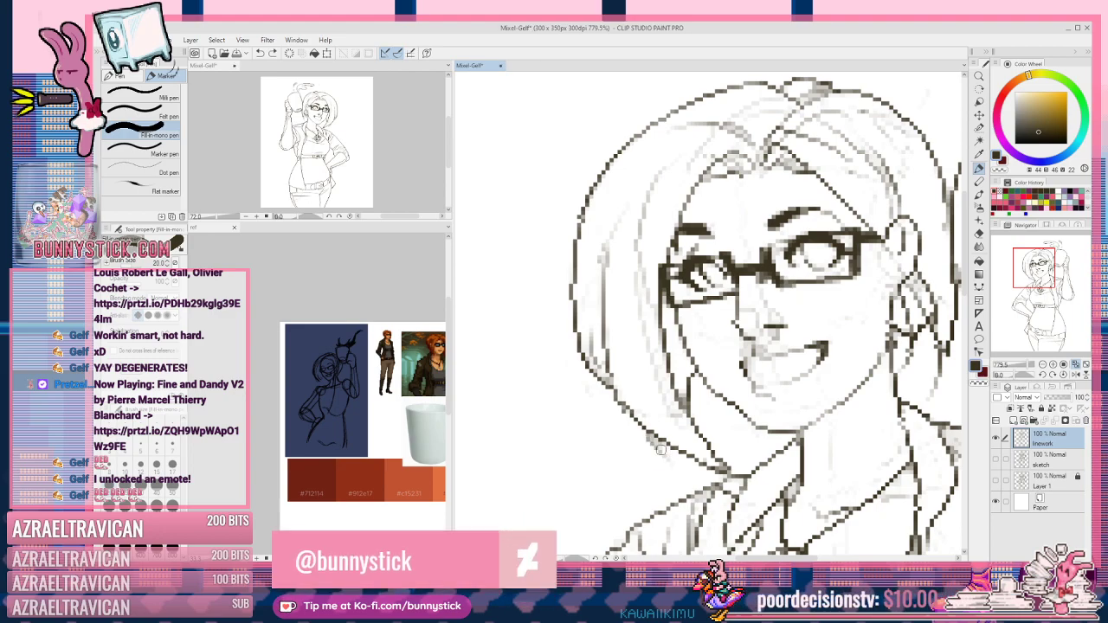
pyautogui.hotkey('ctrl', 'z')
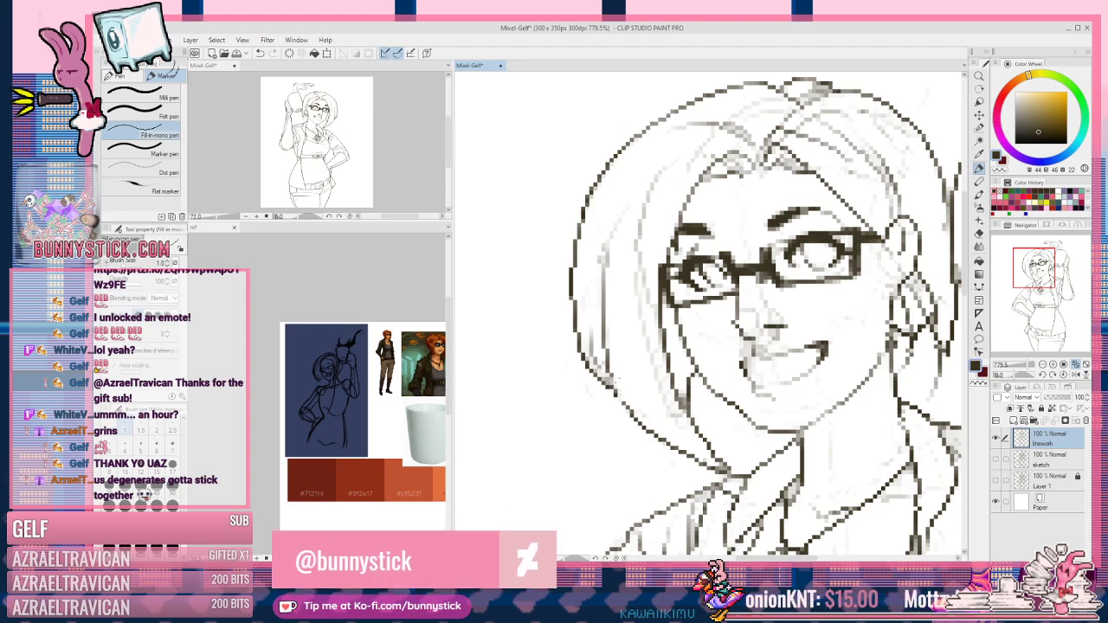
pyautogui.click(156, 431)
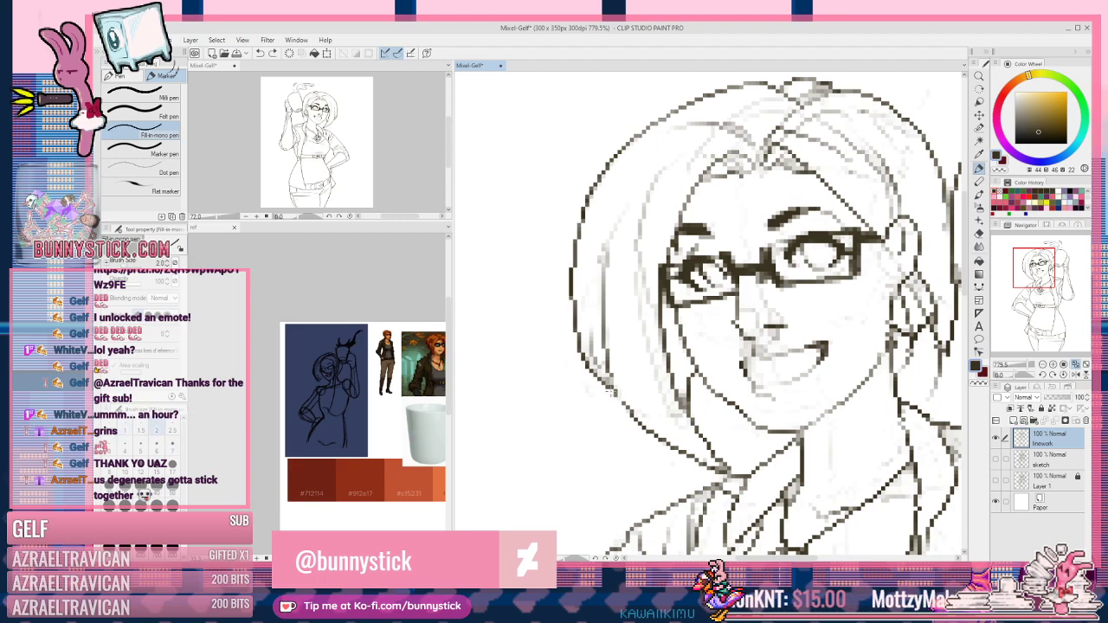
pyautogui.moveTo(502, 376); pyautogui.dragTo(530, 436)
pyautogui.moveTo(486, 198); pyautogui.dragTo(492, 211)
pyautogui.moveTo(526, 186); pyautogui.dragTo(523, 248)
pyautogui.moveTo(571, 438); pyautogui.dragTo(564, 534)
pyautogui.hotkey('ctrl', 'z')
pyautogui.hotkey('ctrl', 'z')
pyautogui.hotkey('ctrl', 'z')
pyautogui.hotkey('ctrl', 'z')
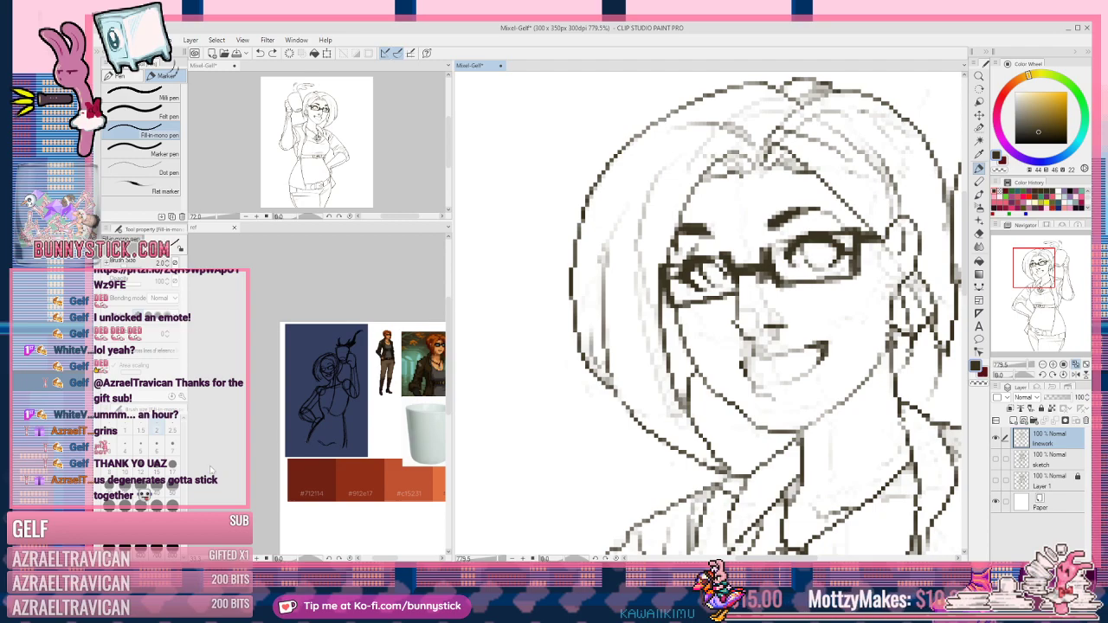
# Step: Set the Fill-in-mono pen's brush size to 6 and try it with a few test strokes near the hair
pyautogui.click(159, 448)
pyautogui.moveTo(534, 410); pyautogui.dragTo(565, 444)
pyautogui.moveTo(554, 265); pyautogui.dragTo(553, 405)
pyautogui.moveTo(613, 425); pyautogui.dragTo(616, 465)
pyautogui.hotkey('ctrl', 'z')
pyautogui.hotkey('ctrl', 'z')
pyautogui.hotkey('ctrl', 'z')
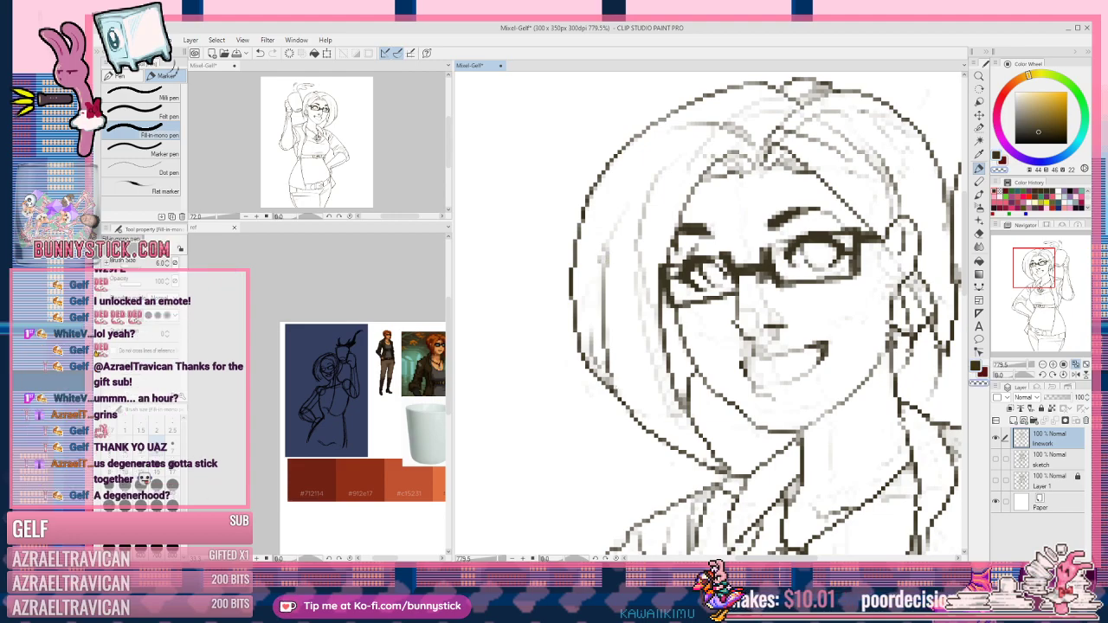
# Step: Darken the nose and nostril pixels with the size 6 Fill-in-mono pen on the linework layer
pyautogui.moveTo(844, 333)
pyautogui.mouseDown()
pyautogui.moveTo(696, 416)
pyautogui.moveTo(707, 453)
pyautogui.mouseUp()
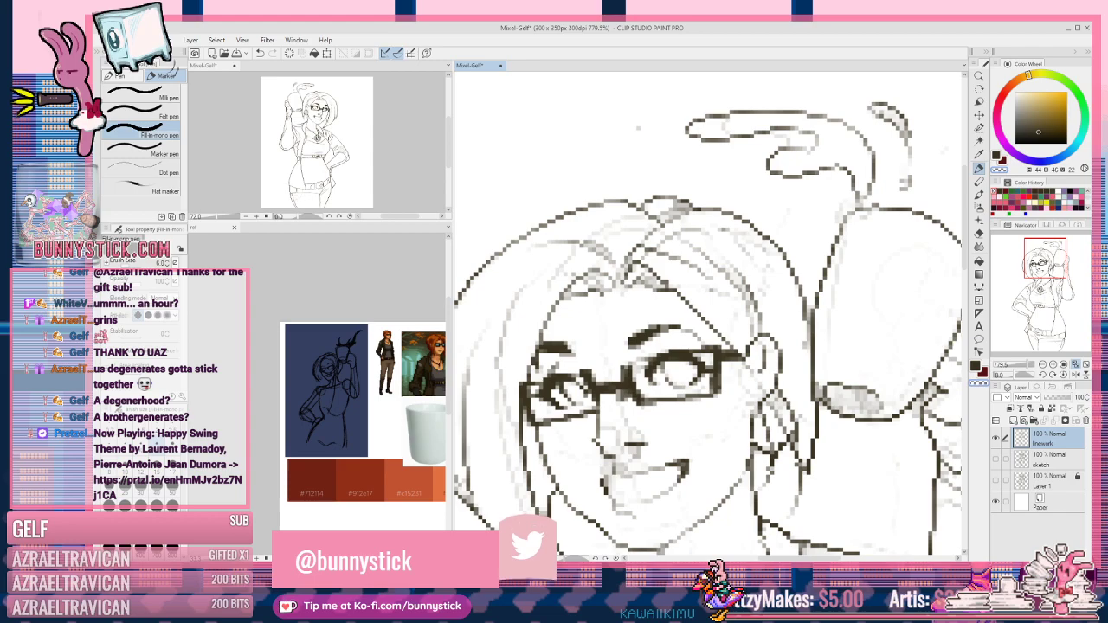
pyautogui.moveTo(741, 470); pyautogui.dragTo(817, 407)
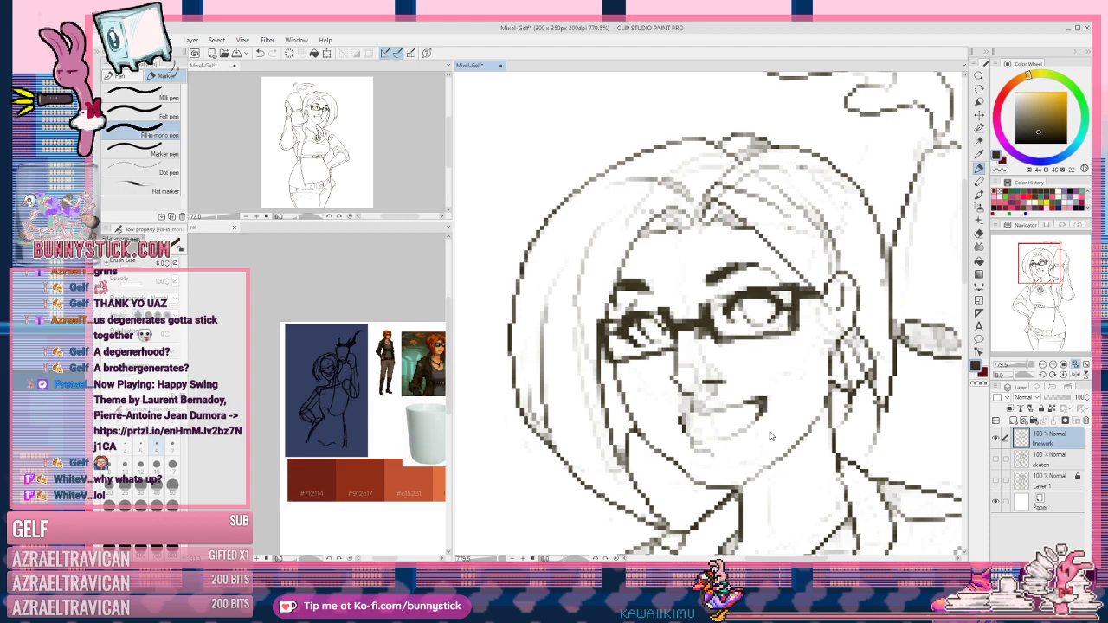
pyautogui.scroll(-2, 778, 400)
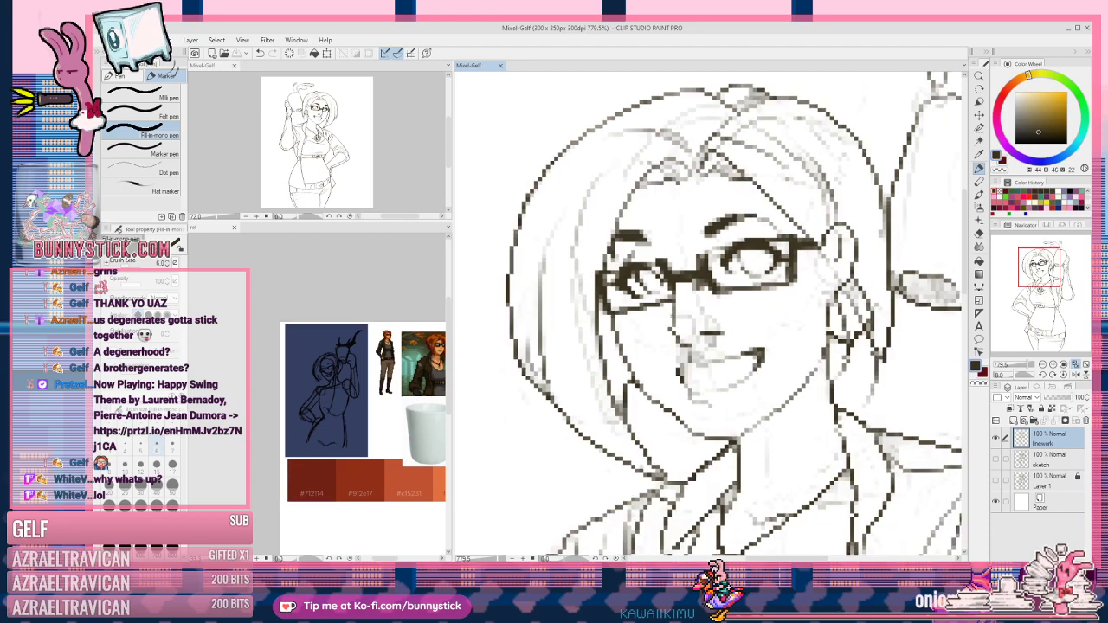
pyautogui.press('c')
pyautogui.click(668, 327)
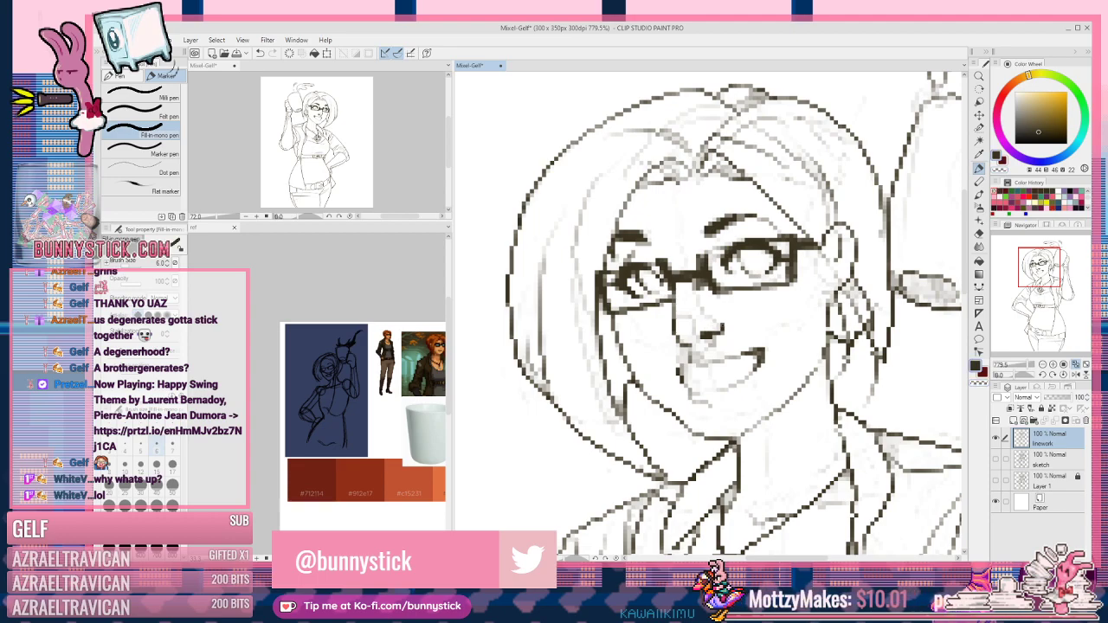
pyautogui.press('c')
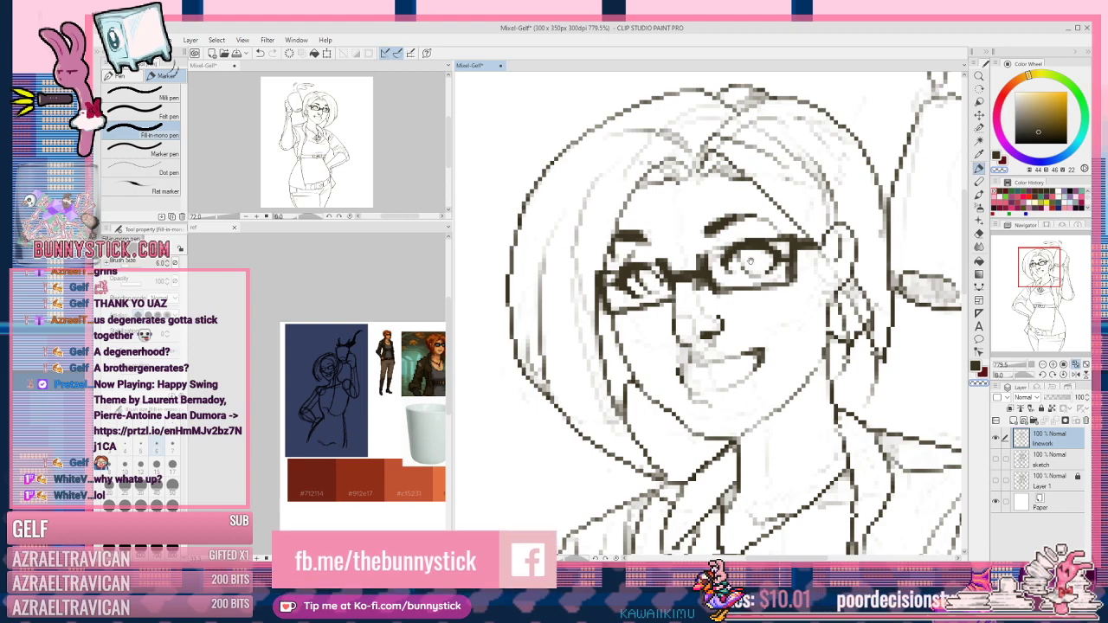
# Step: Strengthen the pixel lines just below the ear, around the top of the earring, with the Fill-in-mono pen
pyautogui.hscroll(3, 750, 260)
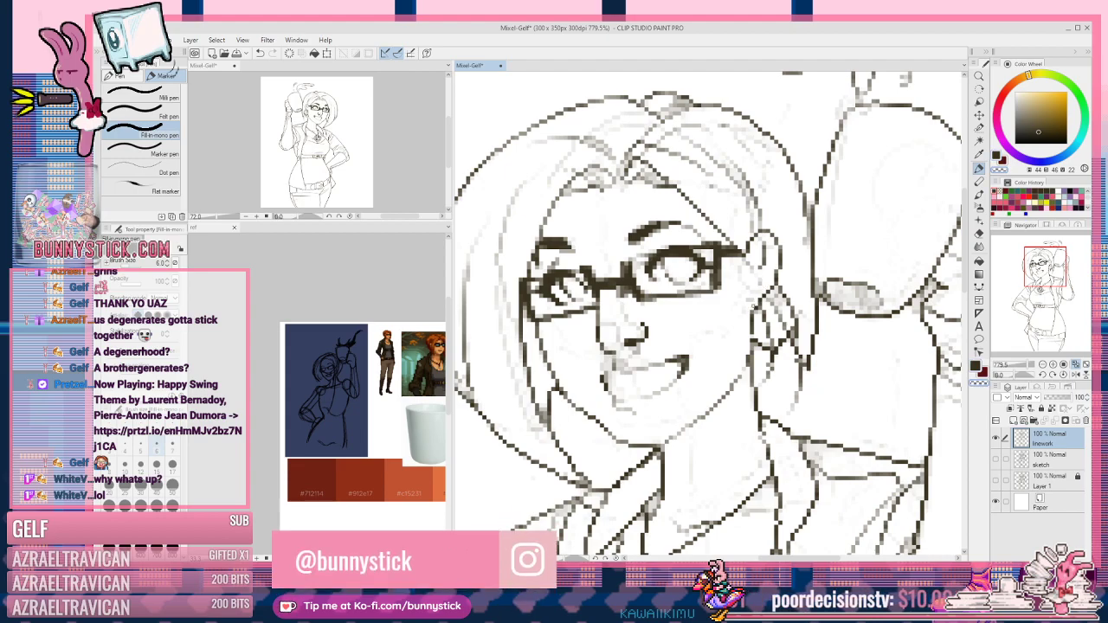
pyautogui.press('c')
pyautogui.moveTo(776, 284); pyautogui.dragTo(772, 291)
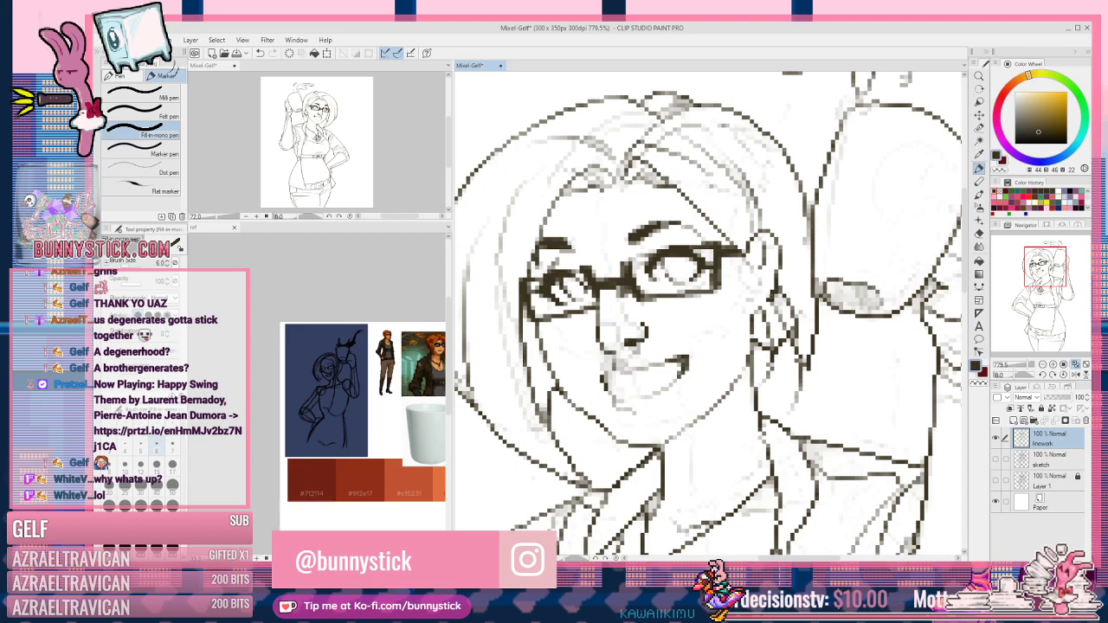
pyautogui.click(760, 304)
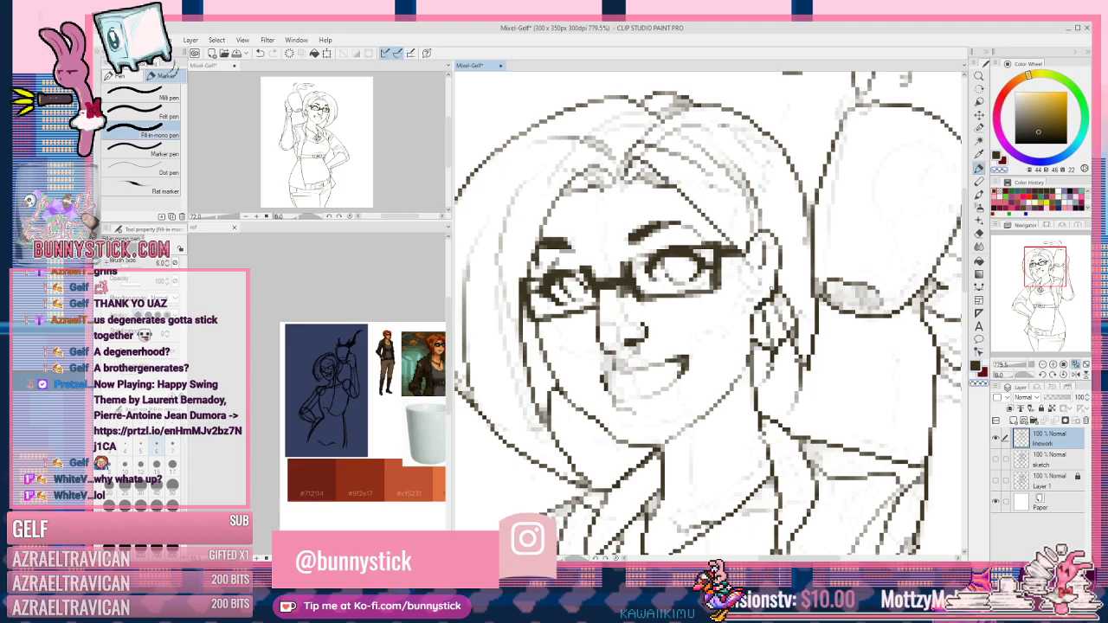
# Step: Switch to the Dot pen for fine pixel cleanup of the face and hair linework
pyautogui.press('c')
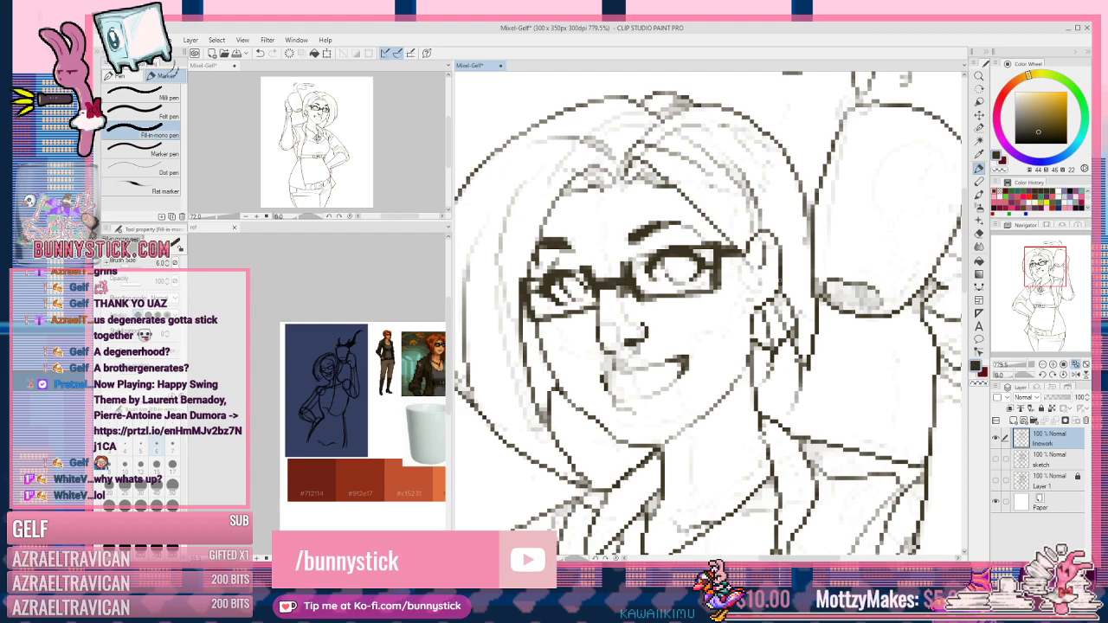
pyautogui.press('c')
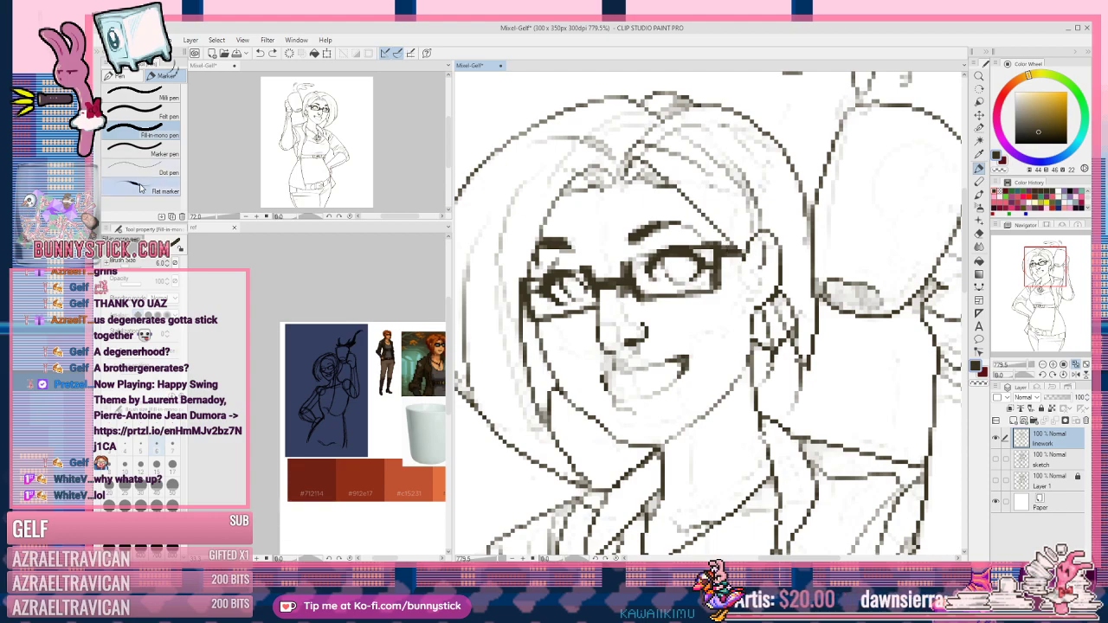
pyautogui.click(154, 171)
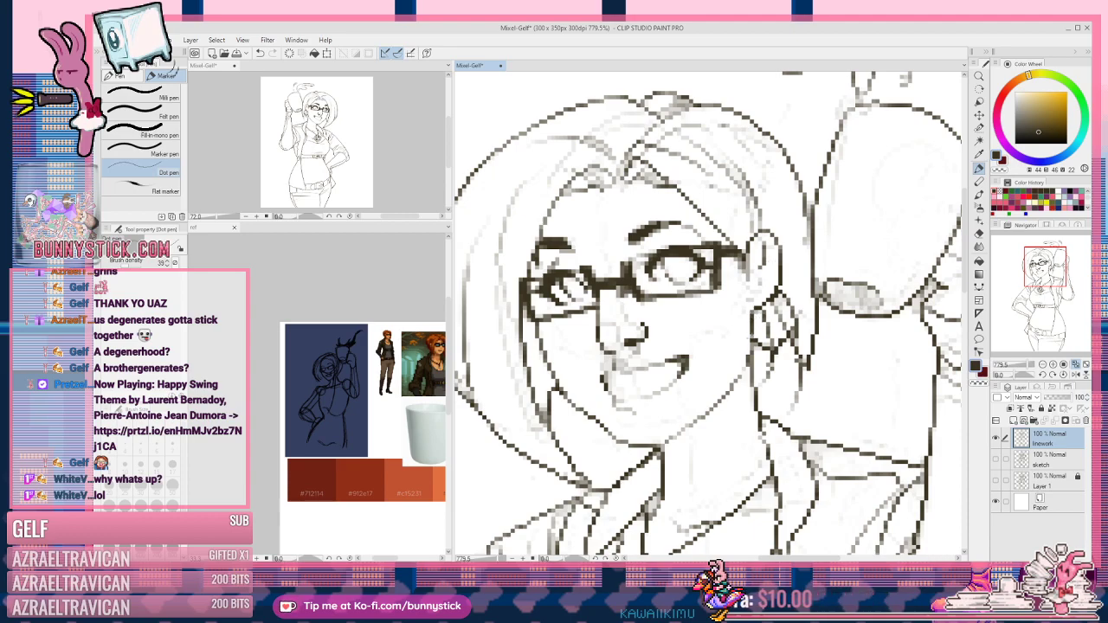
pyautogui.moveTo(749, 350); pyautogui.dragTo(790, 266)
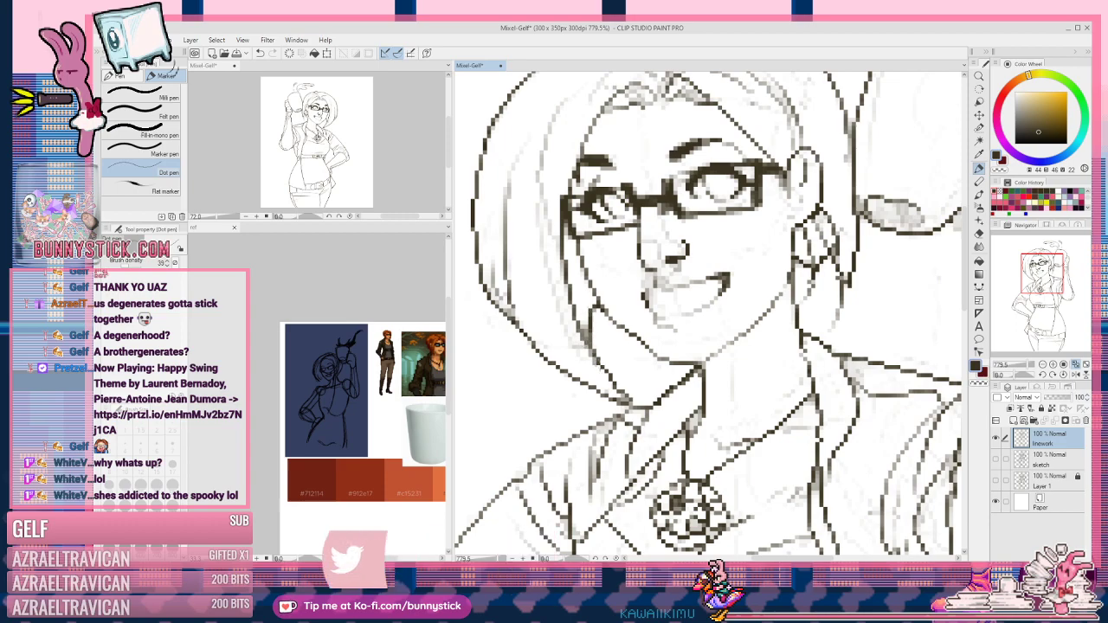
pyautogui.moveTo(764, 368); pyautogui.dragTo(782, 502)
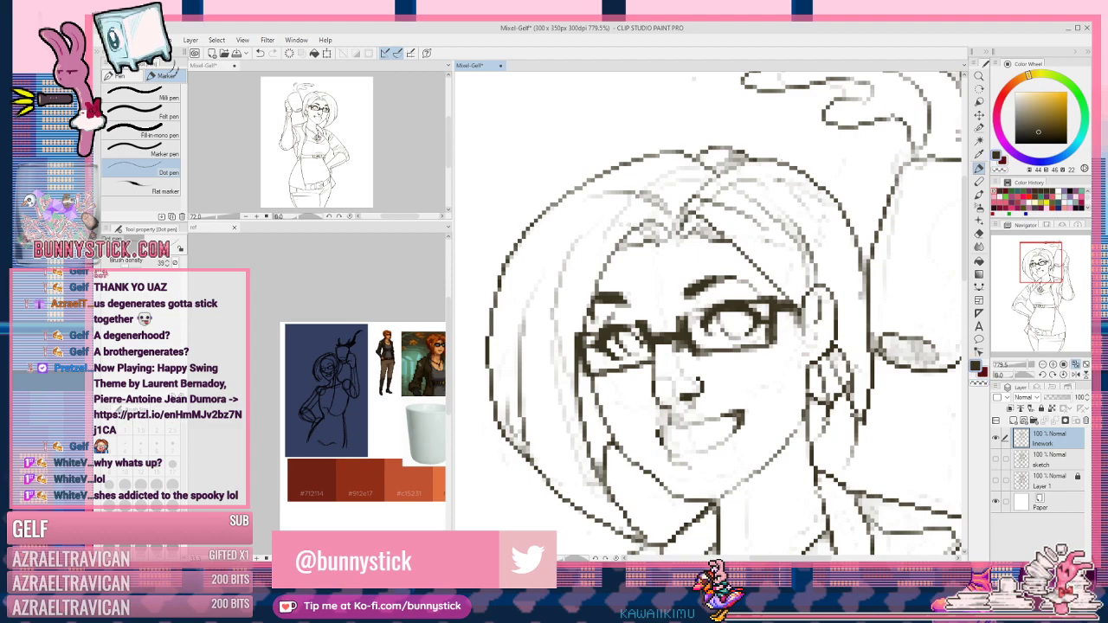
pyautogui.moveTo(781, 230); pyautogui.dragTo(743, 242)
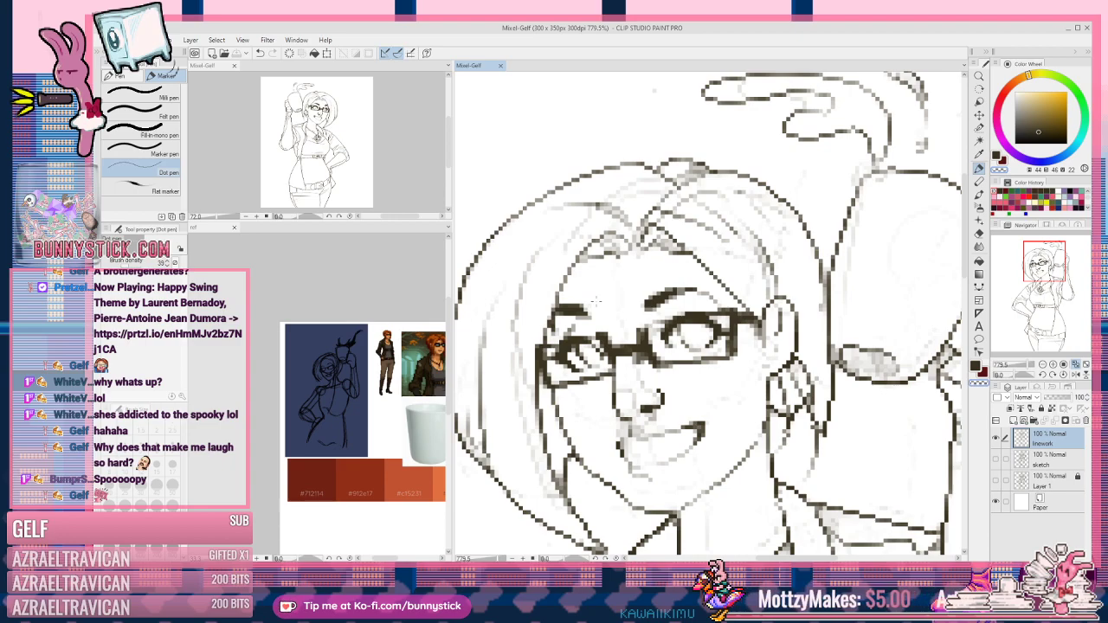
# Step: Darken the pixels at the near corner of the mouth, below the nose, with the Fill-in-mono pen
pyautogui.moveTo(500, 325)
pyautogui.mouseDown()
pyautogui.moveTo(534, 242)
pyautogui.moveTo(570, 216)
pyautogui.moveTo(544, 227)
pyautogui.mouseUp()
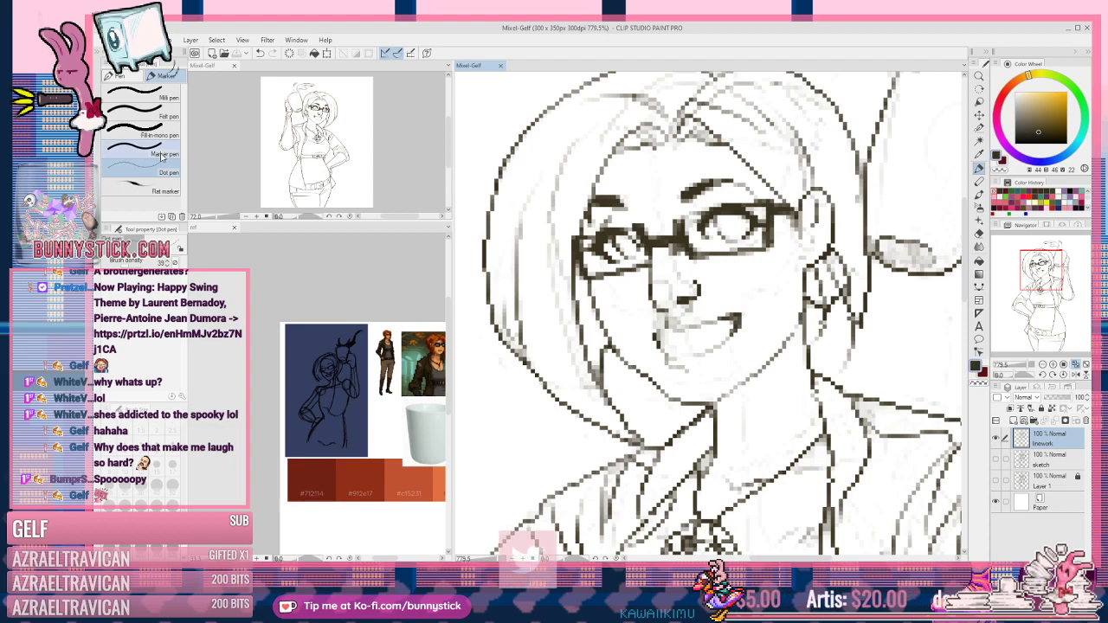
pyautogui.click(163, 111)
pyautogui.click(143, 130)
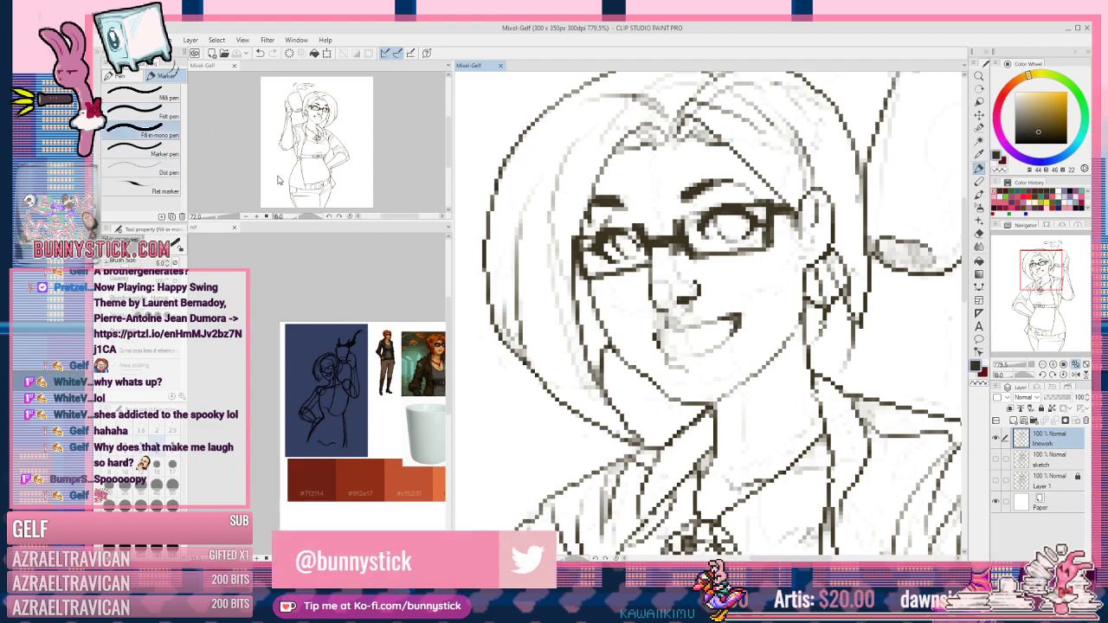
pyautogui.moveTo(655, 318); pyautogui.dragTo(654, 328)
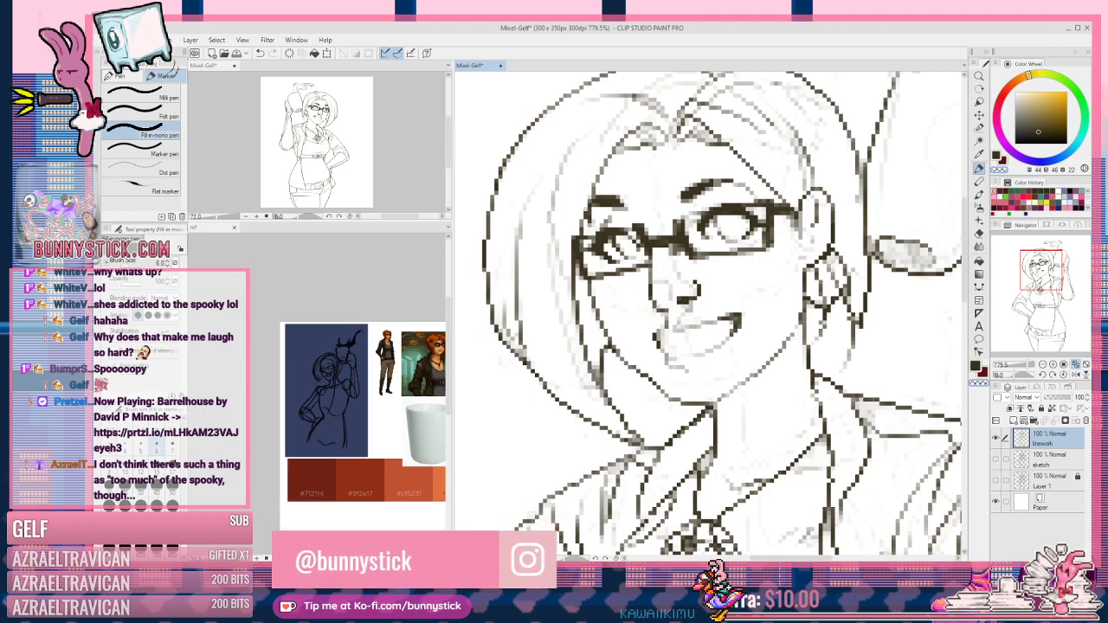
# Step: Switch back to the Dot pen, save the drawing, and touch up the cheek outline beside the hair
pyautogui.click(162, 172)
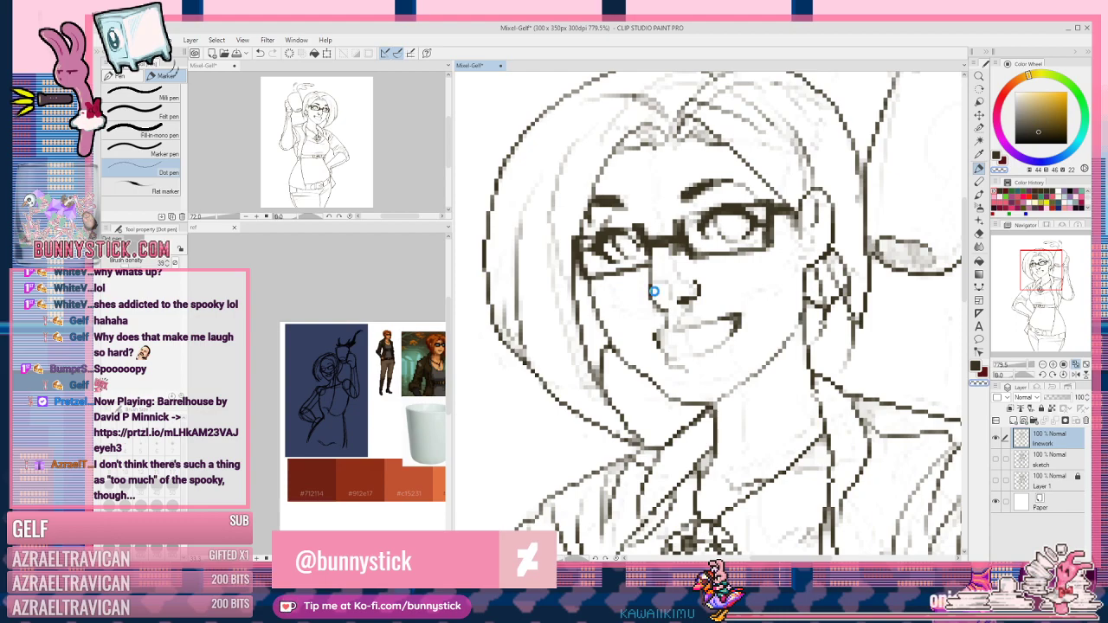
pyautogui.hotkey('ctrl', 's')
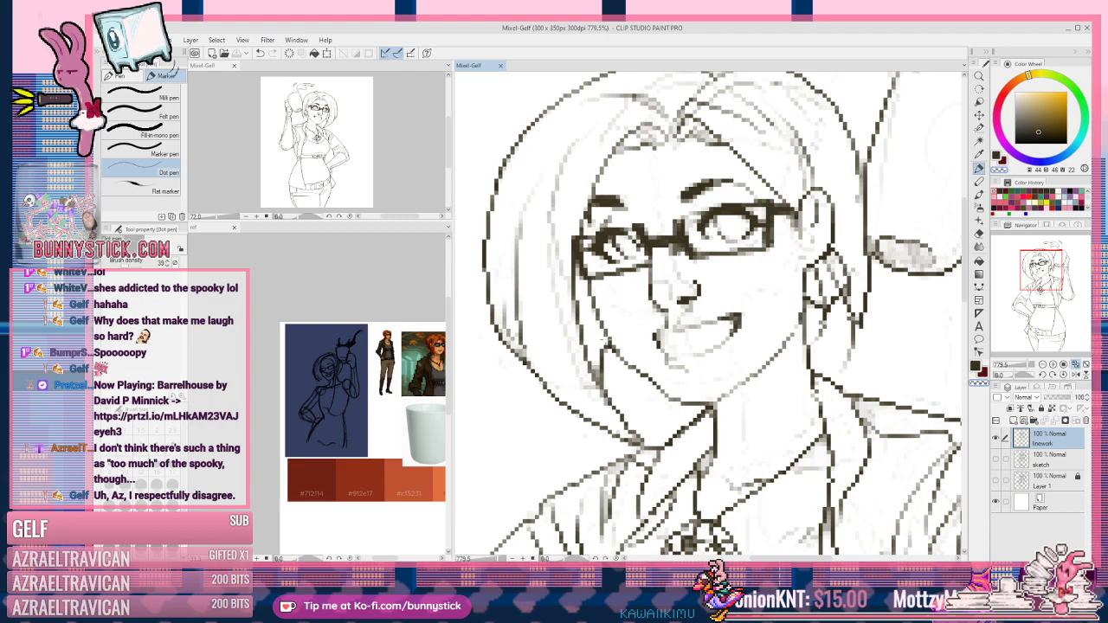
pyautogui.press('c')
pyautogui.click(612, 344)
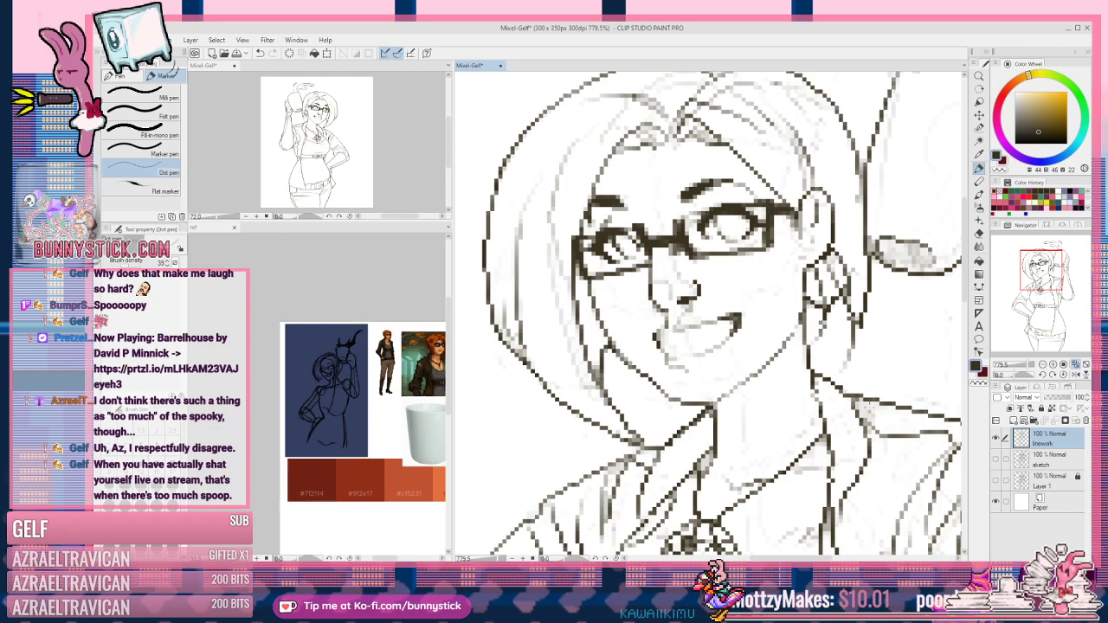
# Step: Clean up the hair strand pixels at the parting above the forehead, alternating between the drawing and transparent colours
pyautogui.moveTo(806, 446); pyautogui.dragTo(837, 313)
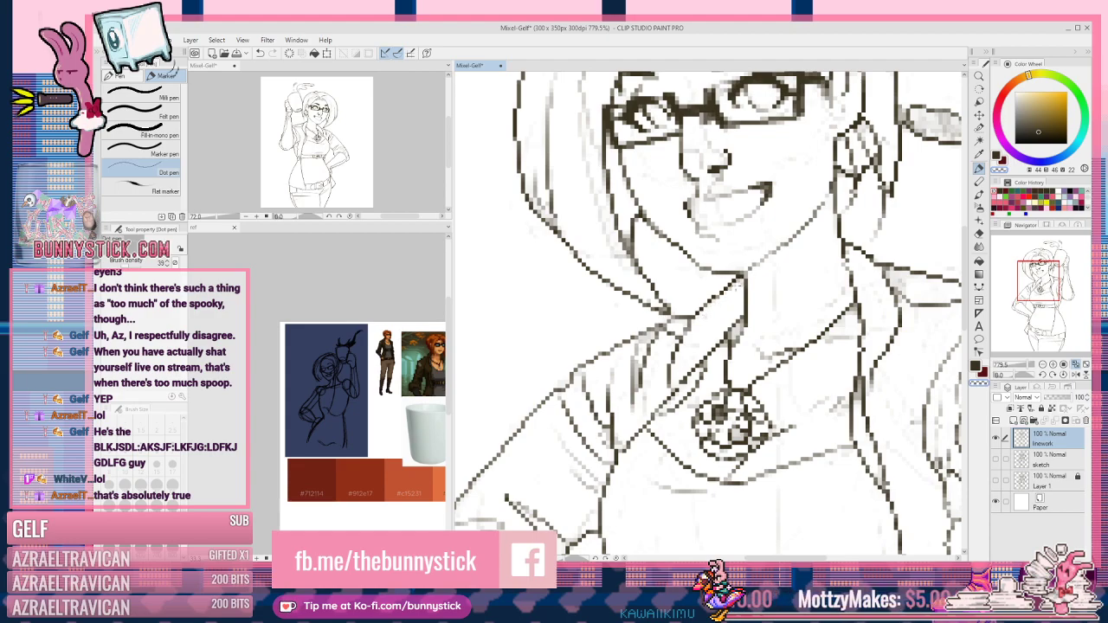
pyautogui.moveTo(713, 231); pyautogui.dragTo(628, 496)
pyautogui.moveTo(780, 284); pyautogui.dragTo(767, 259)
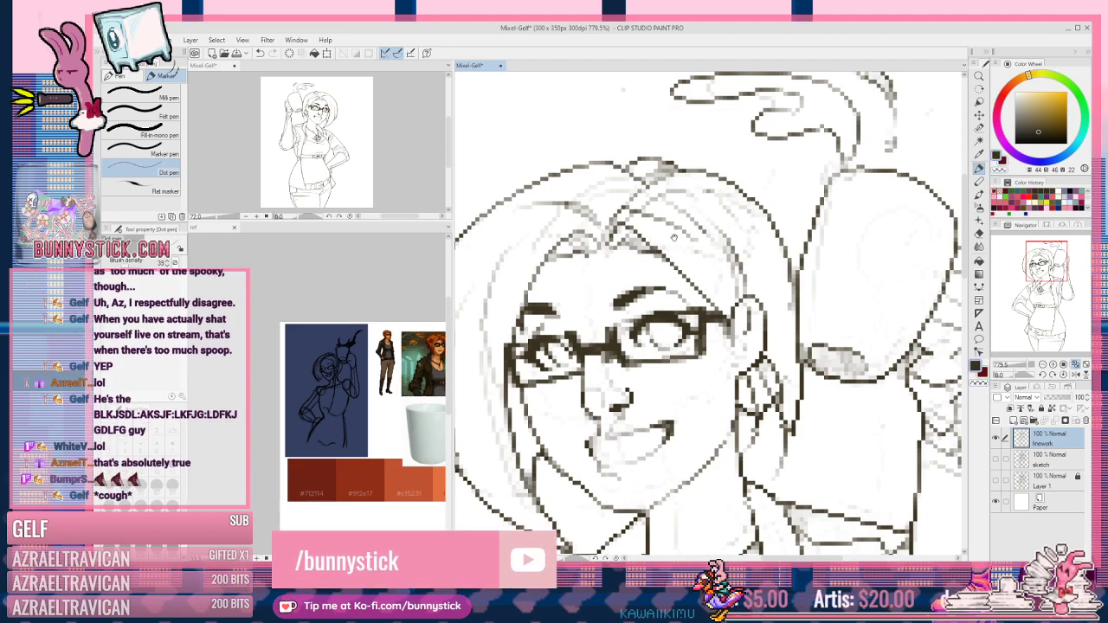
pyautogui.moveTo(798, 257); pyautogui.dragTo(902, 157)
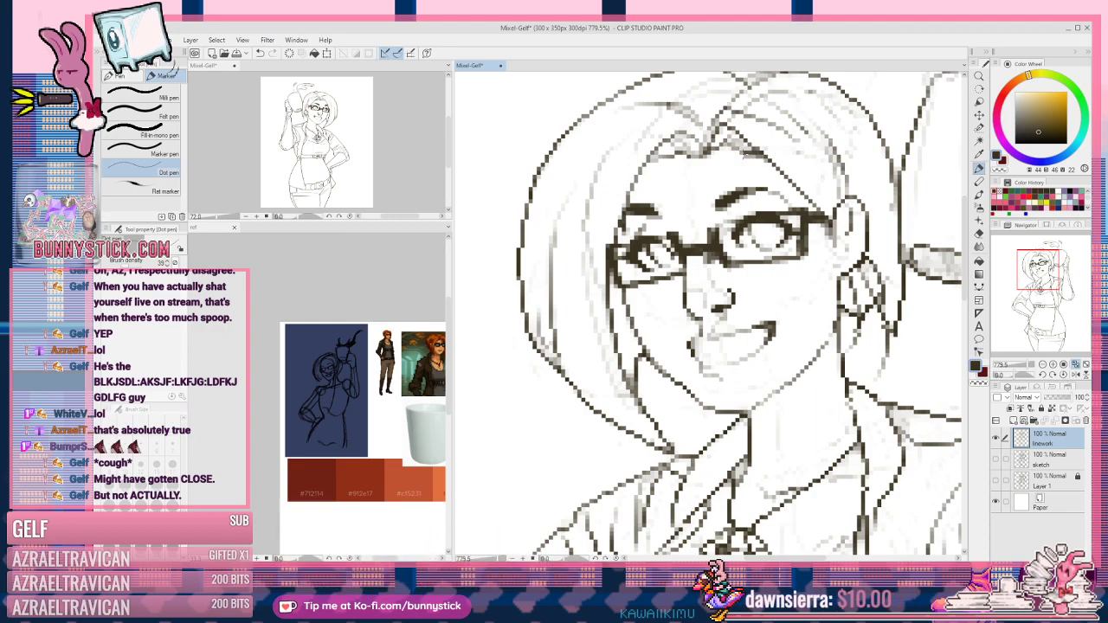
pyautogui.hotkey('ctrl', 'x')
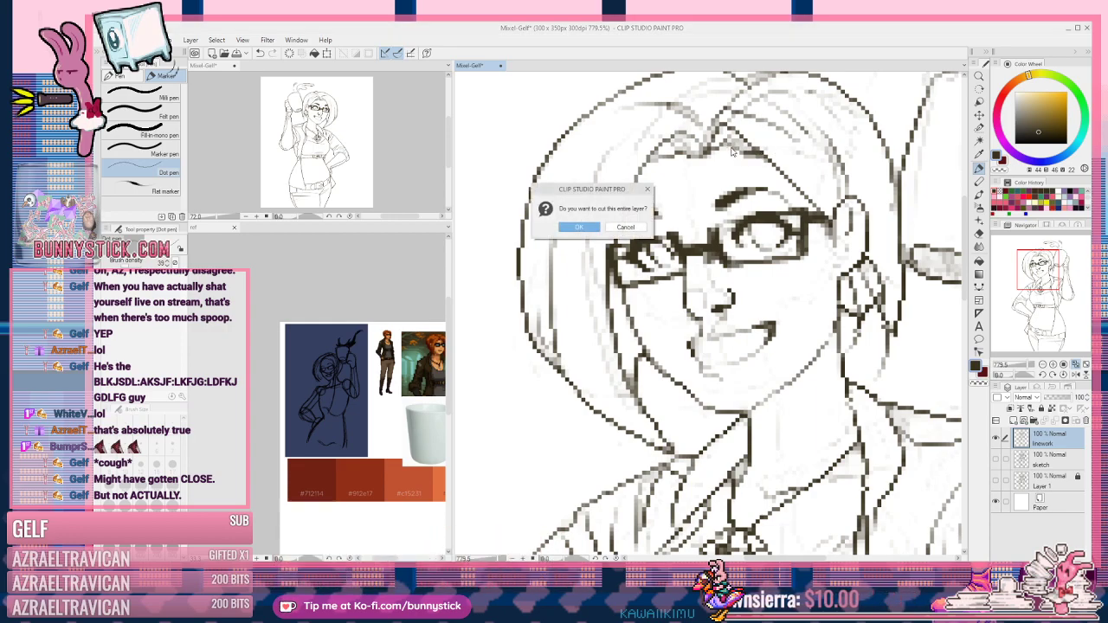
pyautogui.click(630, 230)
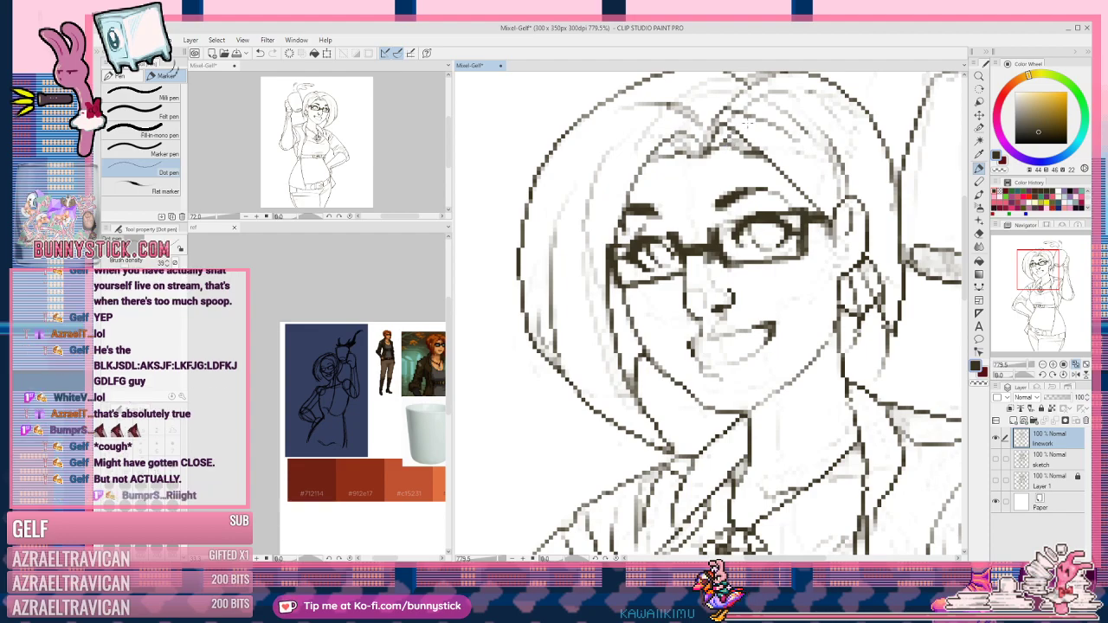
pyautogui.press('c')
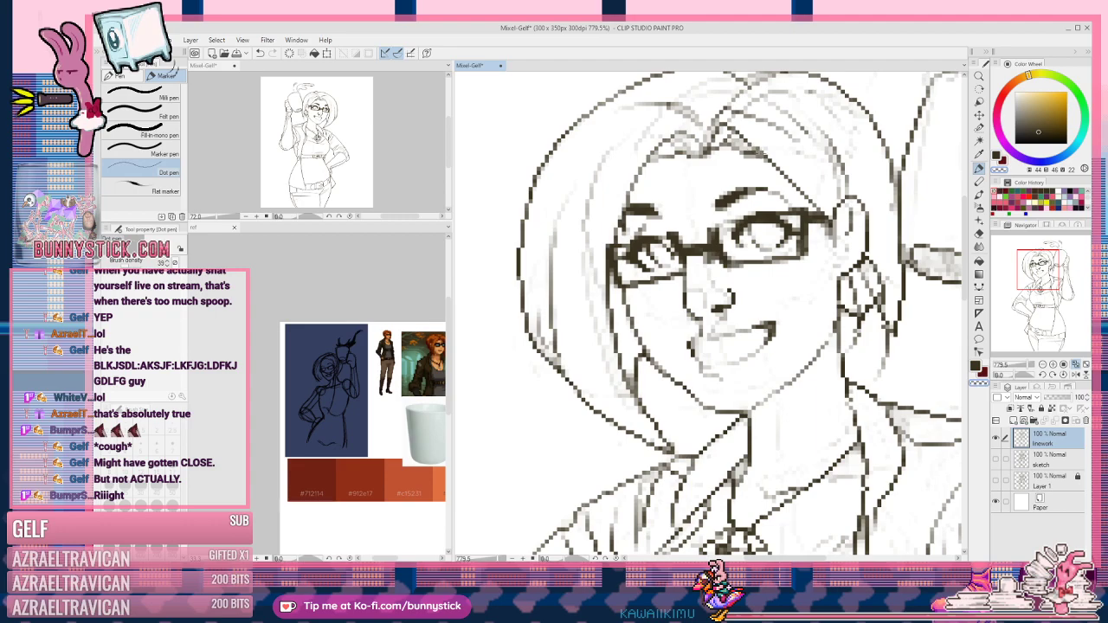
pyautogui.press('c')
pyautogui.press('c')
pyautogui.press('c')
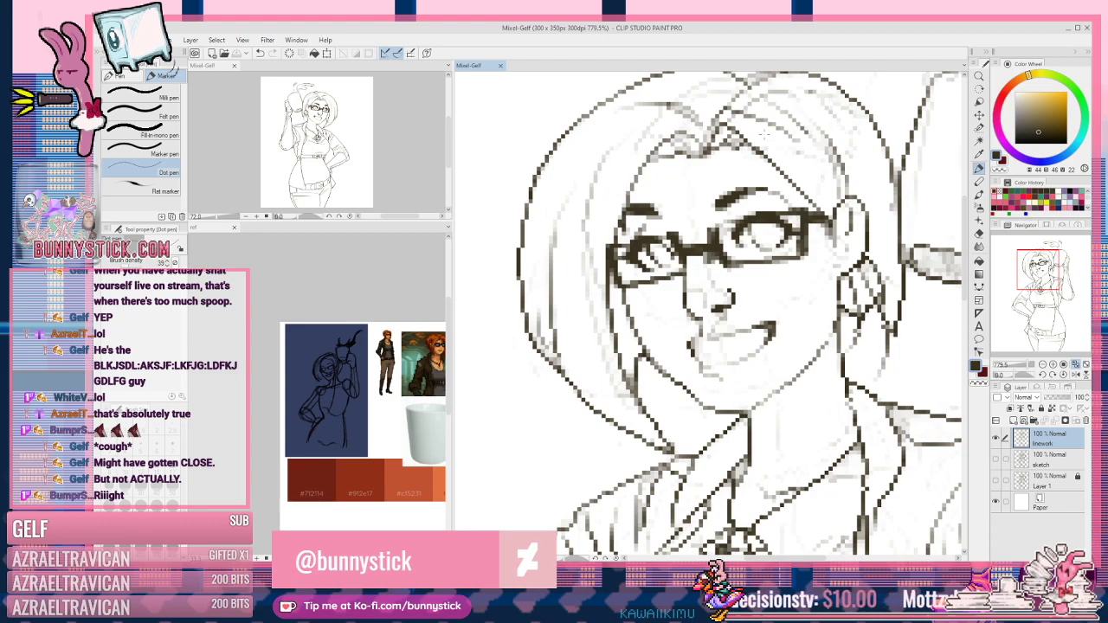
# Step: Reshape the pixel outline of the earring with the Dot pen, adding pixels and erasing with the transparent colour
pyautogui.moveTo(845, 345); pyautogui.dragTo(750, 315)
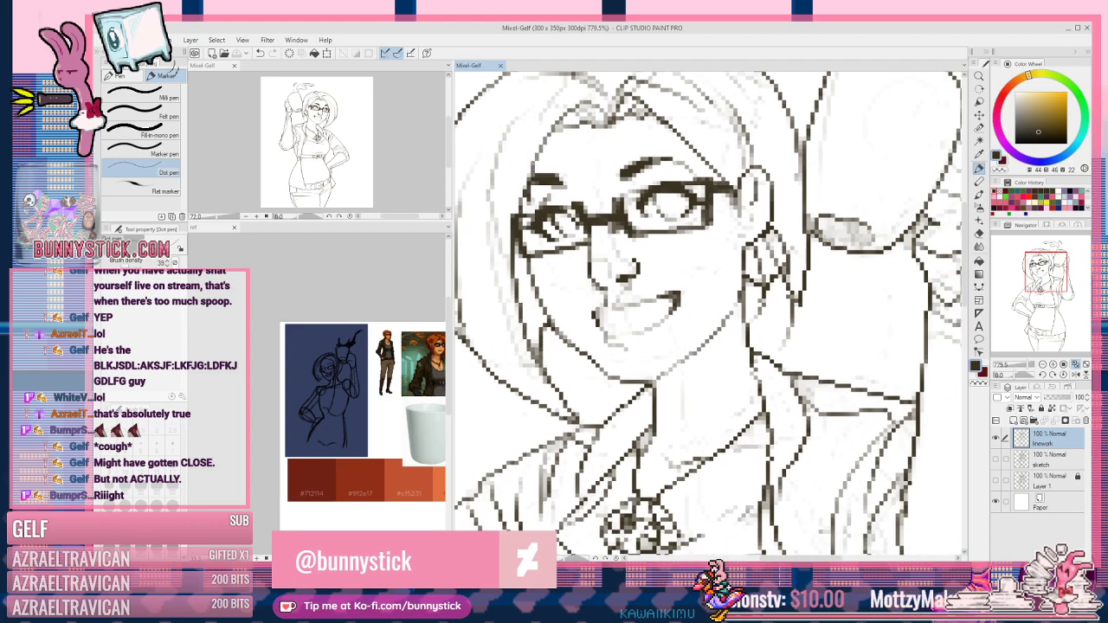
pyautogui.press('c')
pyautogui.click(756, 298)
pyautogui.press('c')
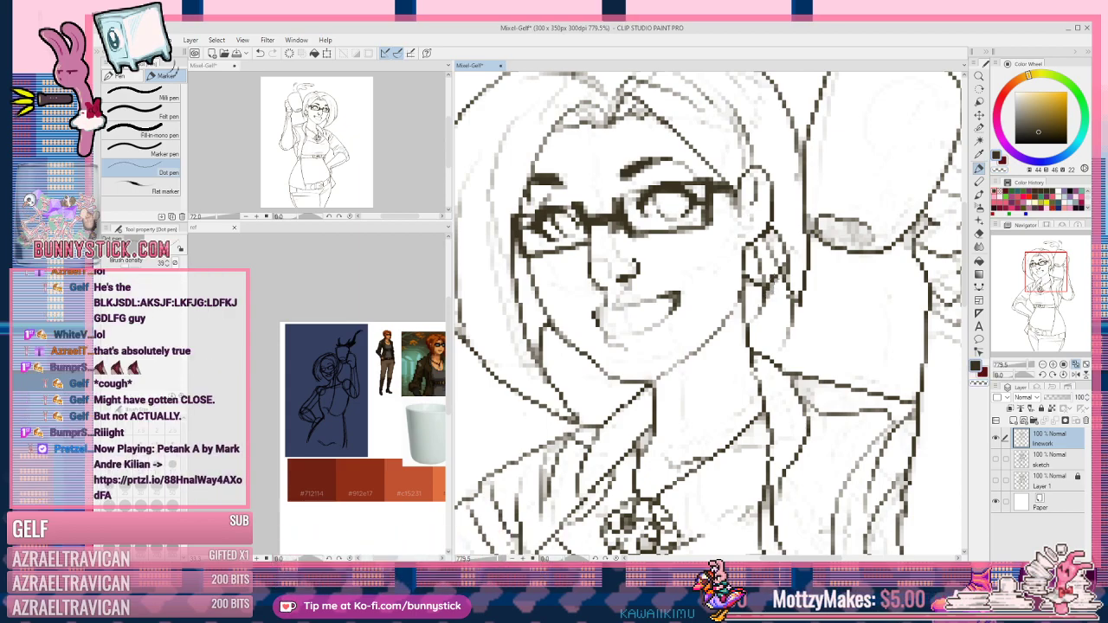
pyautogui.press('c')
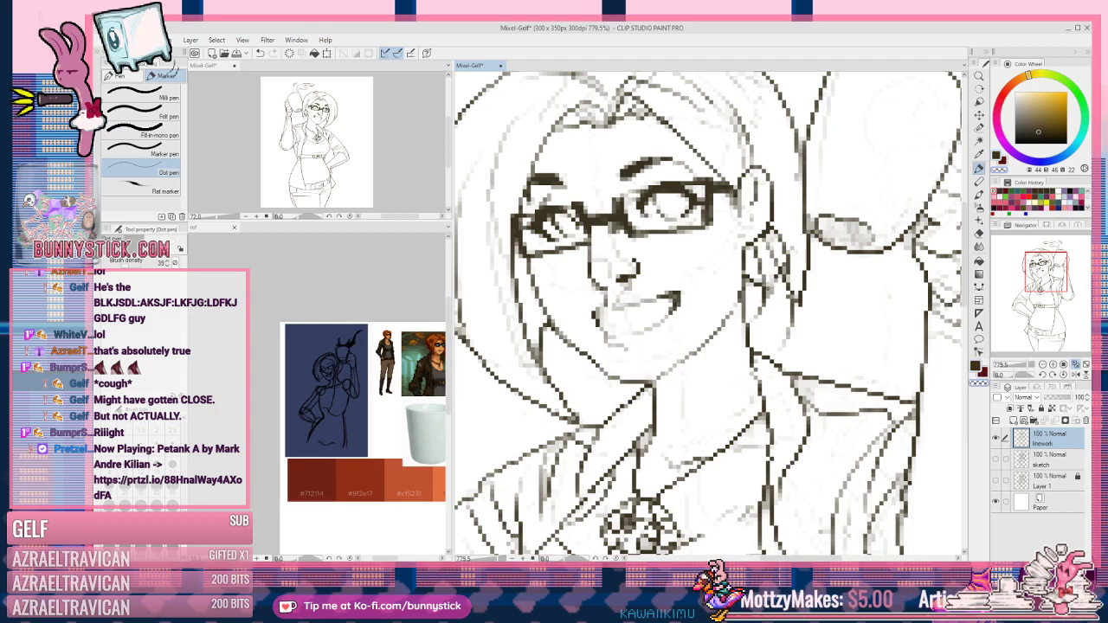
pyautogui.press('c')
pyautogui.moveTo(775, 279); pyautogui.dragTo(791, 317)
pyautogui.press('c')
pyautogui.press('c')
pyautogui.press('c')
pyautogui.press('c')
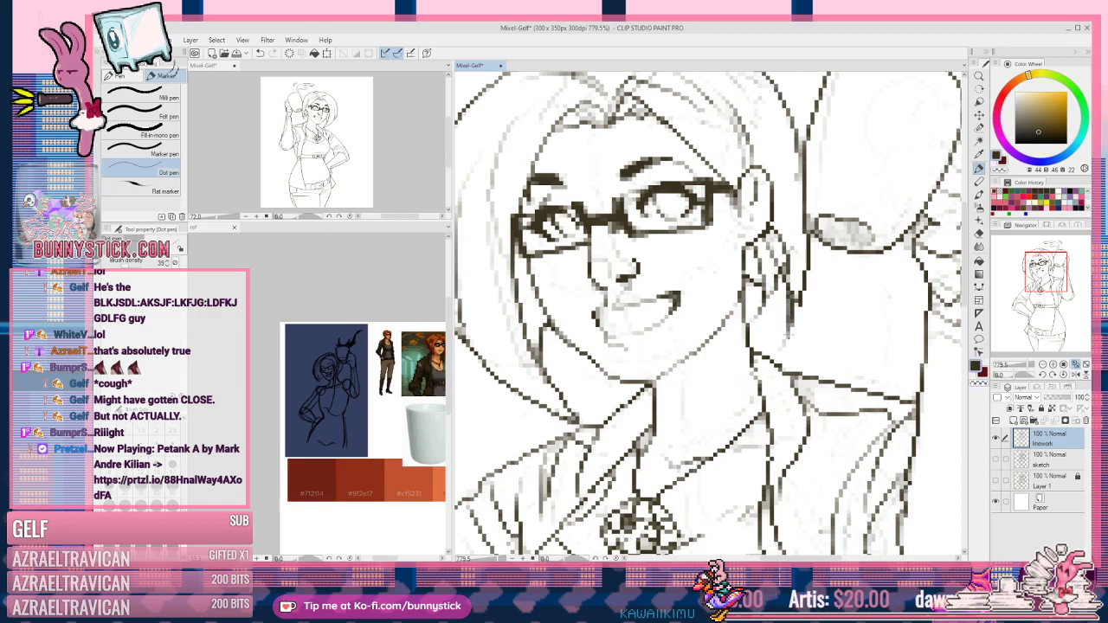
# Step: Refine the hair line just behind the earring with the Dot pen
pyautogui.press('c')
pyautogui.moveTo(791, 267)
pyautogui.mouseDown()
pyautogui.moveTo(793, 320)
pyautogui.moveTo(794, 305)
pyautogui.mouseUp()
pyautogui.press('c')
pyautogui.press('c')
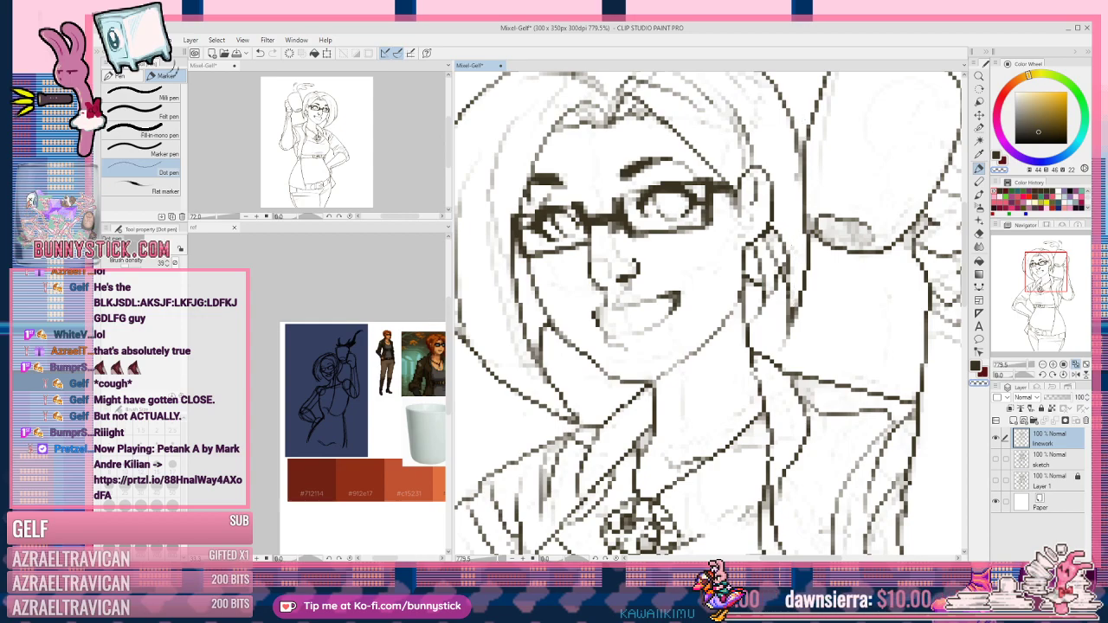
# Step: Try a Dot pen stroke at the upper corner of the raised cup's outline, then undo it
pyautogui.moveTo(810, 171); pyautogui.dragTo(791, 288)
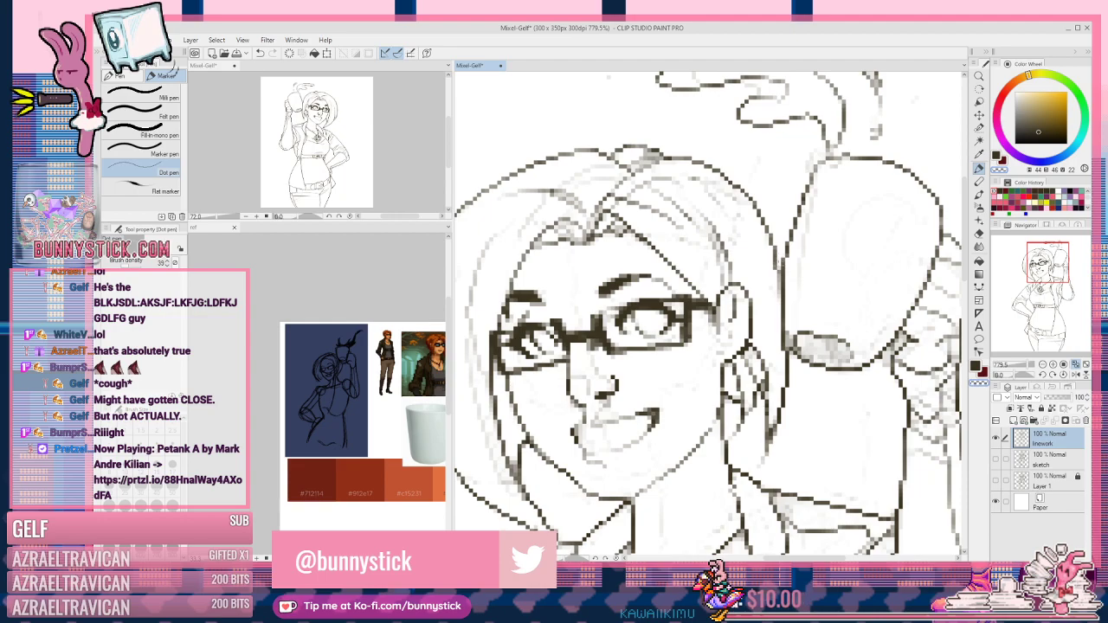
pyautogui.moveTo(812, 256); pyautogui.dragTo(758, 343)
pyautogui.press('c')
pyautogui.moveTo(761, 234); pyautogui.dragTo(746, 258)
pyautogui.press('c')
pyautogui.hotkey('ctrl', 'z')
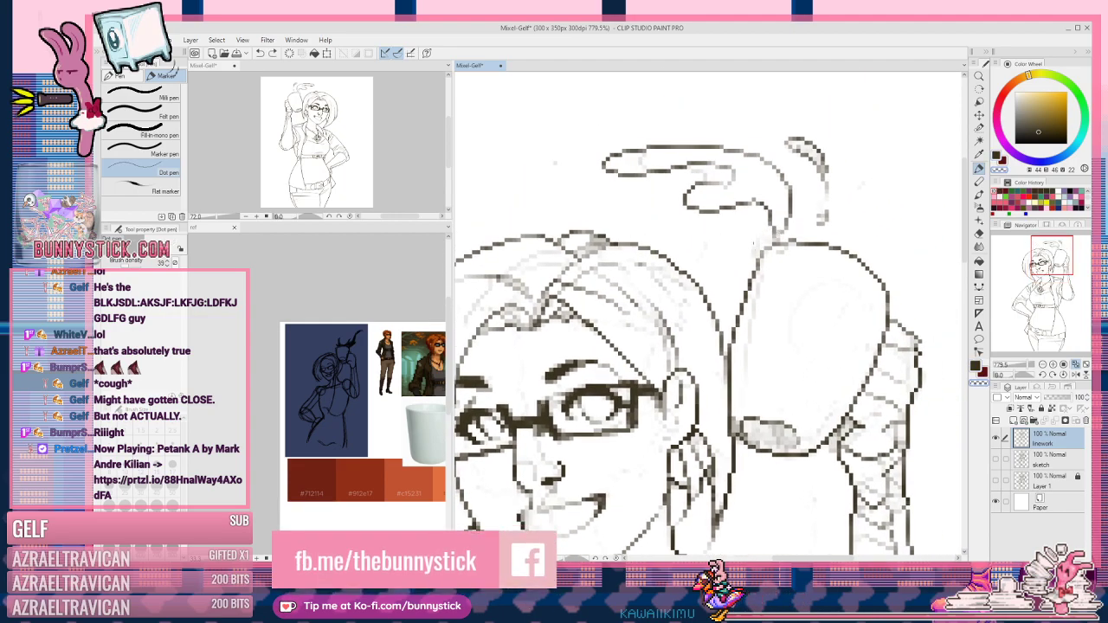
# Step: Check the outlines around the cup and raised arm for gaps with Auto Select on the editing layer, then deselect
pyautogui.moveTo(886, 412); pyautogui.dragTo(803, 286)
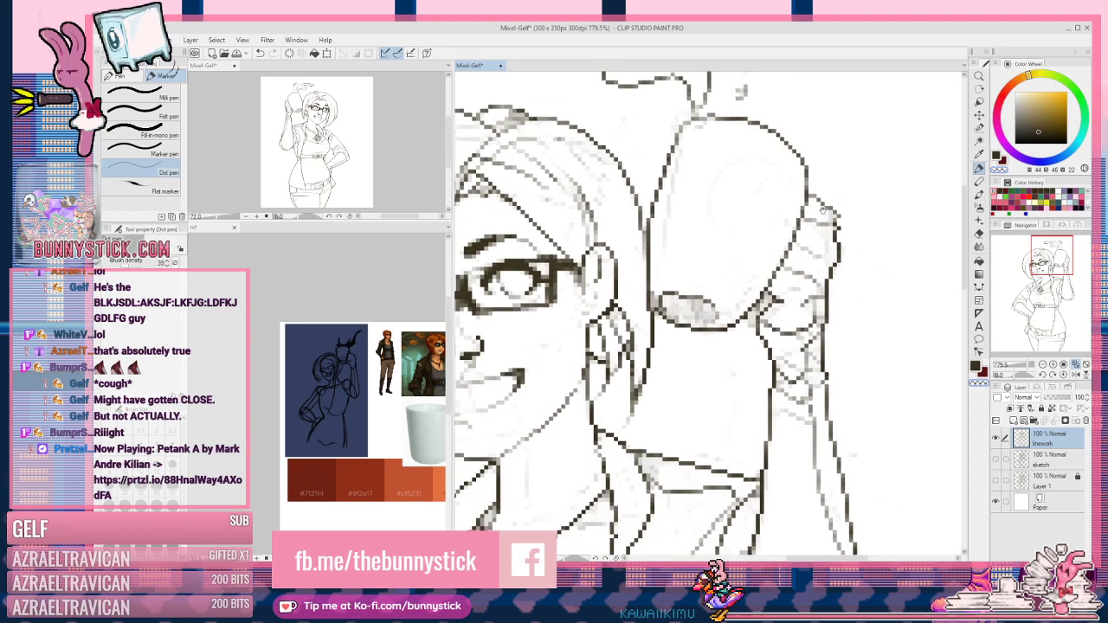
pyautogui.press('w')
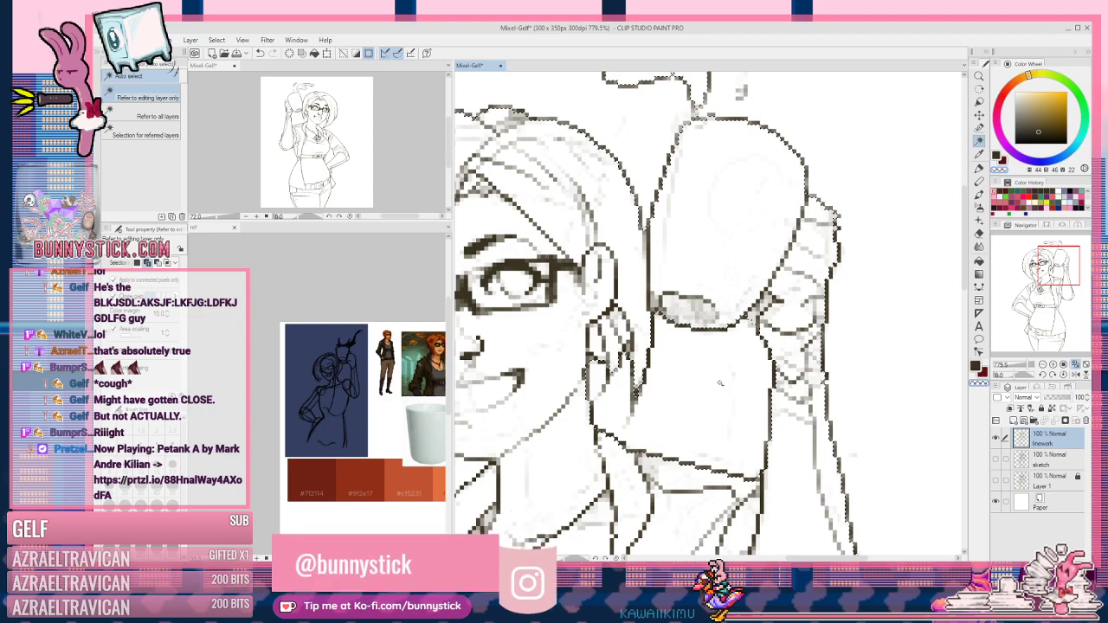
pyautogui.hotkey('ctrl', 'd')
pyautogui.hotkey('ctrl', 'z')
pyautogui.hotkey('ctrl', 'z')
pyautogui.hotkey('ctrl', 'z')
pyautogui.hotkey('ctrl', 'z')
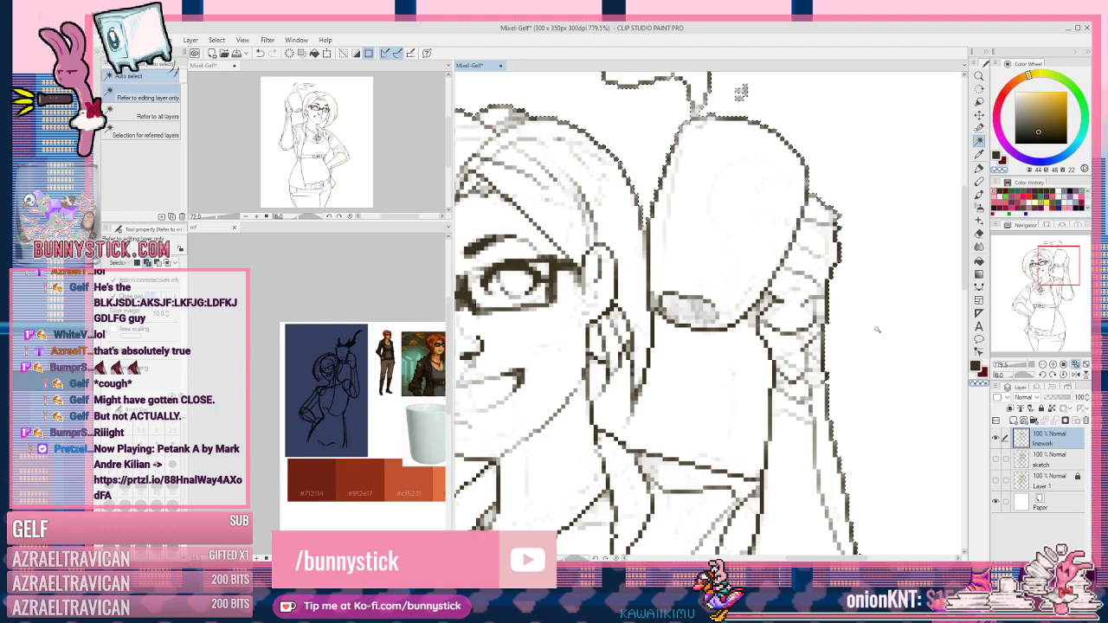
pyautogui.hotkey('ctrl', 'd')
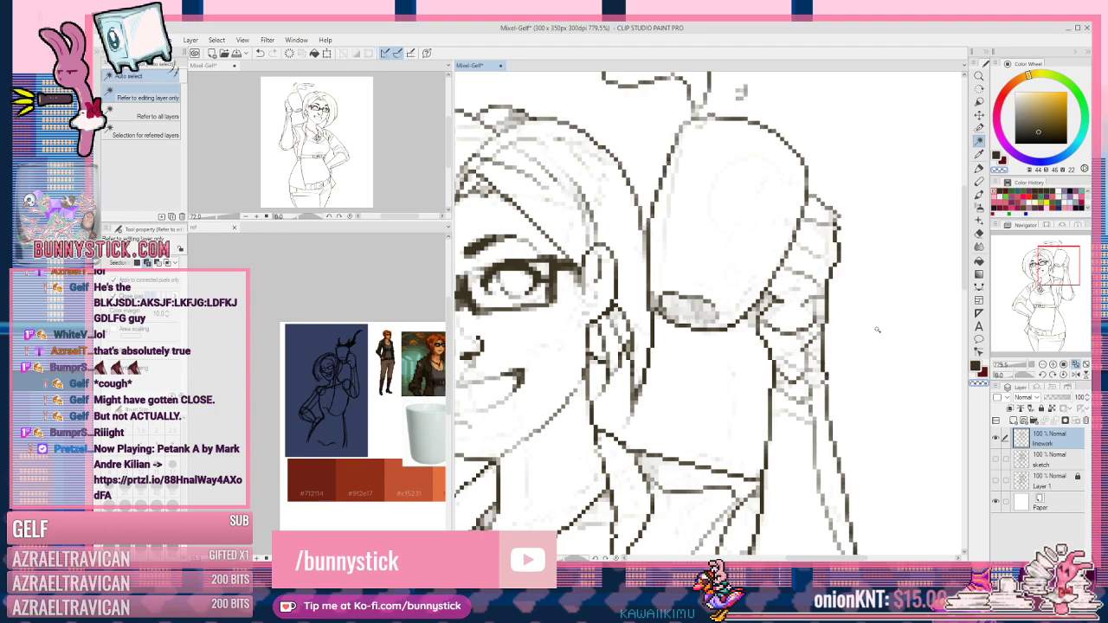
# Step: Test-select the inside of the cup and the hair above the ear with Auto Select, then clear the selection
pyautogui.click(746, 217)
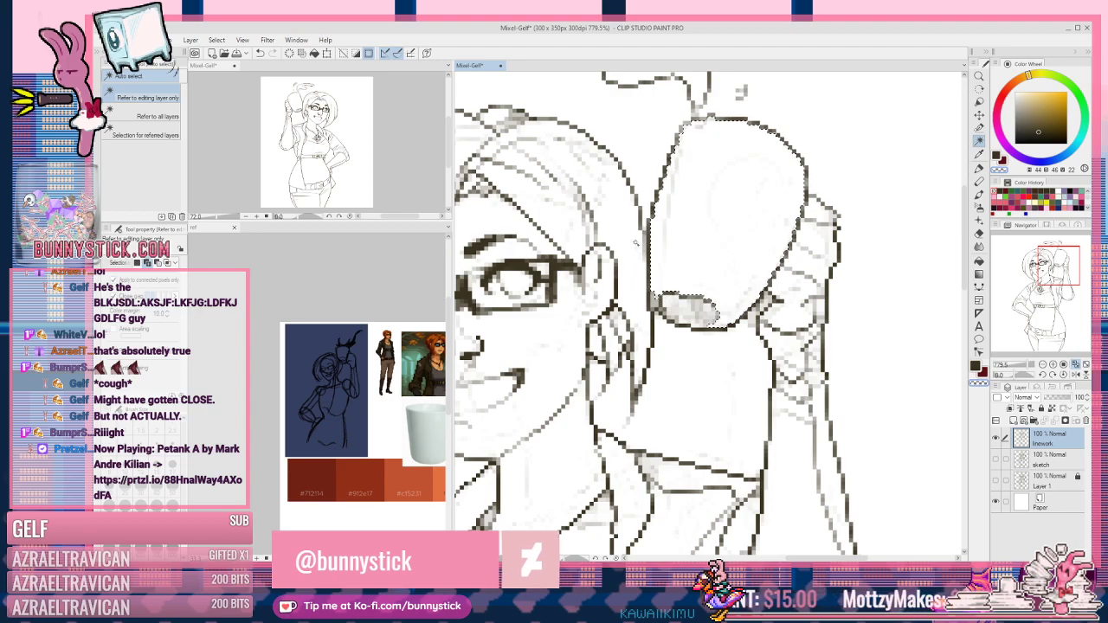
pyautogui.click(603, 180)
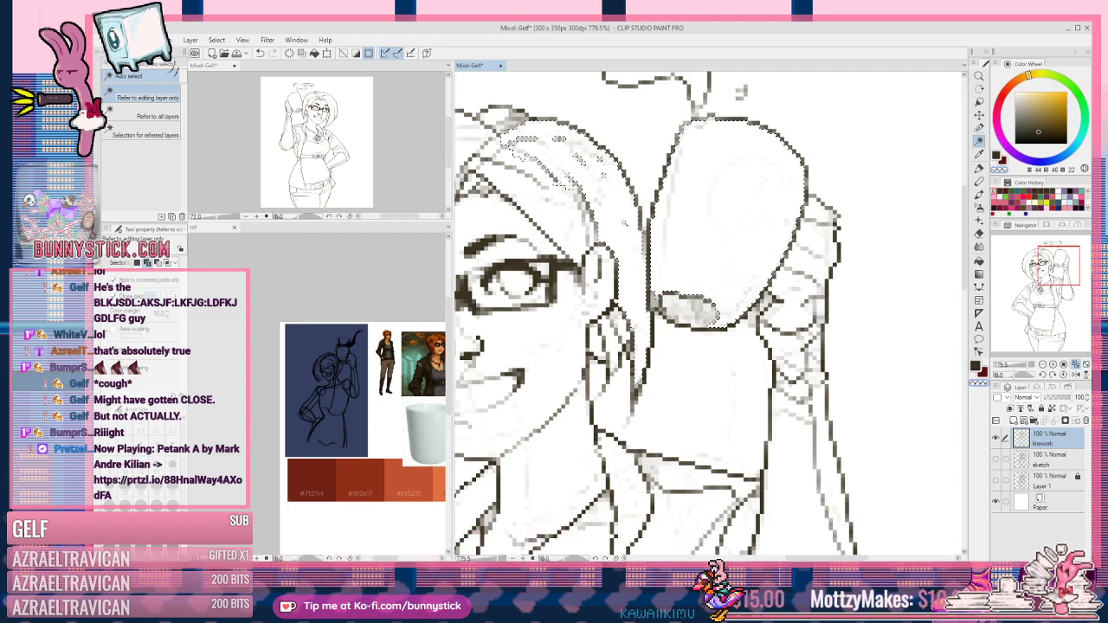
pyautogui.hotkey('ctrl', 'd')
# Step: Test-select the forehead and face with Auto Select to check their outlines for gaps, then clear the selection
pyautogui.moveTo(746, 319); pyautogui.dragTo(898, 387)
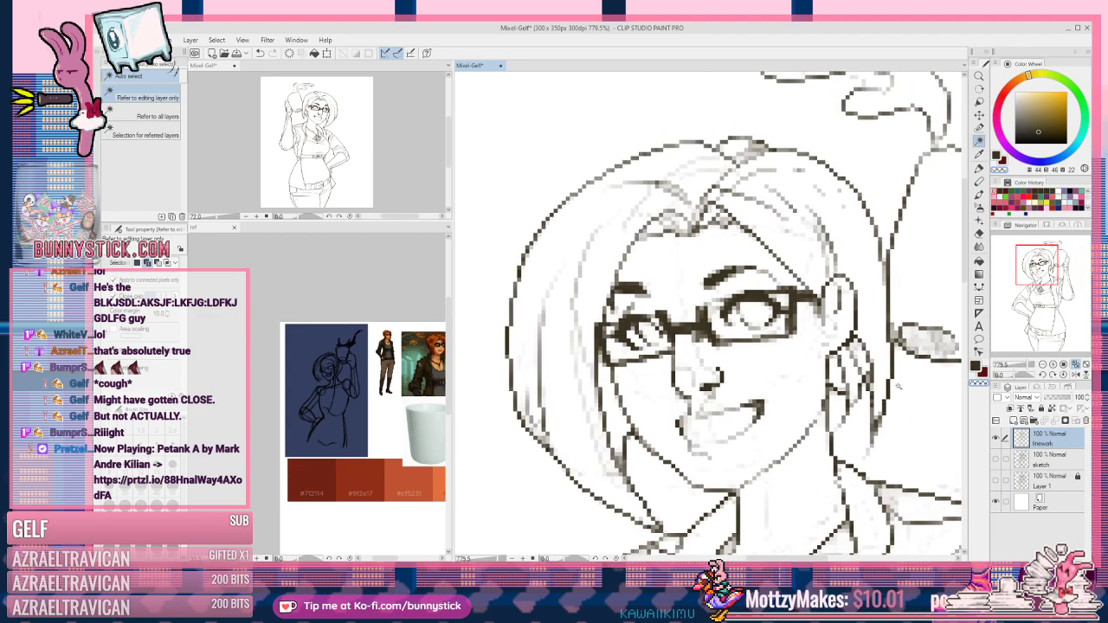
pyautogui.click(688, 268)
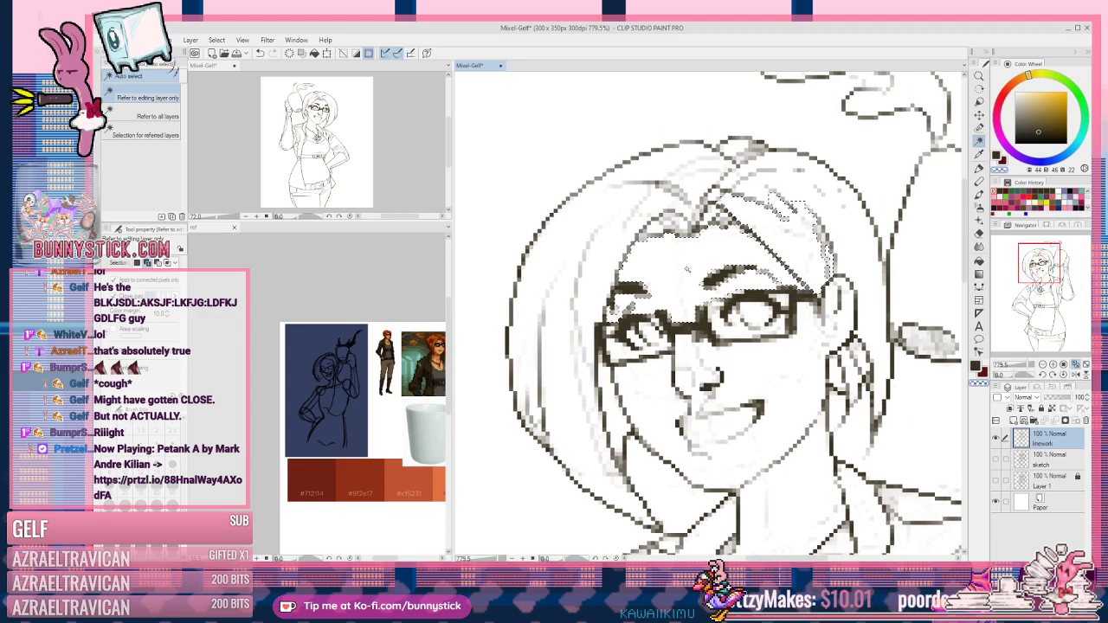
pyautogui.click(764, 363)
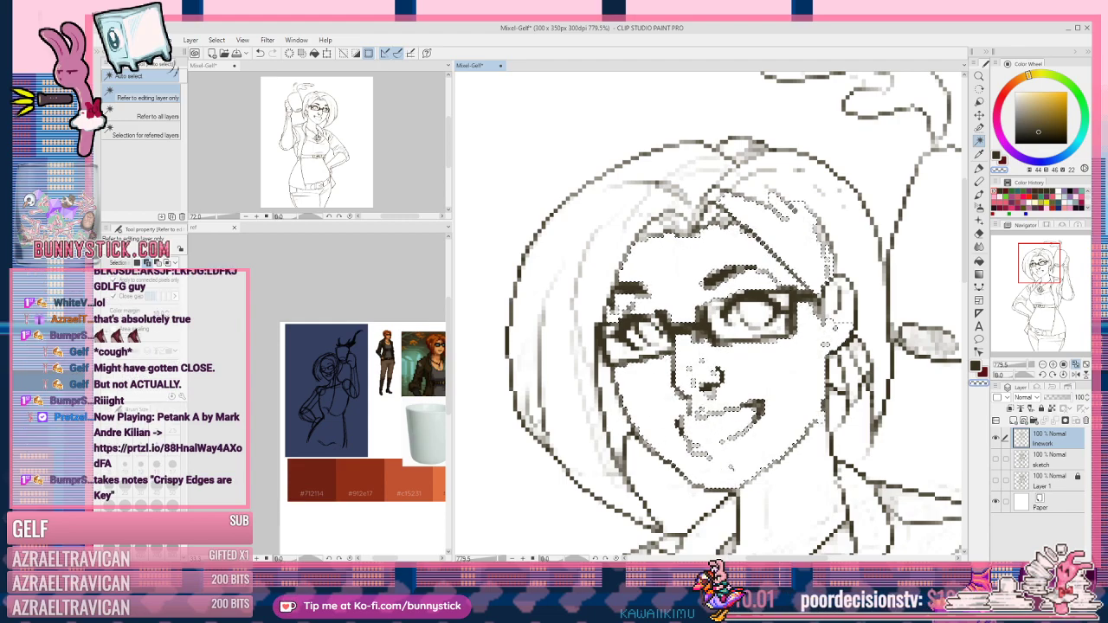
pyautogui.hotkey('ctrl', 'd')
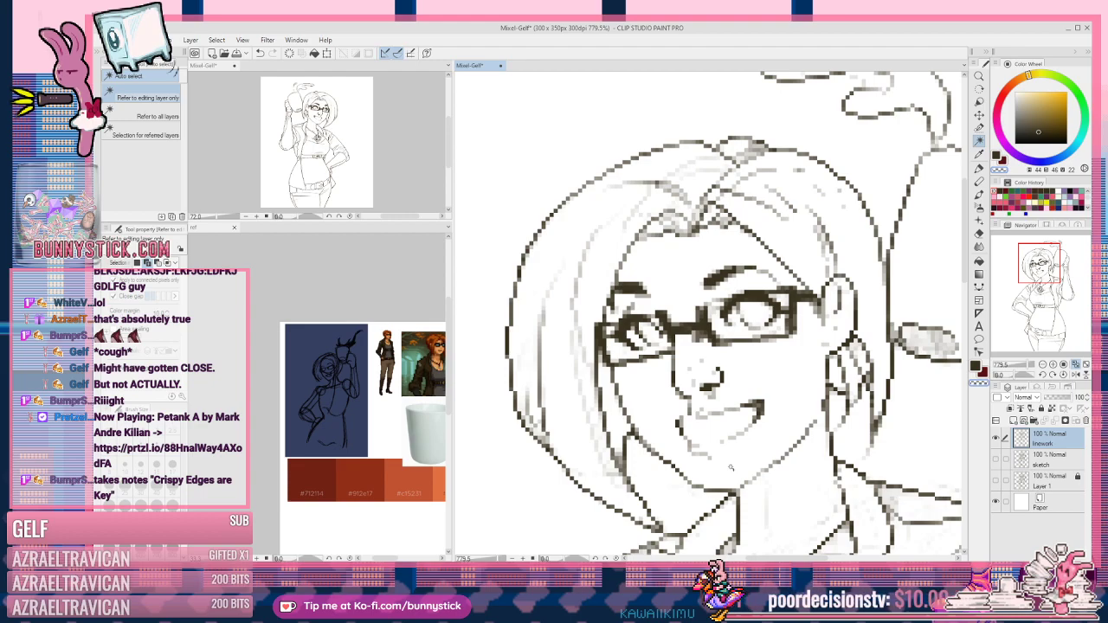
pyautogui.click(729, 467)
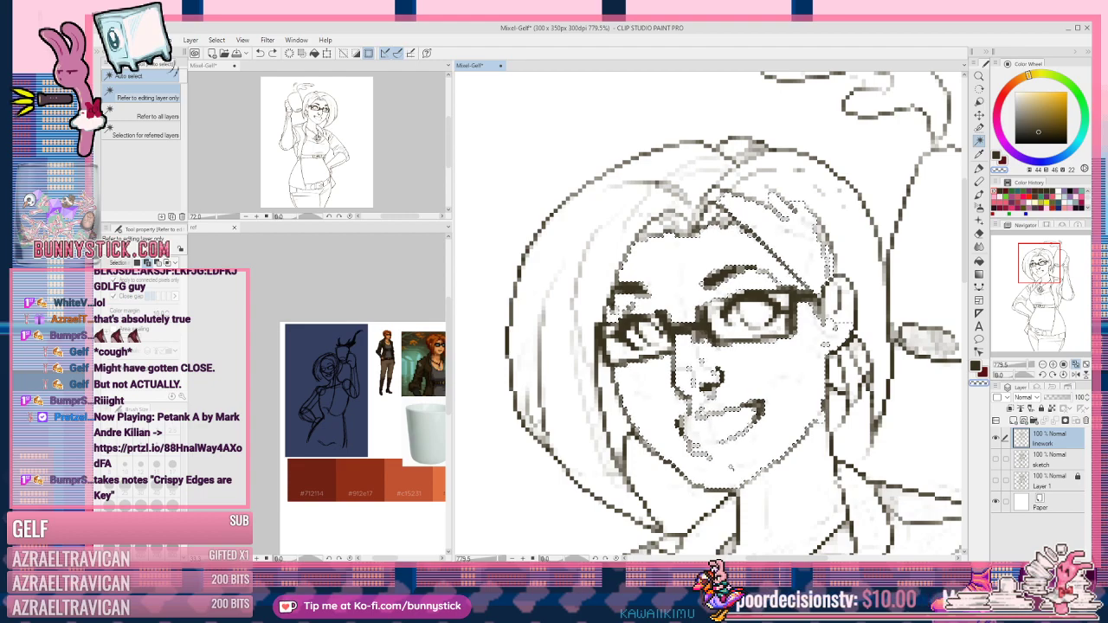
pyautogui.hotkey('ctrl', 'd')
# Step: Check the cheek, the nose and the long hair beside the face with Auto Select, deselecting after each test
pyautogui.click(755, 365)
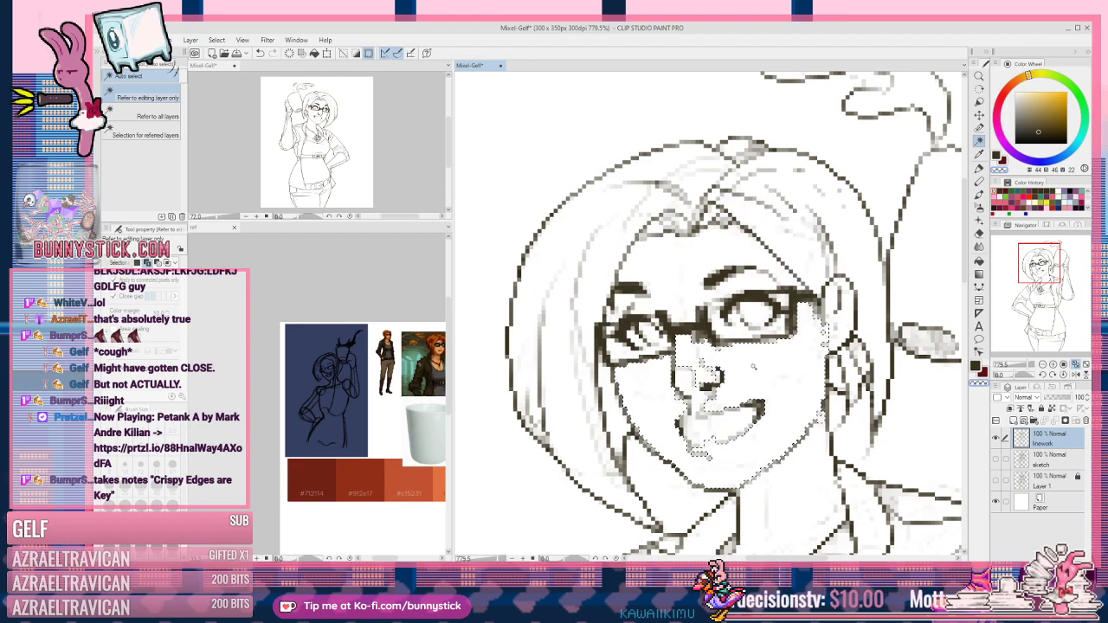
pyautogui.hotkey('ctrl', 'd')
pyautogui.click(682, 379)
pyautogui.hotkey('ctrl', 'd')
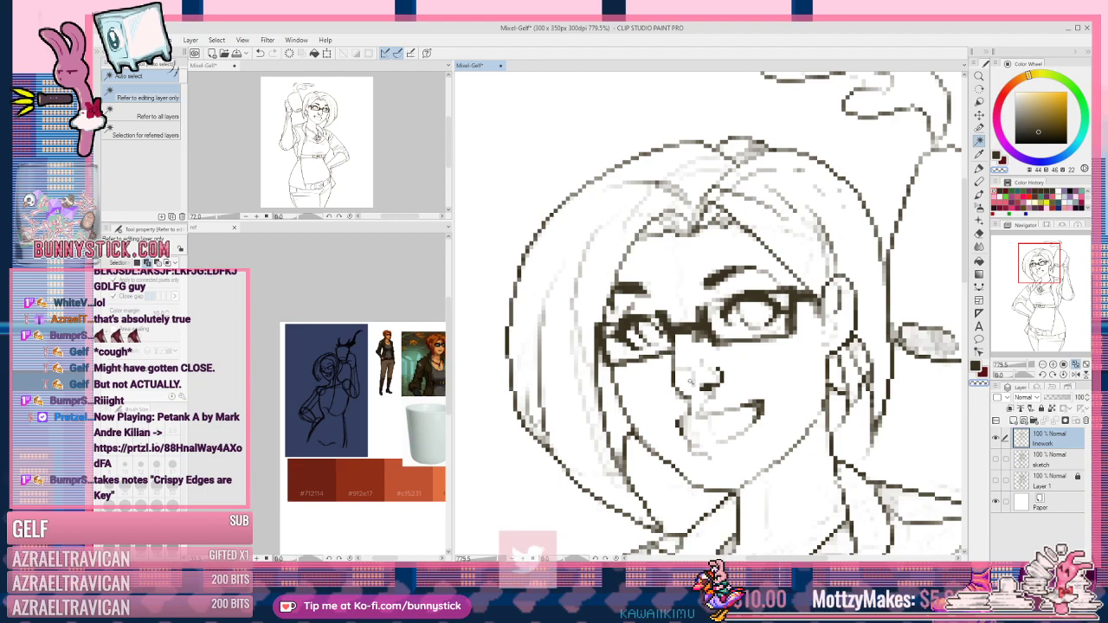
pyautogui.click(609, 198)
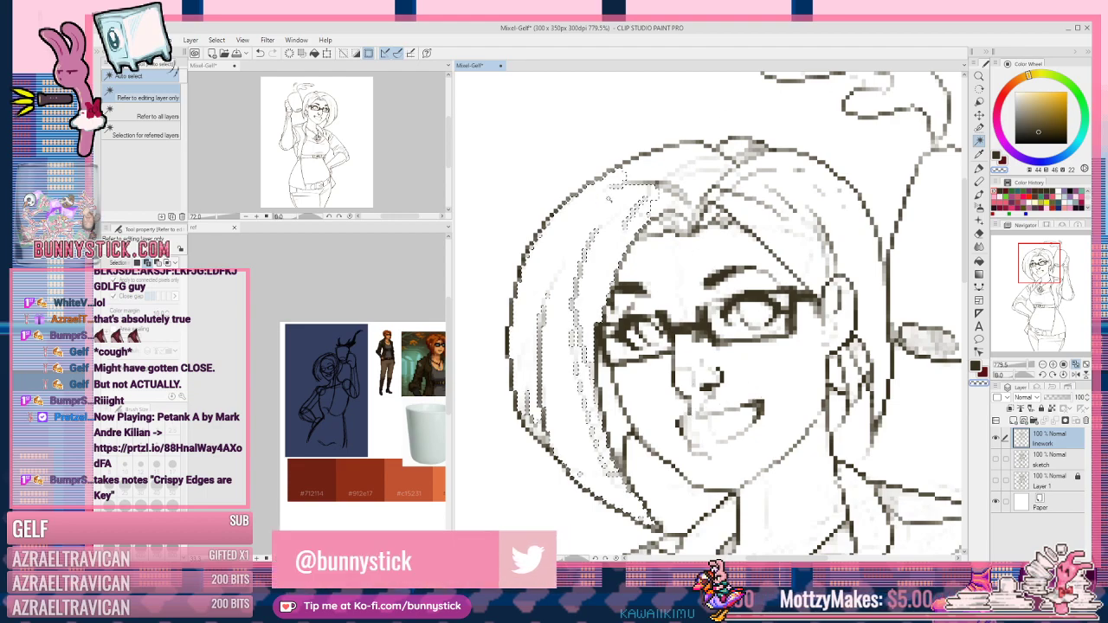
pyautogui.hotkey('ctrl', 'd')
pyautogui.moveTo(805, 465)
pyautogui.mouseDown()
pyautogui.moveTo(736, 430)
pyautogui.moveTo(827, 432)
pyautogui.moveTo(648, 525)
pyautogui.mouseUp()
pyautogui.moveTo(848, 489)
pyautogui.mouseDown()
pyautogui.moveTo(813, 496)
pyautogui.moveTo(735, 343)
pyautogui.moveTo(747, 311)
pyautogui.mouseUp()
pyautogui.press('p')
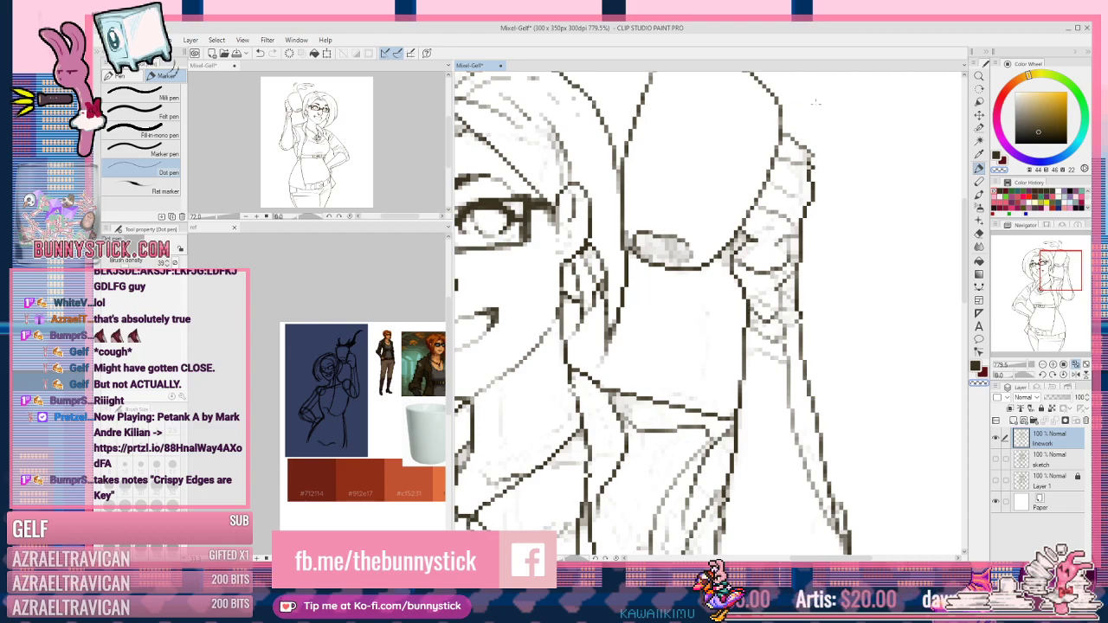
pyautogui.press('c')
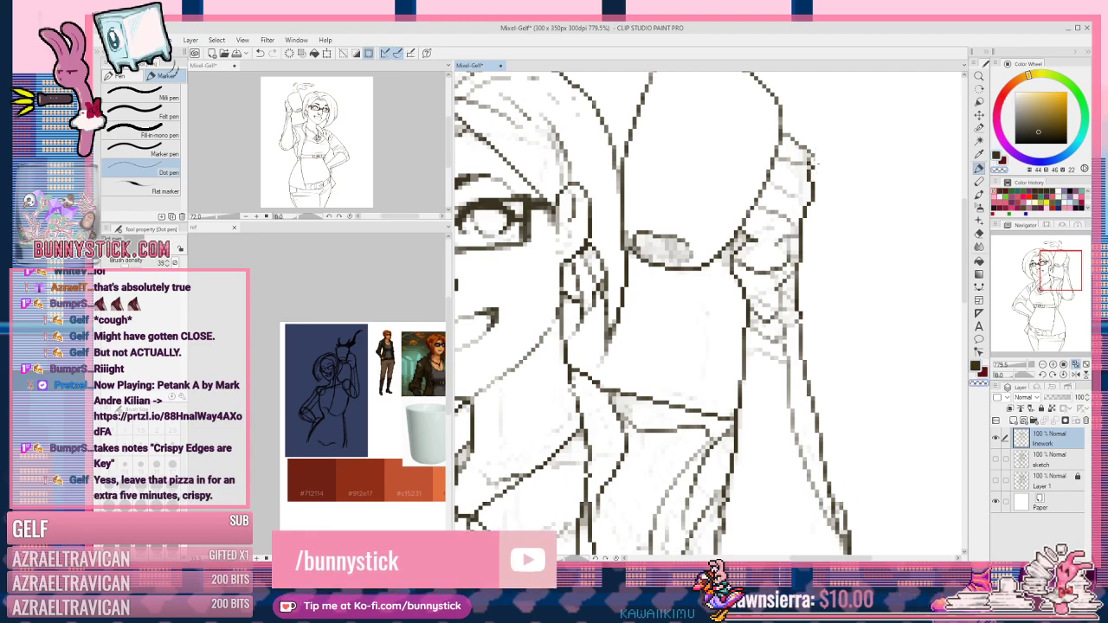
pyautogui.press('c')
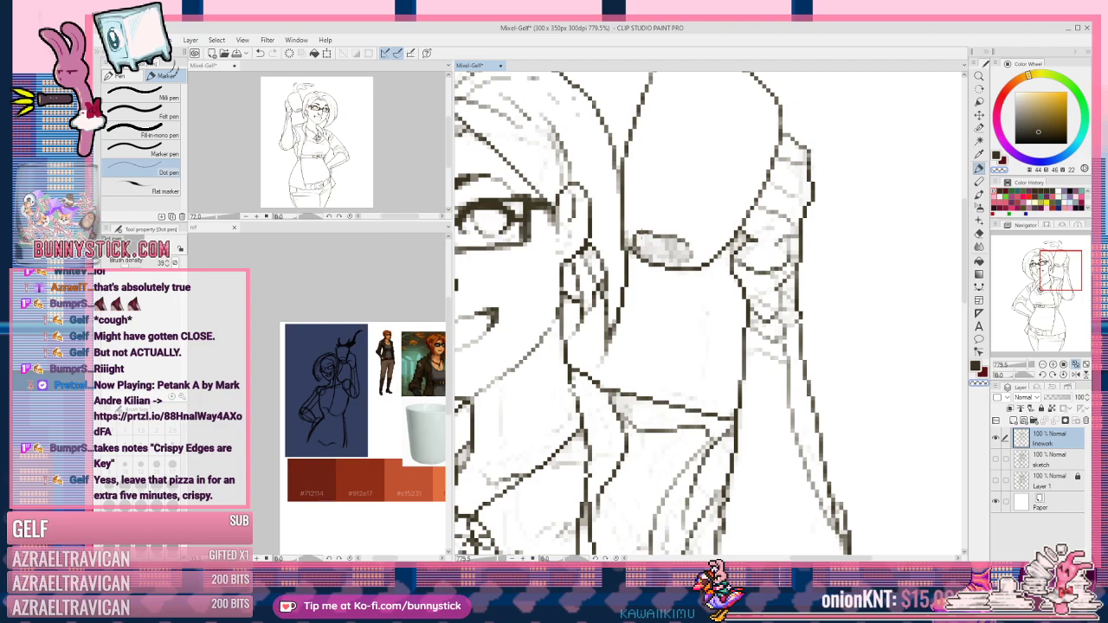
# Step: Test-select the background area enclosed by the cup, raised arm and shoulder with Auto Select, then deselect
pyautogui.moveTo(700, 412); pyautogui.dragTo(804, 360)
pyautogui.press('w')
pyautogui.click(800, 276)
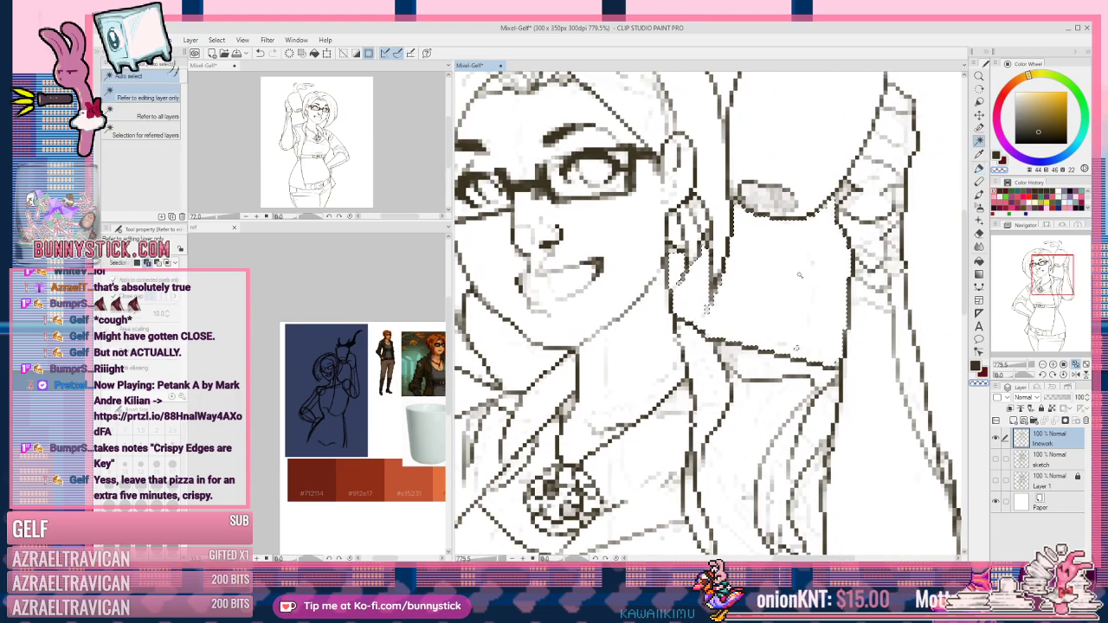
pyautogui.hotkey('ctrl', 'd')
# Step: Test-select the shirt front and the neckline area around the pendant with Auto Select, clearing each selection
pyautogui.moveTo(669, 412); pyautogui.dragTo(767, 306)
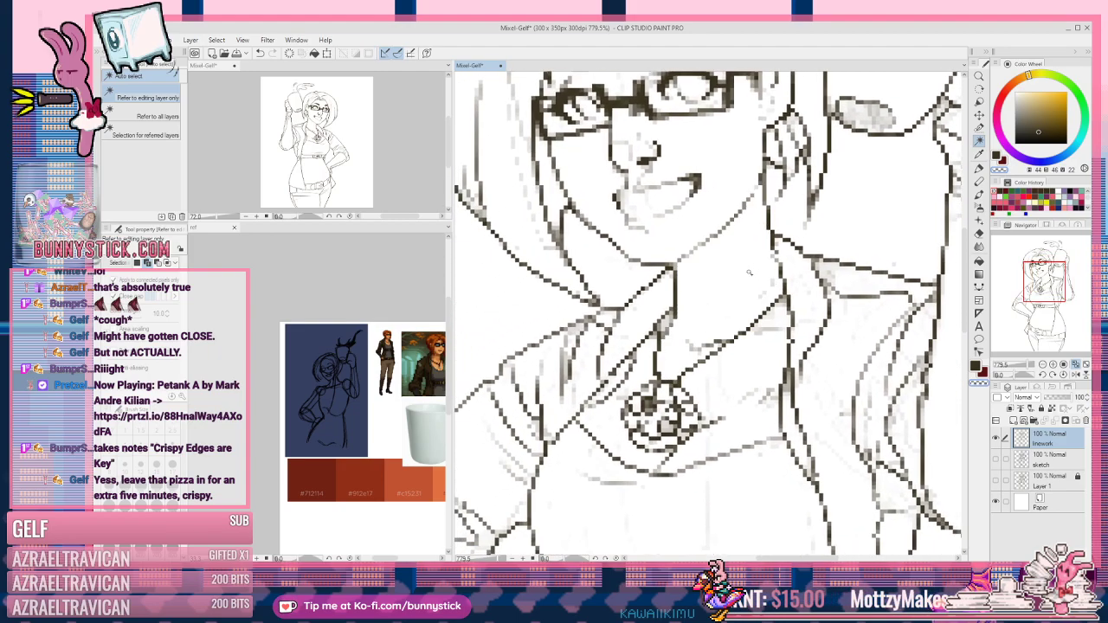
pyautogui.moveTo(706, 431); pyautogui.dragTo(773, 299)
pyautogui.click(819, 395)
pyautogui.hotkey('ctrl', 'd')
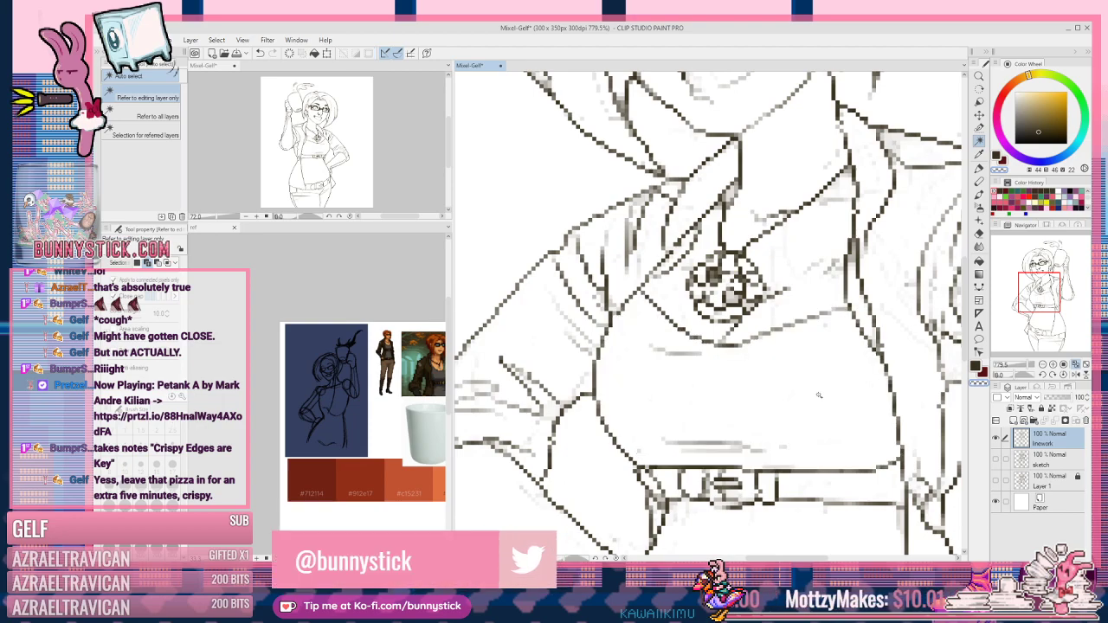
pyautogui.click(801, 242)
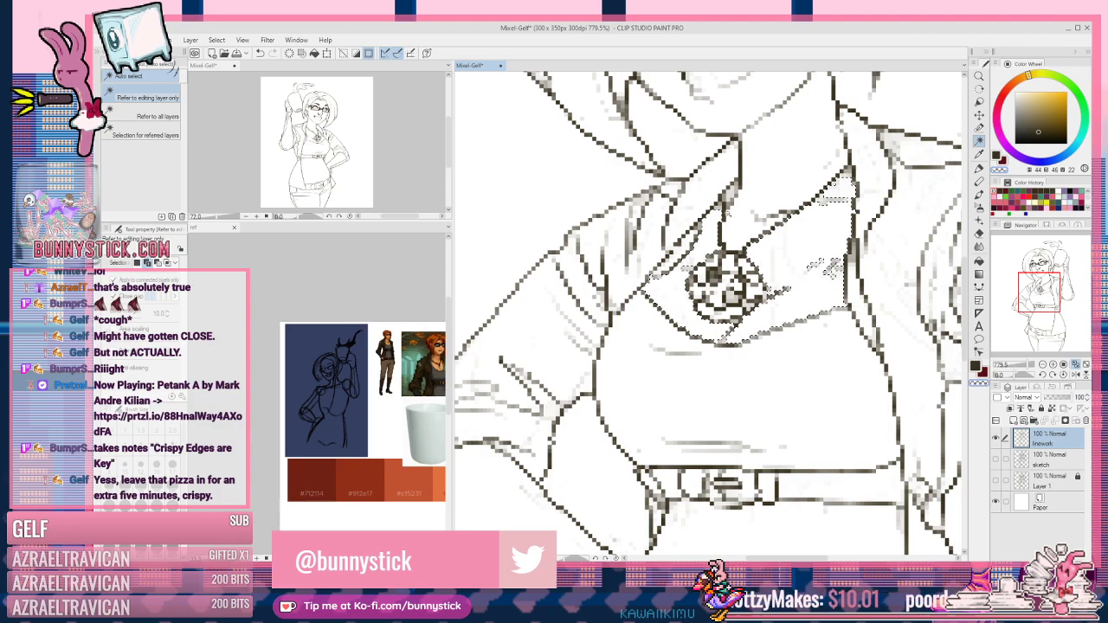
pyautogui.hotkey('ctrl', 'd')
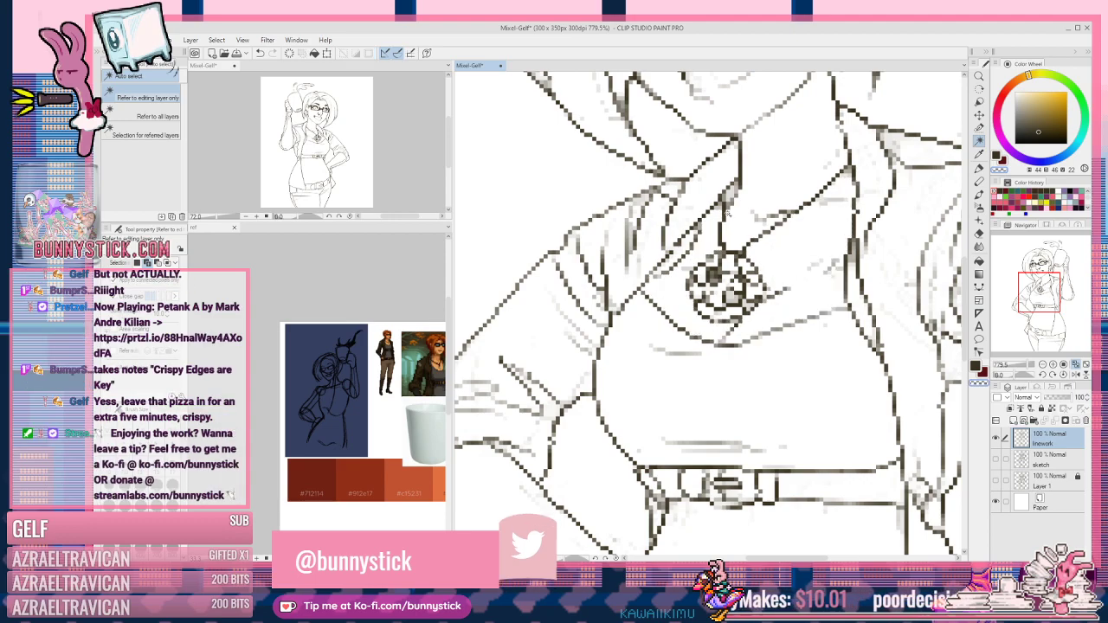
# Step: Check the collar below the chin and the jacket's shoulder for gaps with Auto Select, then deselect
pyautogui.press('p')
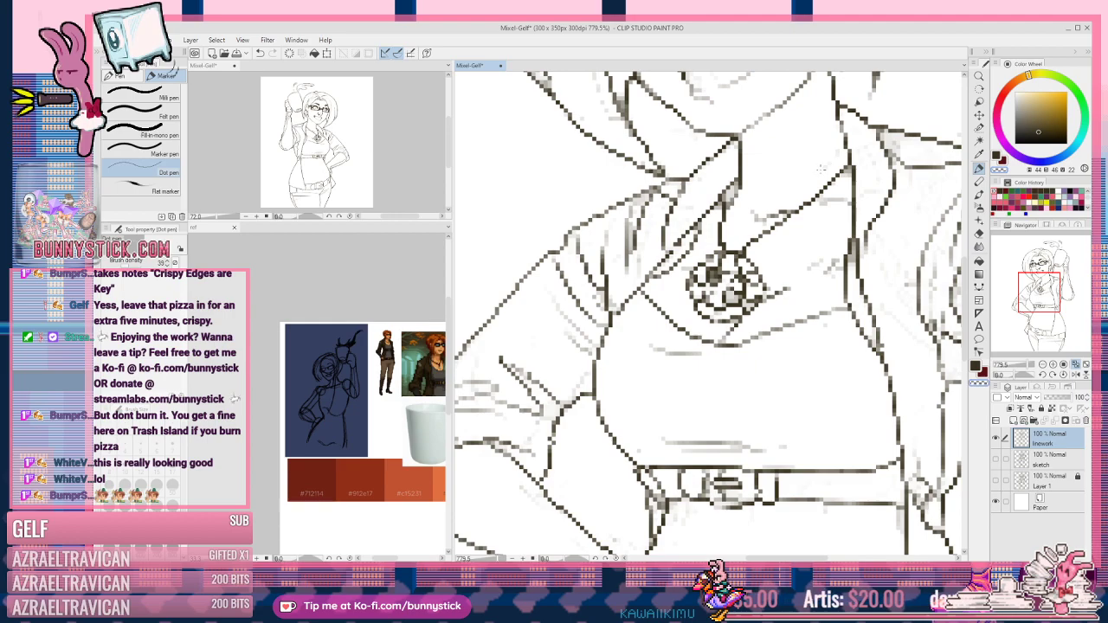
pyautogui.moveTo(796, 160); pyautogui.dragTo(735, 285)
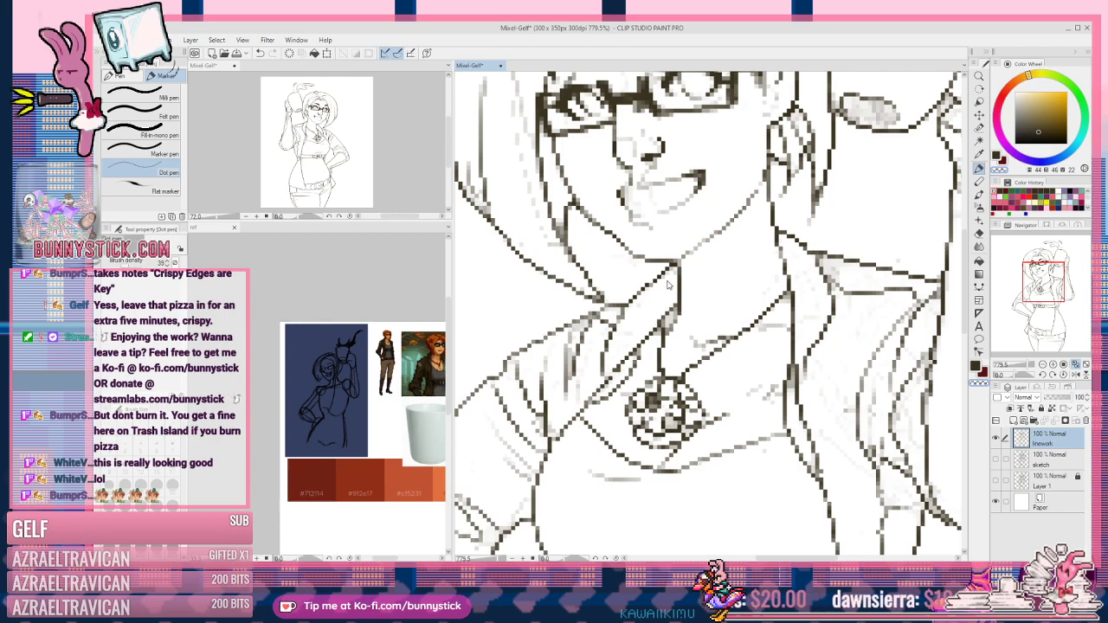
pyautogui.press('w')
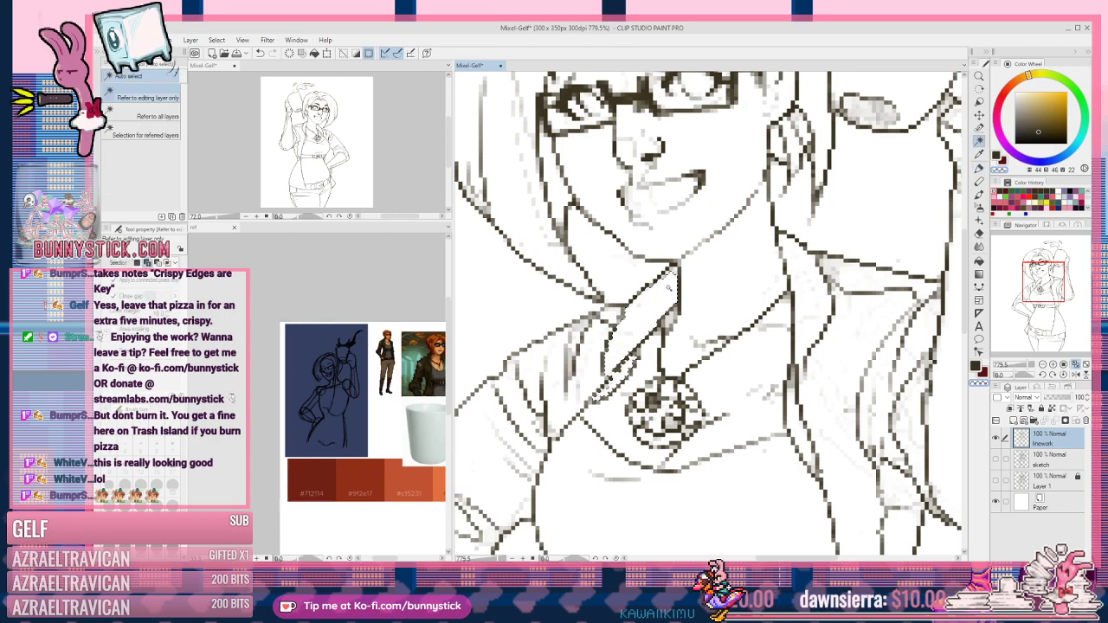
pyautogui.click(593, 349)
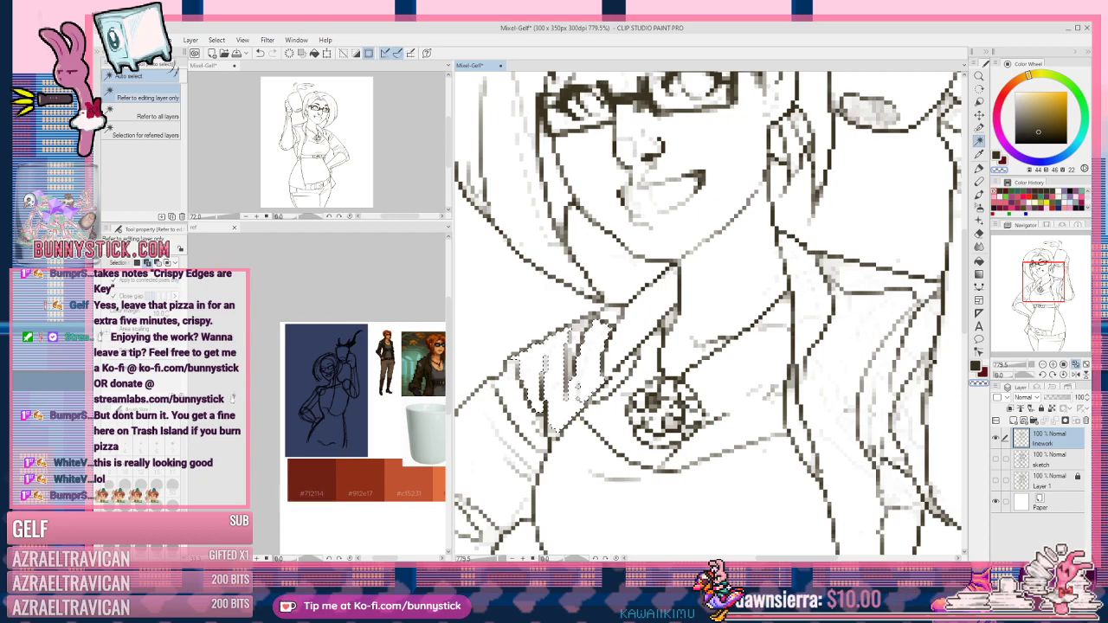
pyautogui.hotkey('ctrl', 'd')
# Step: Test-select the sleeve of the arm resting on the hip with Auto Select, then clear the selection
pyautogui.moveTo(578, 399); pyautogui.dragTo(791, 252)
pyautogui.click(655, 301)
pyautogui.click(650, 392)
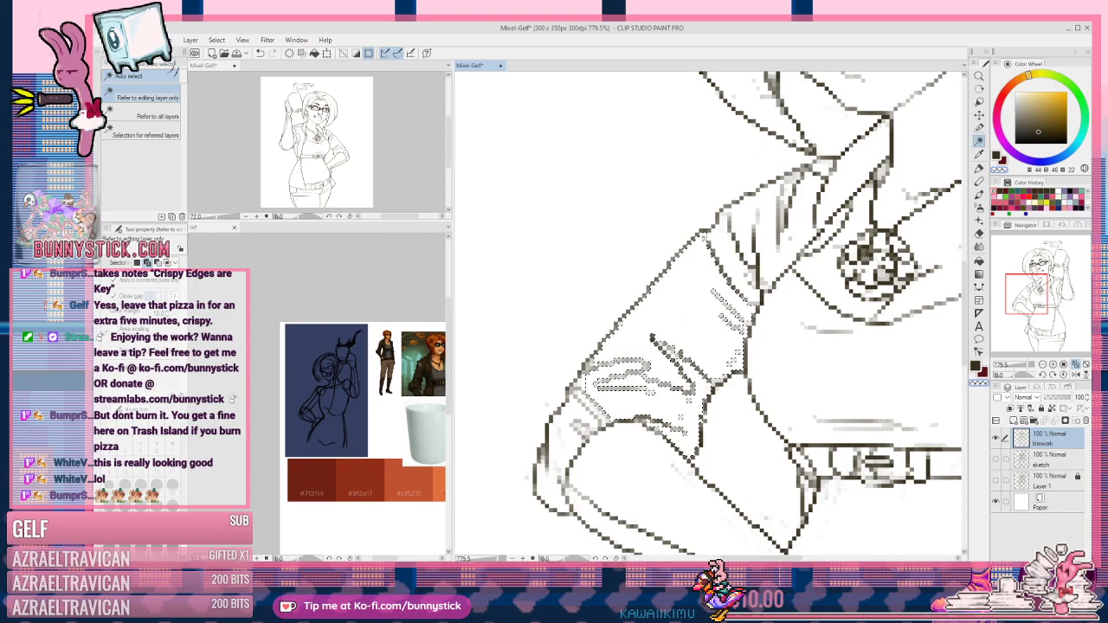
pyautogui.hotkey('ctrl', 'd')
# Step: Test-select the bent forearm, the gap beside the waist, the midriff and the elbow cuff, clearing the selections
pyautogui.moveTo(704, 478); pyautogui.dragTo(667, 380)
pyautogui.click(633, 397)
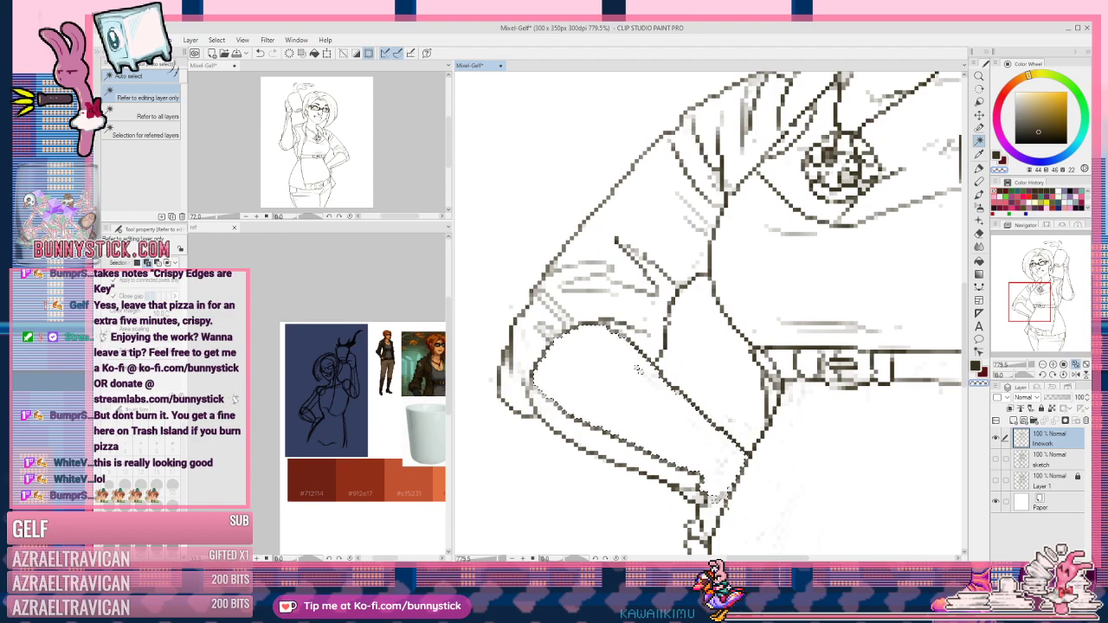
pyautogui.click(711, 389)
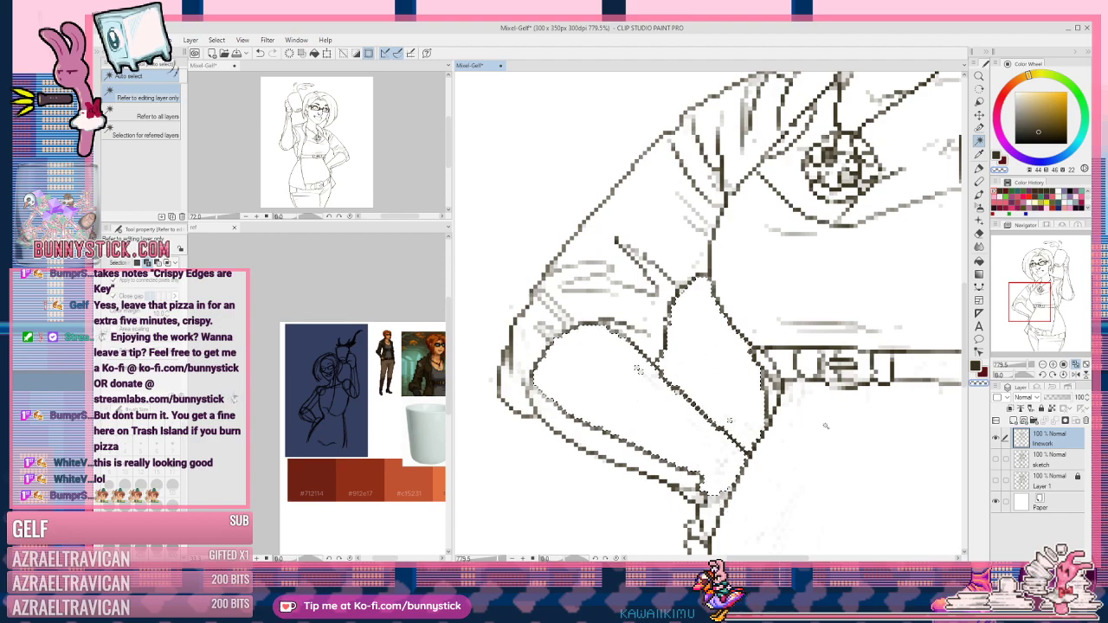
pyautogui.click(818, 428)
pyautogui.hotkey('ctrl', 'd')
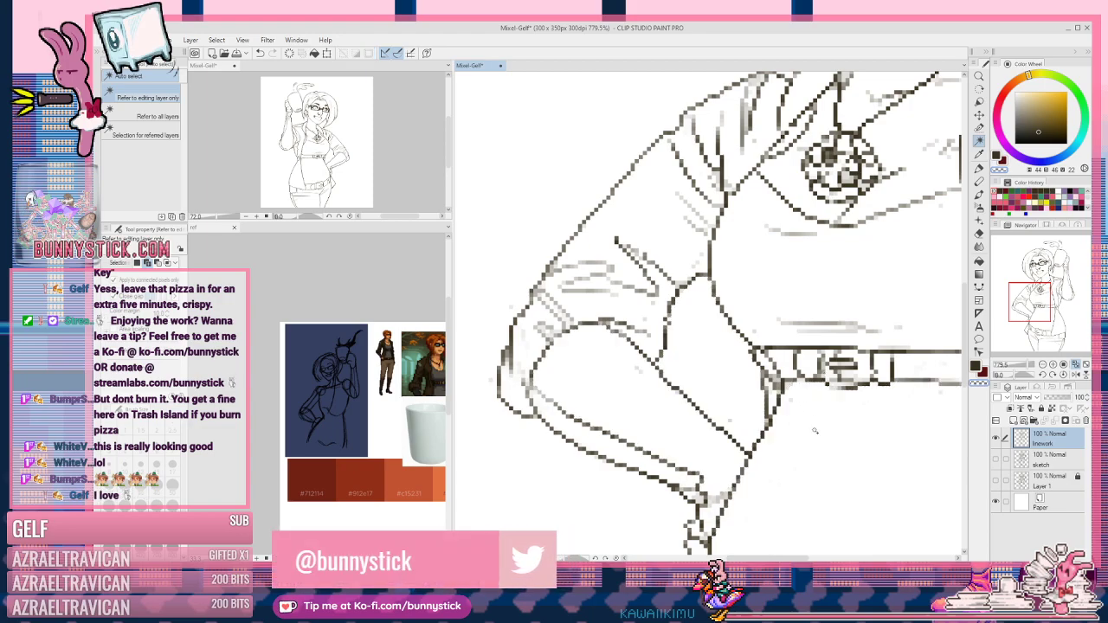
pyautogui.moveTo(639, 315); pyautogui.dragTo(776, 284)
pyautogui.click(674, 300)
pyautogui.hotkey('ctrl', 'd')
# Step: Check the jacket's front panel beside the raised arm for gaps with Auto Select
pyautogui.moveTo(896, 292); pyautogui.dragTo(653, 539)
pyautogui.moveTo(939, 162); pyautogui.dragTo(671, 465)
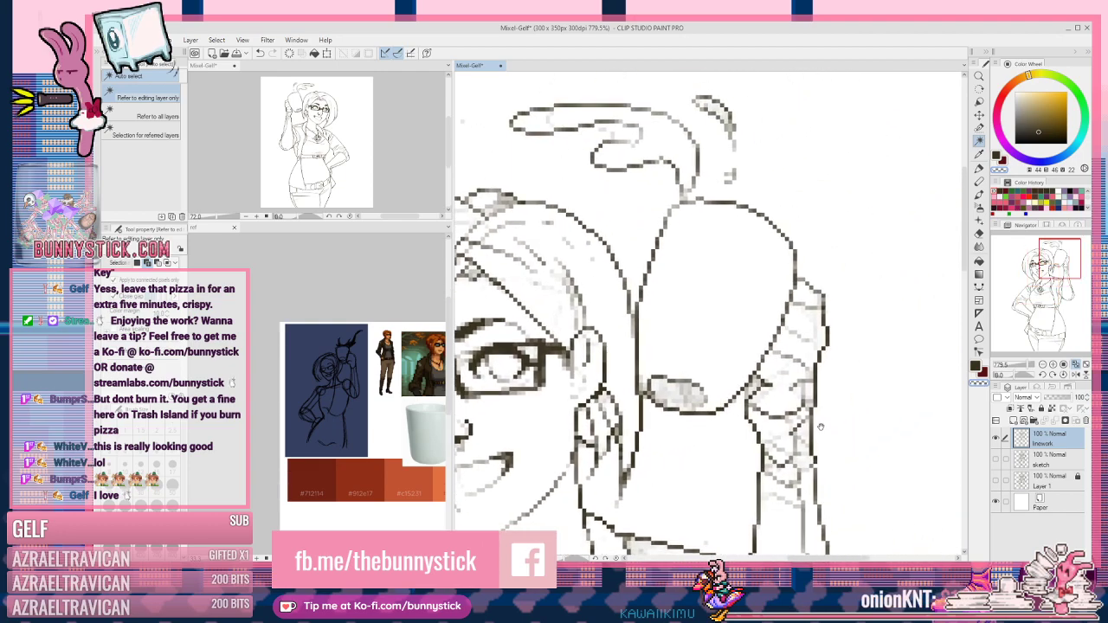
pyautogui.moveTo(848, 466); pyautogui.dragTo(691, 148)
pyautogui.moveTo(794, 425); pyautogui.dragTo(844, 298)
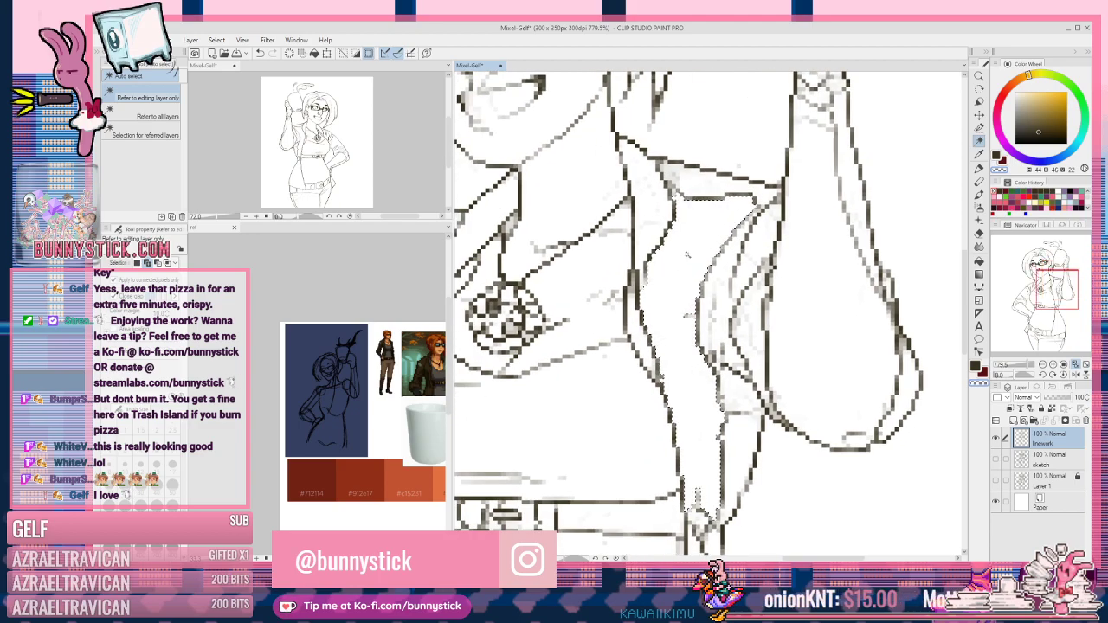
# Step: Test-select the trouser areas below the hip belt with Auto Select, then clear the selection
pyautogui.moveTo(644, 439); pyautogui.dragTo(784, 247)
pyautogui.moveTo(678, 473); pyautogui.dragTo(722, 152)
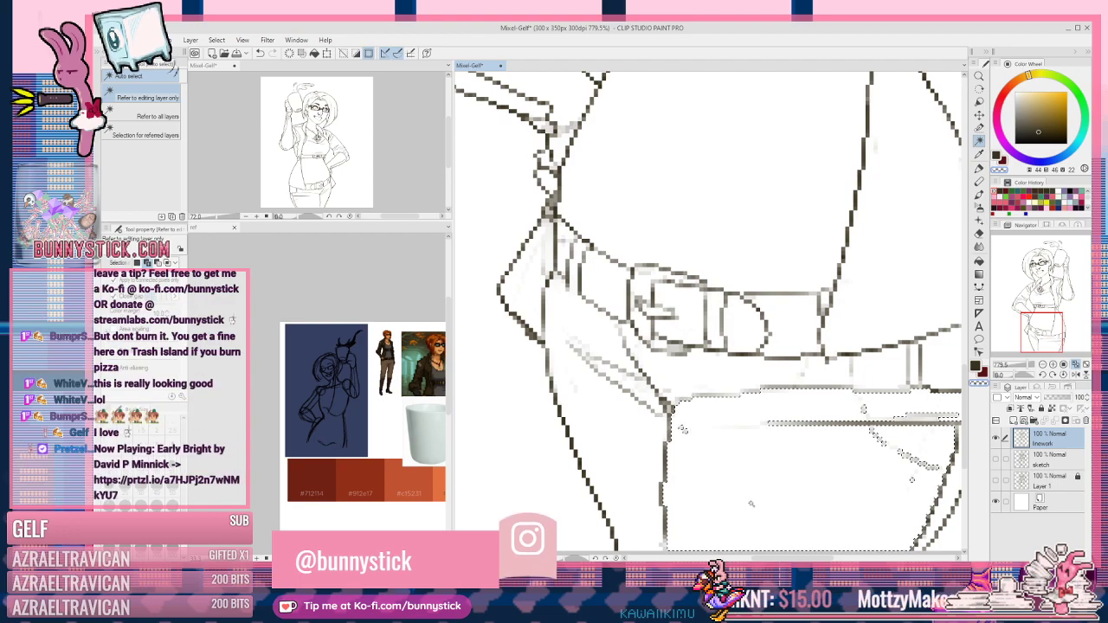
pyautogui.click(629, 437)
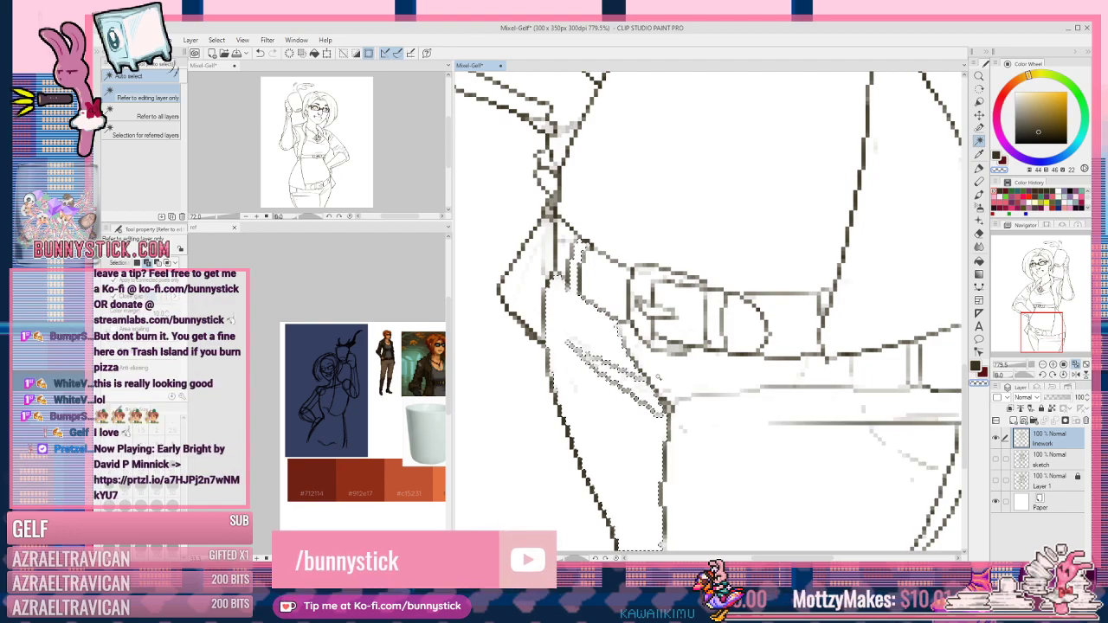
pyautogui.hotkey('ctrl', 'd')
# Step: Test-select the midriff below the upper belt with Auto Select to check its outline, then deselect
pyautogui.moveTo(820, 432); pyautogui.dragTo(629, 521)
pyautogui.moveTo(912, 329); pyautogui.dragTo(858, 447)
pyautogui.moveTo(847, 397)
pyautogui.mouseDown()
pyautogui.moveTo(868, 513)
pyautogui.moveTo(942, 535)
pyautogui.mouseUp()
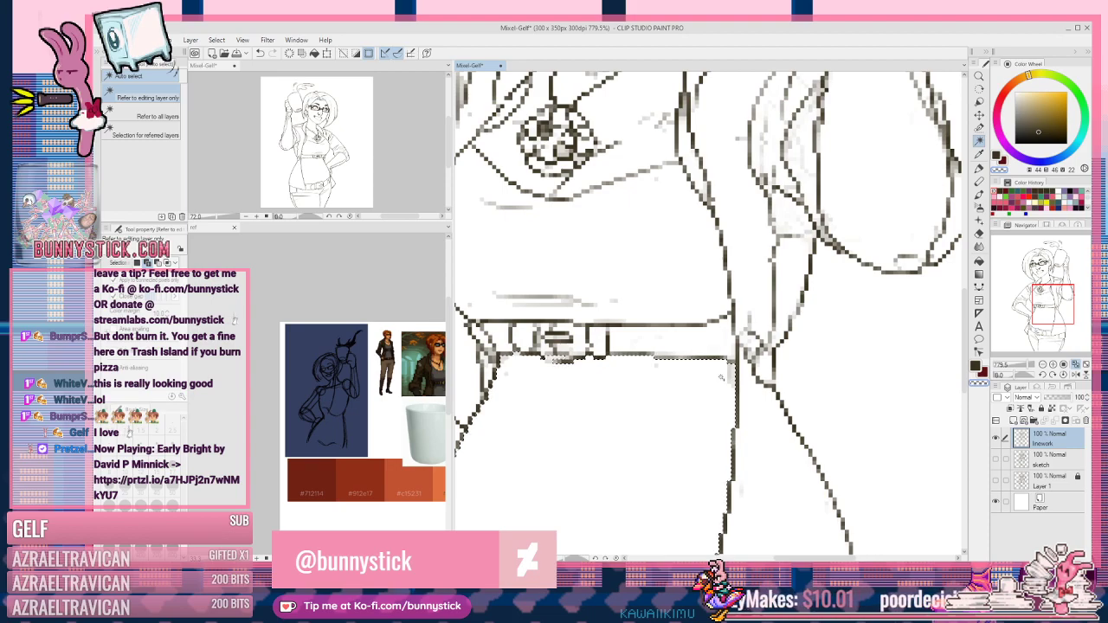
pyautogui.moveTo(603, 415); pyautogui.dragTo(767, 440)
# Step: Return to the Dot pen and examine the whole figure's linework, including the belt and trousers
pyautogui.press('p')
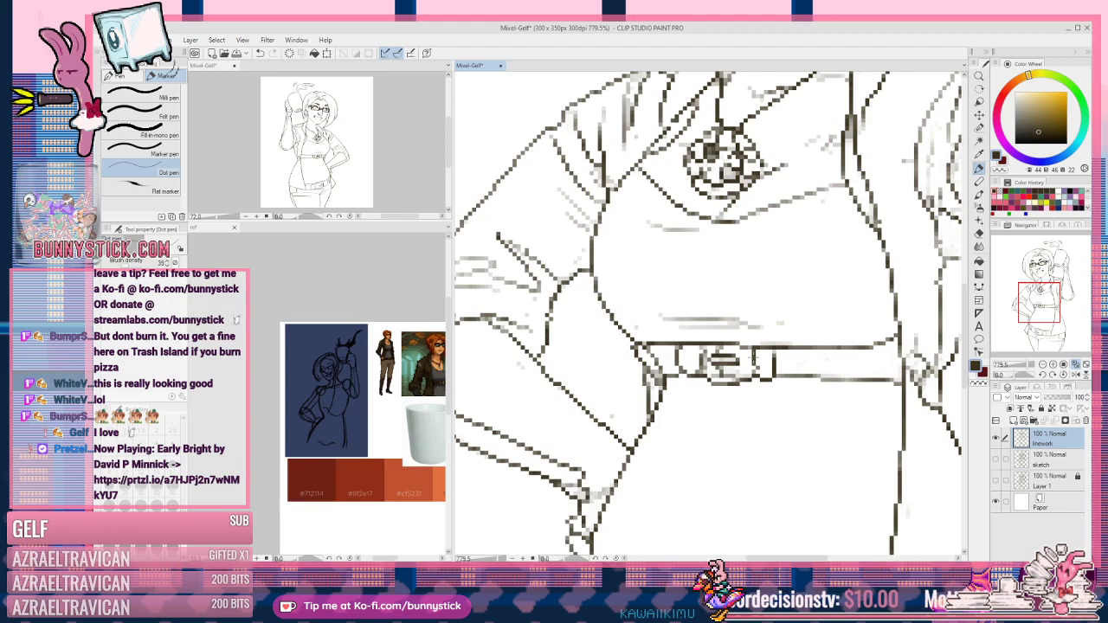
pyautogui.scroll(-7, 578, 409)
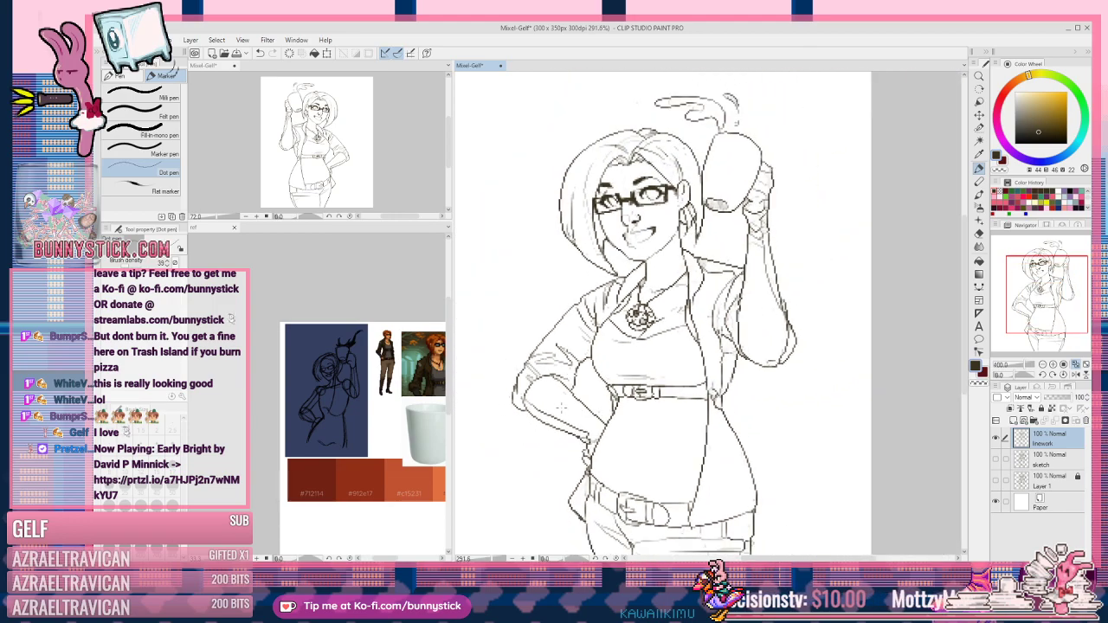
pyautogui.scroll(1, 526, 327)
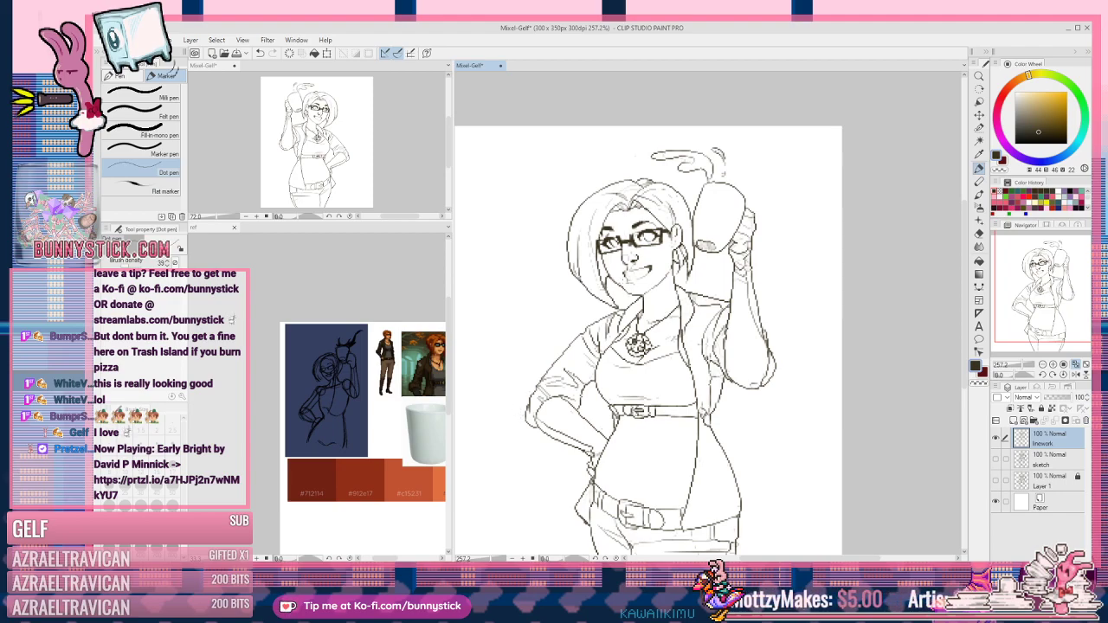
pyautogui.scroll(-3, 635, 282)
pyautogui.scroll(2, 680, 303)
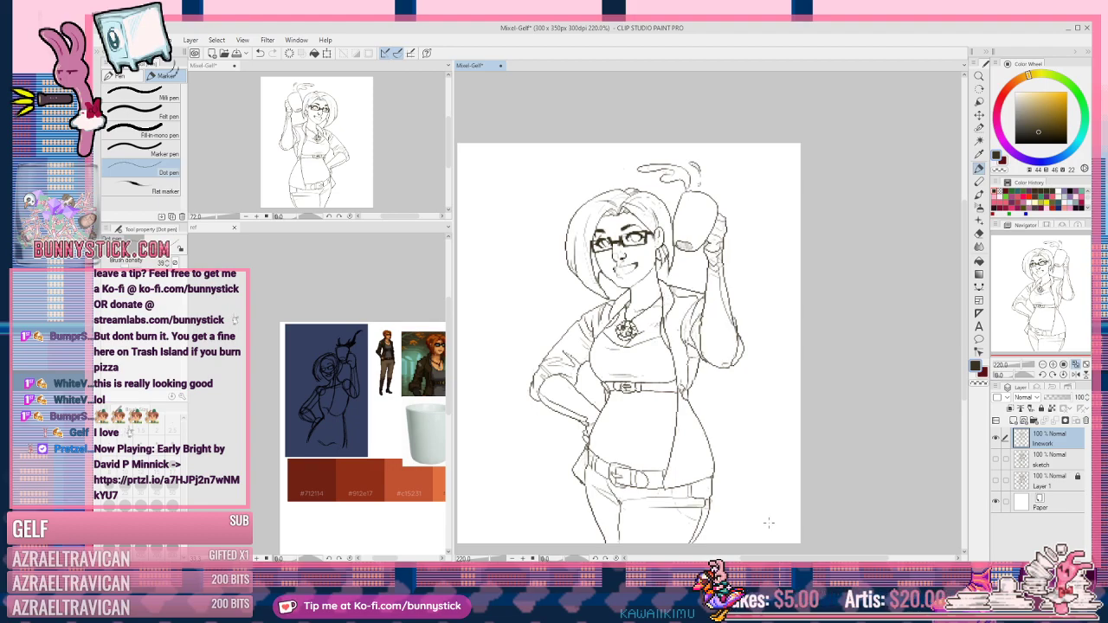
pyautogui.scroll(3, 771, 522)
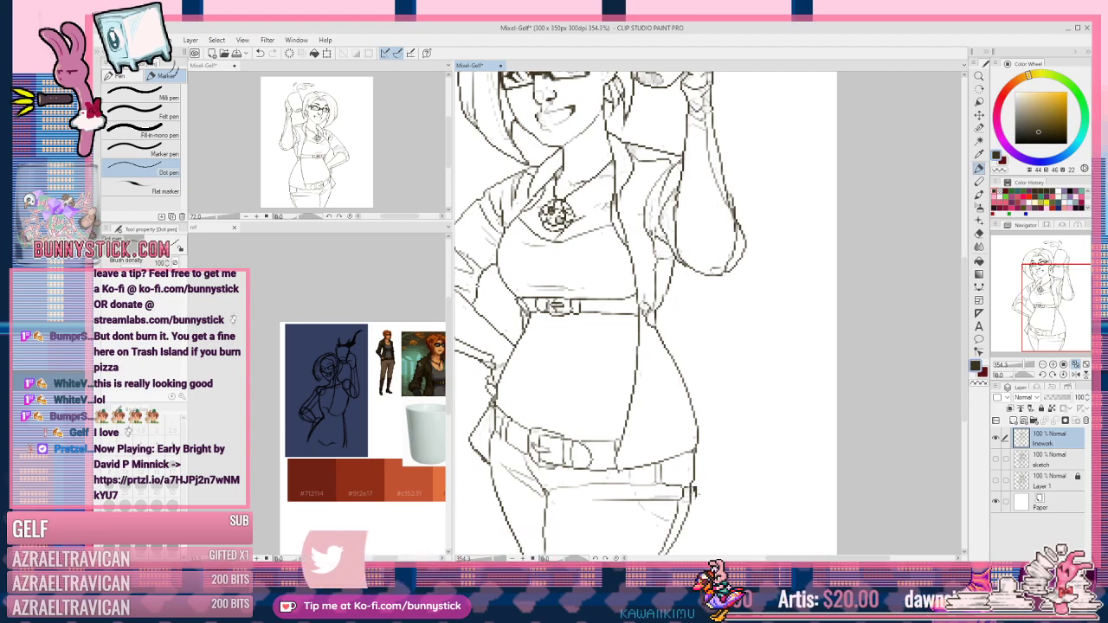
pyautogui.moveTo(722, 438); pyautogui.dragTo(856, 334)
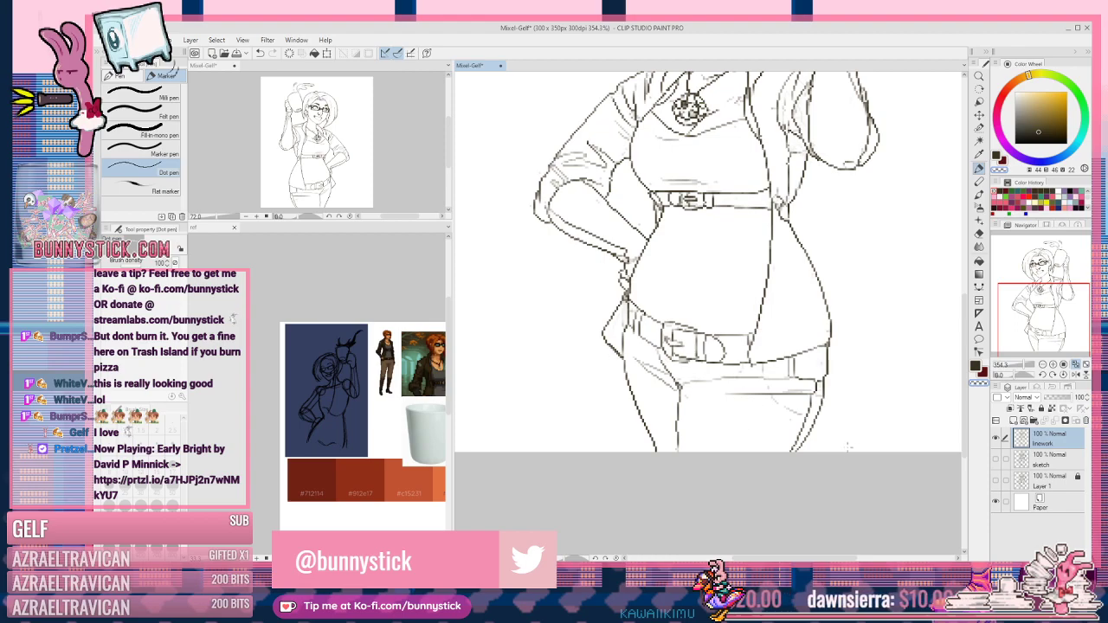
# Step: Check the outline around the figure near the cup and the steam above it for gaps with Auto Select, deselecting after each test
pyautogui.moveTo(691, 236); pyautogui.dragTo(748, 411)
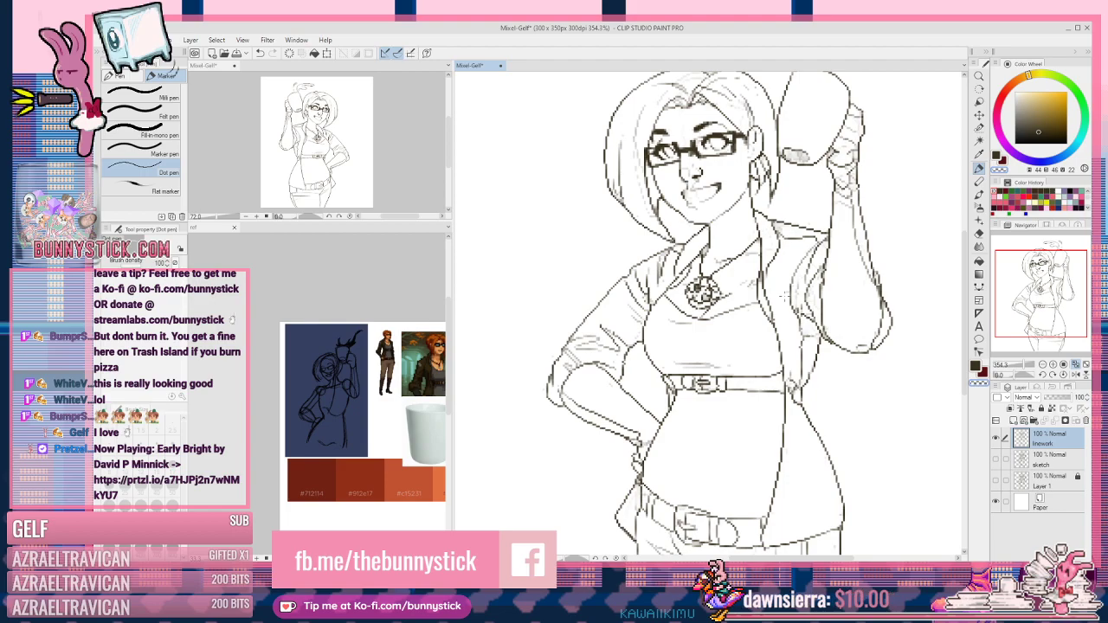
pyautogui.moveTo(833, 219); pyautogui.dragTo(810, 272)
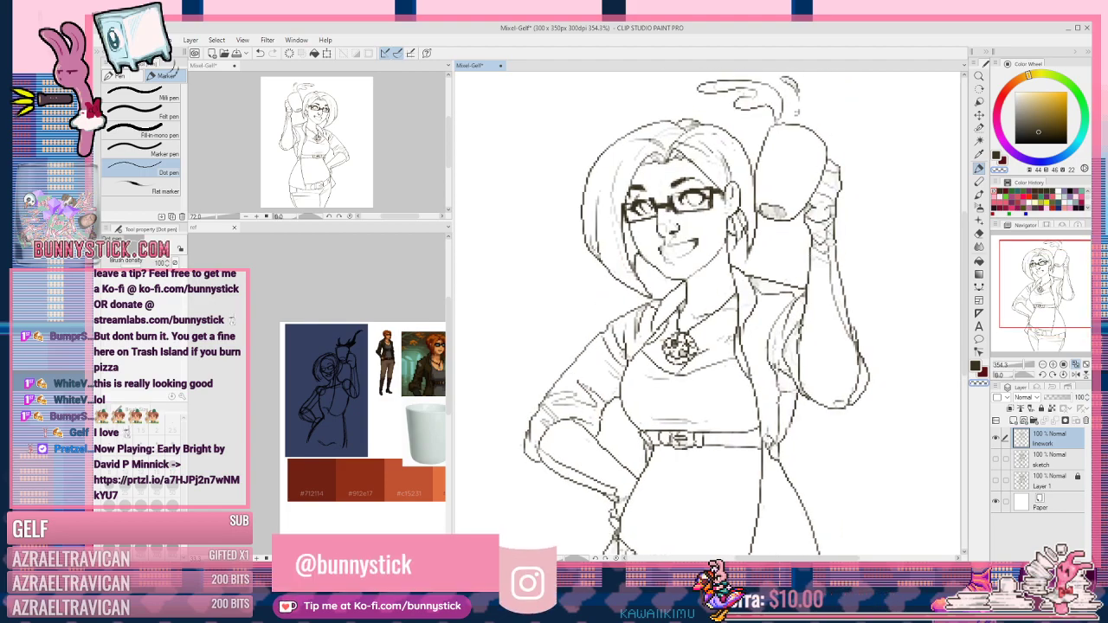
pyautogui.press('w')
pyautogui.click(762, 186)
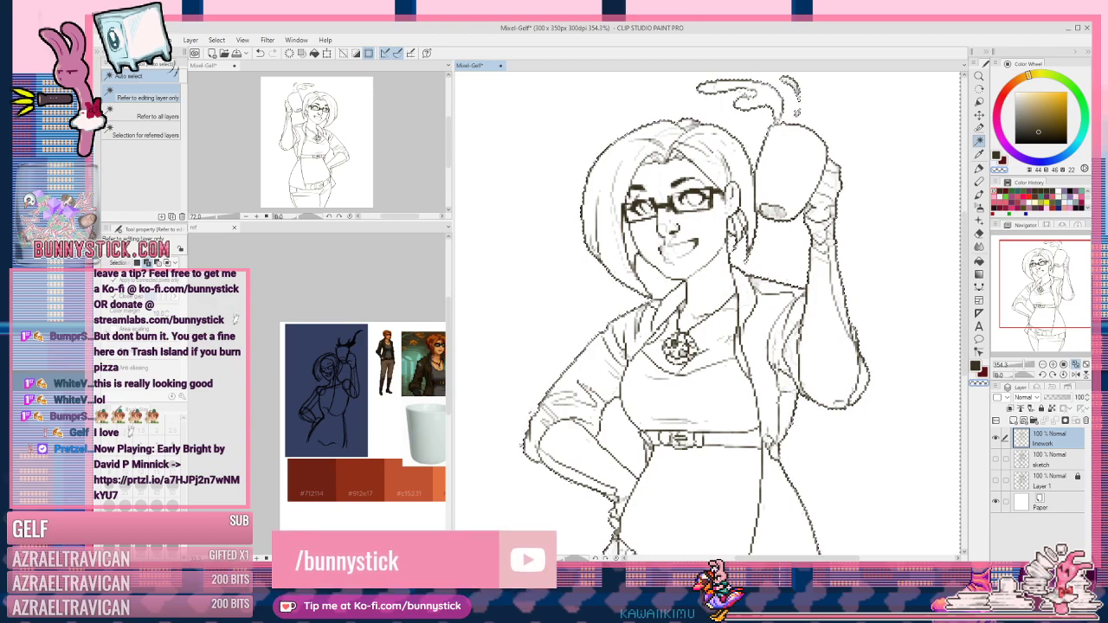
pyautogui.hotkey('ctrl', 'd')
pyautogui.click(755, 94)
pyautogui.hotkey('ctrl', 'd')
pyautogui.hotkey('ctrl', '-')
pyautogui.hotkey('ctrl', '-')
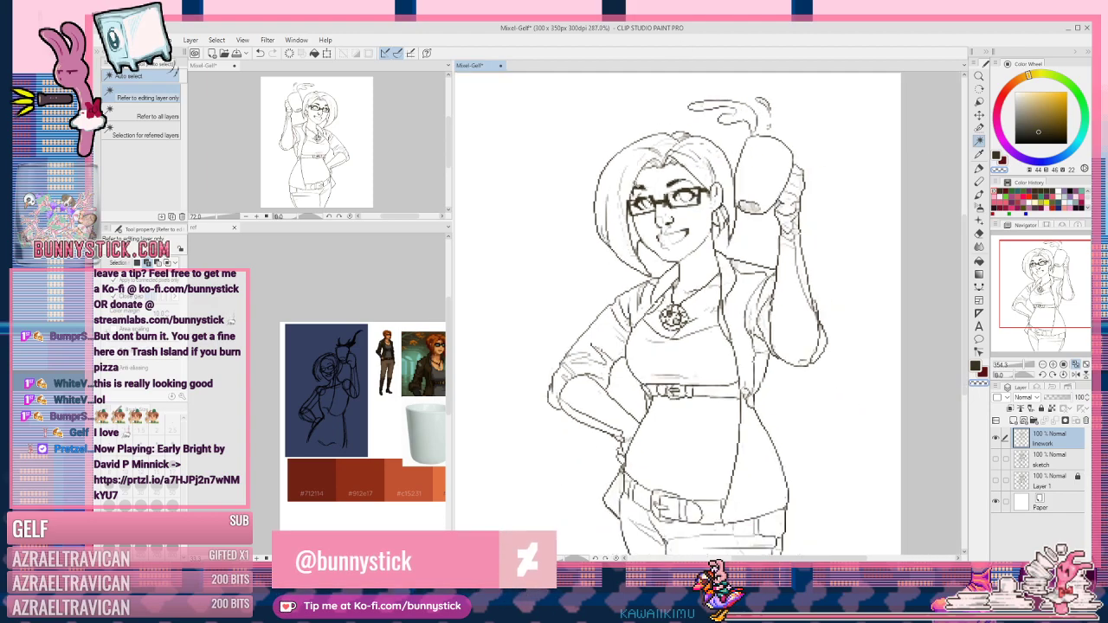
pyautogui.moveTo(634, 253)
pyautogui.mouseDown()
pyautogui.moveTo(667, 252)
pyautogui.moveTo(652, 252)
pyautogui.mouseUp()
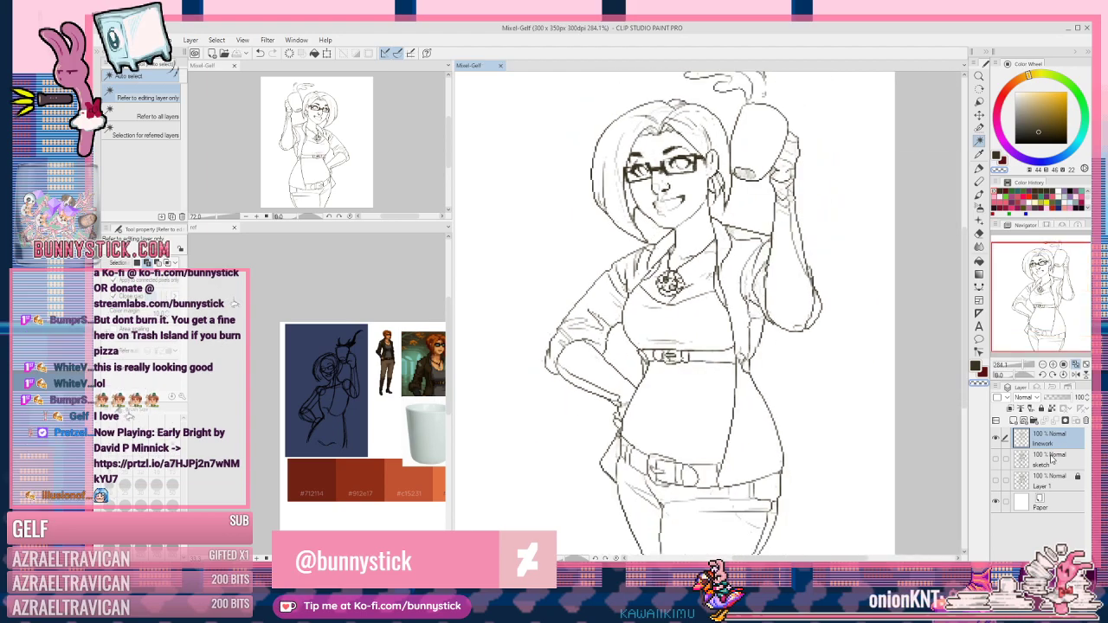
# Step: Add a new raster layer directly above the sketch layer, beneath the linework
pyautogui.click(1046, 463)
pyautogui.hotkey('ctrl', 'shift', 'n')
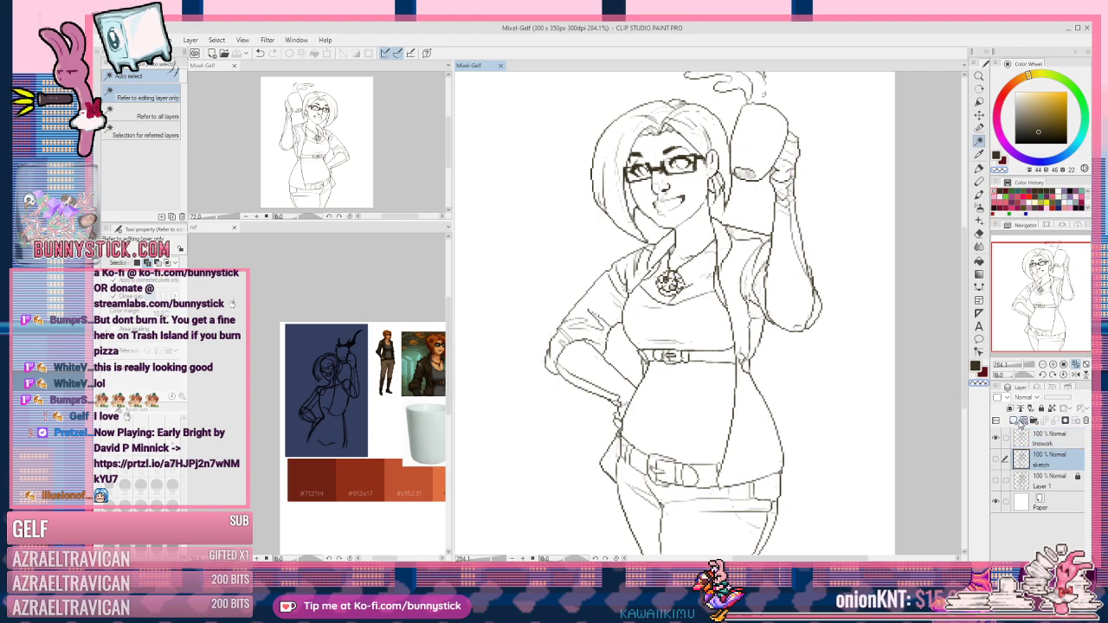
pyautogui.hotkey('ctrl', 'z')
pyautogui.click(1013, 420)
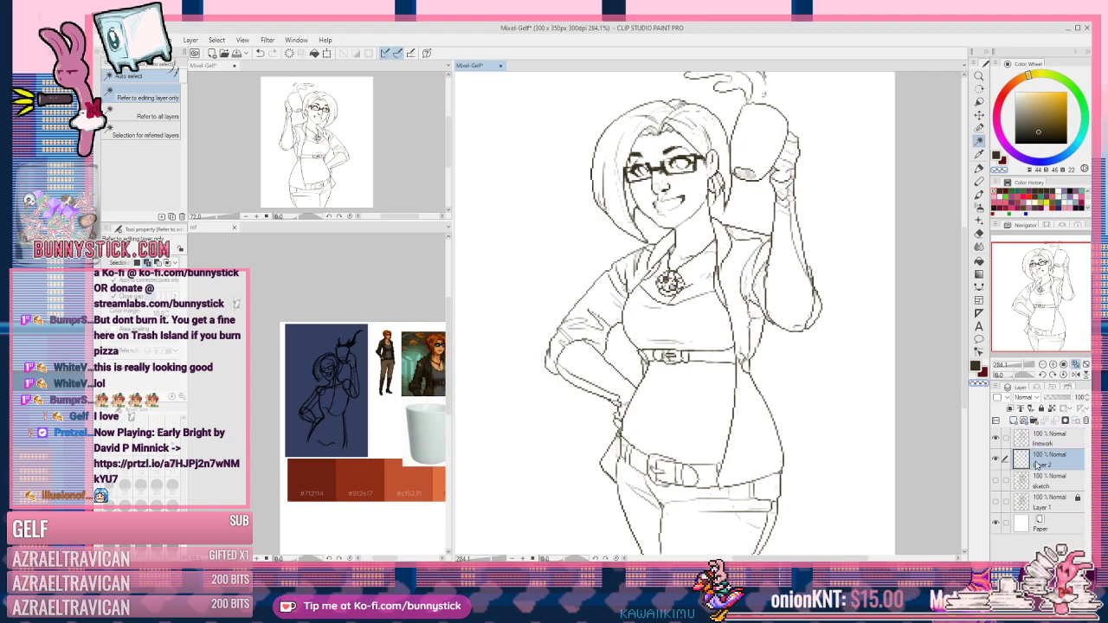
# Step: Lock the linework layer and the sketch layer
pyautogui.click(1047, 442)
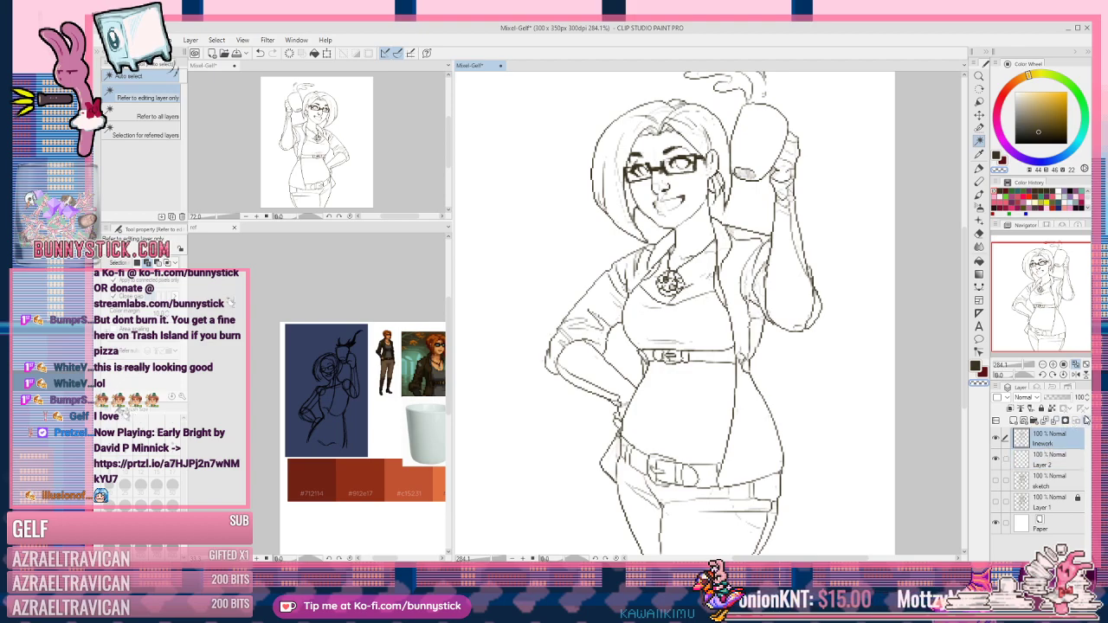
pyautogui.click(1051, 408)
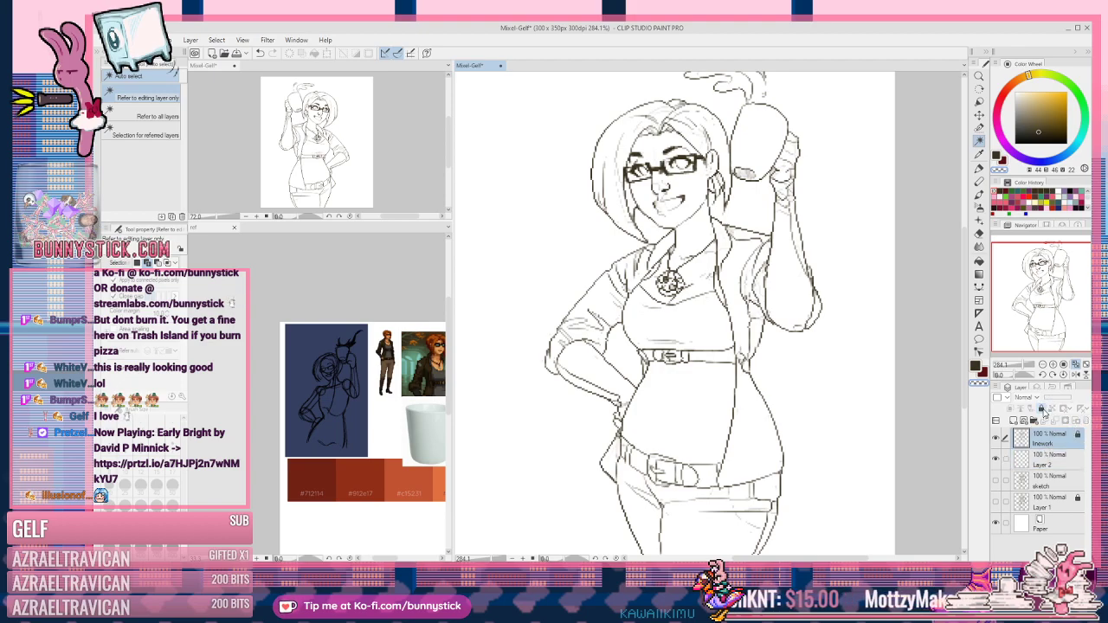
pyautogui.click(1071, 486)
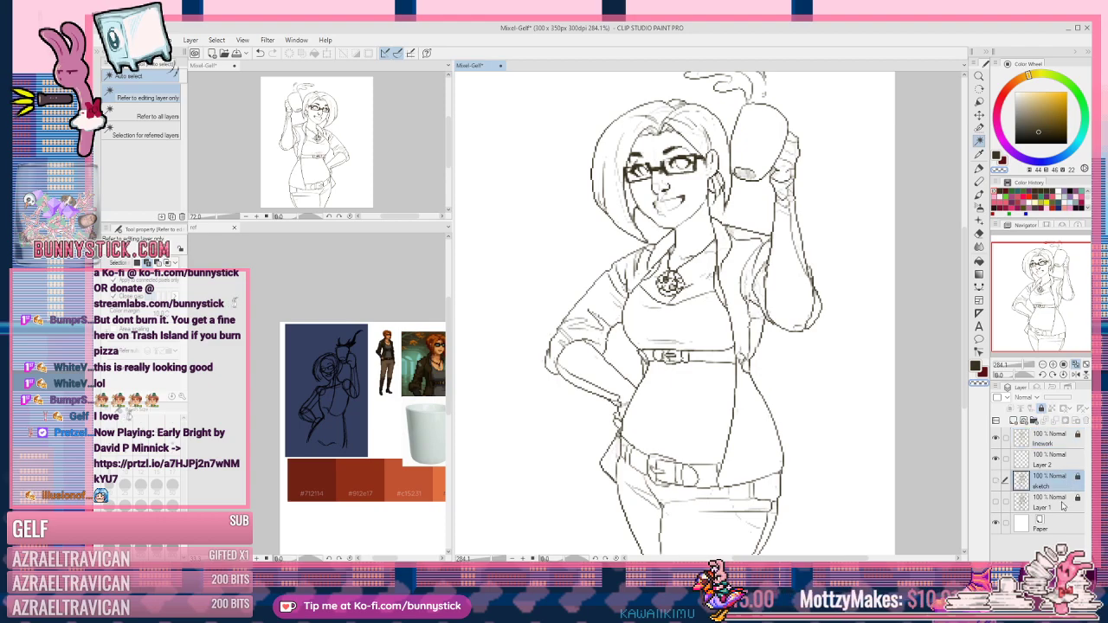
# Step: Group the sketch layer and Layer 1 in a new folder named "sketch" and collapse it
pyautogui.click(1061, 504)
pyautogui.rightClick(1060, 500)
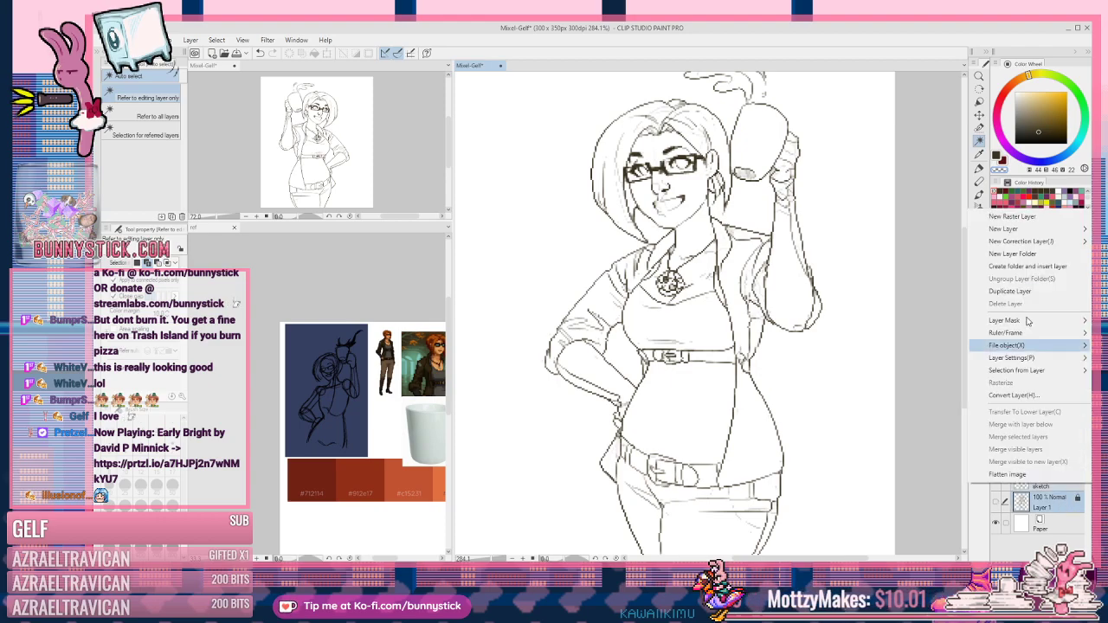
pyautogui.click(1027, 266)
pyautogui.doubleClick(1044, 481)
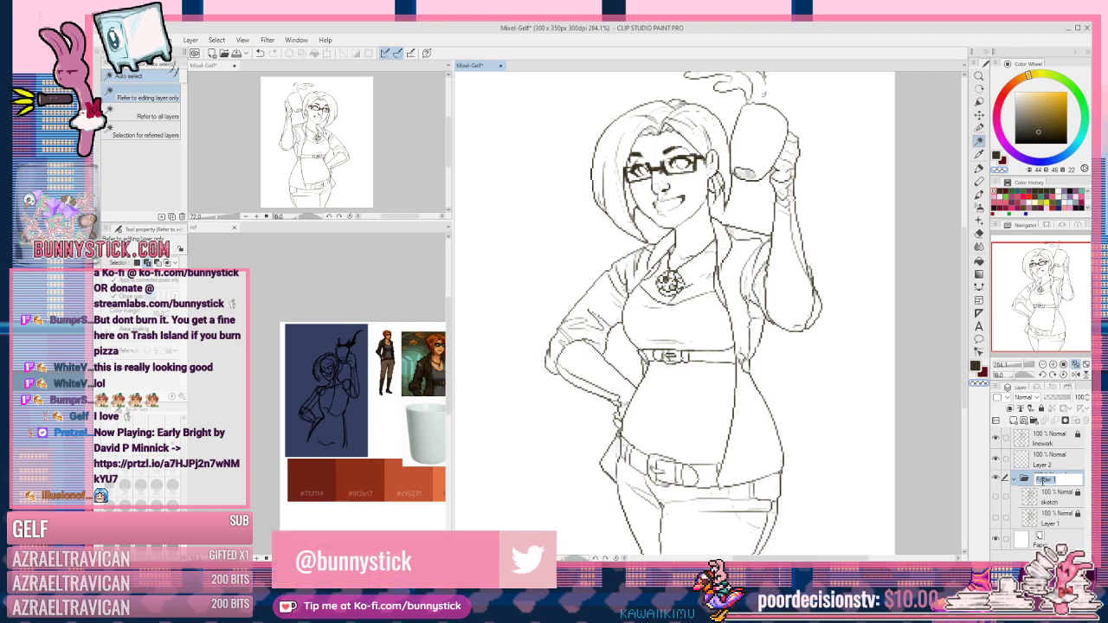
pyautogui.write('sketch')
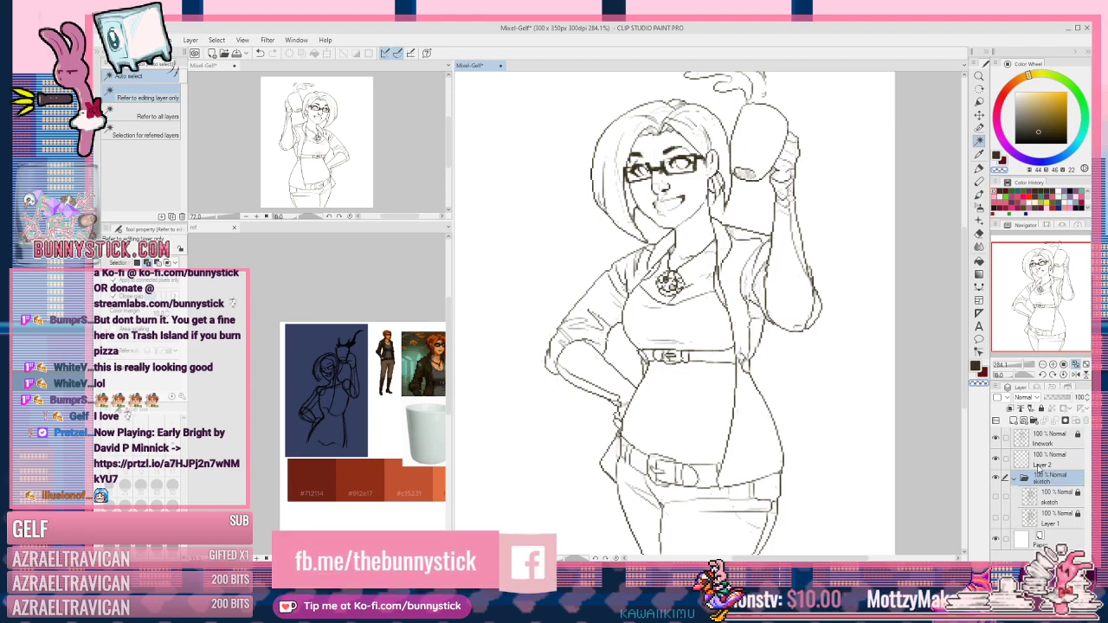
pyautogui.click(1015, 479)
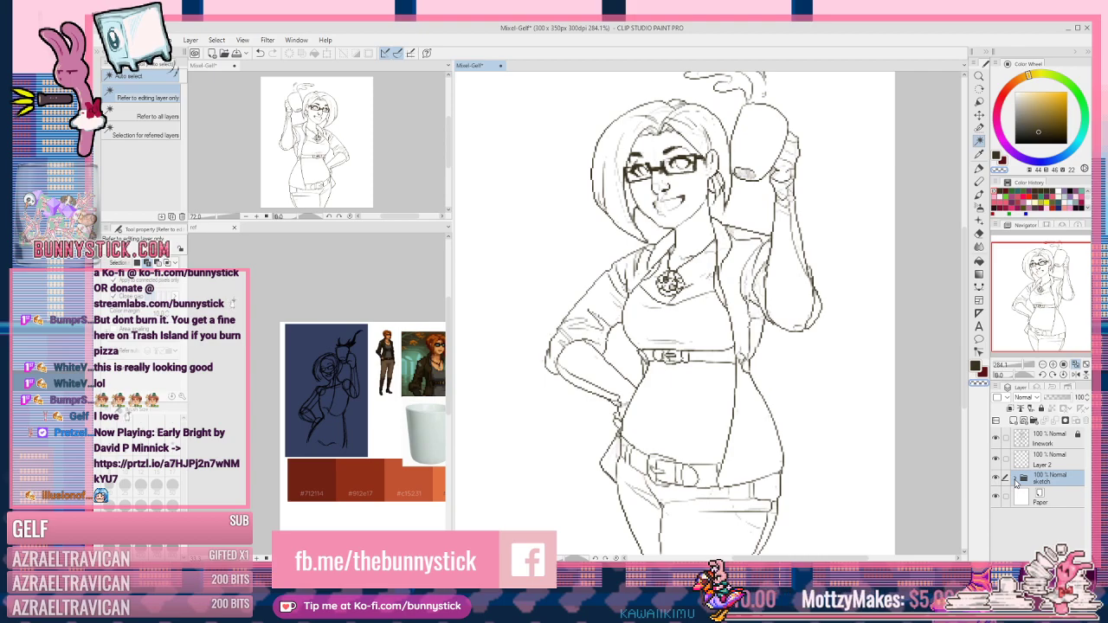
# Step: Make Layer 2 active, choose Enclose and fill, and sample the light orange from the ref document's palette before returning to the drawing
pyautogui.scroll(-1, 583, 413)
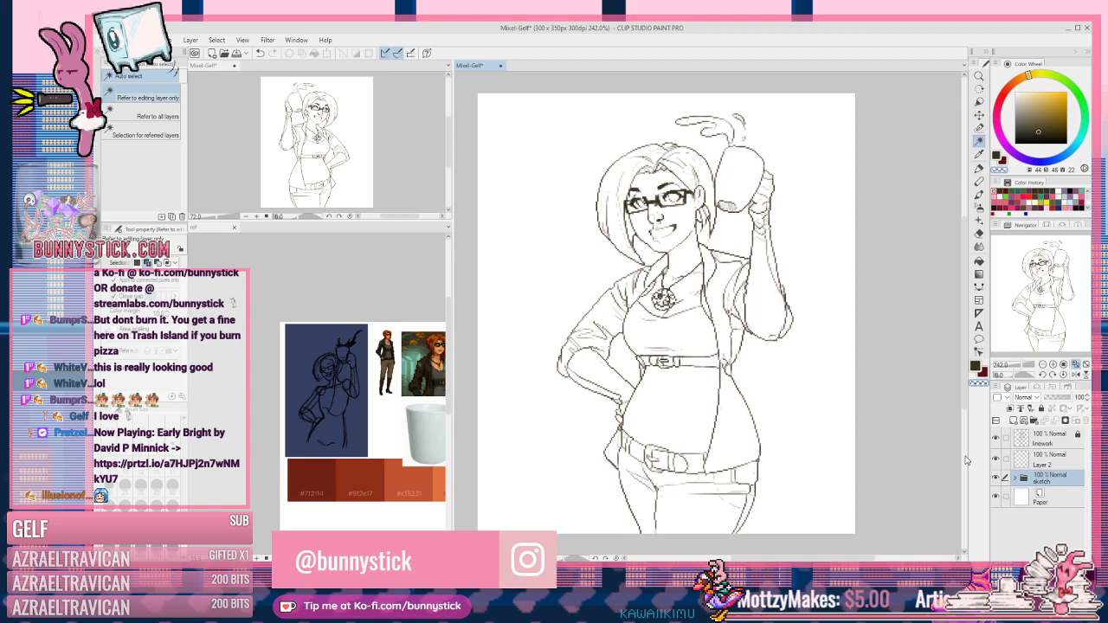
pyautogui.click(1037, 464)
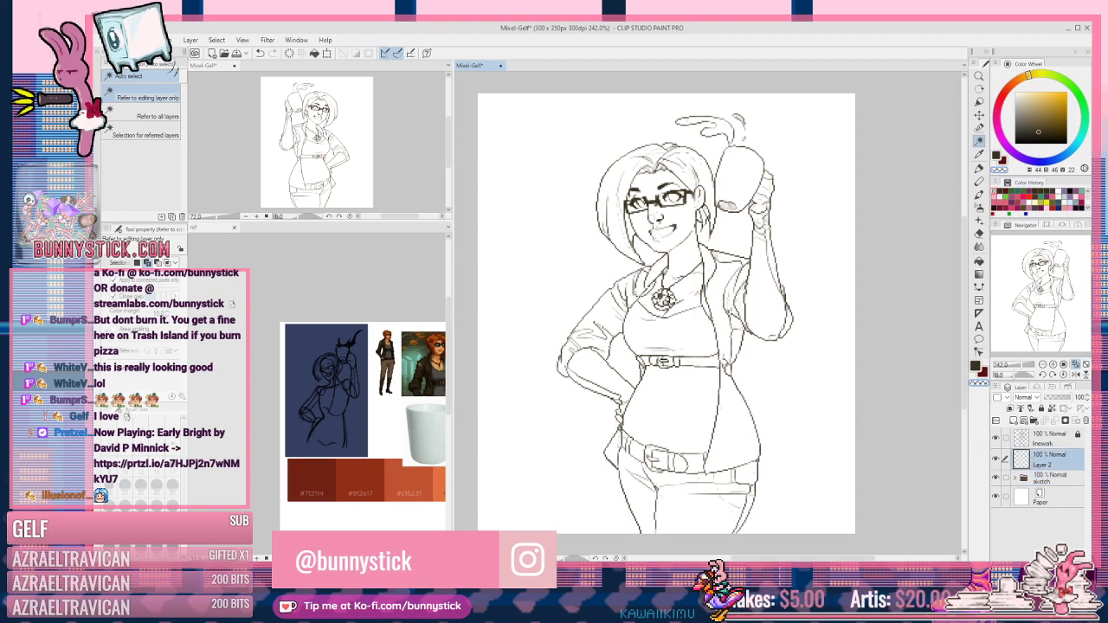
pyautogui.hotkey('ctrl', 'Tab')
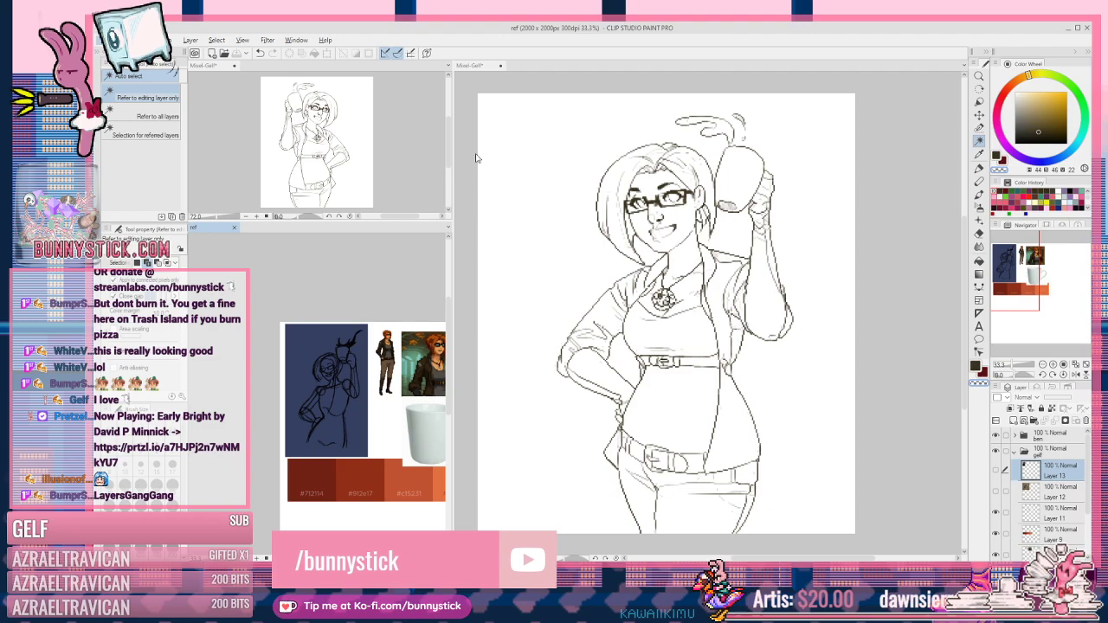
pyautogui.press('g')
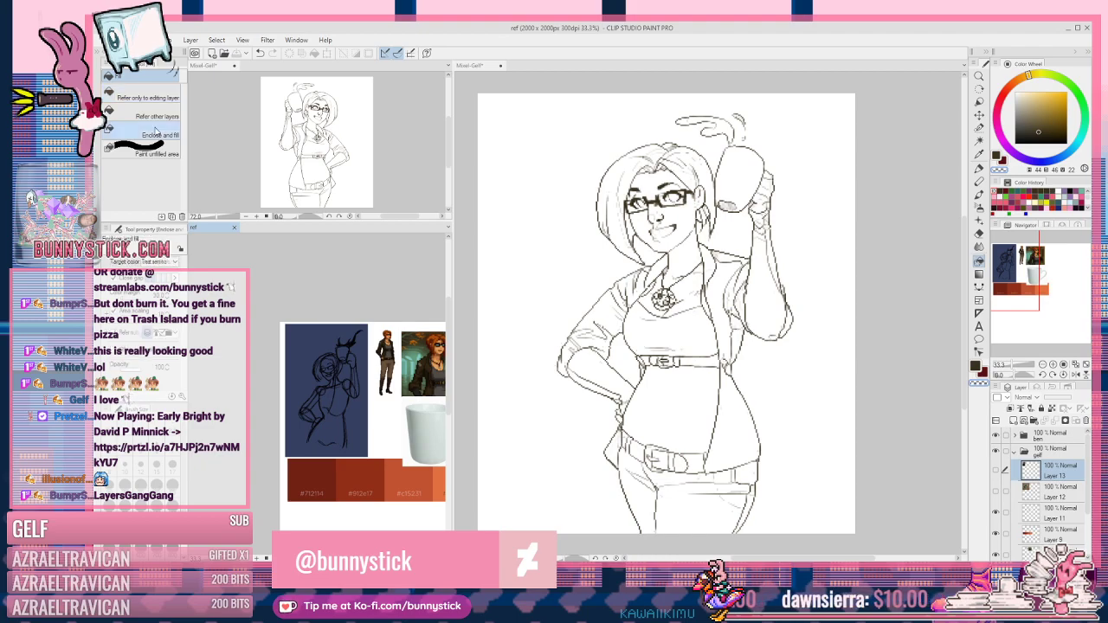
pyautogui.click(155, 134)
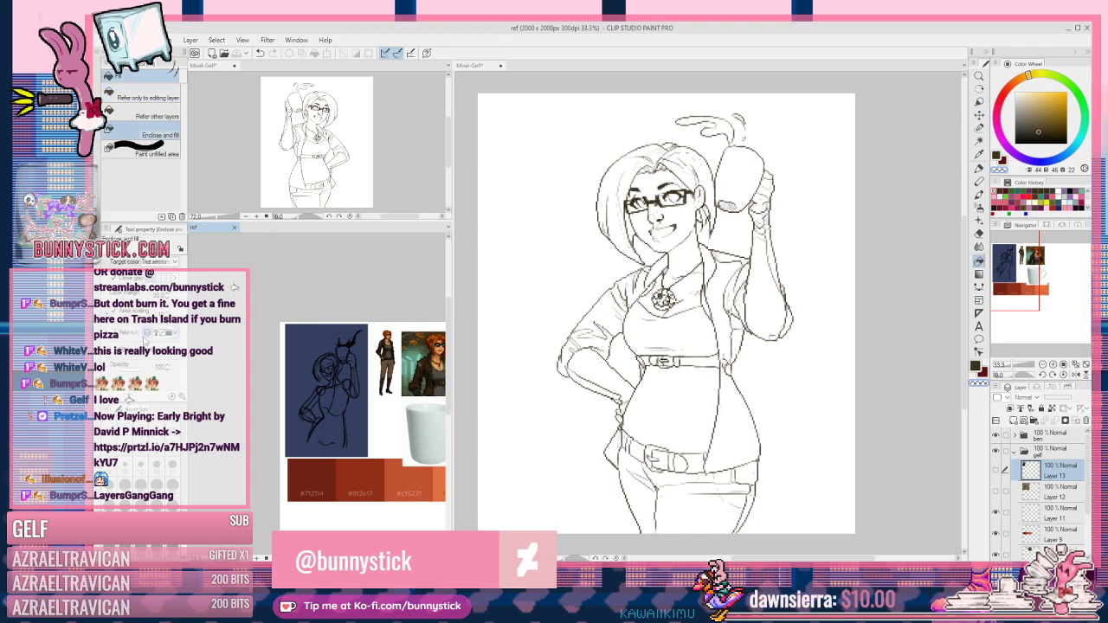
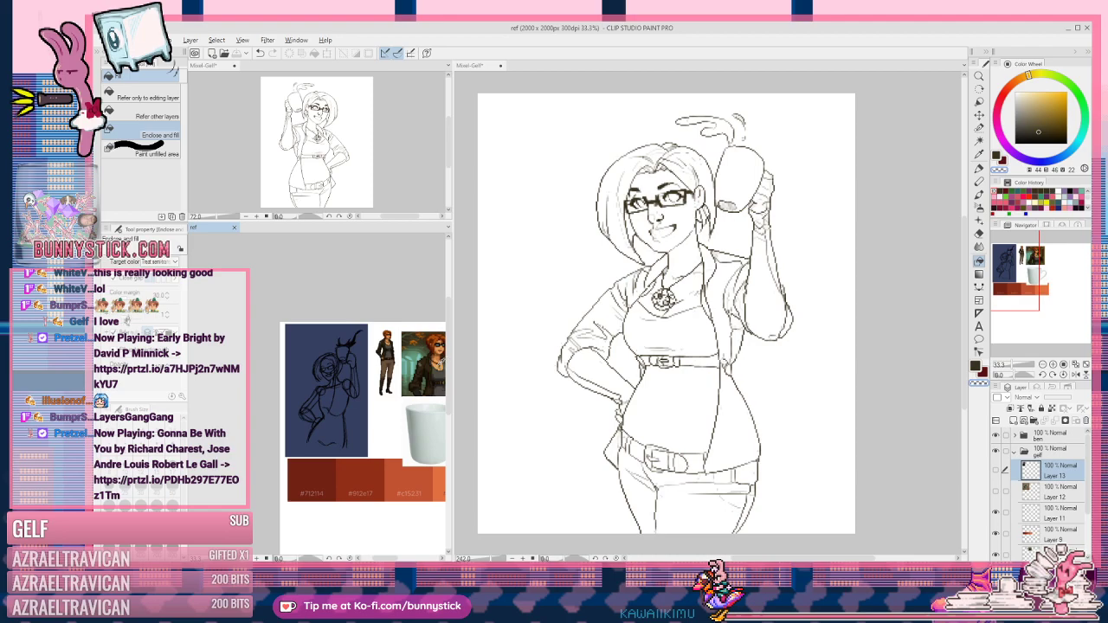
pyautogui.keyDown('alt'); pyautogui.click(434, 359); pyautogui.keyUp('alt')
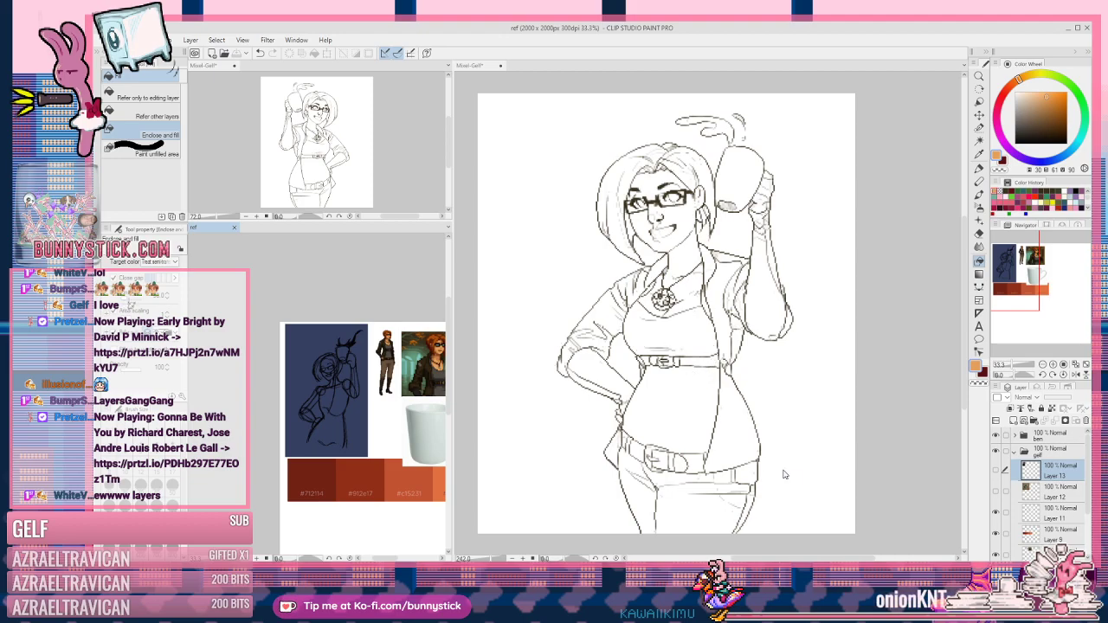
pyautogui.click(817, 498)
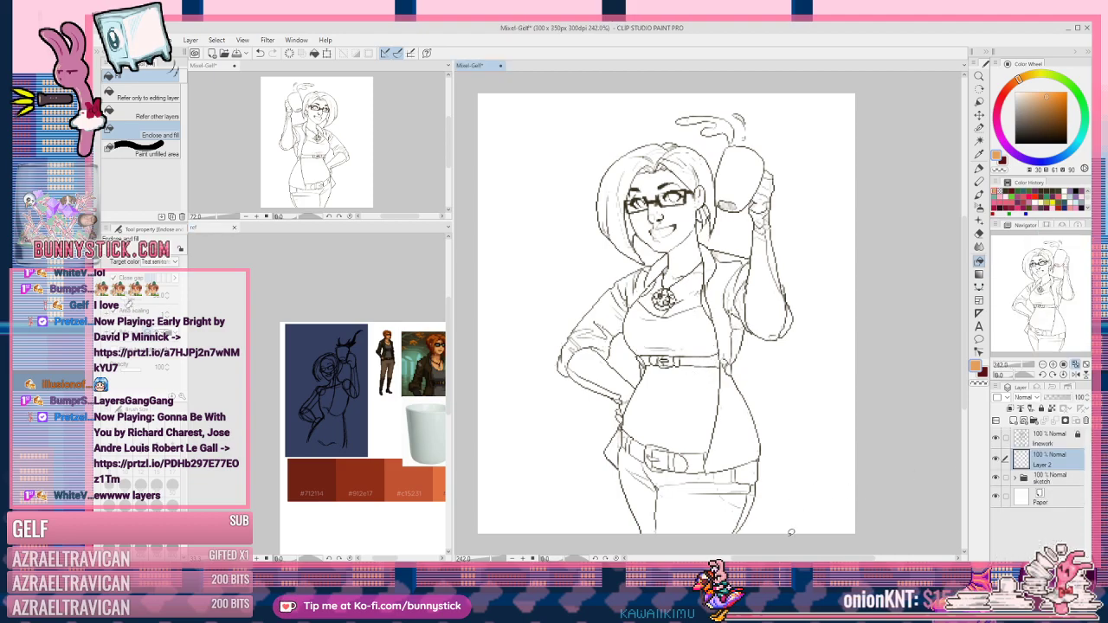
# Step: Fill the whole figure on Layer 2 with light orange by enclosing it with Enclose and fill
pyautogui.moveTo(767, 545)
pyautogui.mouseDown()
pyautogui.moveTo(819, 210)
pyautogui.moveTo(777, 117)
pyautogui.moveTo(677, 95)
pyautogui.mouseUp()
pyautogui.moveTo(580, 157)
pyautogui.mouseDown()
pyautogui.moveTo(532, 446)
pyautogui.moveTo(597, 524)
pyautogui.moveTo(712, 543)
pyautogui.moveTo(763, 534)
pyautogui.mouseUp()
pyautogui.scroll(2, 759, 299)
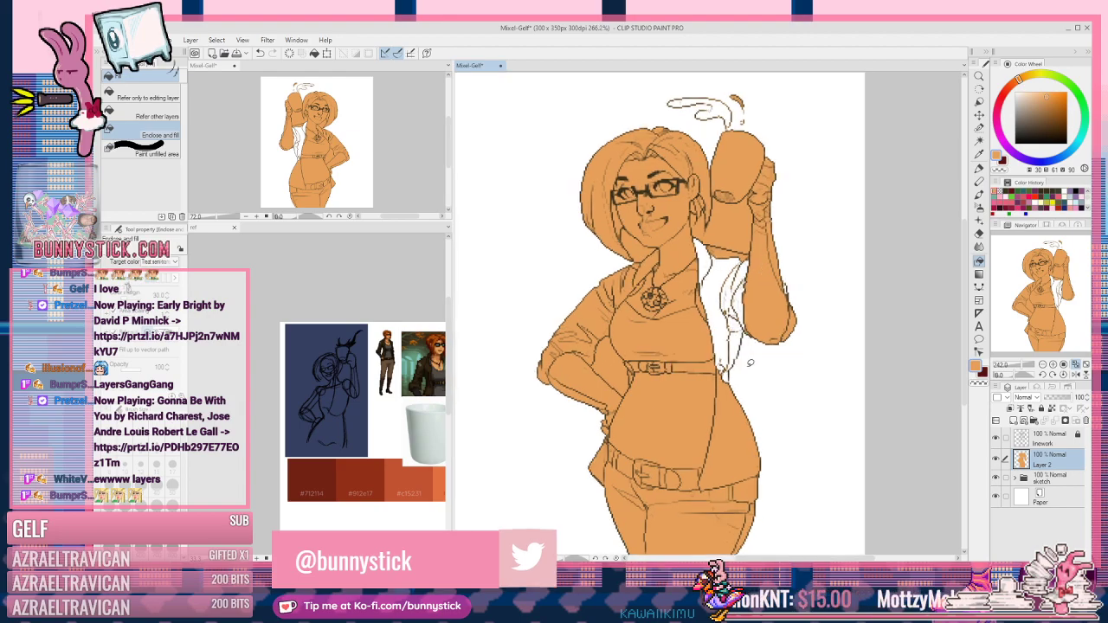
pyautogui.moveTo(720, 402)
pyautogui.mouseDown()
pyautogui.moveTo(743, 301)
pyautogui.moveTo(692, 228)
pyautogui.moveTo(659, 362)
pyautogui.moveTo(725, 401)
pyautogui.mouseUp()
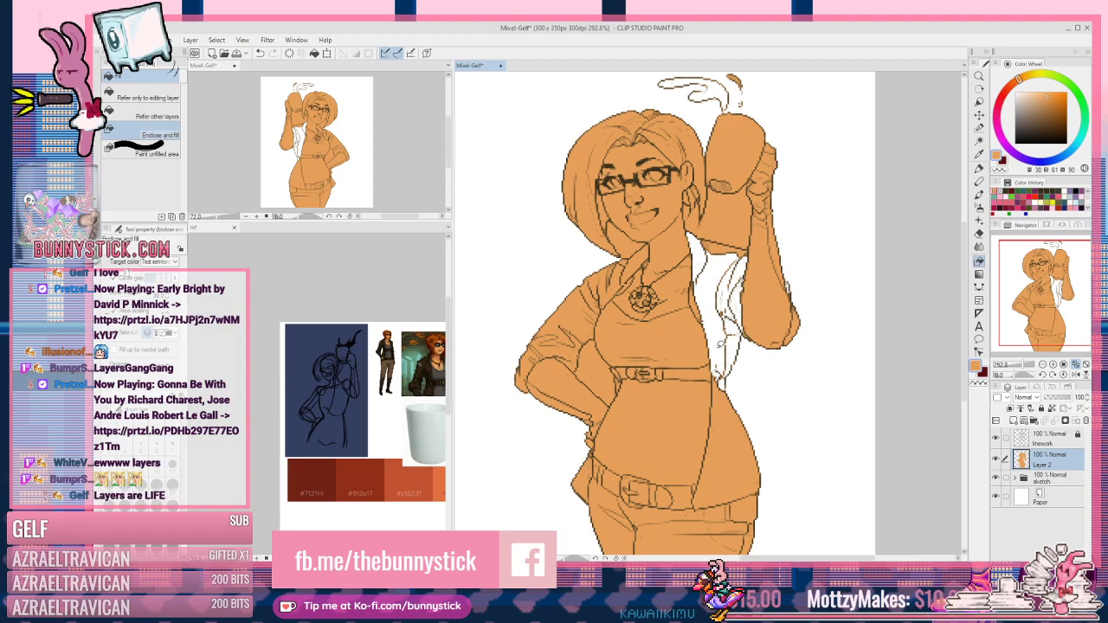
# Step: Fill the unfilled jacket areas beside the raised arm with the same orange, using the Refer only to editing layer fill
pyautogui.click(167, 95)
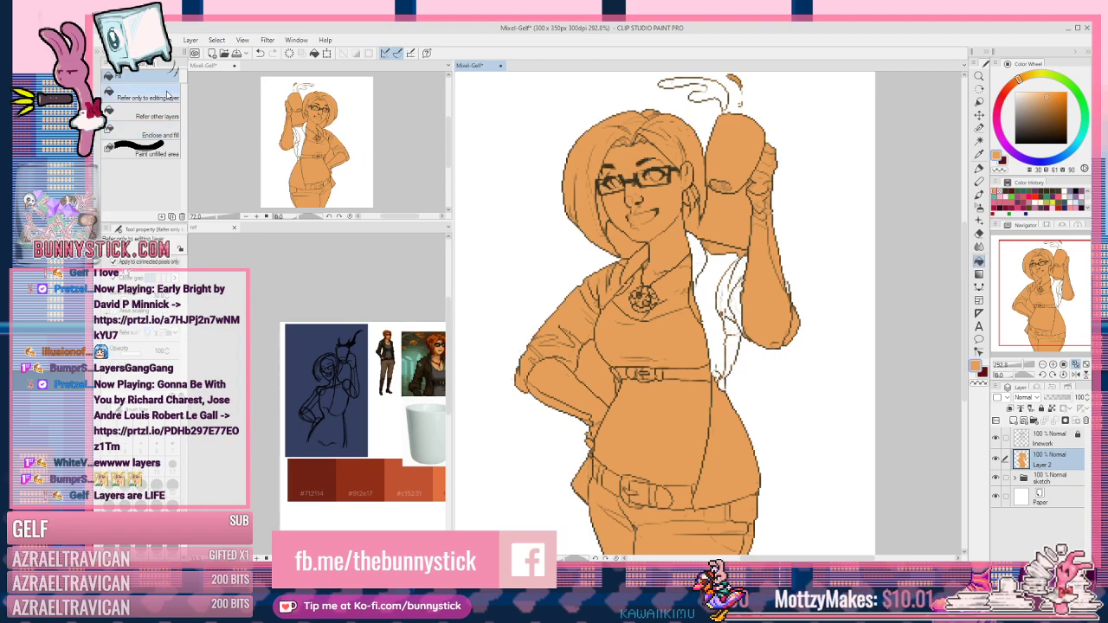
pyautogui.click(702, 252)
pyautogui.click(733, 271)
pyautogui.click(739, 295)
pyautogui.click(729, 317)
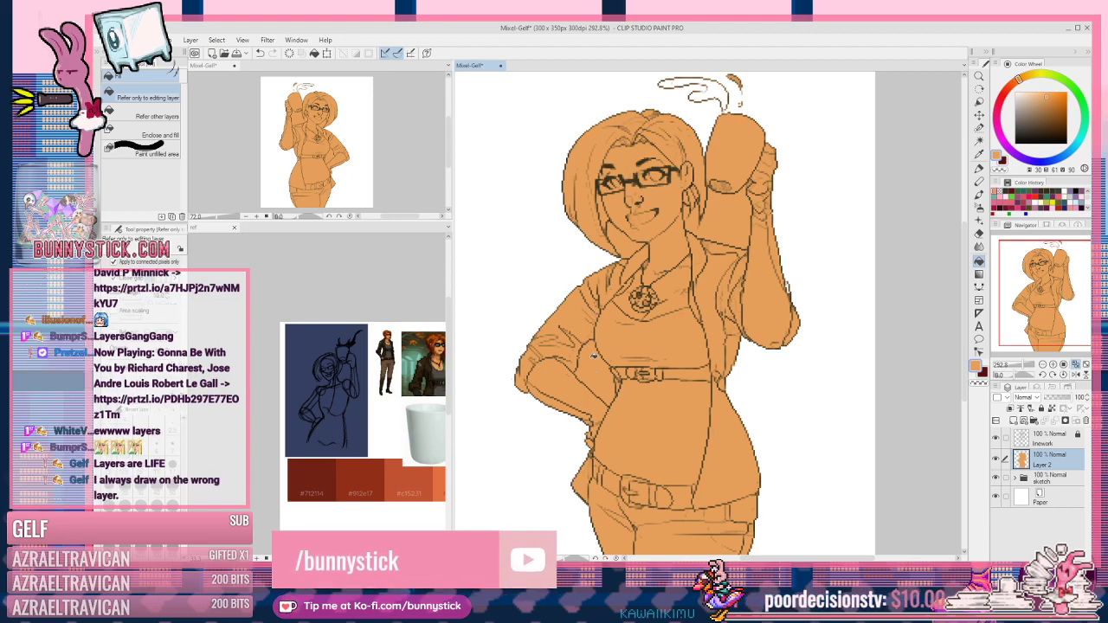
pyautogui.hotkey('ctrl', 'z')
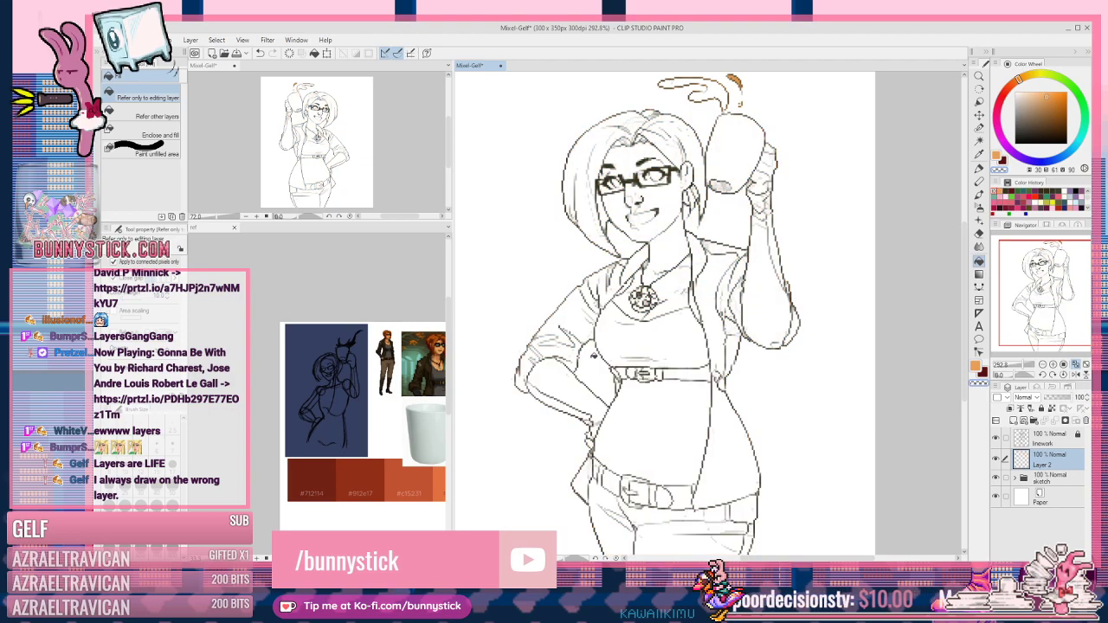
pyautogui.hotkey('ctrl', 'y')
# Step: Clear orange from the background gaps beside the bent arm, between hair and raised arm, and under the hair with the Refer other layers fill
pyautogui.click(155, 116)
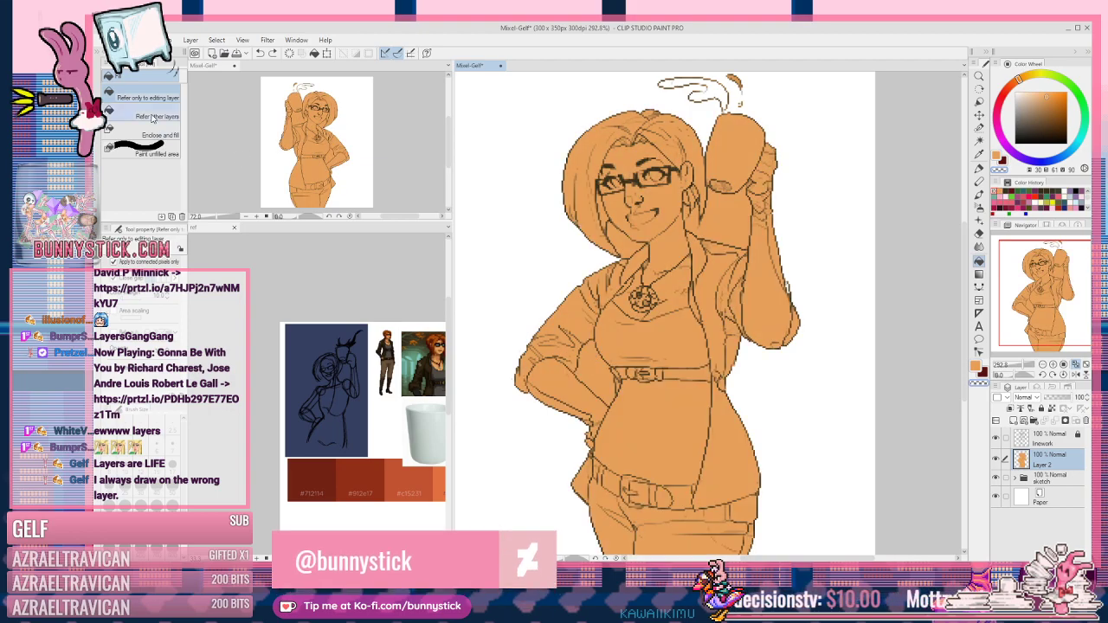
pyautogui.click(596, 373)
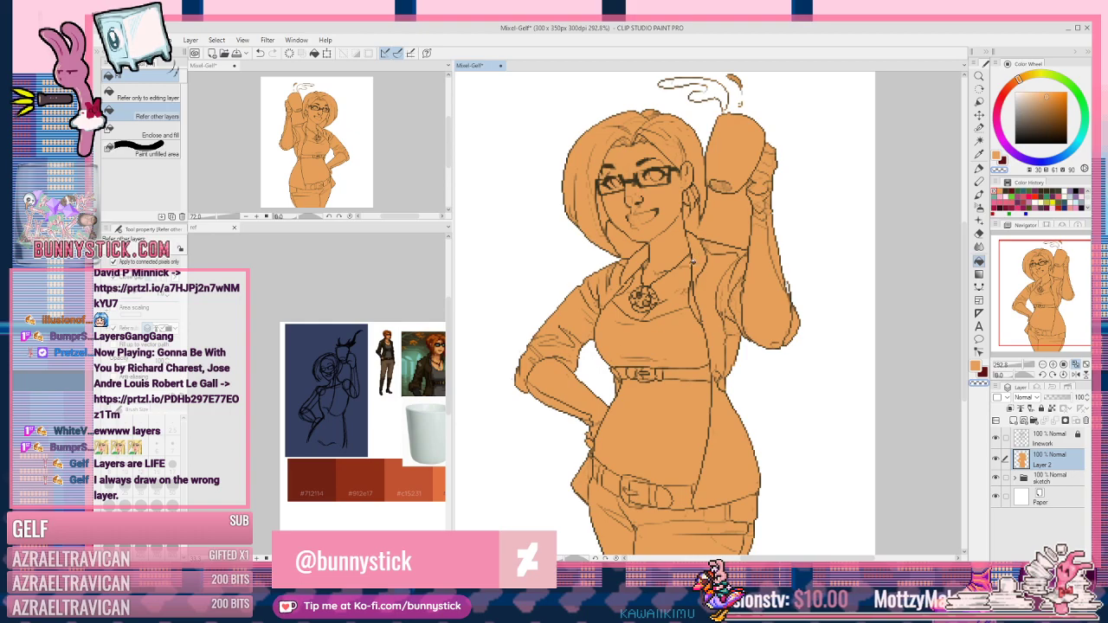
pyautogui.click(712, 226)
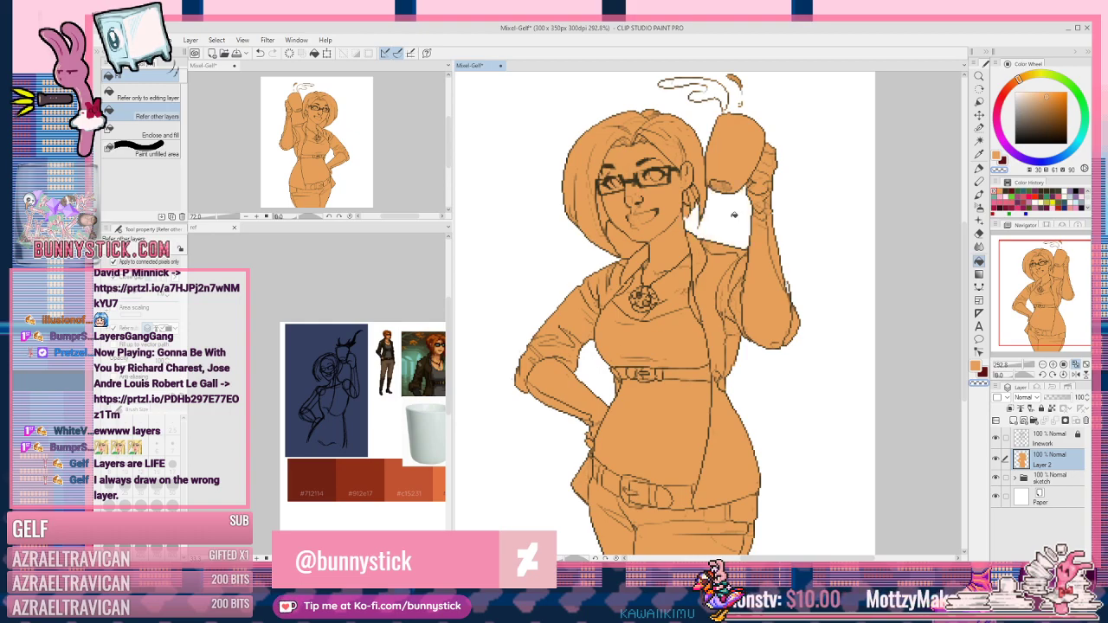
pyautogui.click(630, 242)
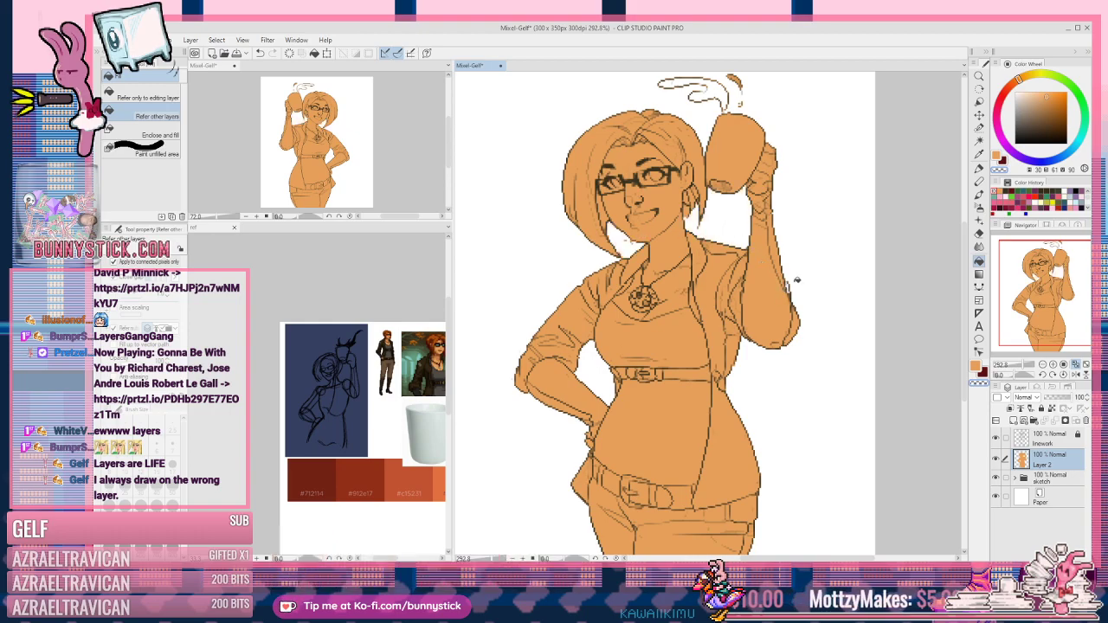
# Step: Erase everything on Layer 2, return to Enclose and fill, and remove the selection with the whole canvas in view
pyautogui.hotkey('ctrl', 'a')
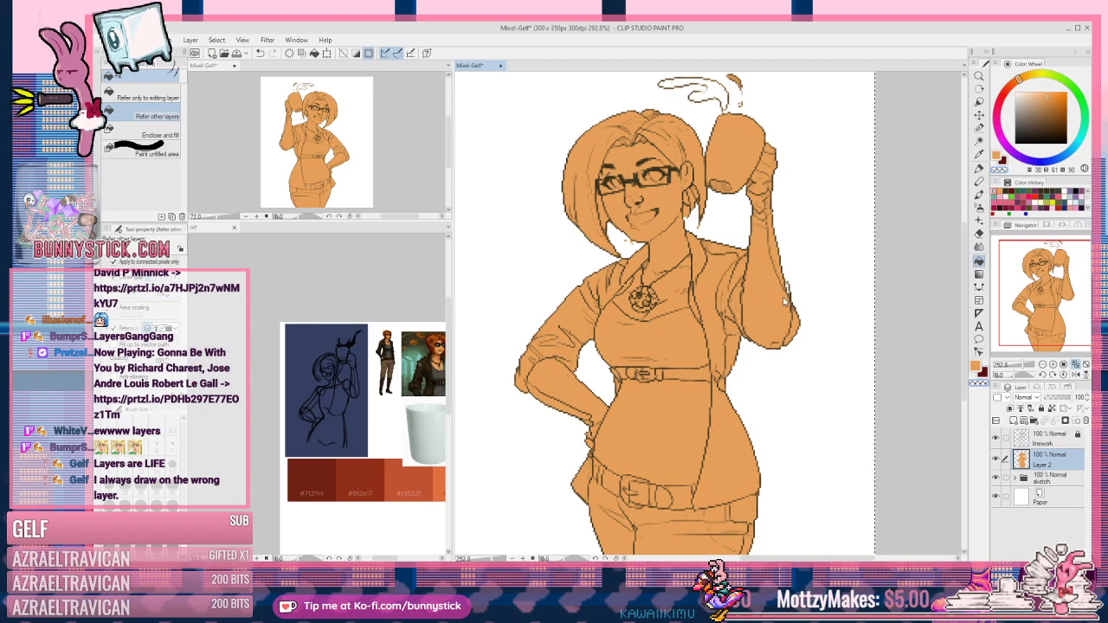
pyautogui.press('Delete')
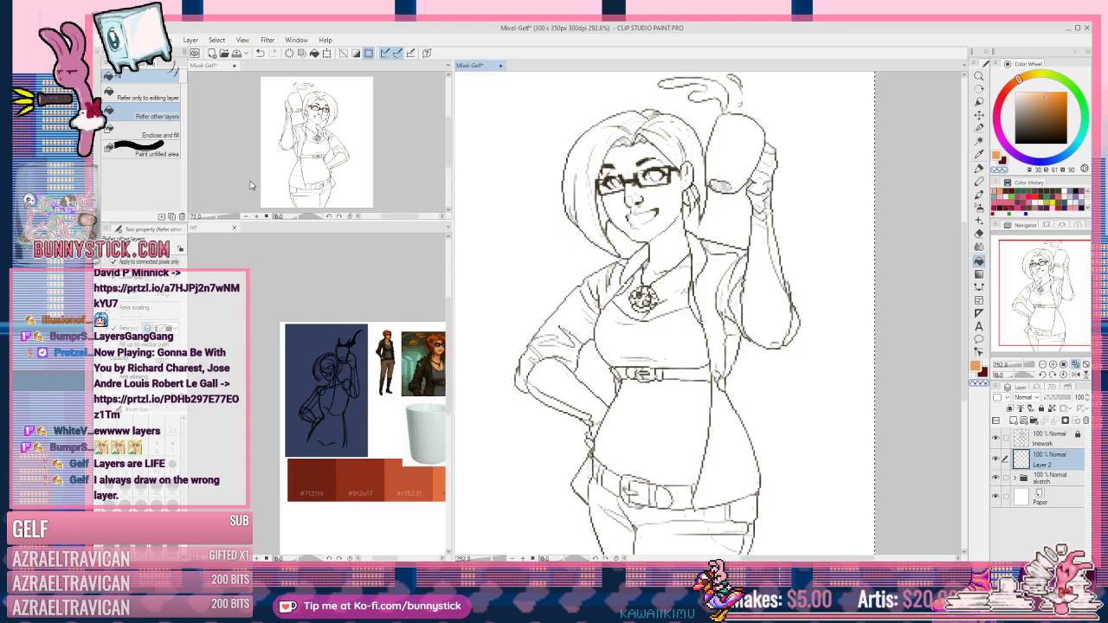
pyautogui.click(152, 135)
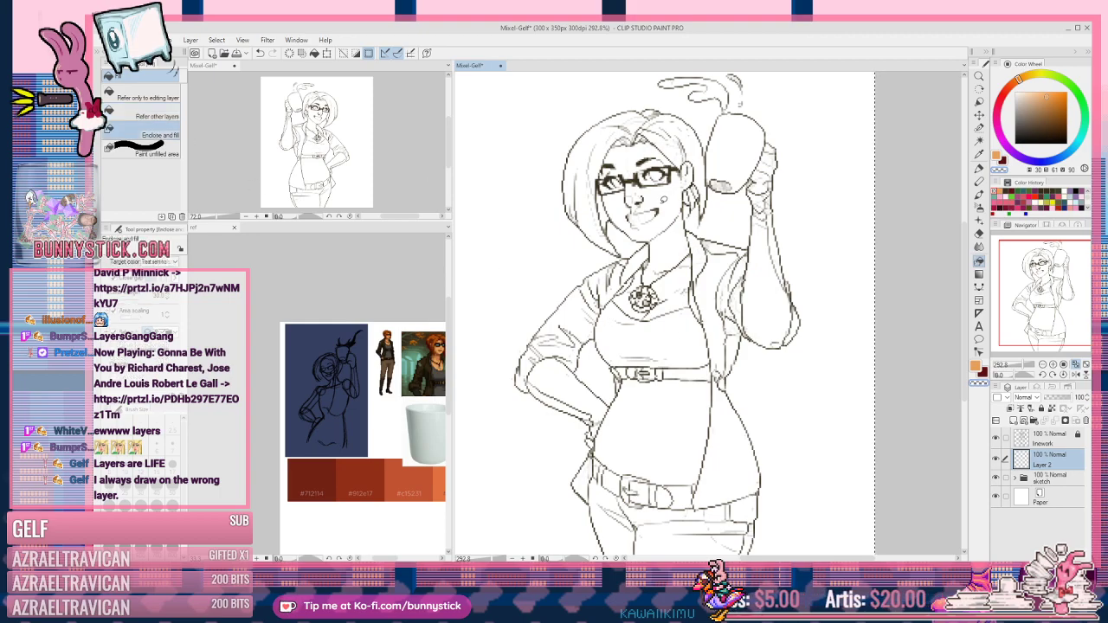
pyautogui.hotkey('ctrl', '0')
pyautogui.hotkey('ctrl', 'd')
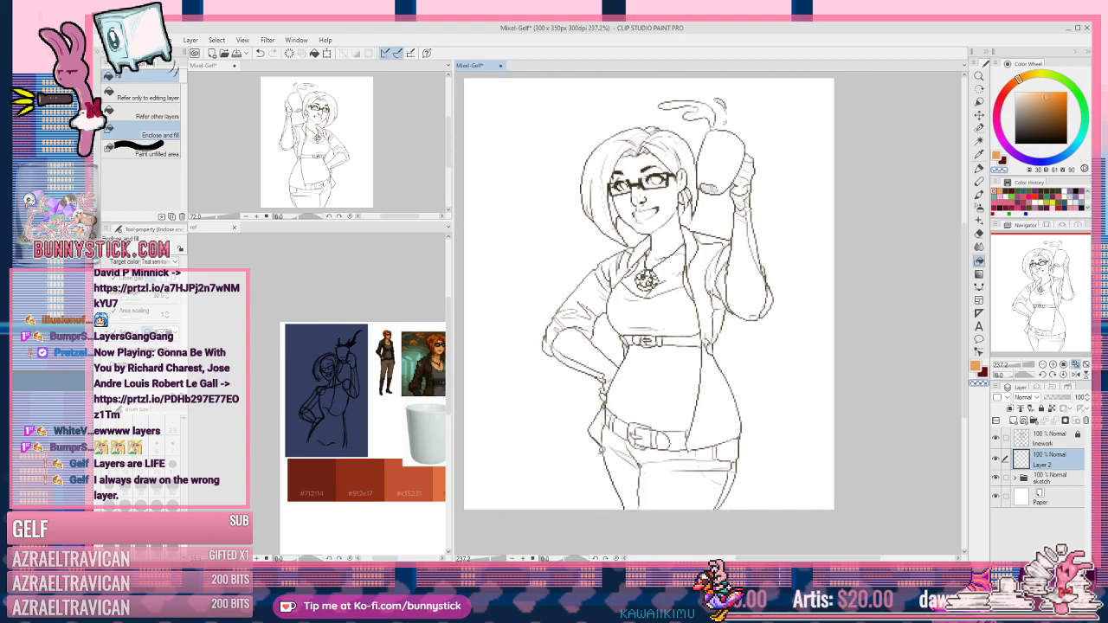
# Step: Fill the whole figure on Layer 2 with light orange again by enclosing it with Enclose and fill
pyautogui.moveTo(589, 483)
pyautogui.mouseDown()
pyautogui.moveTo(615, 528)
pyautogui.moveTo(732, 518)
pyautogui.moveTo(795, 443)
pyautogui.moveTo(771, 381)
pyautogui.moveTo(796, 271)
pyautogui.moveTo(785, 177)
pyautogui.moveTo(735, 80)
pyautogui.moveTo(634, 84)
pyautogui.moveTo(566, 116)
pyautogui.moveTo(545, 158)
pyautogui.moveTo(535, 400)
pyautogui.moveTo(565, 478)
pyautogui.moveTo(597, 511)
pyautogui.moveTo(661, 524)
pyautogui.mouseUp()
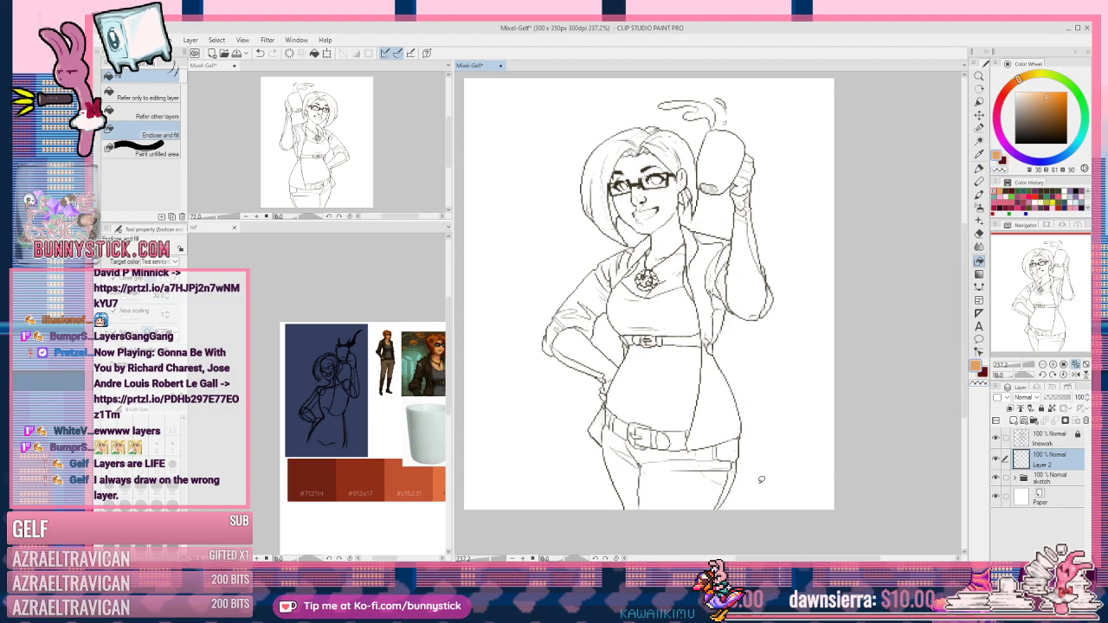
pyautogui.moveTo(739, 518)
pyautogui.mouseDown()
pyautogui.moveTo(762, 370)
pyautogui.moveTo(797, 251)
pyautogui.moveTo(762, 52)
pyautogui.moveTo(655, 186)
pyautogui.moveTo(563, 419)
pyautogui.moveTo(545, 540)
pyautogui.moveTo(561, 514)
pyautogui.moveTo(515, 530)
pyautogui.moveTo(760, 526)
pyautogui.mouseUp()
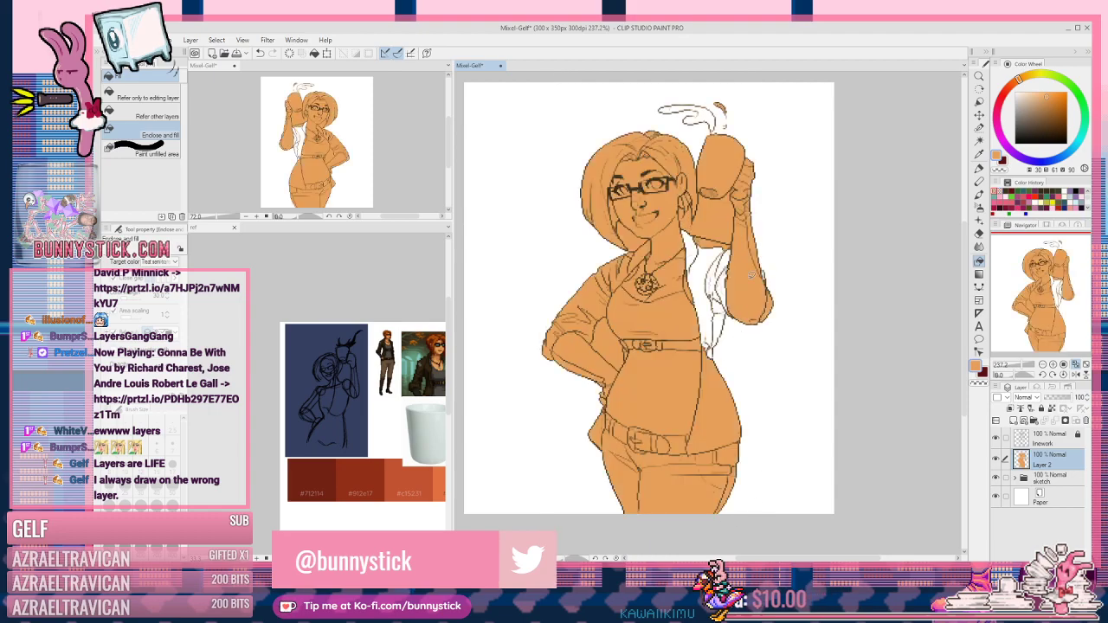
# Step: Fill the white jacket areas between the torso and raised arm with the same orange, using the Refer only to editing layer fill
pyautogui.scroll(5, 726, 306)
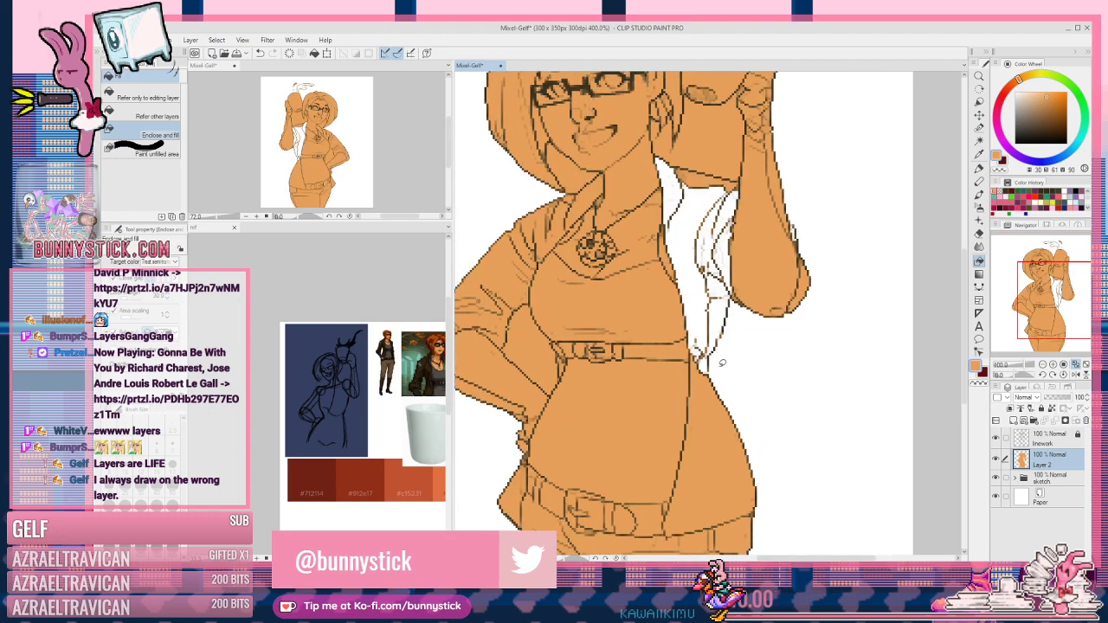
pyautogui.scroll(3, 712, 367)
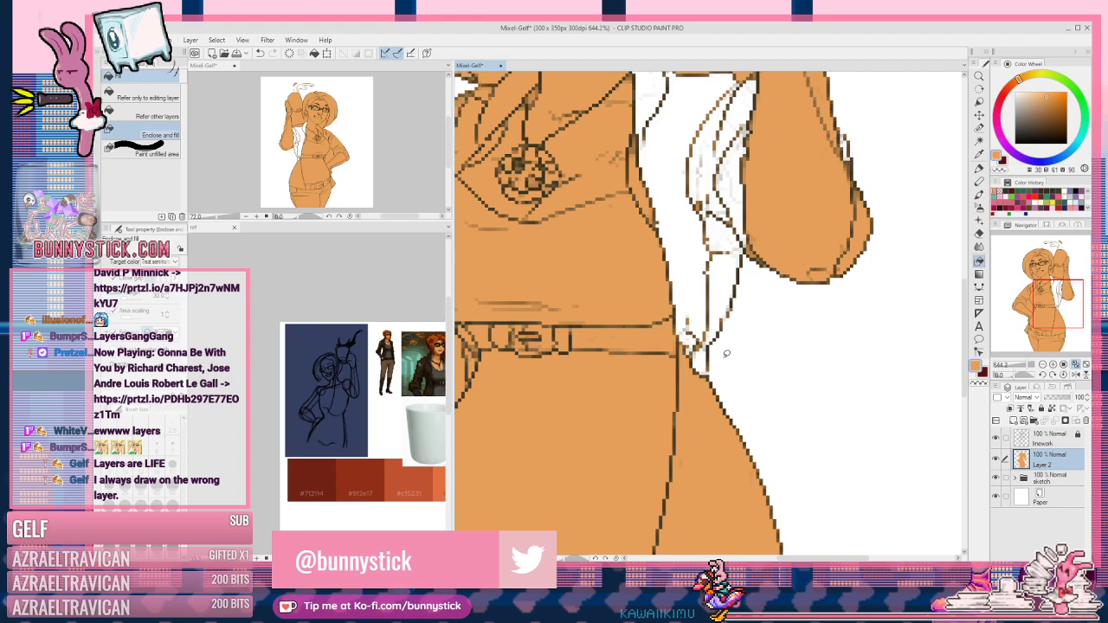
pyautogui.scroll(-3, 732, 345)
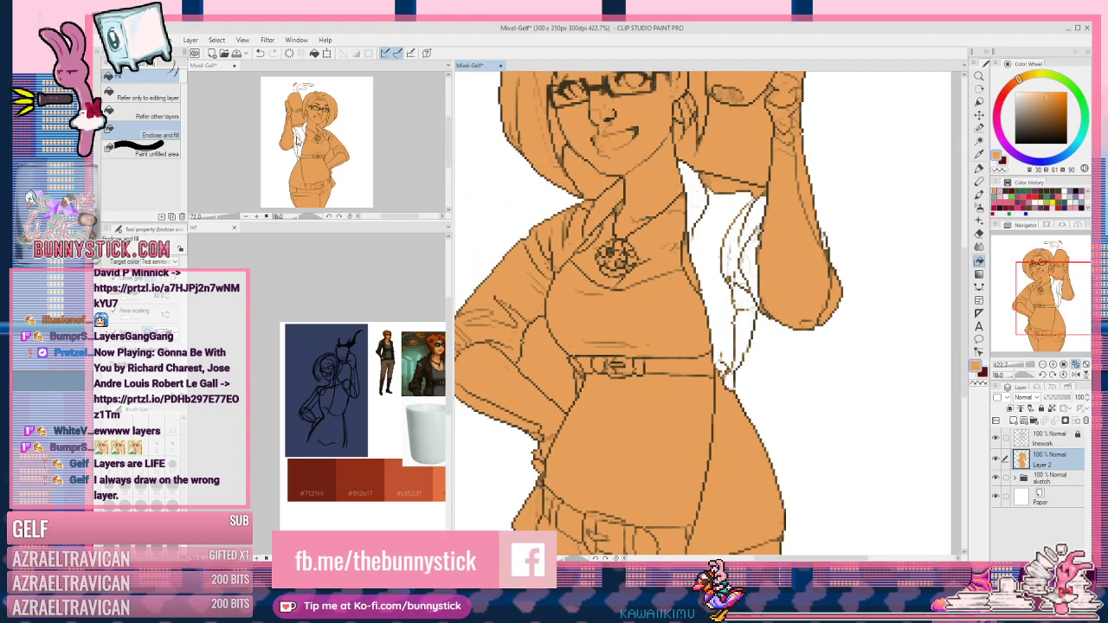
pyautogui.click(160, 100)
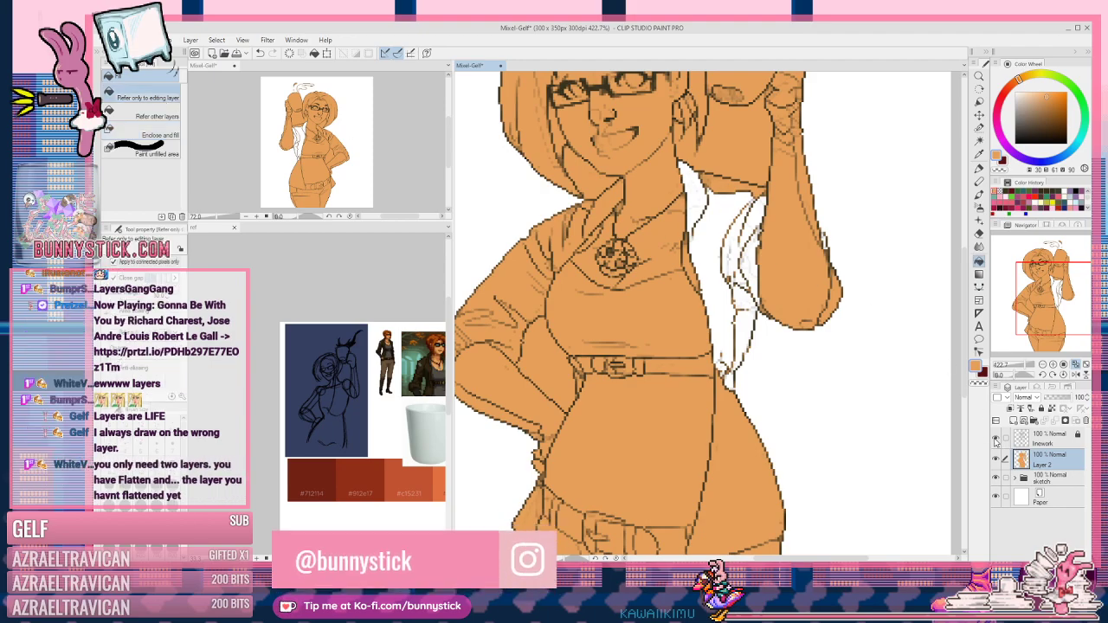
pyautogui.click(996, 439)
pyautogui.click(996, 438)
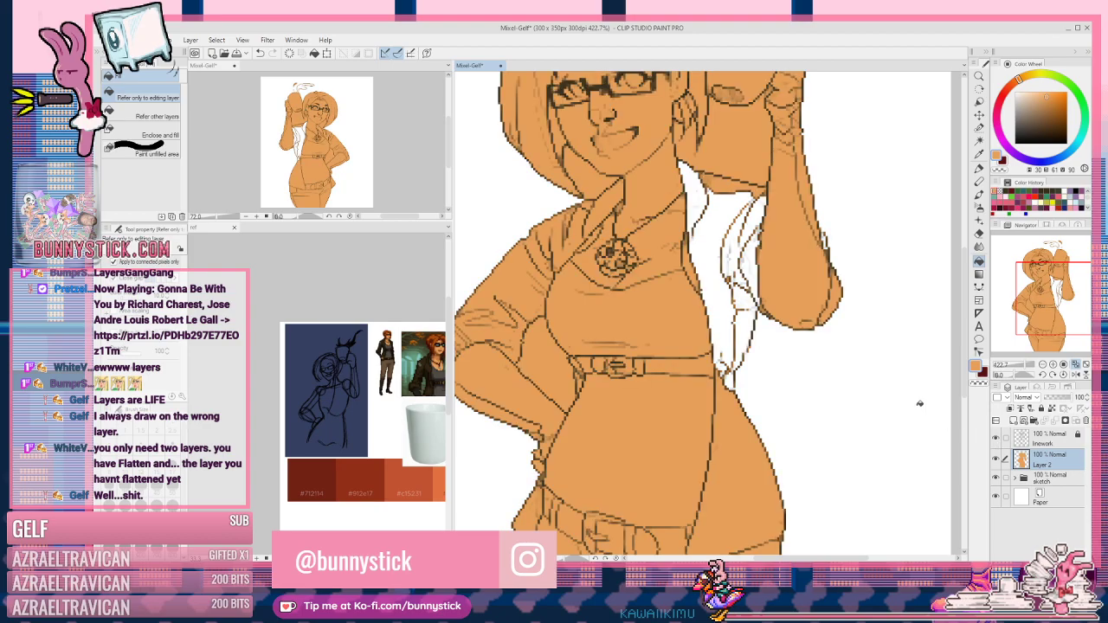
pyautogui.click(690, 174)
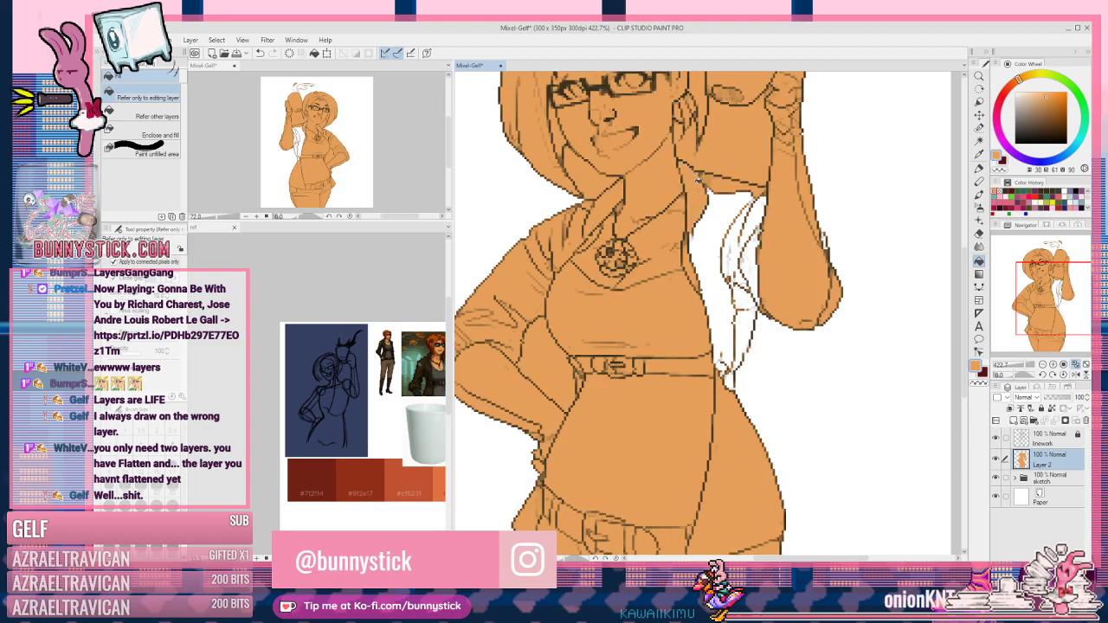
pyautogui.click(723, 208)
pyautogui.click(742, 217)
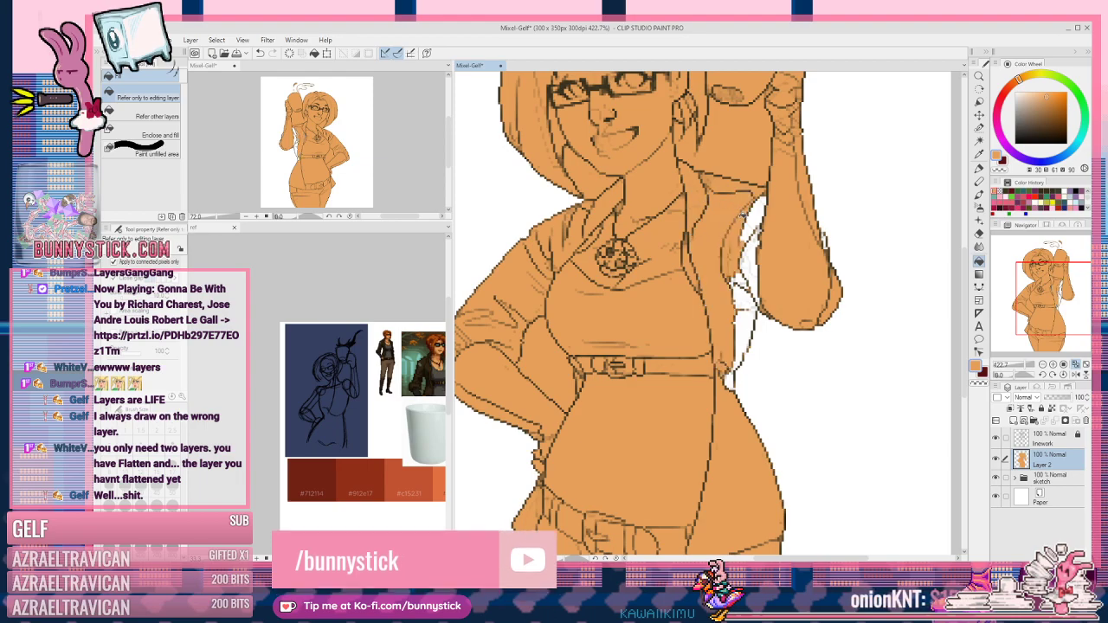
pyautogui.hotkey('ctrl', 'z')
pyautogui.hotkey('ctrl', 'z')
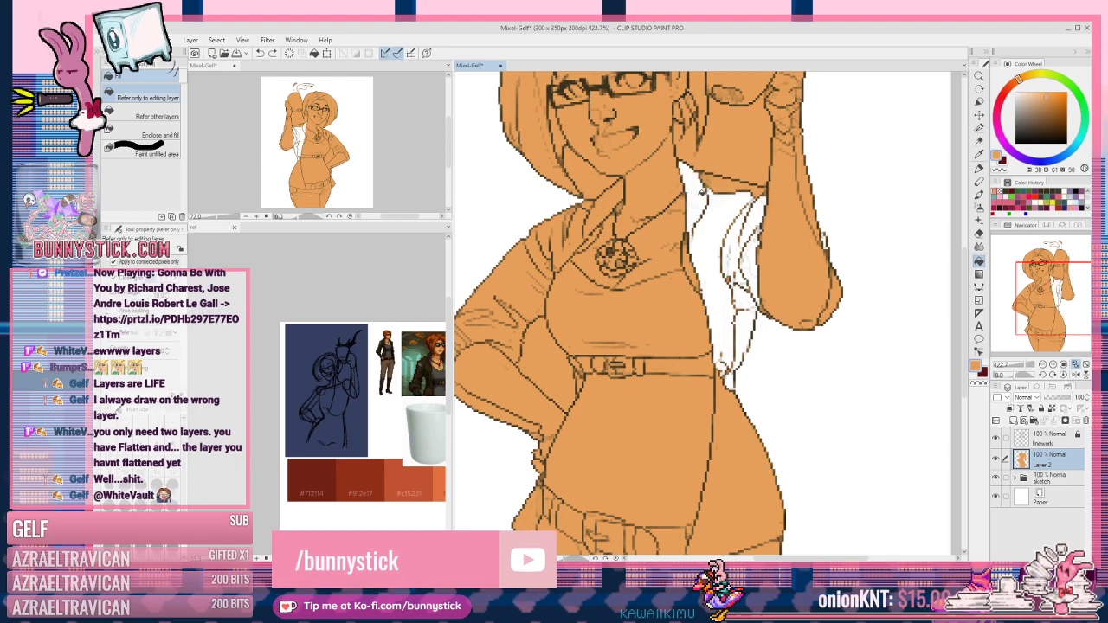
pyautogui.moveTo(725, 211)
pyautogui.mouseDown()
pyautogui.moveTo(760, 213)
pyautogui.moveTo(753, 244)
pyautogui.moveTo(740, 249)
pyautogui.moveTo(743, 304)
pyautogui.mouseUp()
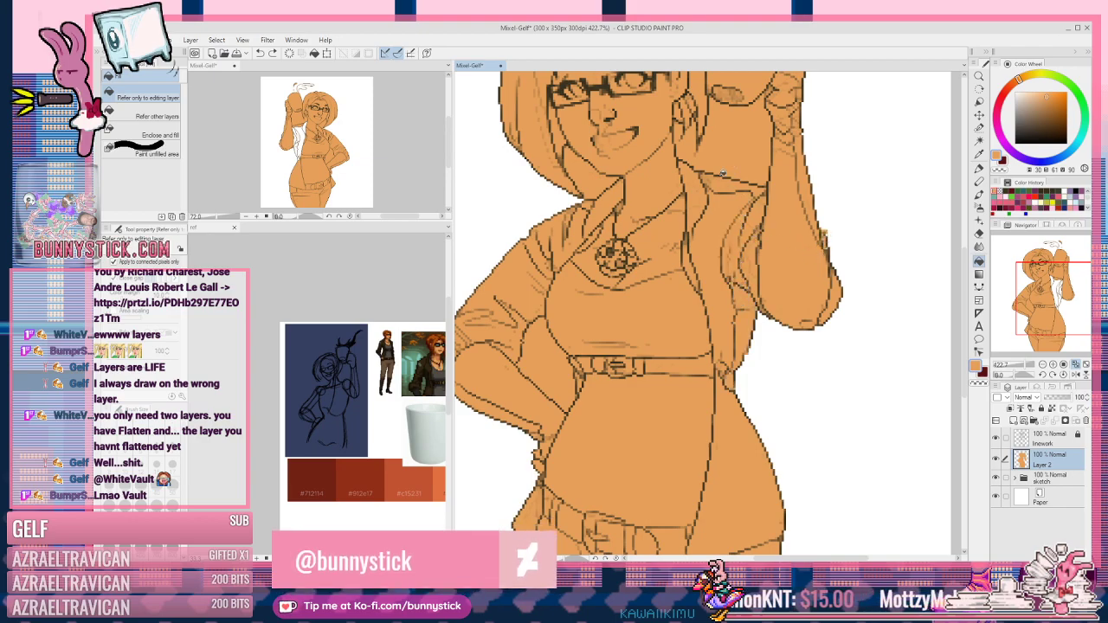
pyautogui.scroll(-2, 640, 306)
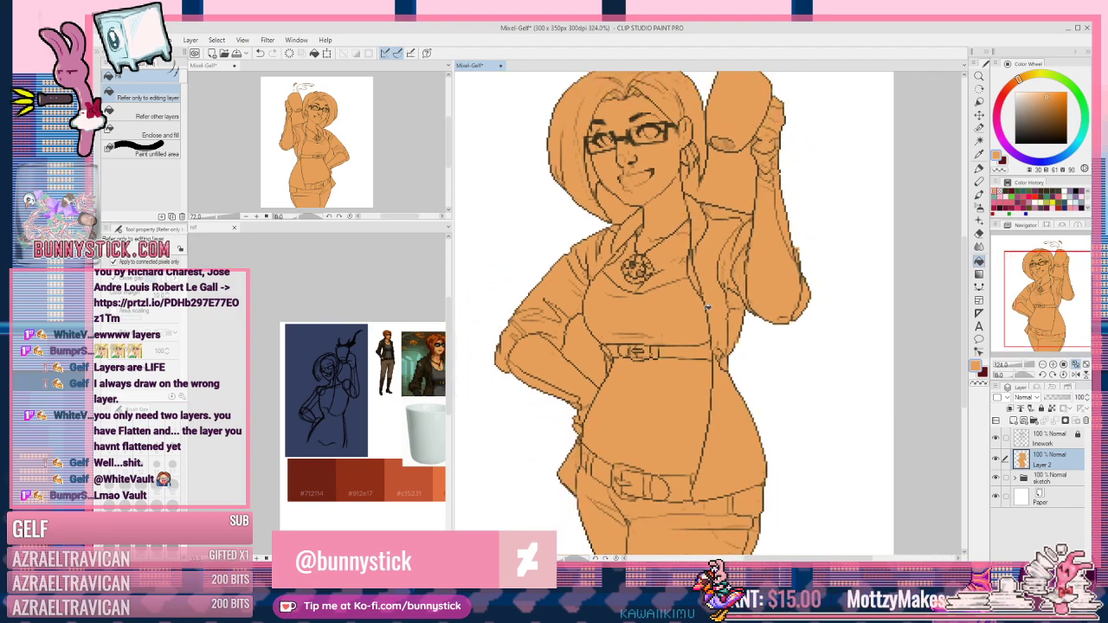
pyautogui.scroll(-4, 707, 306)
pyautogui.scroll(4, 723, 140)
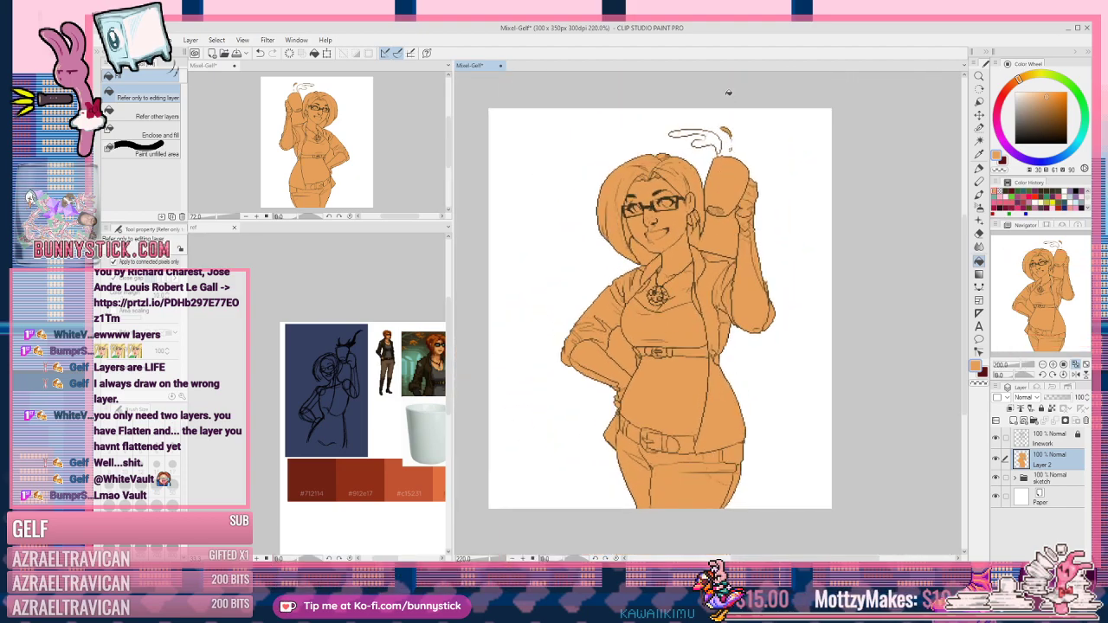
pyautogui.click(715, 139)
pyautogui.hotkey('ctrl', 'z')
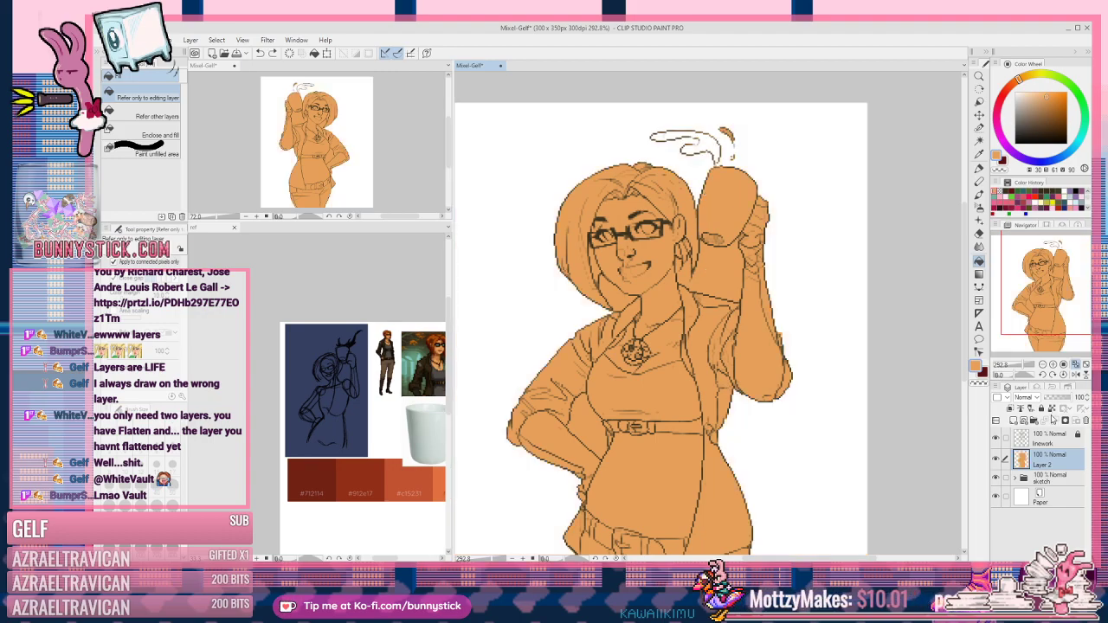
# Step: Clear orange from the gaps beside the bent arm, between hair and raised arm, and under the hair, using the Refer other layers fill with transparent colour
pyautogui.click(149, 115)
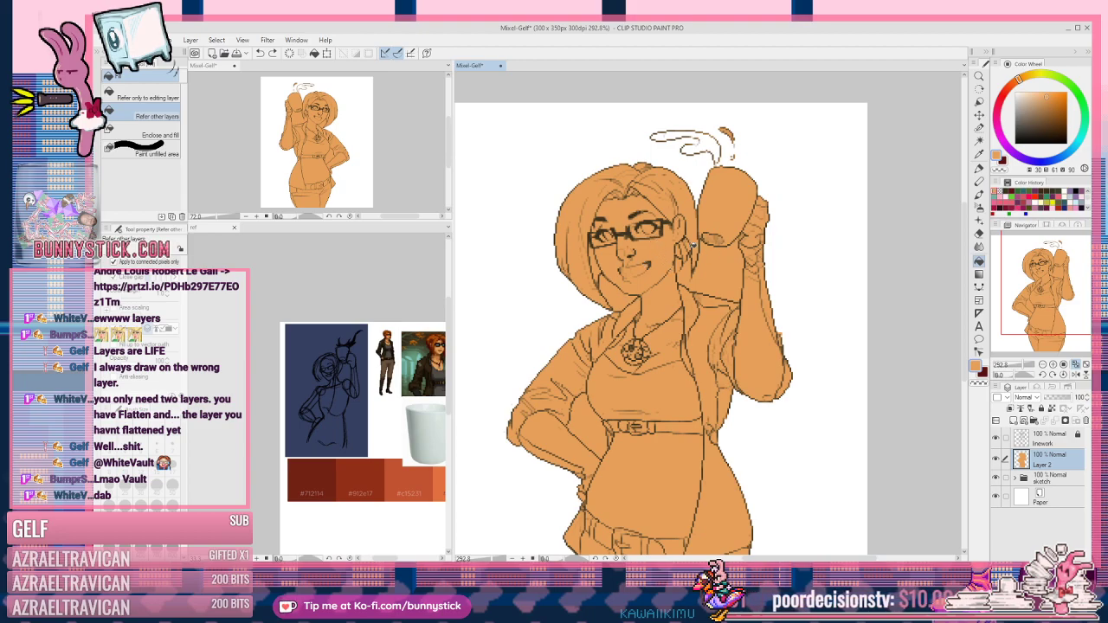
pyautogui.click(723, 278)
pyautogui.click(627, 297)
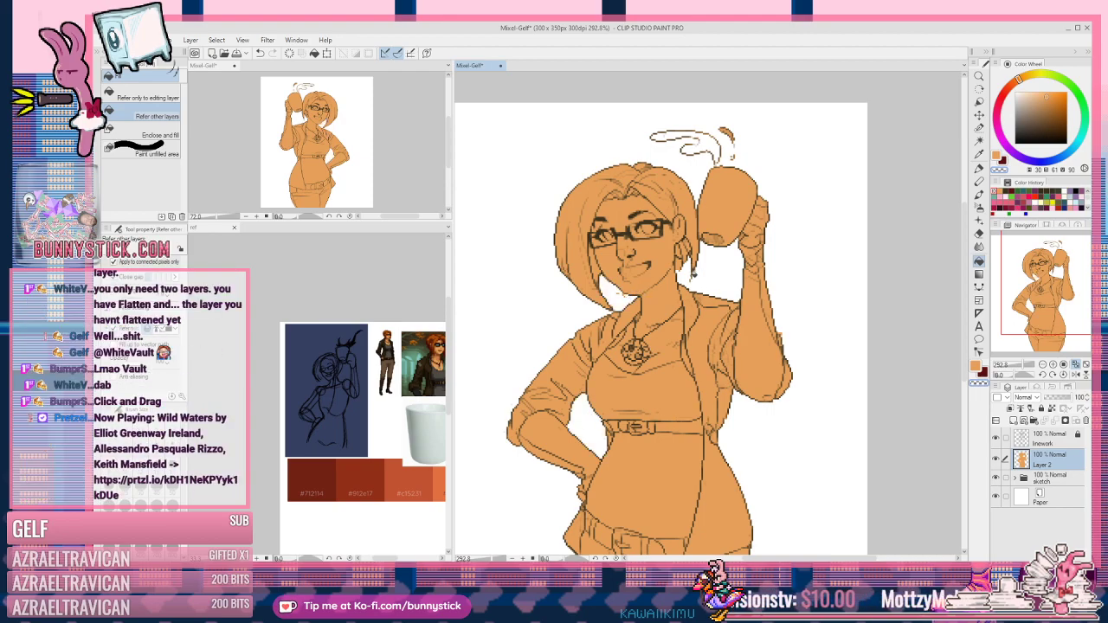
pyautogui.moveTo(583, 189)
pyautogui.mouseDown()
pyautogui.moveTo(633, 271)
pyautogui.moveTo(657, 486)
pyautogui.mouseUp()
pyautogui.hotkey('ctrl', 'z')
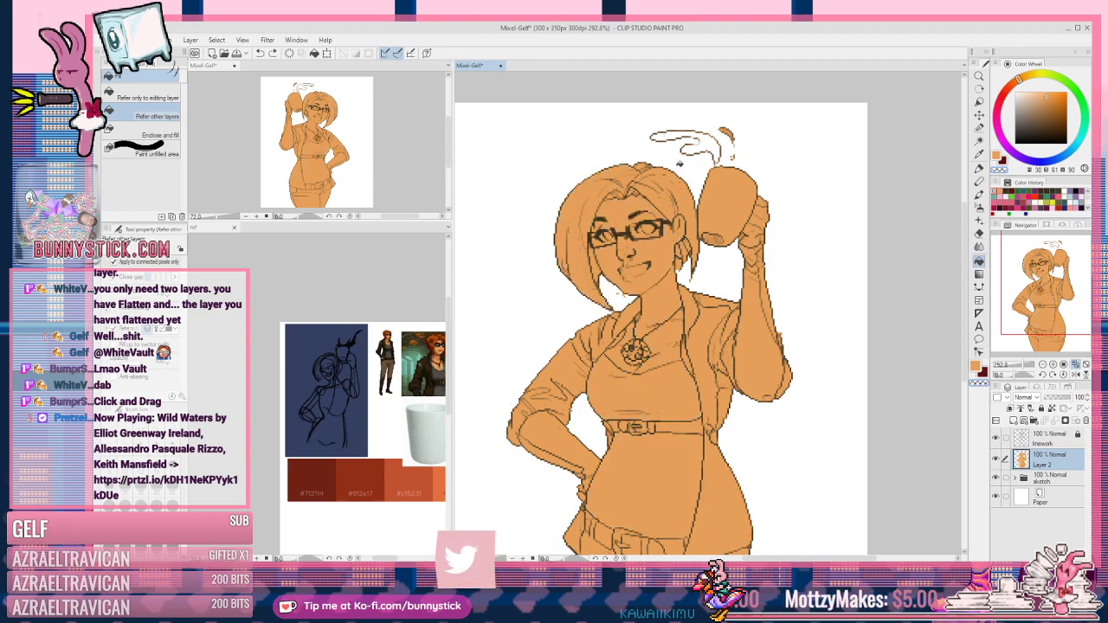
# Step: Erase the stray orange specks under the chin and beside the hair with the Fill-in-mono pen
pyautogui.scroll(-2, 678, 309)
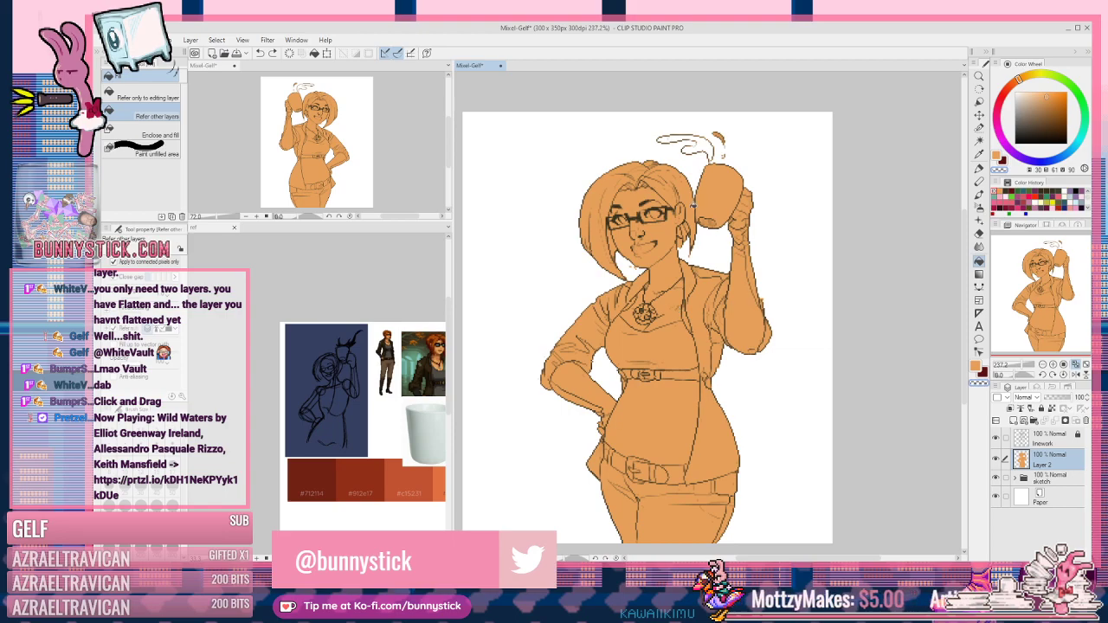
pyautogui.scroll(2, 765, 270)
pyautogui.scroll(-1, 765, 270)
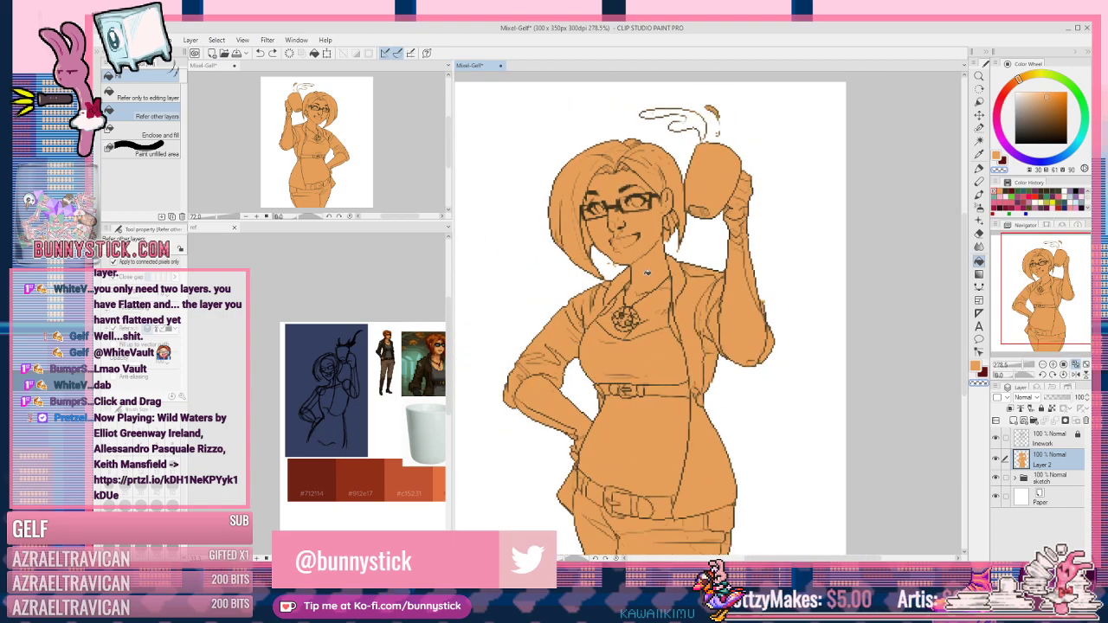
pyautogui.scroll(1, 765, 270)
pyautogui.scroll(1, 613, 261)
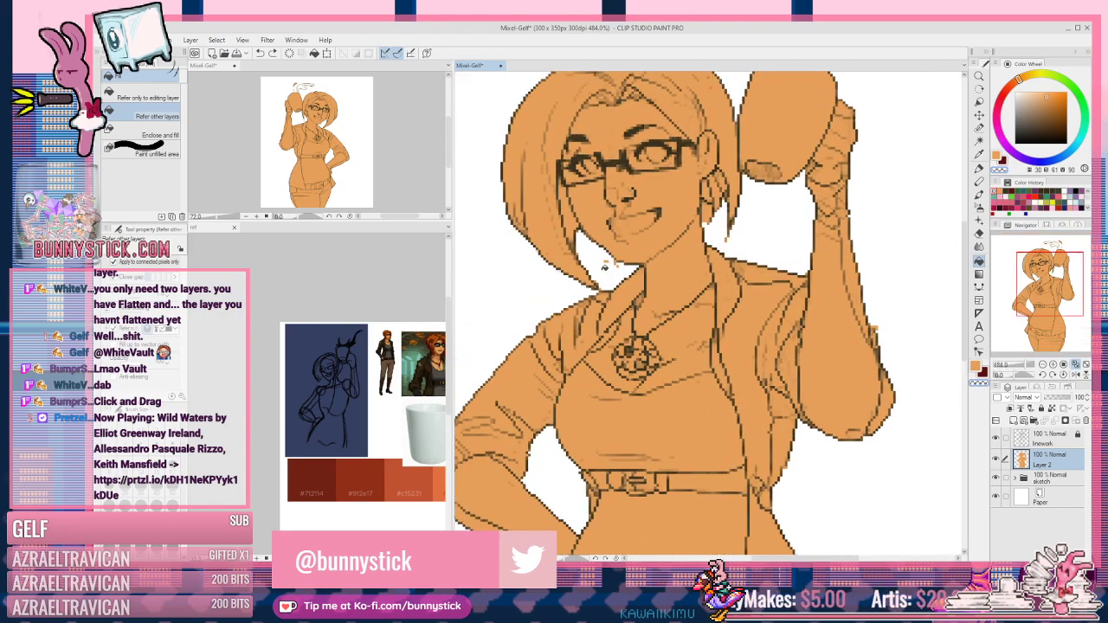
pyautogui.press('p')
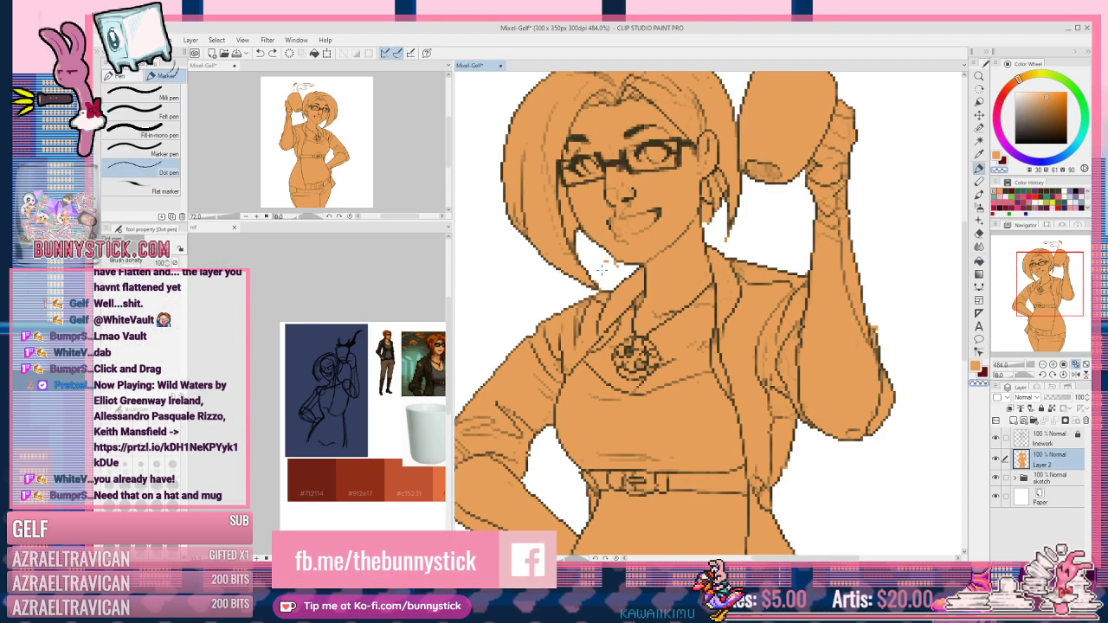
pyautogui.click(151, 132)
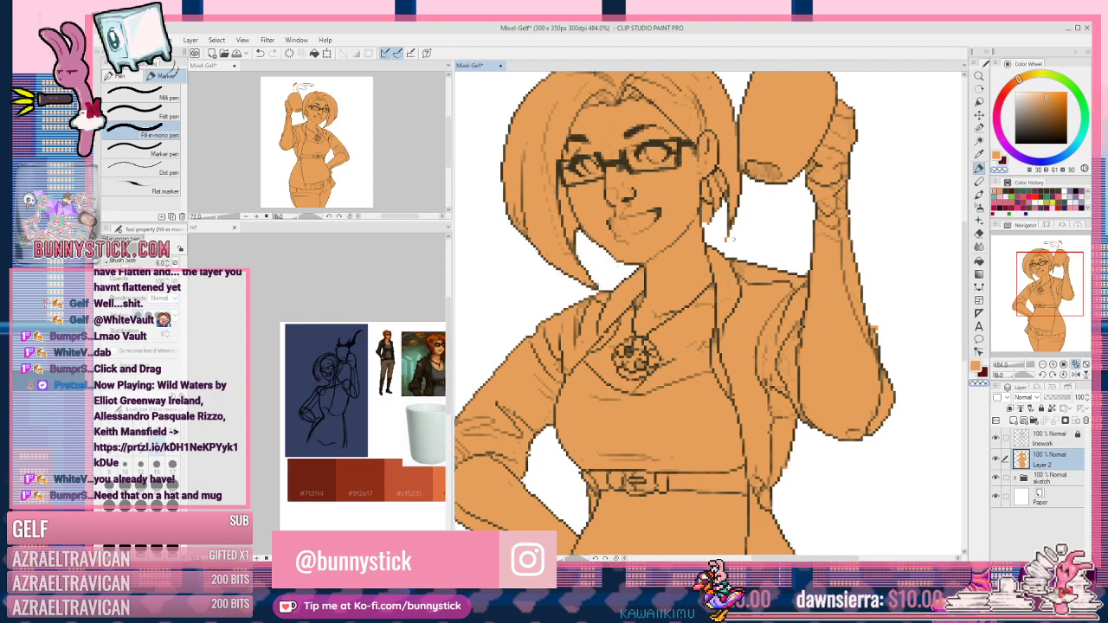
pyautogui.scroll(2, 711, 225)
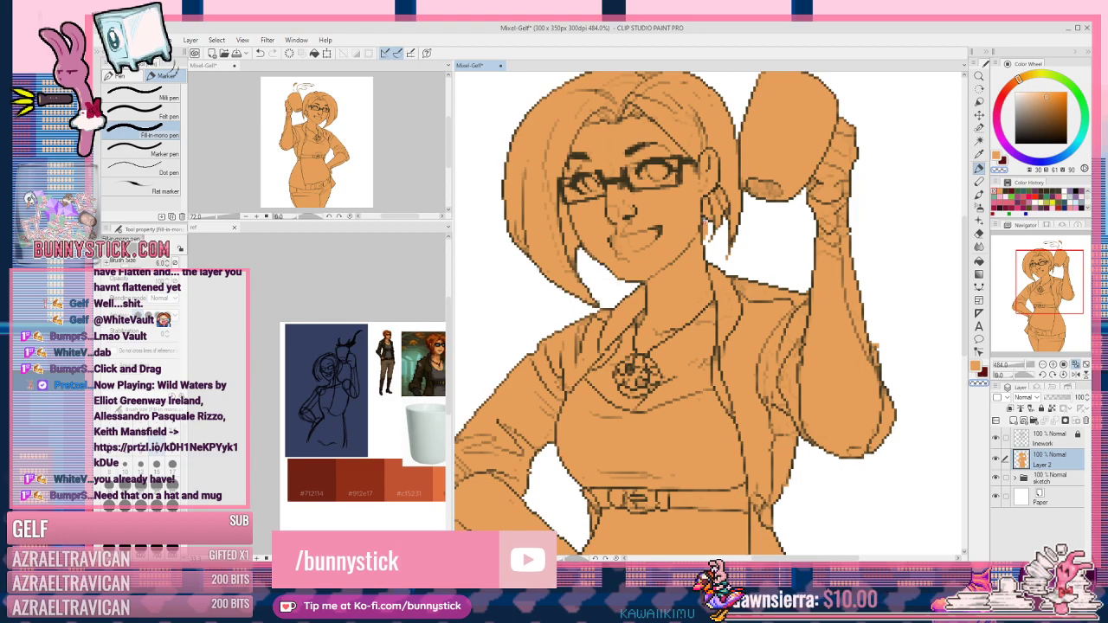
# Step: Enlarge the pen's brush and fill the liquid splash above the mug with orange, using the Refer other layers fill
pyautogui.scroll(5, 705, 229)
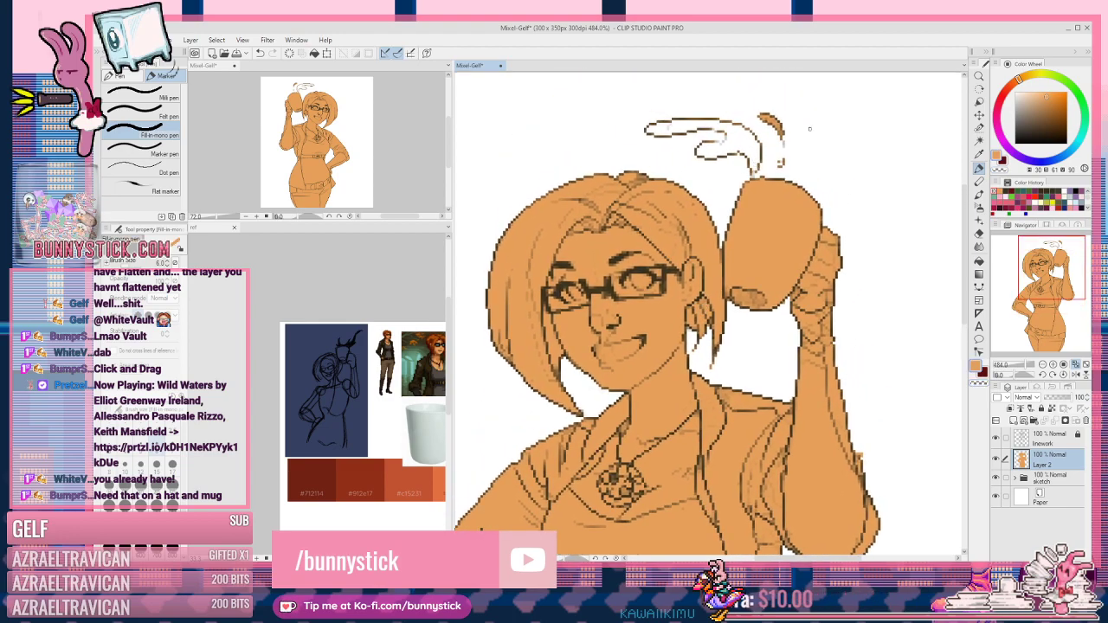
pyautogui.press(']')
pyautogui.press(']')
pyautogui.press(']')
pyautogui.press(']')
pyautogui.press(']')
pyautogui.moveTo(715, 153)
pyautogui.mouseDown()
pyautogui.moveTo(753, 173)
pyautogui.moveTo(752, 136)
pyautogui.moveTo(718, 147)
pyautogui.moveTo(738, 134)
pyautogui.moveTo(751, 150)
pyautogui.moveTo(713, 123)
pyautogui.mouseUp()
pyautogui.press('g')
pyautogui.click(704, 122)
pyautogui.click(663, 129)
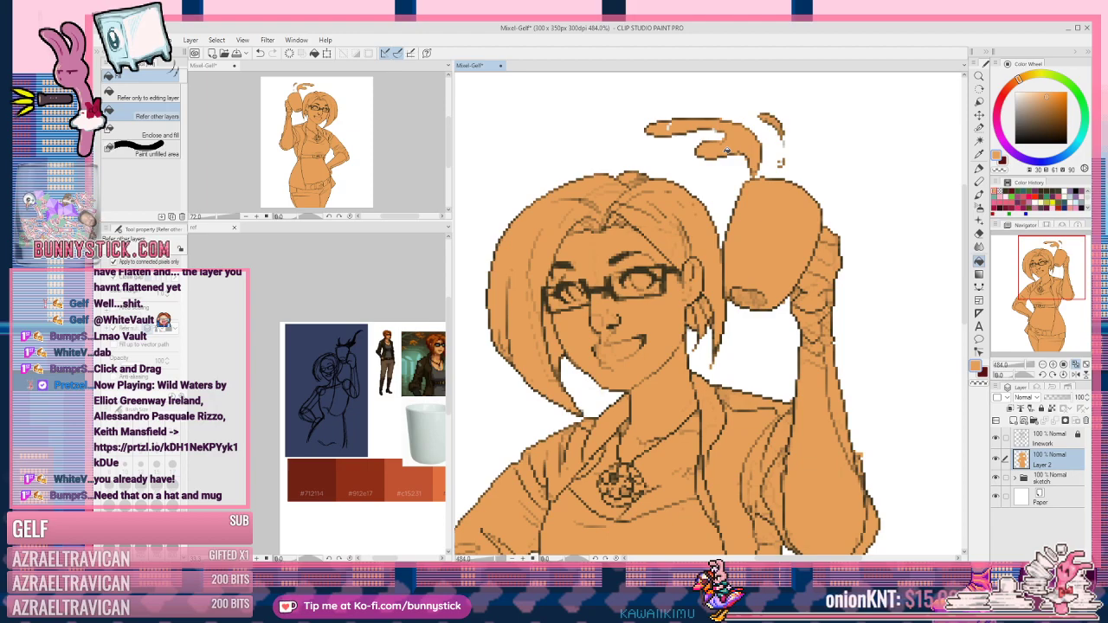
# Step: Touch up the splash and its droplets in orange with the Fill-in-mono pen, and check the base colour along the figure's edges
pyautogui.press('p')
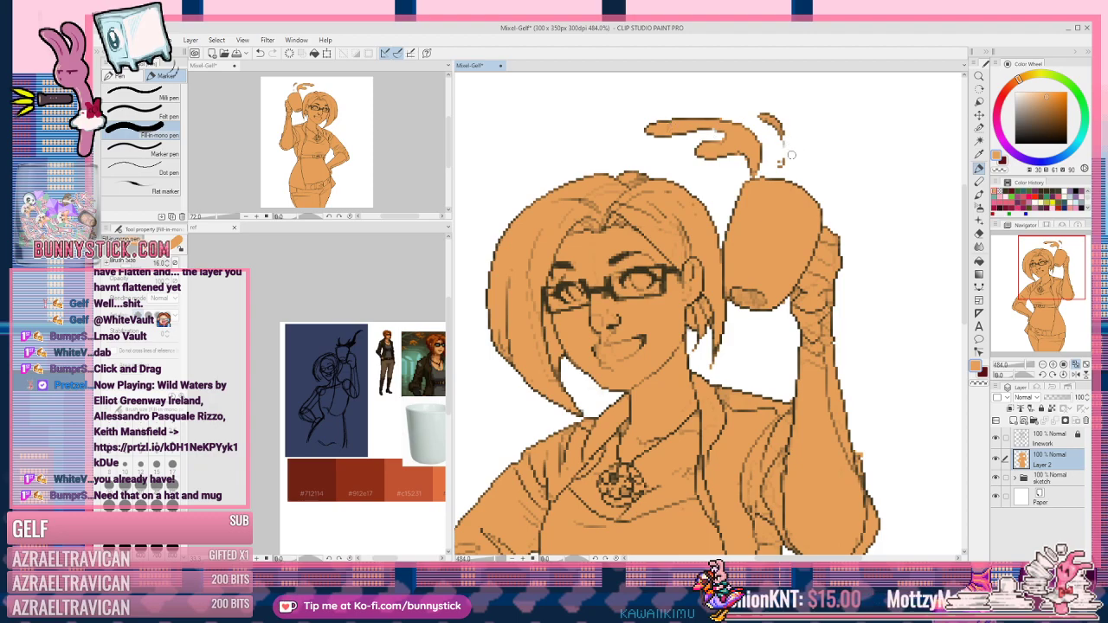
pyautogui.moveTo(770, 284); pyautogui.dragTo(762, 111)
pyautogui.moveTo(715, 307); pyautogui.dragTo(831, 101)
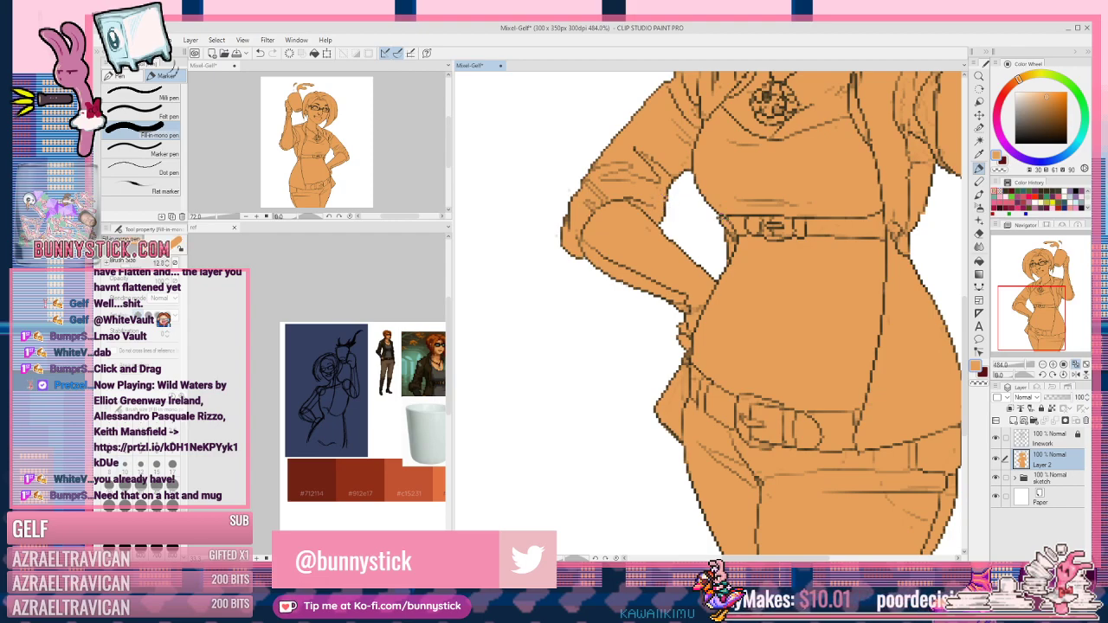
pyautogui.moveTo(907, 286); pyautogui.dragTo(761, 260)
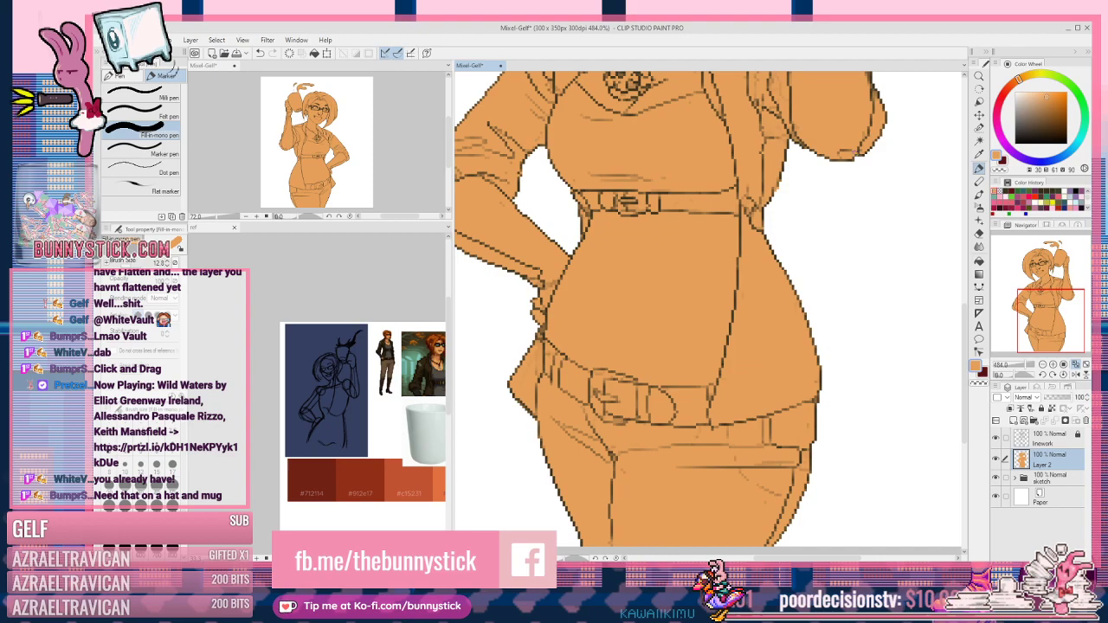
pyautogui.scroll(-5, 853, 173)
pyautogui.scroll(12, 845, 215)
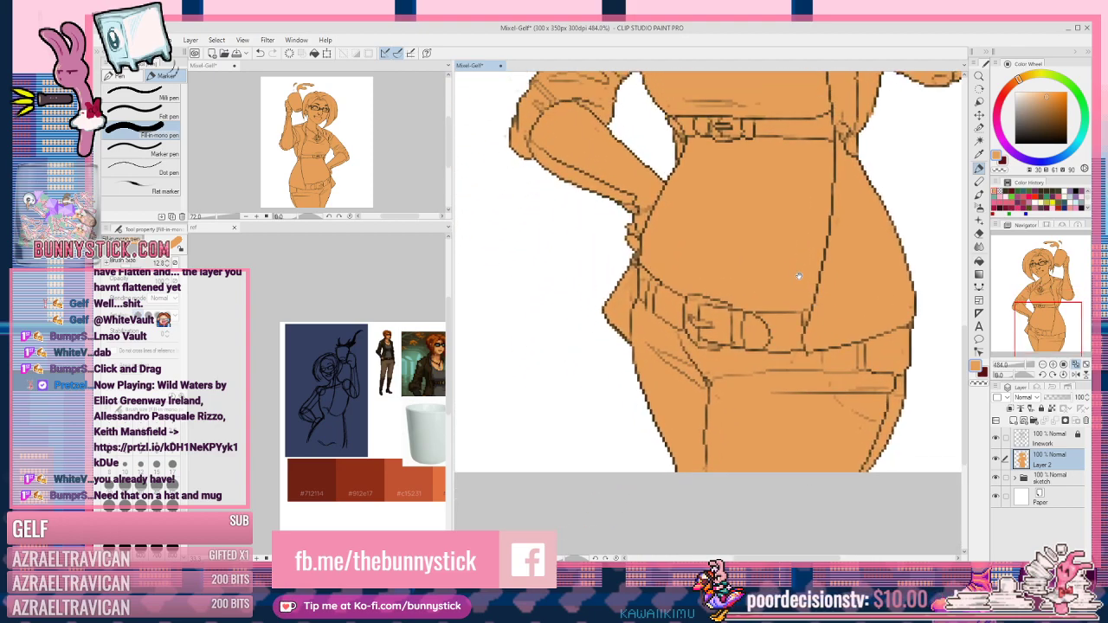
pyautogui.moveTo(636, 515); pyautogui.dragTo(615, 524)
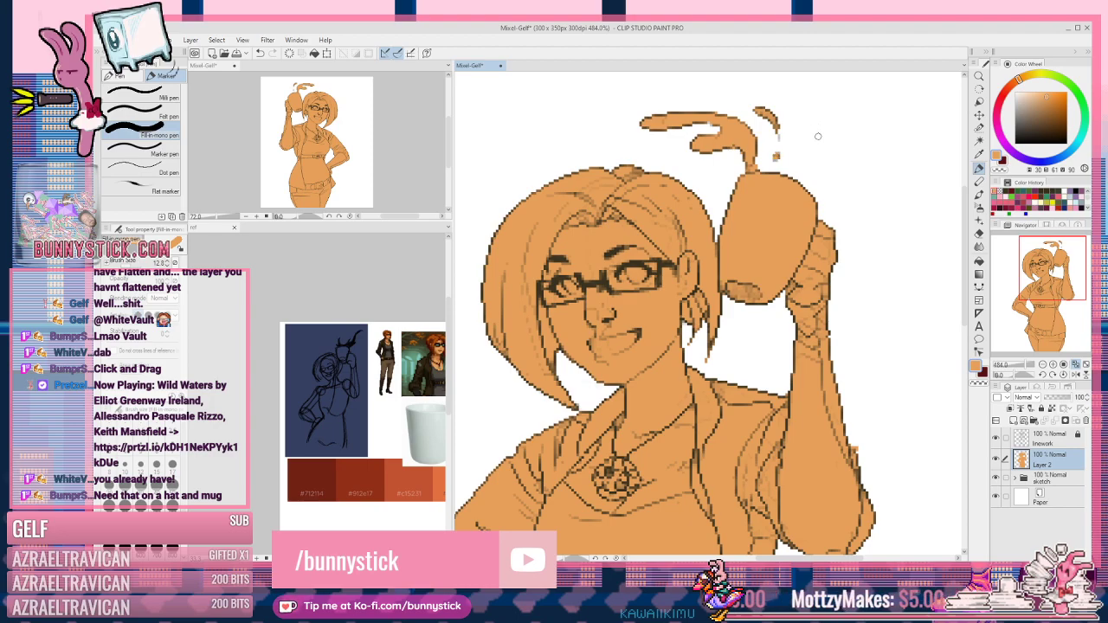
# Step: Save the illustration with the base colour in place
pyautogui.scroll(-3, 817, 135)
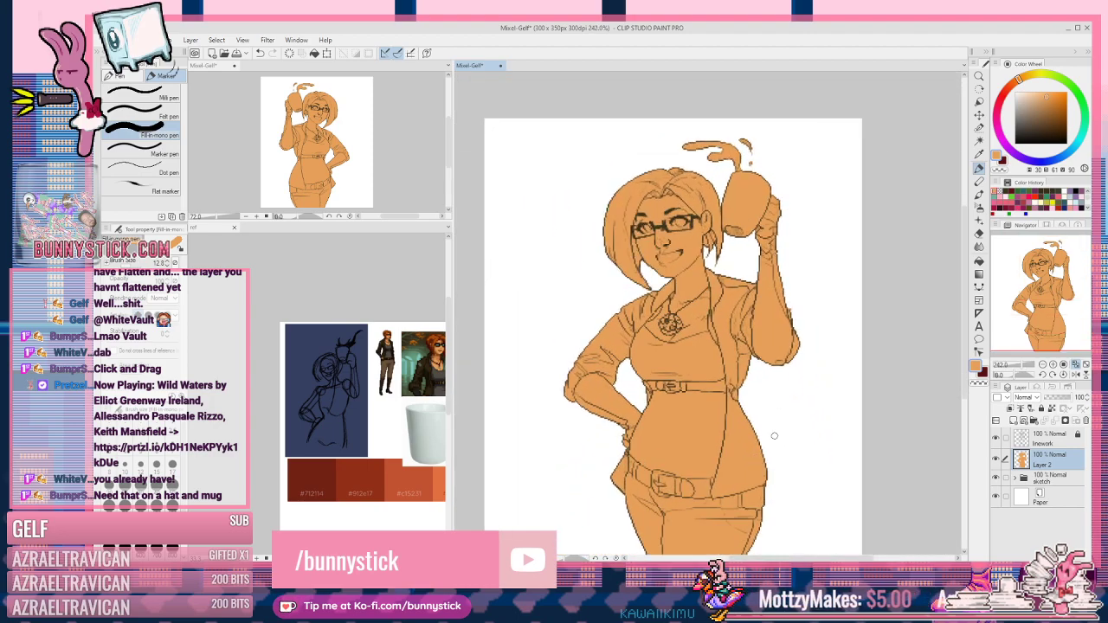
pyautogui.scroll(2, 753, 398)
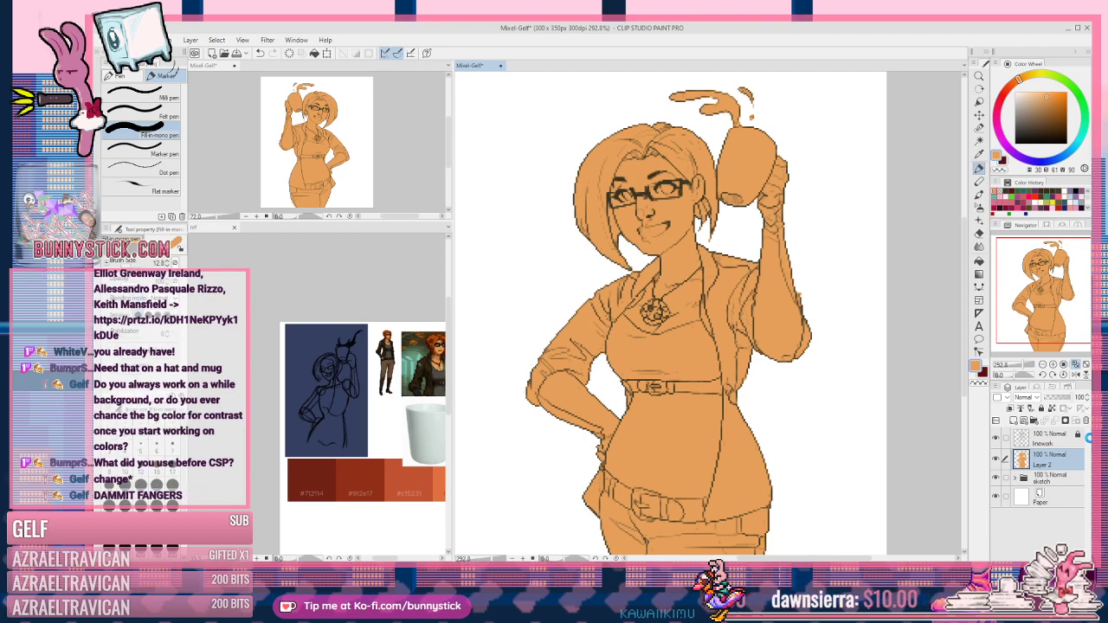
pyautogui.hotkey('ctrl', 's')
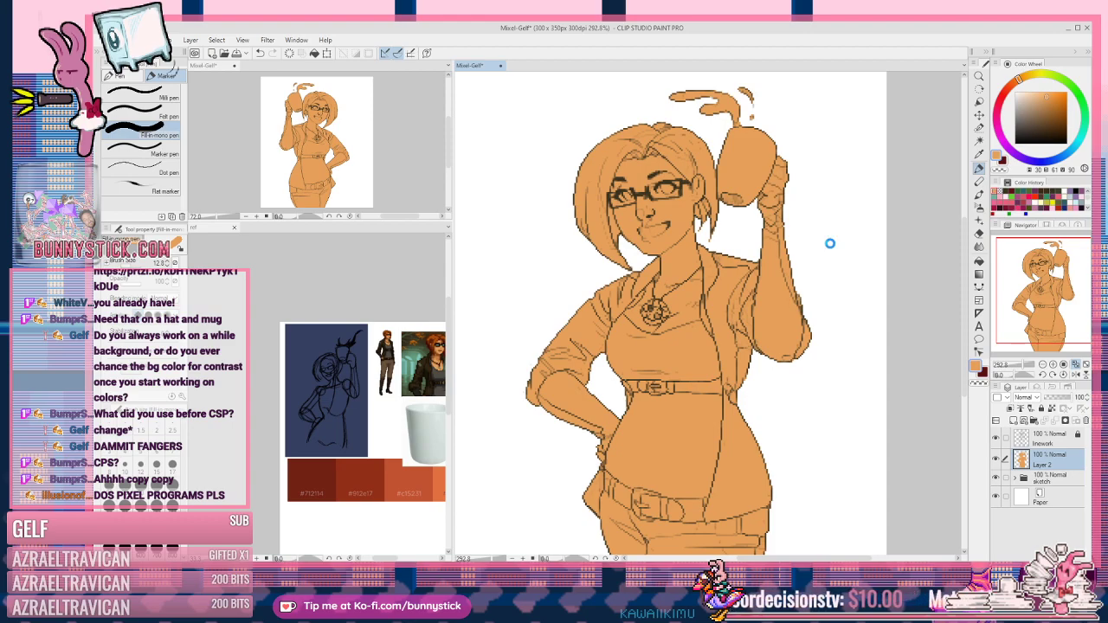
pyautogui.hotkey('ctrl', 's')
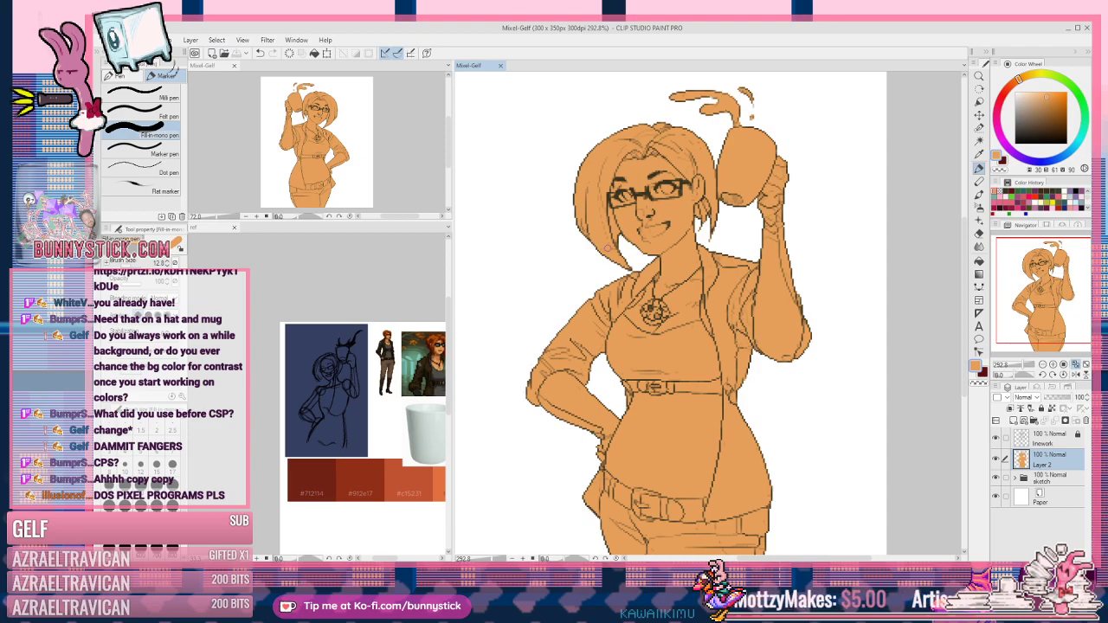
pyautogui.scroll(-2, 671, 312)
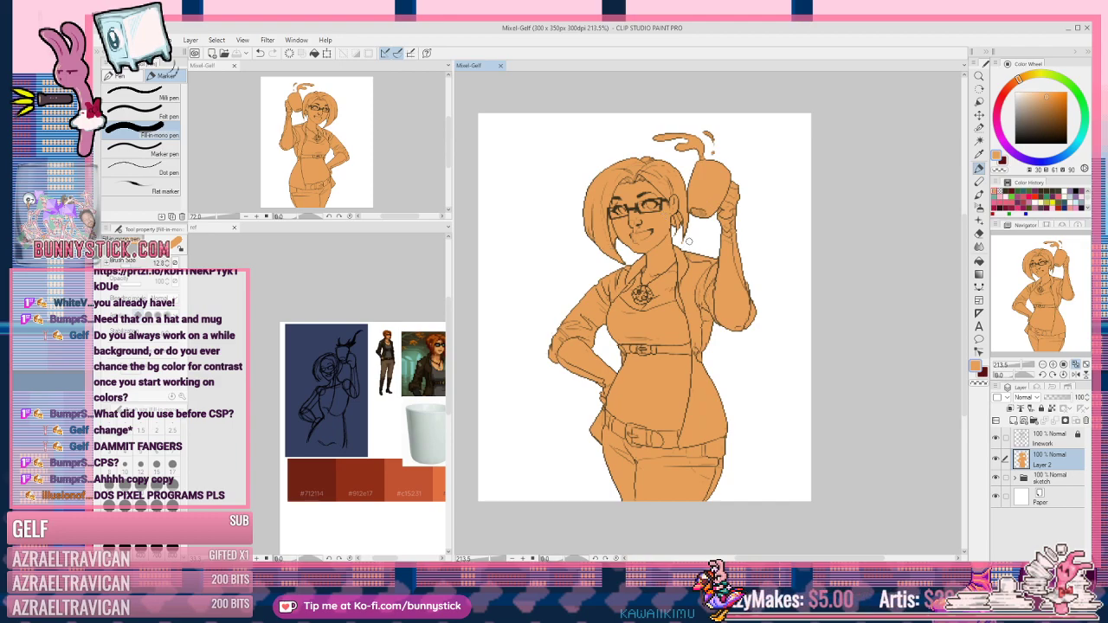
# Step: Add a new layer clipped to the orange base and sample the lightest orange-red swatch from the reference palette
pyautogui.scroll(3, 689, 239)
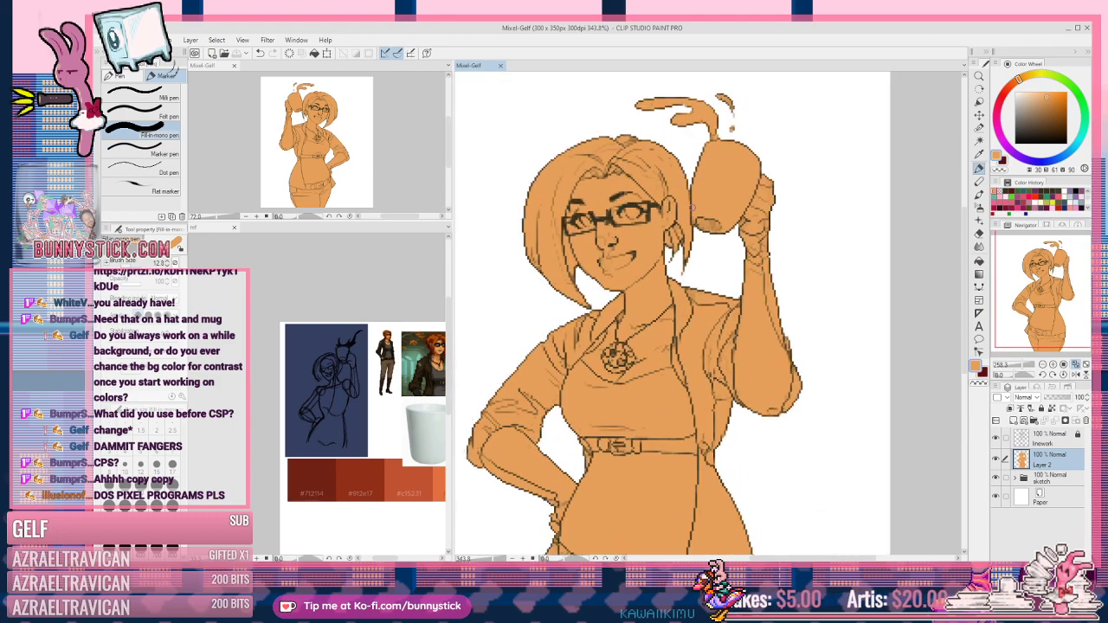
pyautogui.scroll(1, 690, 208)
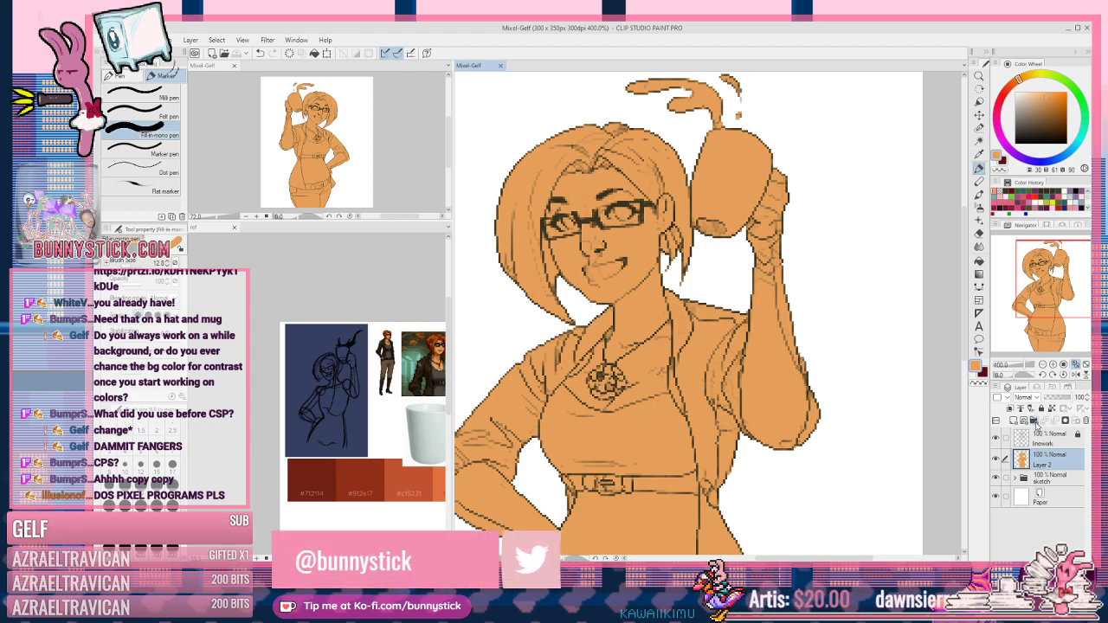
pyautogui.click(1014, 421)
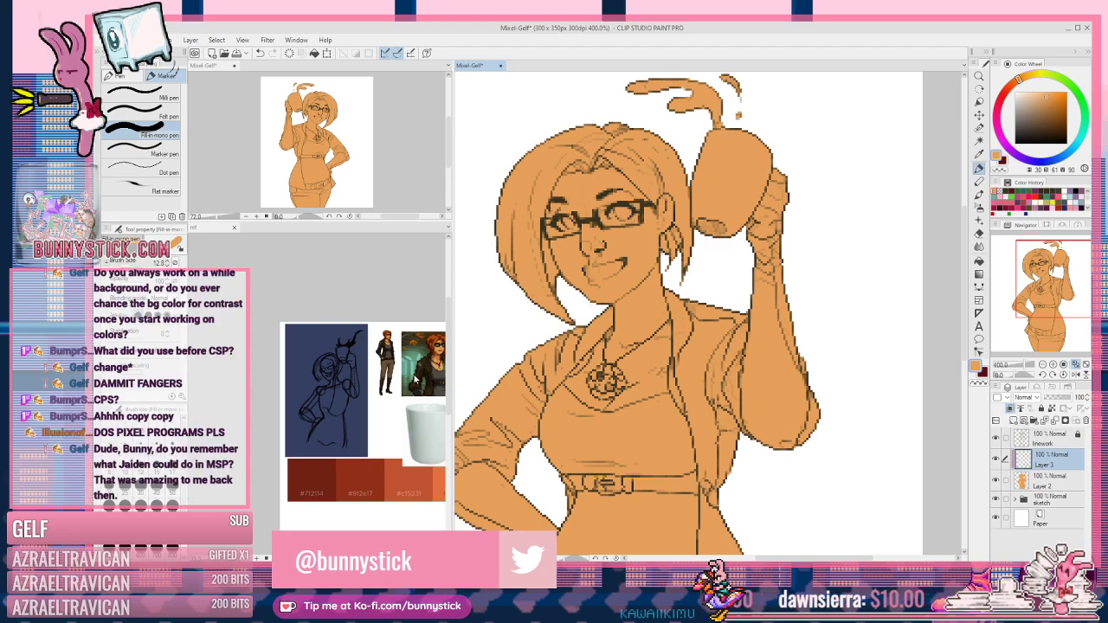
pyautogui.click(397, 334)
pyautogui.moveTo(397, 334); pyautogui.dragTo(363, 315)
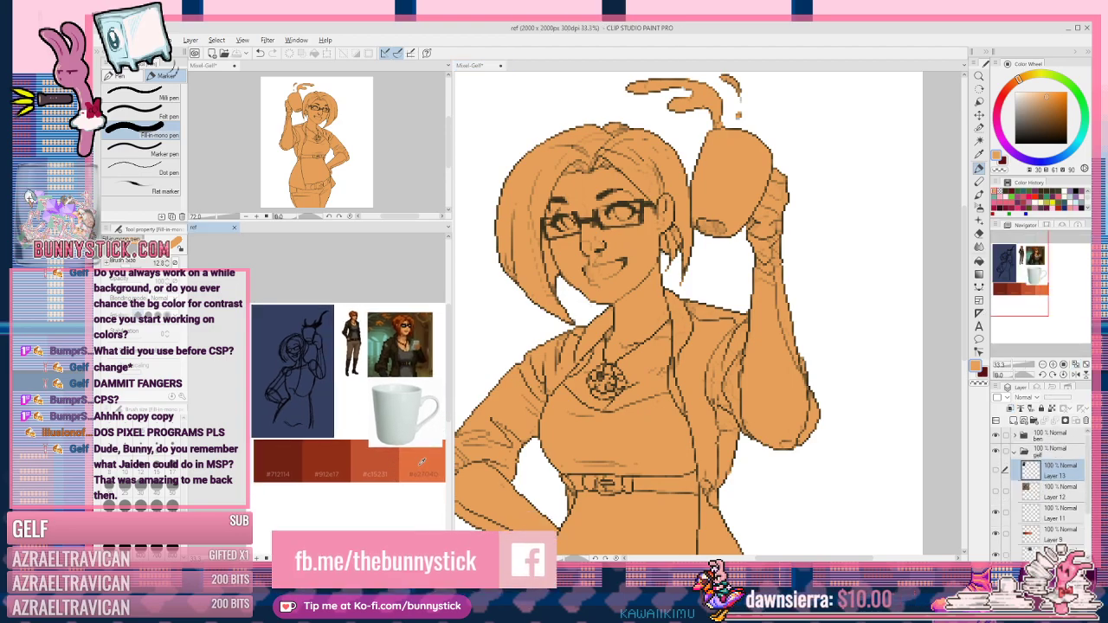
pyautogui.keyDown('alt'); pyautogui.click(418, 460); pyautogui.keyUp('alt')
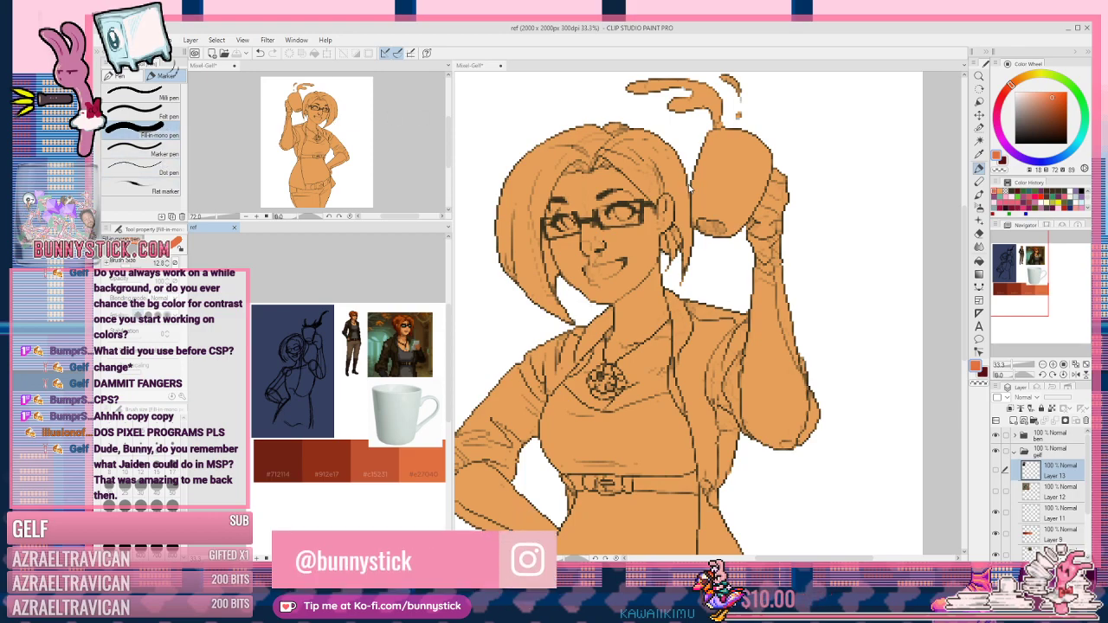
# Step: Outline the hair's boundary in orange-red beside the mug, around the ear and along the face with the Fill-in-mono pen
pyautogui.click(688, 184)
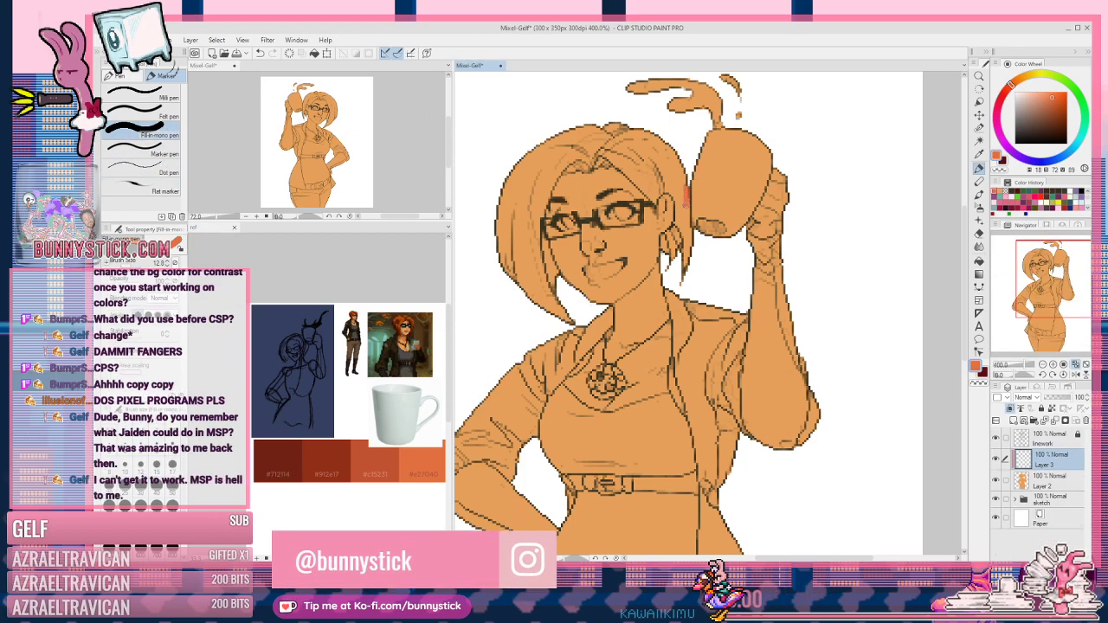
pyautogui.moveTo(688, 218); pyautogui.dragTo(680, 280)
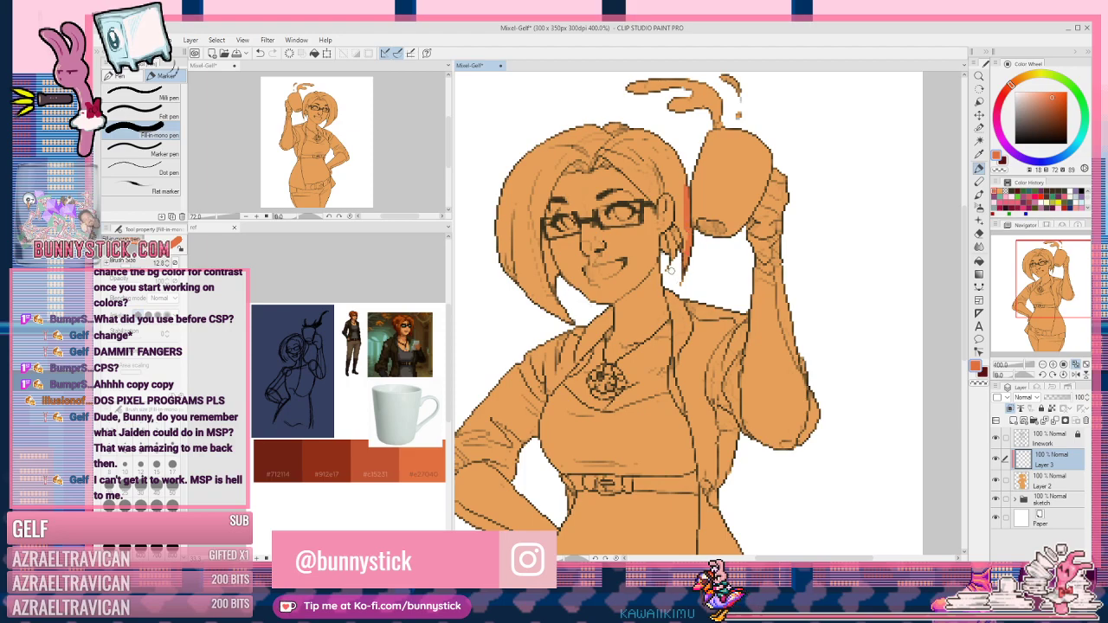
pyautogui.moveTo(678, 221); pyautogui.dragTo(671, 233)
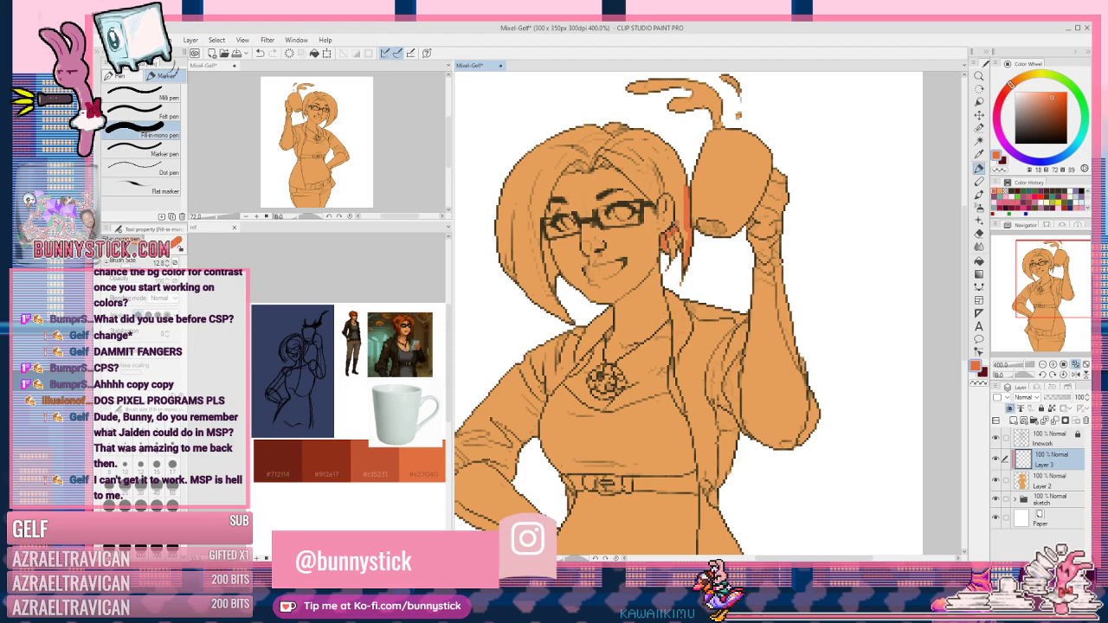
pyautogui.moveTo(668, 187); pyautogui.dragTo(661, 195)
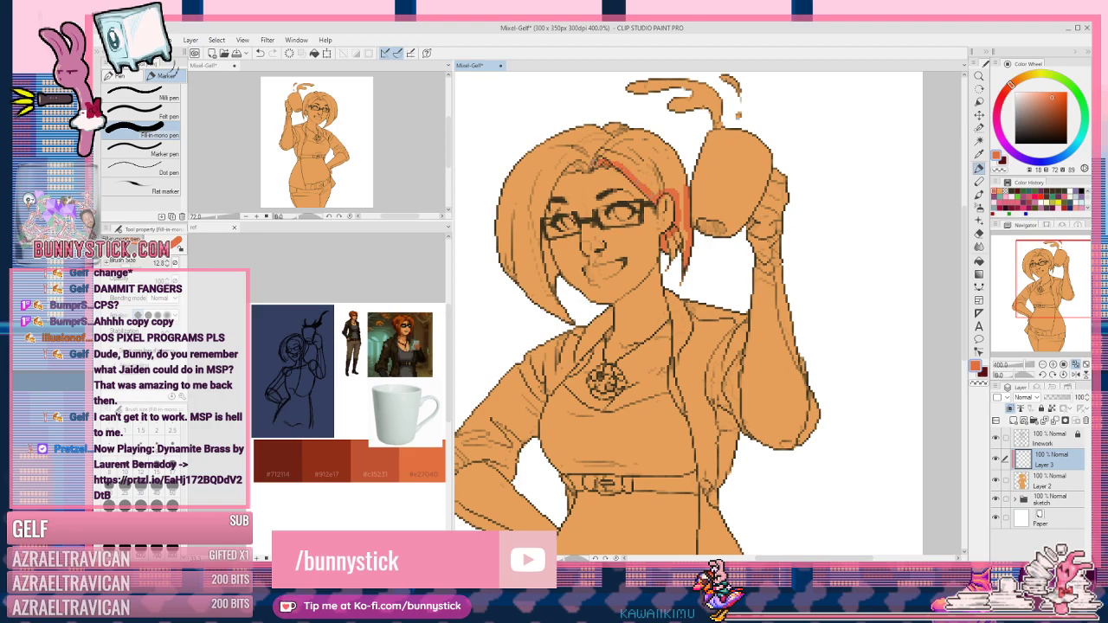
pyautogui.moveTo(559, 171); pyautogui.dragTo(544, 246)
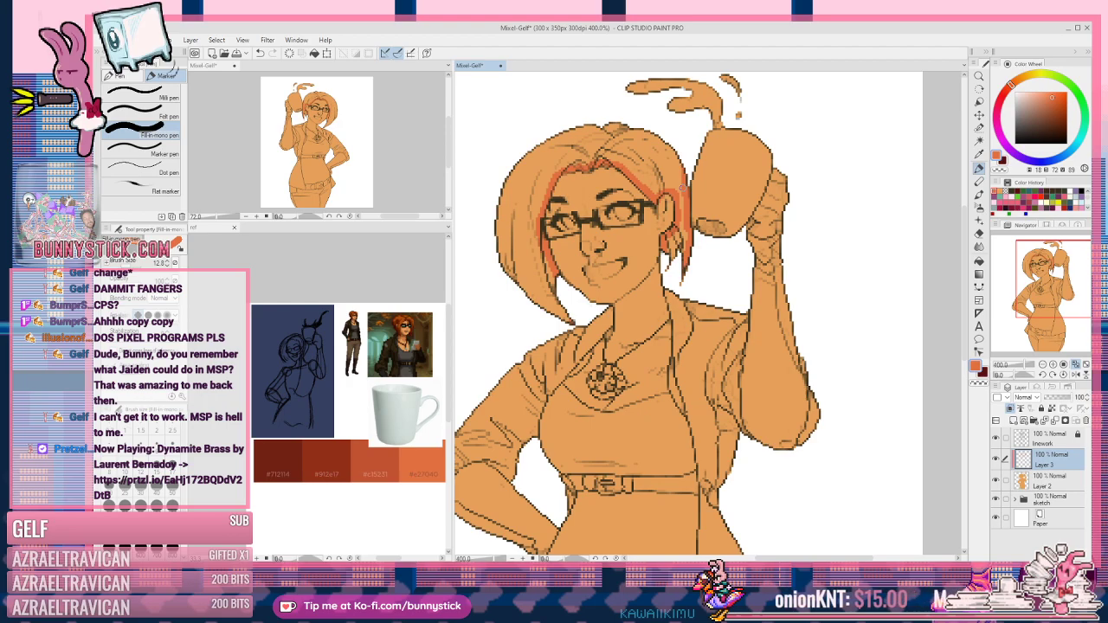
# Step: Fill the outlined hair and the lock behind the ear using Refer only to editing layer, and tidy the edge by the ear
pyautogui.press('g')
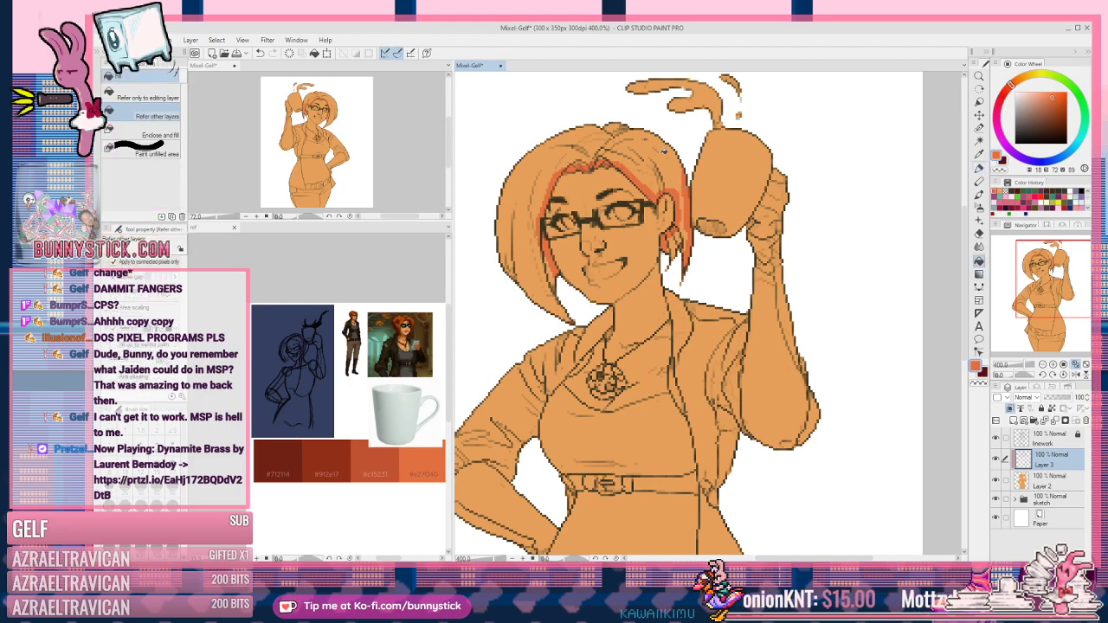
pyautogui.click(151, 93)
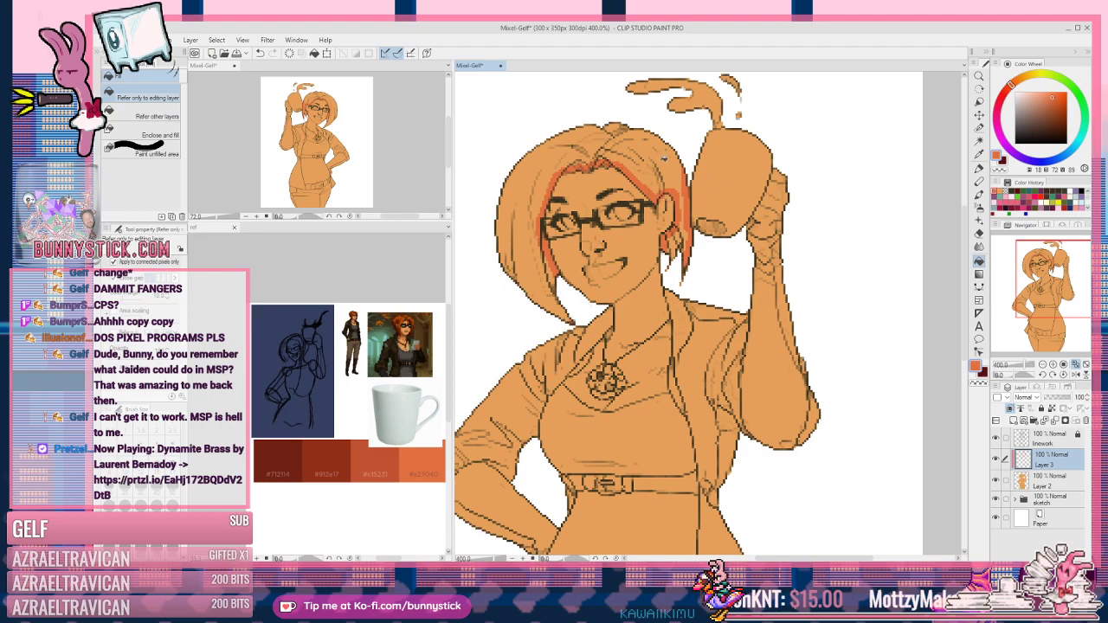
pyautogui.click(657, 151)
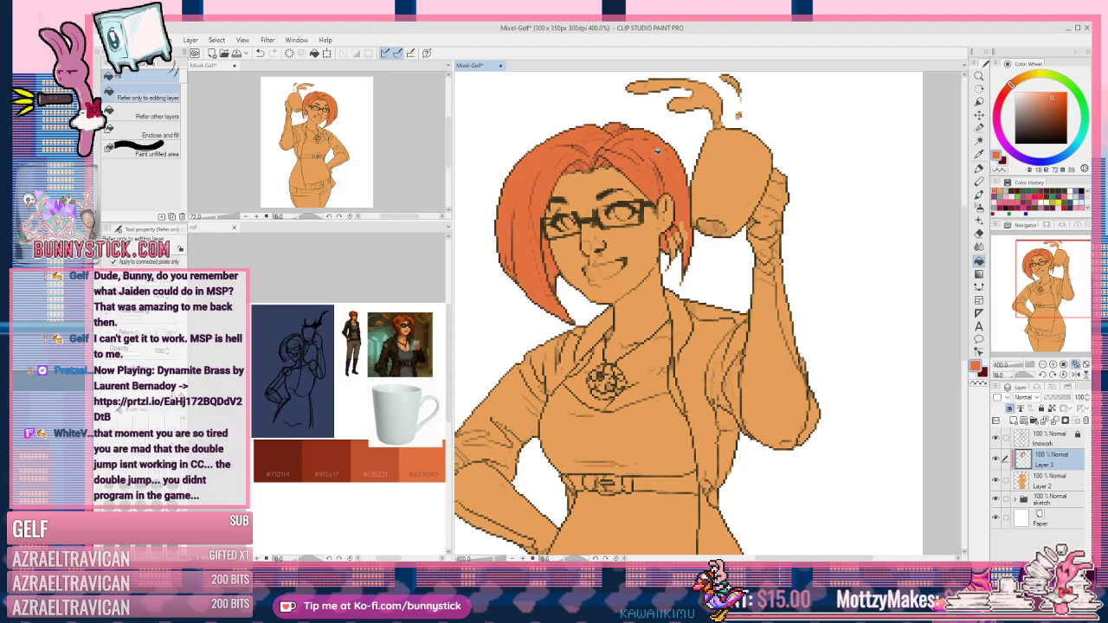
pyautogui.click(684, 232)
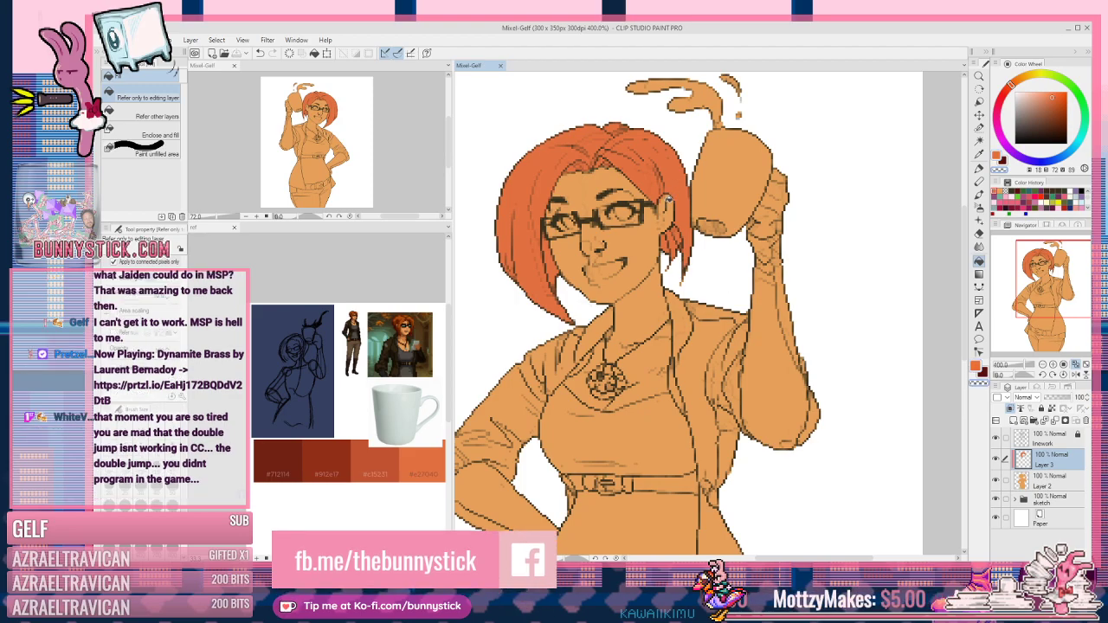
pyautogui.press('p')
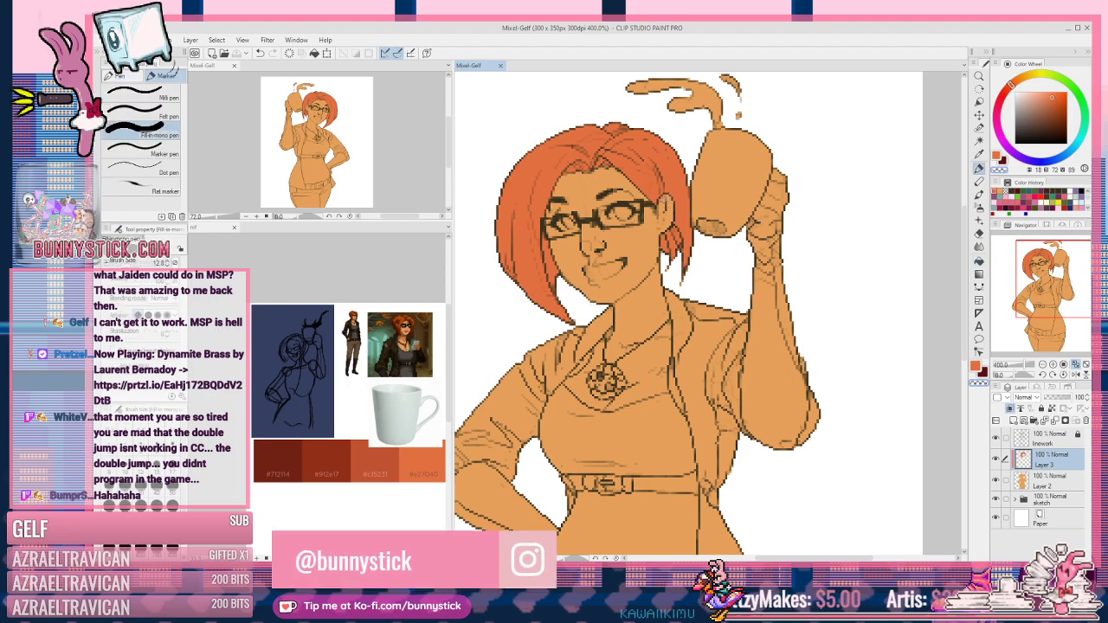
pyautogui.moveTo(663, 200); pyautogui.dragTo(663, 210)
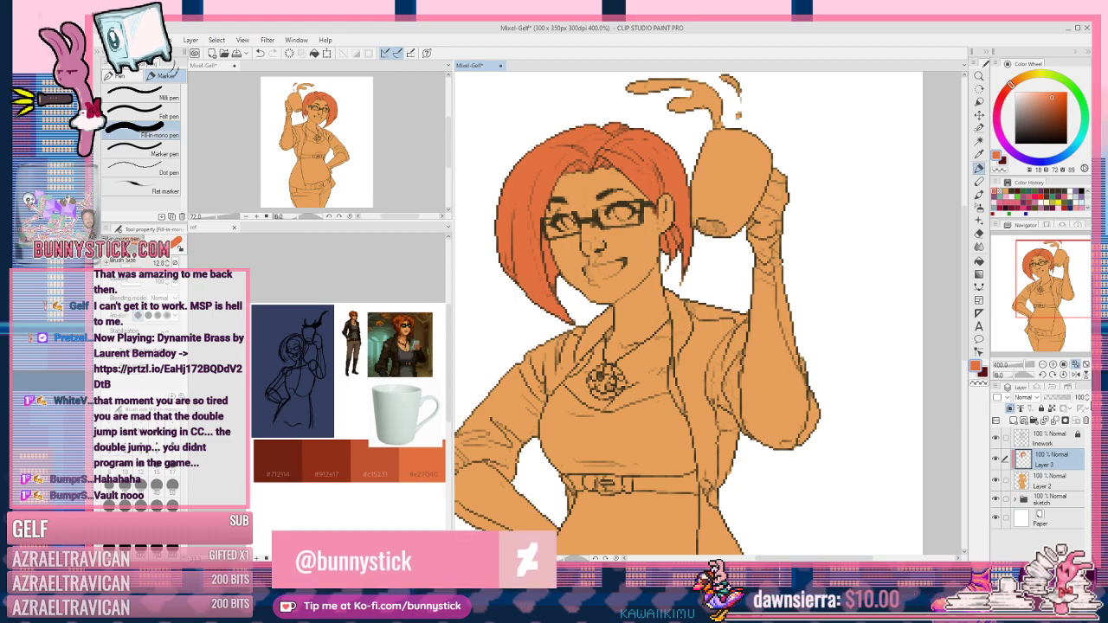
# Step: Check the hair colour with its clipping turned off and back on, and rename the layer as hair
pyautogui.click(1010, 409)
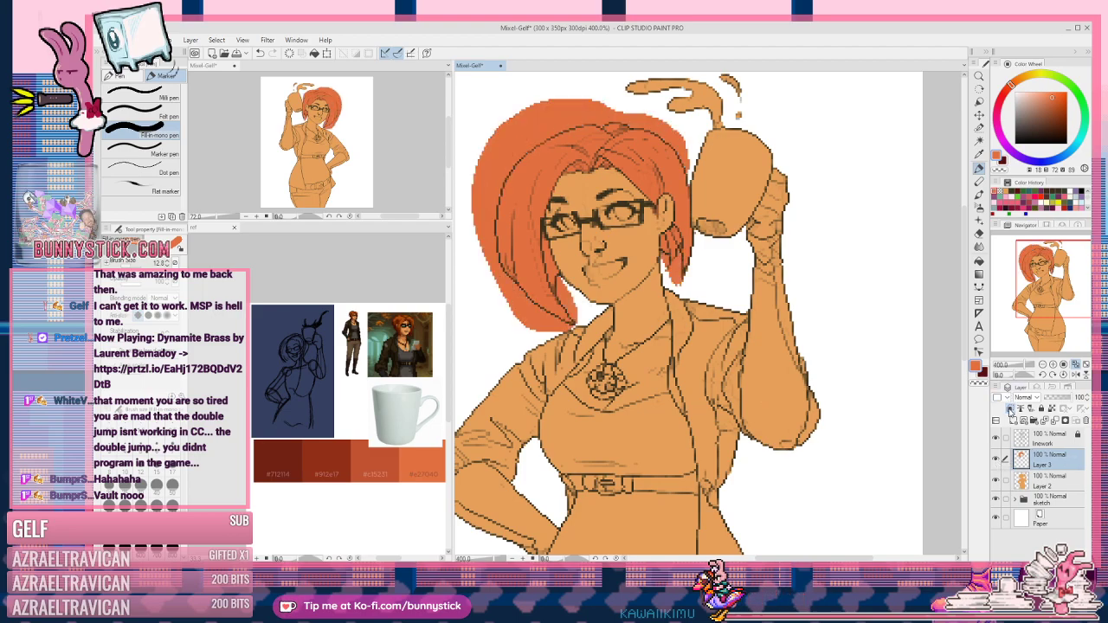
pyautogui.click(1009, 409)
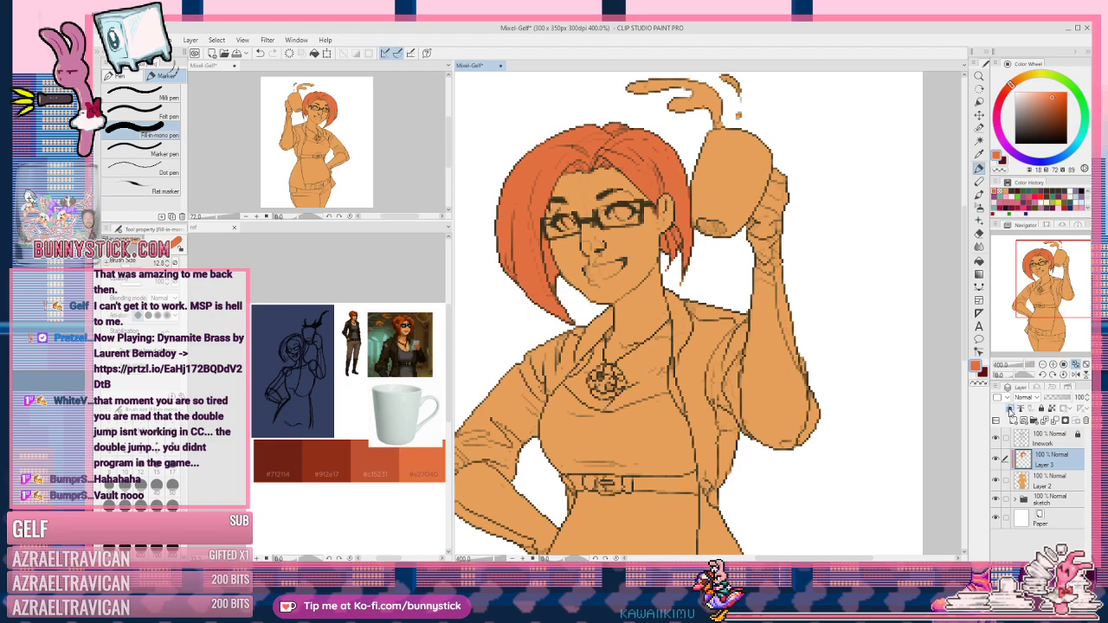
pyautogui.click(1059, 486)
pyautogui.doubleClick(1039, 464)
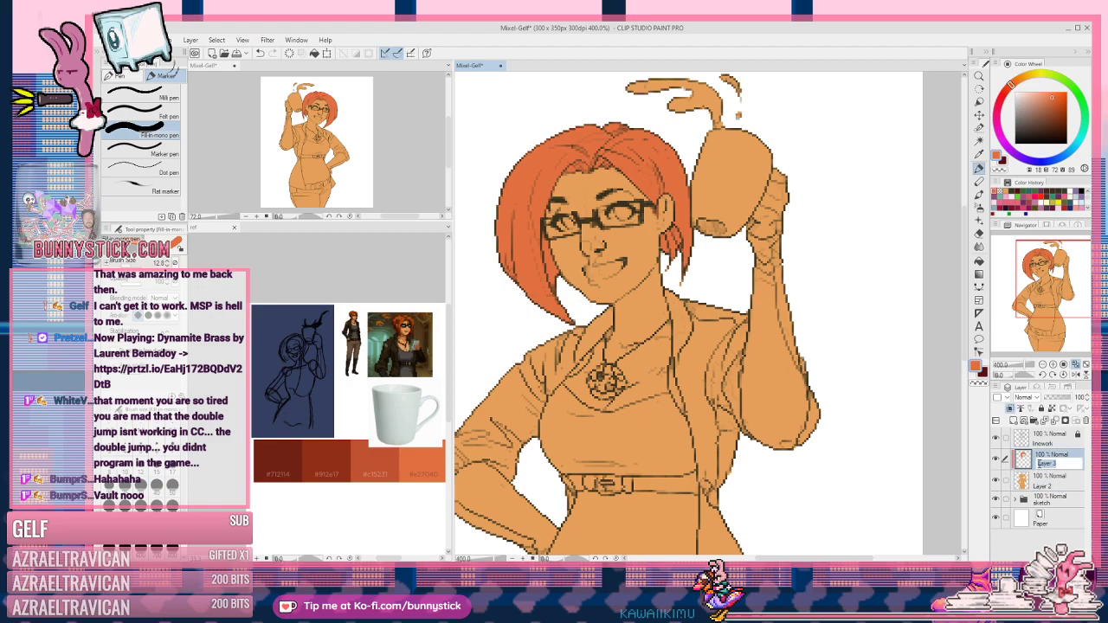
pyautogui.click(1055, 485)
# Step: Insert a new layer between Layer 2 and the hair layer and clip it to the orange base
pyautogui.click(1051, 483)
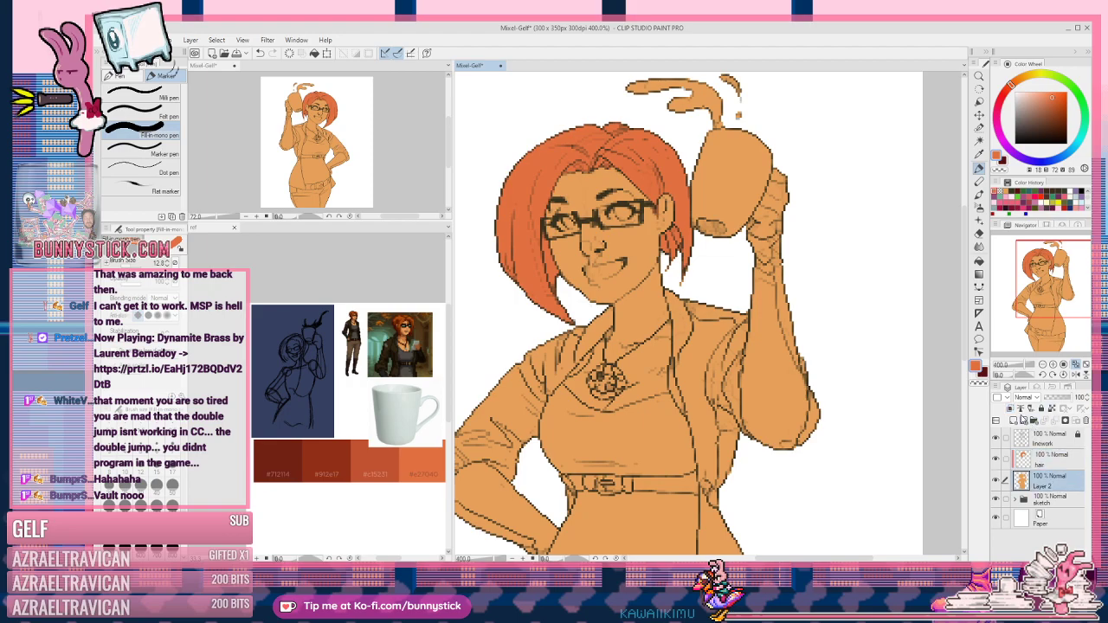
pyautogui.click(1010, 411)
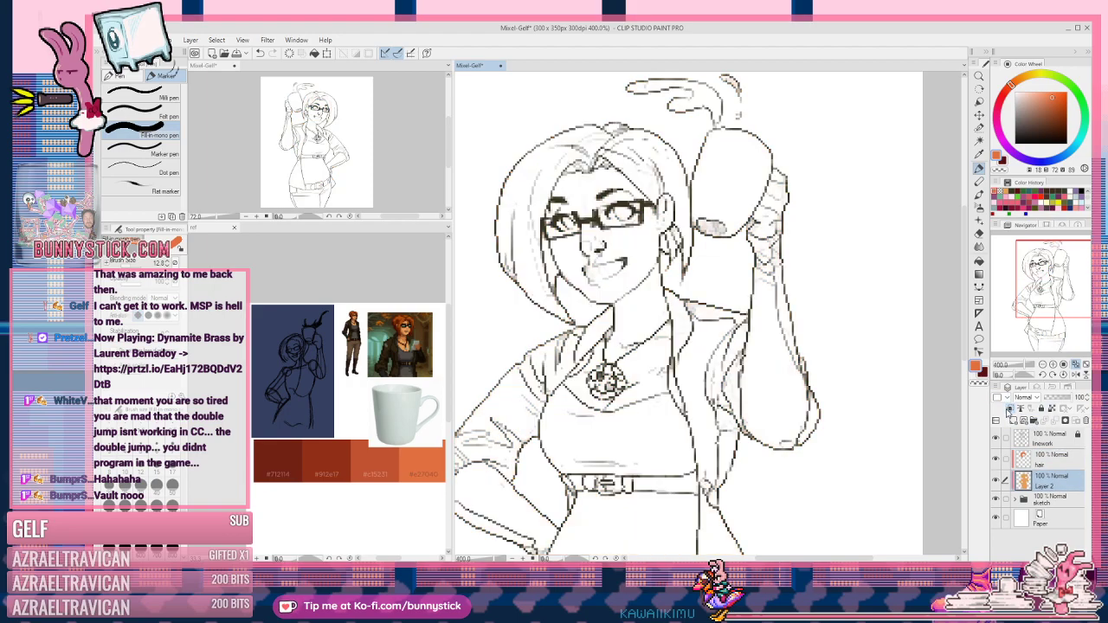
pyautogui.click(1010, 411)
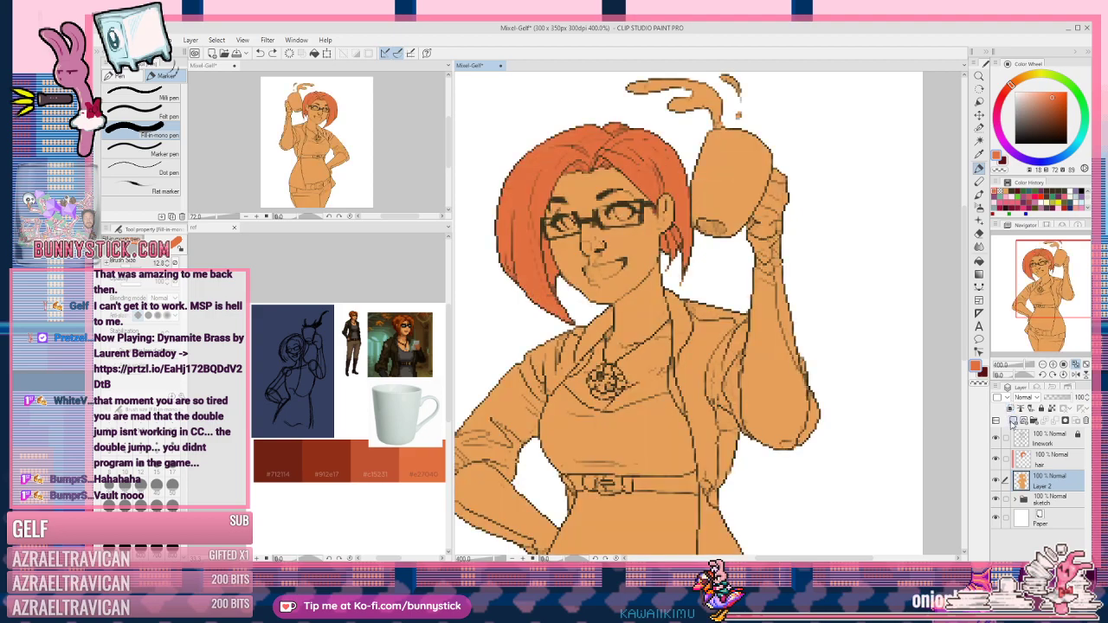
pyautogui.click(1010, 411)
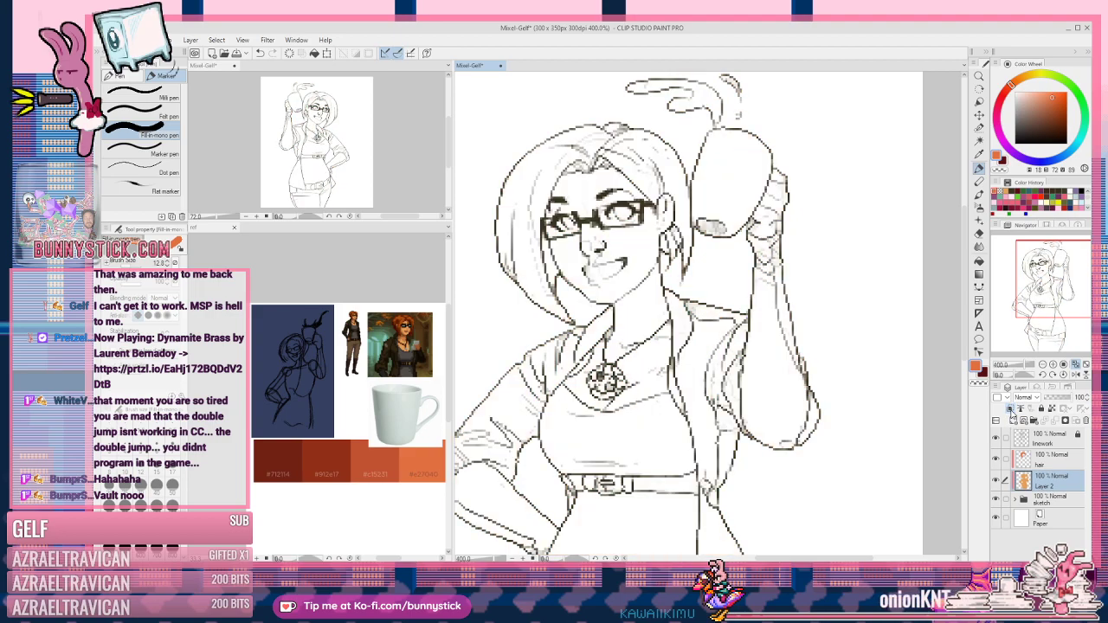
pyautogui.click(1010, 410)
pyautogui.click(1010, 420)
pyautogui.click(1010, 410)
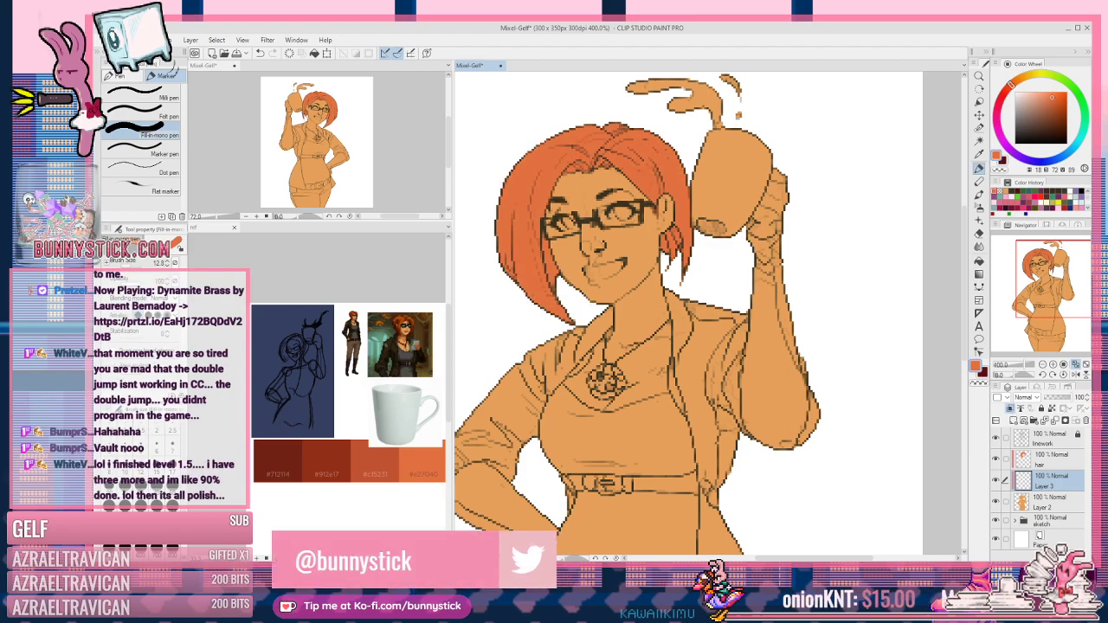
pyautogui.click(1017, 92)
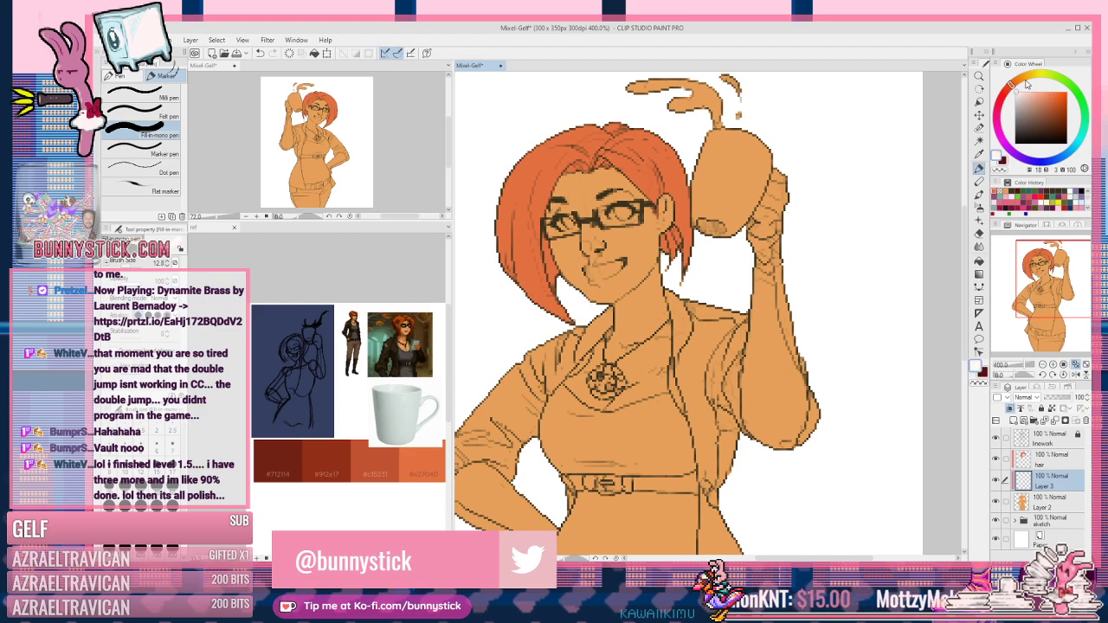
pyautogui.moveTo(769, 155); pyautogui.dragTo(745, 206)
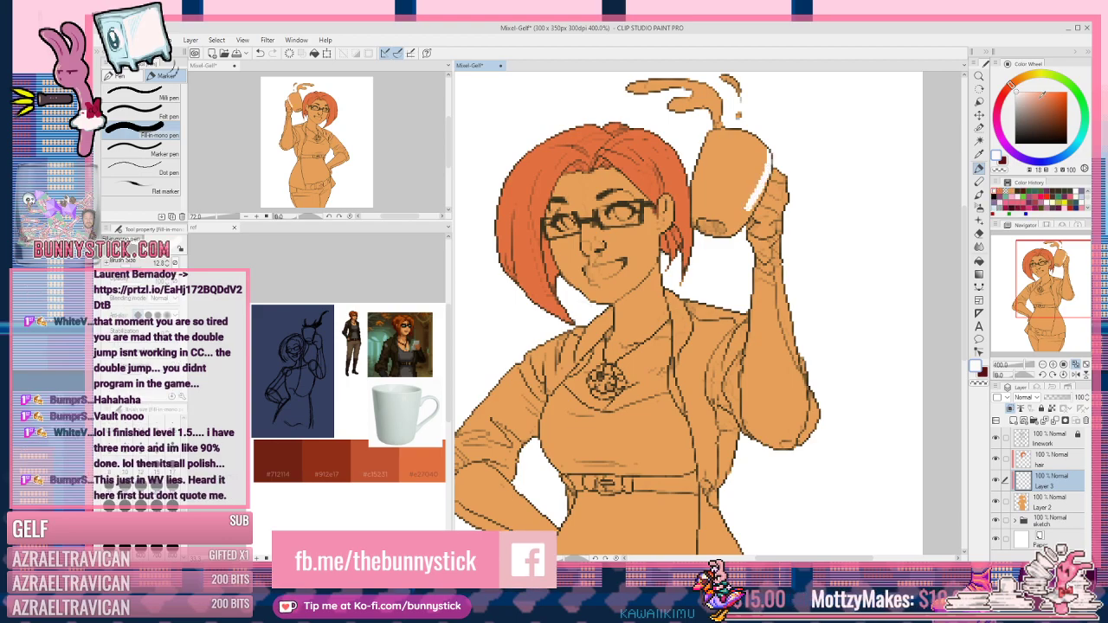
pyautogui.hotkey('ctrl', 'z')
pyautogui.hotkey('ctrl', 'z')
# Step: Choose a light grey, outline the mug's edges on Layer 3, and fill the mug with it
pyautogui.click(1021, 101)
pyautogui.click(758, 157)
pyautogui.hotkey('ctrl', 'z')
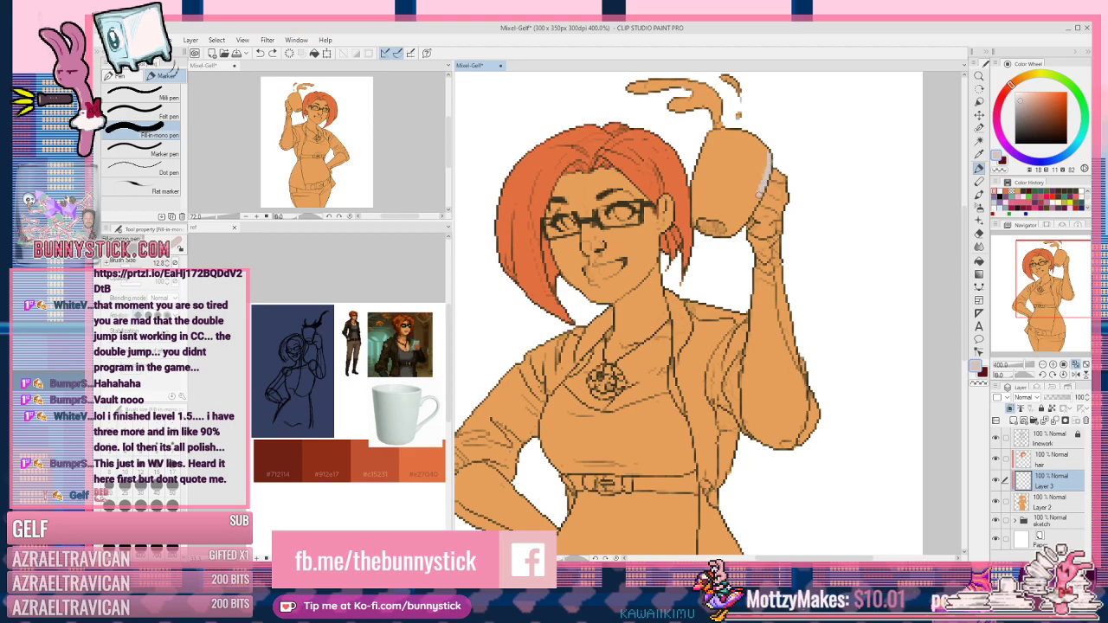
pyautogui.moveTo(765, 164); pyautogui.dragTo(757, 205)
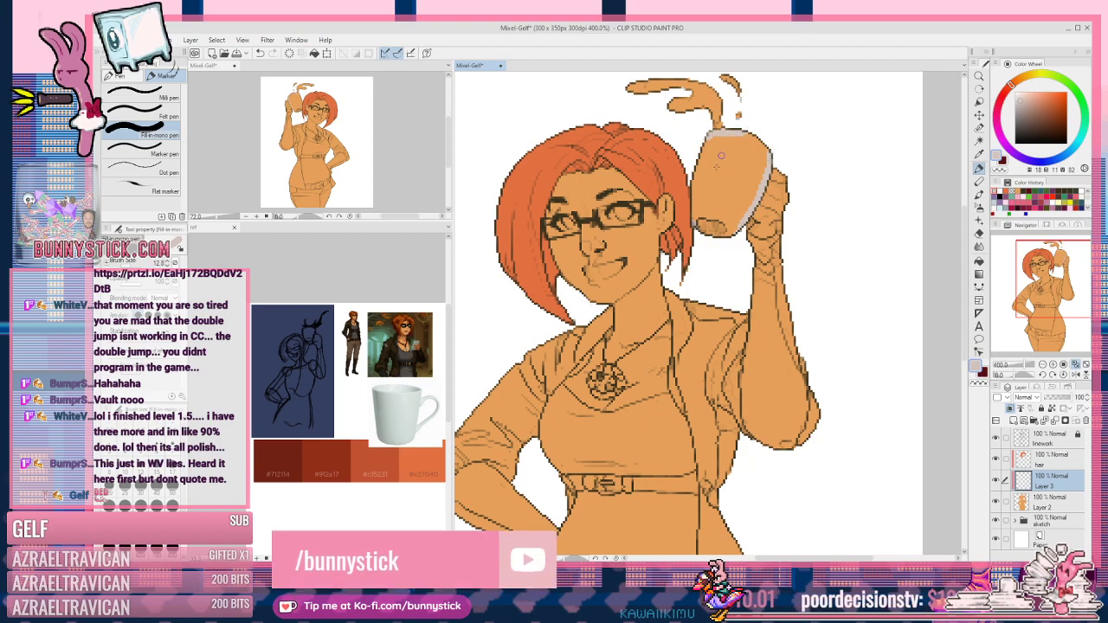
pyautogui.press('g')
pyautogui.click(720, 173)
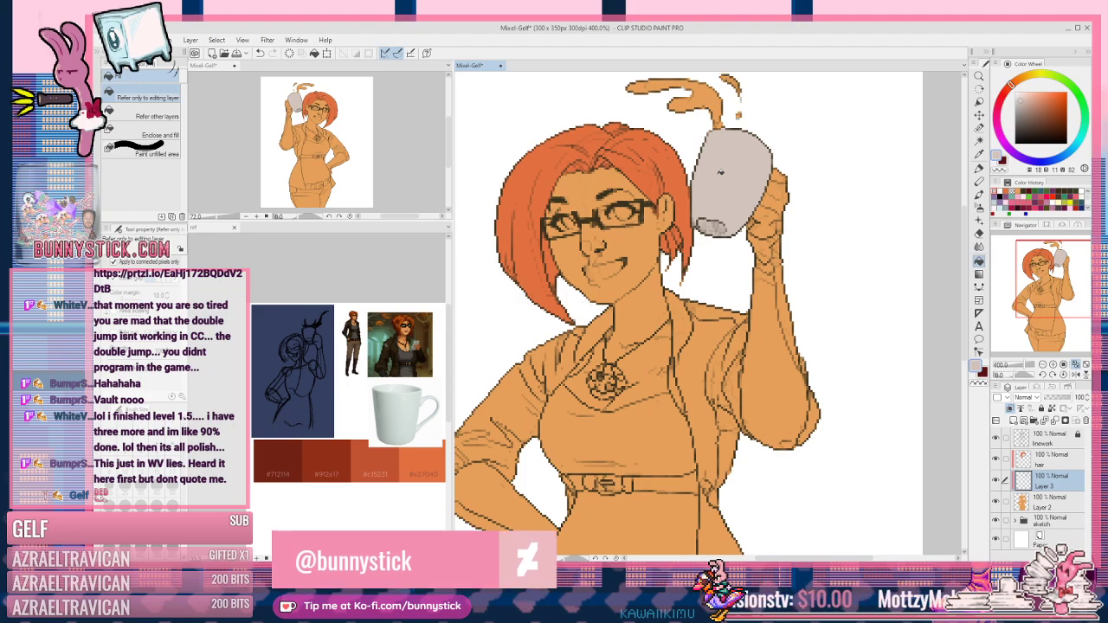
# Step: Try placing the mug's colour layer above the hair layer, and undo the reorder
pyautogui.scroll(-5, 721, 173)
pyautogui.moveTo(782, 204); pyautogui.dragTo(812, 407)
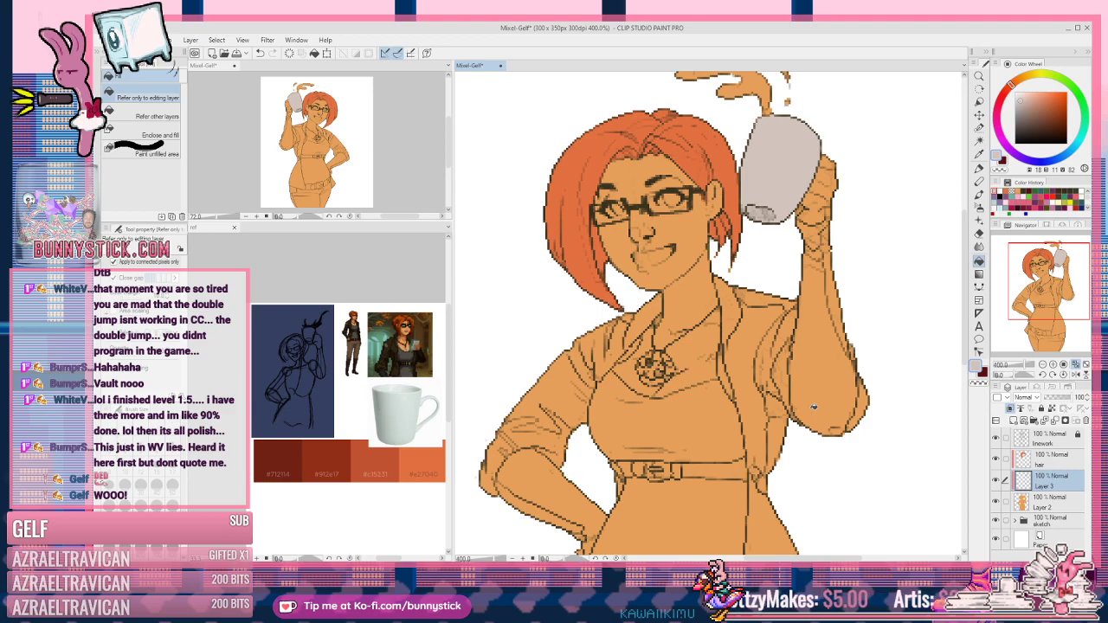
pyautogui.moveTo(1056, 478); pyautogui.dragTo(1057, 451)
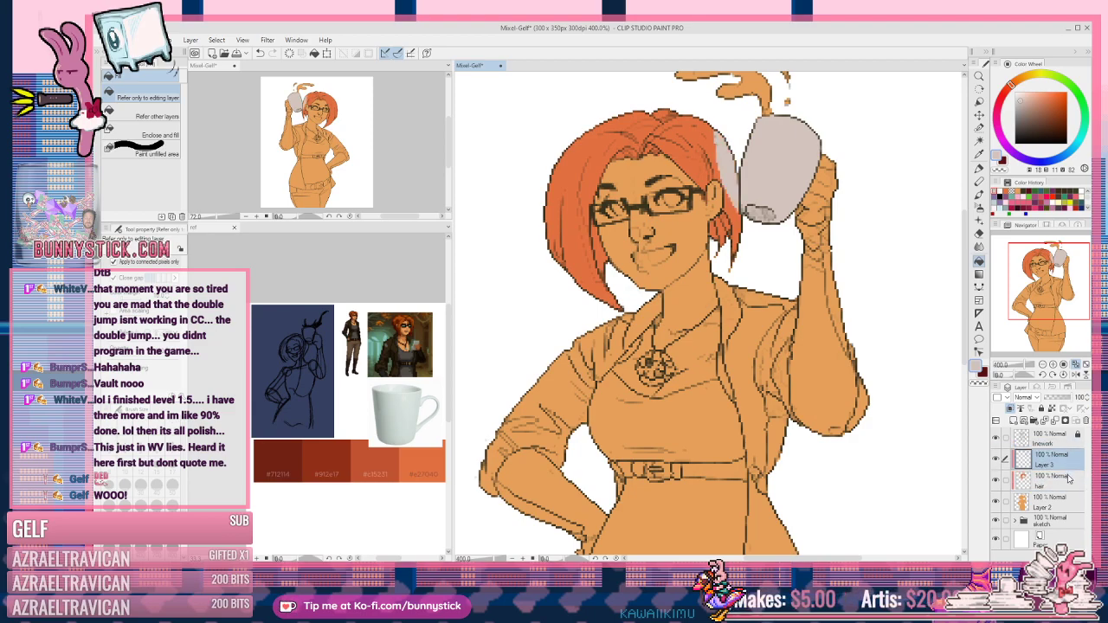
pyautogui.hotkey('ctrl', 'z')
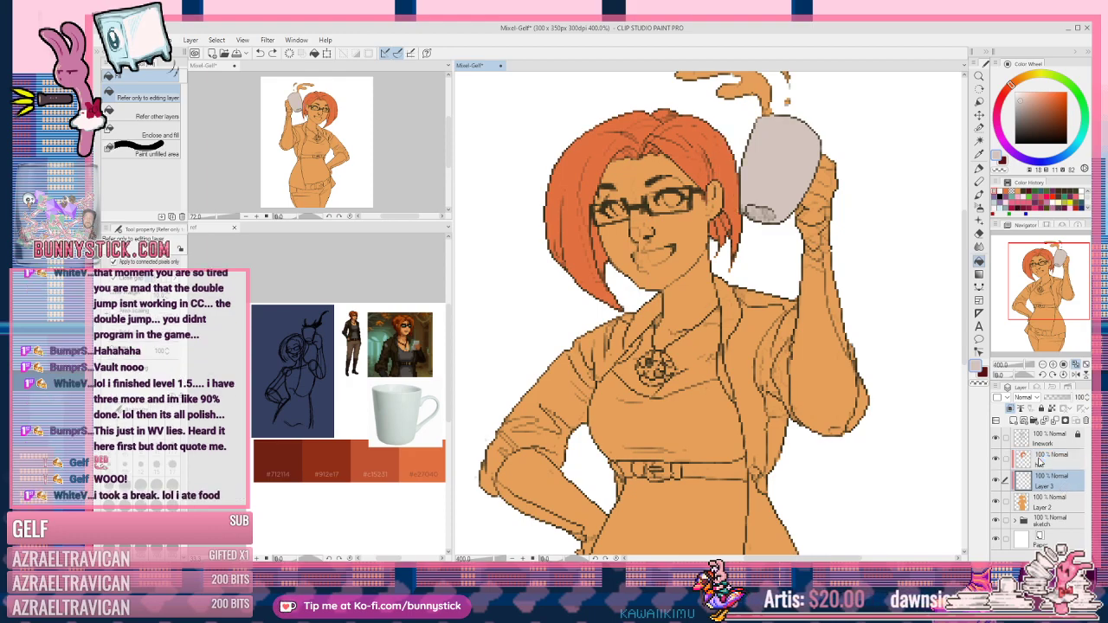
# Step: Add another layer clipped directly above Layer 2, and enlarge the character's outfit pictures in the reference document
pyautogui.click(1070, 501)
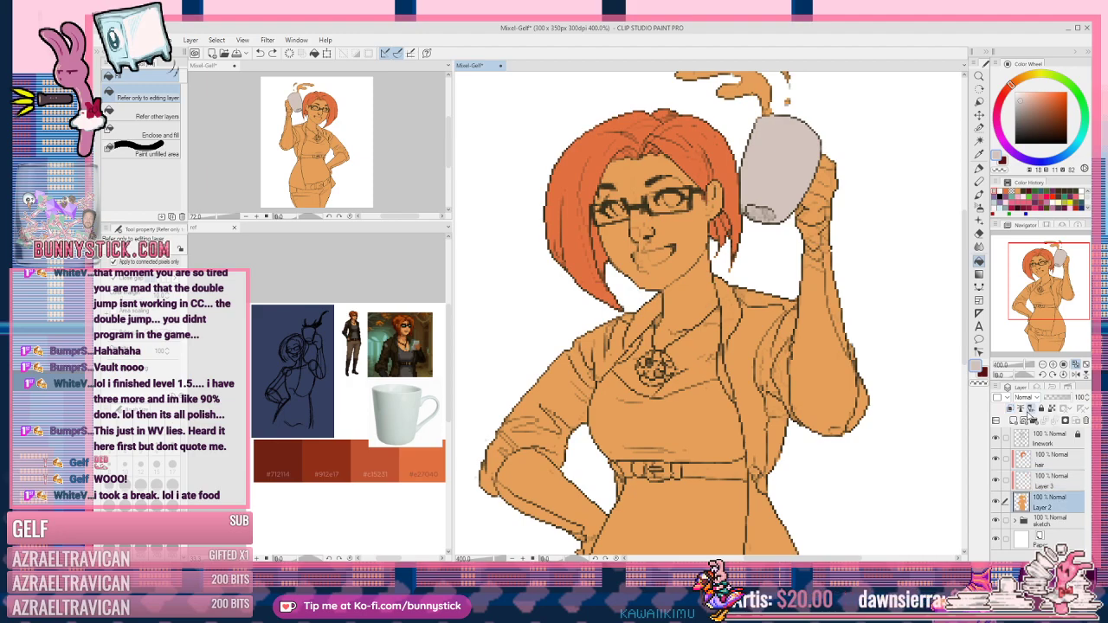
pyautogui.click(1019, 409)
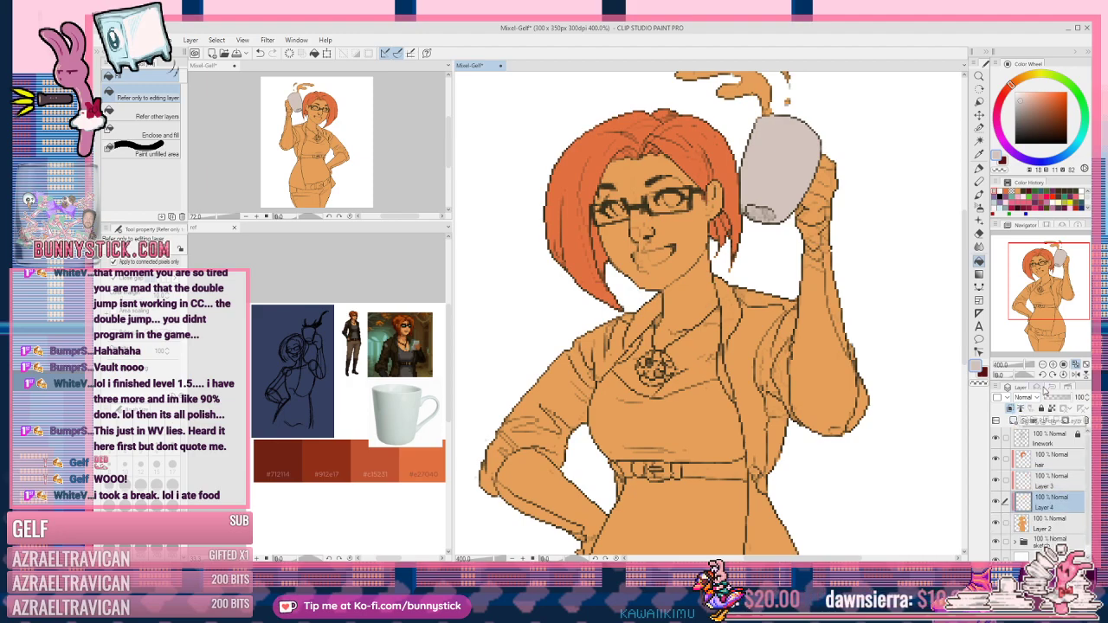
pyautogui.click(386, 344)
pyautogui.scroll(4, 385, 337)
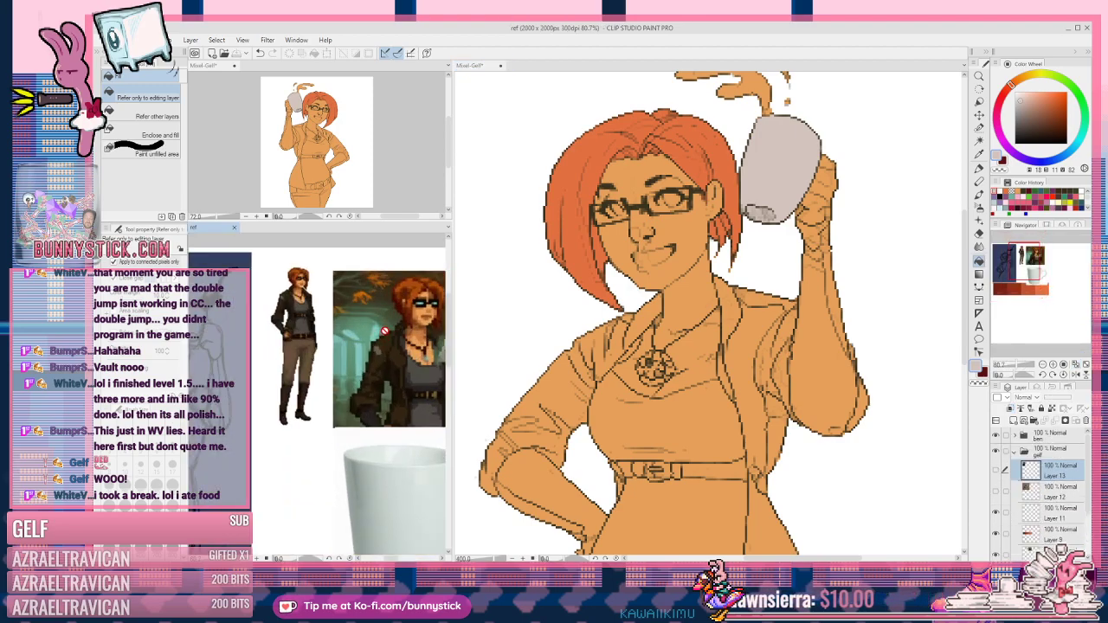
# Step: Sample the dark brown of the reference jacket and outline the jacket's upper front and raised-arm sleeve edges on Layer 4
pyautogui.keyDown('alt'); pyautogui.click(404, 352); pyautogui.keyUp('alt')
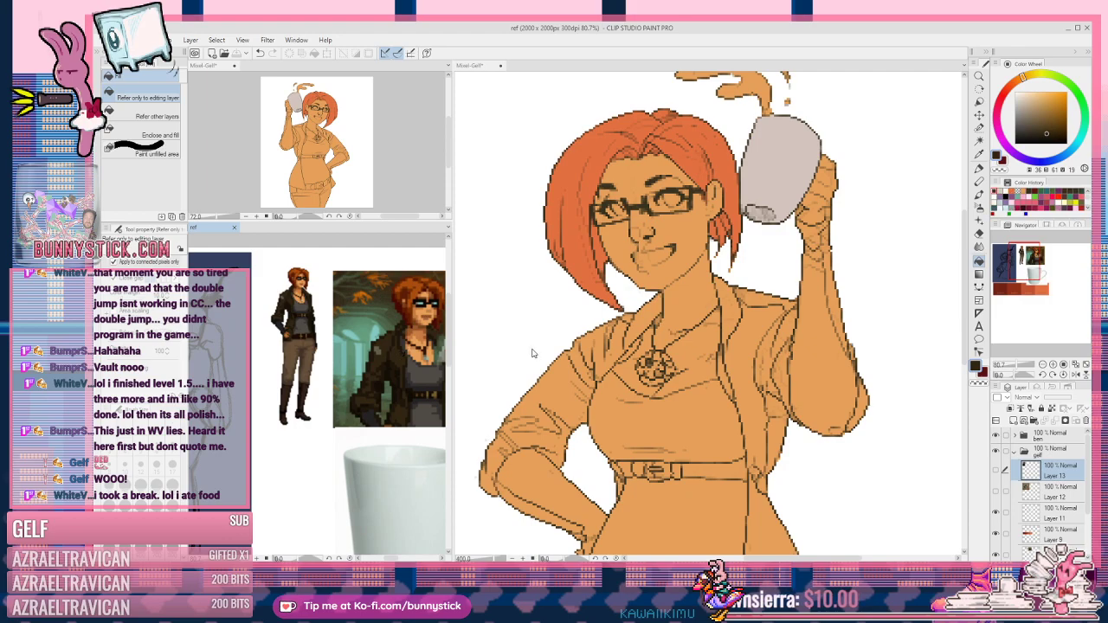
pyautogui.click(752, 308)
pyautogui.press('p')
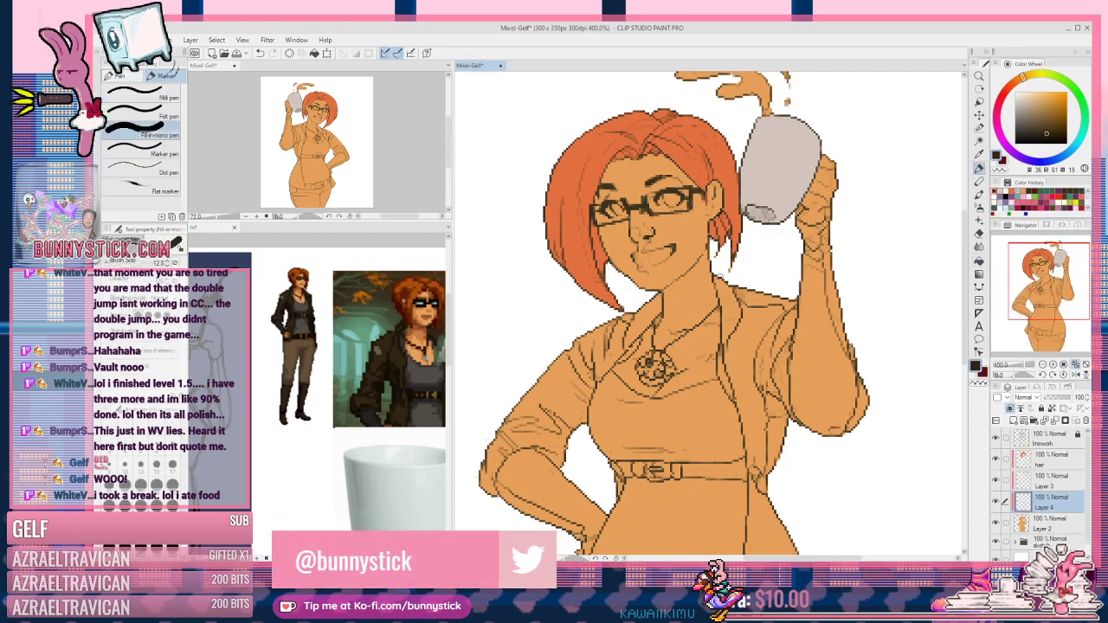
pyautogui.moveTo(715, 271); pyautogui.dragTo(720, 356)
pyautogui.moveTo(730, 396); pyautogui.dragTo(765, 483)
pyautogui.moveTo(797, 425)
pyautogui.mouseDown()
pyautogui.moveTo(782, 362)
pyautogui.moveTo(784, 391)
pyautogui.moveTo(796, 299)
pyautogui.mouseUp()
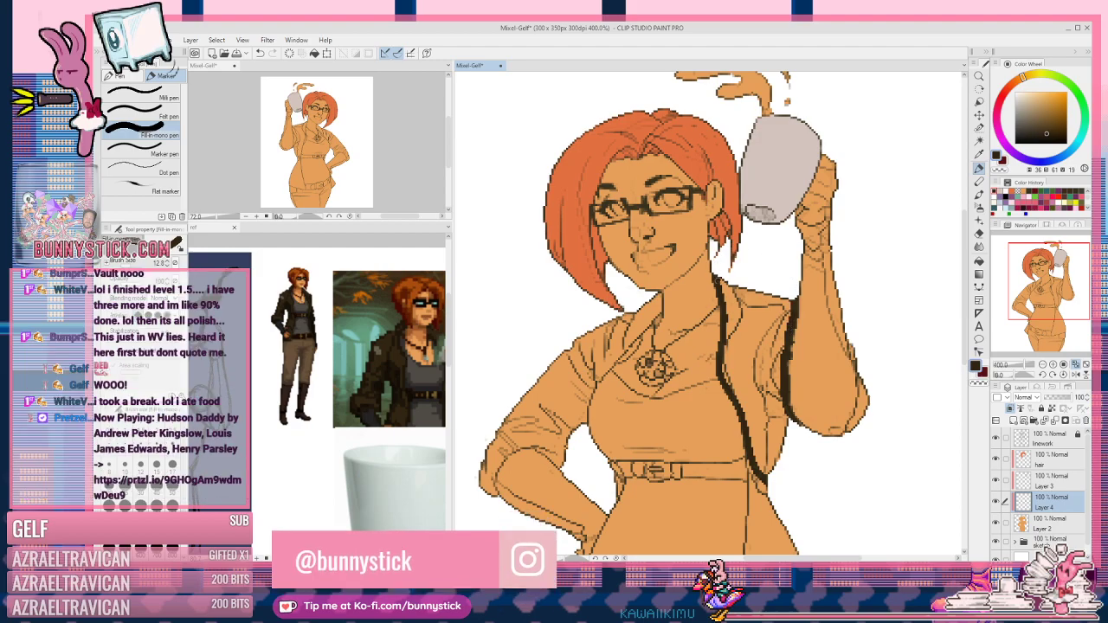
pyautogui.moveTo(870, 378)
pyautogui.mouseDown()
pyautogui.moveTo(858, 316)
pyautogui.moveTo(822, 259)
pyautogui.moveTo(836, 316)
pyautogui.mouseUp()
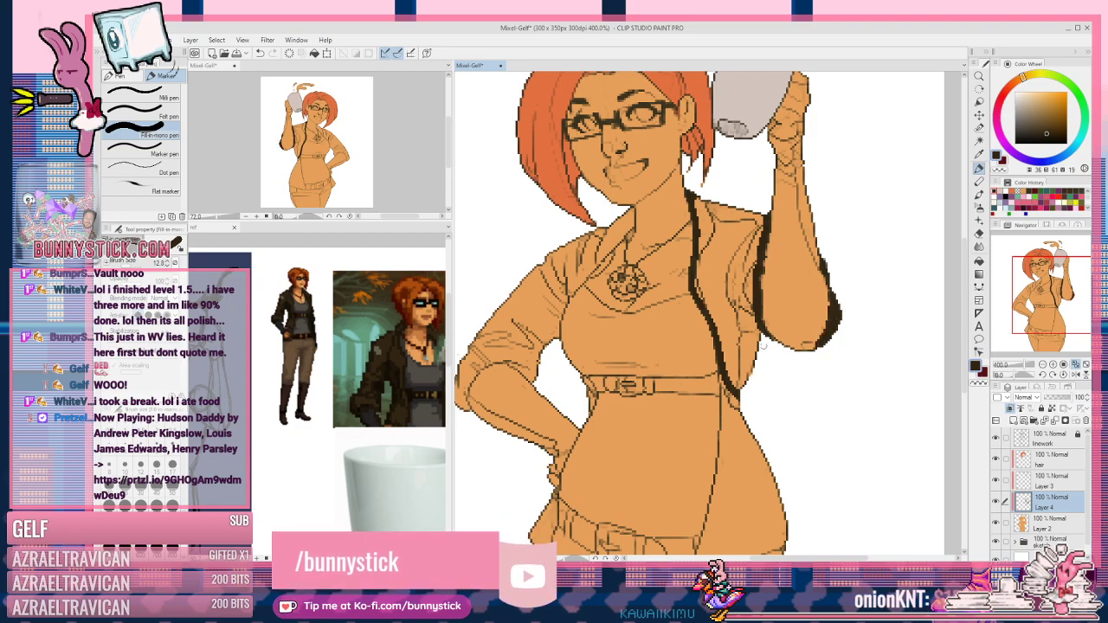
# Step: Fill the outlined upper jacket area on the raised-arm side with the dark brown
pyautogui.press('g')
pyautogui.press('g')
pyautogui.click(732, 227)
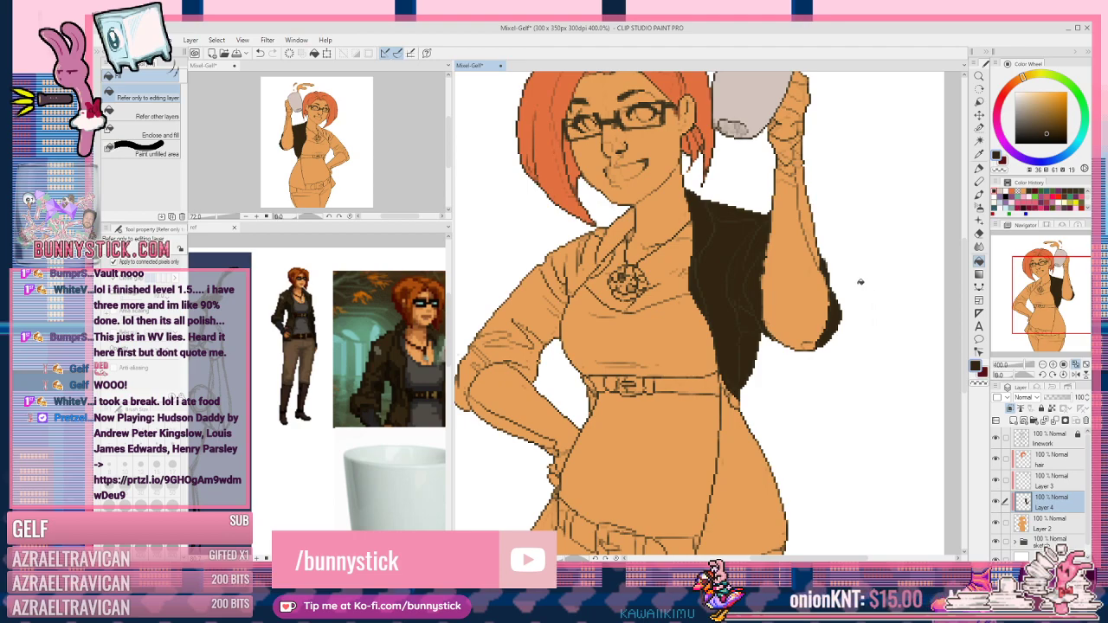
# Step: Outline the jacket's lower front panel from waist to hem on the raised-arm side and fill it with dark brown
pyautogui.press('p')
pyautogui.scroll(-3, 779, 277)
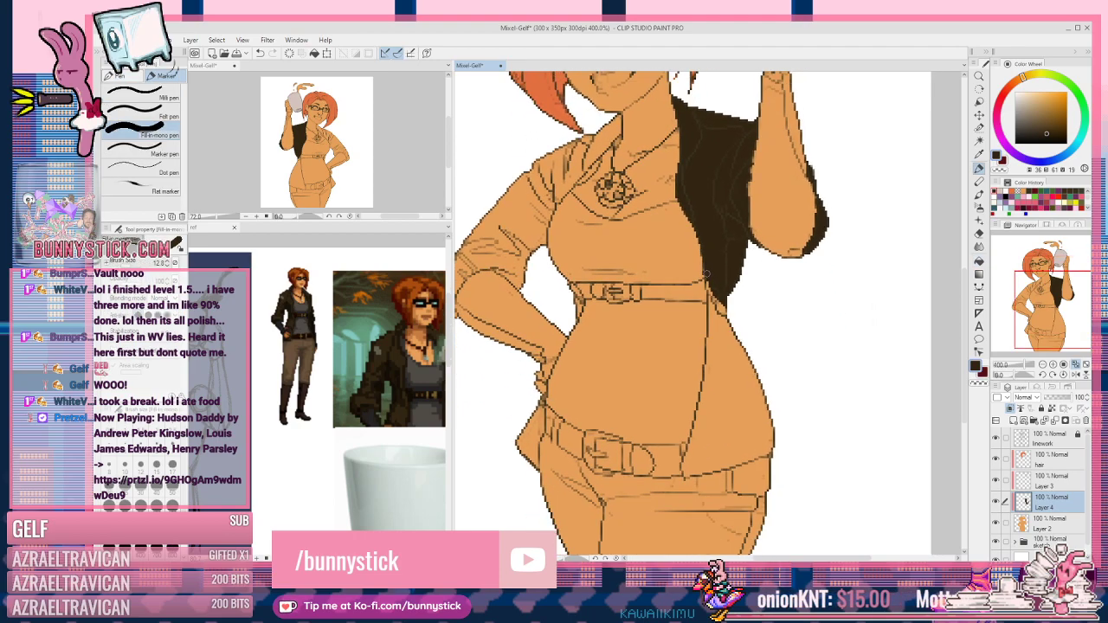
pyautogui.moveTo(708, 288)
pyautogui.mouseDown()
pyautogui.moveTo(713, 324)
pyautogui.moveTo(709, 290)
pyautogui.moveTo(701, 401)
pyautogui.moveTo(682, 466)
pyautogui.moveTo(696, 475)
pyautogui.moveTo(777, 452)
pyautogui.mouseUp()
pyautogui.press('g')
pyautogui.click(744, 395)
# Step: Outline the jacket's collar, front edge and rolled sleeve cuff on the hand-on-hip side in dark brown
pyautogui.press('p')
pyautogui.moveTo(614, 330); pyautogui.dragTo(797, 324)
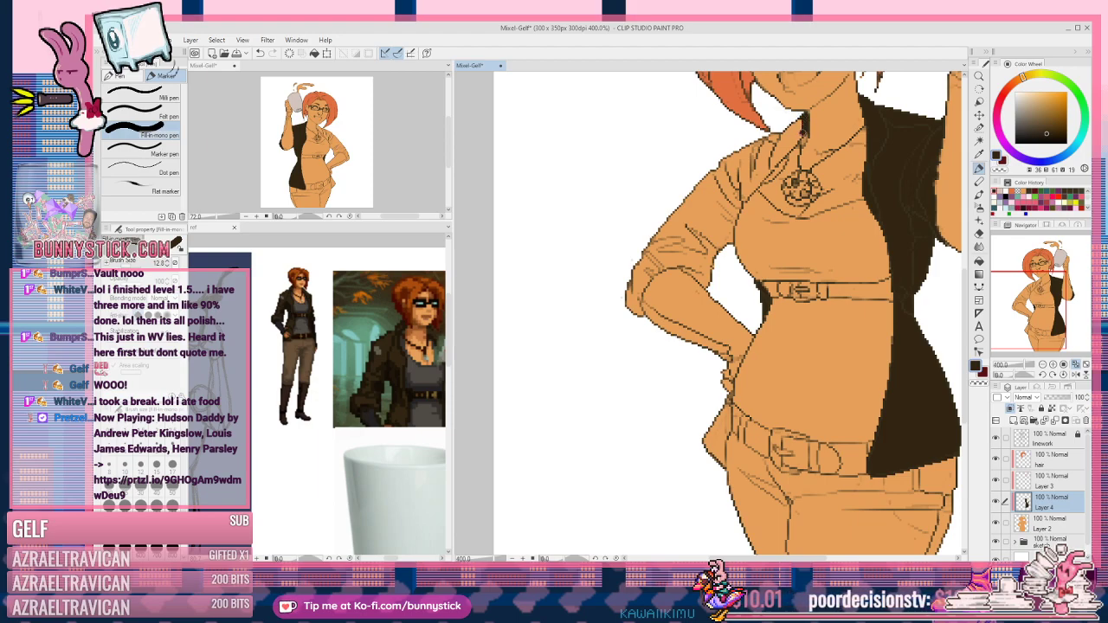
pyautogui.moveTo(795, 136); pyautogui.dragTo(755, 182)
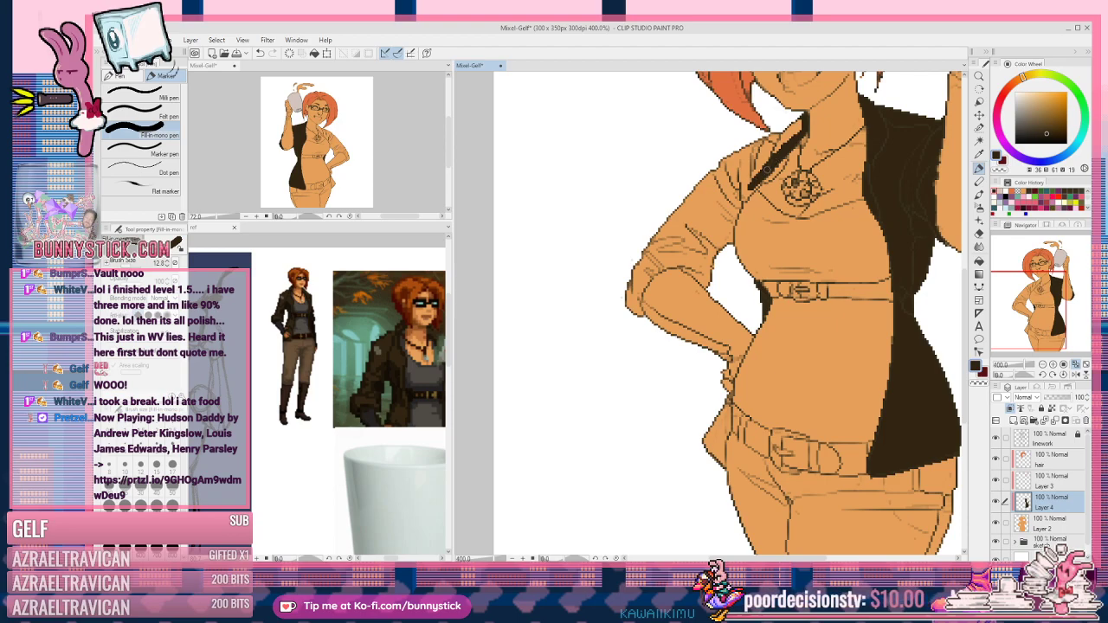
pyautogui.moveTo(744, 194); pyautogui.dragTo(730, 235)
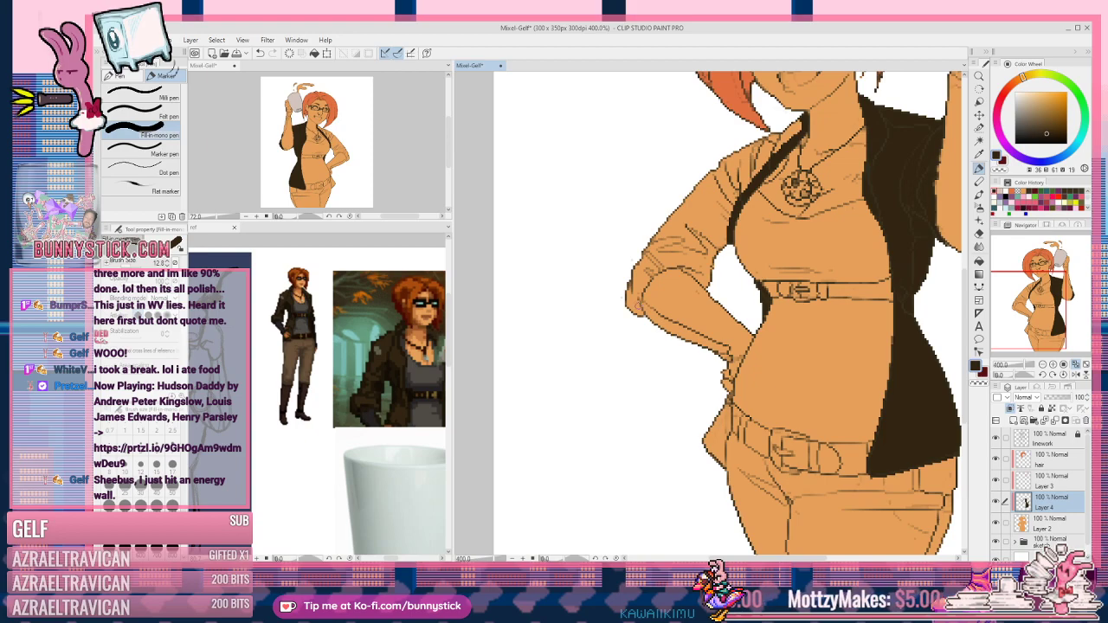
pyautogui.moveTo(728, 296); pyautogui.dragTo(656, 263)
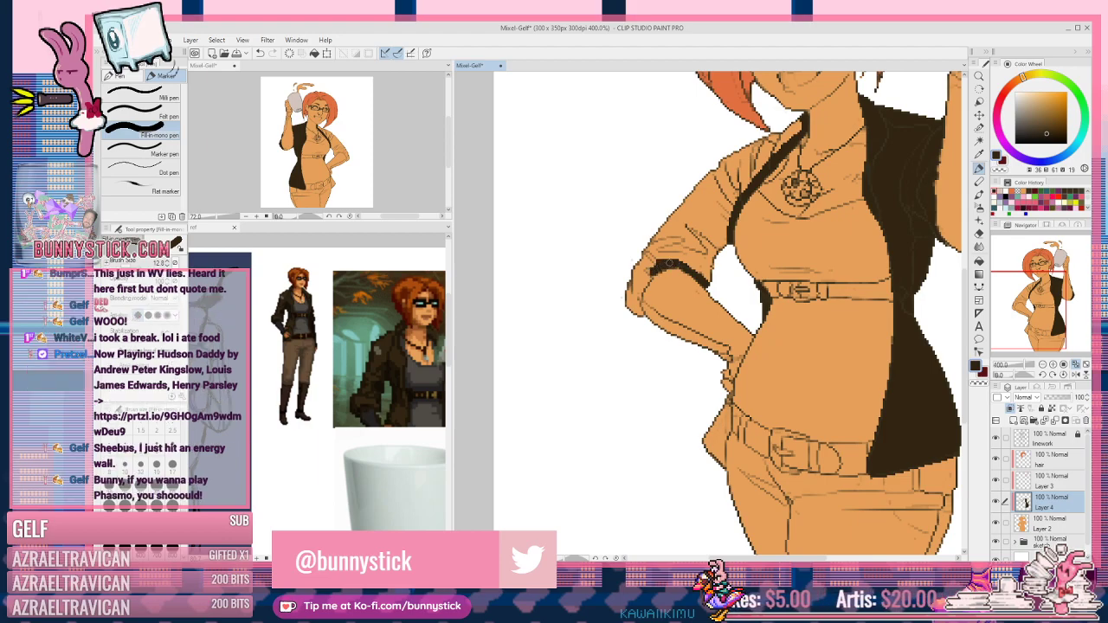
pyautogui.moveTo(660, 263); pyautogui.dragTo(636, 314)
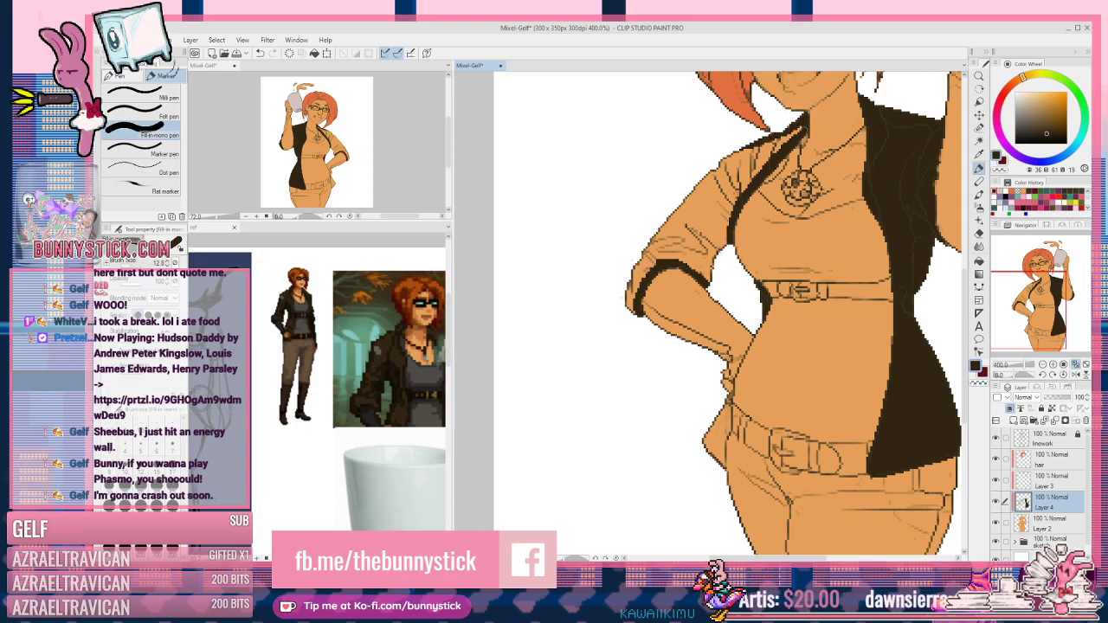
# Step: Try filling the jacket on the hand-on-hip side, undo it, and check Layer 4's strokes with clipping briefly switched off
pyautogui.press('g')
pyautogui.click(800, 148)
pyautogui.hotkey('ctrl', 'z')
pyautogui.click(1009, 409)
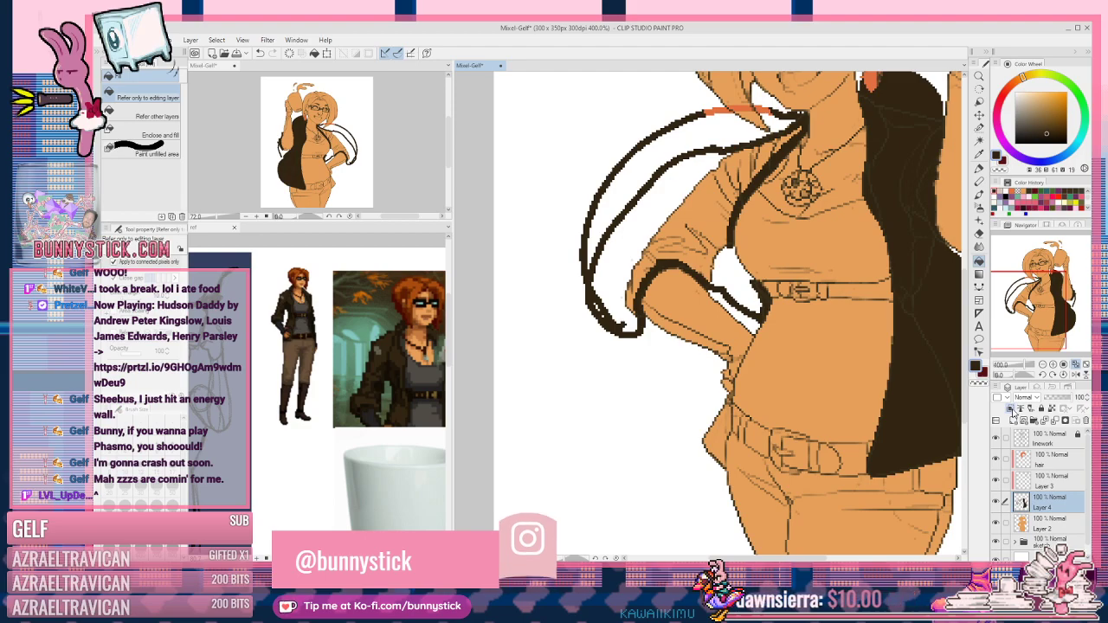
pyautogui.click(1010, 410)
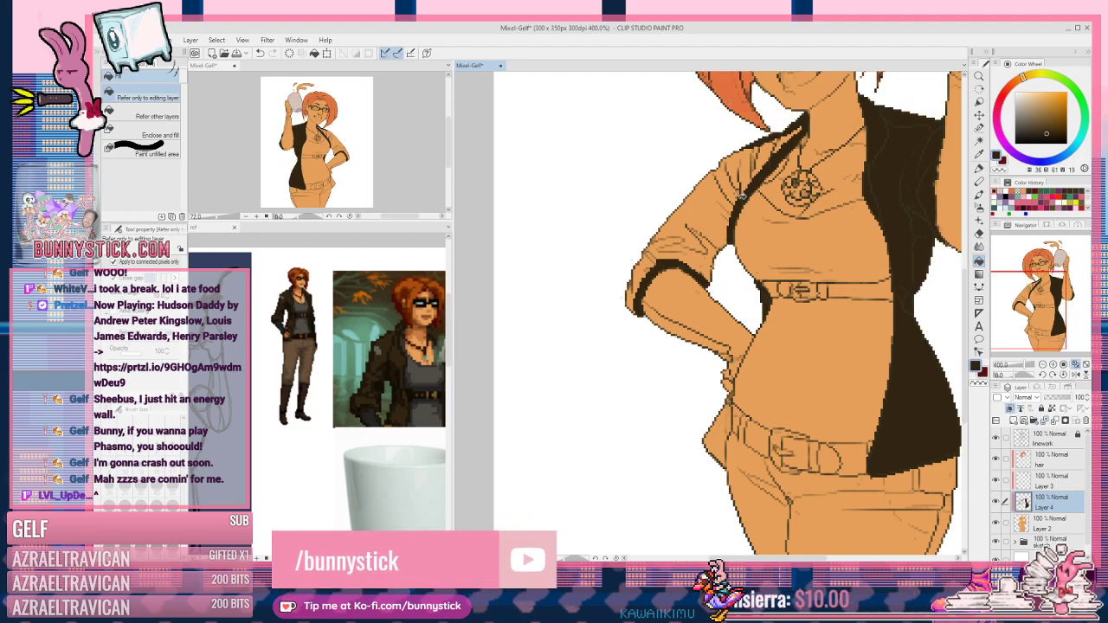
# Step: Fill the jacket's shoulder and sleeve on the hand-on-hip side with dark brown
pyautogui.press('p')
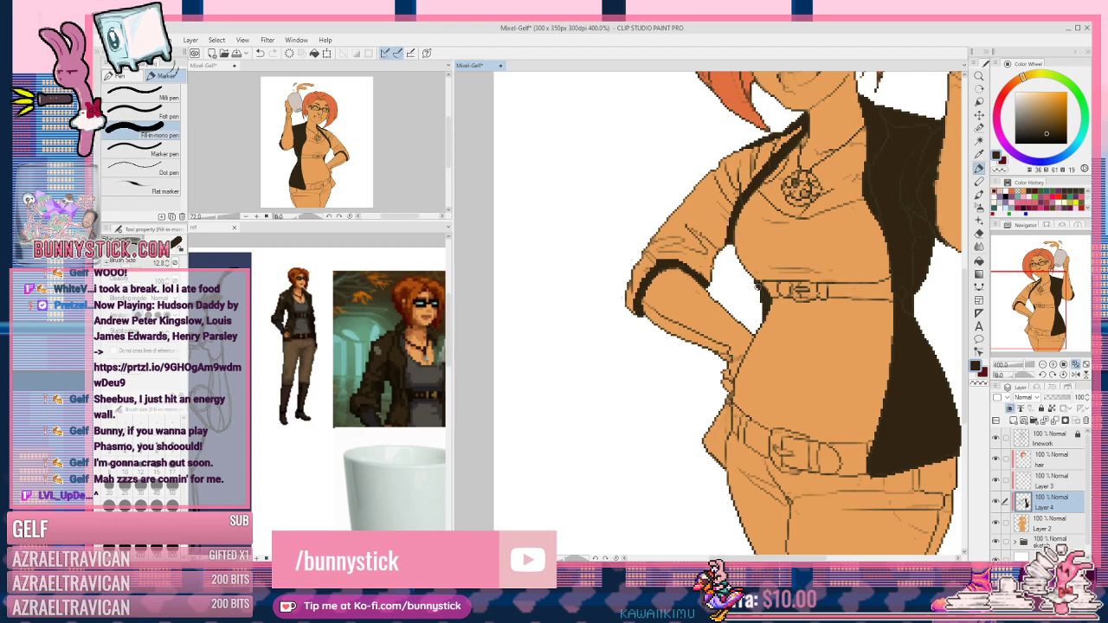
pyautogui.press('g')
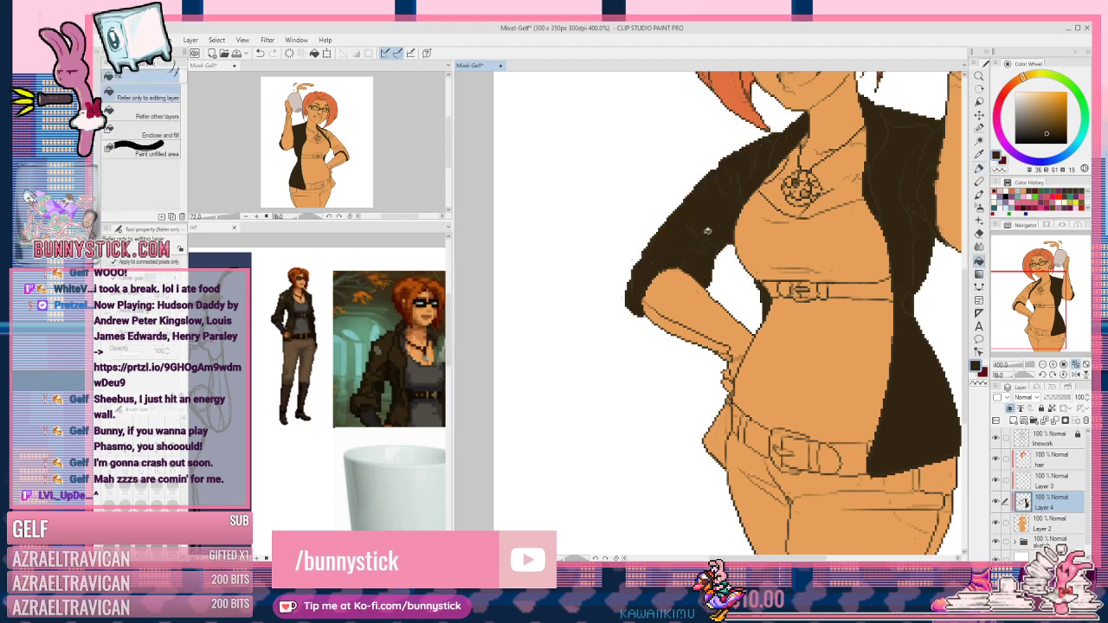
pyautogui.click(747, 286)
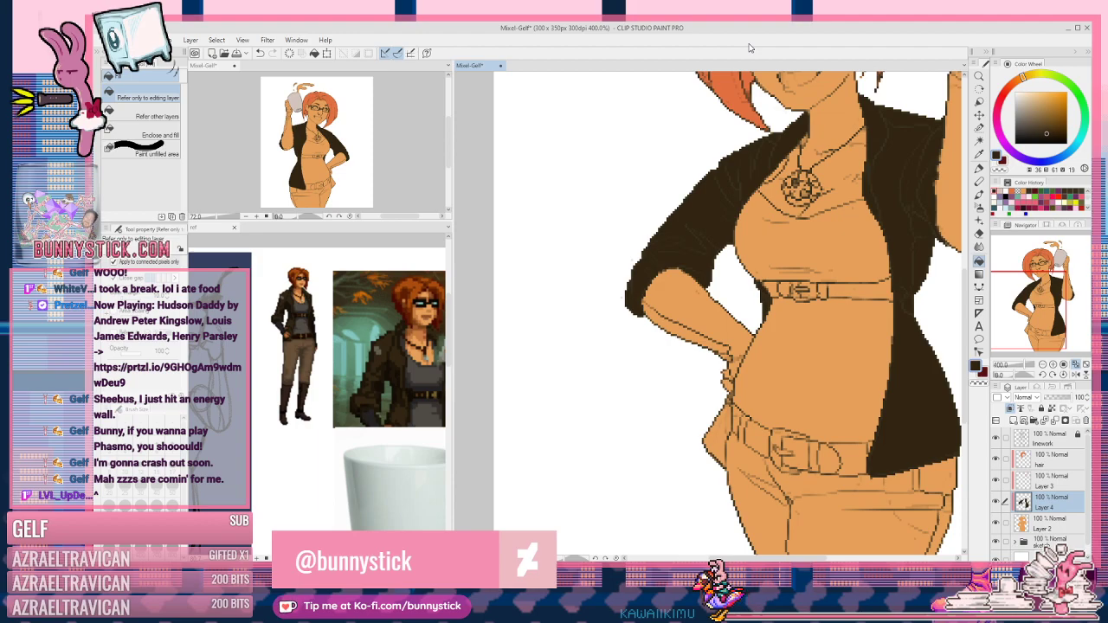
# Step: Paint the small jacket corner sticking out behind the belt on the hand-on-hip side in dark brown
pyautogui.moveTo(834, 339); pyautogui.dragTo(735, 436)
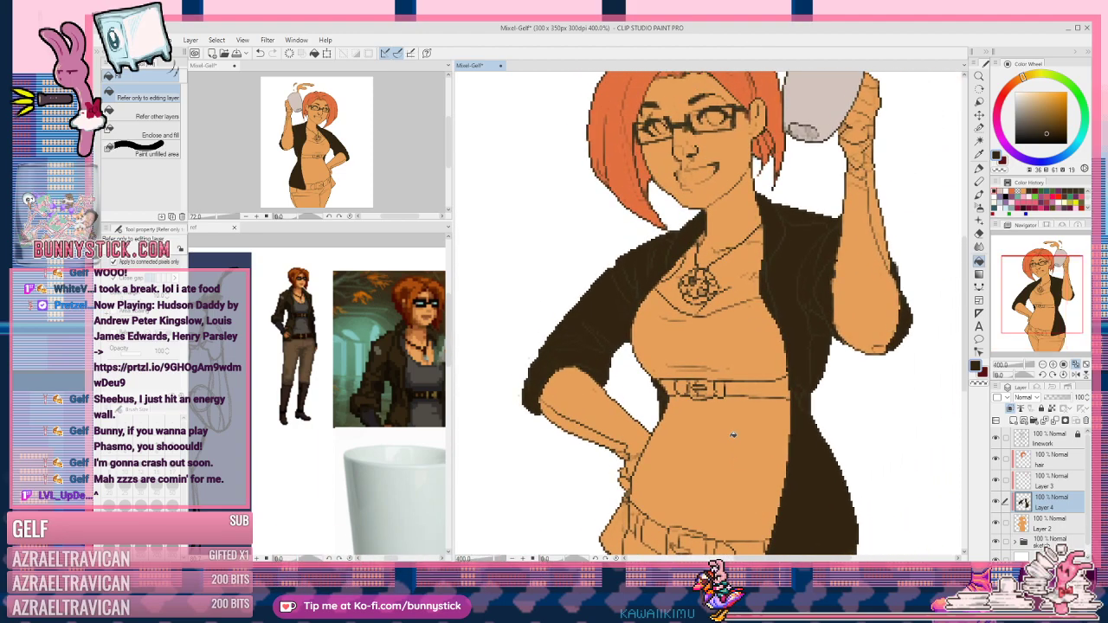
pyautogui.press('p')
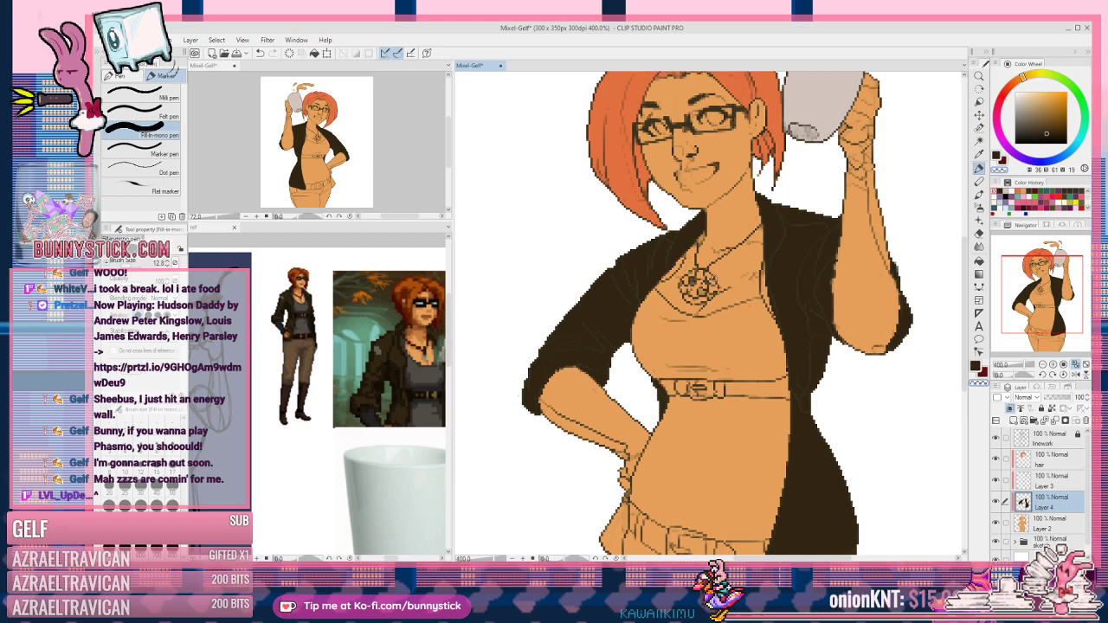
pyautogui.moveTo(728, 350); pyautogui.dragTo(765, 251)
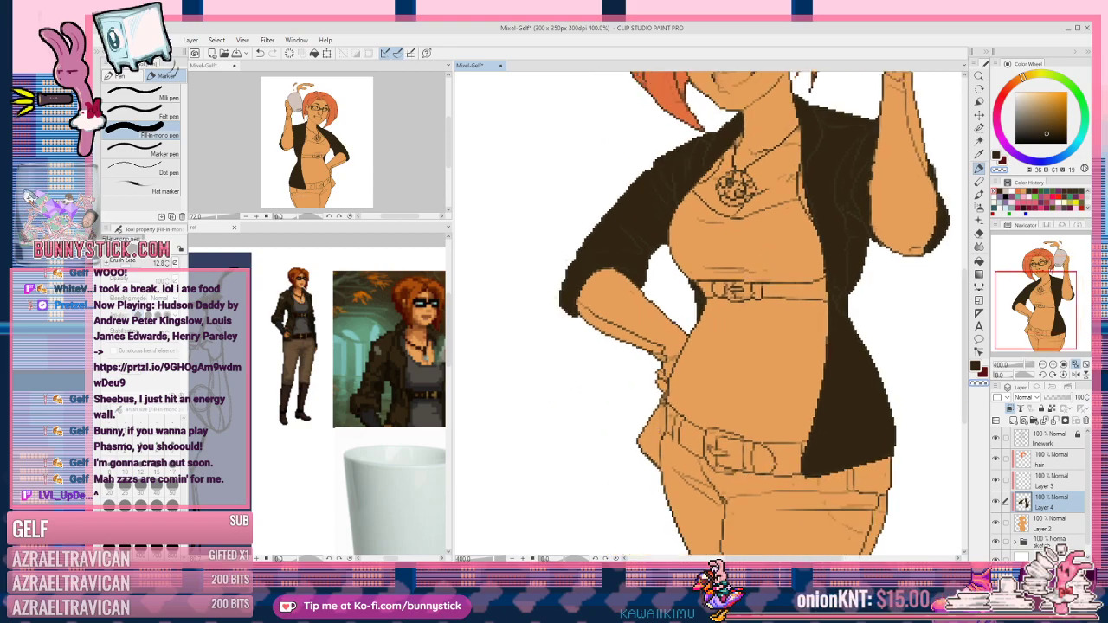
pyautogui.moveTo(664, 397)
pyautogui.mouseDown()
pyautogui.moveTo(653, 469)
pyautogui.moveTo(638, 434)
pyautogui.mouseUp()
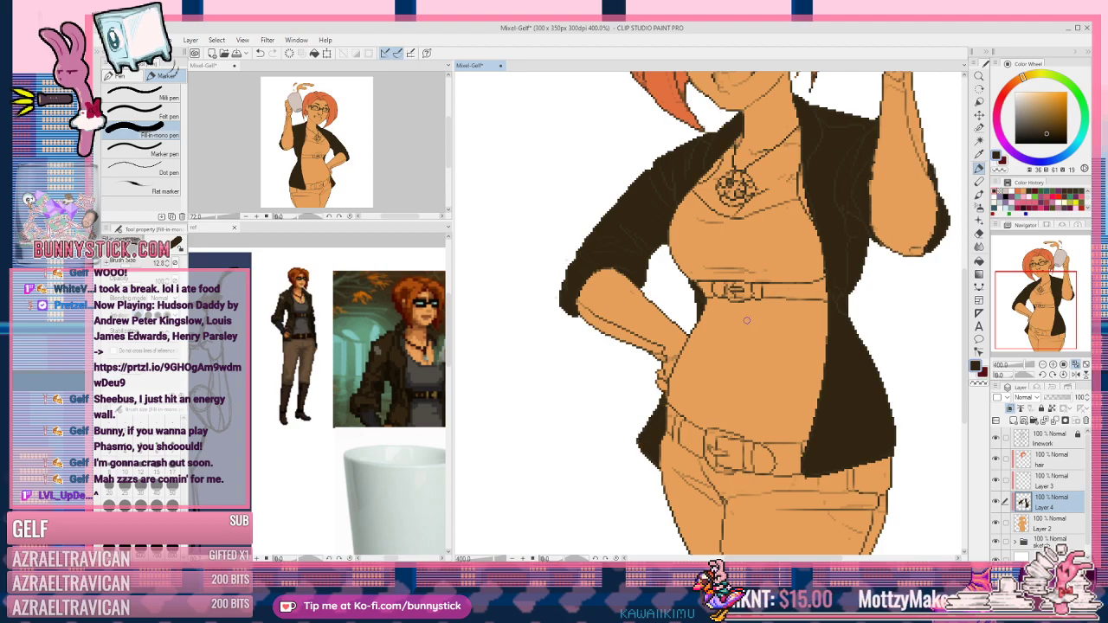
pyautogui.moveTo(879, 372); pyautogui.dragTo(852, 363)
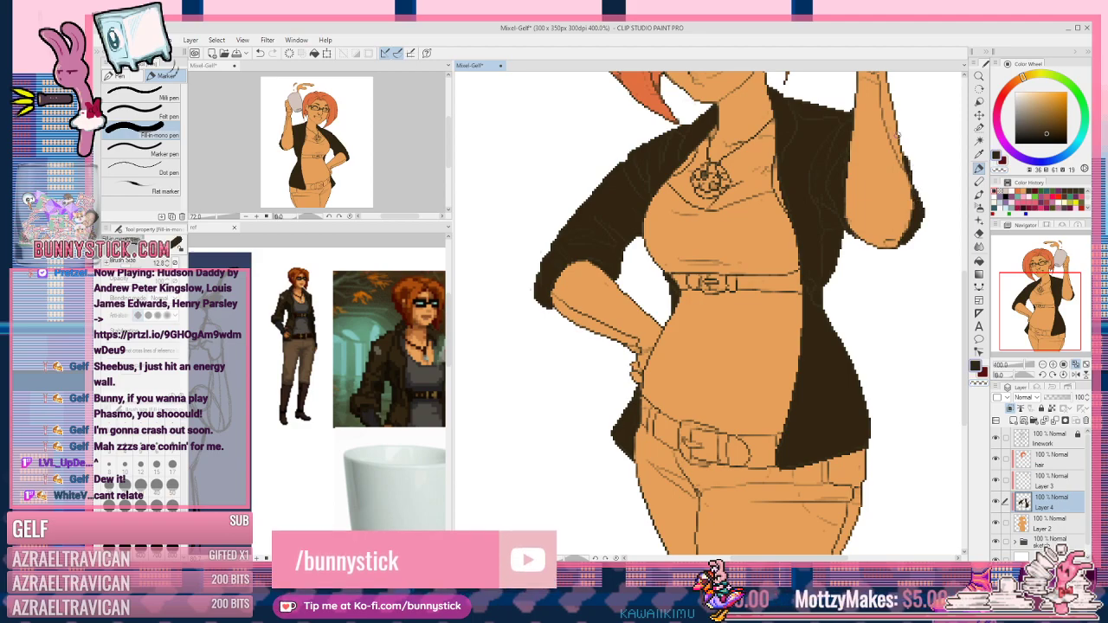
pyautogui.moveTo(798, 291); pyautogui.dragTo(746, 366)
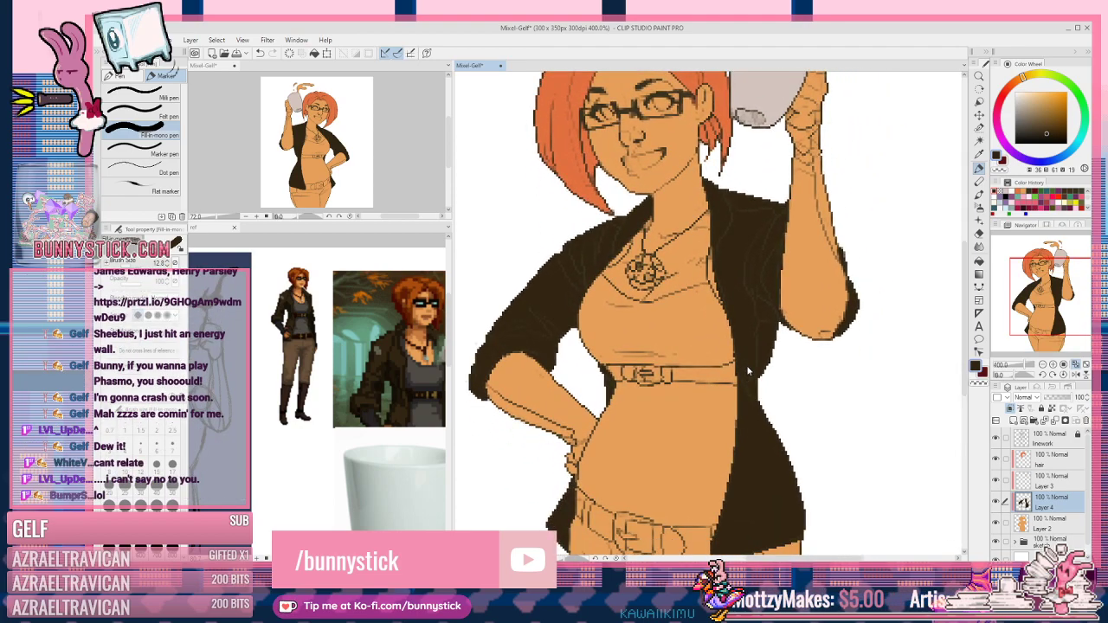
pyautogui.hotkey('ctrl', 'u')
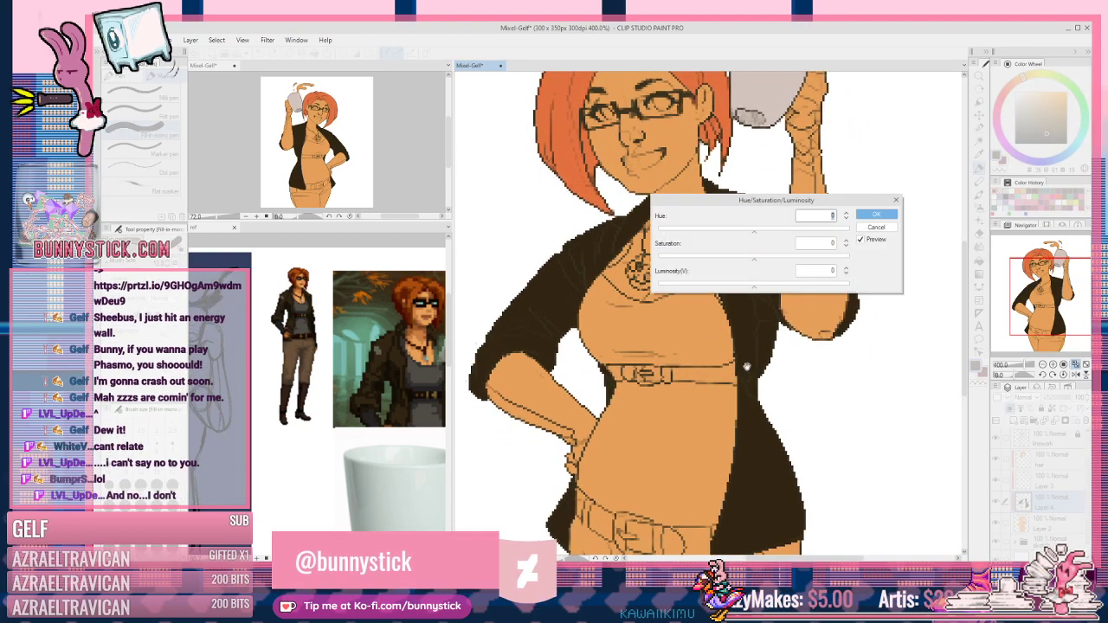
pyautogui.click(876, 227)
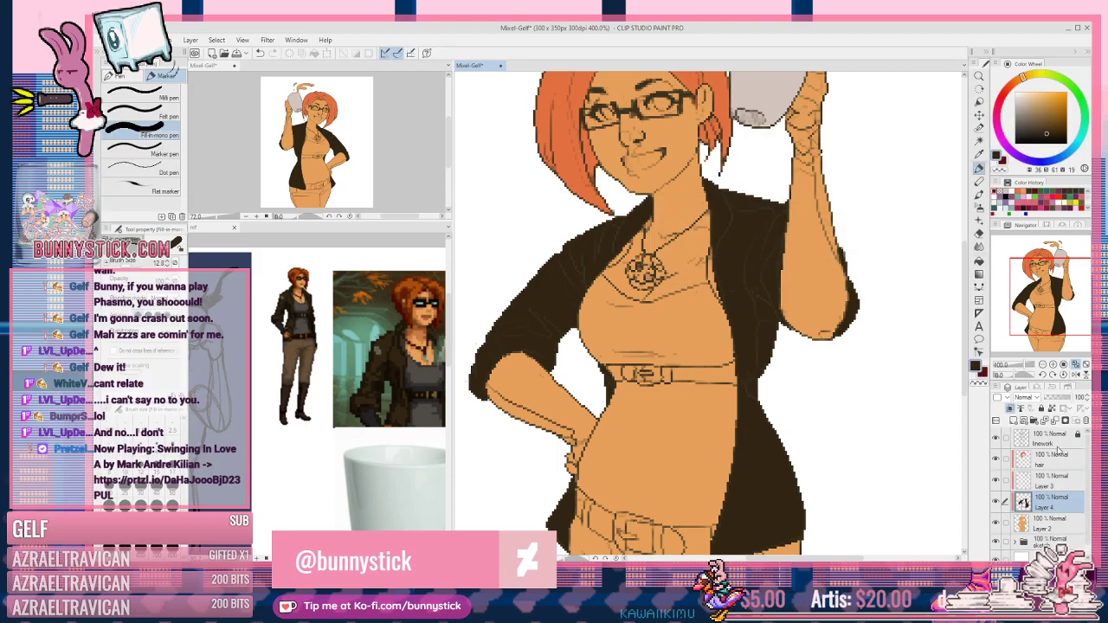
# Step: Add a new layer clipped to the linework layer and fill it with black to recolour the lines
pyautogui.click(1056, 447)
pyautogui.click(1012, 421)
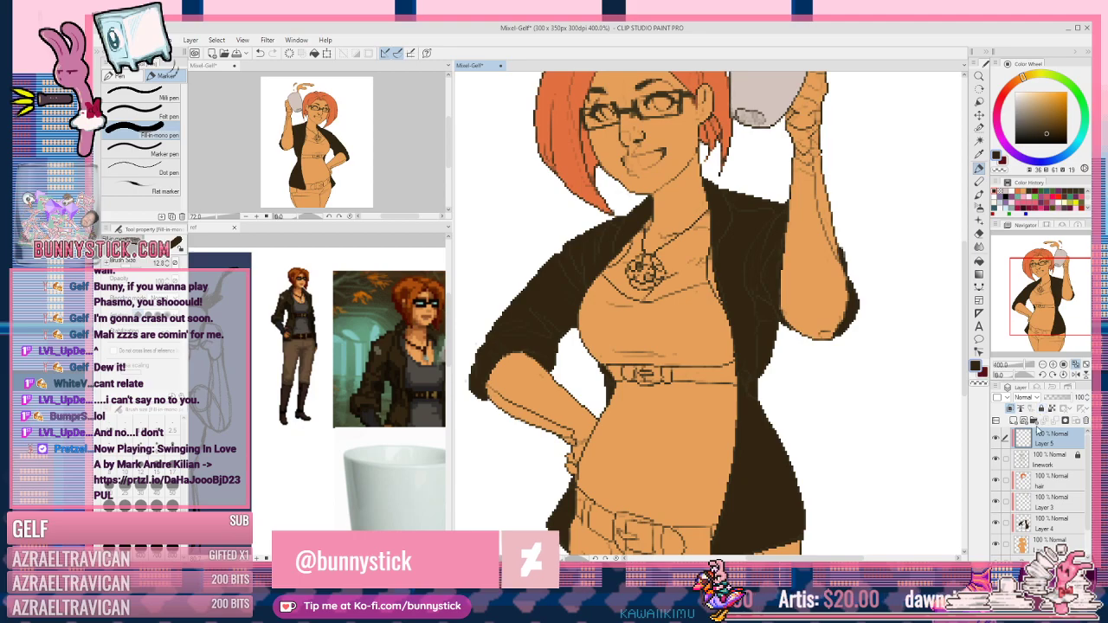
pyautogui.press('g')
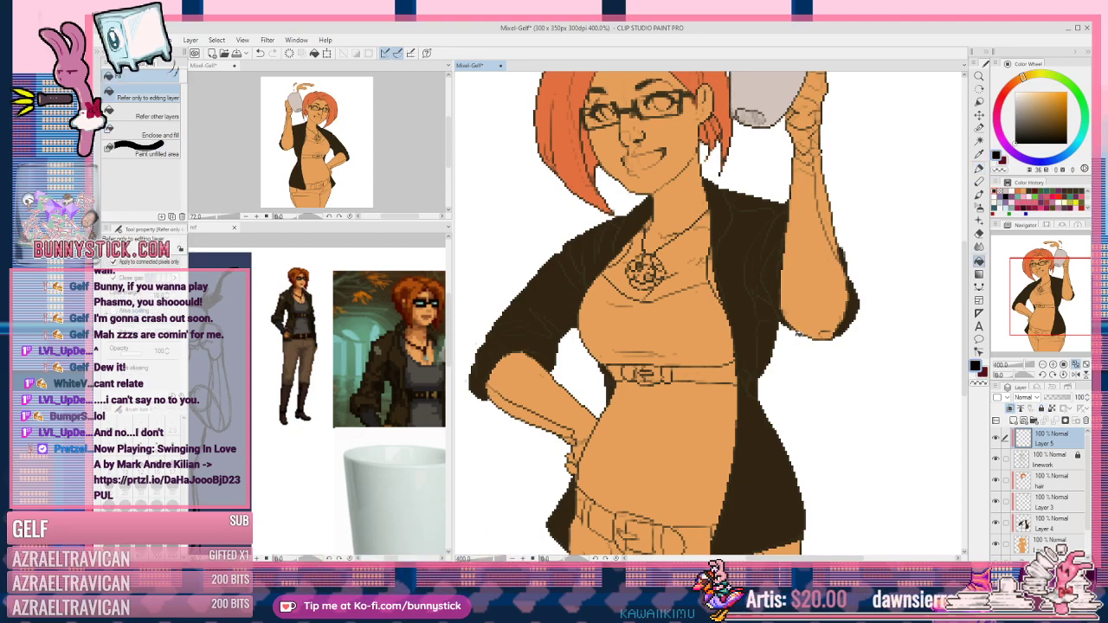
pyautogui.click(790, 330)
pyautogui.moveTo(706, 194); pyautogui.dragTo(746, 183)
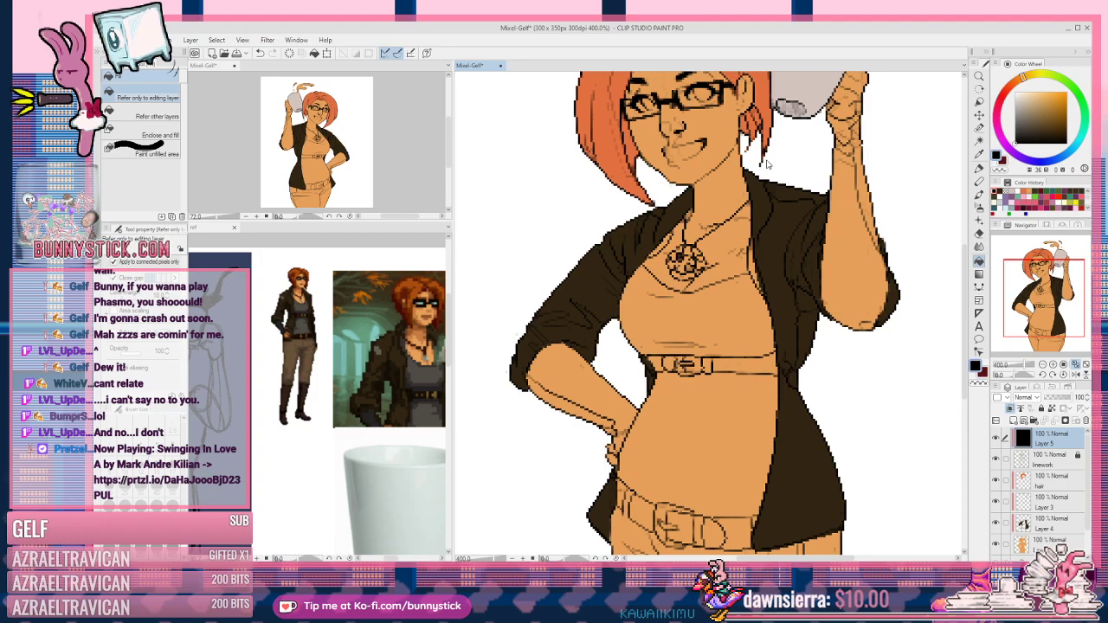
# Step: Save the drawing and check the whole figure with its darkened lines
pyautogui.hotkey('ctrl', 's')
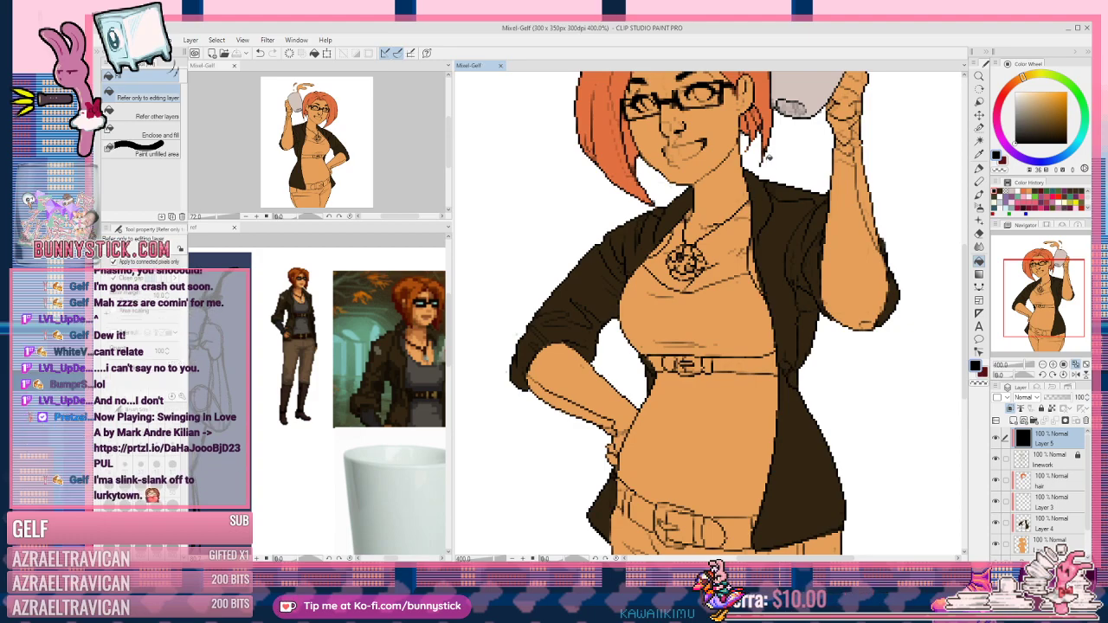
pyautogui.scroll(-4, 724, 206)
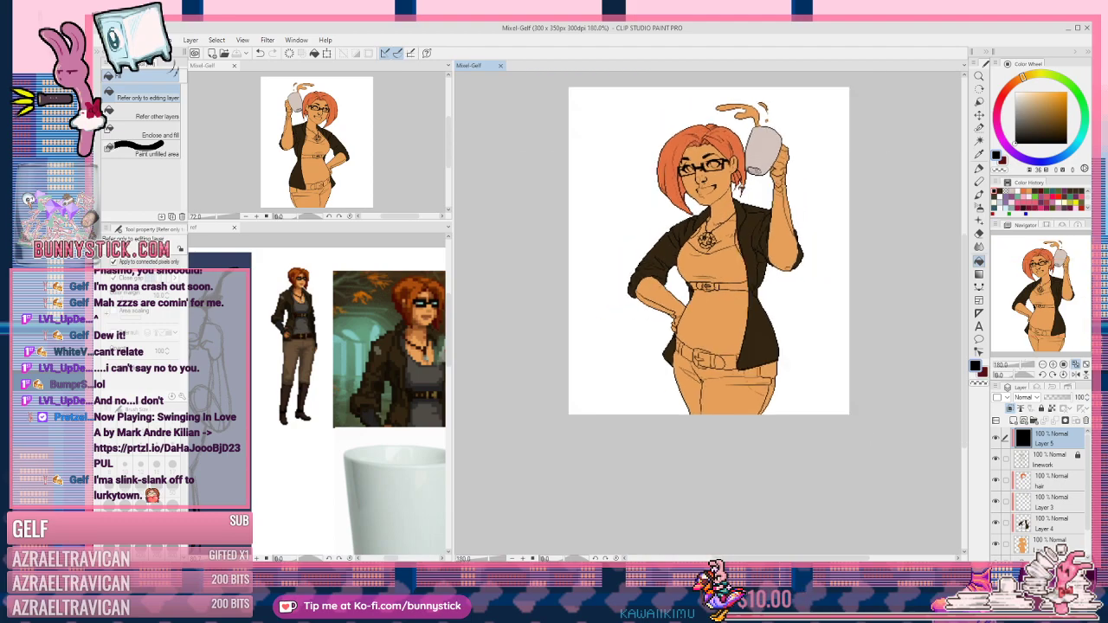
pyautogui.scroll(4, 709, 117)
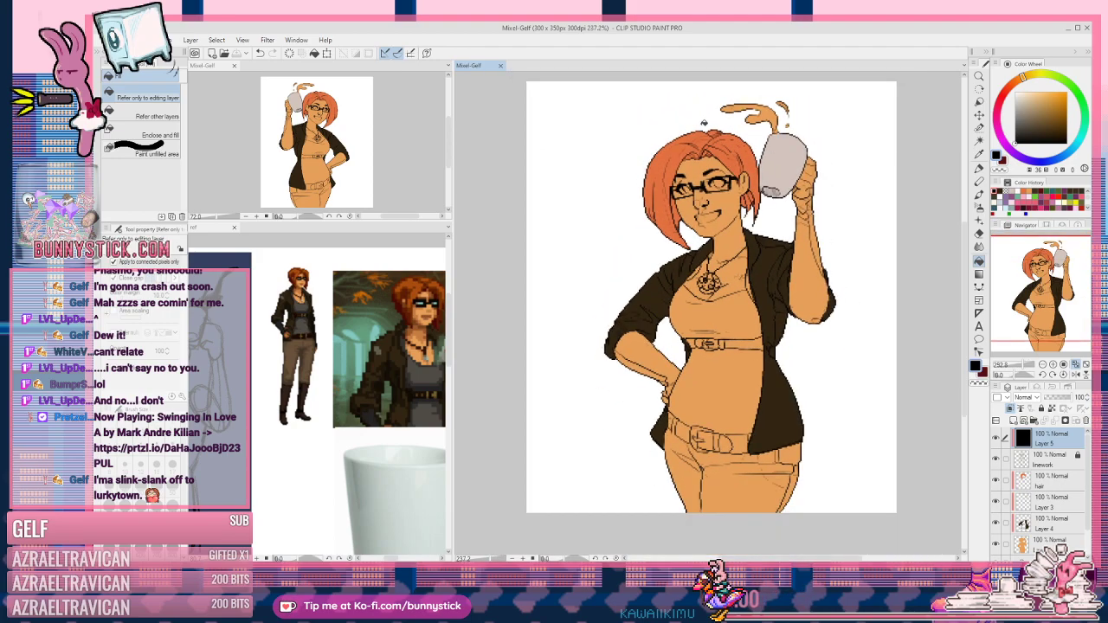
pyautogui.scroll(-1, 795, 218)
pyautogui.scroll(1, 898, 289)
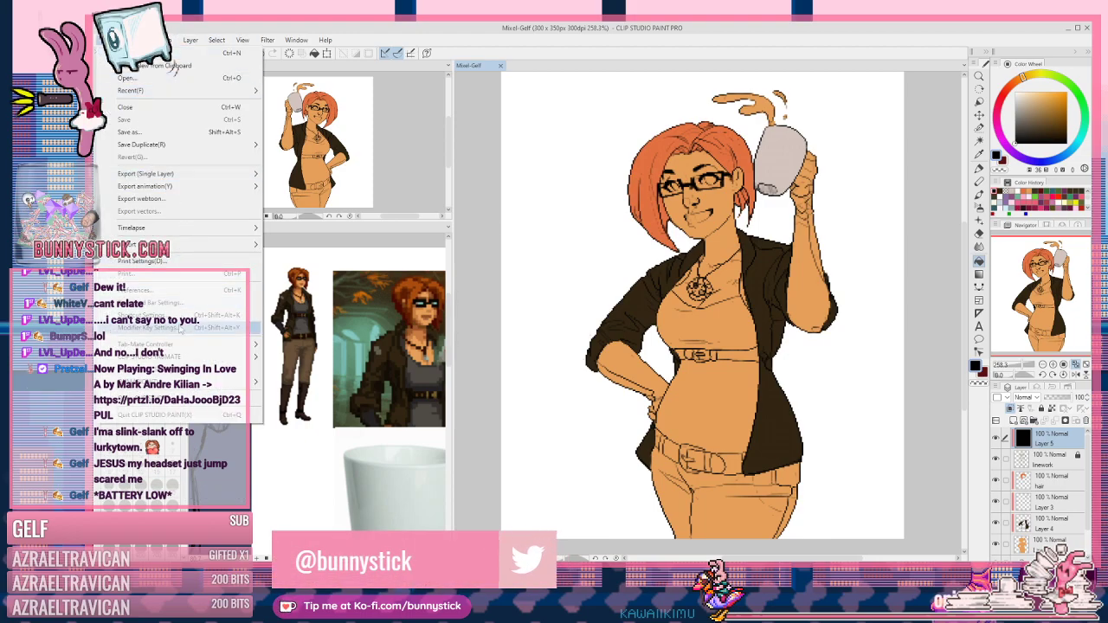
# Step: Open the timelapse export, preview the recording and its length options, and cancel the export
pyautogui.moveTo(173, 232)
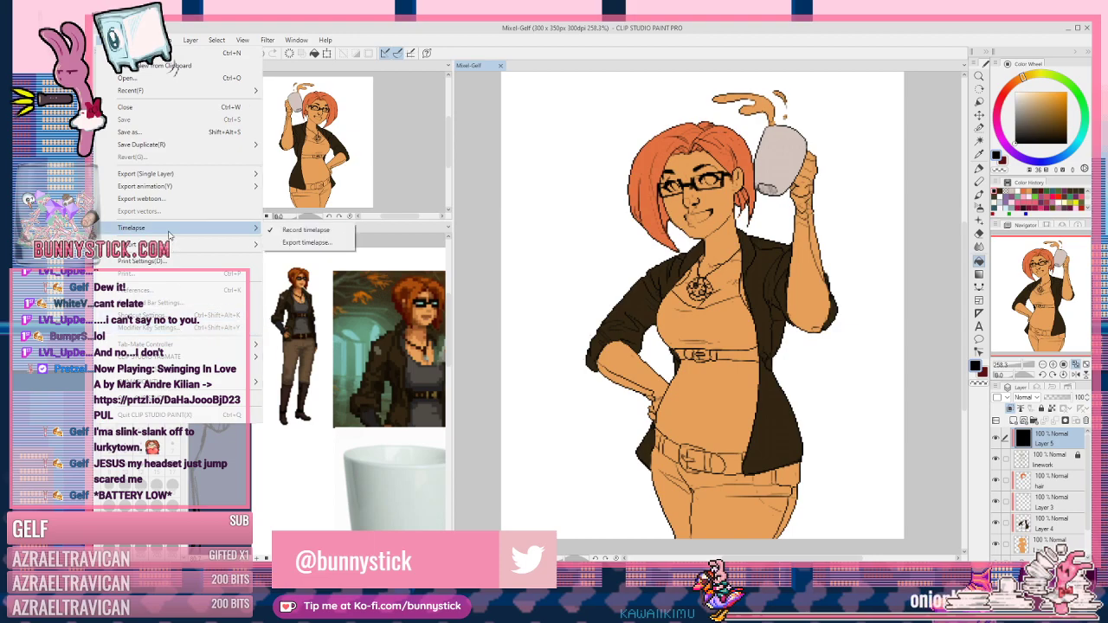
pyautogui.click(298, 243)
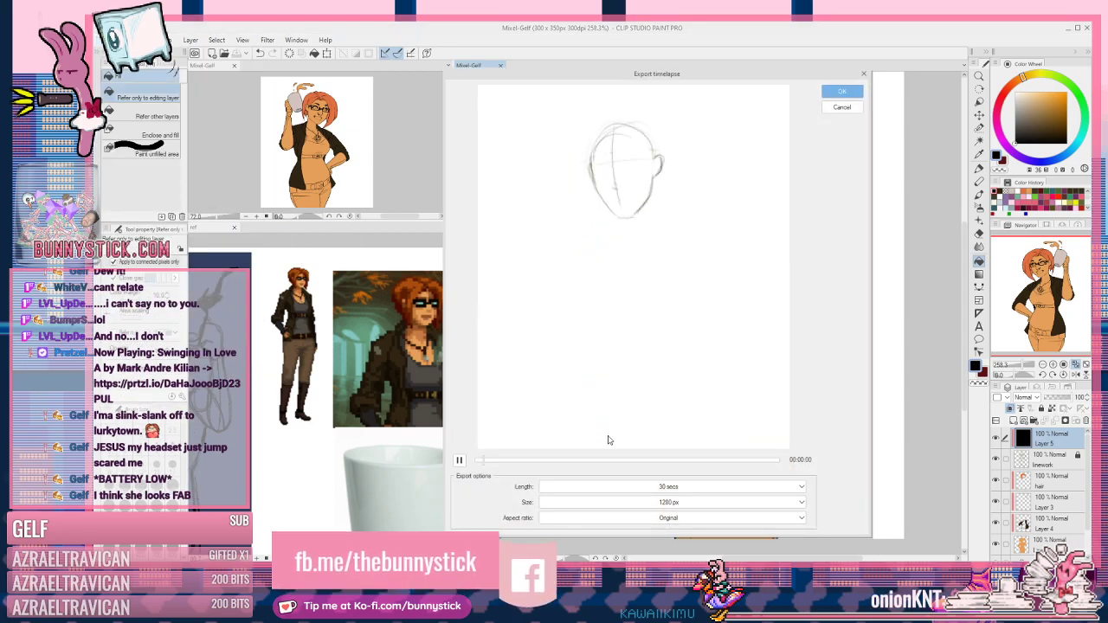
pyautogui.click(666, 488)
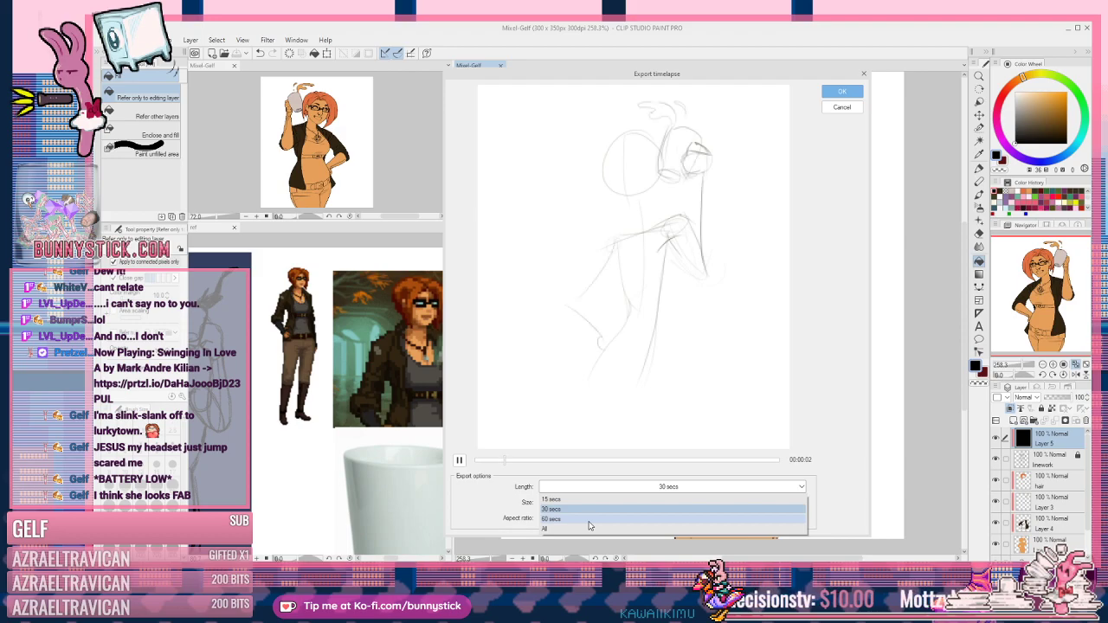
pyautogui.click(843, 108)
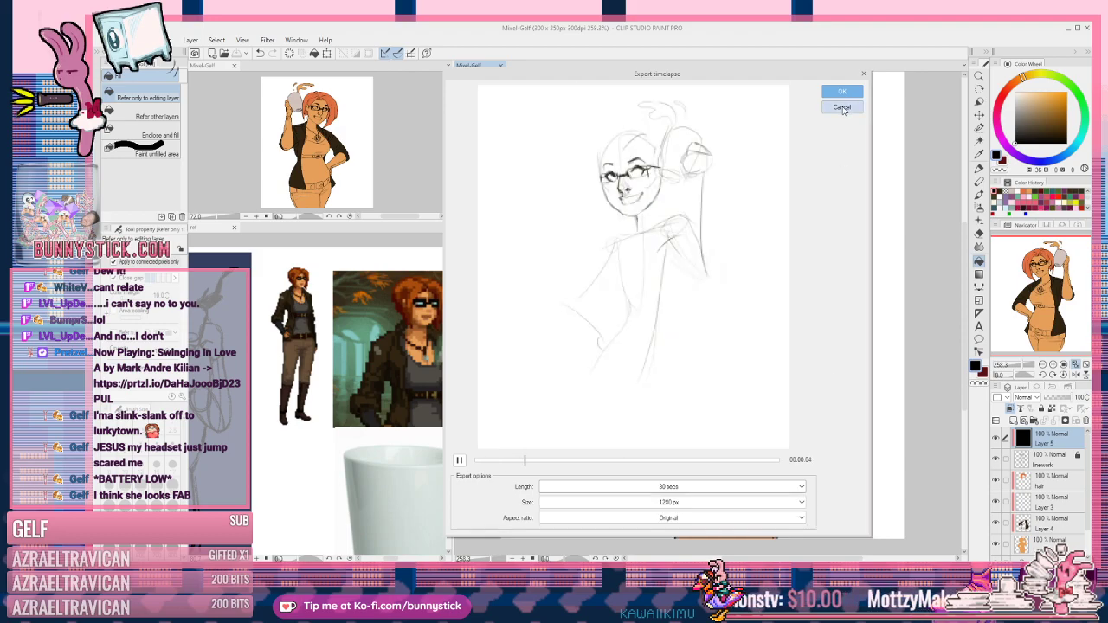
pyautogui.click(842, 109)
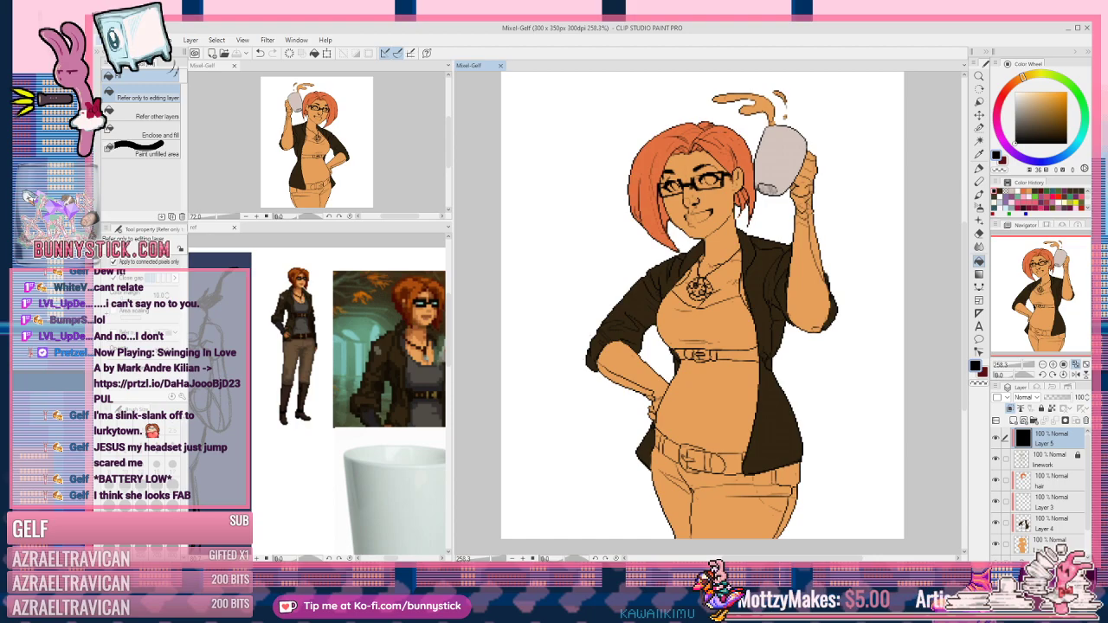
pyautogui.click(113, 39)
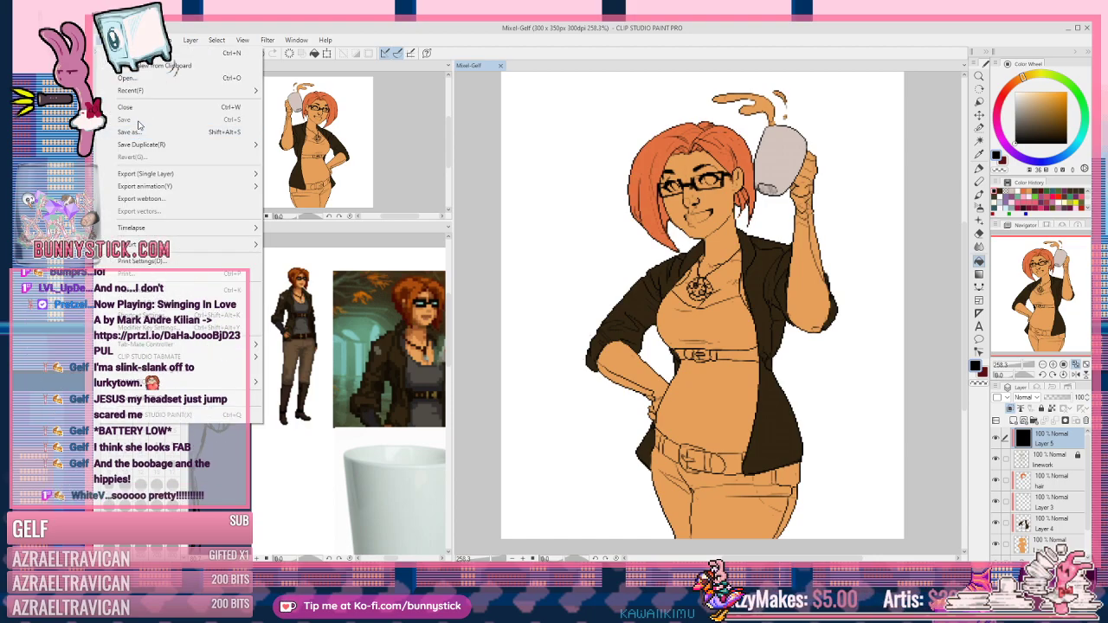
pyautogui.click(475, 71)
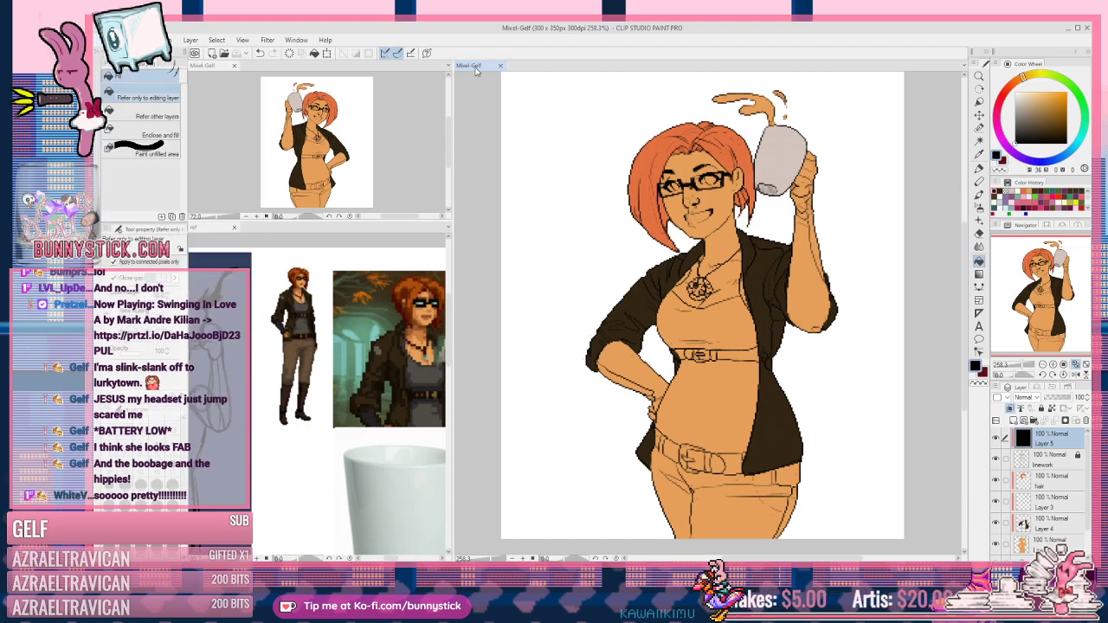